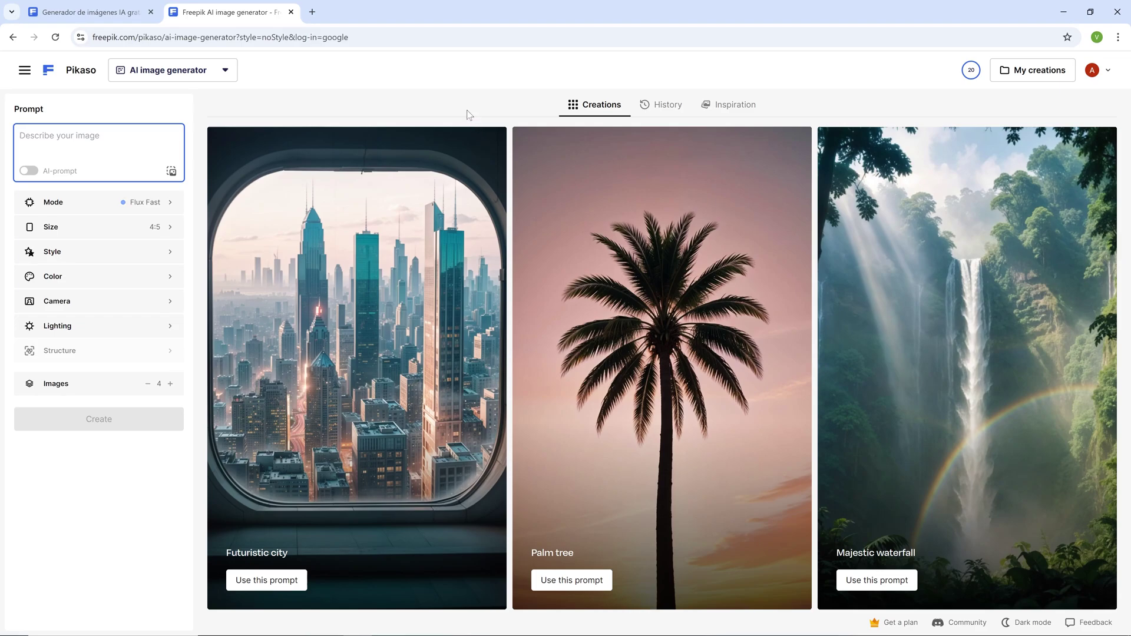
# Check the remaining image uses, open the pricing page, and compare the Essential, Premium and Premium+ plan prices and AI credits
pyautogui.click(974, 71)
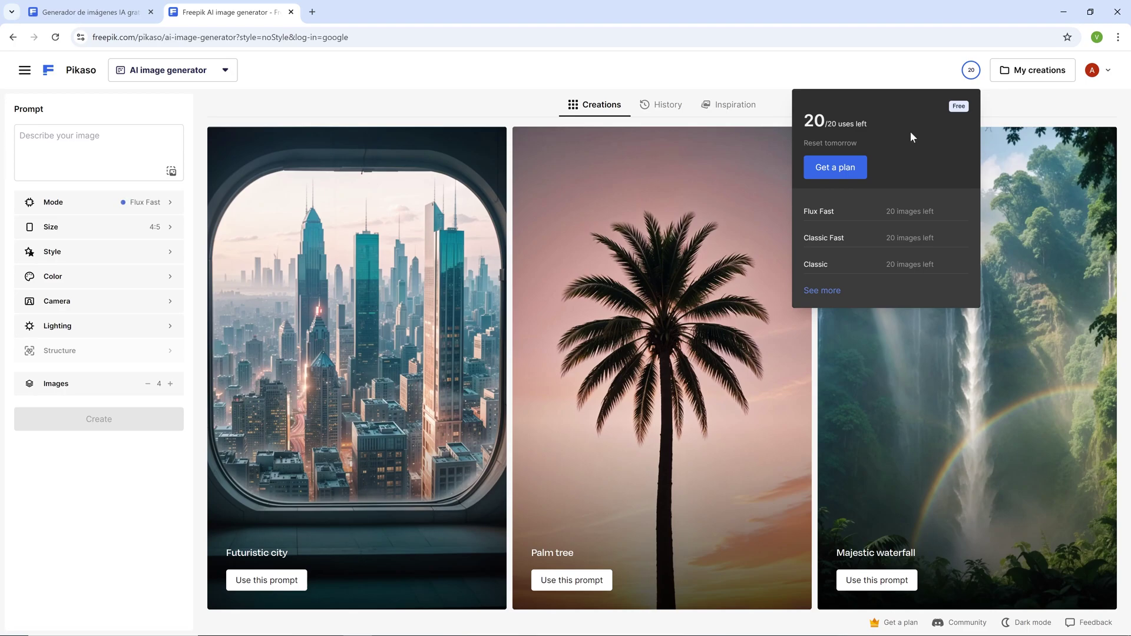
pyautogui.click(841, 171)
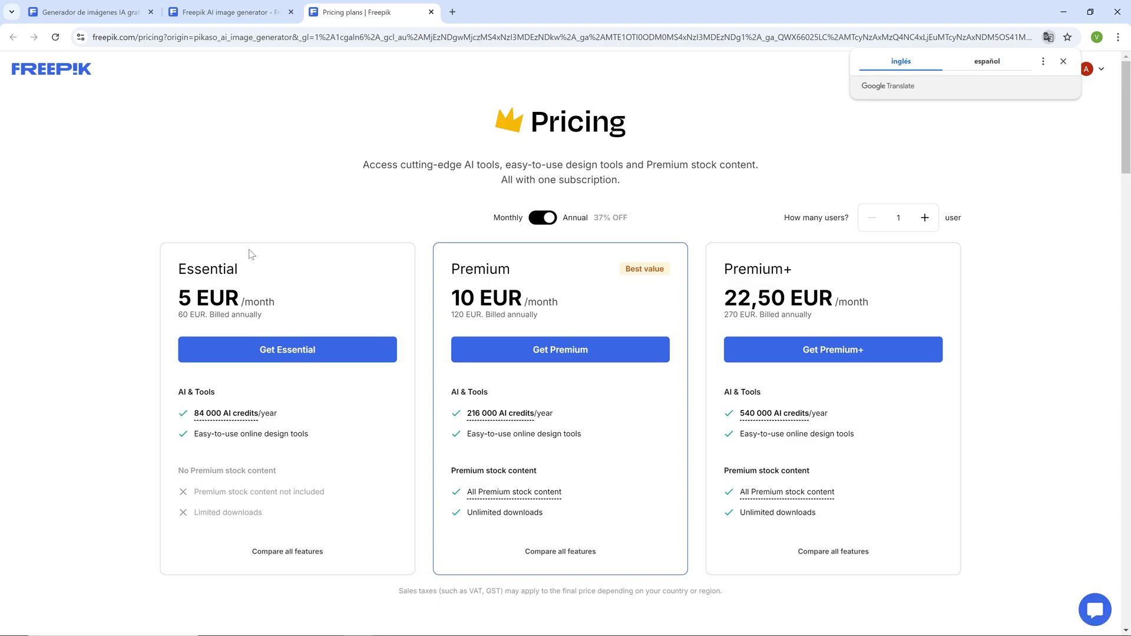
pyautogui.moveTo(179, 297); pyautogui.dragTo(239, 298)
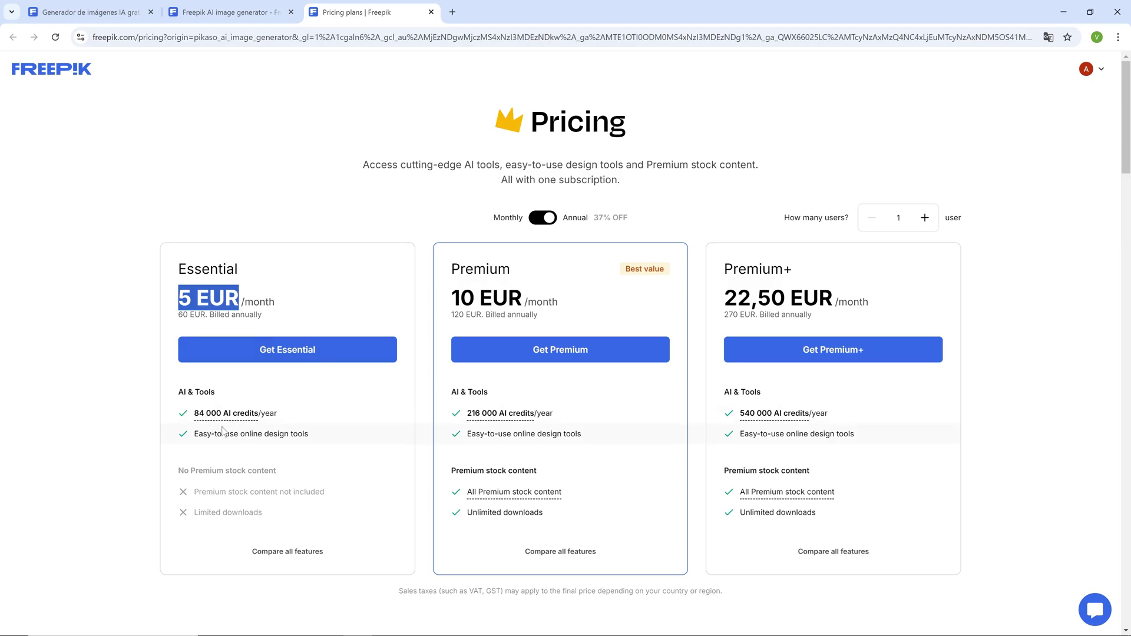
pyautogui.moveTo(197, 421)
pyautogui.moveTo(451, 297); pyautogui.dragTo(522, 299)
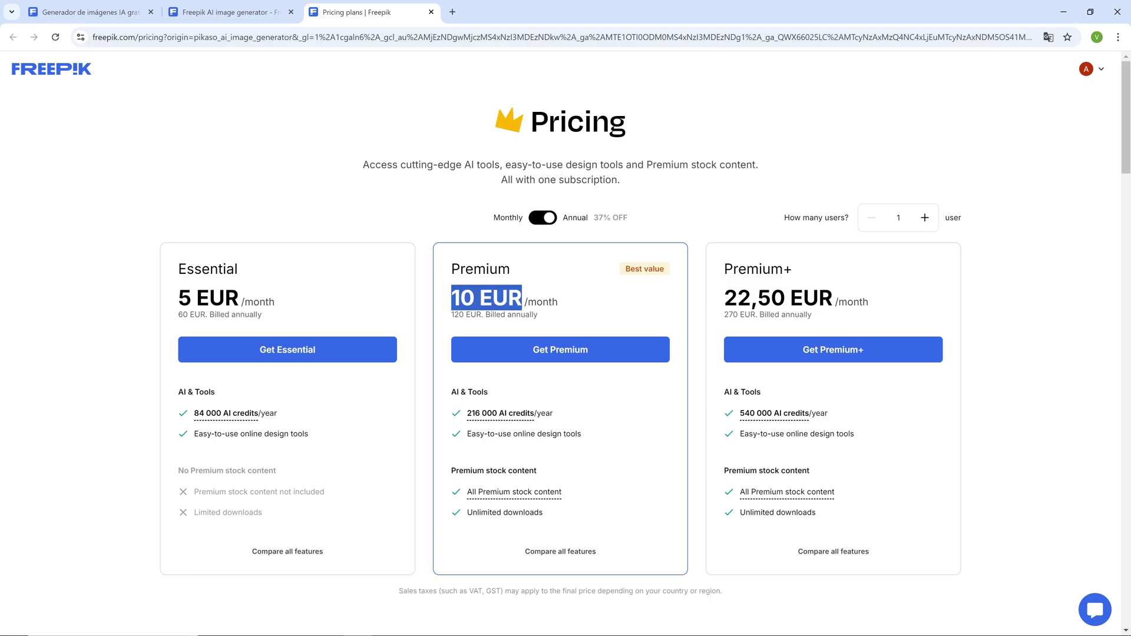
pyautogui.moveTo(724, 297); pyautogui.dragTo(785, 298)
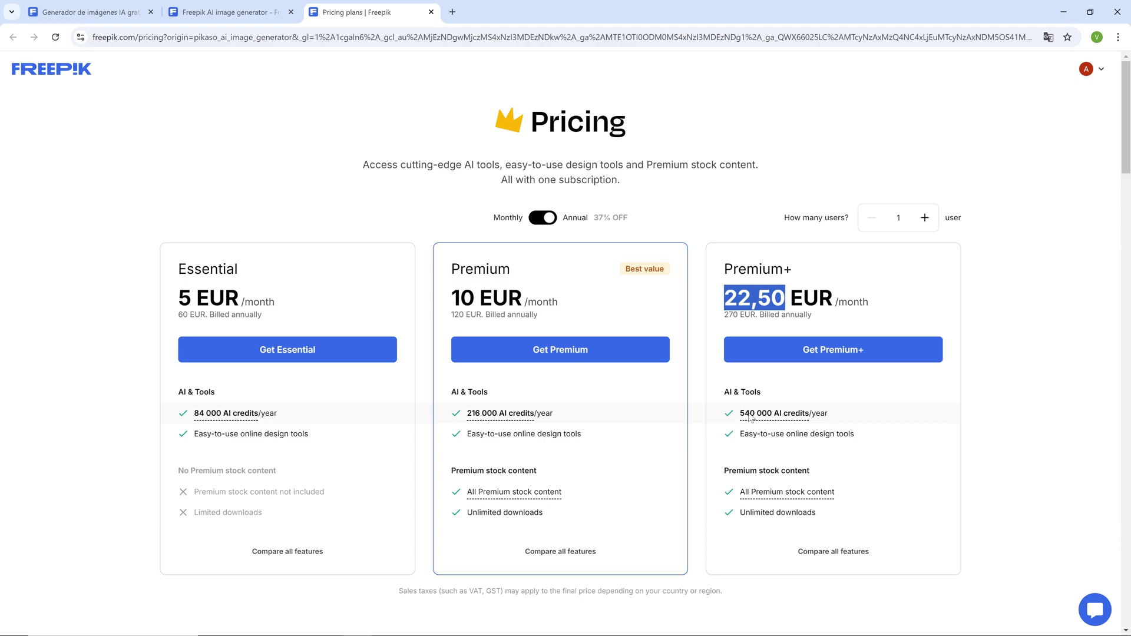
pyautogui.moveTo(809, 412)
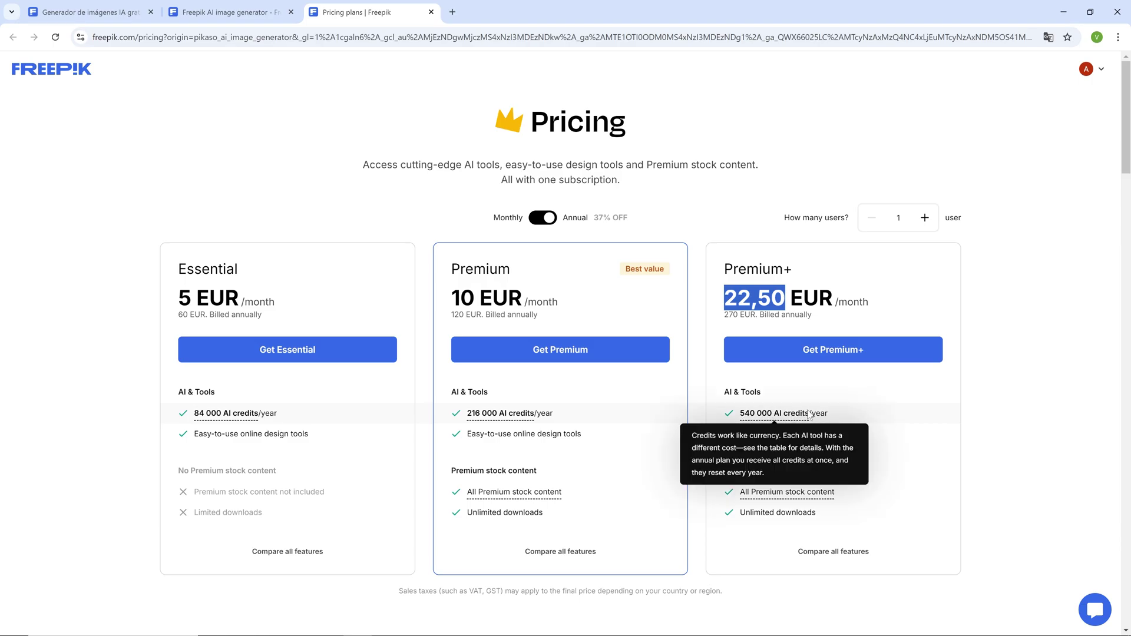
pyautogui.moveTo(178, 299); pyautogui.dragTo(239, 298)
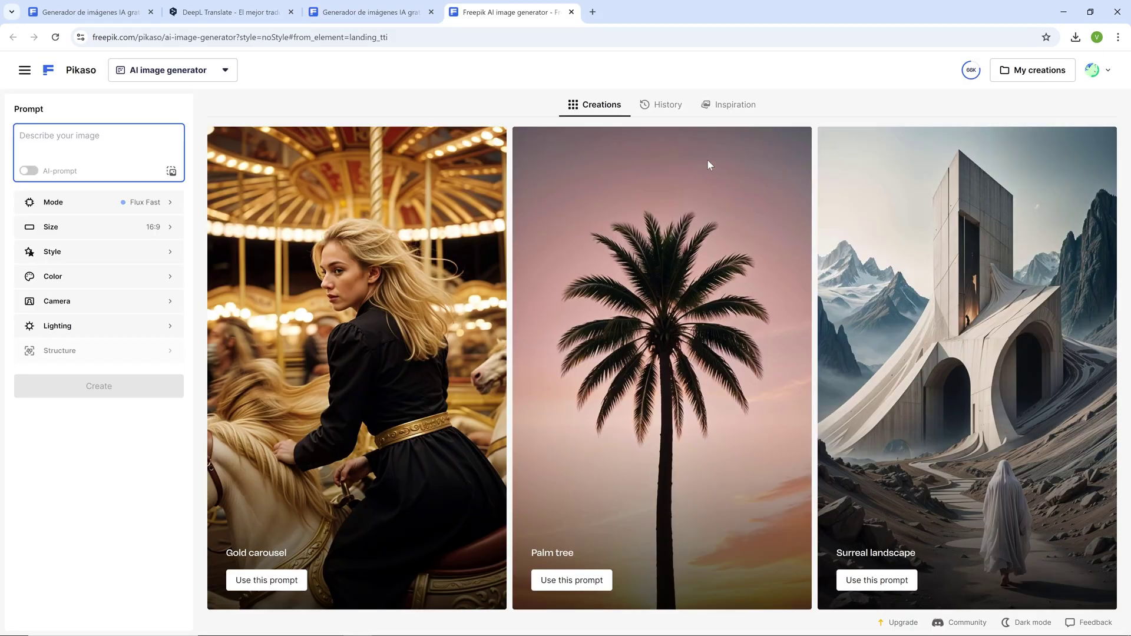
# Check the remaining credits and the image allowance per mode for the Essential account
pyautogui.click(972, 71)
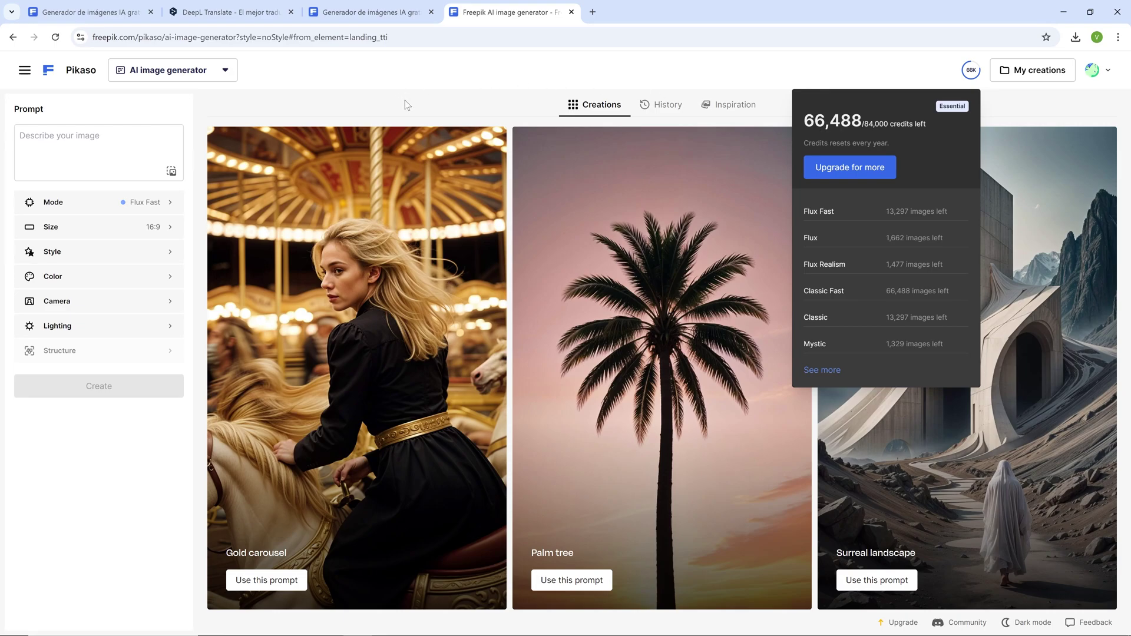
pyautogui.click(420, 110)
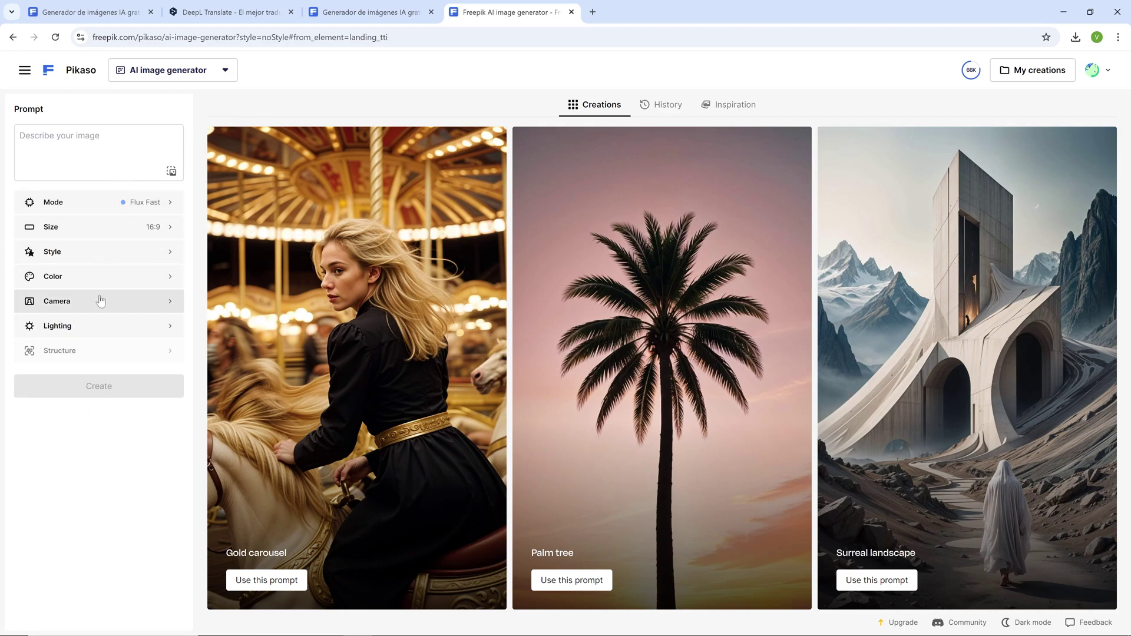
# Switch to Notepad and copy the first Spanish paragraph, describing the old man holding a worn vertical photo
pyautogui.hotkey('alt', 'Tab')
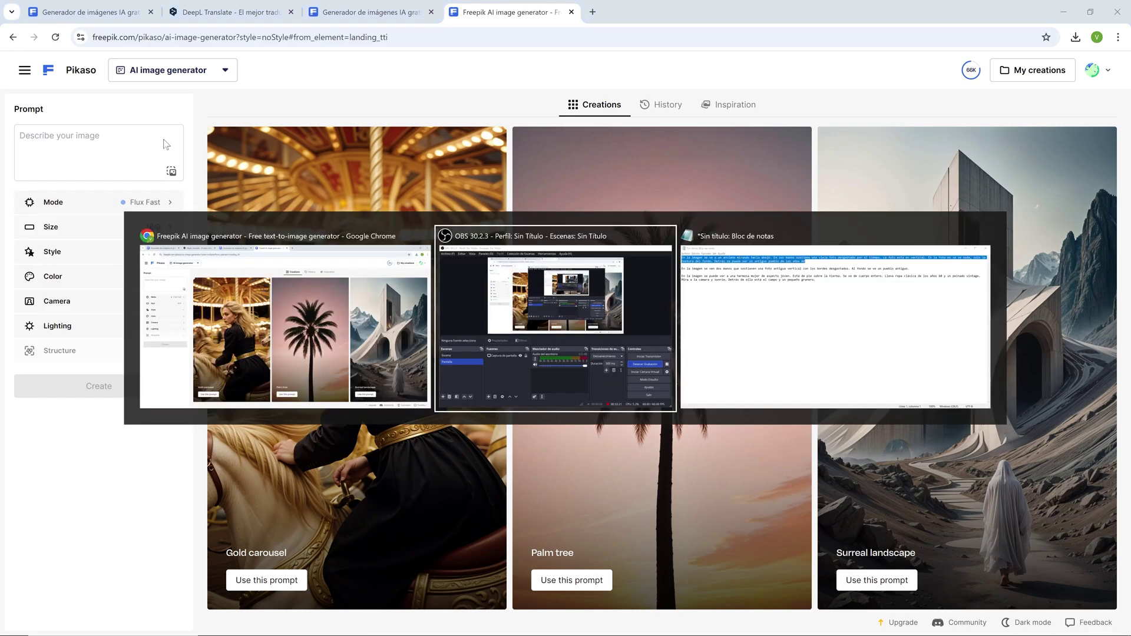
pyautogui.hotkey('alt', 'Tab')
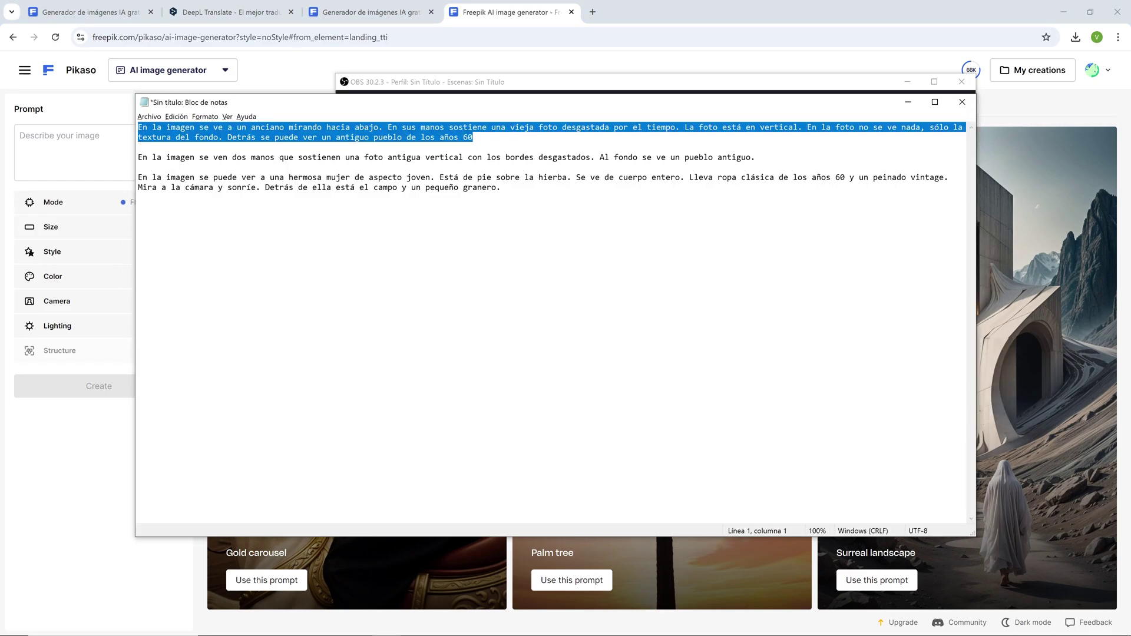
pyautogui.moveTo(473, 137); pyautogui.dragTo(138, 127)
pyautogui.hotkey('ctrl', 'c')
# Switch to DeepL, translate the copied paragraph from Spanish to American English, and copy the translation
pyautogui.click(230, 12)
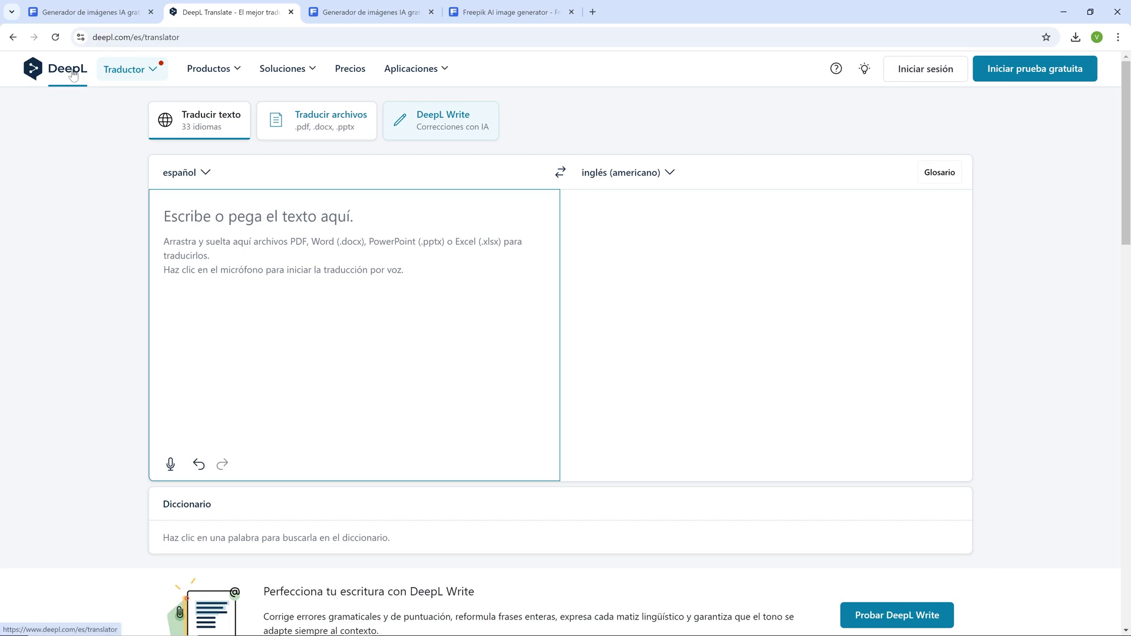
pyautogui.hotkey('ctrl', 'v')
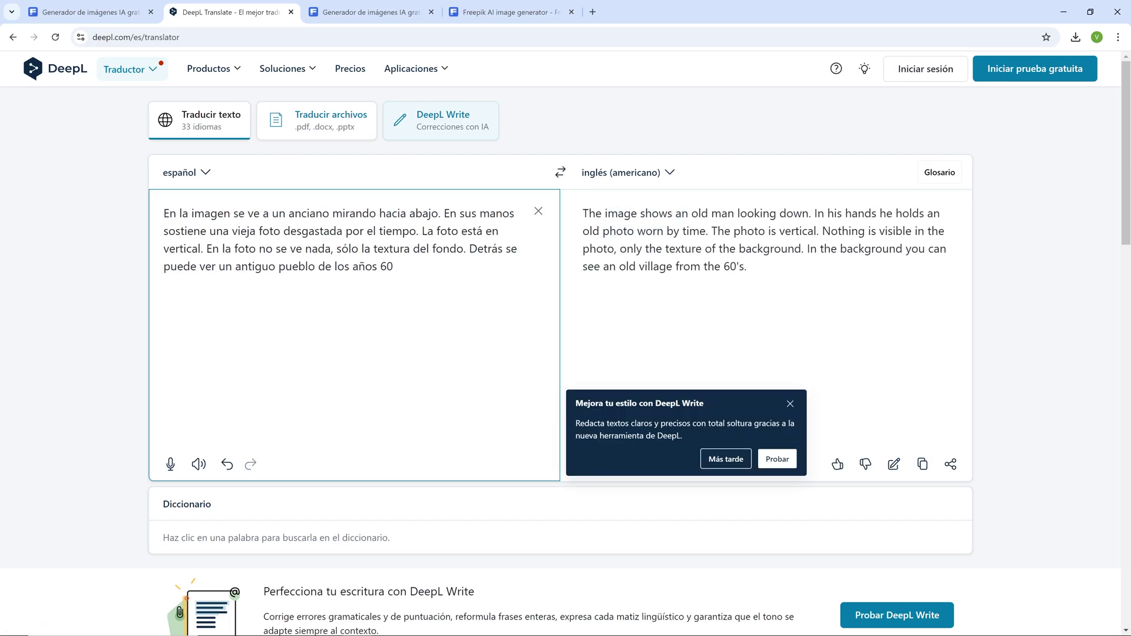
pyautogui.click(923, 470)
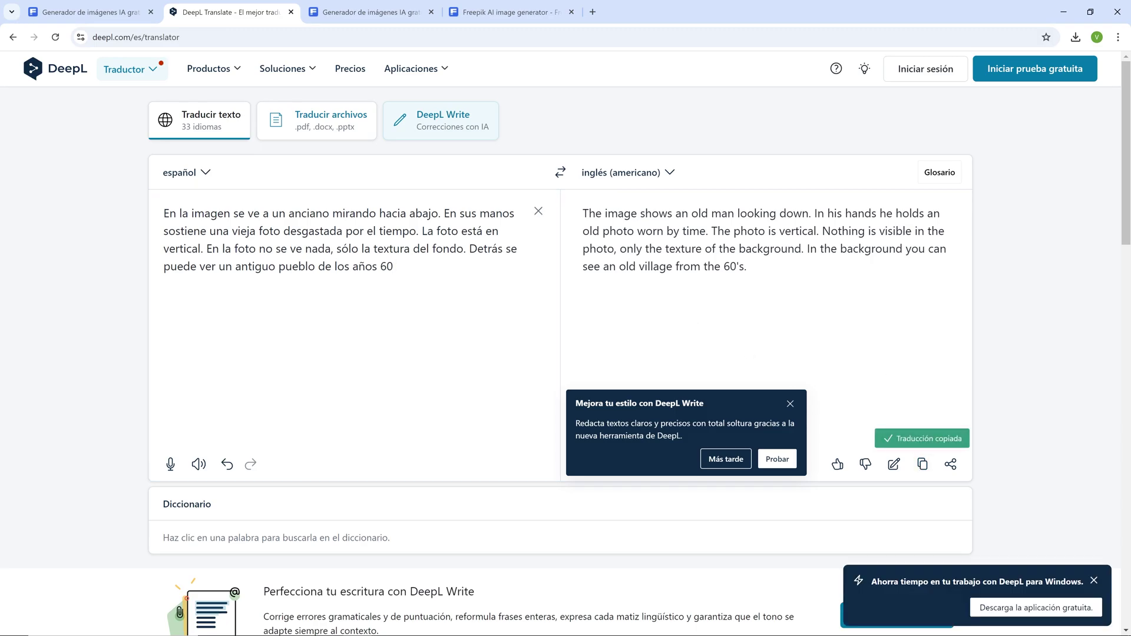
# Return to the Freepik AI image generator, paste the English translation as the prompt, and set the size to 16:9 Widescreen
pyautogui.click(487, 6)
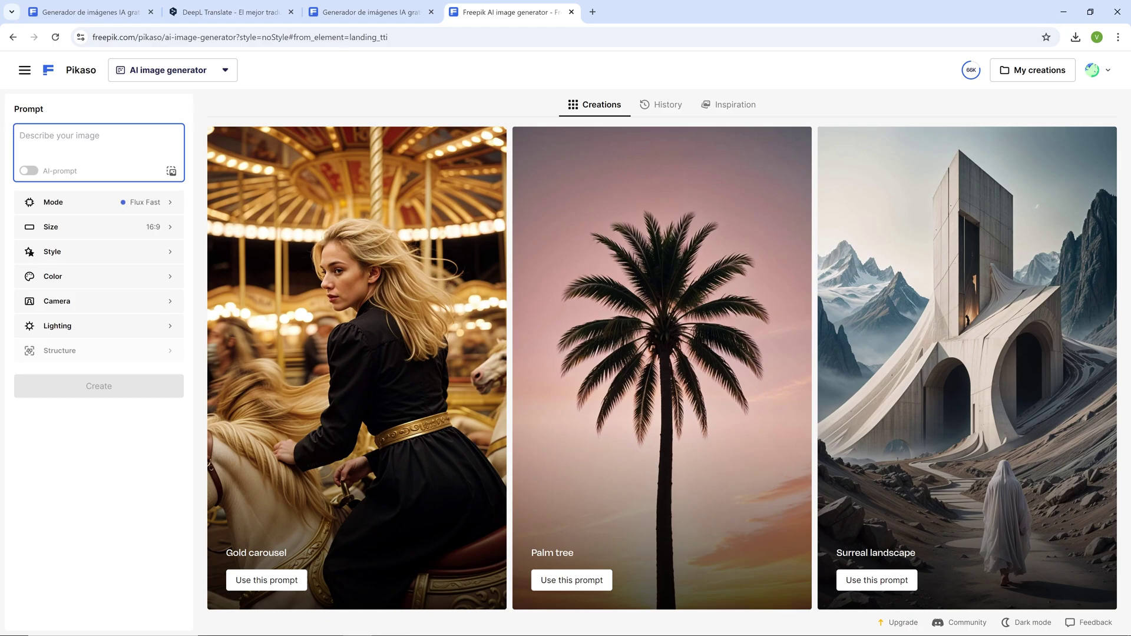
pyautogui.hotkey('ctrl', 'v')
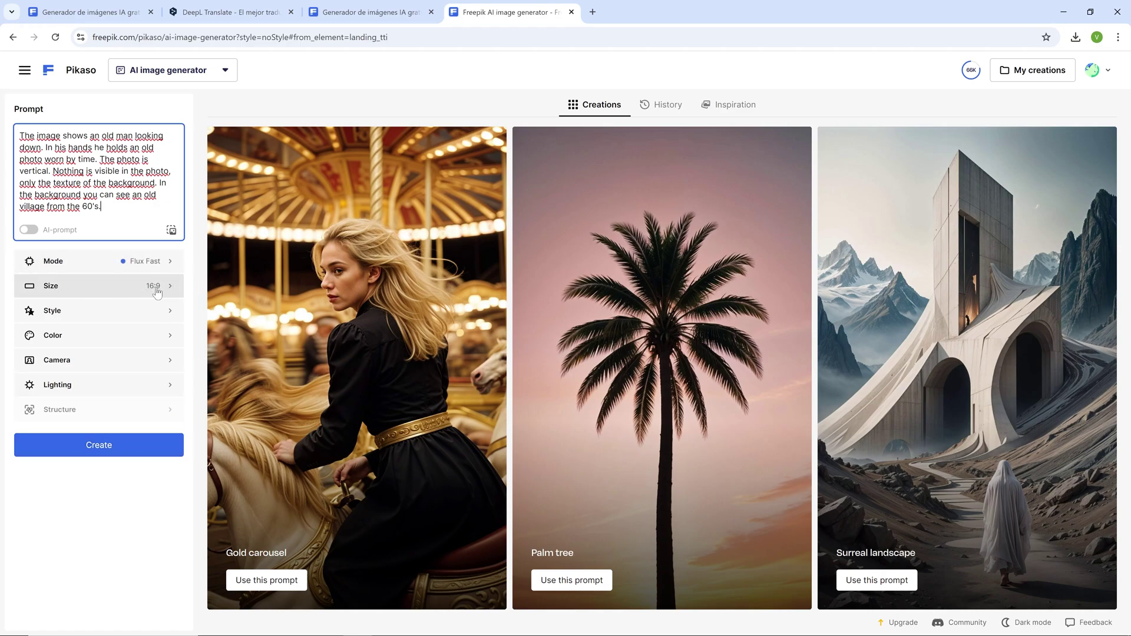
pyautogui.click(157, 292)
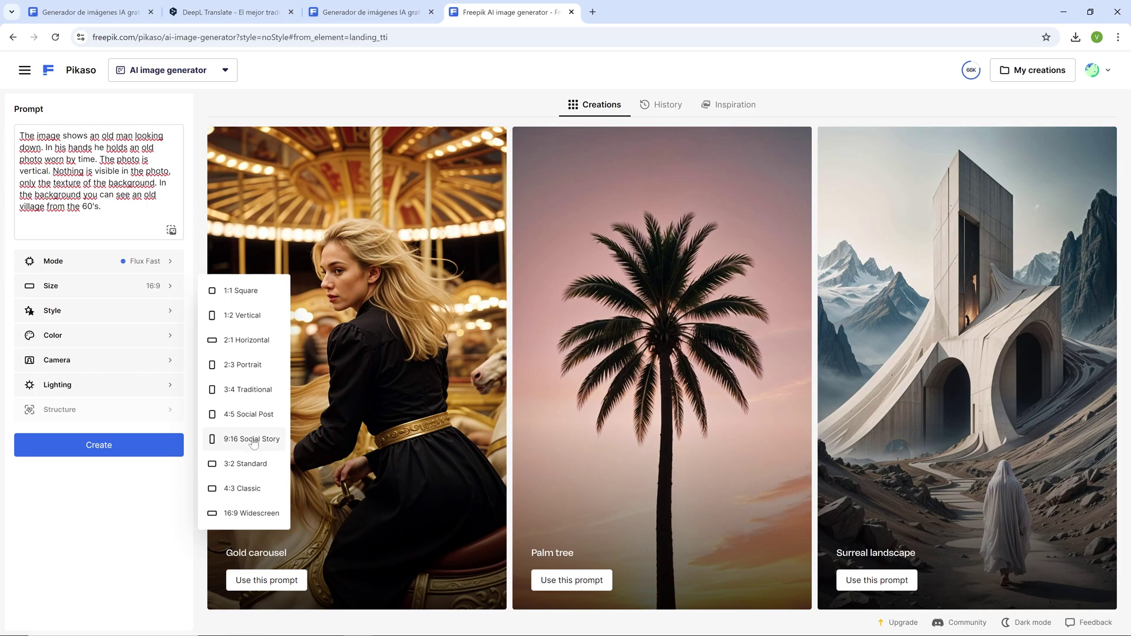
pyautogui.click(243, 516)
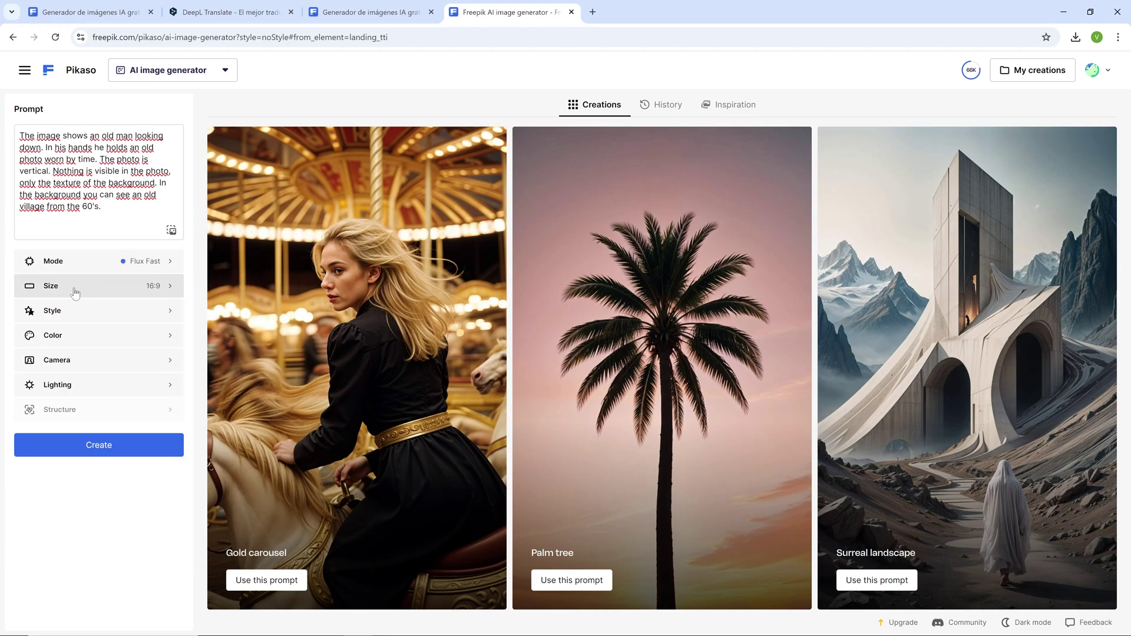
# Review the color and camera options, and set the image style to Dark and the lighting to Dramatic
pyautogui.click(109, 313)
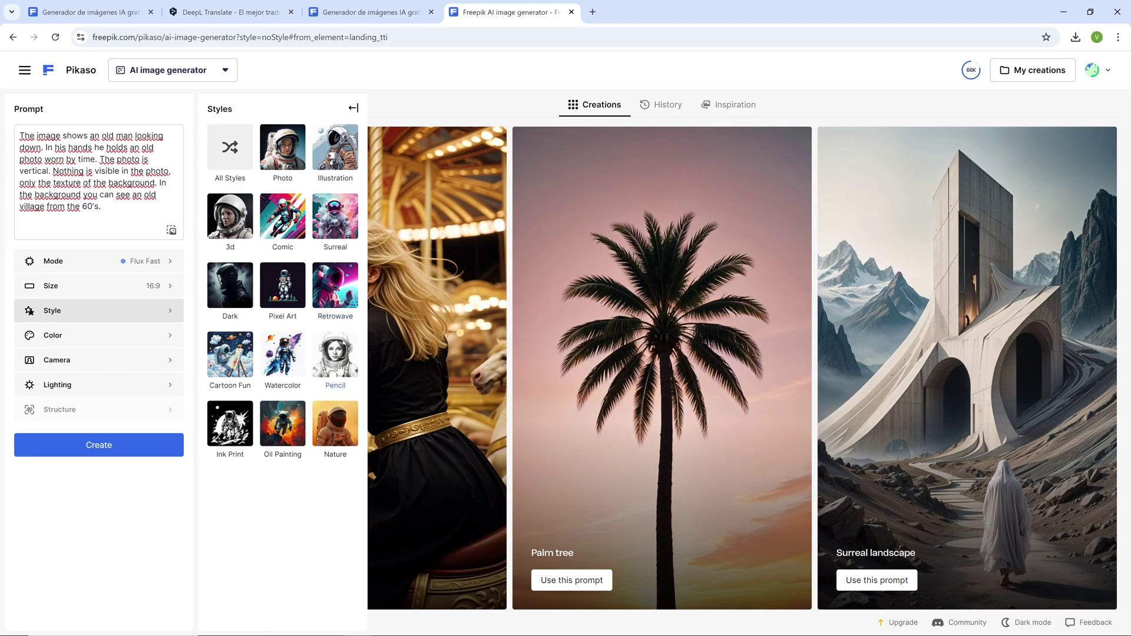
pyautogui.click(234, 293)
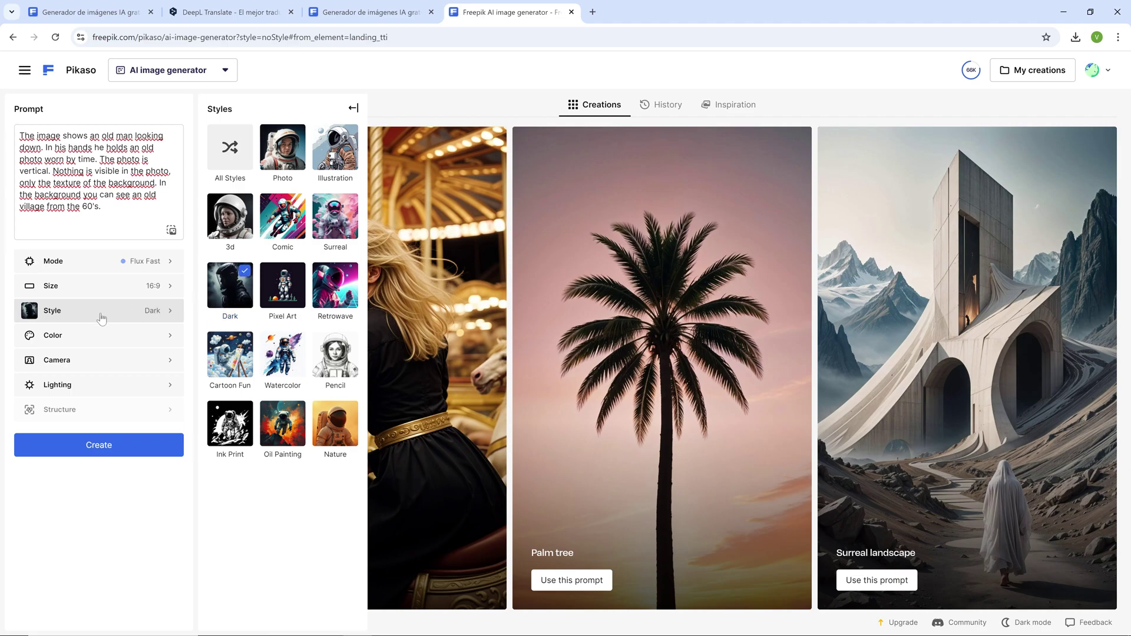
pyautogui.click(65, 337)
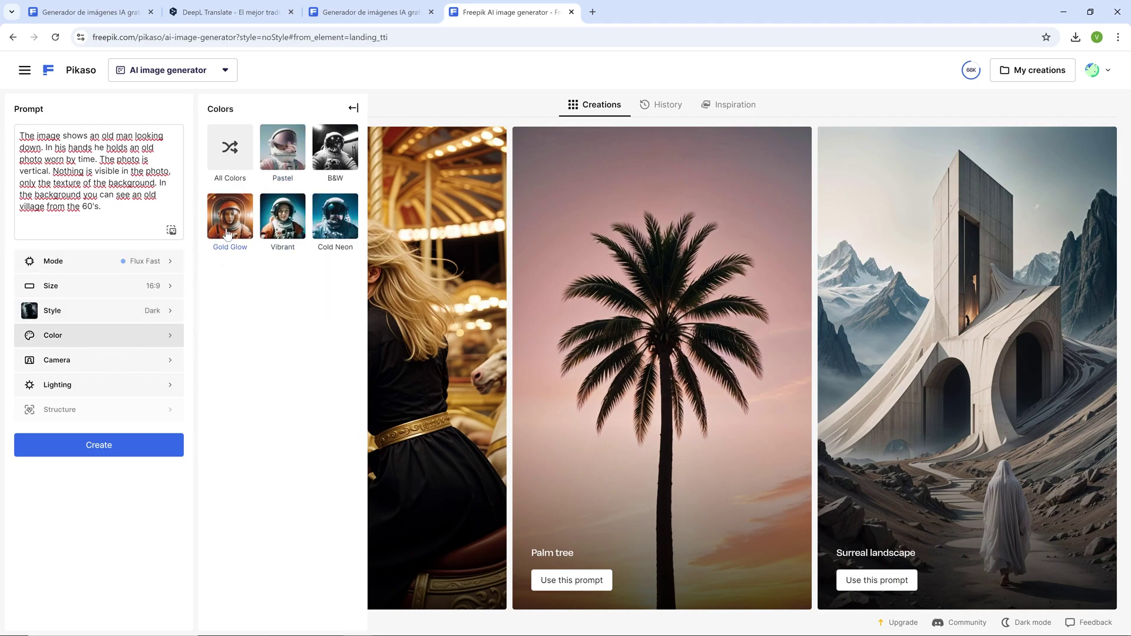
pyautogui.click(144, 364)
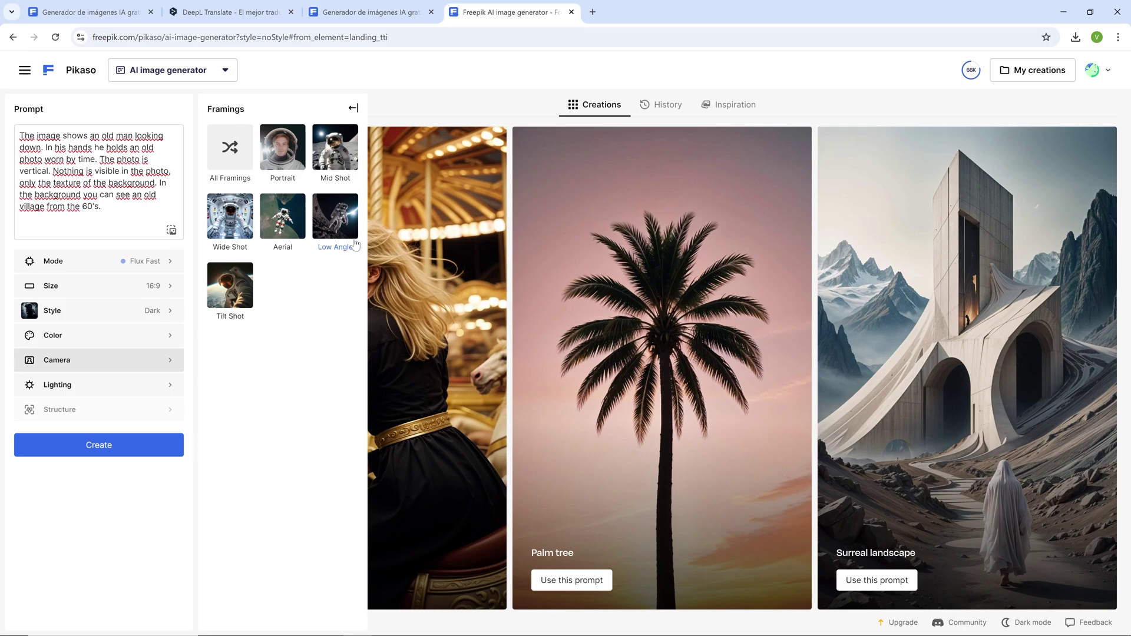
pyautogui.click(105, 390)
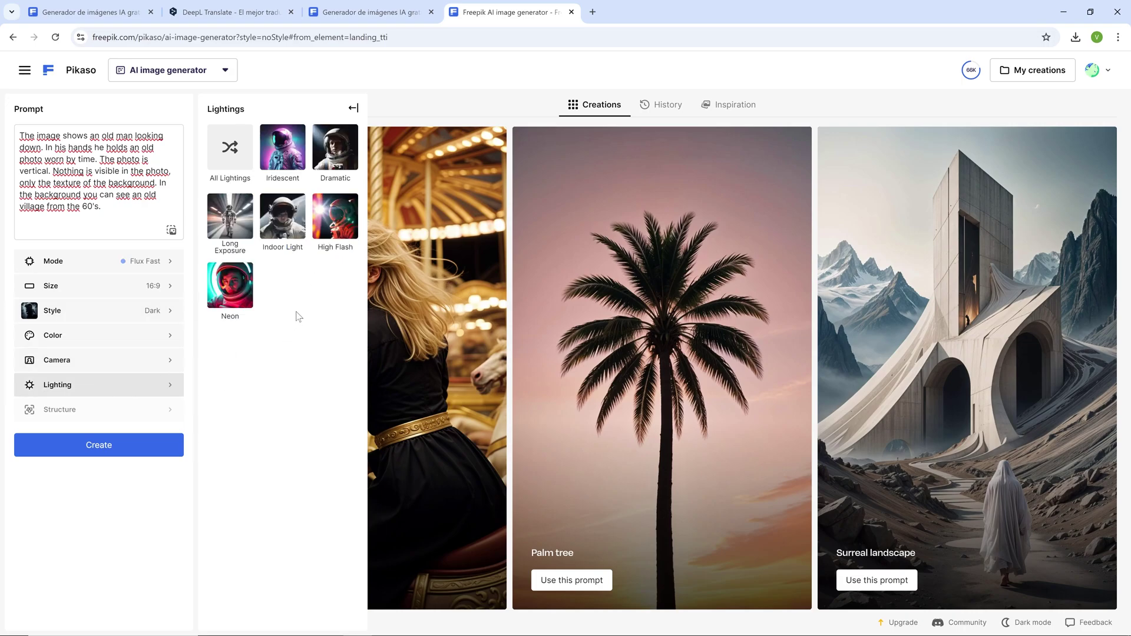
pyautogui.click(328, 149)
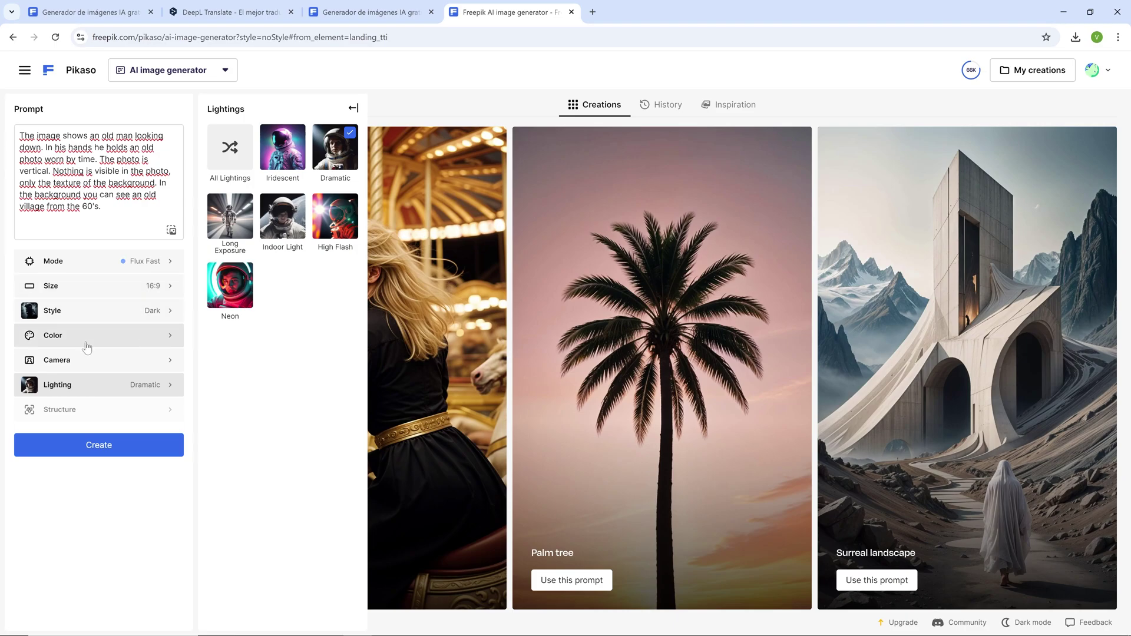
# Generate images from the prompt and load two more batches of variations, checking the remaining credits after each batch
pyautogui.click(86, 445)
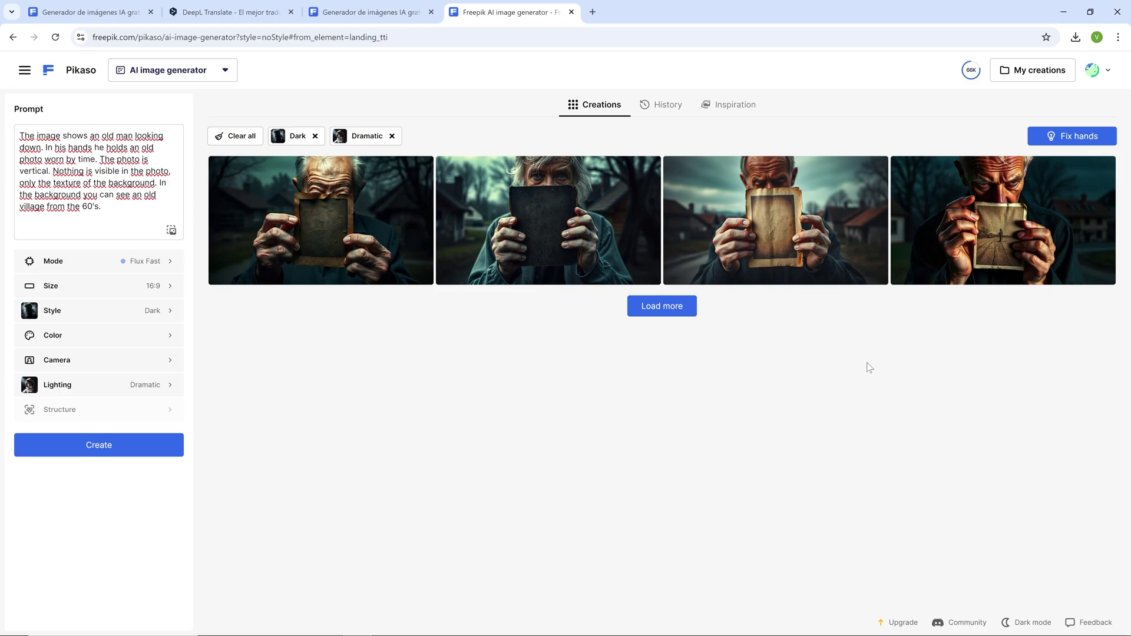
pyautogui.click(676, 318)
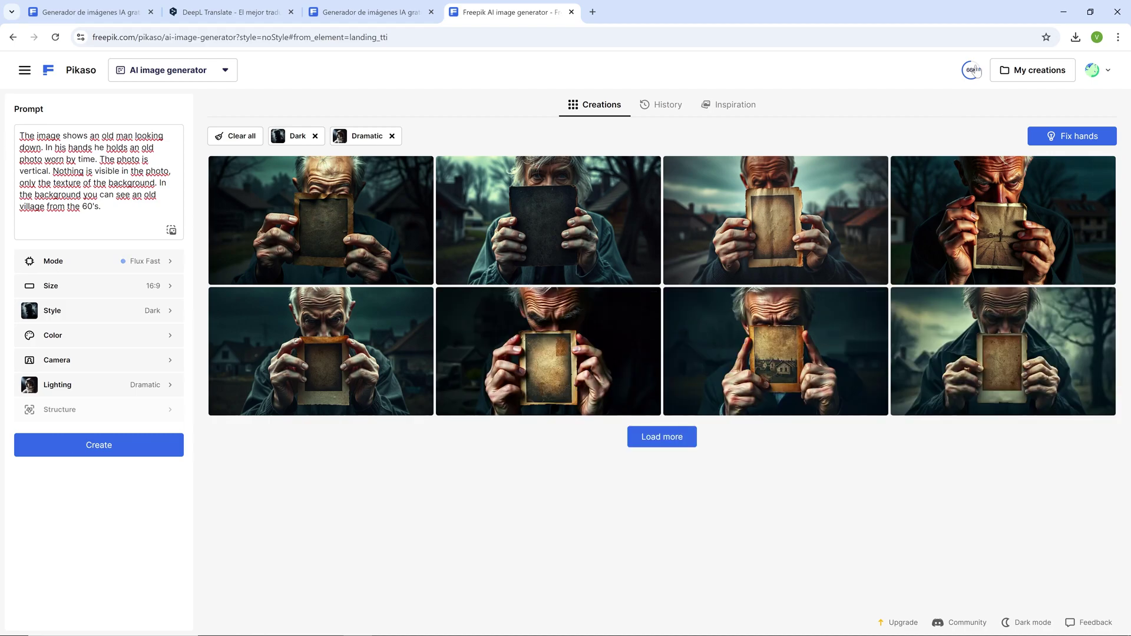
pyautogui.moveTo(971, 70)
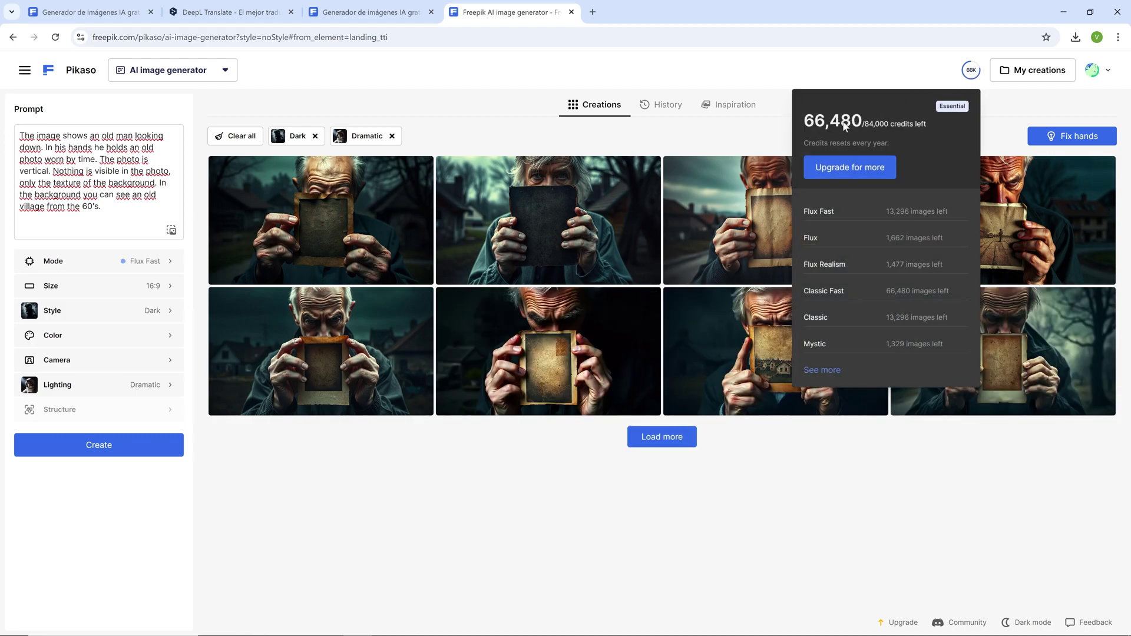
pyautogui.click(648, 437)
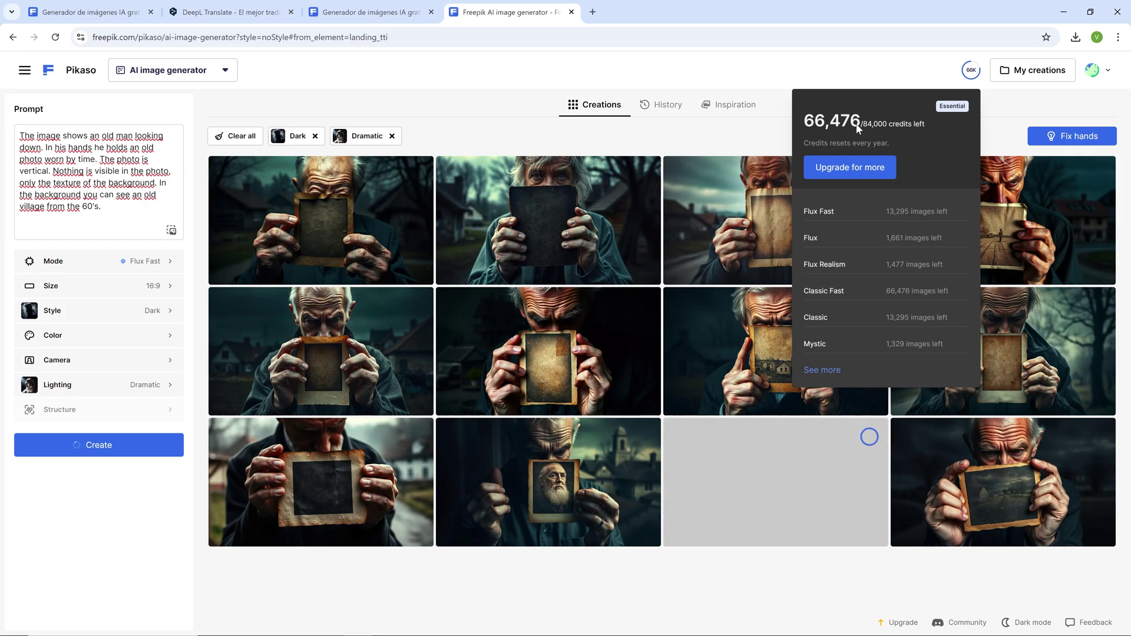
pyautogui.moveTo(811, 258)
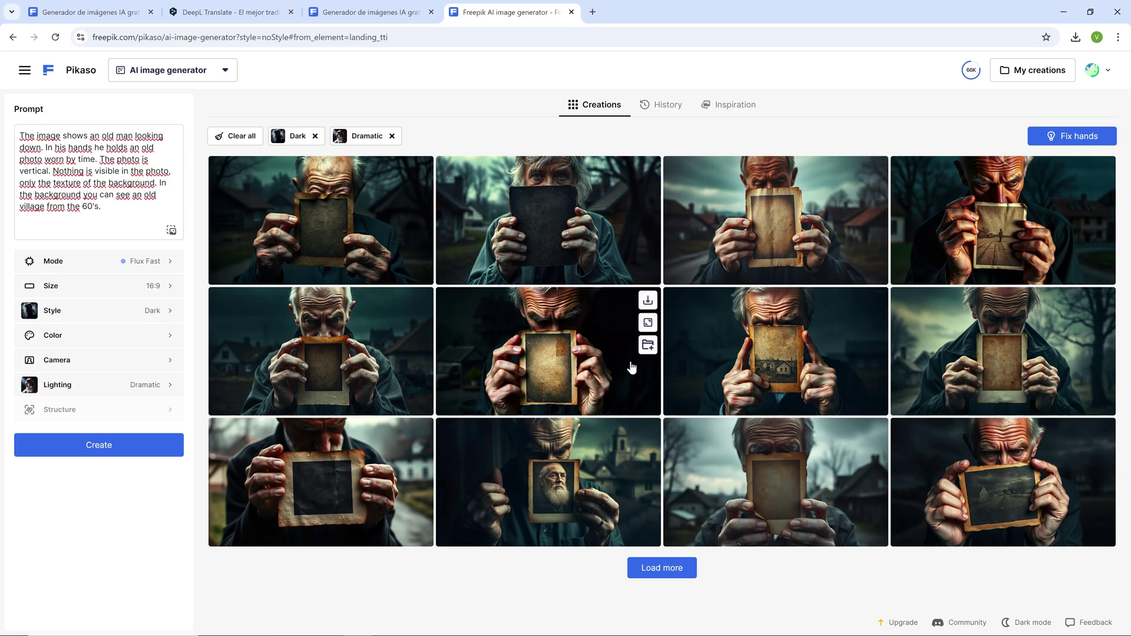
# Preview the last image of the second row, with the old man holding a blank photo, at full size and download it
pyautogui.moveTo(689, 376)
pyautogui.click(1012, 344)
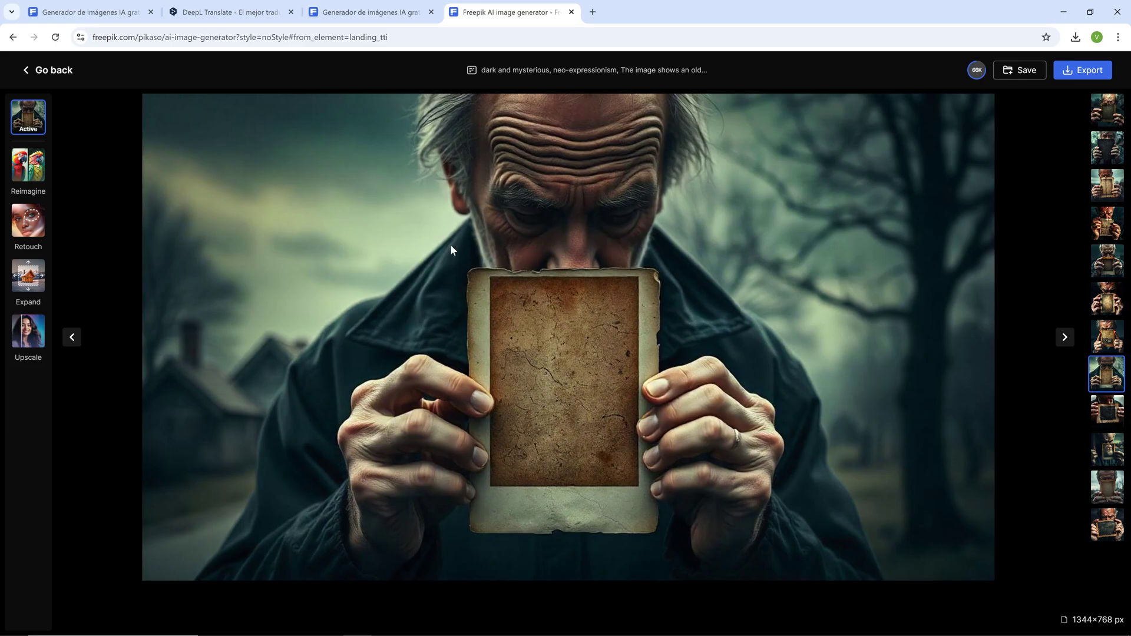
pyautogui.click(56, 75)
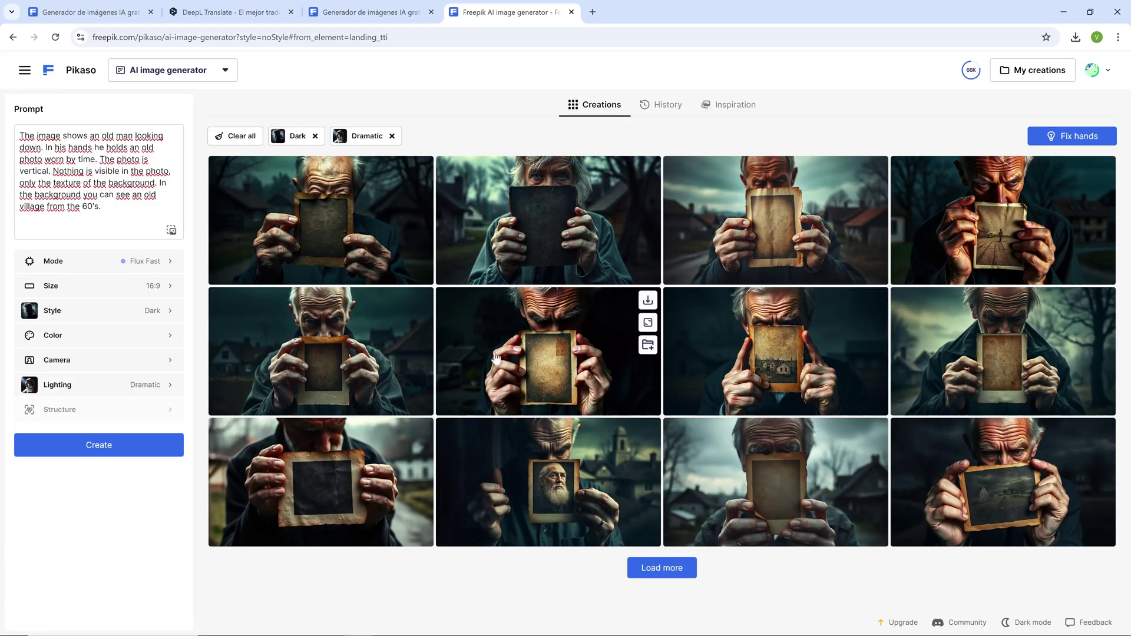
pyautogui.moveTo(1097, 321)
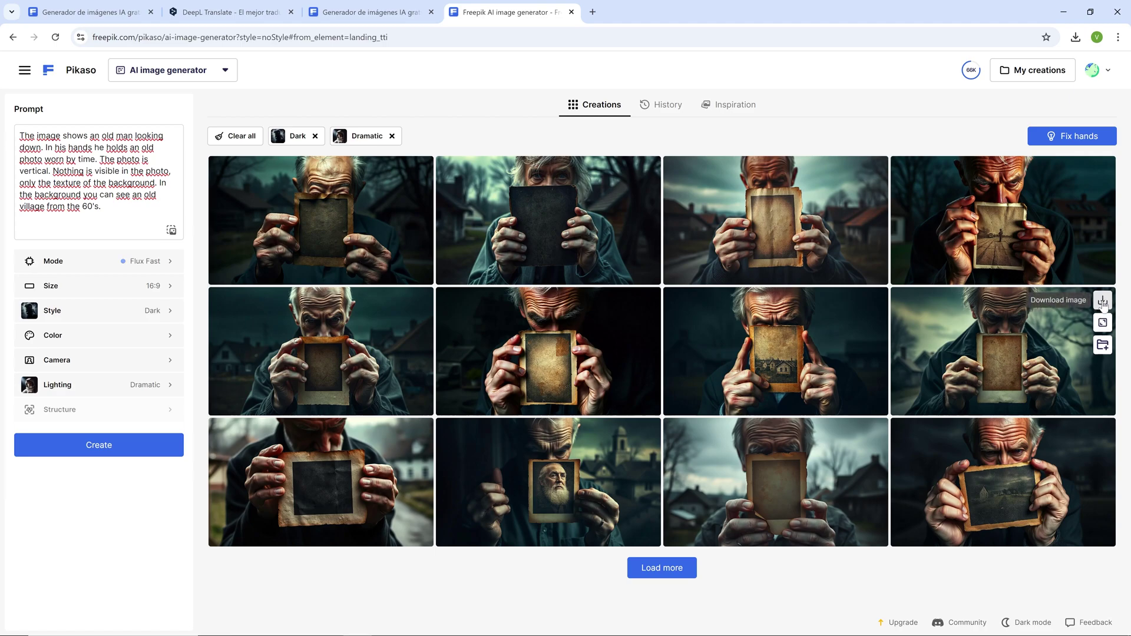
pyautogui.click(1103, 303)
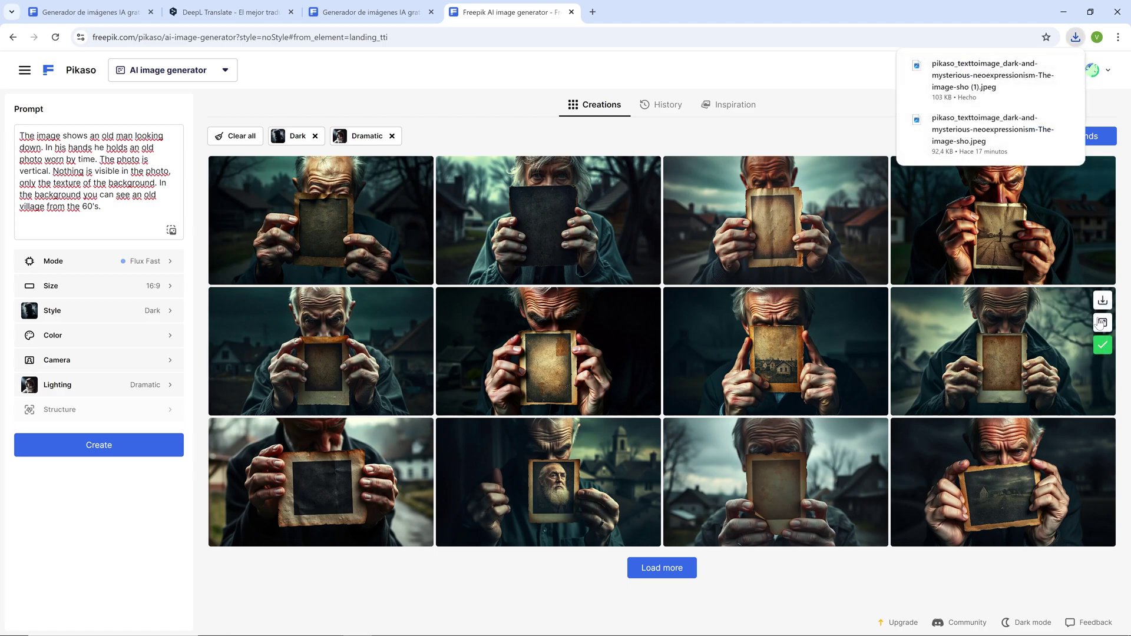
# Open the chosen old man image in the Upscaler and compare the None and Vivid imagination options with the 2k and 4k resolutions
pyautogui.click(1103, 324)
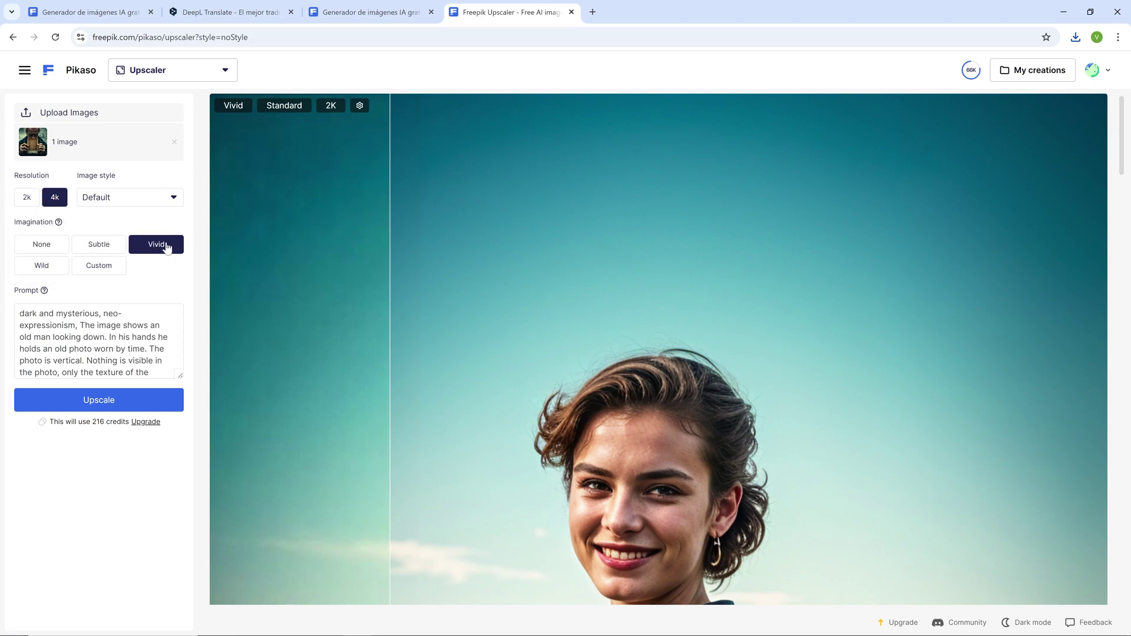
pyautogui.click(48, 248)
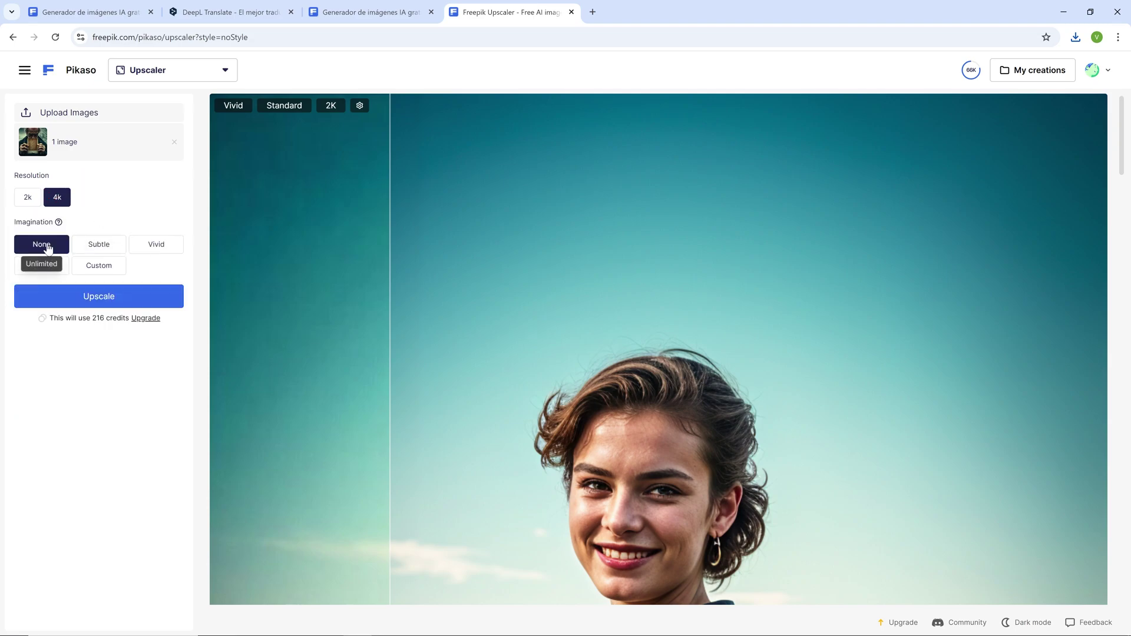
pyautogui.click(27, 197)
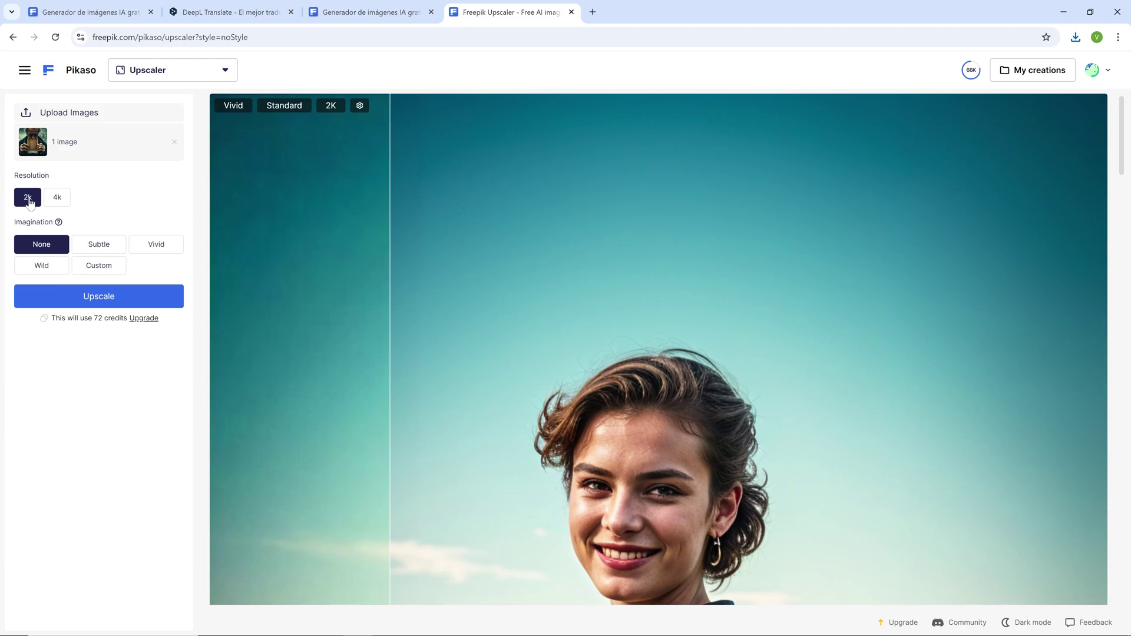
pyautogui.click(151, 247)
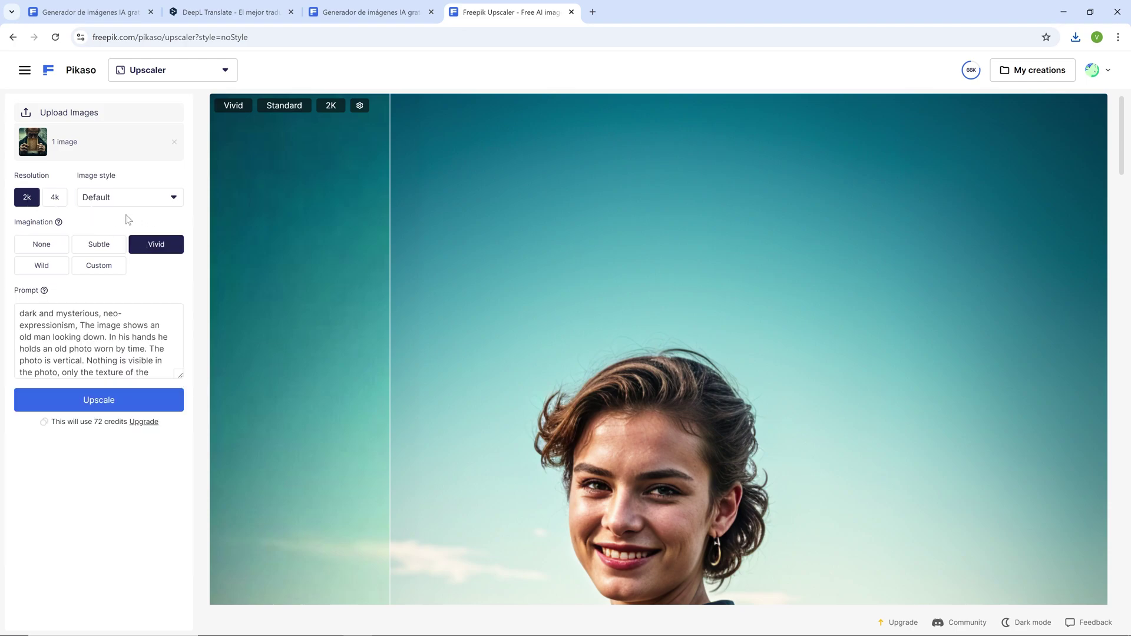
pyautogui.moveTo(59, 198)
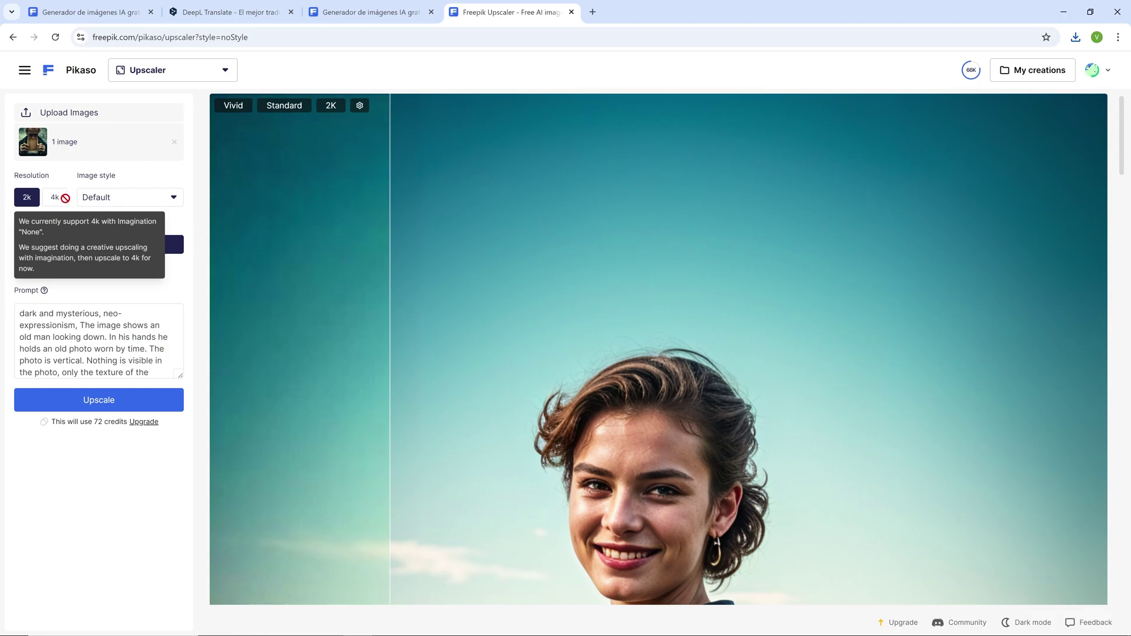
# Browse the saved creations and view the first old man image from 20 Sept at full size
pyautogui.click(1026, 76)
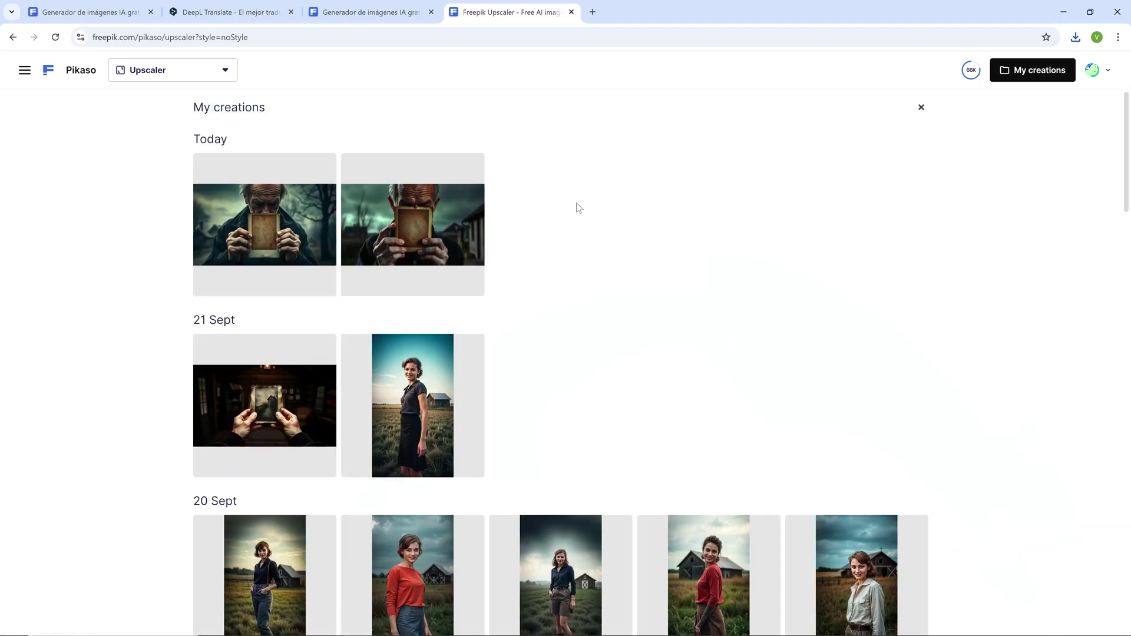
pyautogui.scroll(-3, 656, 314)
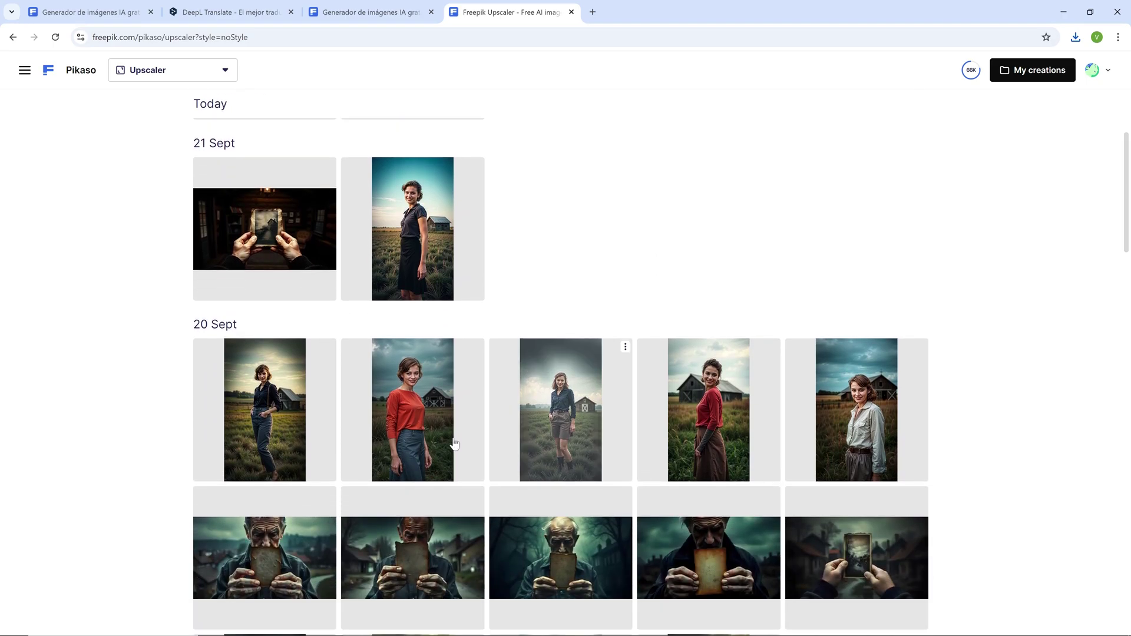
pyautogui.click(278, 558)
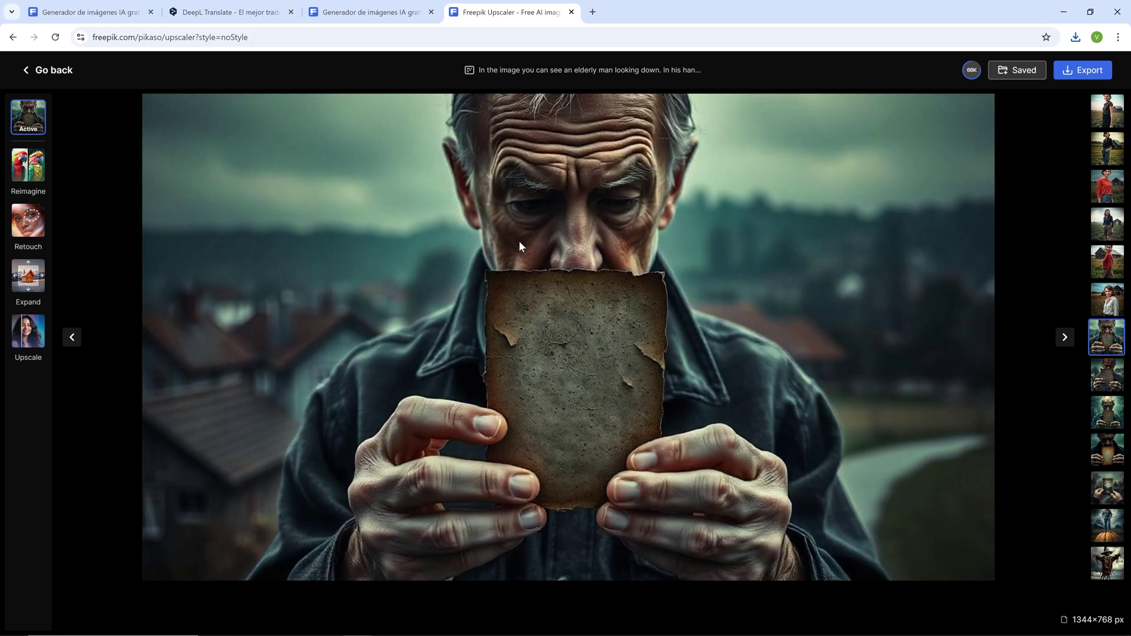
# Switch to Notepad and copy the second Spanish prompt, describing two hands holding an old vertical photo
pyautogui.hotkey('alt', 'Tab')
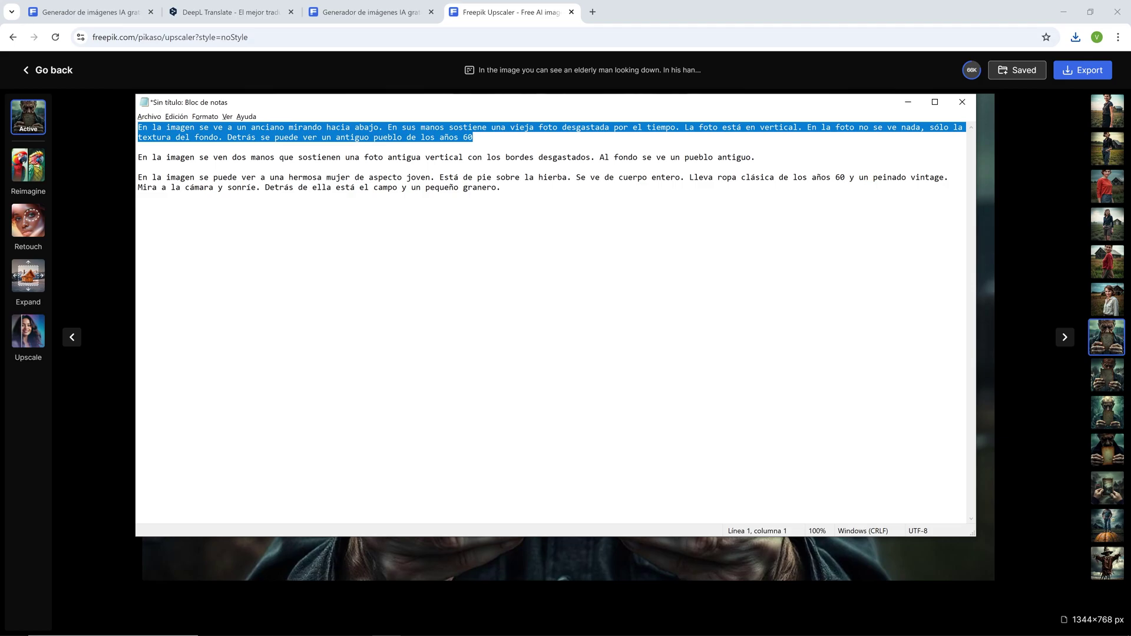
pyautogui.moveTo(755, 157); pyautogui.dragTo(138, 157)
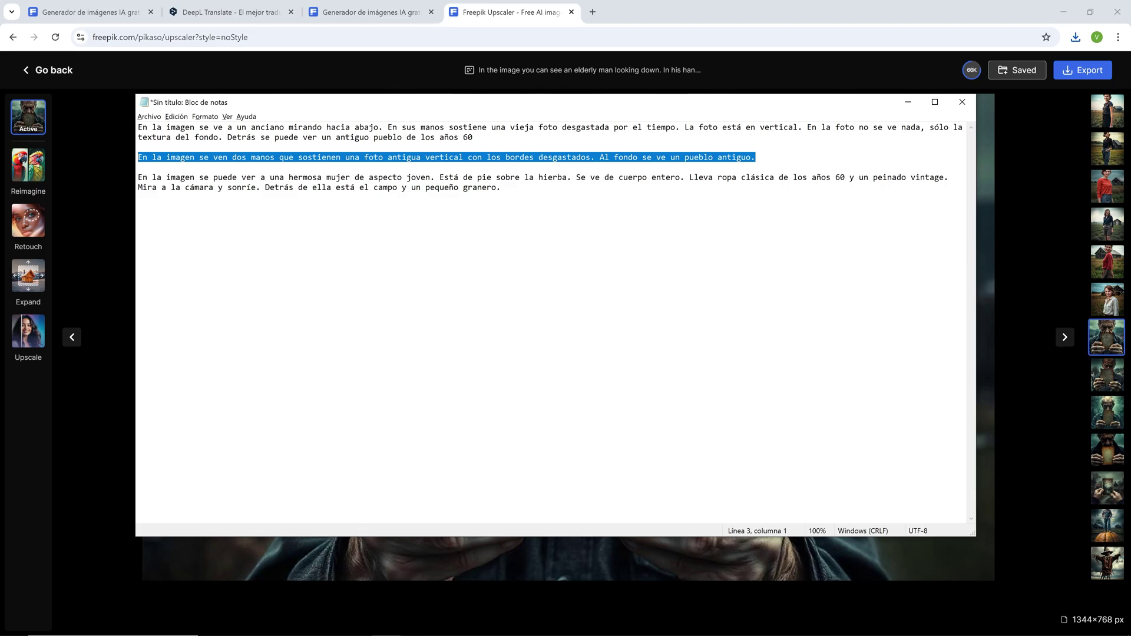
pyautogui.hotkey('ctrl', 'c')
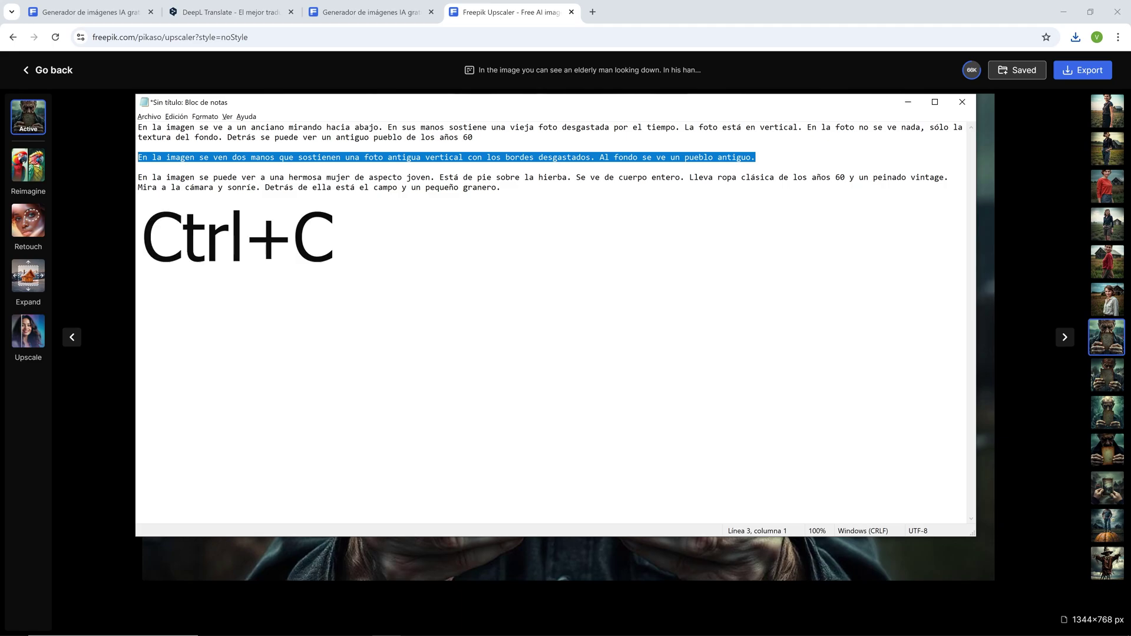
# Replace the source text in DeepL with the copied Spanish prompt and copy its English translation
pyautogui.click(230, 12)
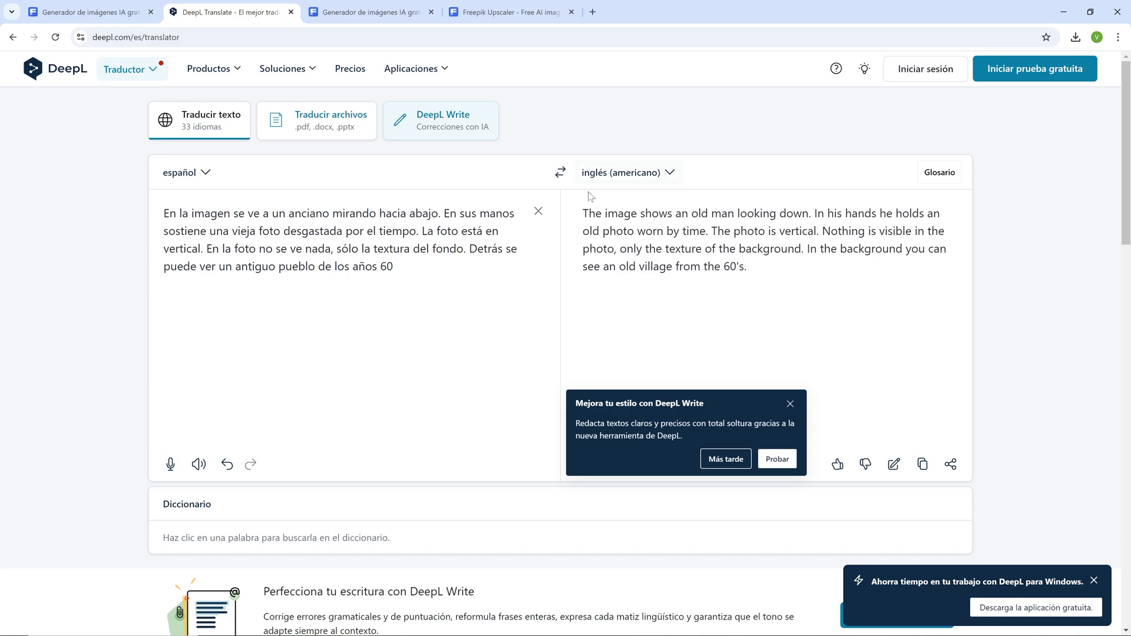
pyautogui.click(539, 211)
pyautogui.hotkey('ctrl', 'v')
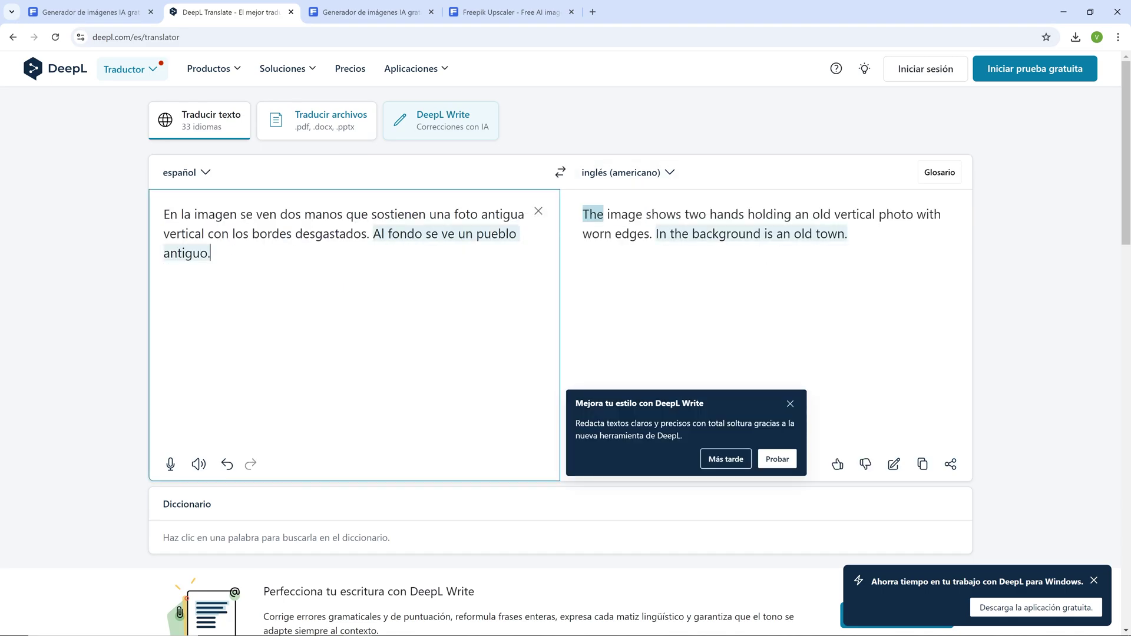
pyautogui.click(922, 465)
pyautogui.click(922, 465)
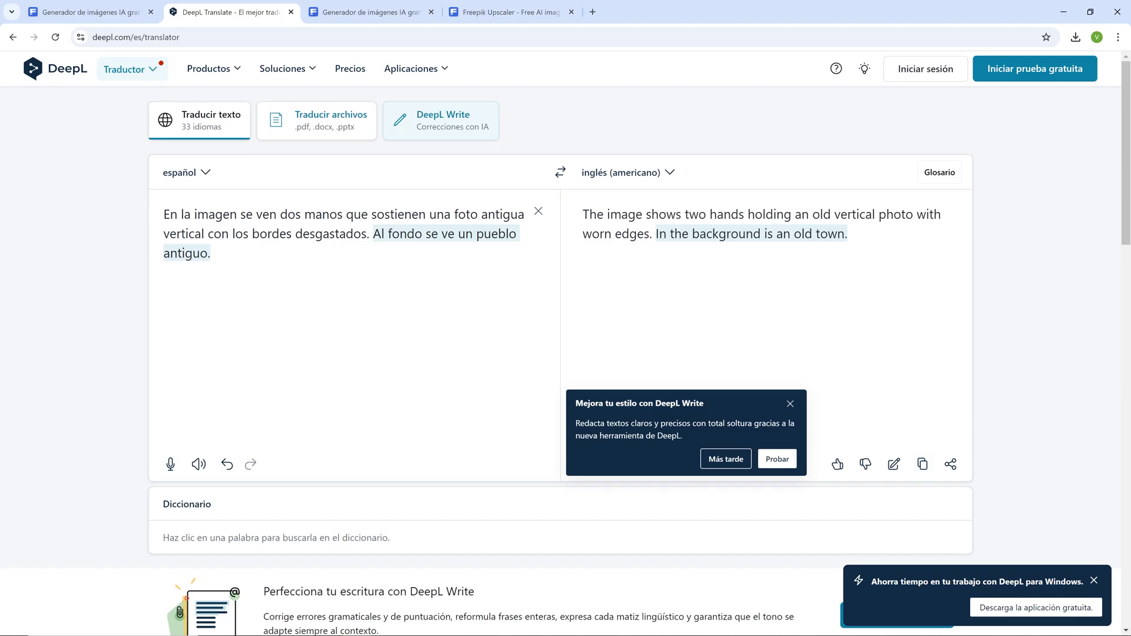
# Return to Freepik, reopen the AI image generator, and replace the prompt with the copied English translation about two hands holding an old photo
pyautogui.click(494, 7)
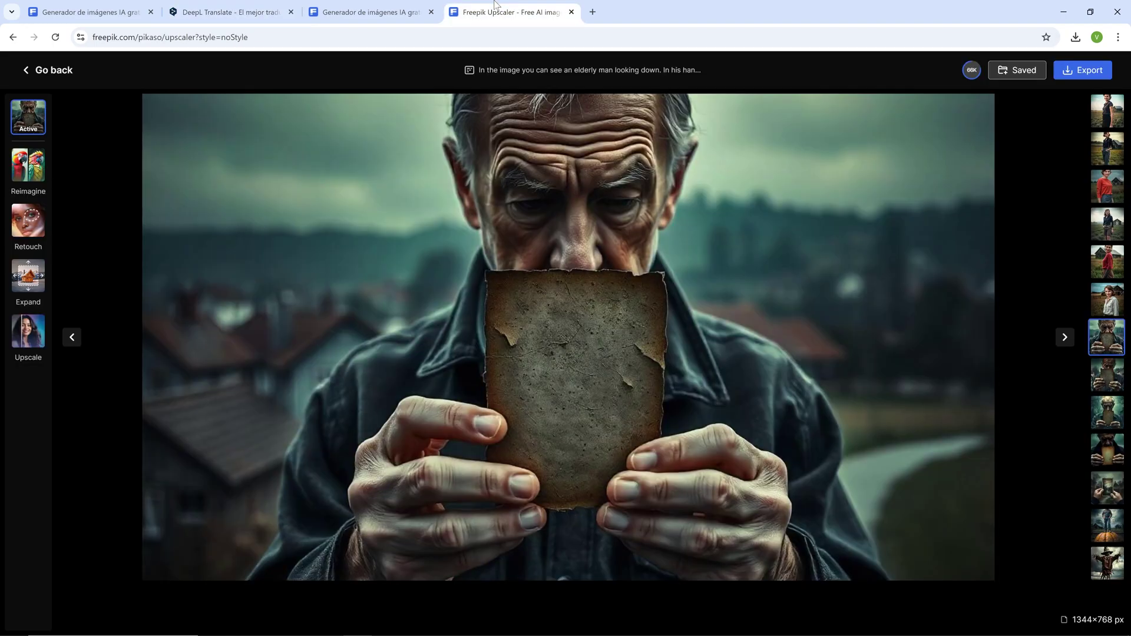
pyautogui.click(54, 70)
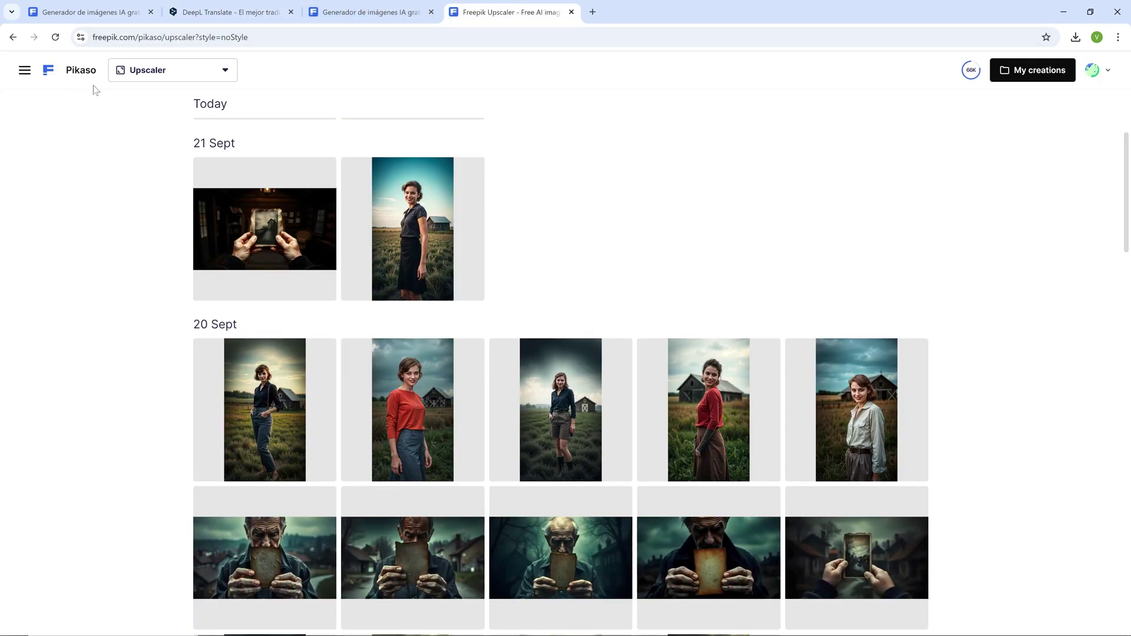
pyautogui.click(194, 70)
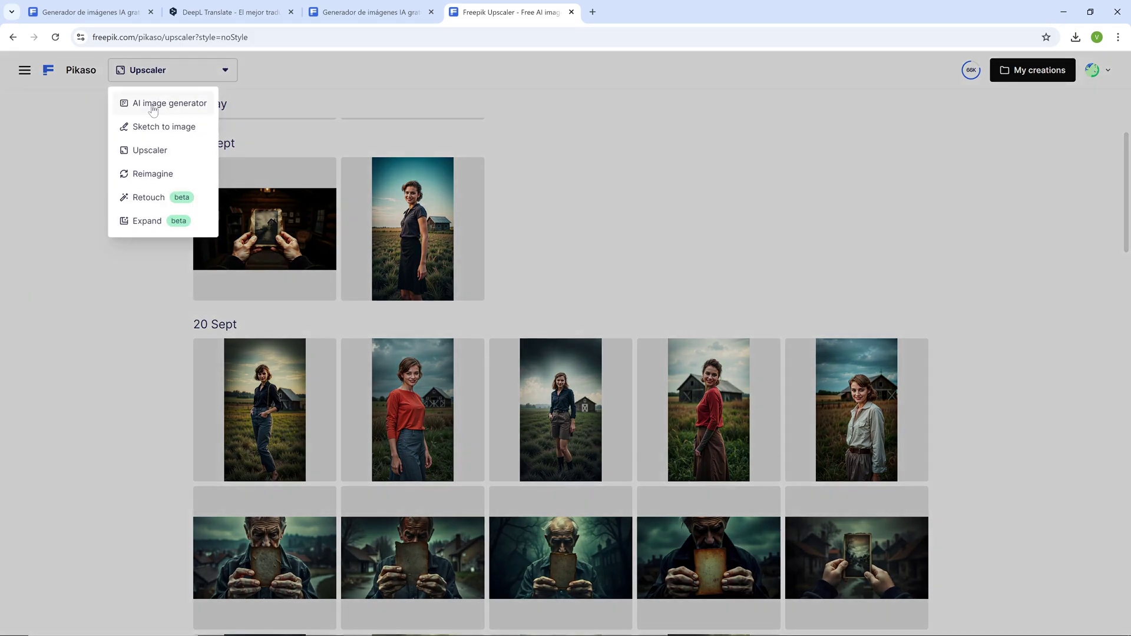
pyautogui.click(178, 109)
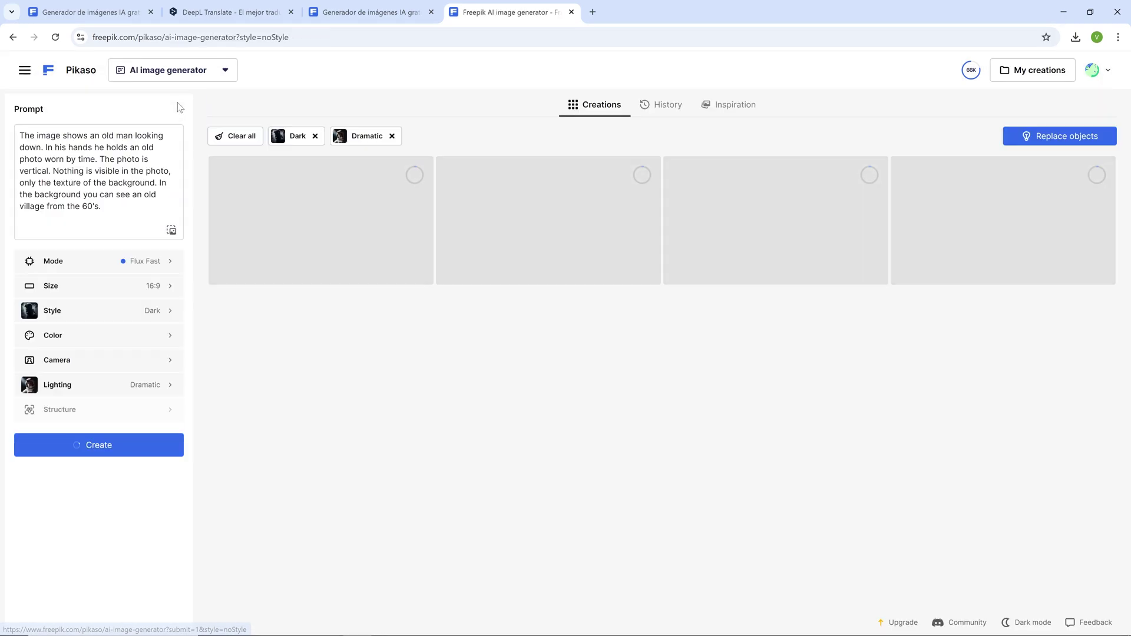
pyautogui.moveTo(102, 207); pyautogui.dragTo(13, 137)
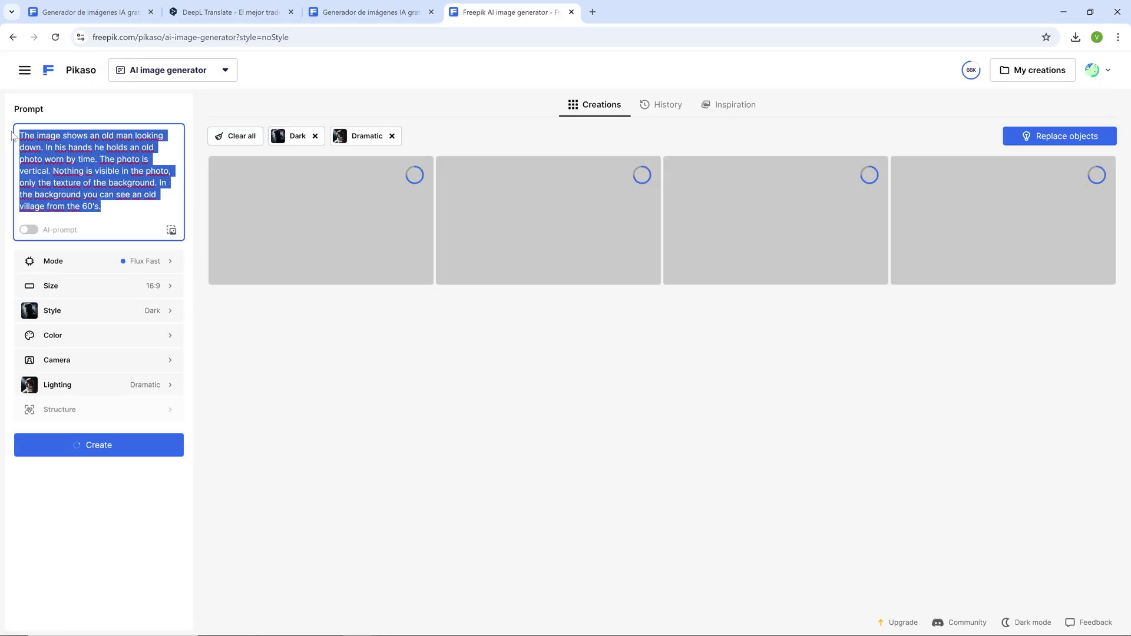
pyautogui.hotkey('ctrl', 'v')
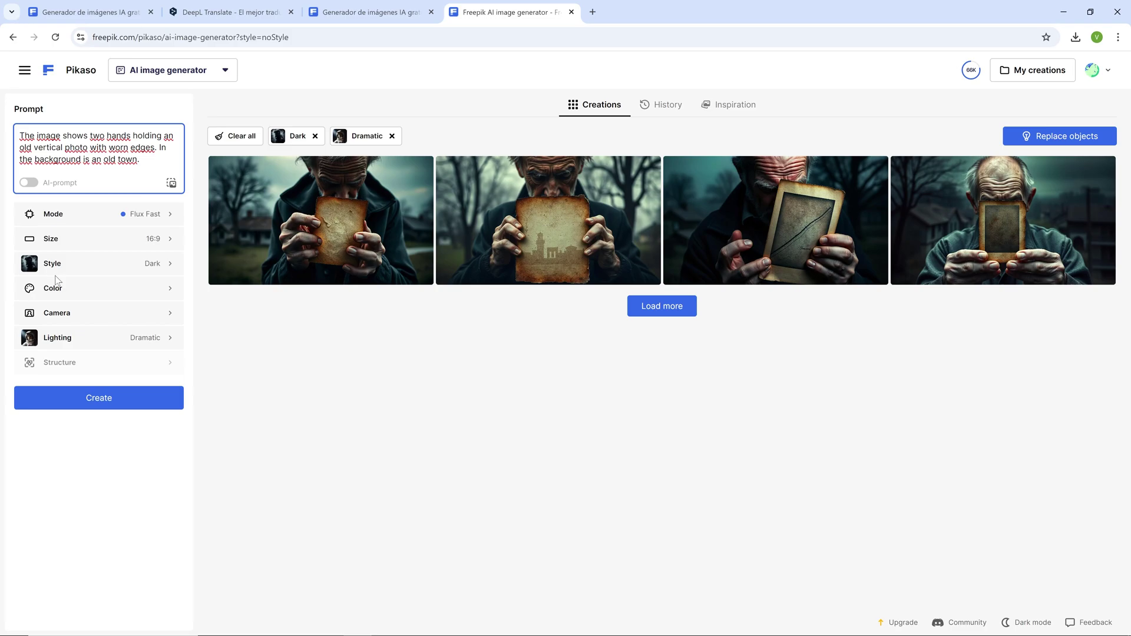
# Load two batches of images from the new prompt and preview the third and second images of the newest row at full size
pyautogui.click(657, 307)
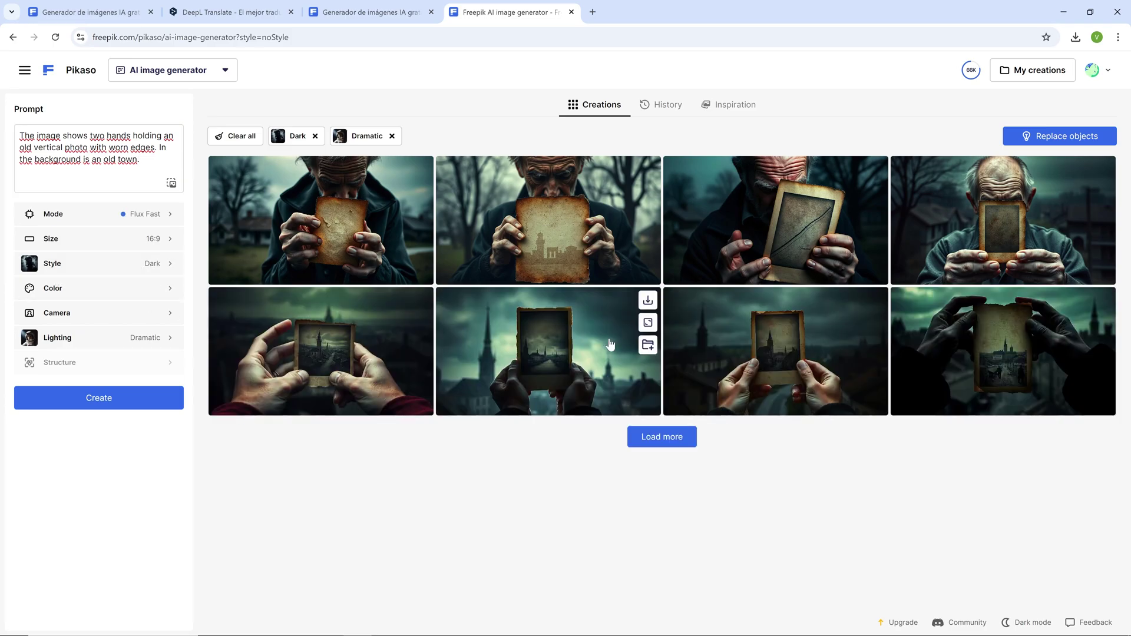
pyautogui.click(657, 438)
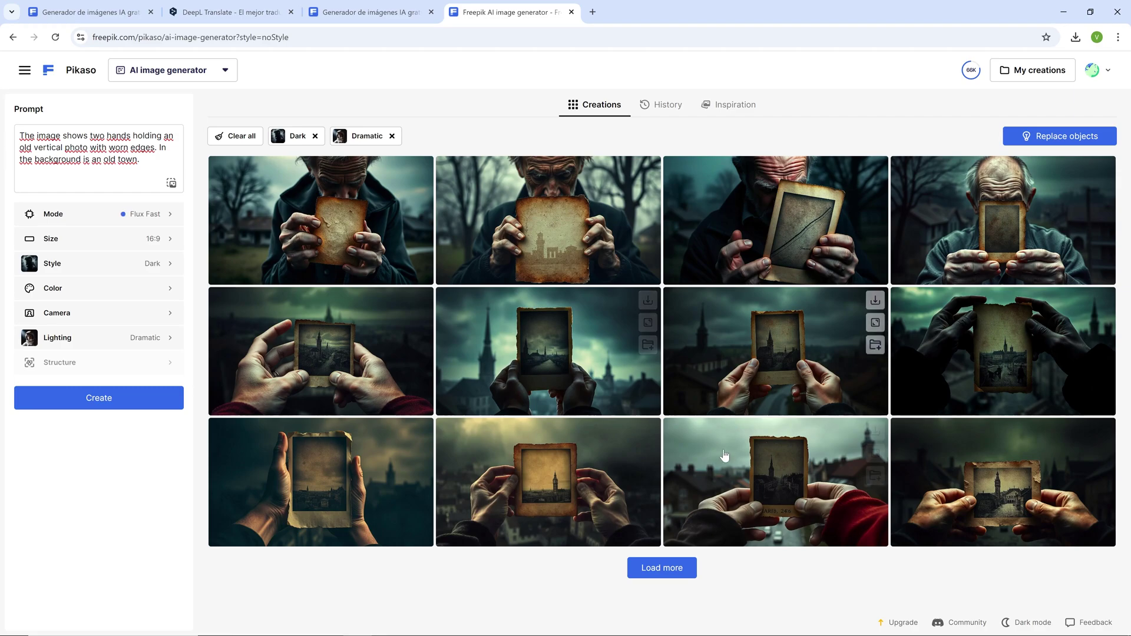
pyautogui.click(752, 465)
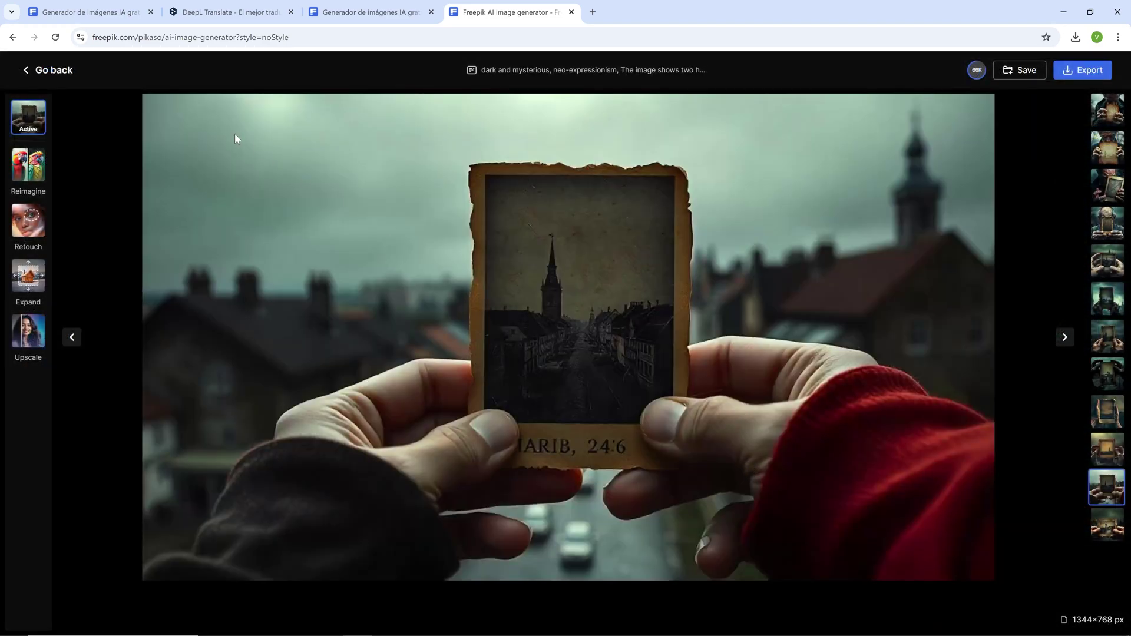
pyautogui.click(68, 72)
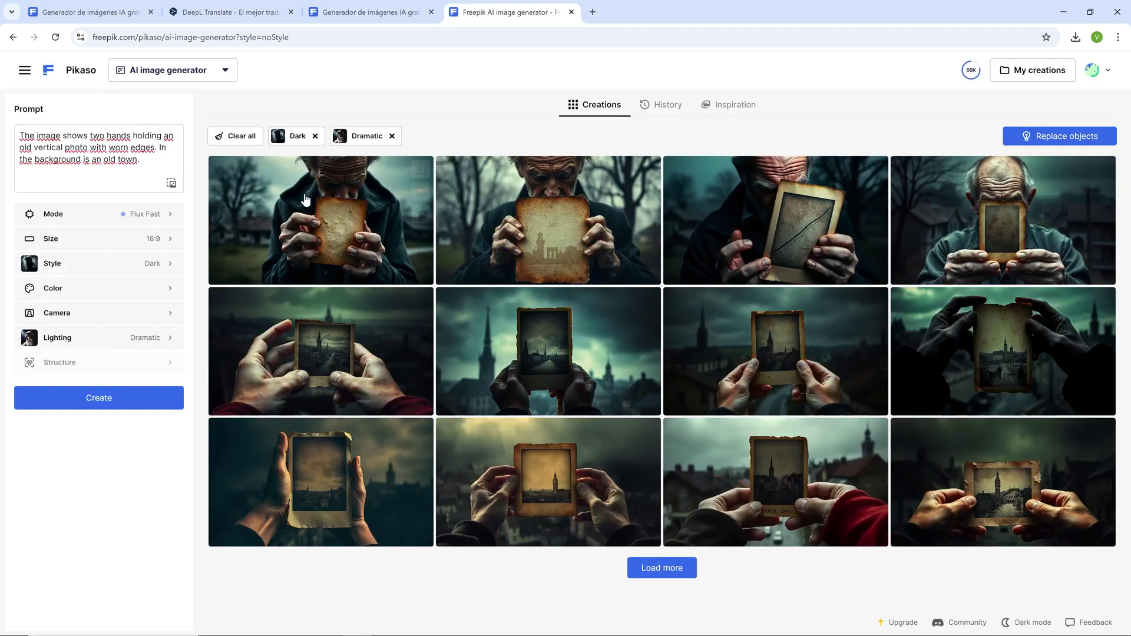
pyautogui.click(540, 465)
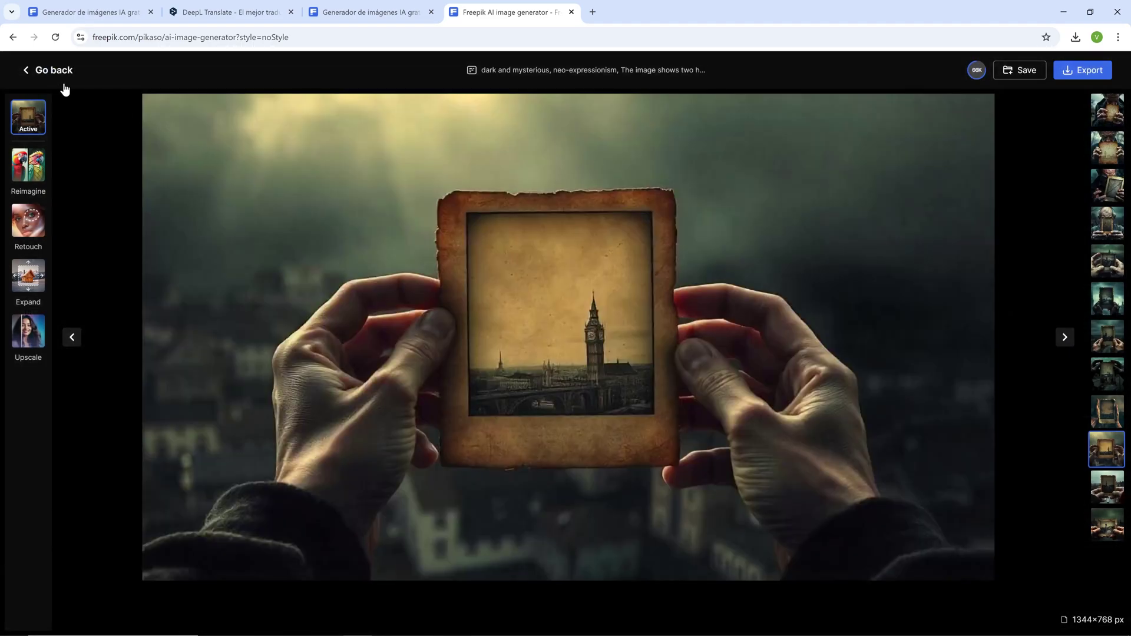
pyautogui.click(50, 71)
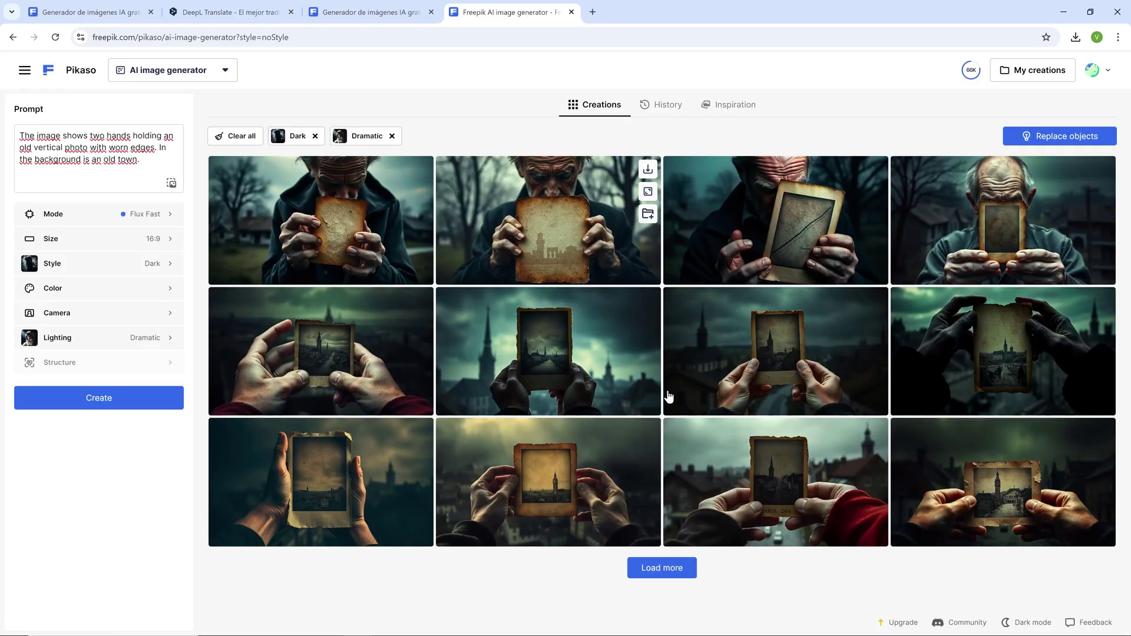
# Load another batch of variations and preview its last image, with the glowing photo against a teal town, at full size
pyautogui.click(672, 568)
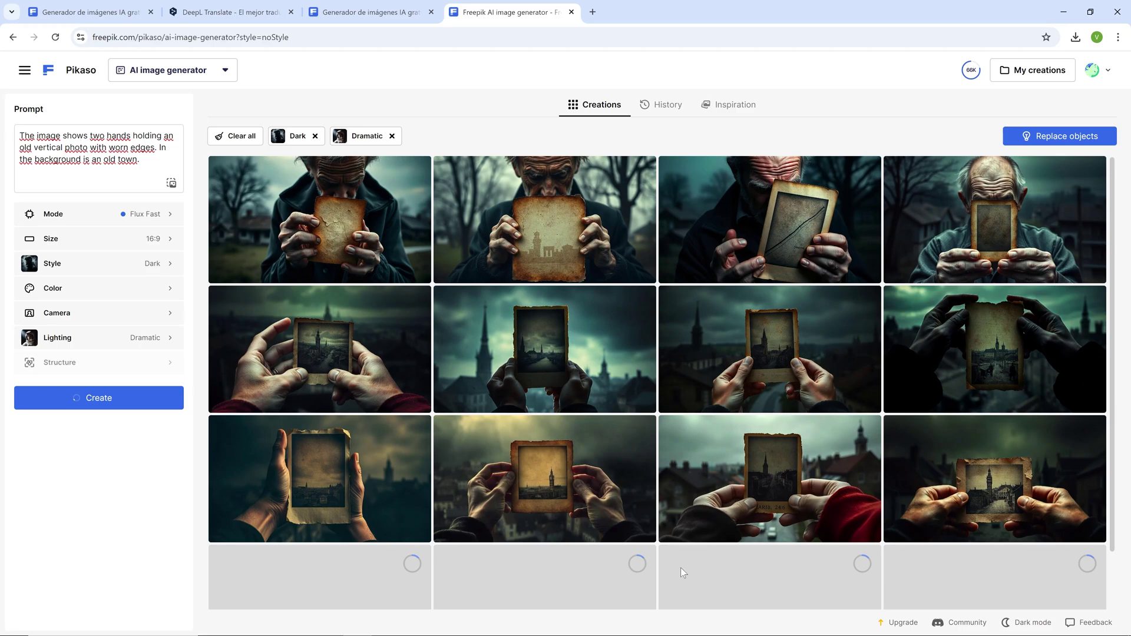
pyautogui.scroll(-1, 654, 449)
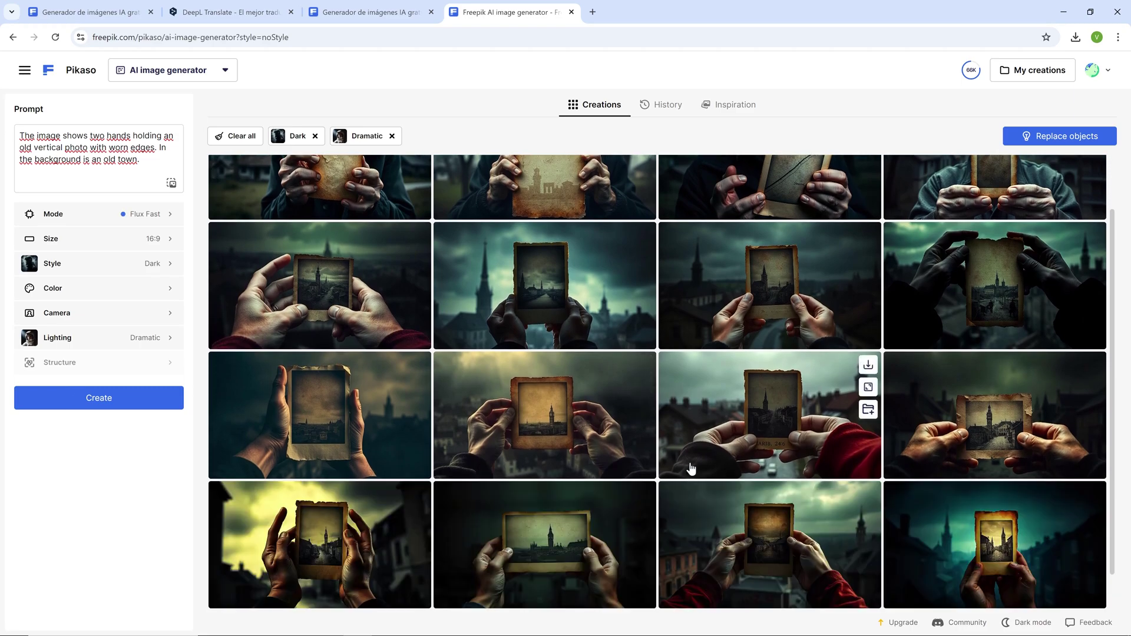
pyautogui.scroll(-1, 691, 468)
pyautogui.click(1006, 486)
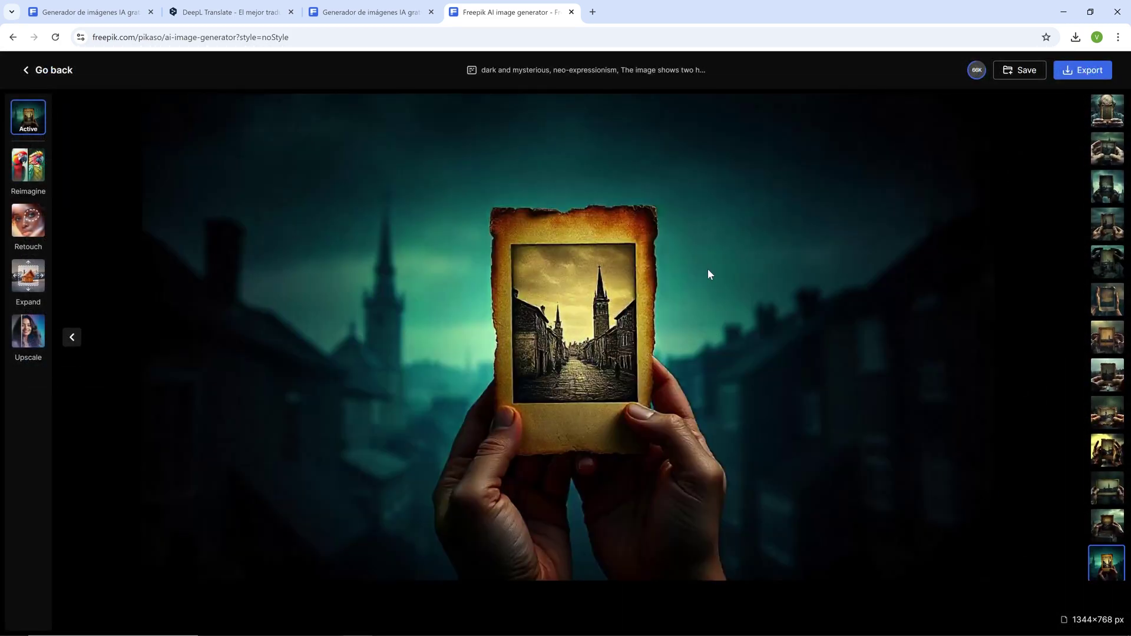
pyautogui.click(54, 72)
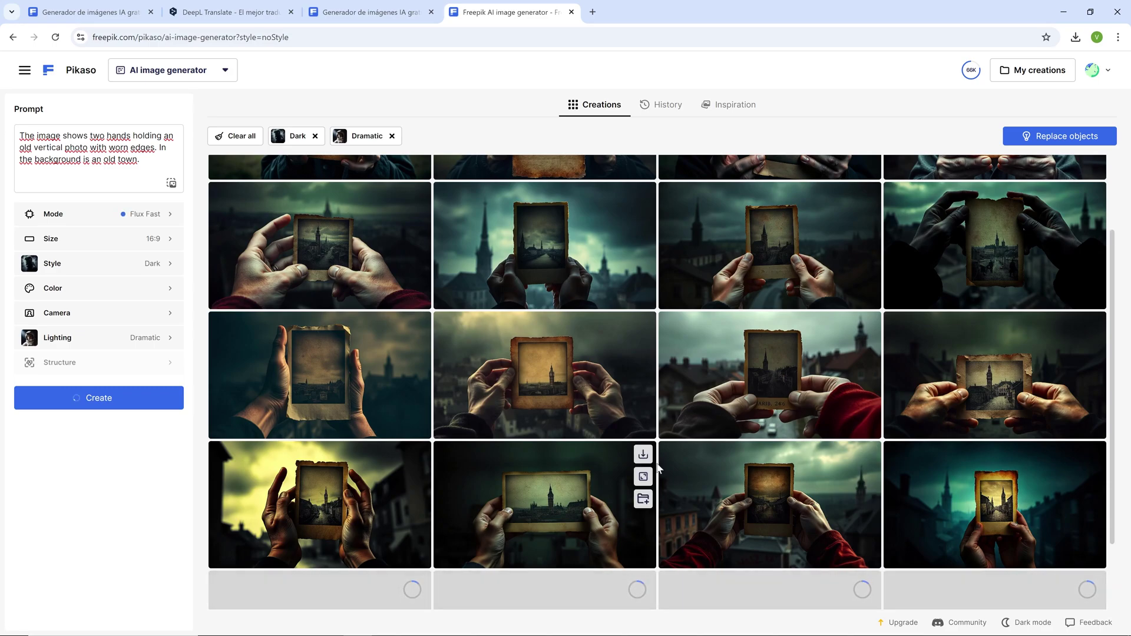
# Load two more batches of variations from the same two-hands prompt
pyautogui.scroll(-2, 661, 500)
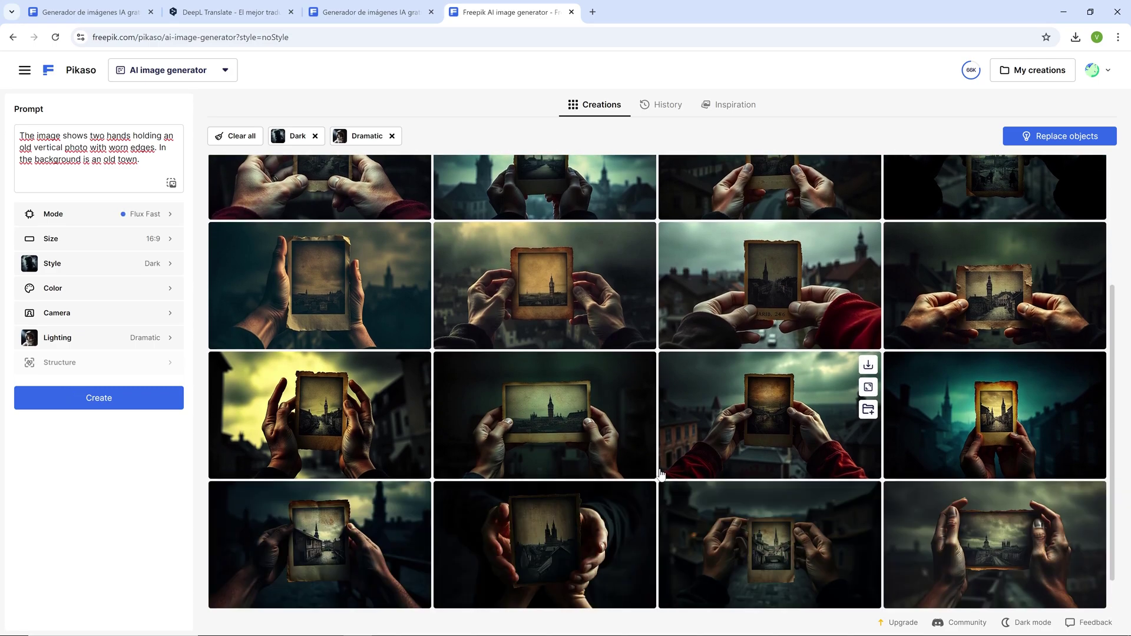
pyautogui.scroll(-1, 687, 428)
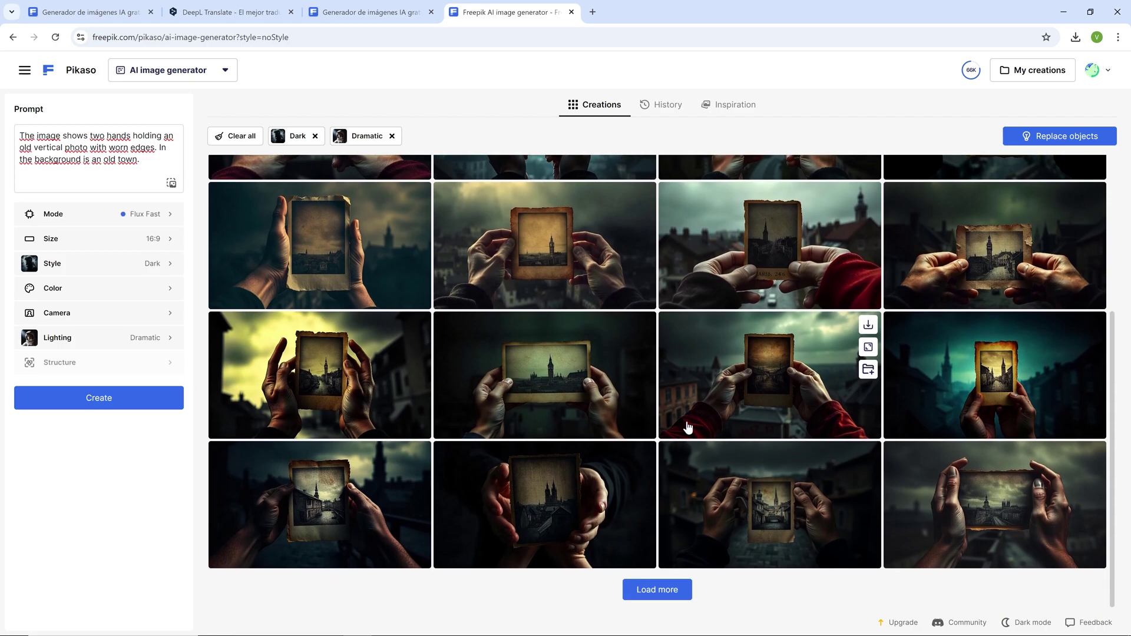
pyautogui.click(661, 593)
pyautogui.scroll(-2, 684, 460)
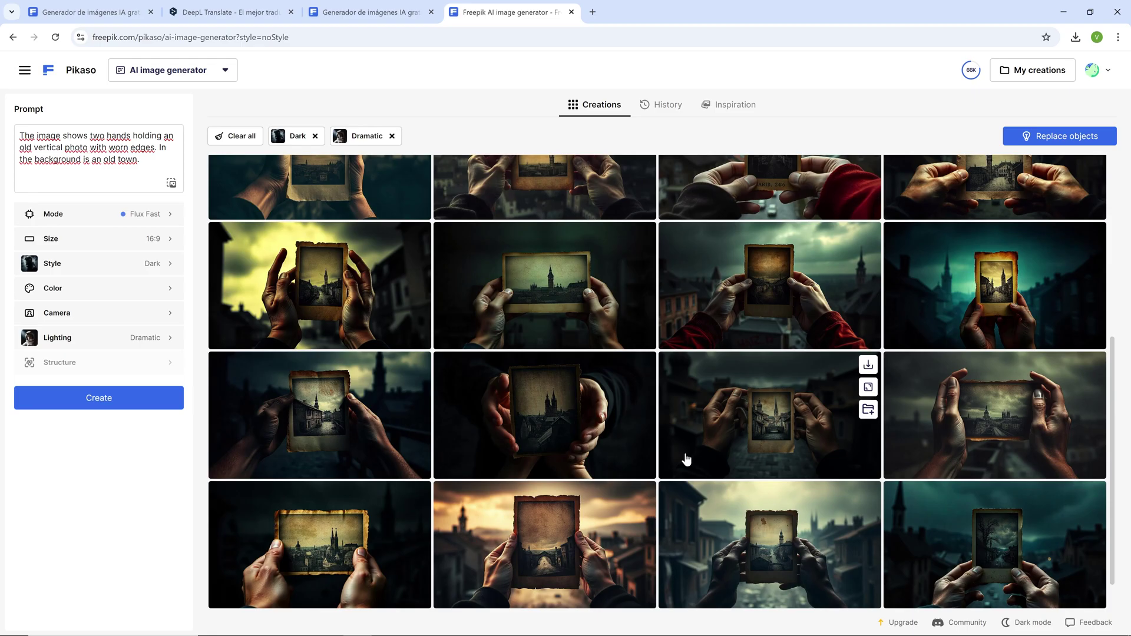
# Preview the third and last images of the newest row at full size
pyautogui.scroll(-1, 686, 459)
pyautogui.click(747, 500)
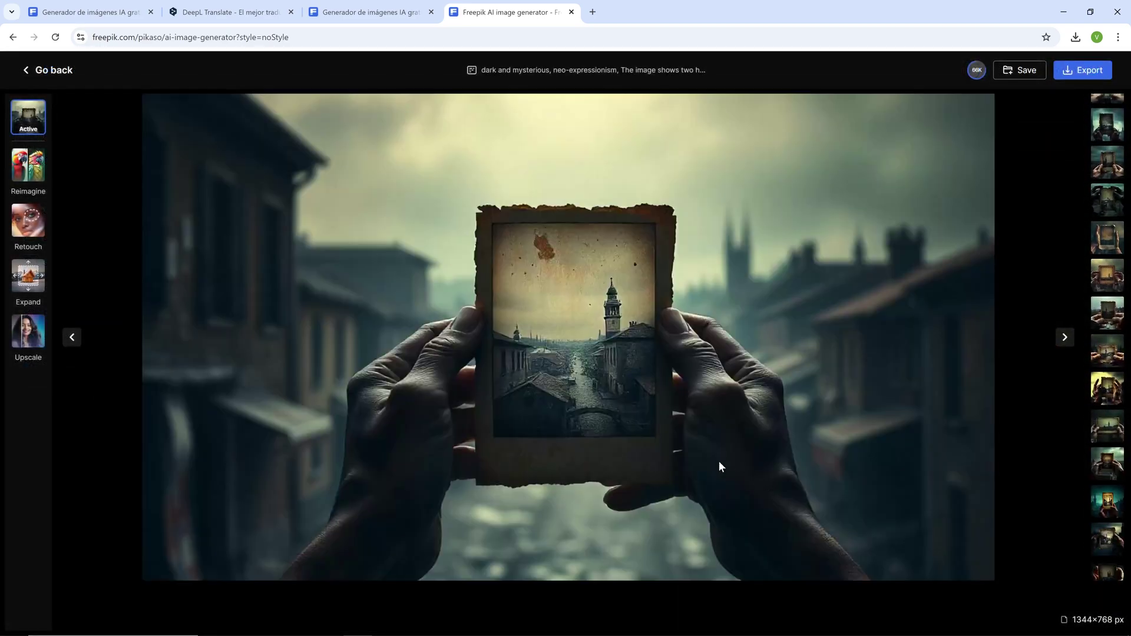
pyautogui.click(55, 72)
pyautogui.click(991, 524)
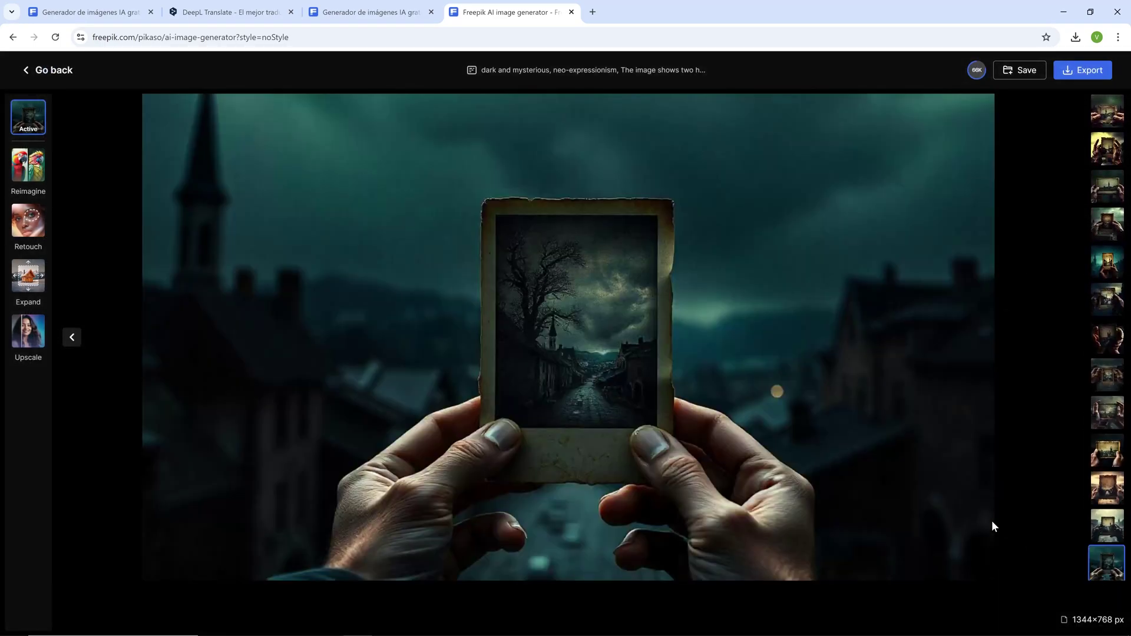
# Preview the second image of the newest row, with the worn photo against a sunset town, at full size and download it
pyautogui.click(60, 77)
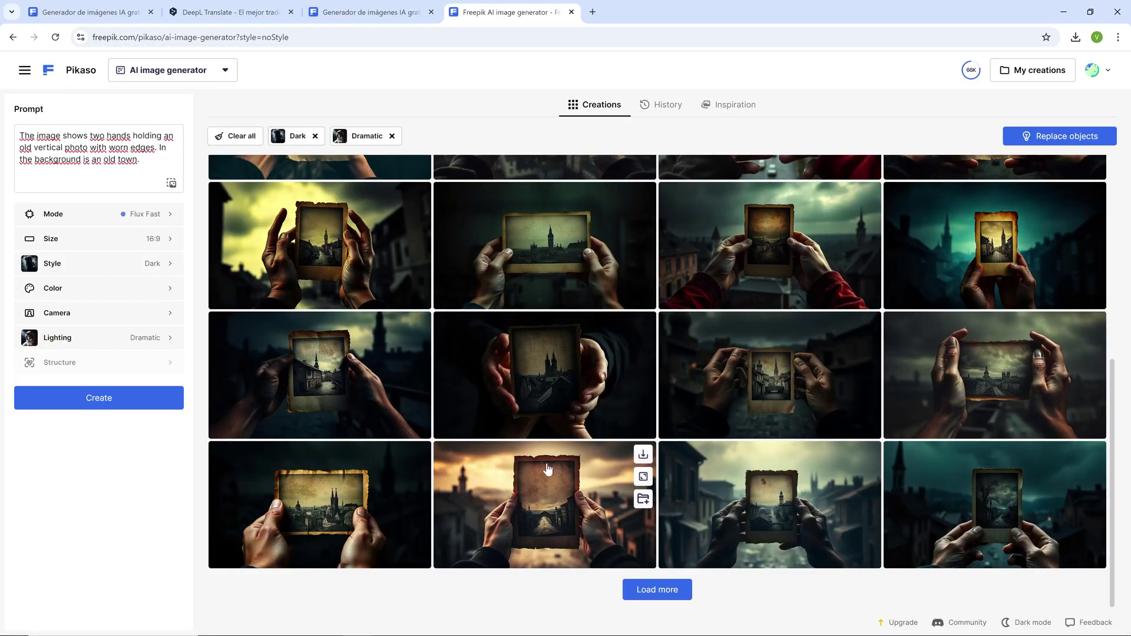
pyautogui.click(537, 505)
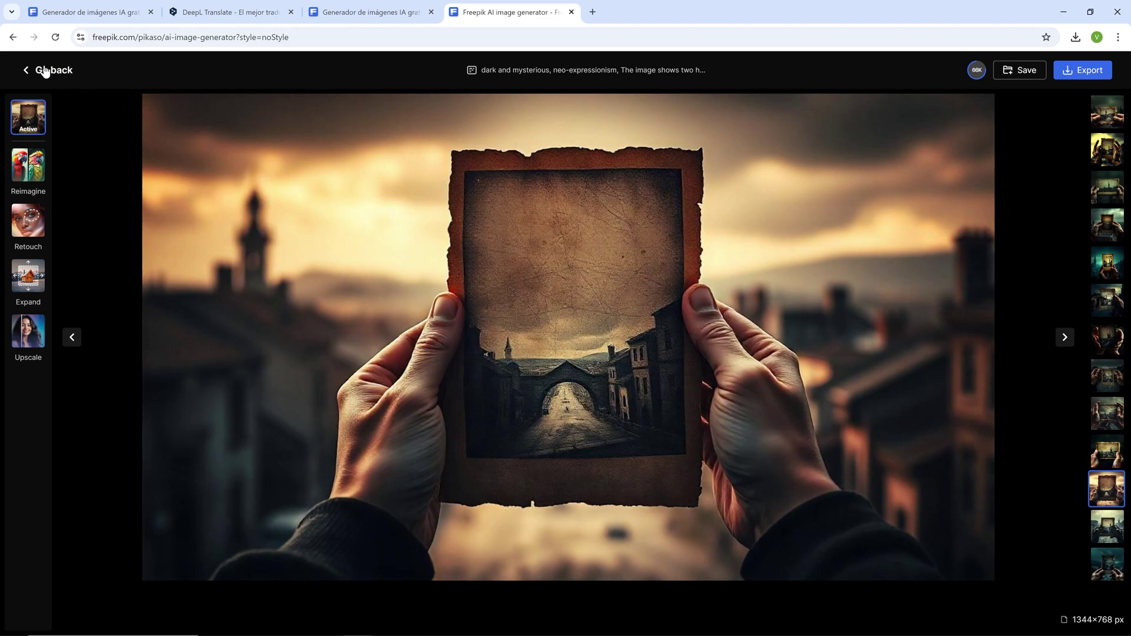
pyautogui.click(61, 74)
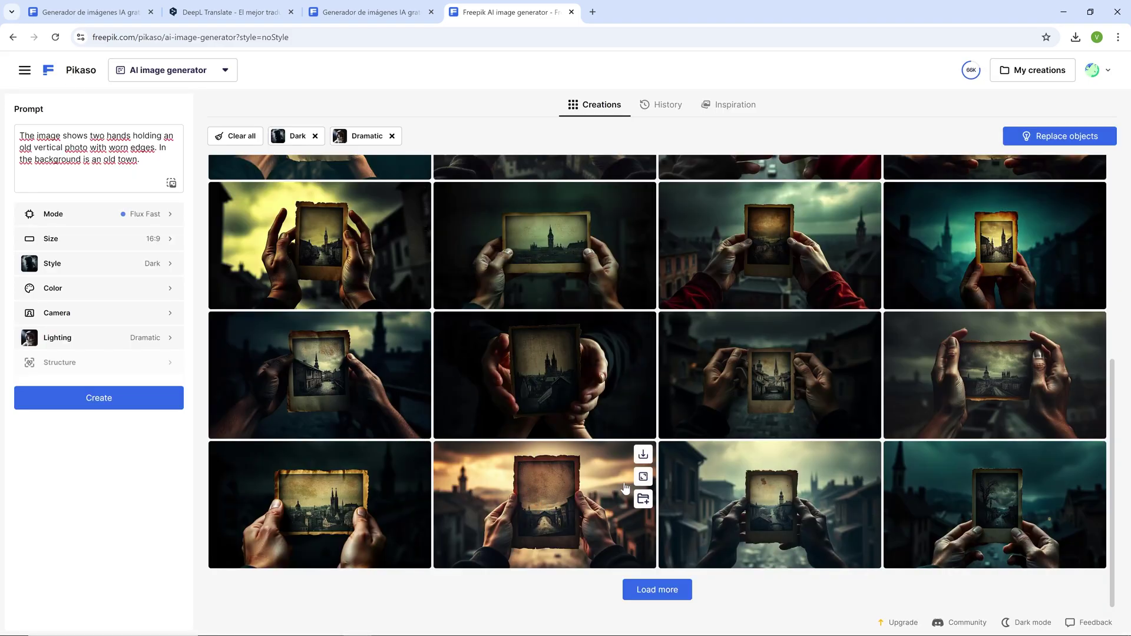
pyautogui.click(644, 455)
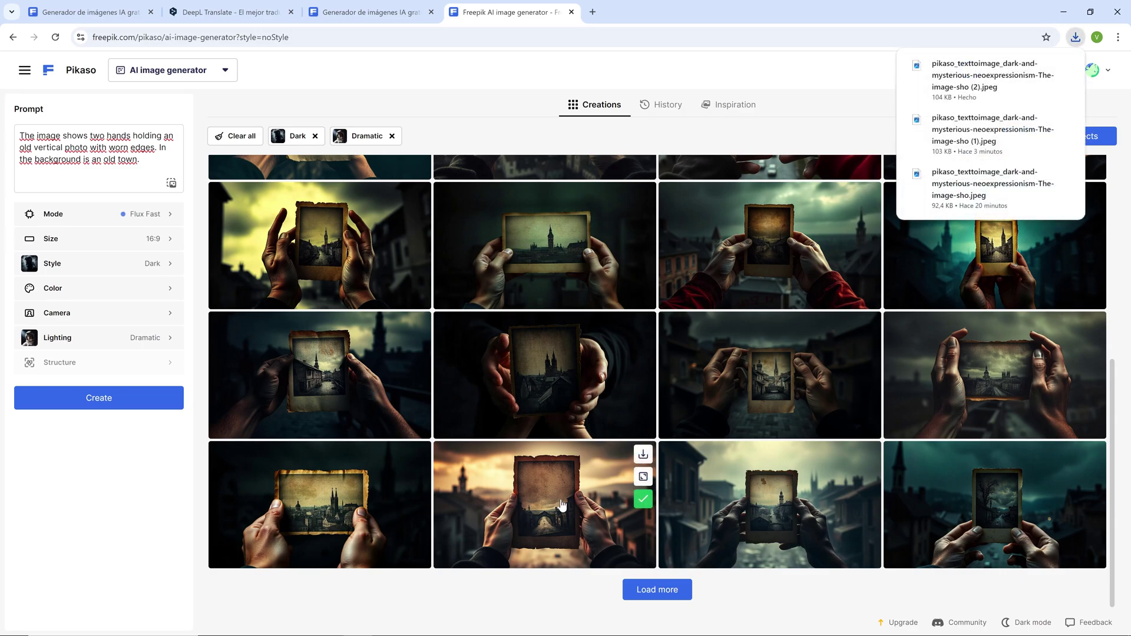
# Upscale the sunset two-hands image at 2k resolution with Vivid imagination and reveal the full After version in the comparison
pyautogui.click(643, 478)
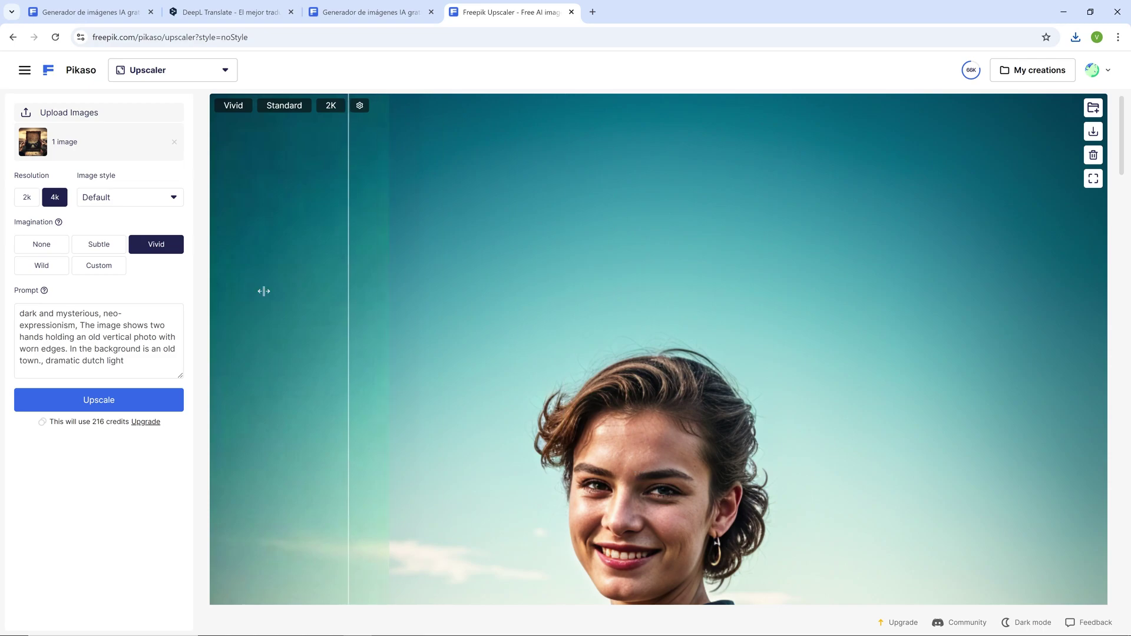
pyautogui.click(29, 199)
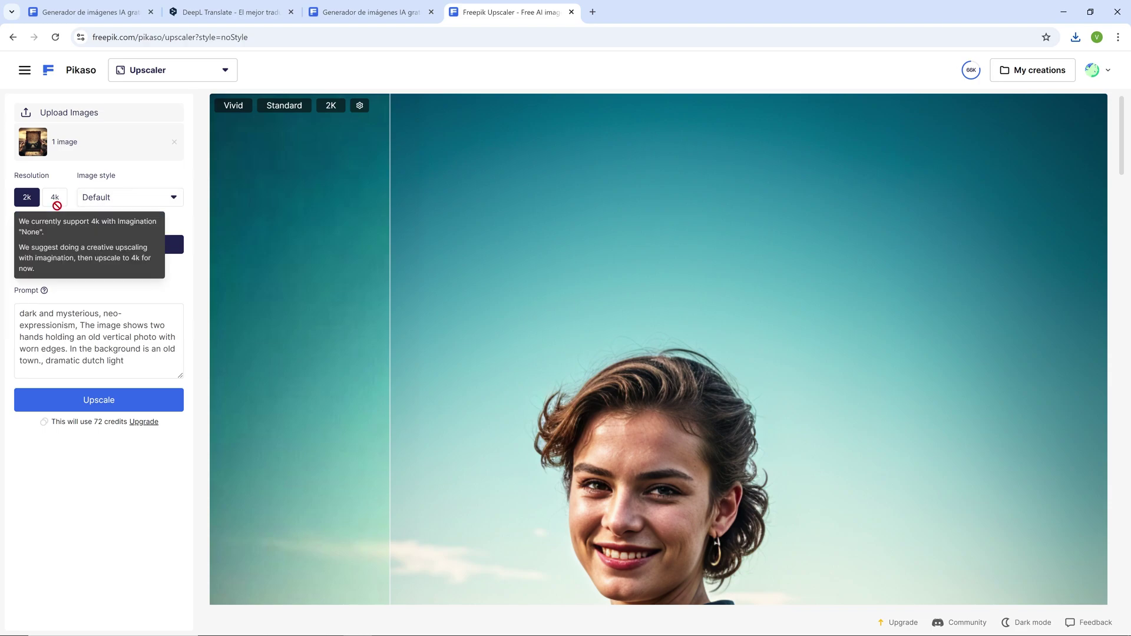
pyautogui.moveTo(53, 199)
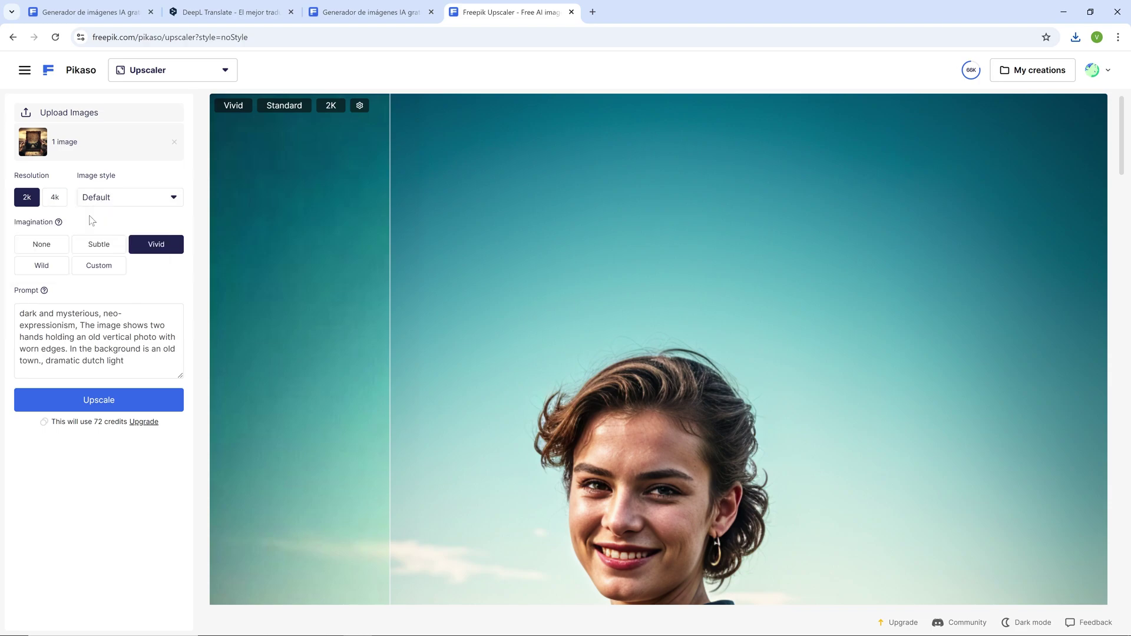
pyautogui.click(94, 400)
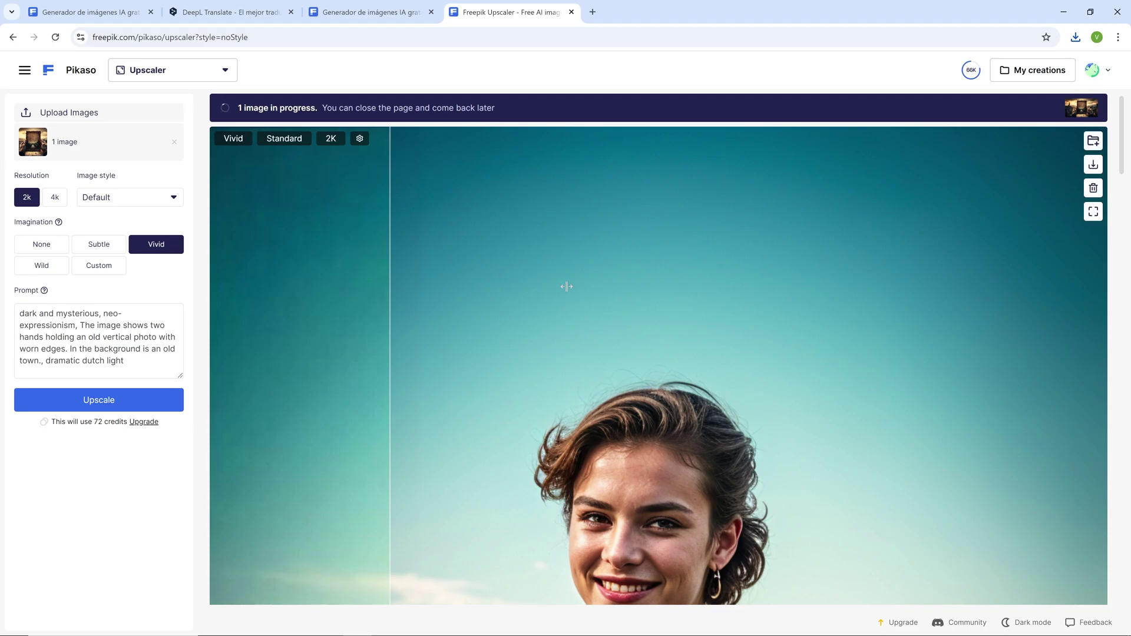
pyautogui.moveTo(566, 286); pyautogui.dragTo(215, 348)
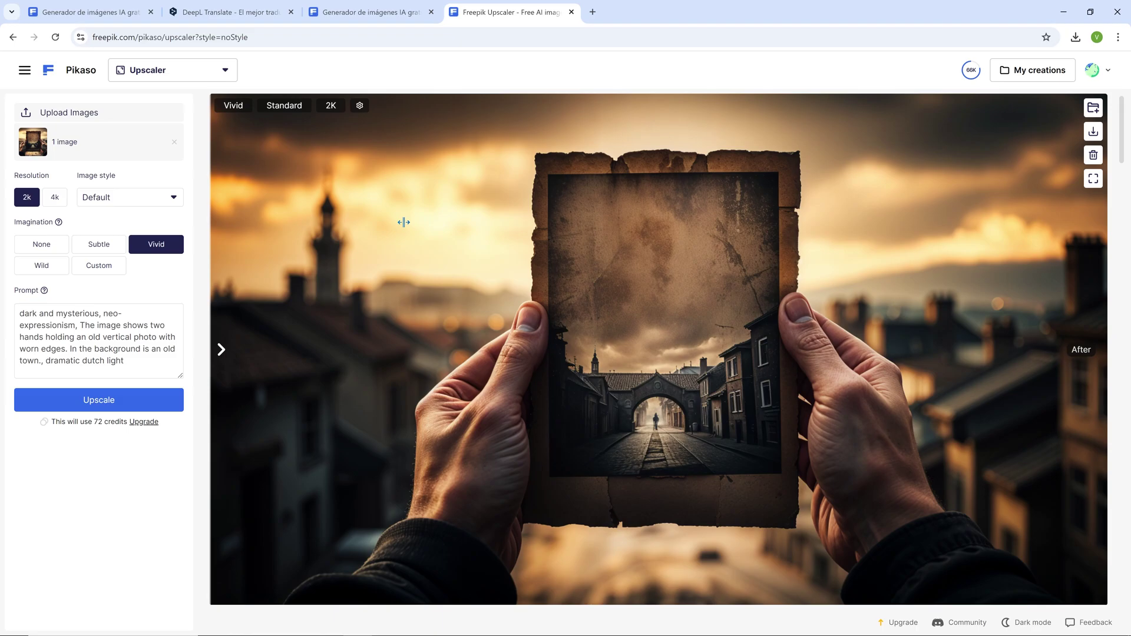
# Copy the Spanish young-woman prompt from Notepad, translate it into American English in DeepL, and copy the translation
pyautogui.hotkey('alt', 'Tab')
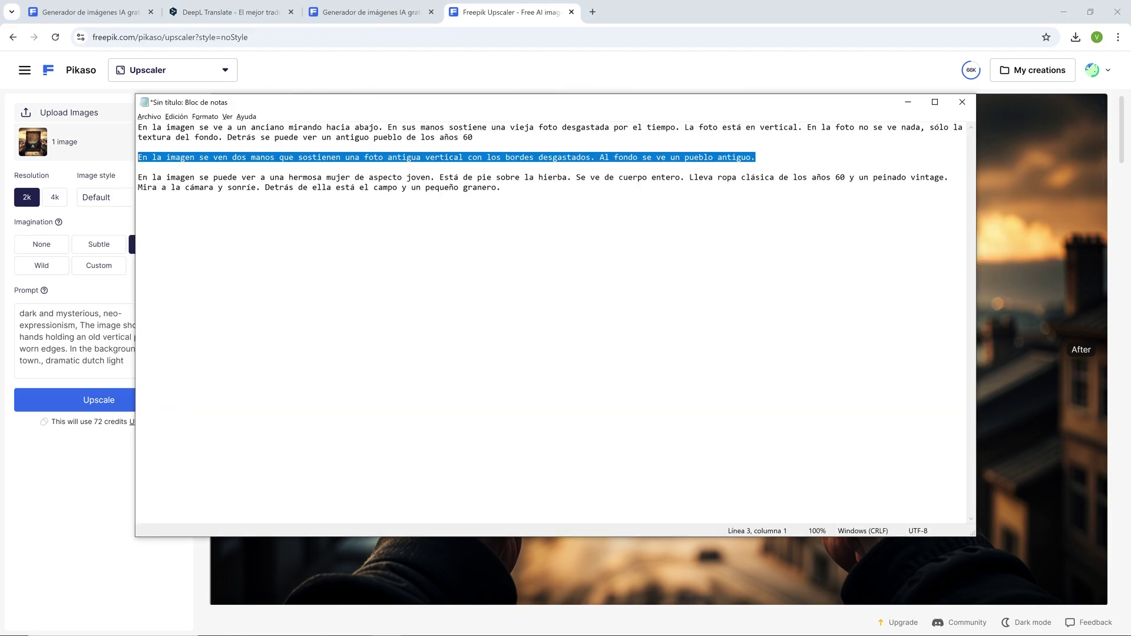
pyautogui.moveTo(500, 187); pyautogui.dragTo(143, 177)
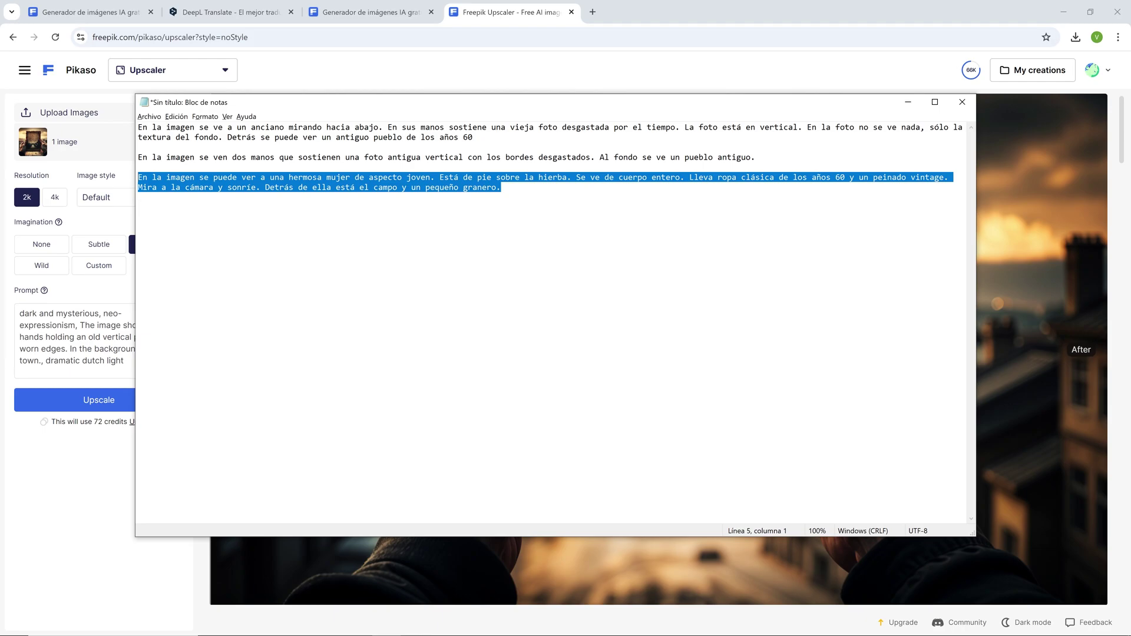
pyautogui.hotkey('ctrl', 'c')
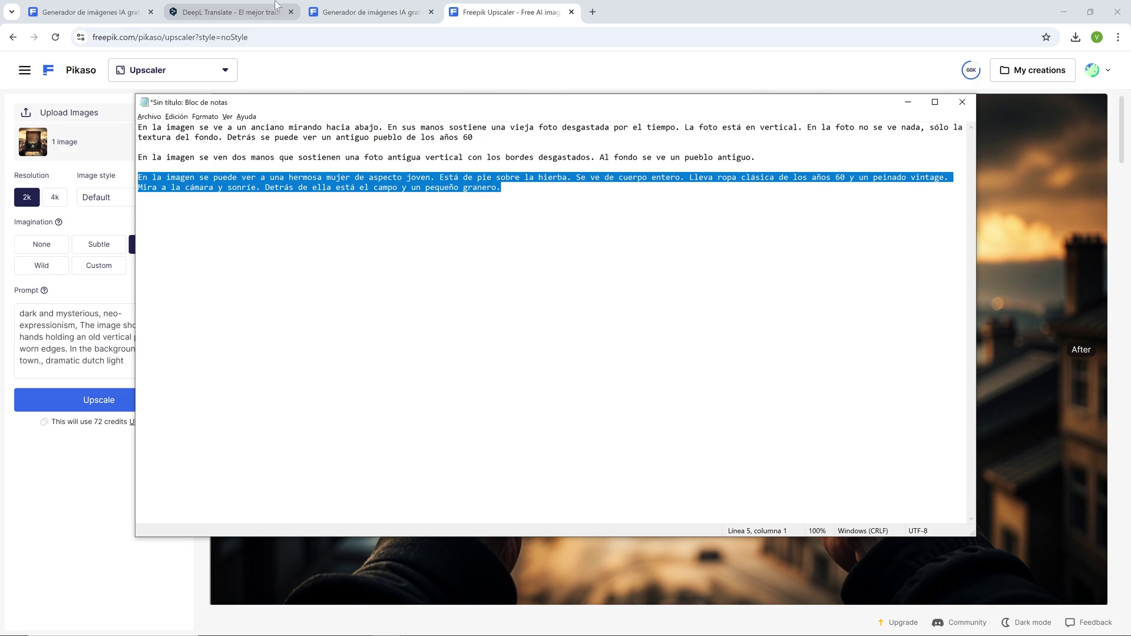
pyautogui.click(229, 12)
pyautogui.click(539, 215)
pyautogui.hotkey('ctrl', 'v')
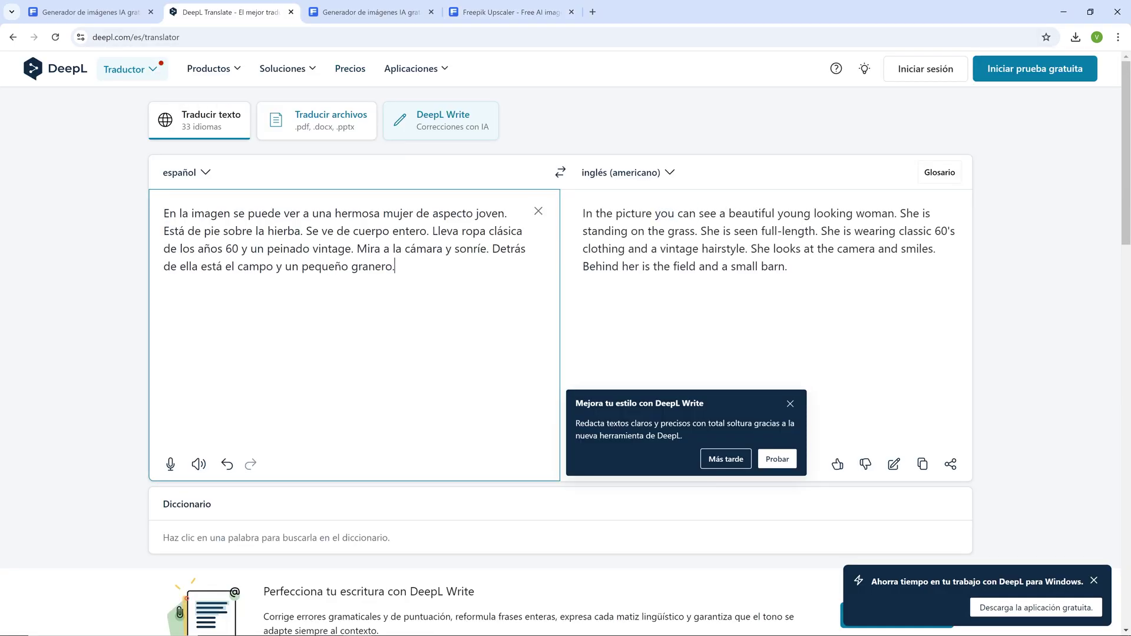
pyautogui.click(923, 464)
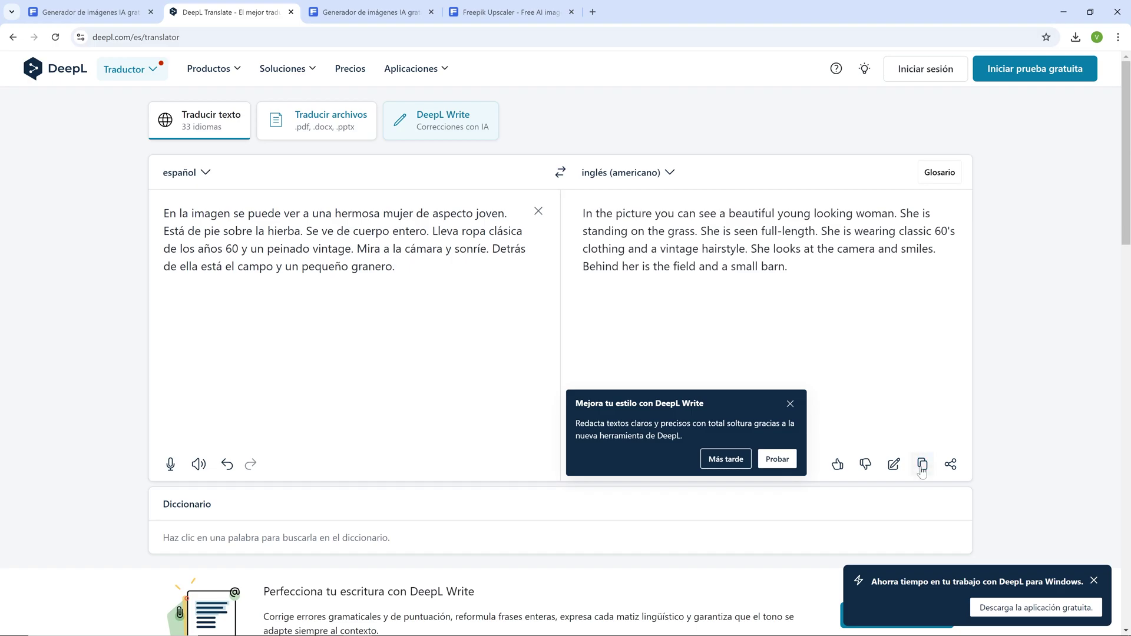
# Replace the two-hands prompt in Freepik's AI image generator with the translated young-woman prompt and generate a batch of images from it
pyautogui.click(510, 8)
pyautogui.click(190, 70)
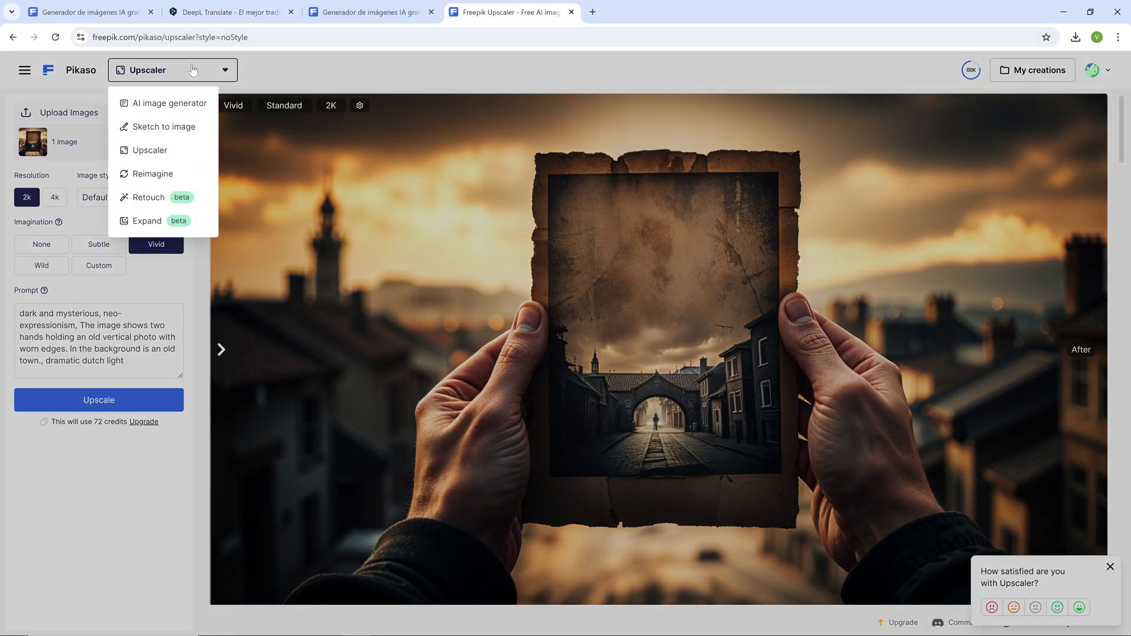
pyautogui.click(151, 101)
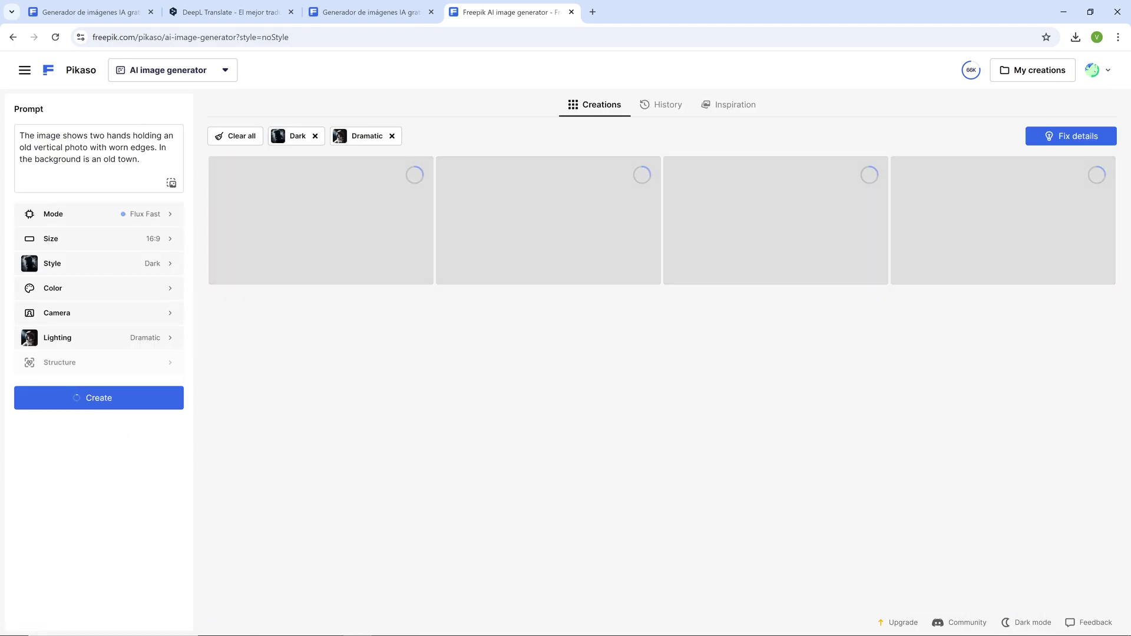
pyautogui.moveTo(155, 176); pyautogui.dragTo(17, 134)
pyautogui.press('BackSpace')
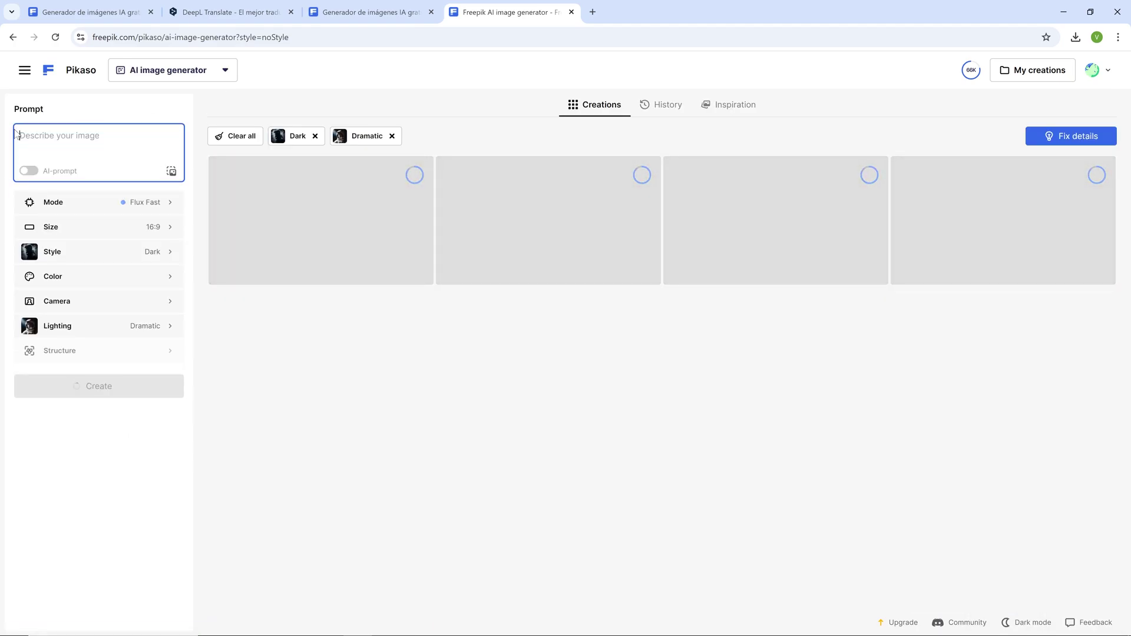
pyautogui.hotkey('ctrl', 'v')
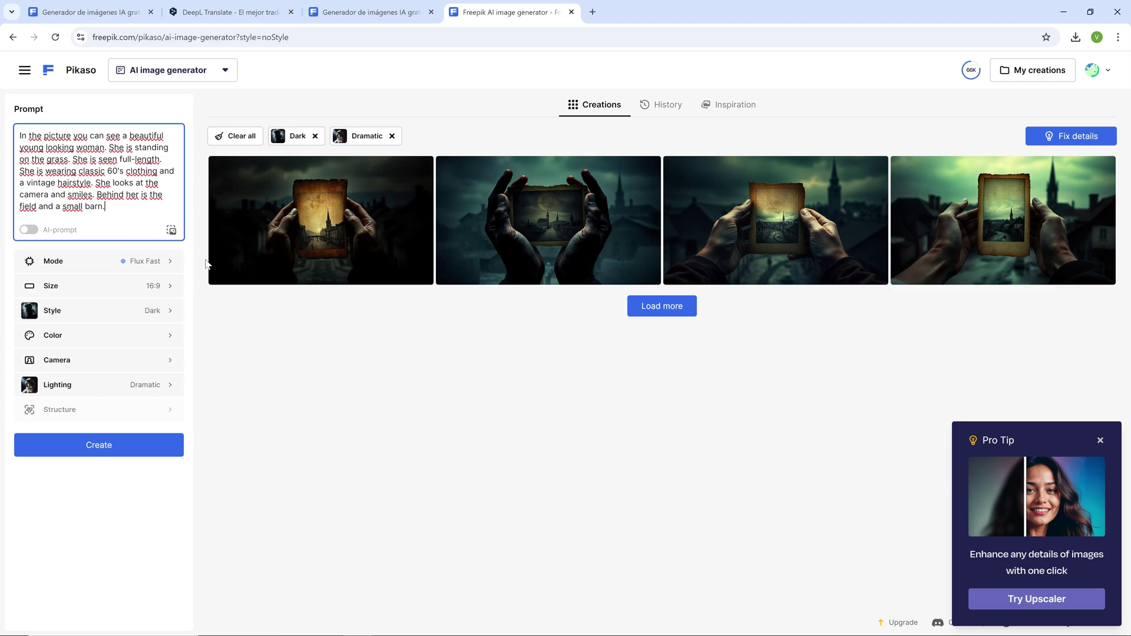
pyautogui.click(649, 309)
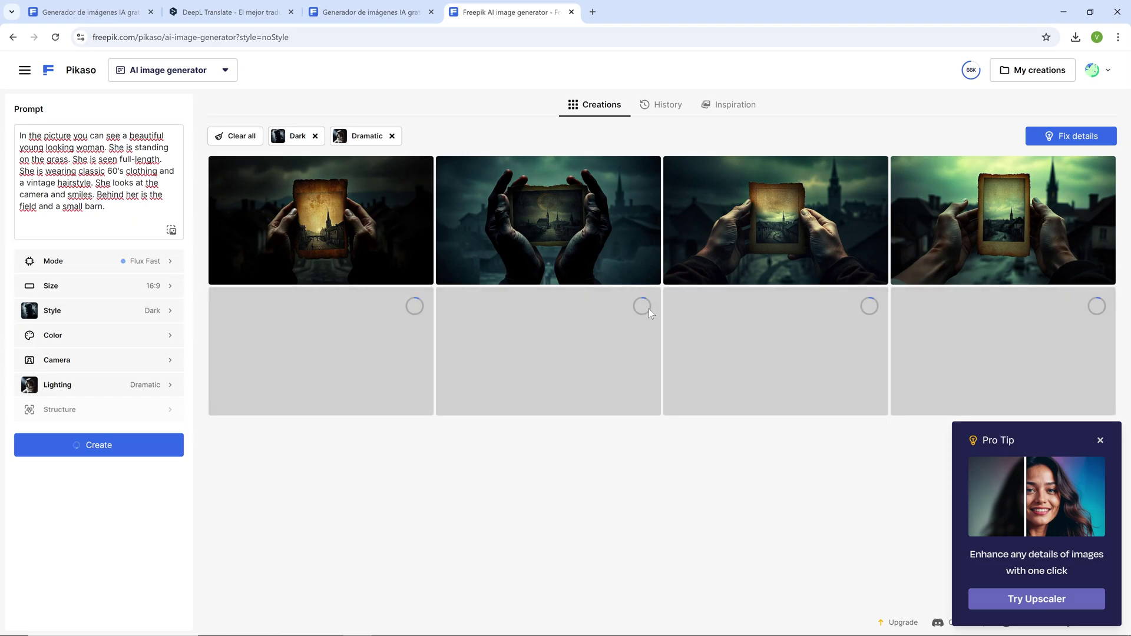
pyautogui.click(1100, 441)
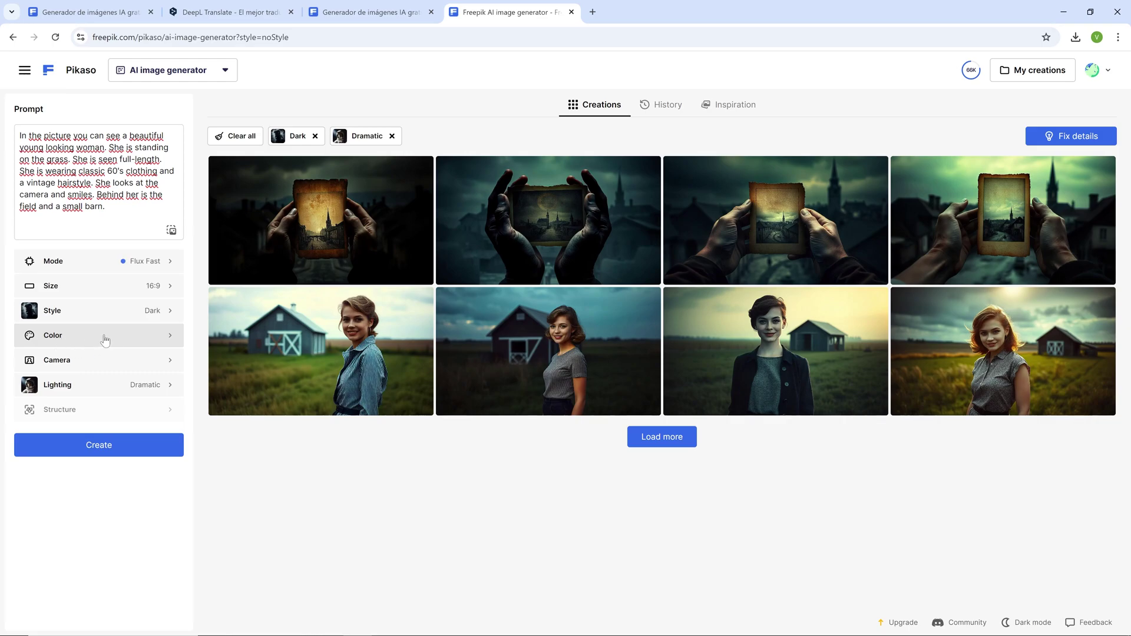
# Set the image size to 9:16 Social Story and create a new set of images from the young-woman prompt
pyautogui.click(165, 287)
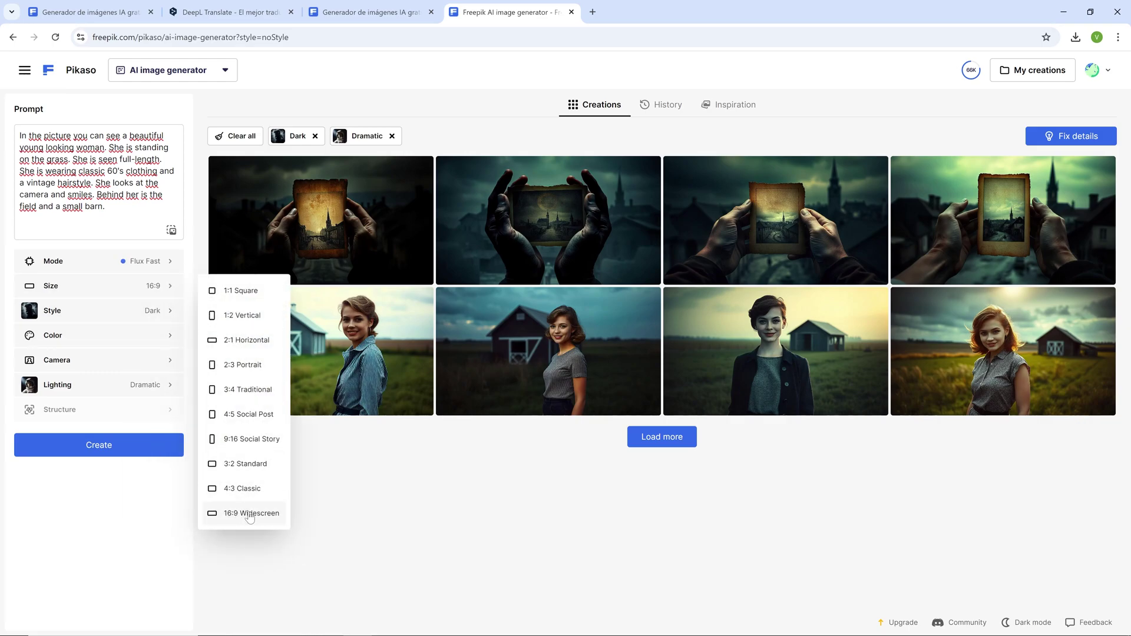
pyautogui.click(247, 443)
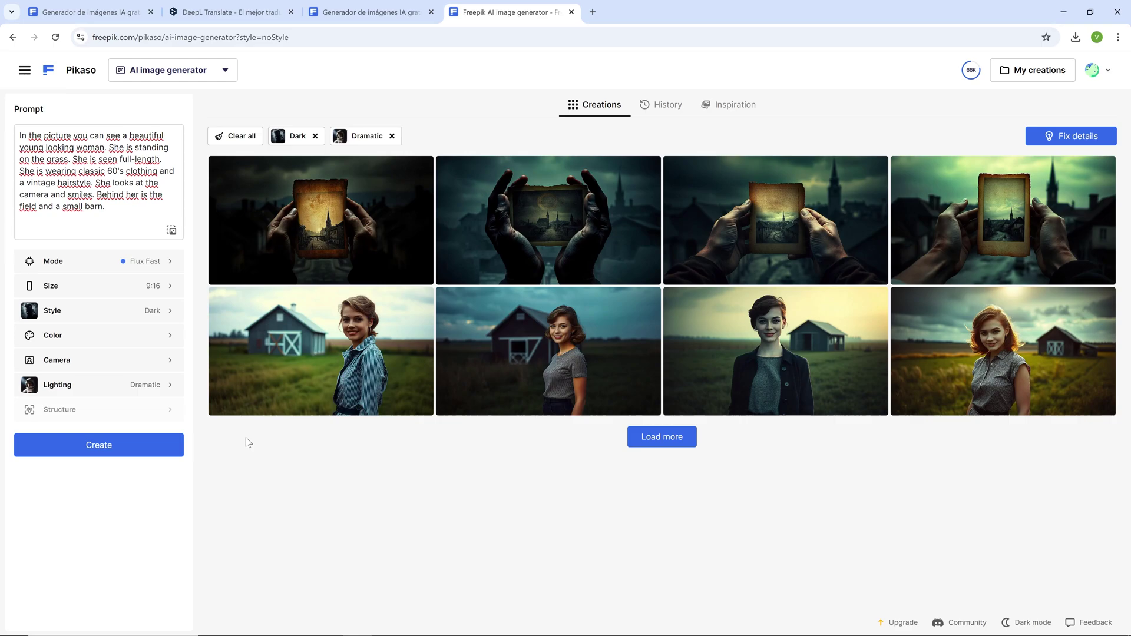
pyautogui.click(96, 444)
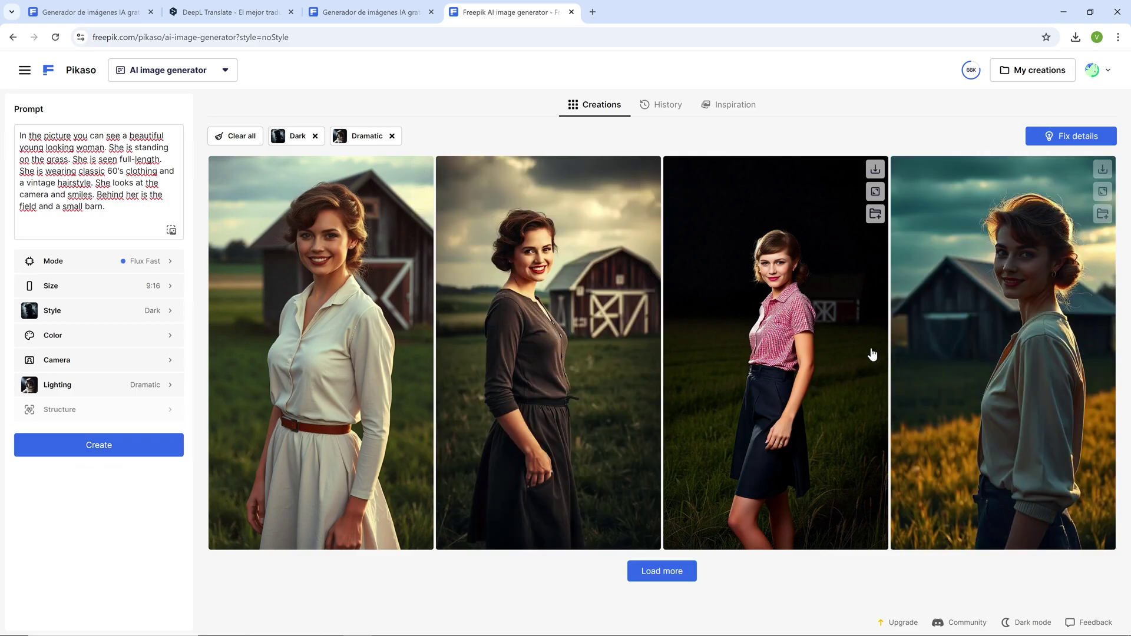
pyautogui.moveTo(115, 236); pyautogui.dragTo(20, 135)
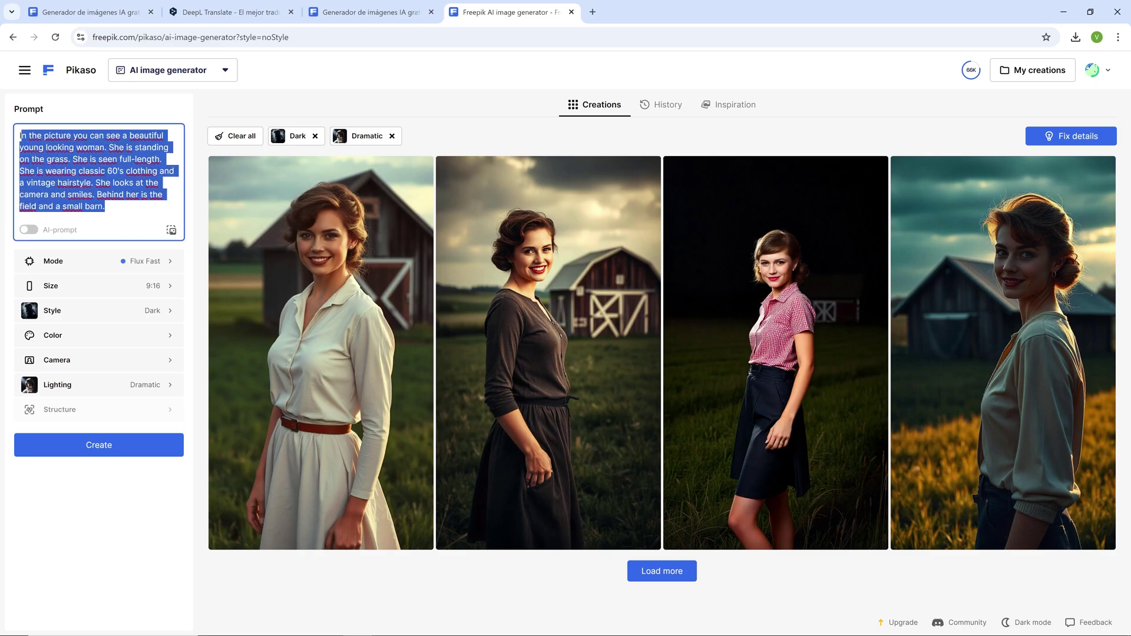
pyautogui.press('Right')
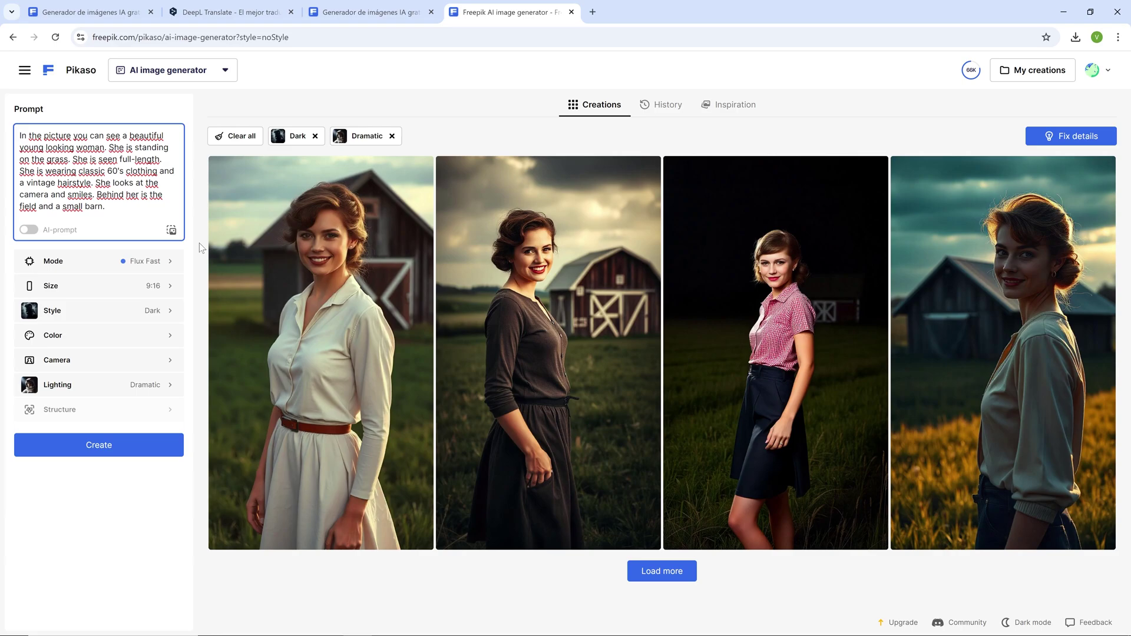
# Load two more batches of vertical variations of the young woman by the barn
pyautogui.click(650, 568)
pyautogui.scroll(-4, 747, 471)
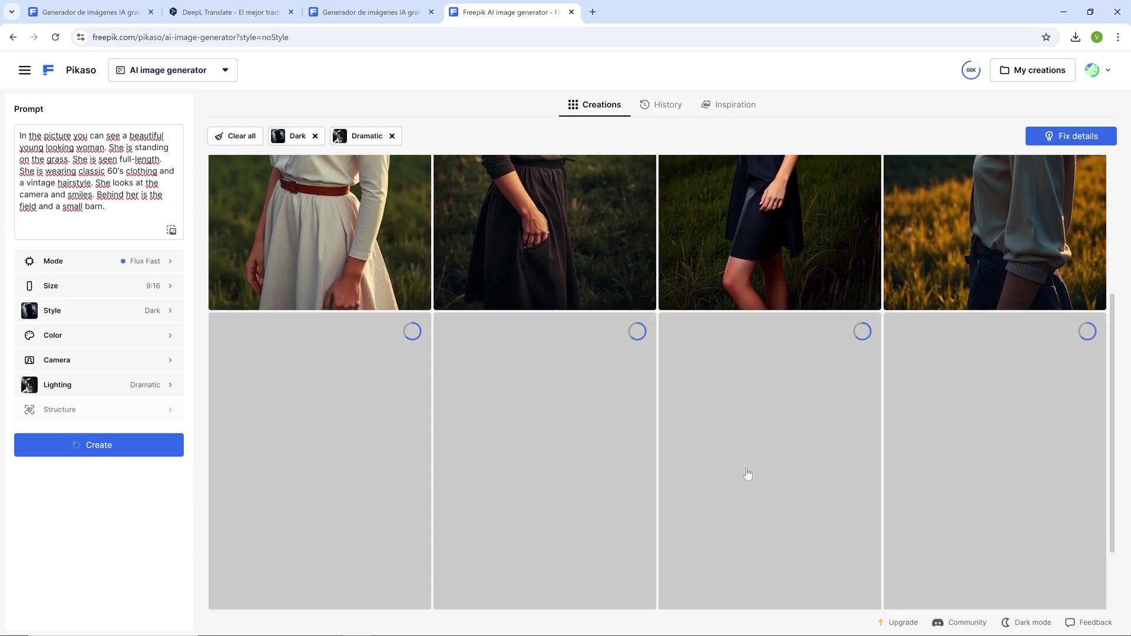
pyautogui.scroll(-2, 747, 474)
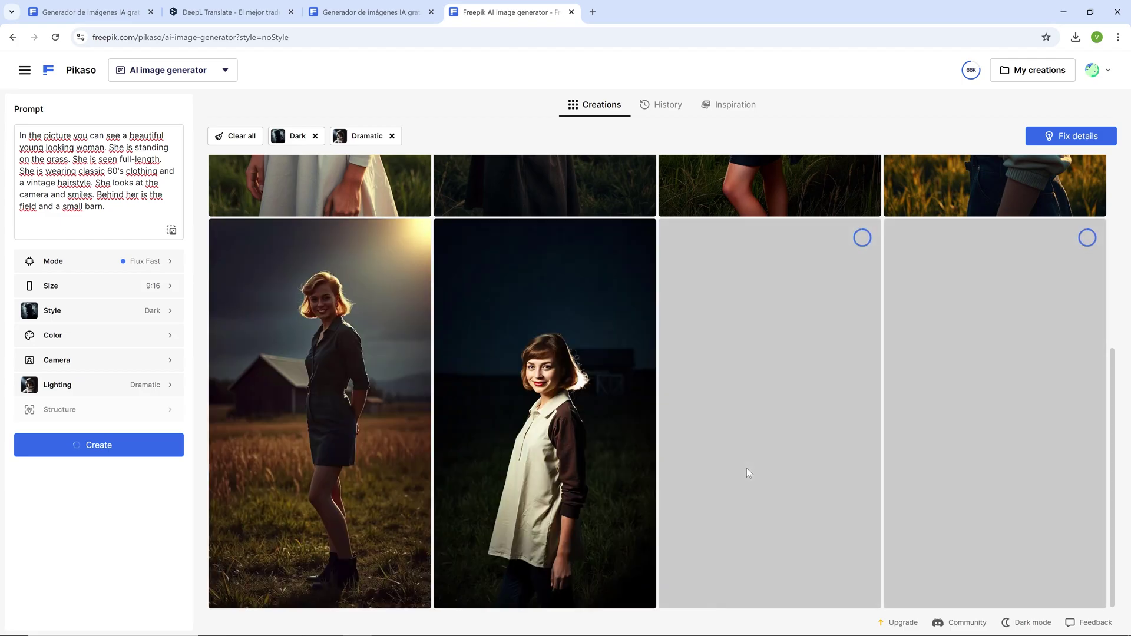
pyautogui.scroll(-1, 747, 473)
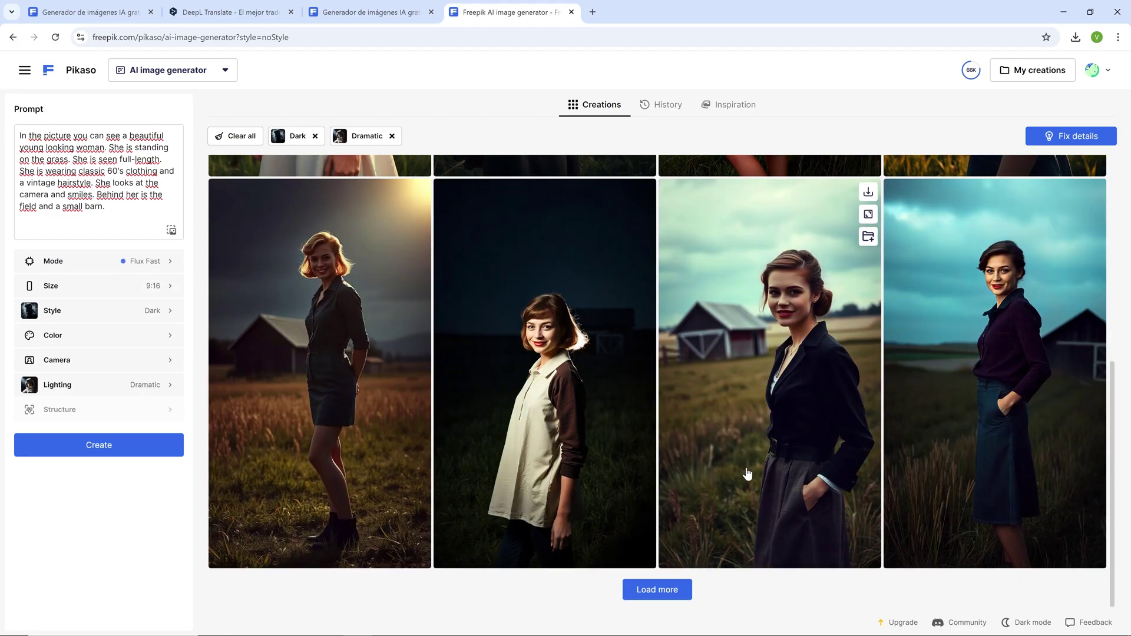
pyautogui.click(656, 589)
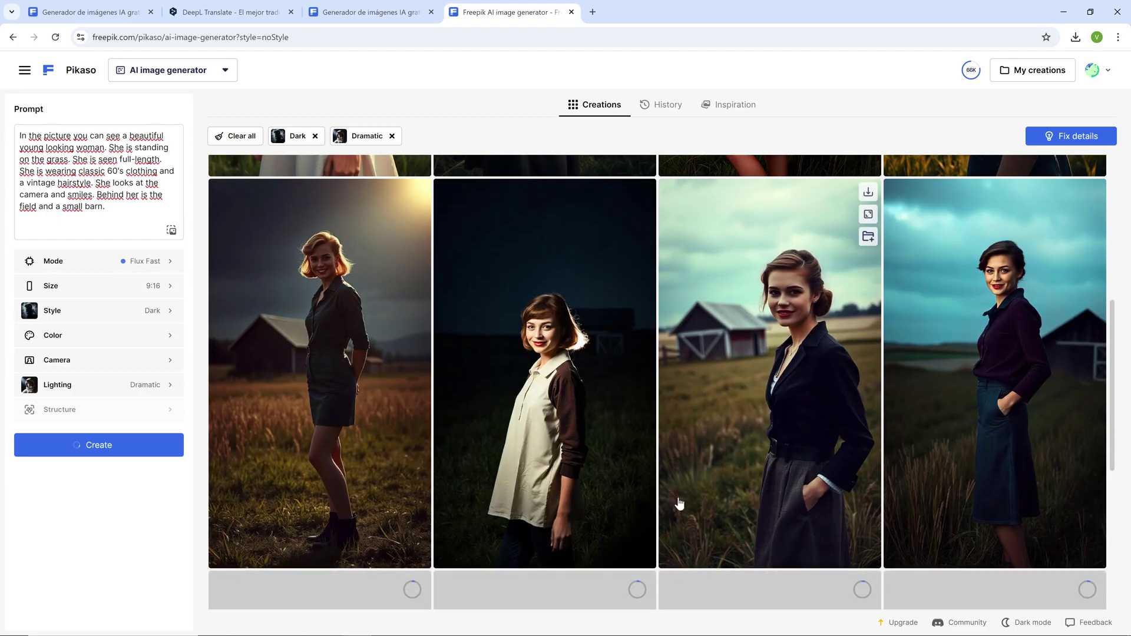
pyautogui.scroll(-5, 679, 504)
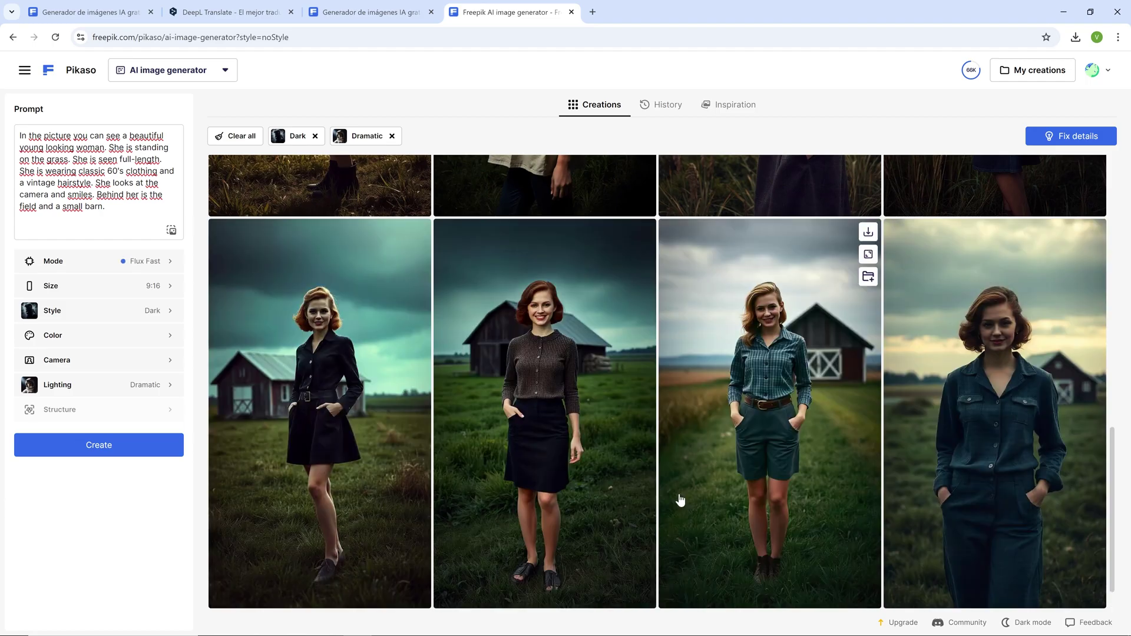
# Preview the newest row's third image, the woman in a checked shirt and shorts, at full size and download it
pyautogui.click(748, 324)
pyautogui.click(60, 71)
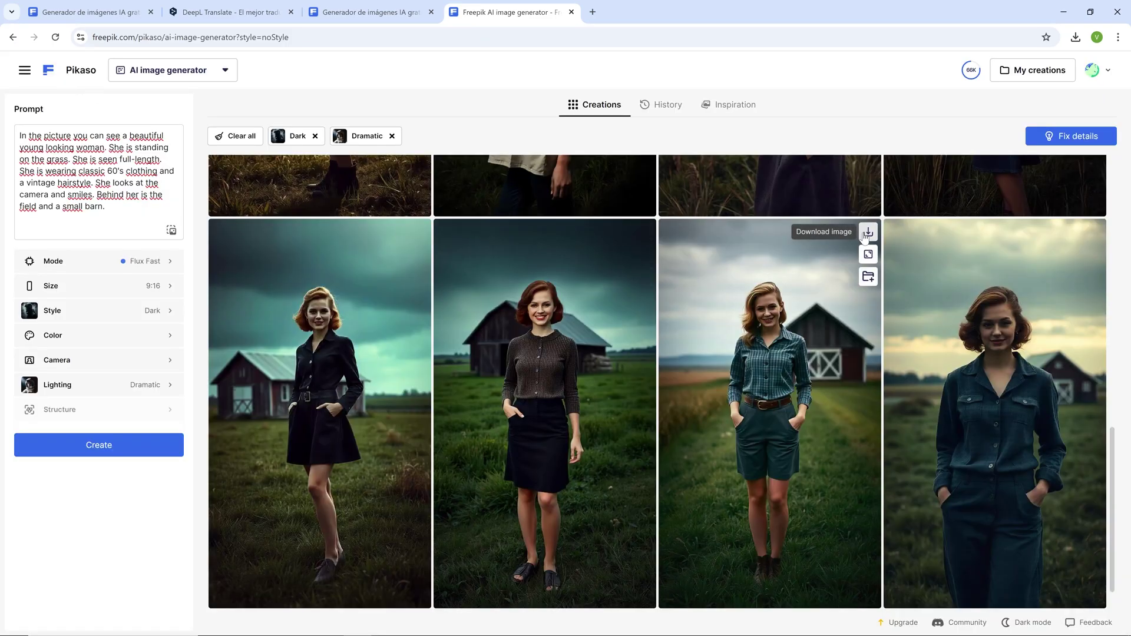
pyautogui.click(866, 233)
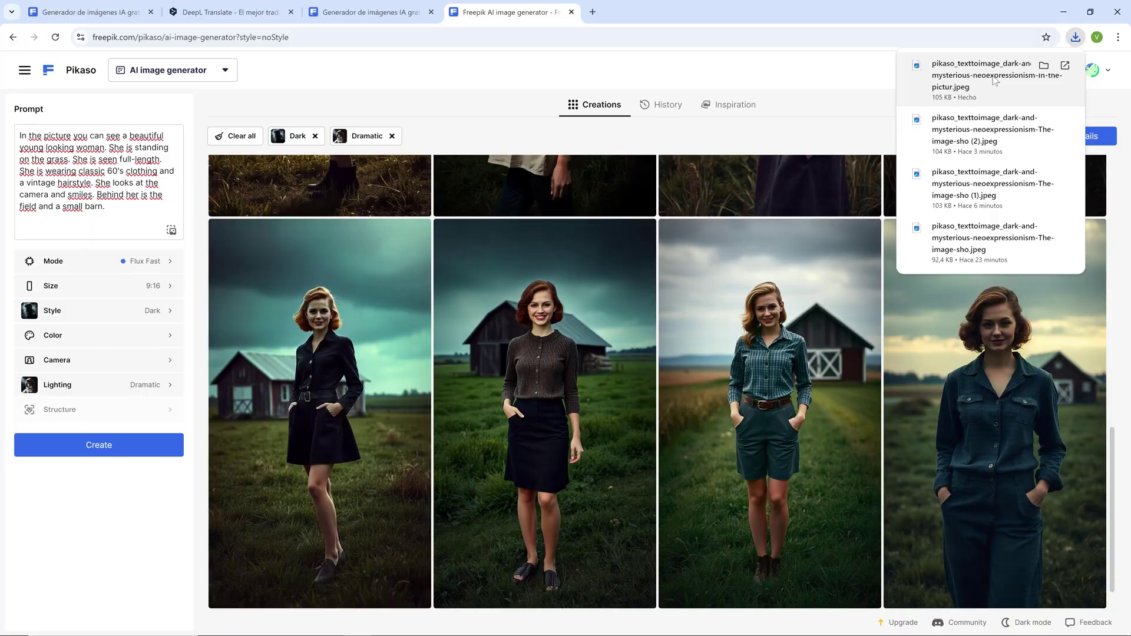
# Show the downloaded woman image in its folder and check its pixel dimensions in the file properties
pyautogui.click(1036, 70)
pyautogui.rightClick(156, 120)
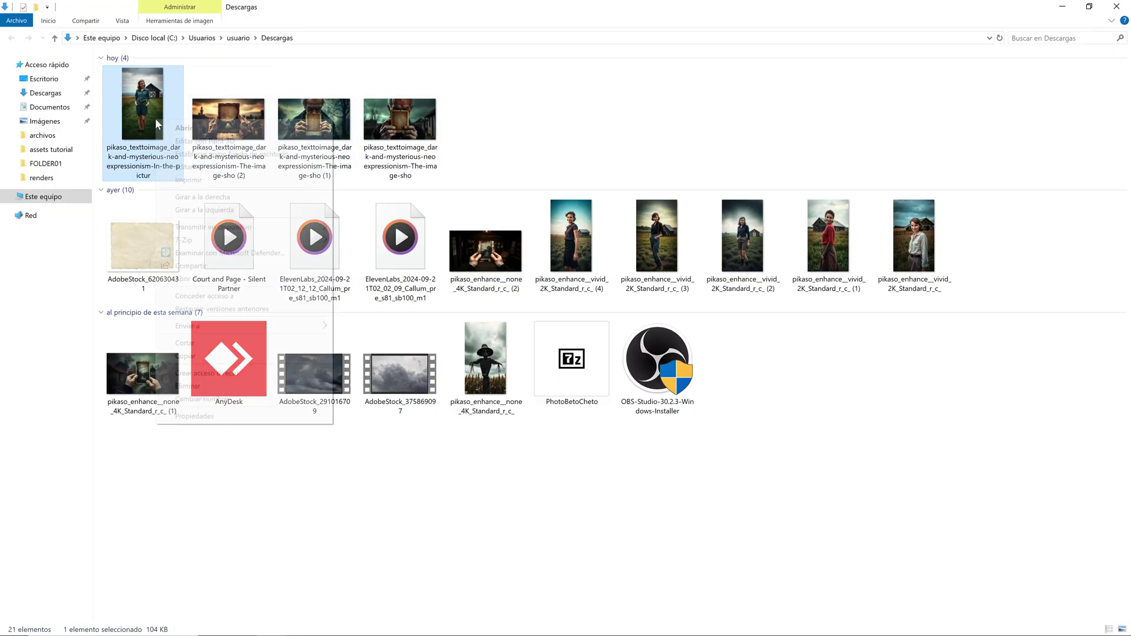
pyautogui.click(209, 415)
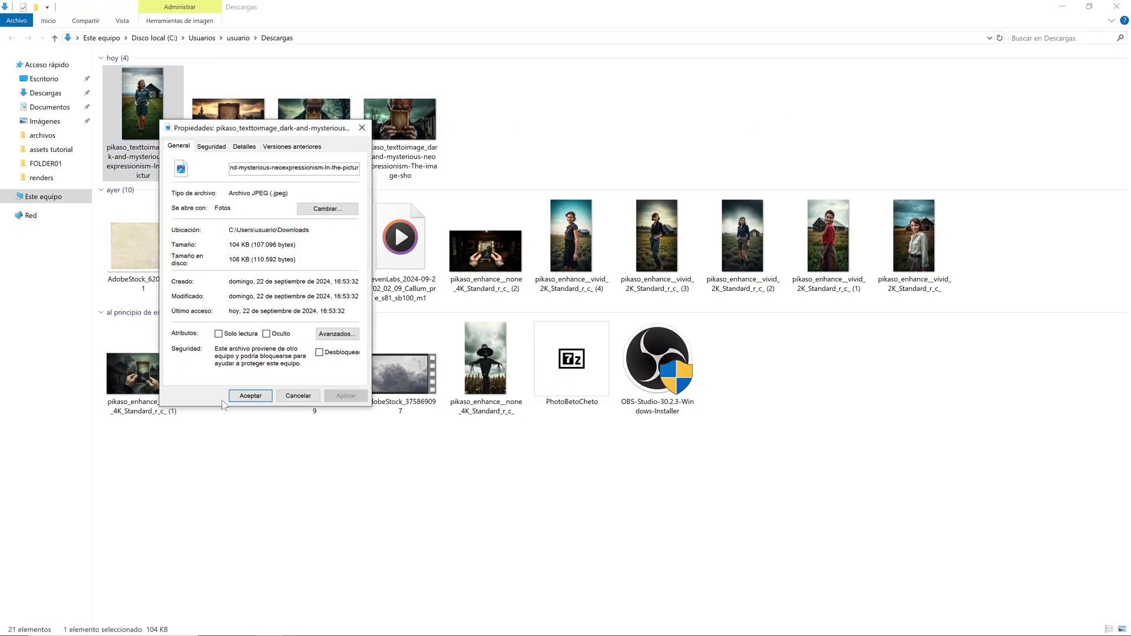
pyautogui.click(244, 146)
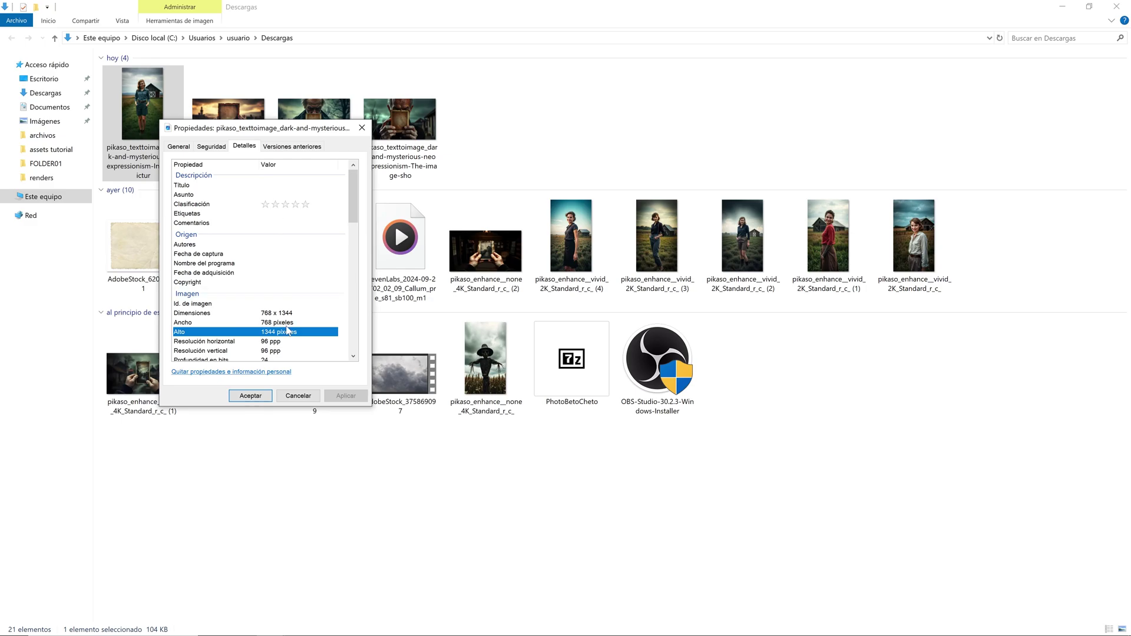
# Highlight the Dimensions entry in the file properties, close them and switch back to the Freepik browser window
pyautogui.click(259, 315)
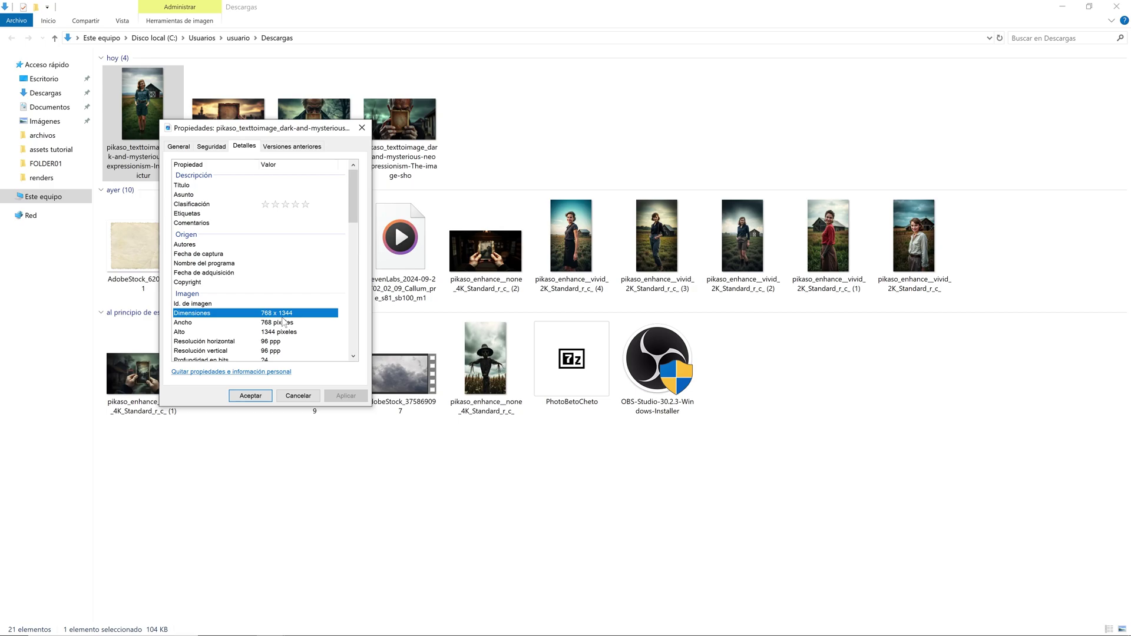
pyautogui.click(302, 396)
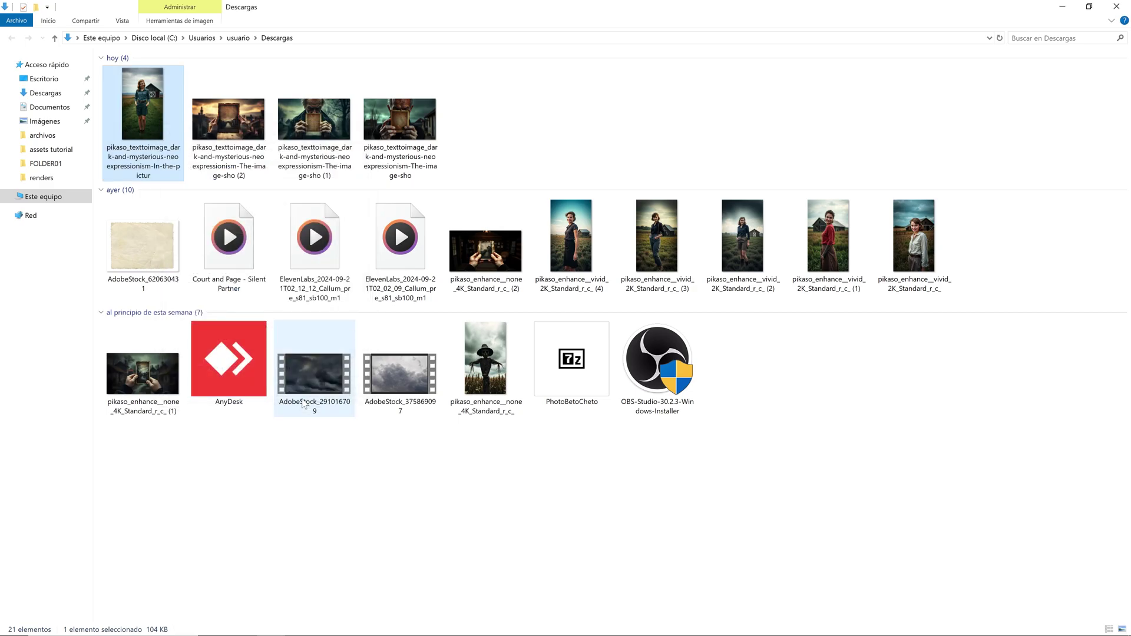
pyautogui.hotkey('alt', 'Tab')
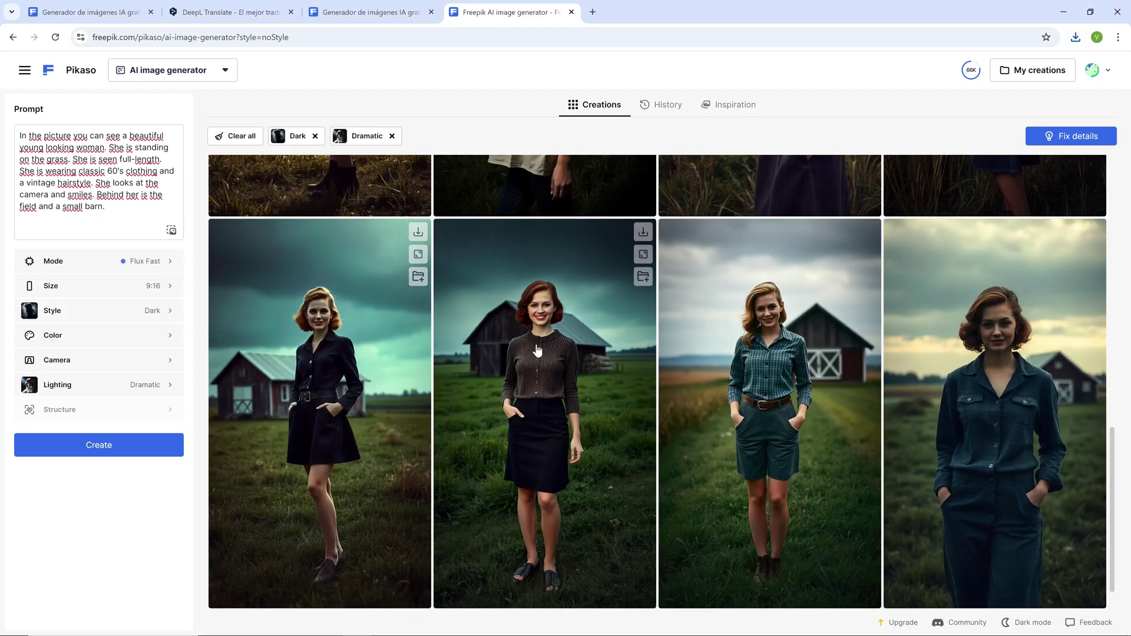
# Send the image of the woman in the checked shirt to the Upscaler with 2k resolution and Vivid imagination
pyautogui.moveTo(843, 280)
pyautogui.click(869, 256)
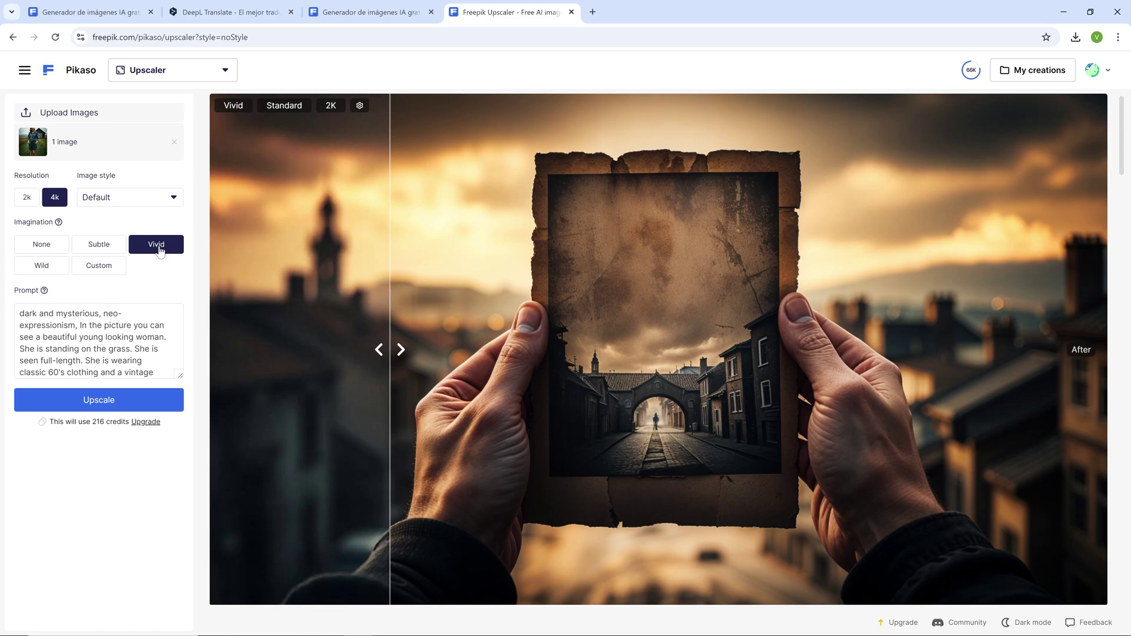
pyautogui.click(56, 245)
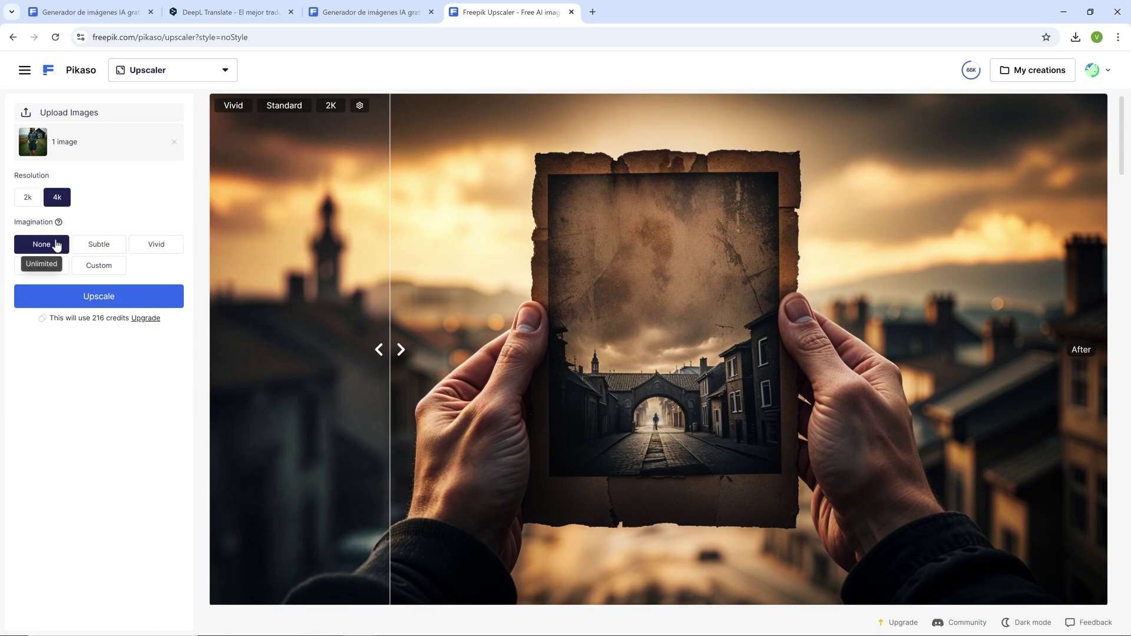
pyautogui.click(28, 198)
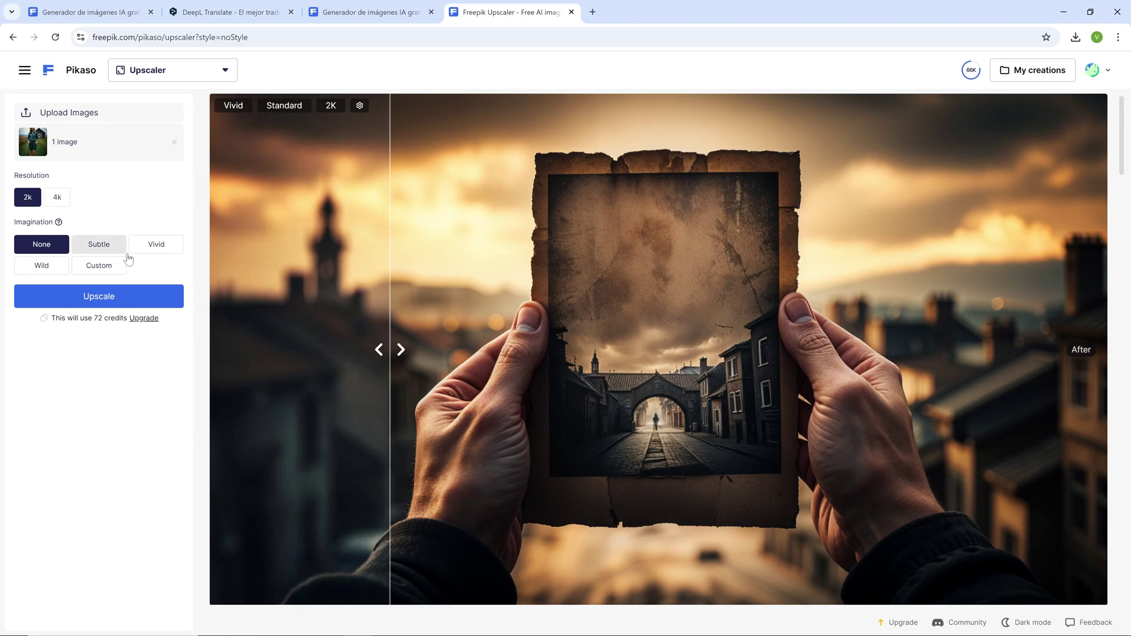
pyautogui.click(158, 246)
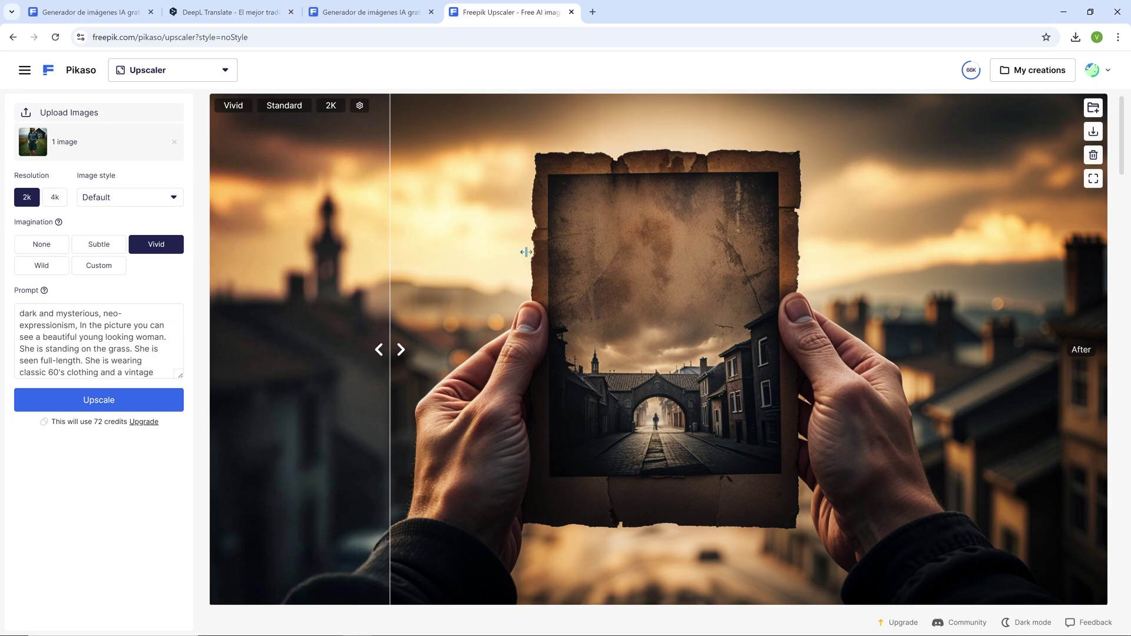
# Browse My creations and open the 21 Sept image of the woman in the dark skirt
pyautogui.click(1034, 71)
pyautogui.scroll(-1, 734, 316)
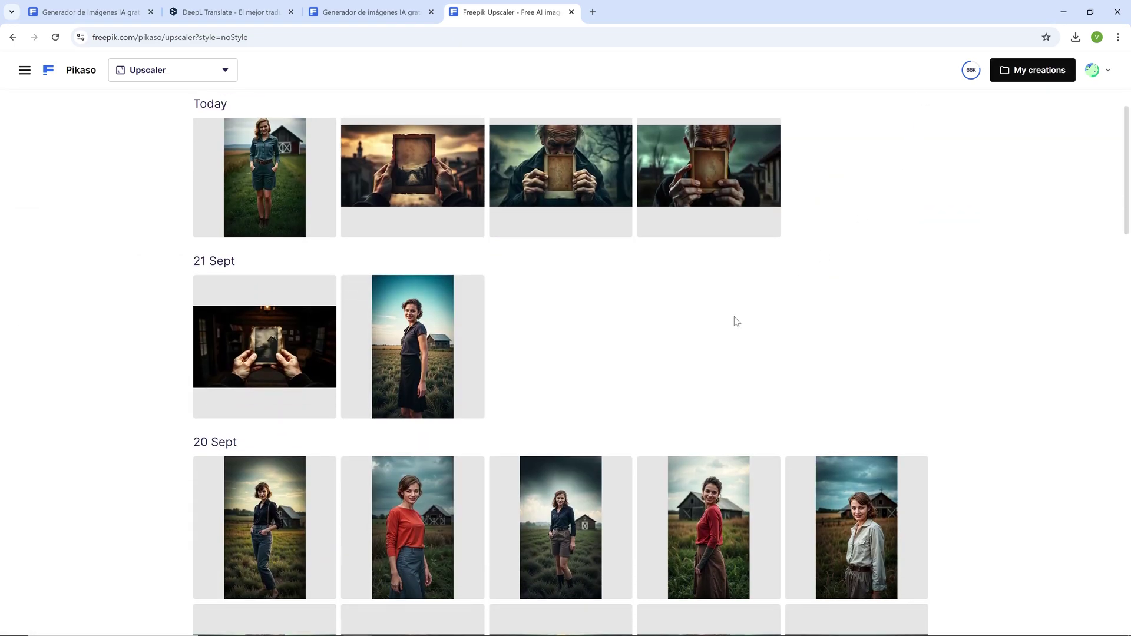
pyautogui.click(420, 322)
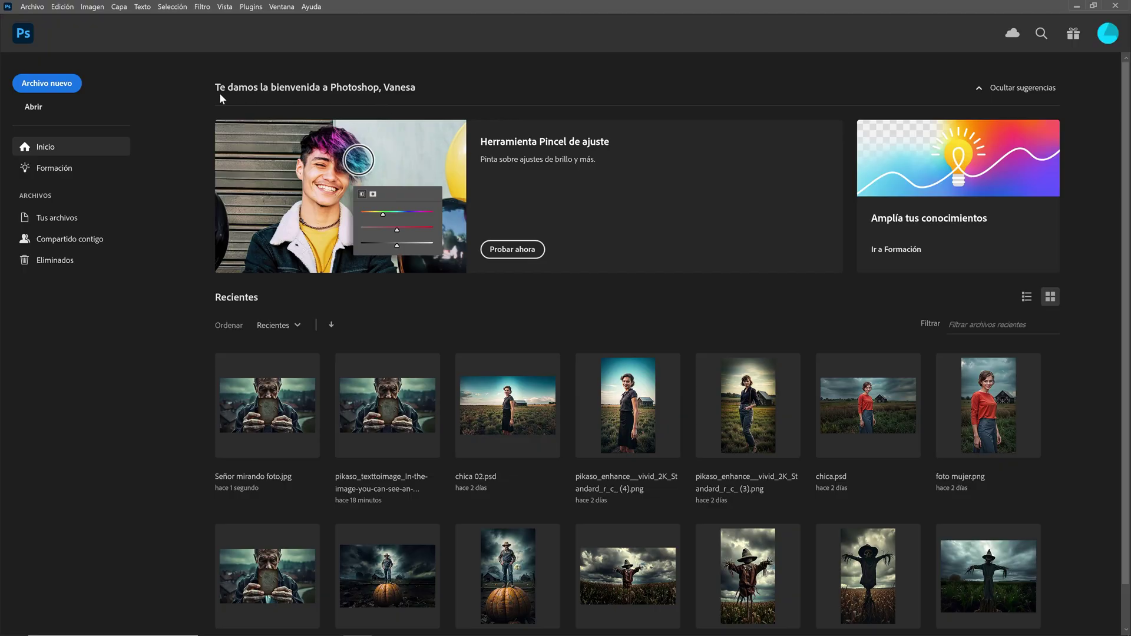
# Switch to Photoshop and open the image Señor mirando foto from the Imágenes para arreglar folder
pyautogui.click(34, 107)
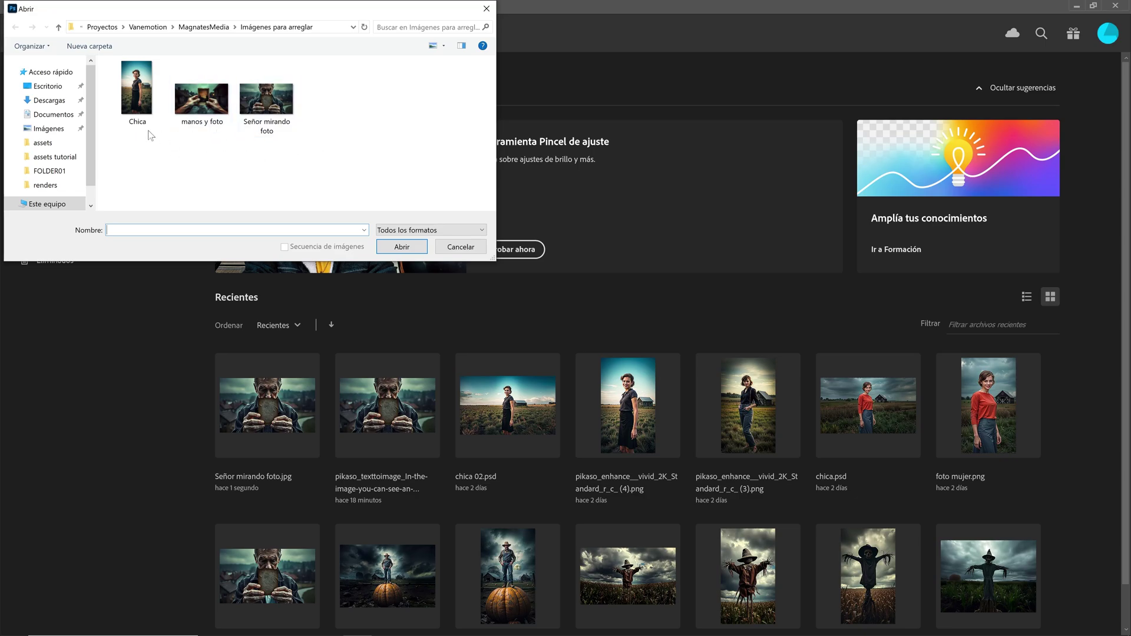
pyautogui.click(277, 120)
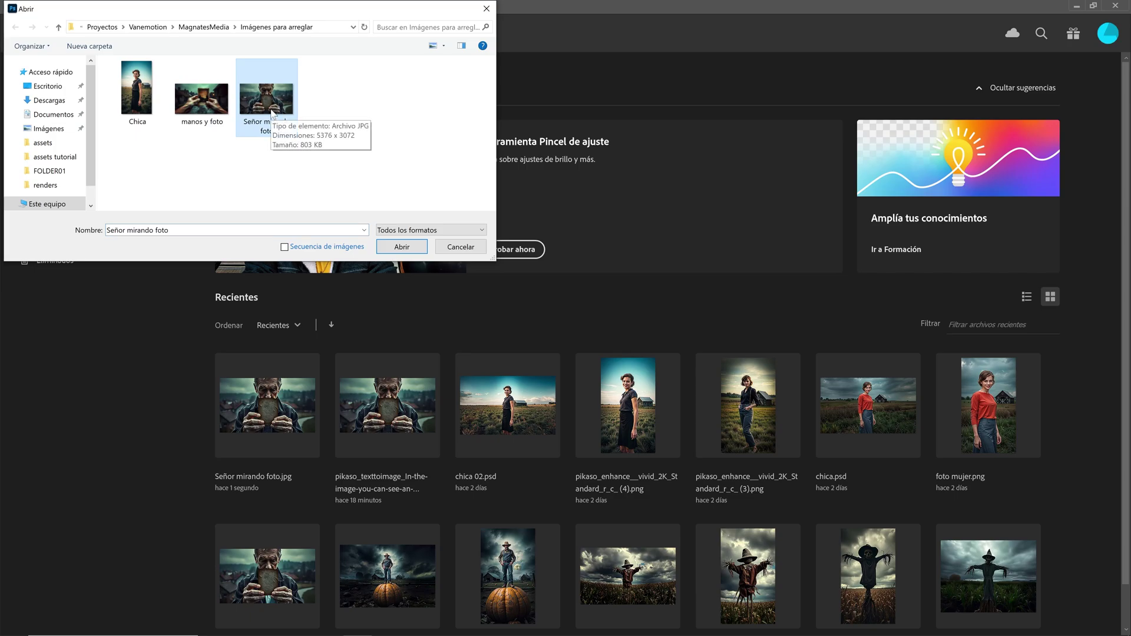
pyautogui.click(406, 246)
pyautogui.click(636, 284)
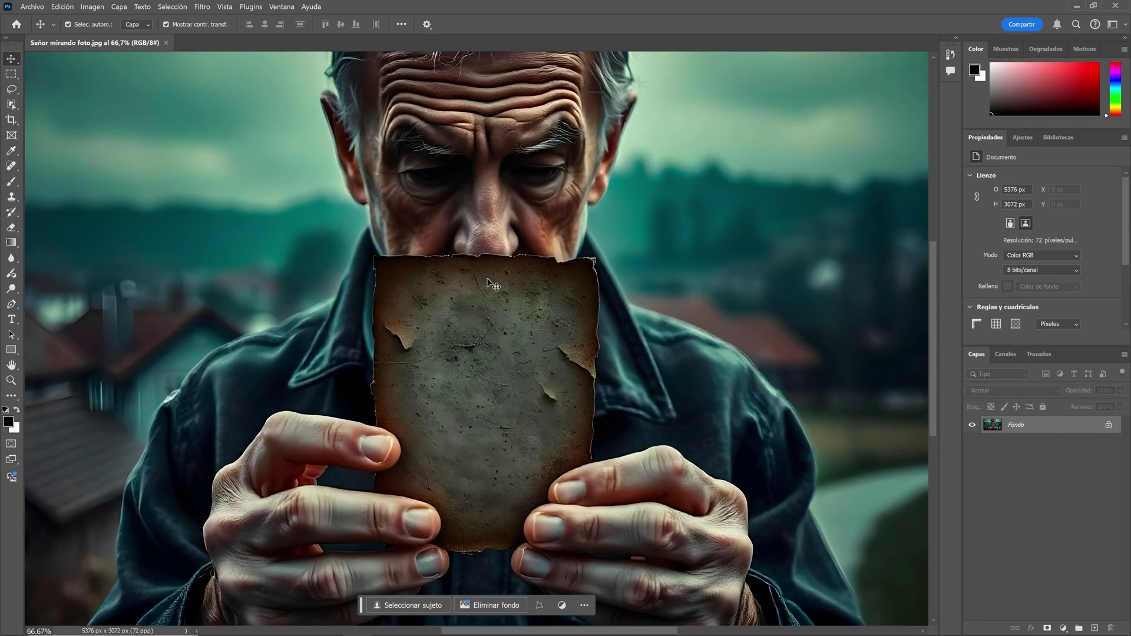
pyautogui.hotkey('ctrl', '+')
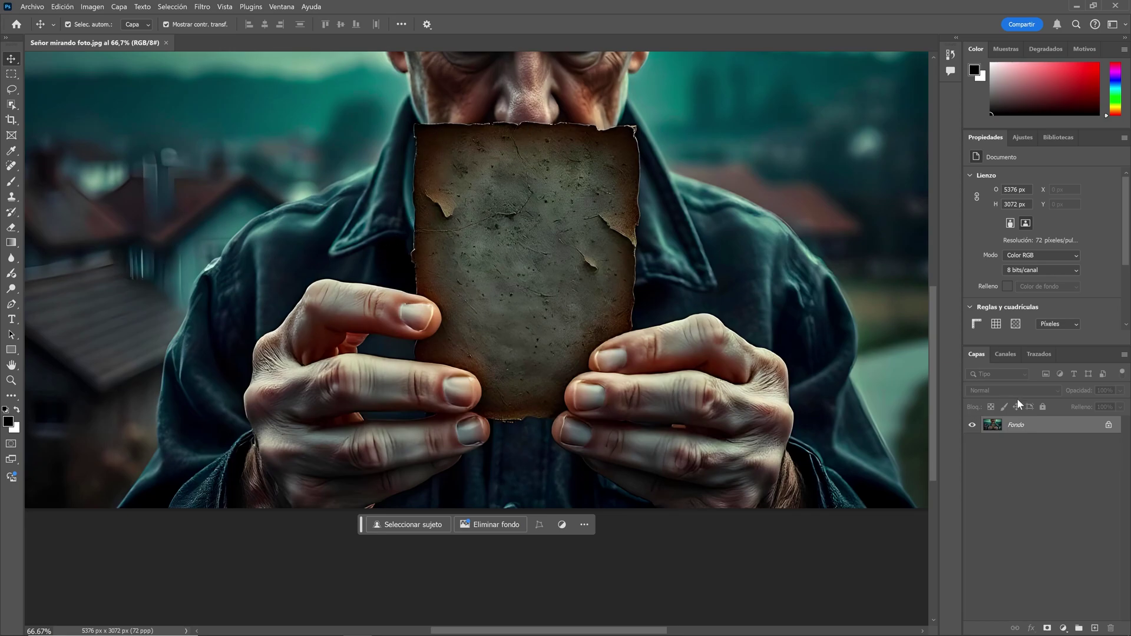
# Unlock the background layer, select the old paper with the Object Selection tool and turn the selection into a layer mask
pyautogui.click(1110, 426)
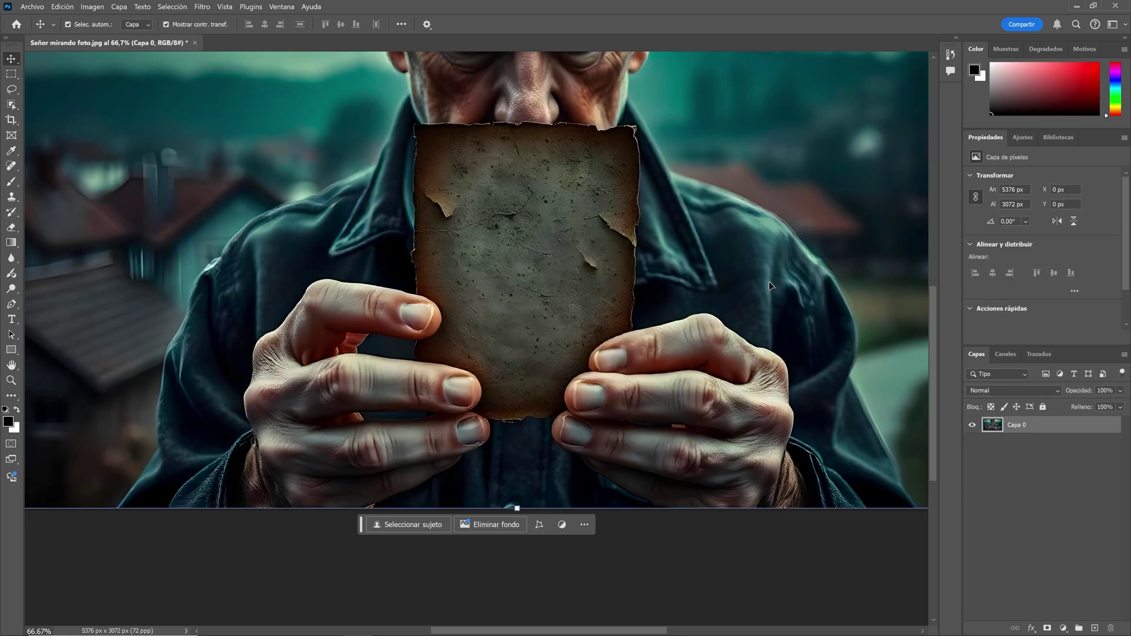
pyautogui.click(11, 105)
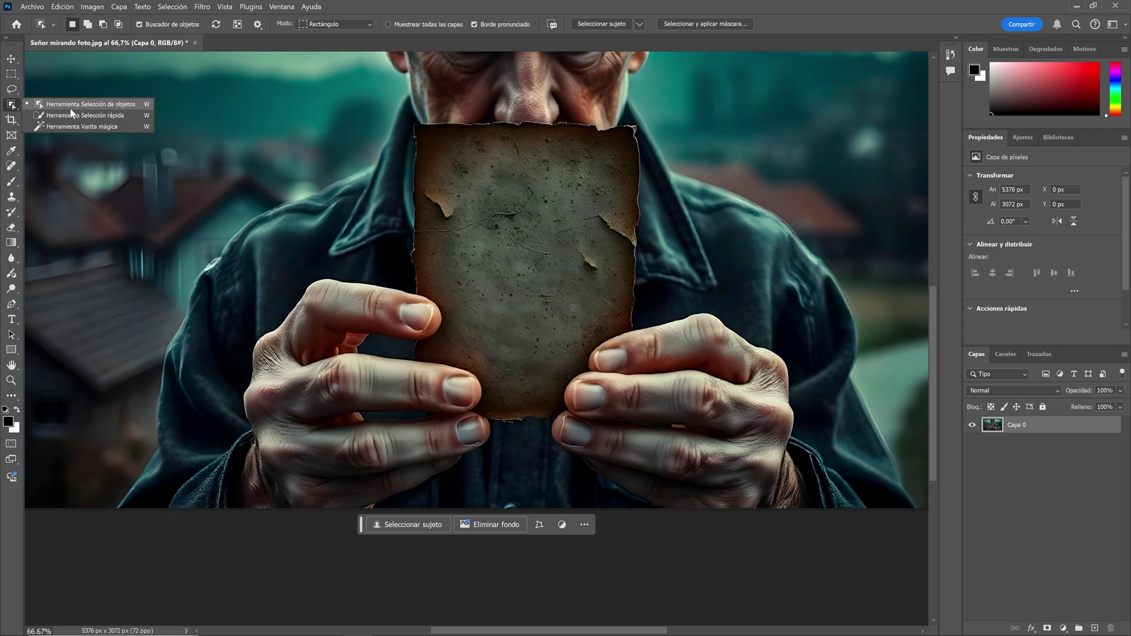
pyautogui.click(98, 105)
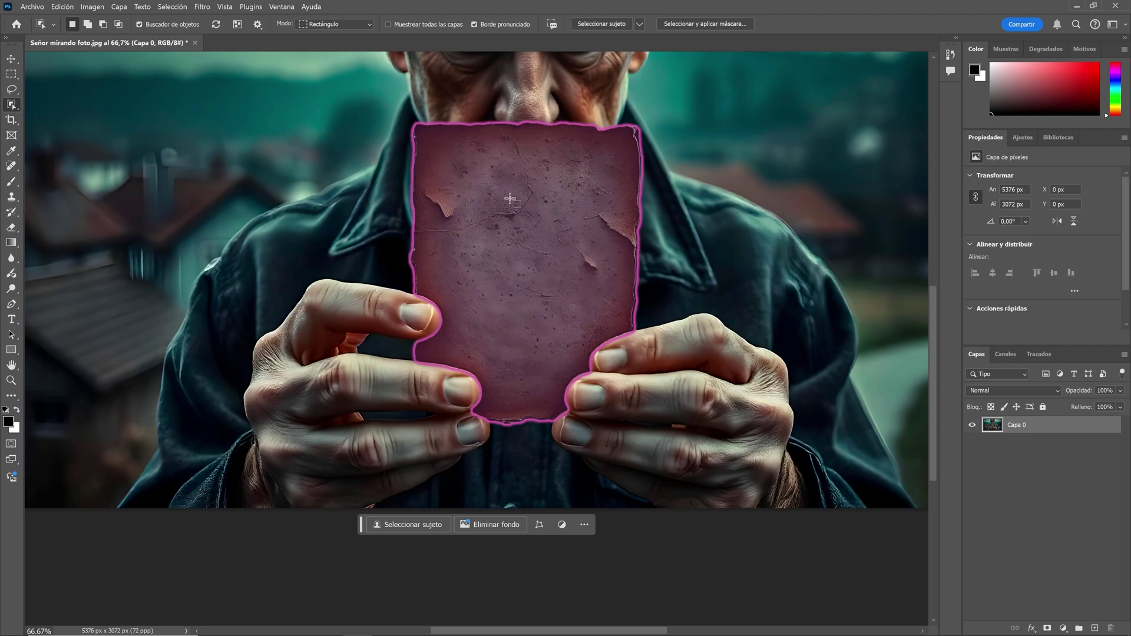
pyautogui.click(526, 230)
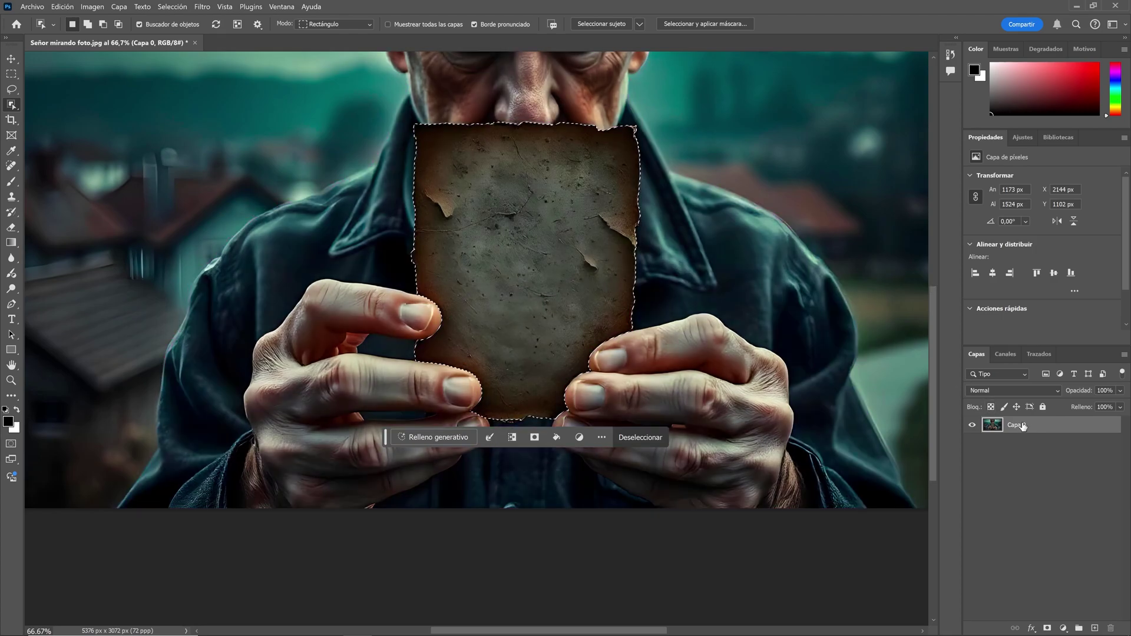
pyautogui.click(1048, 629)
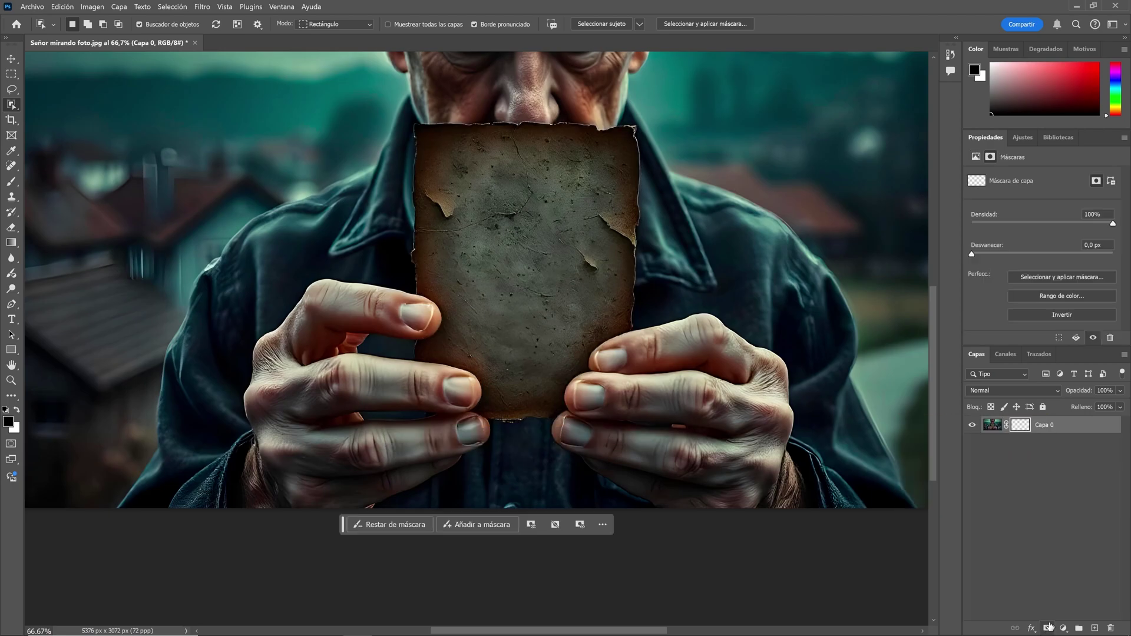
# Duplicate the masked paper layer, delete the mask from the original Capa 0 and hide the copy
pyautogui.click(1052, 428)
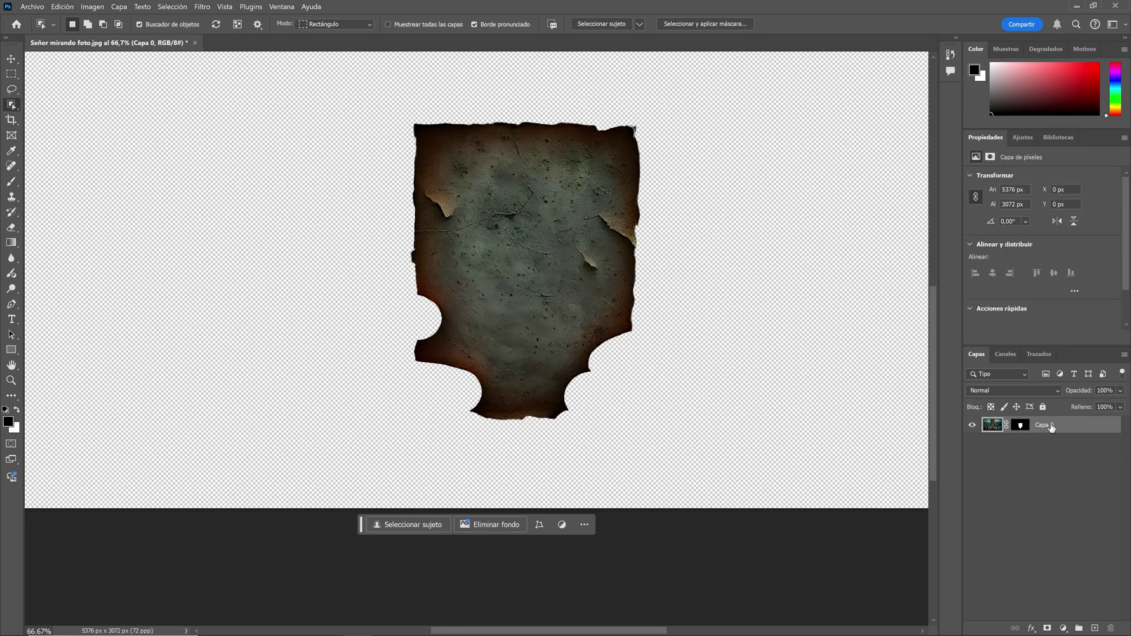
pyautogui.hotkey('ctrl', 'j')
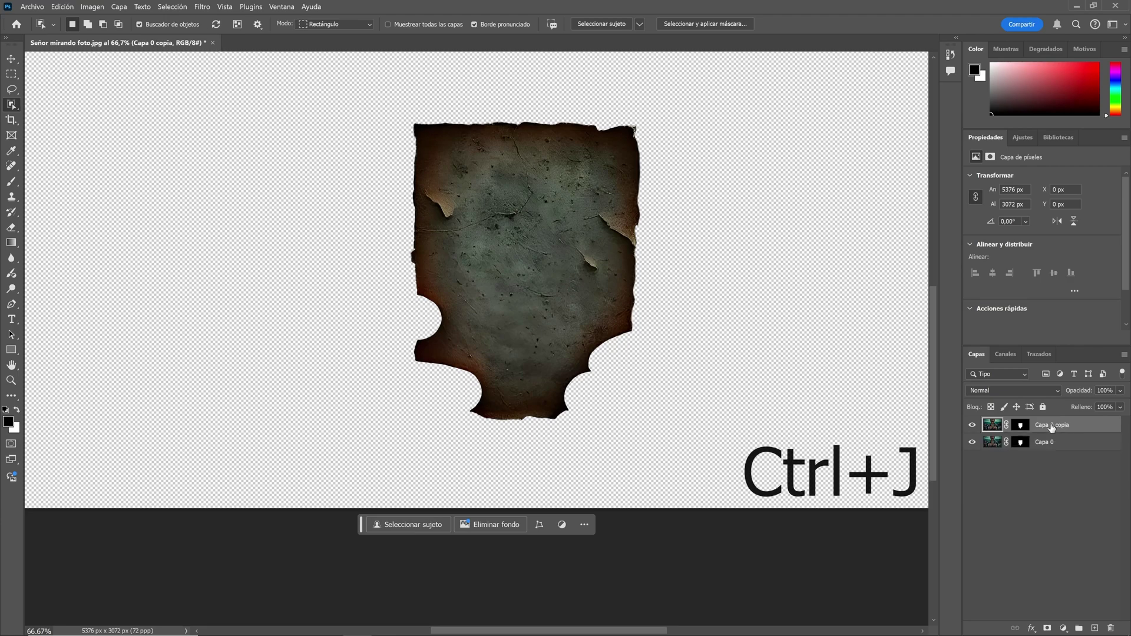
pyautogui.click(1029, 446)
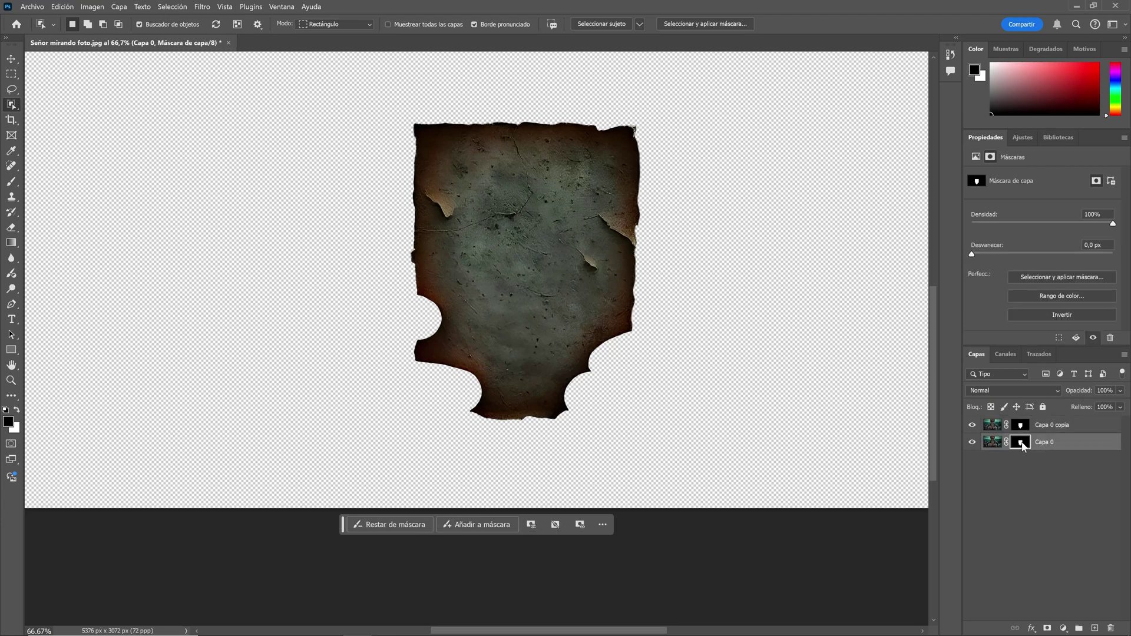
pyautogui.rightClick(1024, 444)
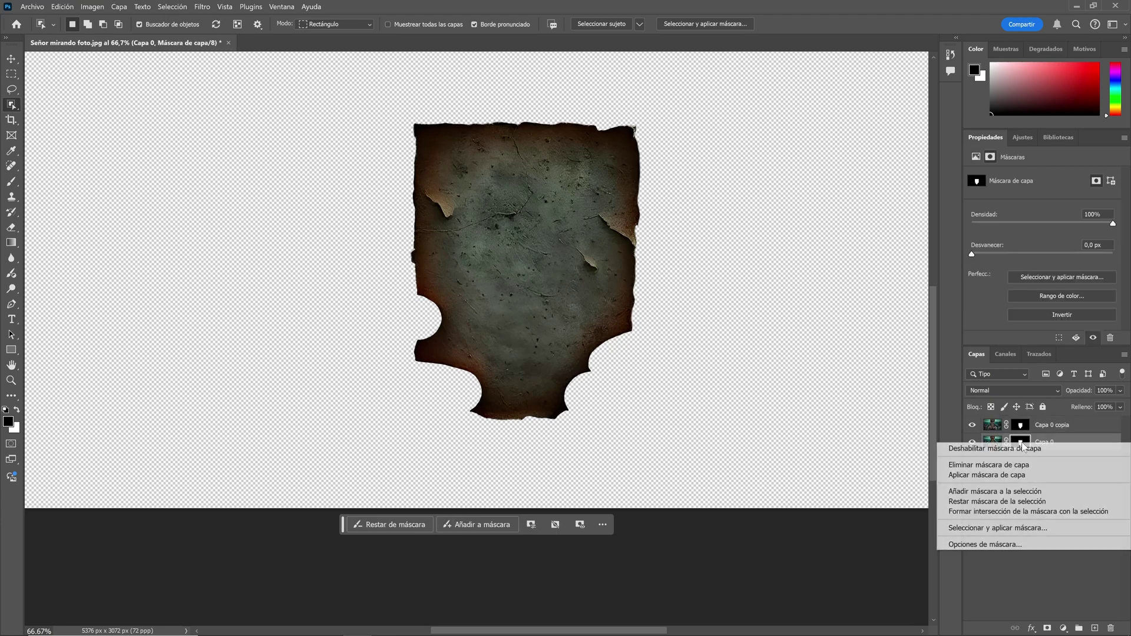
pyautogui.click(1000, 465)
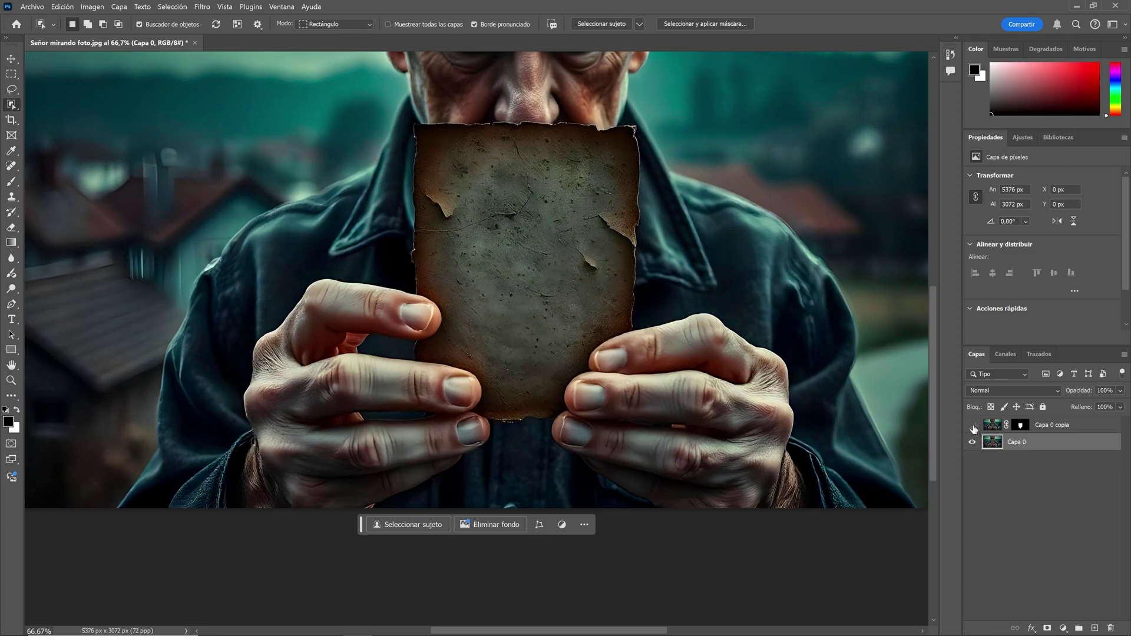
pyautogui.click(973, 429)
# Start a Pen tool path on Capa 0 where the cuff meets the hand beside the roof and trace up to the knuckle
pyautogui.hotkey('ctrl', '1')
pyautogui.moveTo(490, 339); pyautogui.dragTo(691, 166)
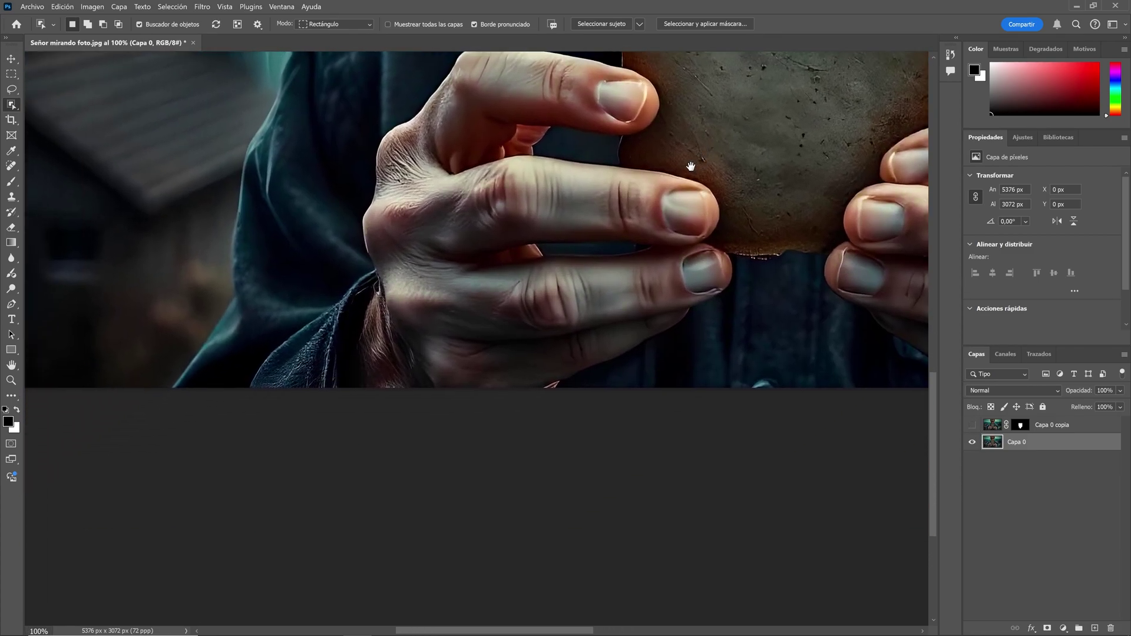
pyautogui.click(11, 304)
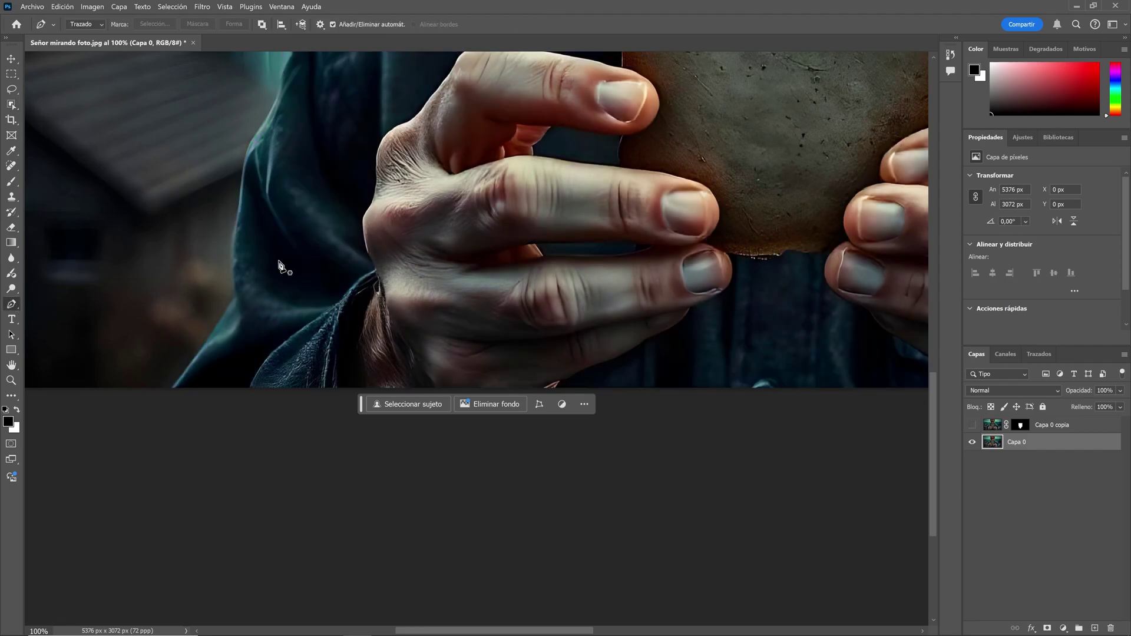
pyautogui.press('space')
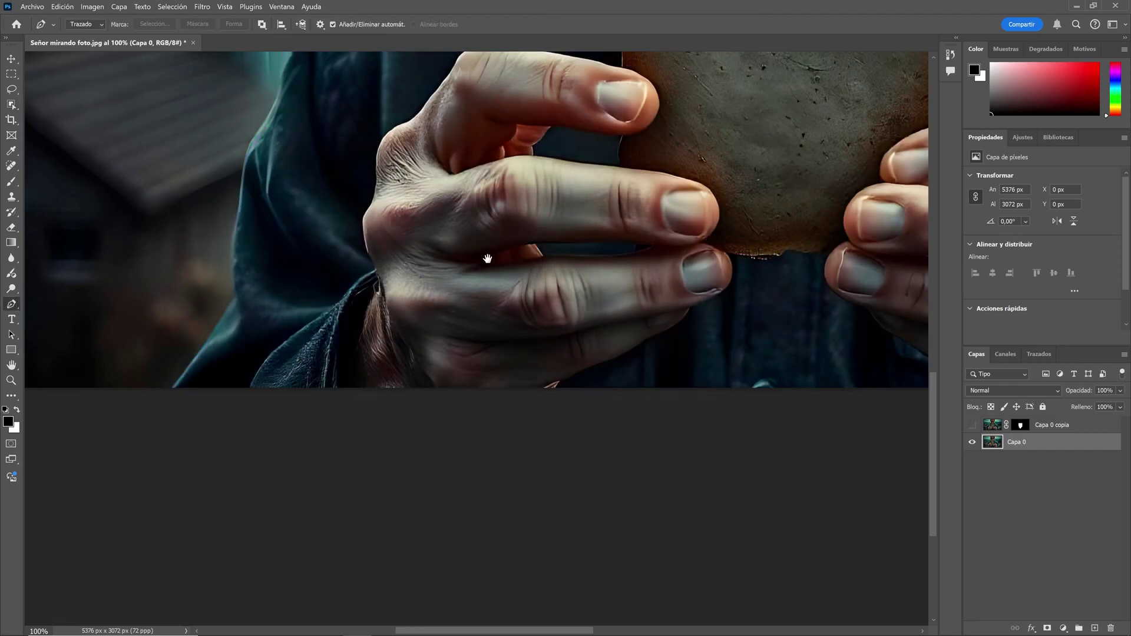
pyautogui.moveTo(488, 258); pyautogui.dragTo(564, 212)
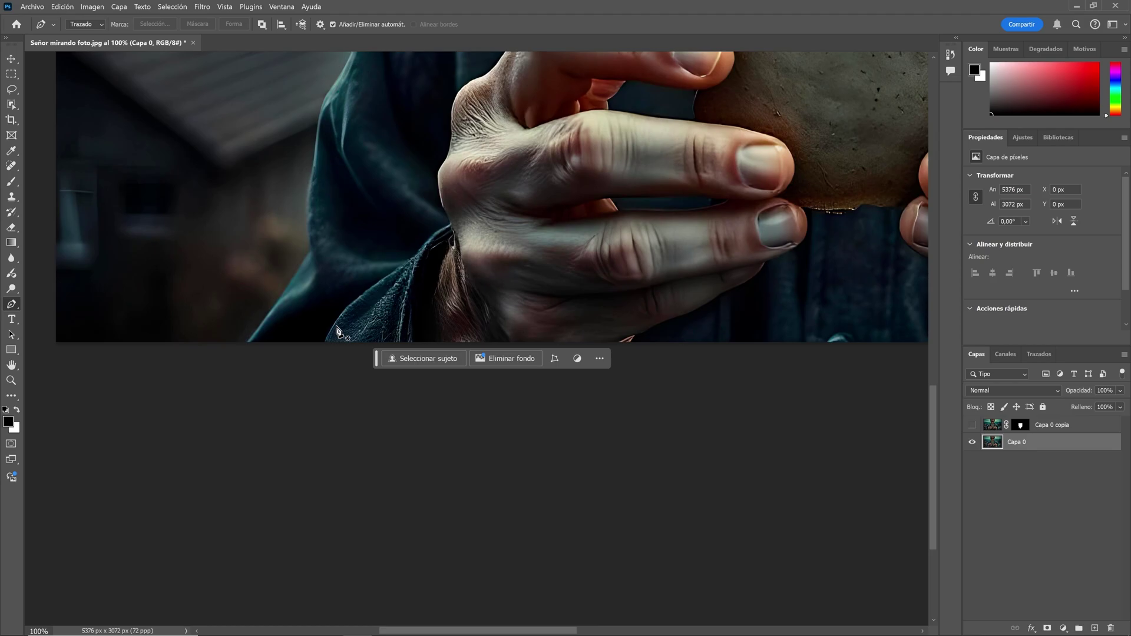
pyautogui.moveTo(510, 154); pyautogui.dragTo(447, 323)
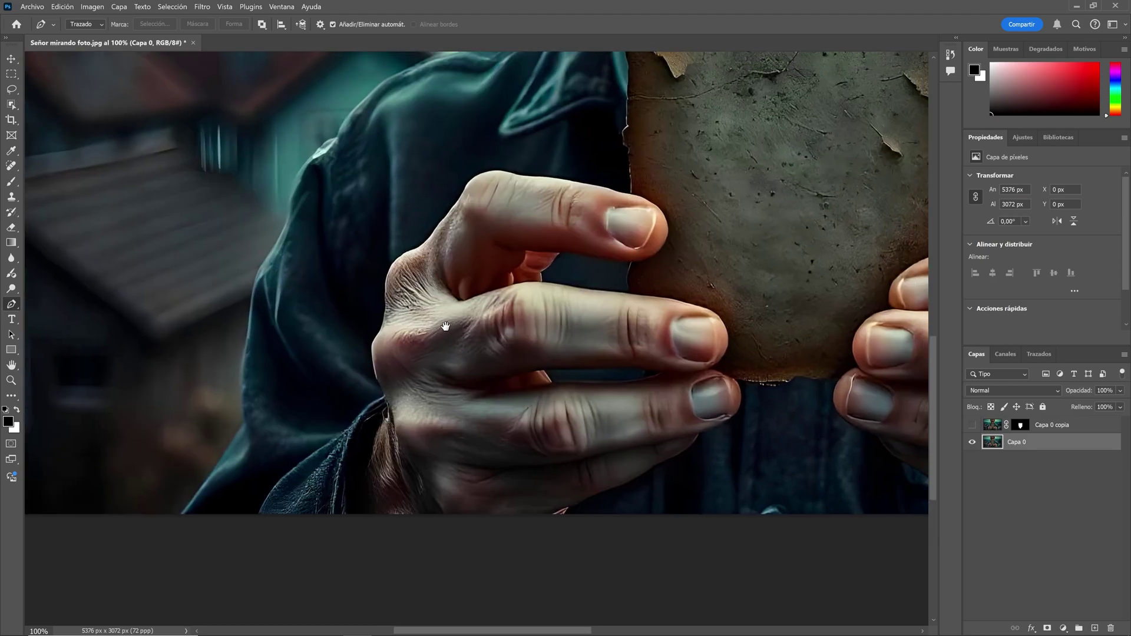
pyautogui.moveTo(571, 126); pyautogui.dragTo(208, 376)
pyautogui.hotkey('ctrl', '-')
pyautogui.moveTo(476, 249); pyautogui.dragTo(509, 137)
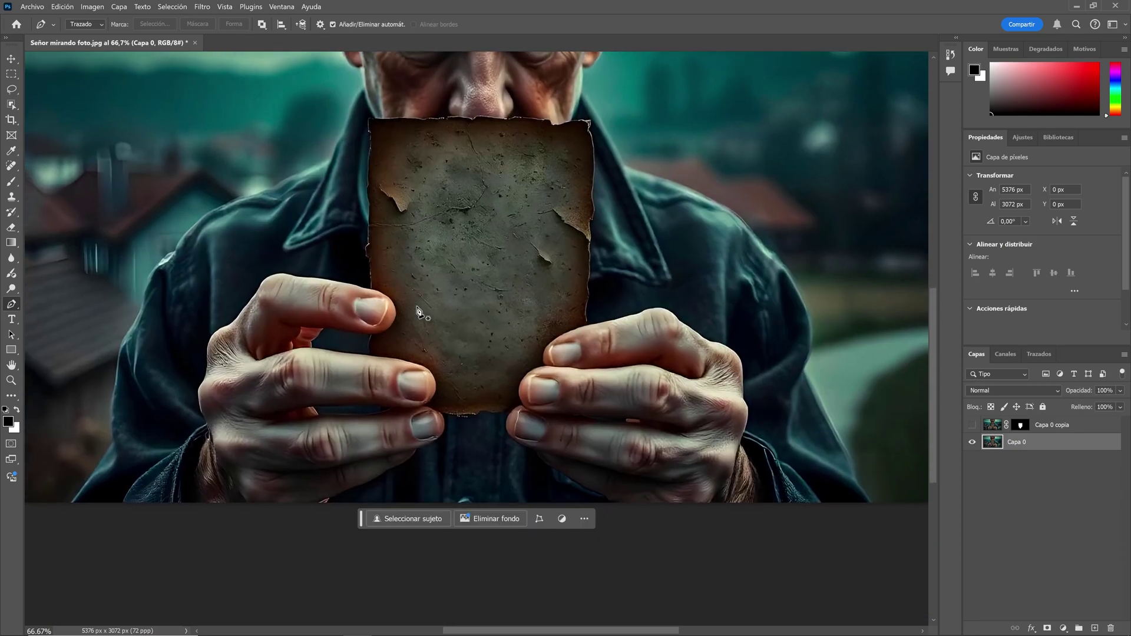
pyautogui.hotkey('ctrl', '+')
pyautogui.hotkey('ctrl', '+')
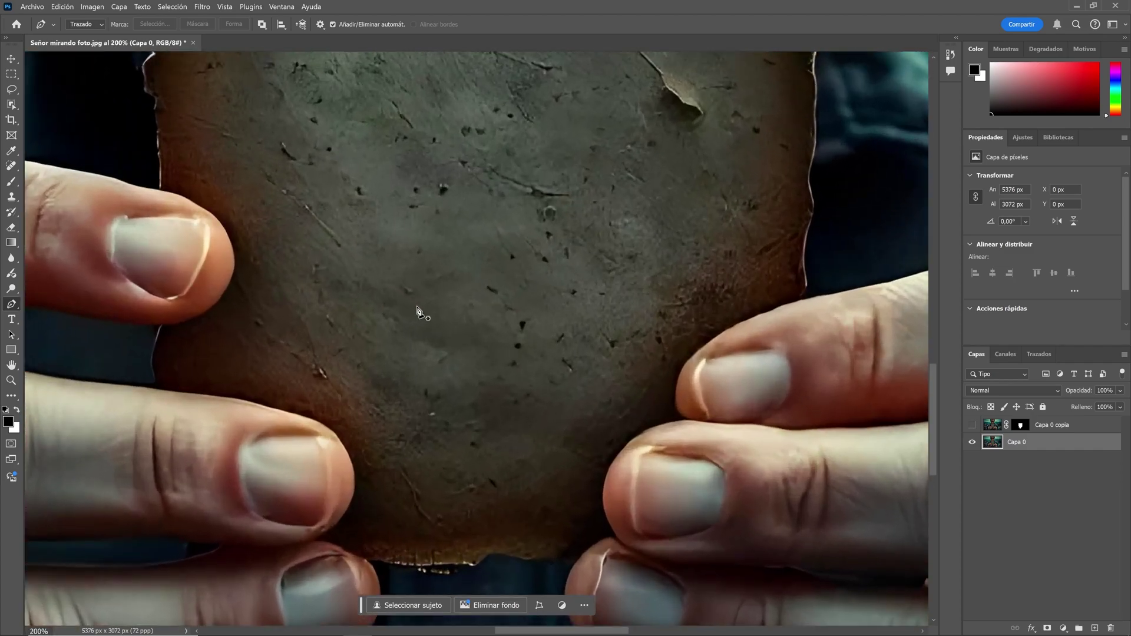
pyautogui.moveTo(417, 310); pyautogui.dragTo(868, 187)
pyautogui.moveTo(484, 303); pyautogui.dragTo(575, 197)
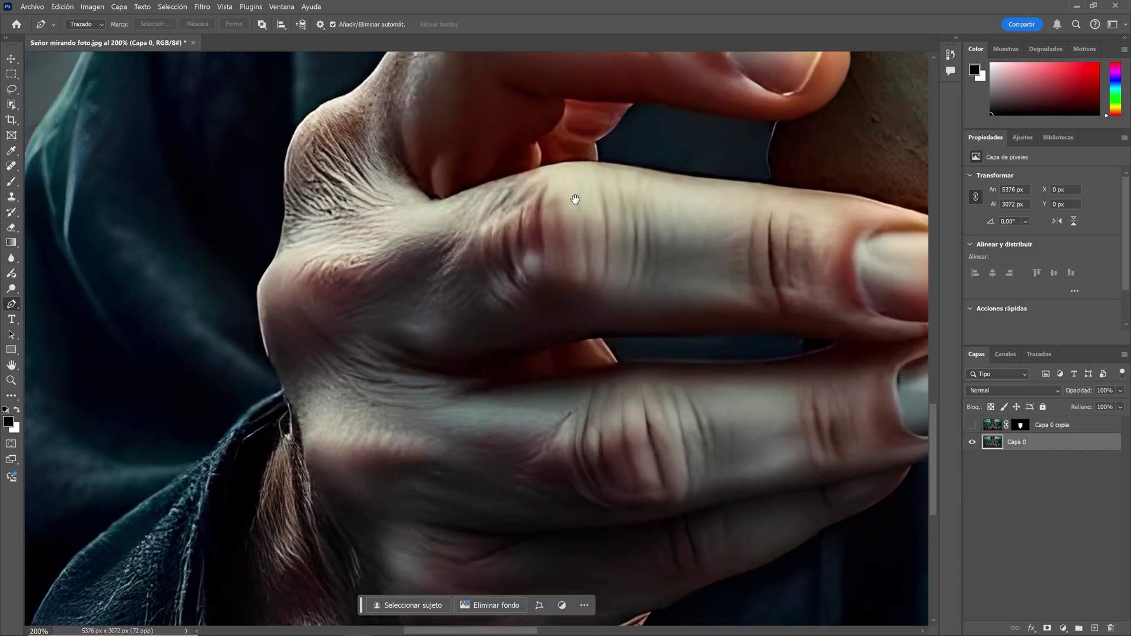
pyautogui.click(283, 390)
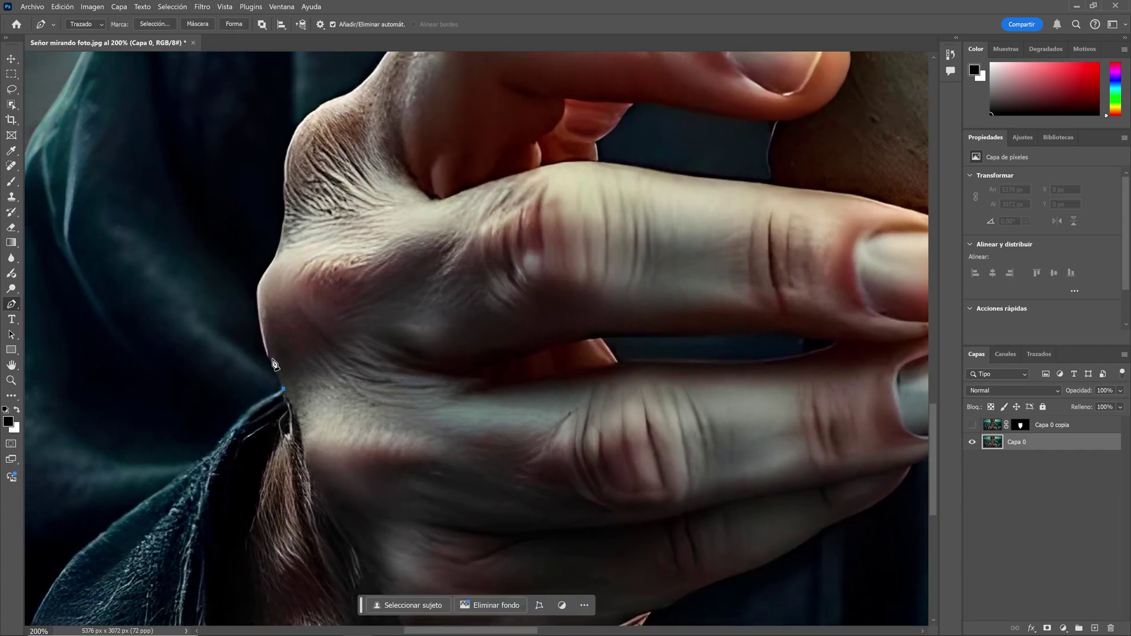
pyautogui.moveTo(259, 286); pyautogui.dragTo(284, 228)
pyautogui.moveTo(307, 120); pyautogui.dragTo(318, 112)
pyautogui.scroll(3, 315, 114)
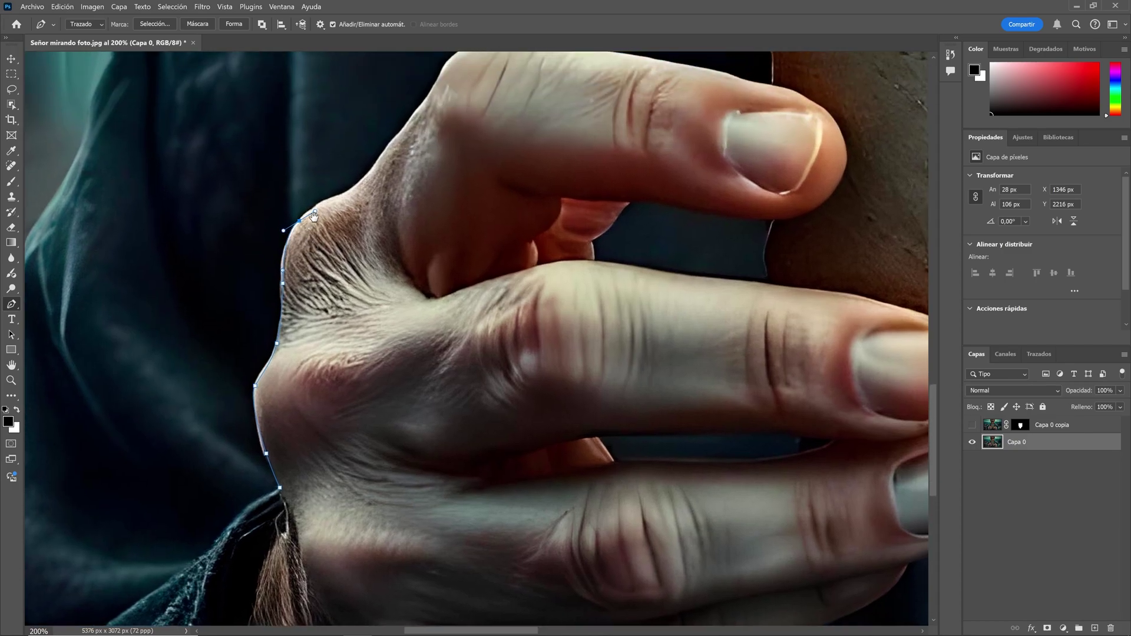
# Continue the pen path from the knuckle over the bend of the index finger and along its upper edge
pyautogui.moveTo(341, 194); pyautogui.dragTo(386, 197)
pyautogui.moveTo(415, 159); pyautogui.dragTo(423, 146)
pyautogui.moveTo(436, 130); pyautogui.dragTo(518, 87)
pyautogui.moveTo(563, 103); pyautogui.dragTo(489, 117)
pyautogui.click(477, 109)
pyautogui.click(530, 113)
pyautogui.click(598, 125)
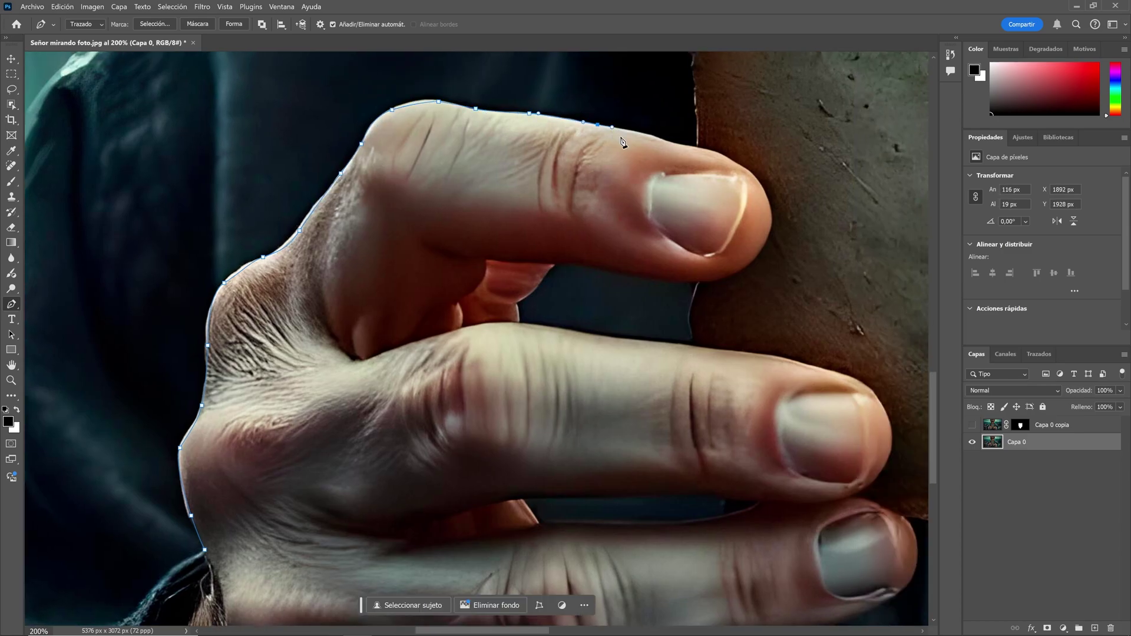
# Continue the pen path around the index fingertip and back along the finger's underside
pyautogui.click(669, 142)
pyautogui.moveTo(726, 156); pyautogui.dragTo(746, 160)
pyautogui.moveTo(772, 277); pyautogui.dragTo(778, 223)
pyautogui.moveTo(773, 183); pyautogui.dragTo(764, 207)
pyautogui.click(705, 227)
pyautogui.click(627, 218)
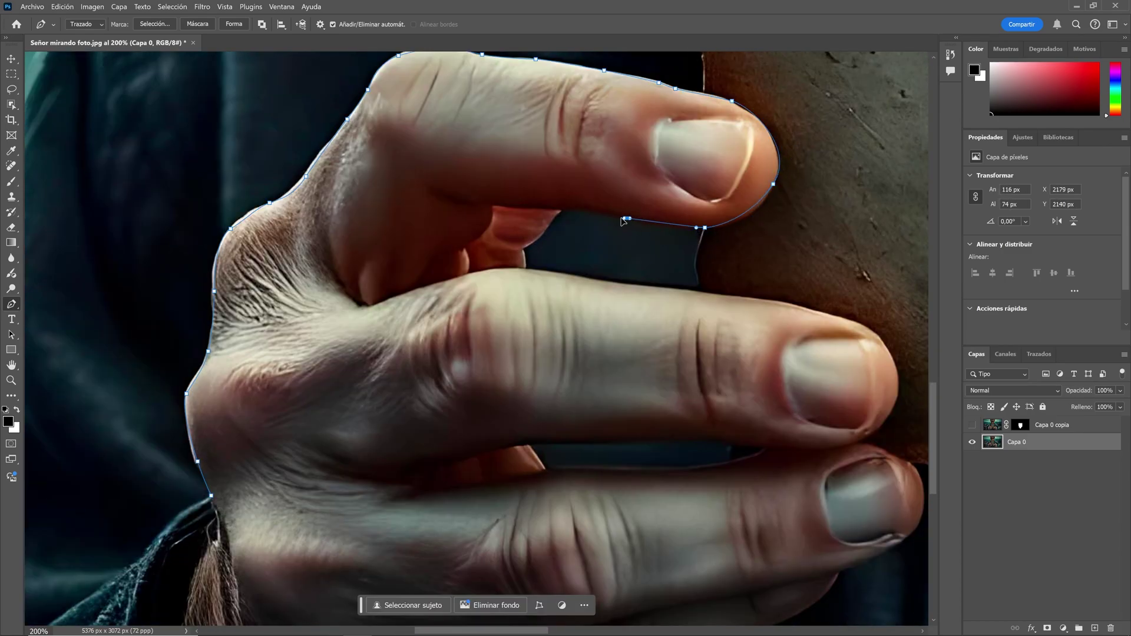
# Trace the pen path through the gap below the index finger, along the middle finger and around the middle and ring fingertips
pyautogui.click(582, 210)
pyautogui.click(561, 209)
pyautogui.click(539, 236)
pyautogui.click(521, 248)
pyautogui.click(679, 290)
pyautogui.moveTo(682, 253); pyautogui.dragTo(759, 272)
pyautogui.moveTo(766, 306)
pyautogui.mouseDown()
pyautogui.moveTo(726, 243)
pyautogui.moveTo(753, 288)
pyautogui.mouseUp()
pyautogui.moveTo(742, 310); pyautogui.dragTo(736, 315)
pyautogui.click(718, 329)
pyautogui.moveTo(768, 349); pyautogui.dragTo(760, 287)
pyautogui.moveTo(757, 328); pyautogui.dragTo(783, 258)
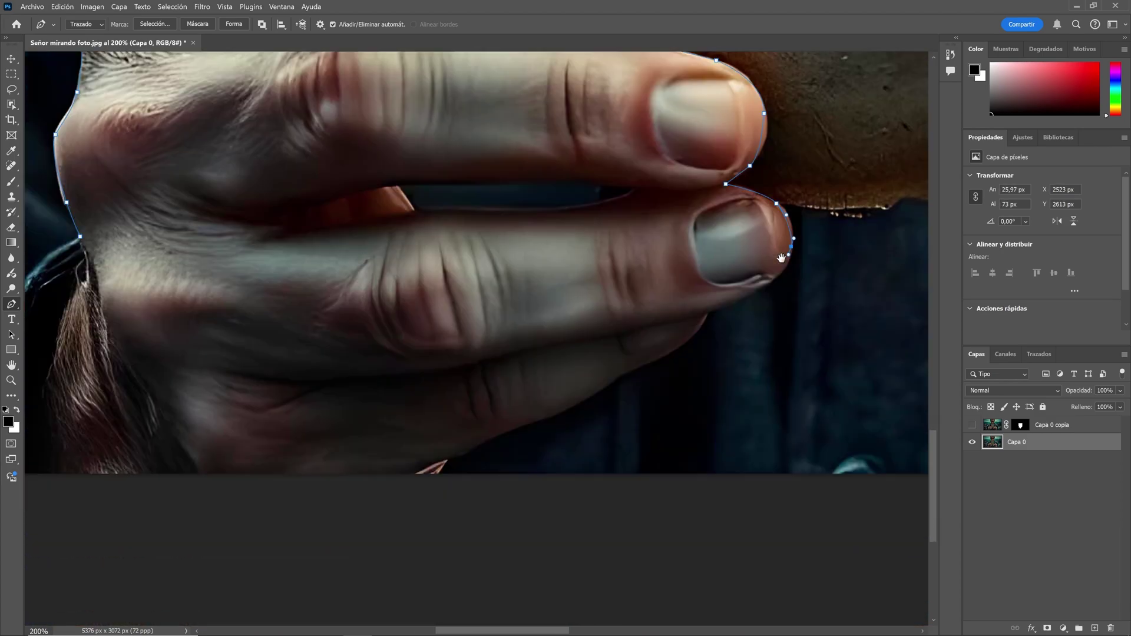
# Continue the pen path from the ring fingertip along the little finger's lower edge to just below the image
pyautogui.click(727, 292)
pyautogui.moveTo(723, 300); pyautogui.dragTo(794, 175)
pyautogui.moveTo(745, 218); pyautogui.dragTo(692, 245)
pyautogui.moveTo(672, 253); pyautogui.dragTo(818, 187)
pyautogui.moveTo(789, 205); pyautogui.dragTo(731, 227)
pyautogui.click(694, 244)
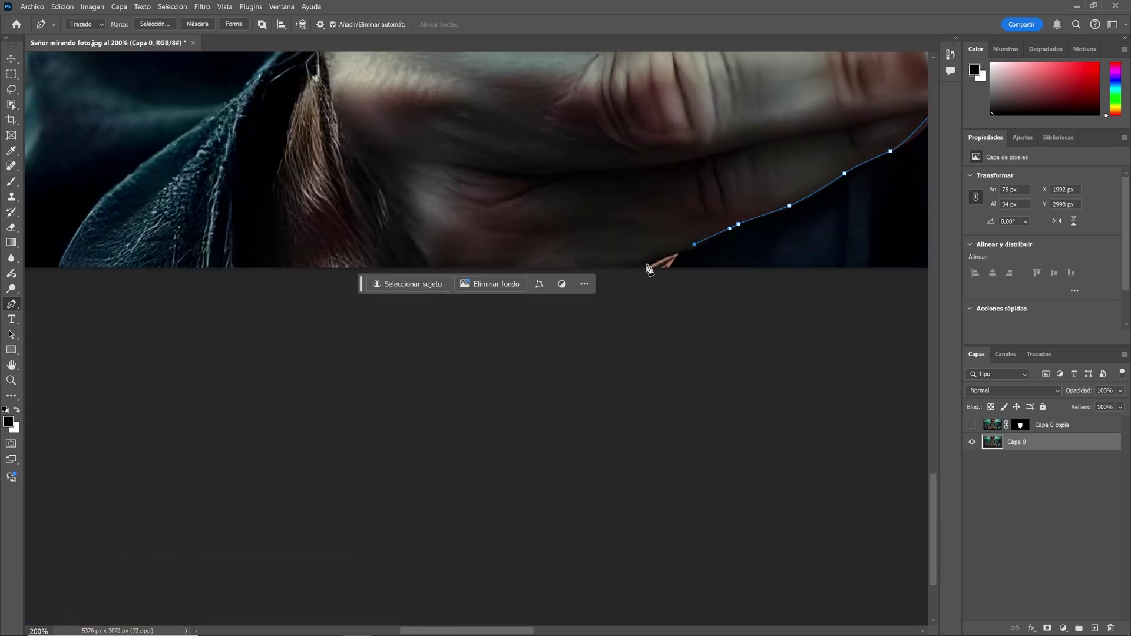
pyautogui.click(624, 274)
# Run the pen path below the image, trace up the sleeve's edge and close it at the starting point by the wrist
pyautogui.click(312, 292)
pyautogui.moveTo(319, 261); pyautogui.dragTo(325, 245)
pyautogui.moveTo(292, 304); pyautogui.dragTo(305, 292)
pyautogui.moveTo(350, 258); pyautogui.dragTo(364, 249)
pyautogui.moveTo(387, 231); pyautogui.dragTo(434, 196)
pyautogui.moveTo(471, 151); pyautogui.dragTo(437, 202)
pyautogui.moveTo(440, 204); pyautogui.dragTo(448, 201)
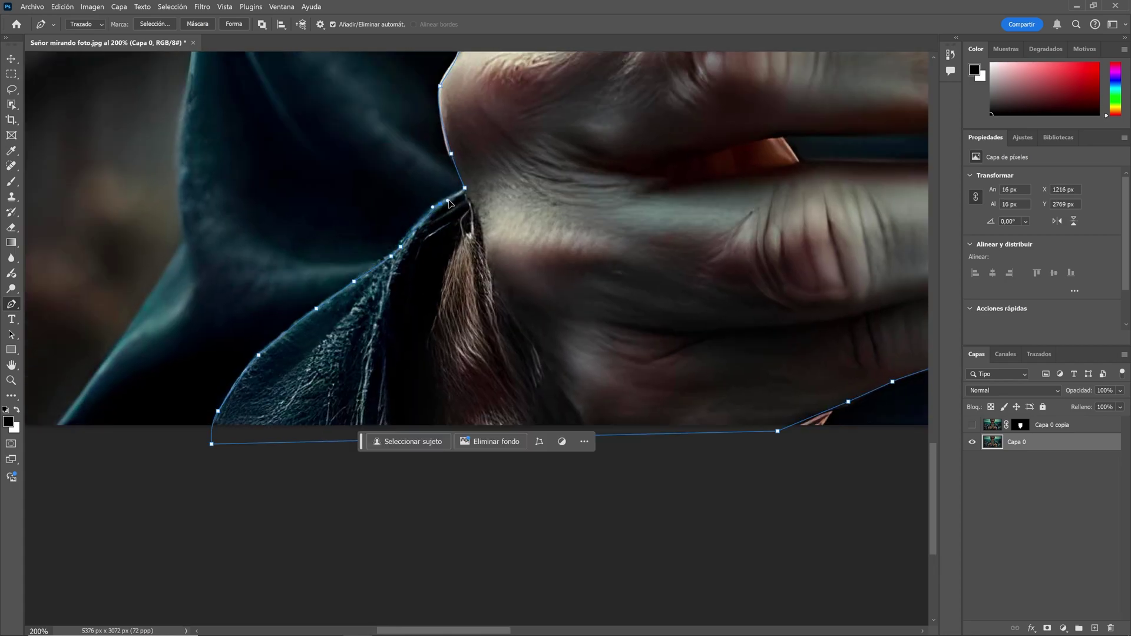
pyautogui.click(467, 189)
# Turn the closed path into a selection with 0 px feather, mask Capa 0 with it and show Capa 0 copia
pyautogui.rightClick(467, 192)
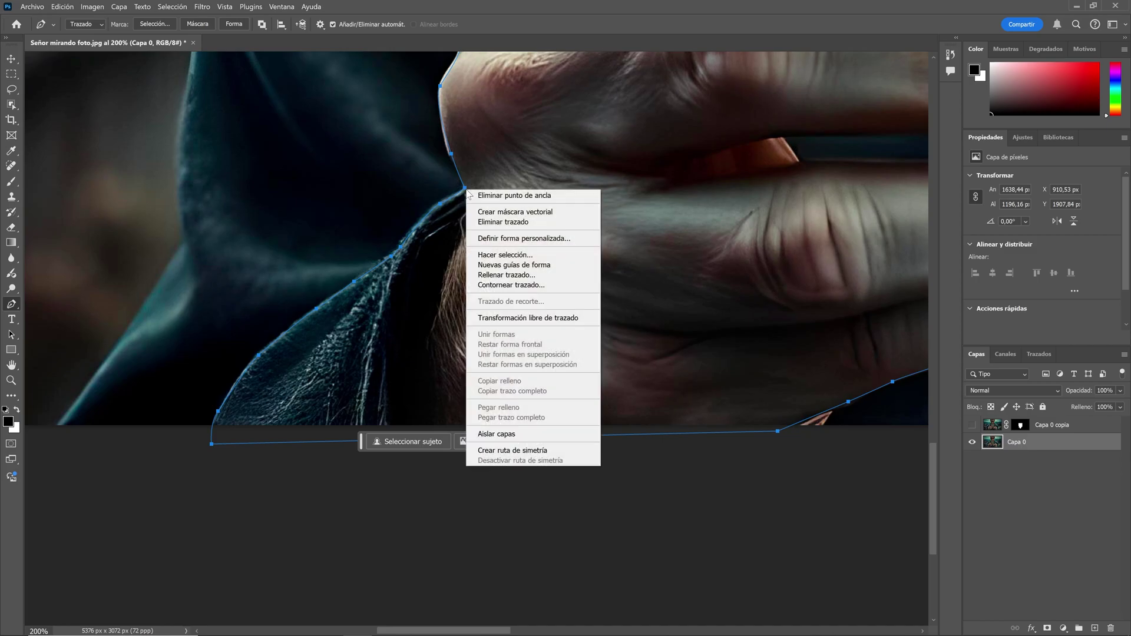
pyautogui.click(515, 255)
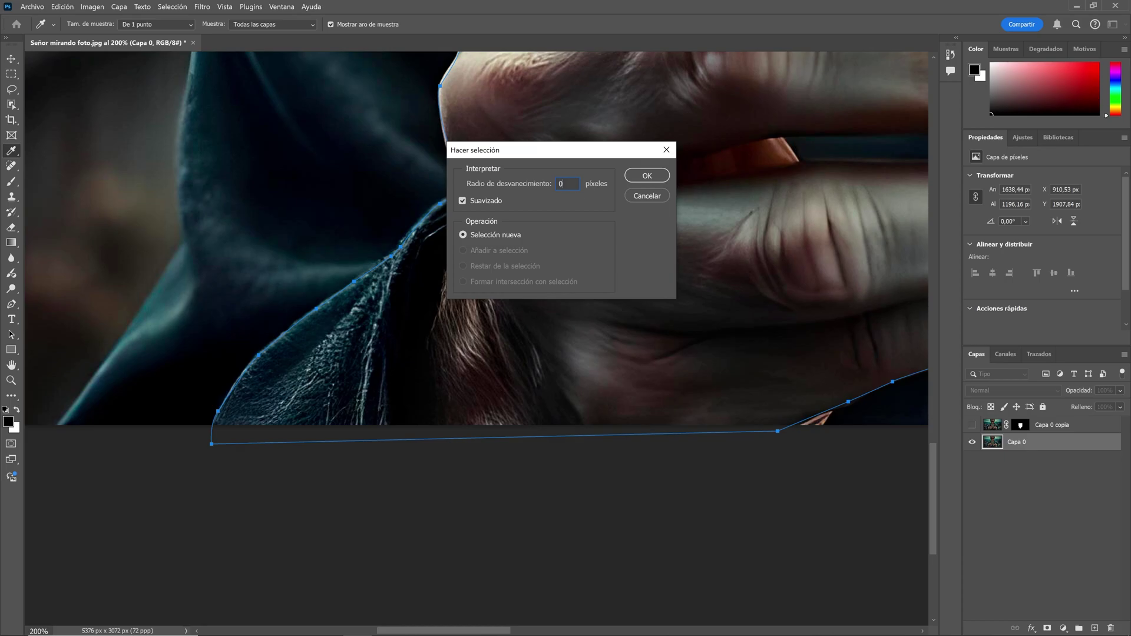
pyautogui.click(646, 176)
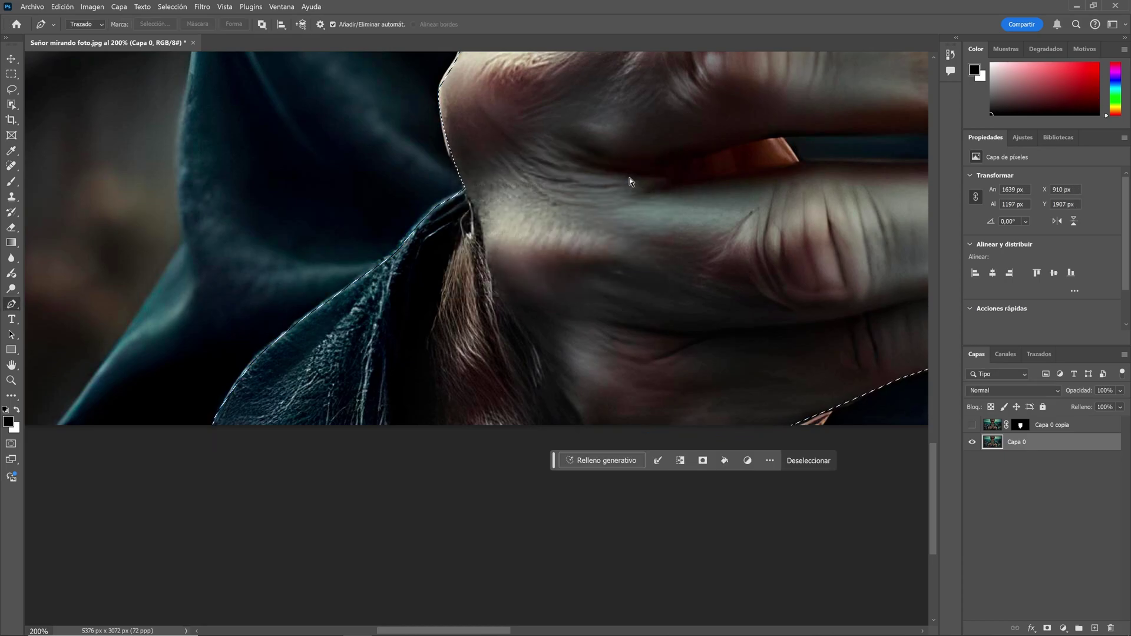
pyautogui.hotkey('ctrl', '-')
pyautogui.hotkey('ctrl', '-')
pyautogui.moveTo(658, 220); pyautogui.dragTo(564, 213)
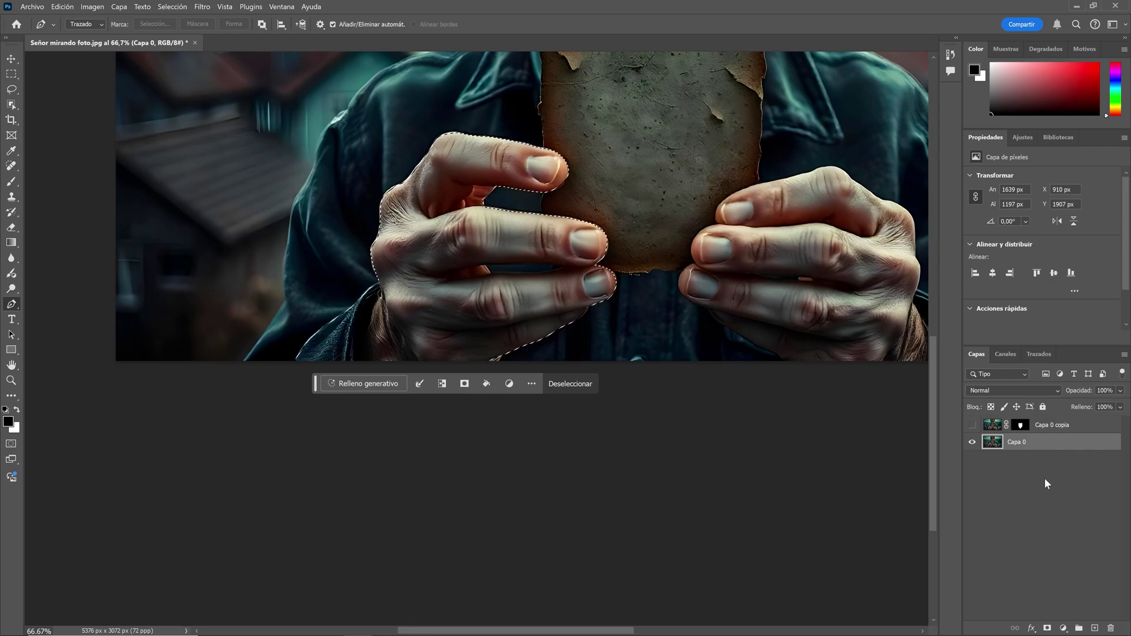
pyautogui.click(1048, 630)
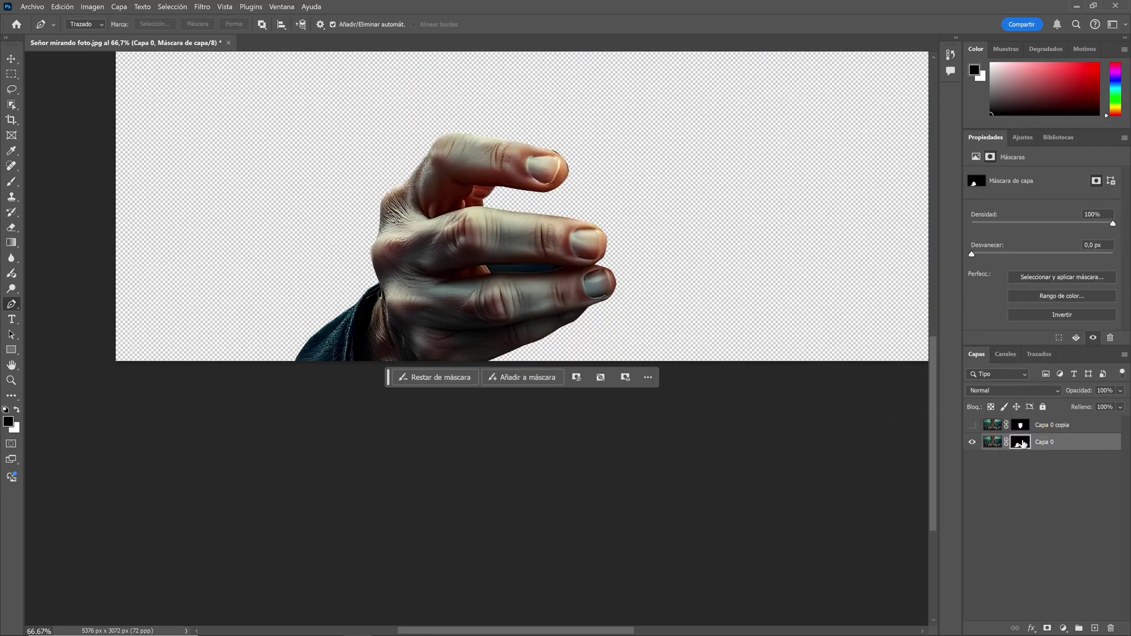
pyautogui.click(972, 426)
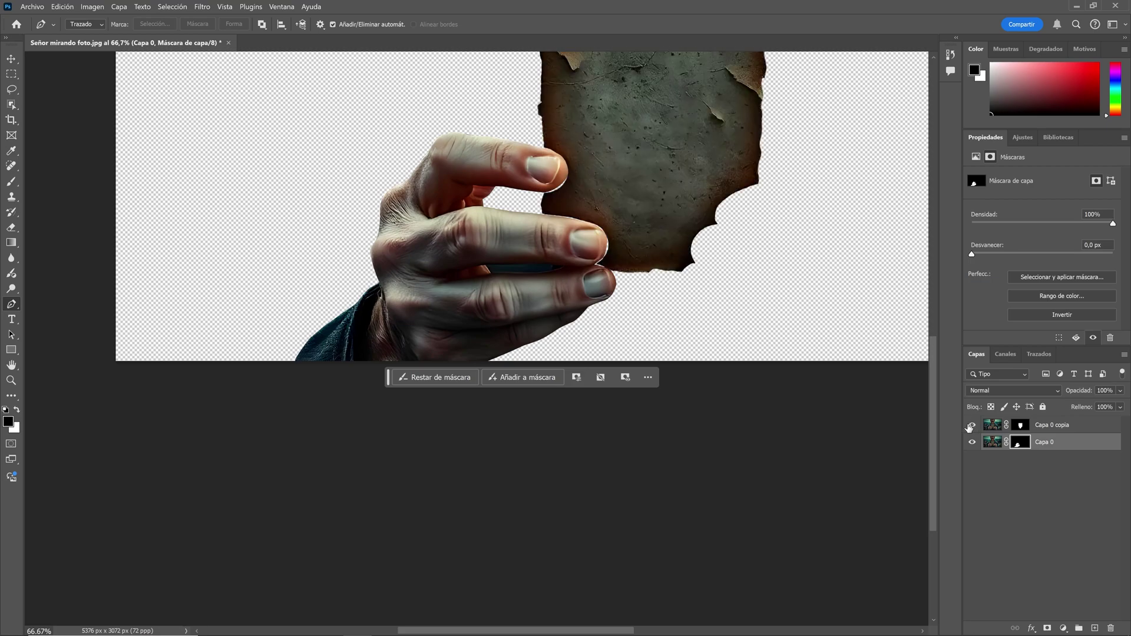
# Paint white on Capa 0's mask along the index and middle finger edges to fill the gaps against the paper
pyautogui.hotkey('ctrl', '+')
pyautogui.hotkey('ctrl', '+')
pyautogui.moveTo(705, 172); pyautogui.dragTo(480, 445)
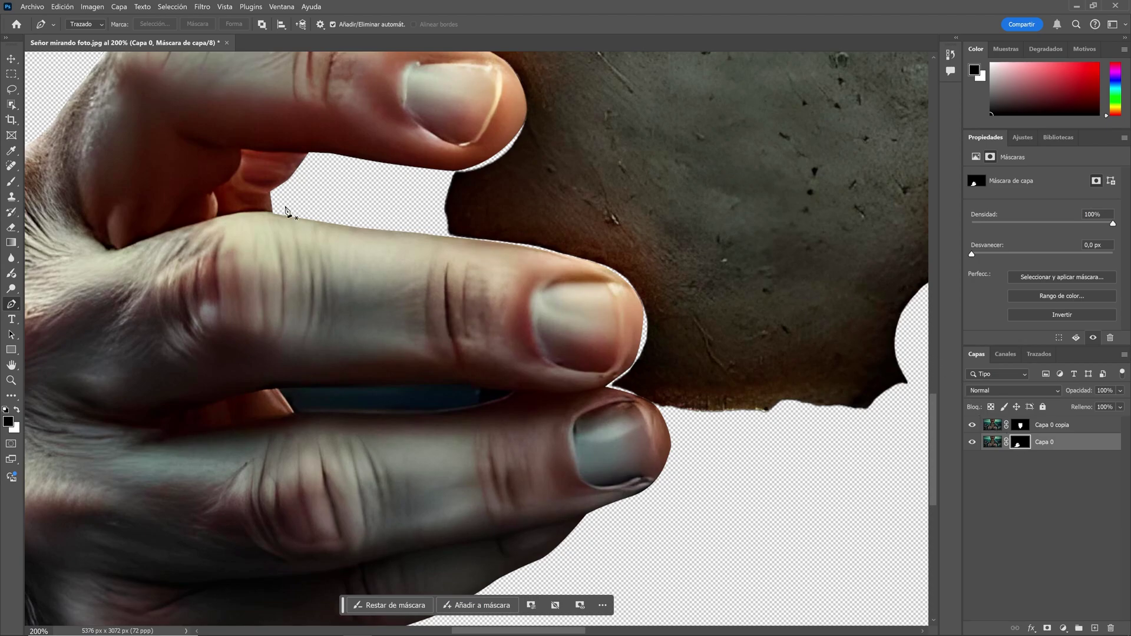
pyautogui.click(11, 182)
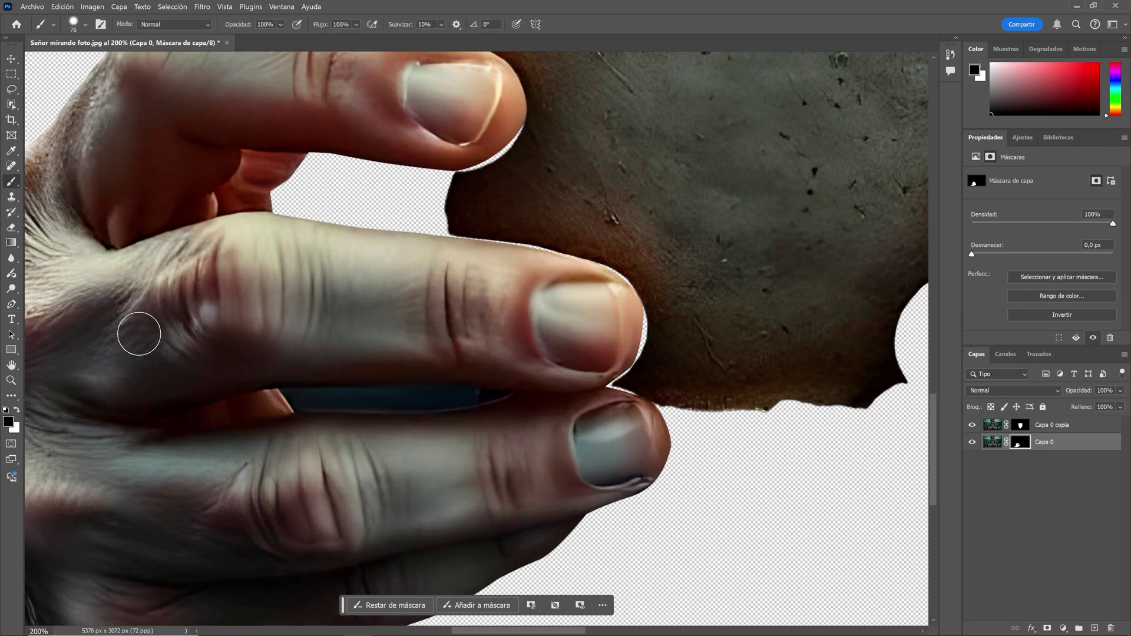
pyautogui.click(18, 411)
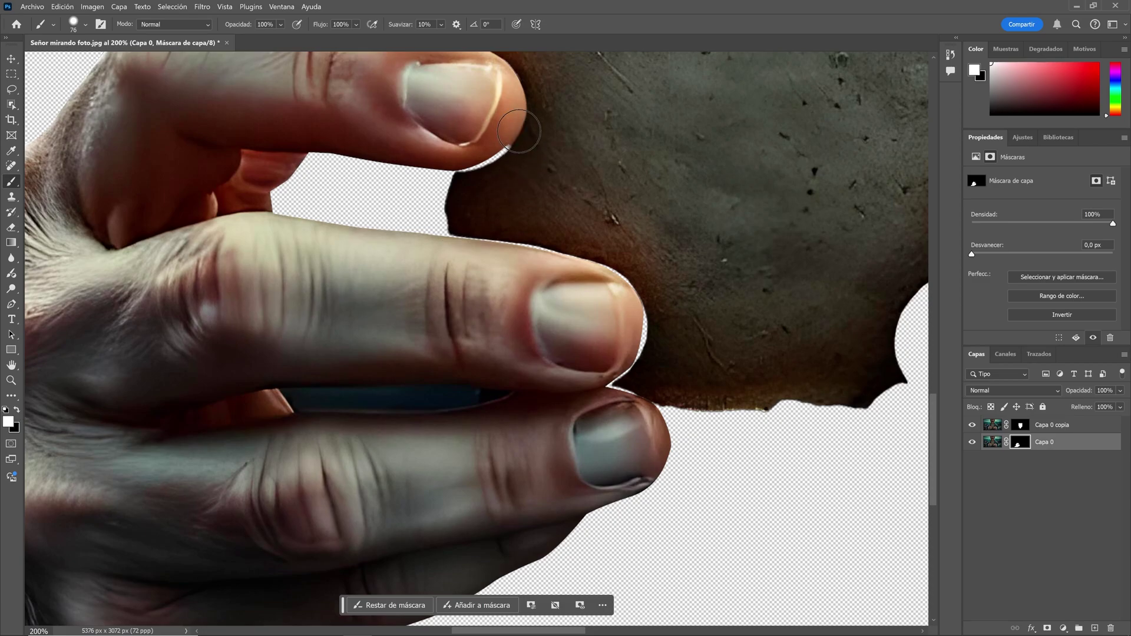
pyautogui.moveTo(519, 130)
pyautogui.mouseDown()
pyautogui.moveTo(477, 162)
pyautogui.moveTo(328, 161)
pyautogui.moveTo(398, 177)
pyautogui.moveTo(383, 189)
pyautogui.moveTo(406, 199)
pyautogui.mouseUp()
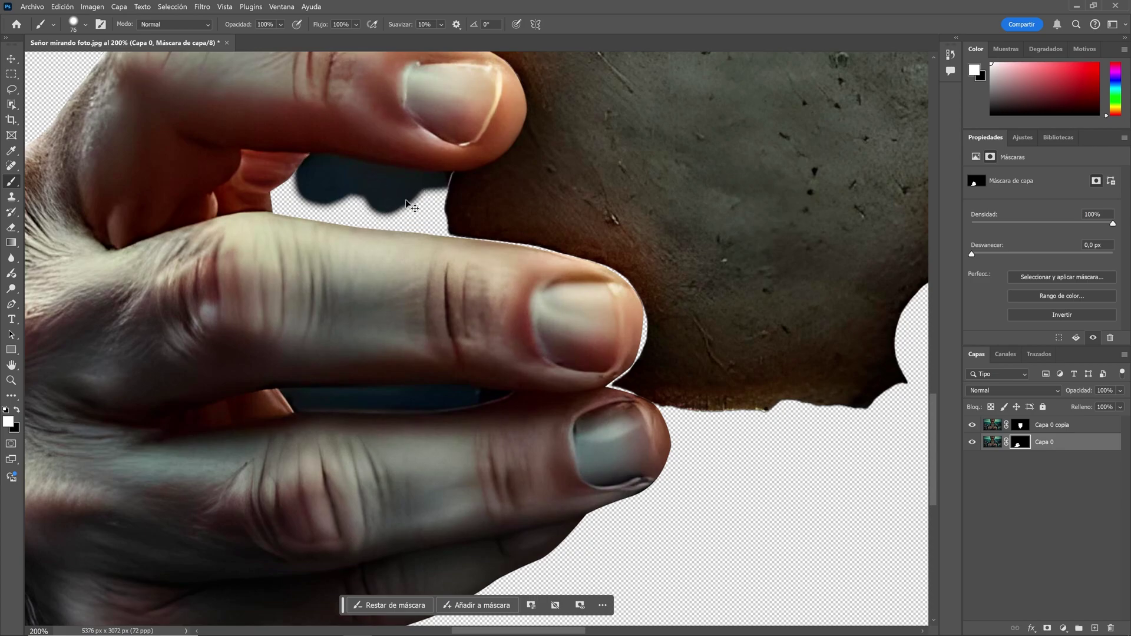
pyautogui.hotkey('ctrl', 'z')
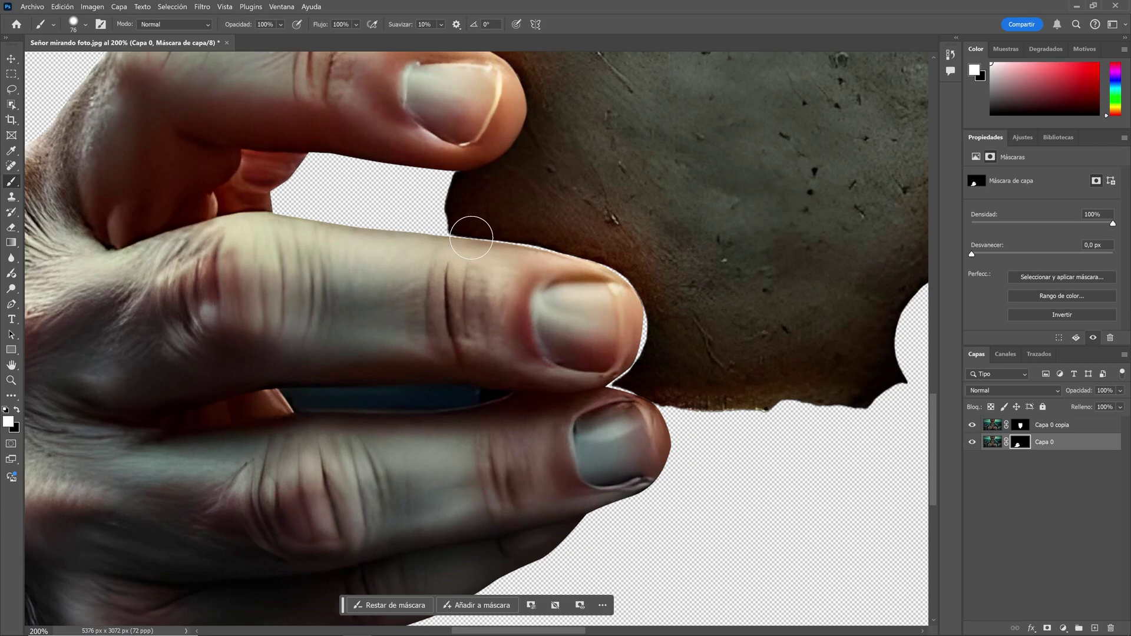
pyautogui.moveTo(501, 250)
pyautogui.mouseDown()
pyautogui.moveTo(572, 262)
pyautogui.moveTo(636, 296)
pyautogui.moveTo(632, 279)
pyautogui.moveTo(645, 298)
pyautogui.moveTo(635, 353)
pyautogui.moveTo(648, 338)
pyautogui.moveTo(602, 376)
pyautogui.moveTo(626, 386)
pyautogui.mouseUp()
# Select the dark background gap between the middle and ring fingers with the Polygonal Lasso
pyautogui.moveTo(582, 323); pyautogui.dragTo(682, 147)
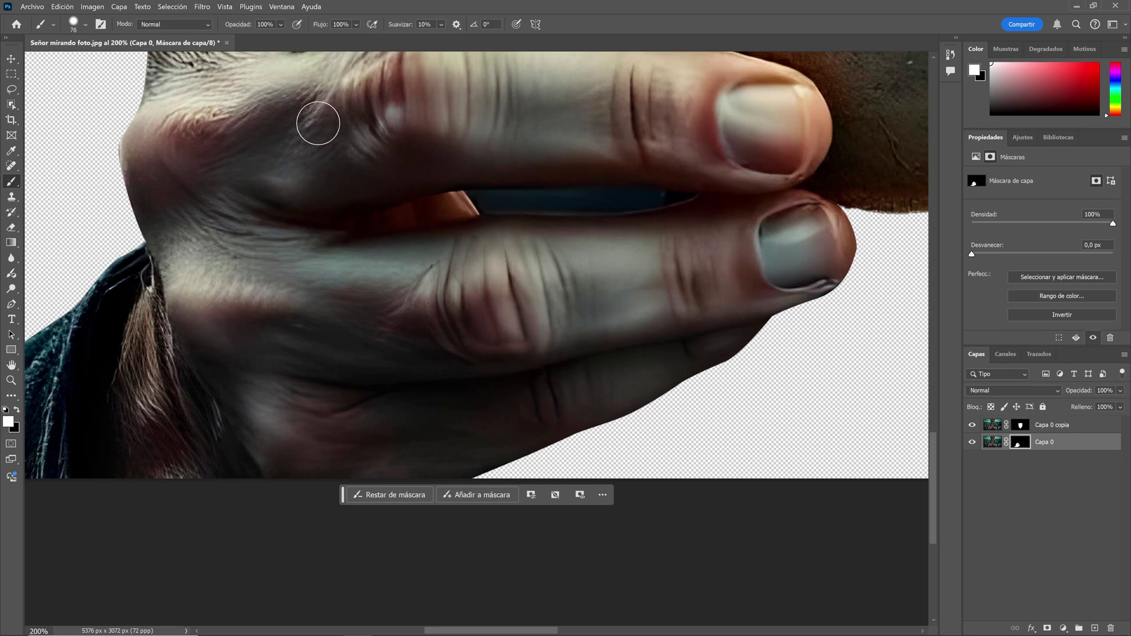
pyautogui.click(11, 89)
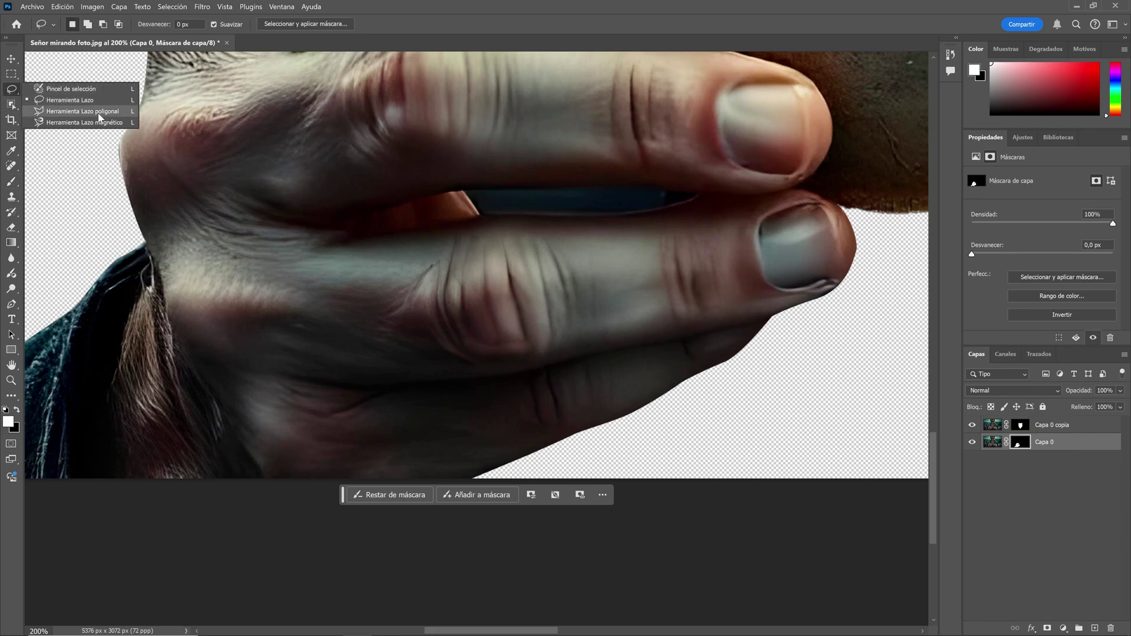
pyautogui.click(82, 111)
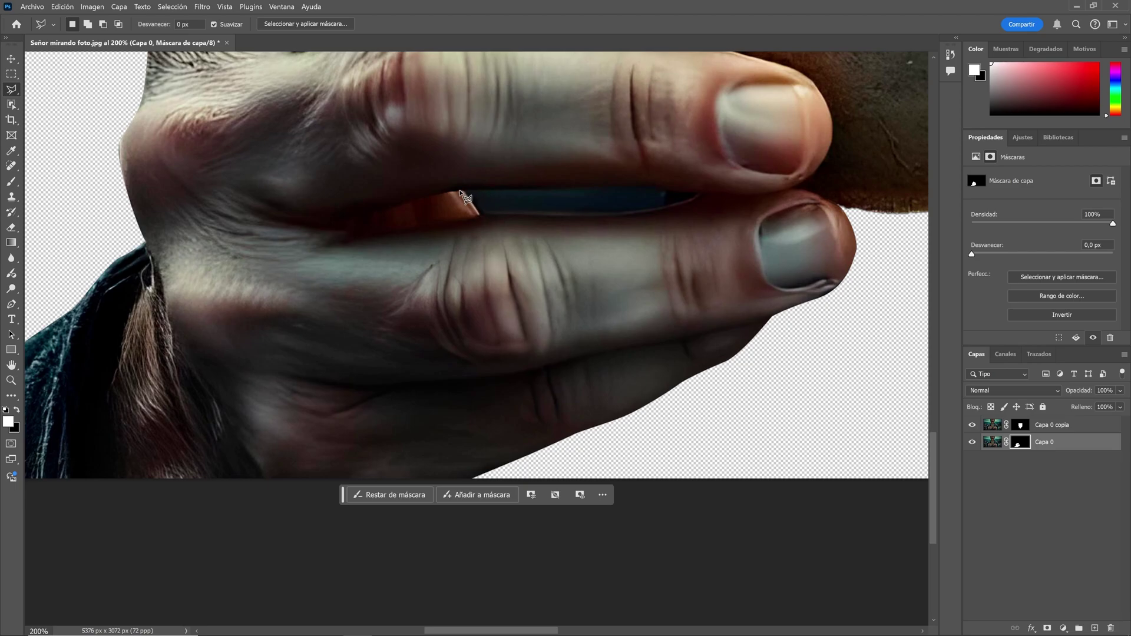
pyautogui.click(461, 191)
pyautogui.click(479, 214)
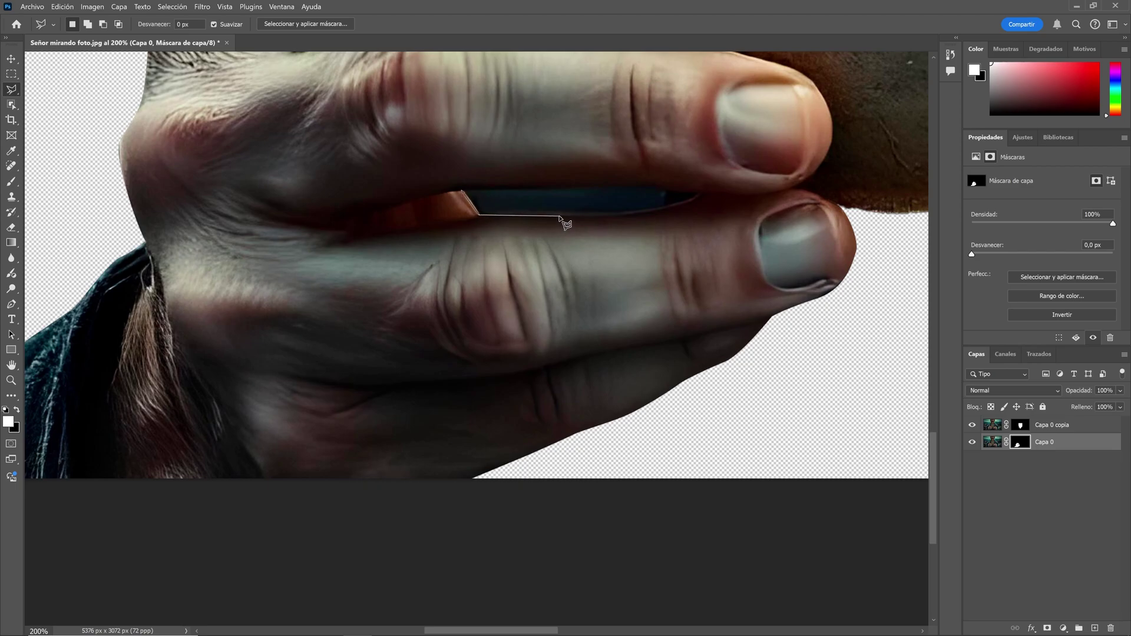
pyautogui.click(634, 216)
pyautogui.click(664, 209)
pyautogui.click(664, 189)
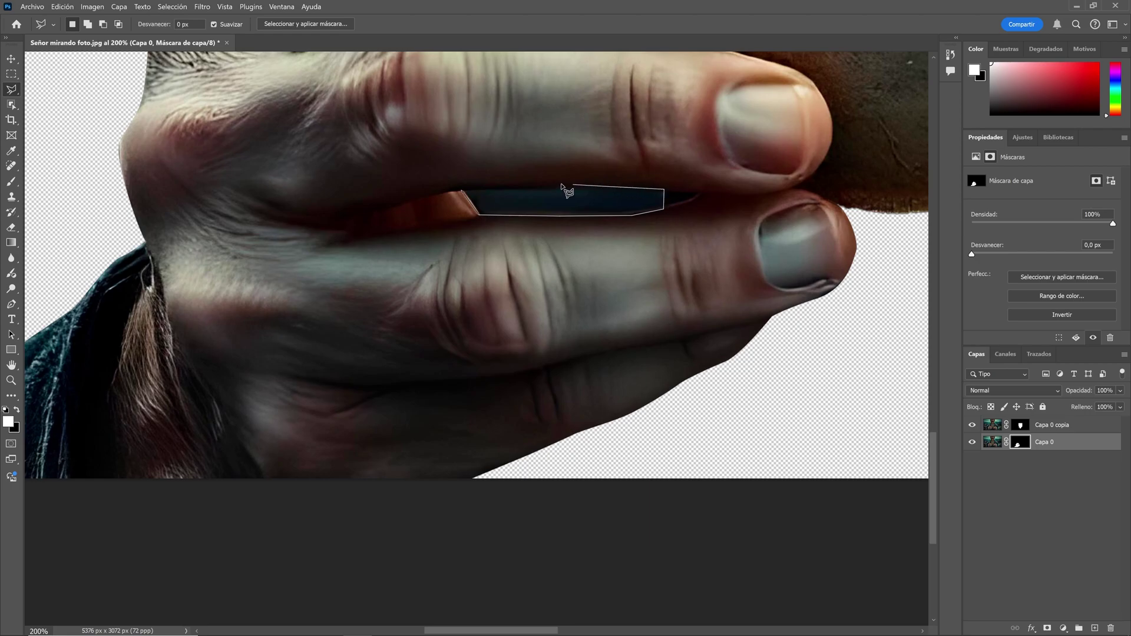
pyautogui.click(461, 192)
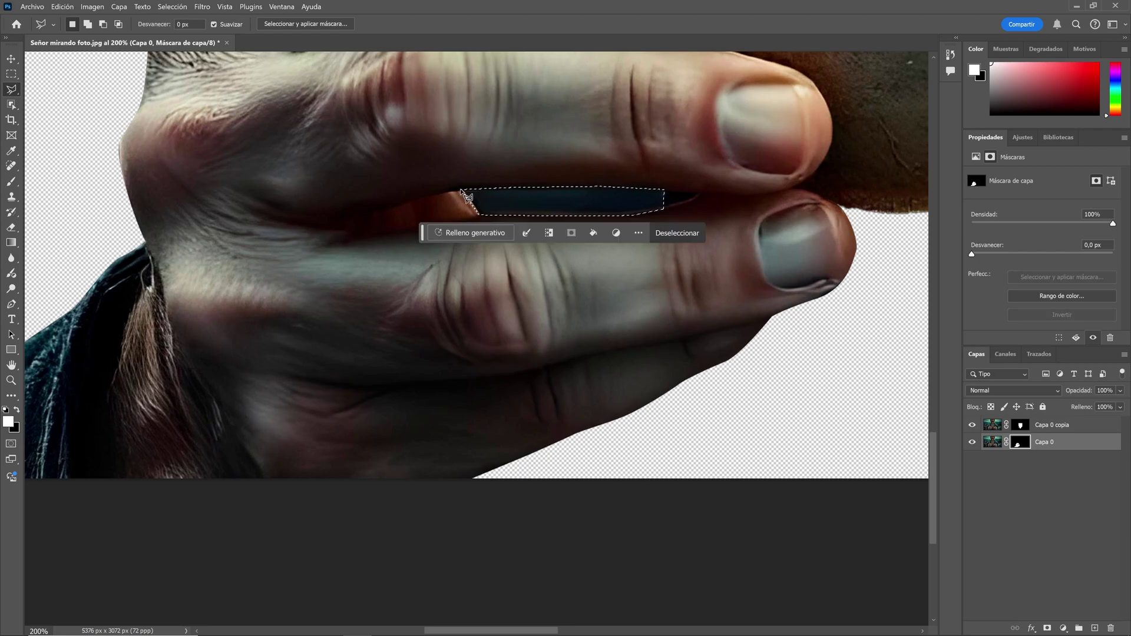
# Paint the selected gap between the fingers black on Capa 0's mask and deselect
pyautogui.click(11, 182)
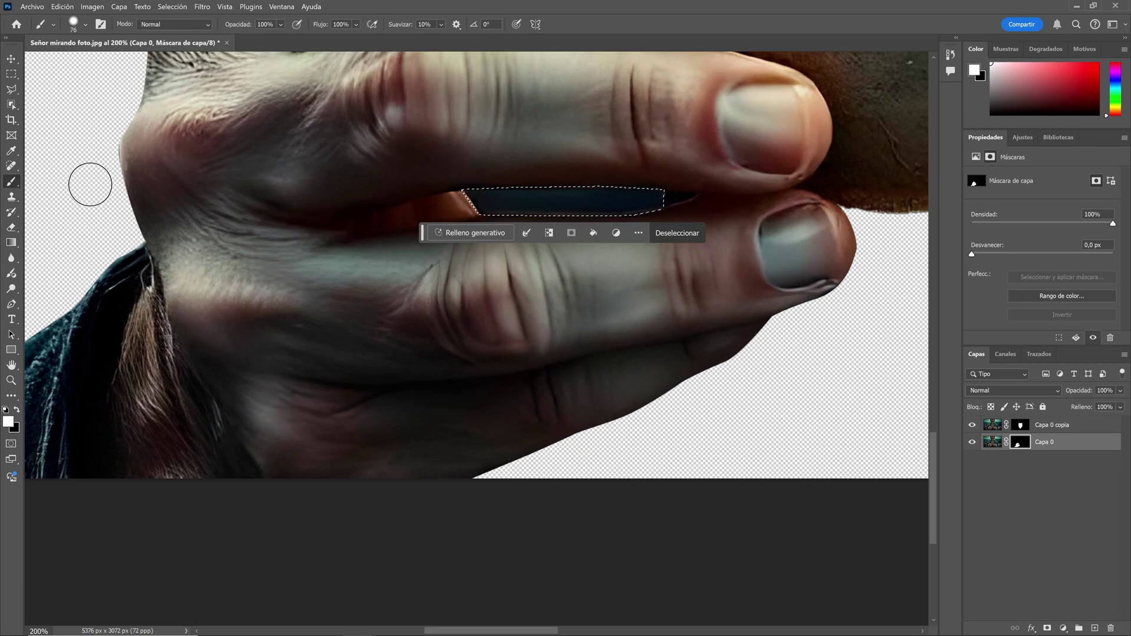
pyautogui.click(16, 410)
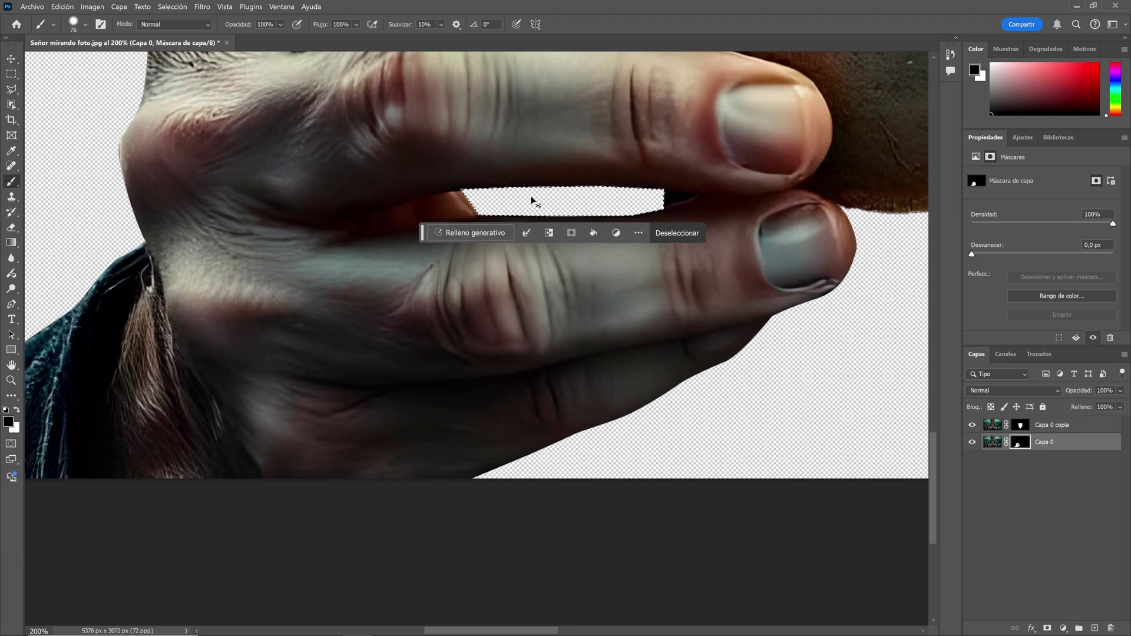
pyautogui.hotkey('ctrl', 'd')
pyautogui.hotkey('ctrl', '-')
pyautogui.hotkey('ctrl', '-')
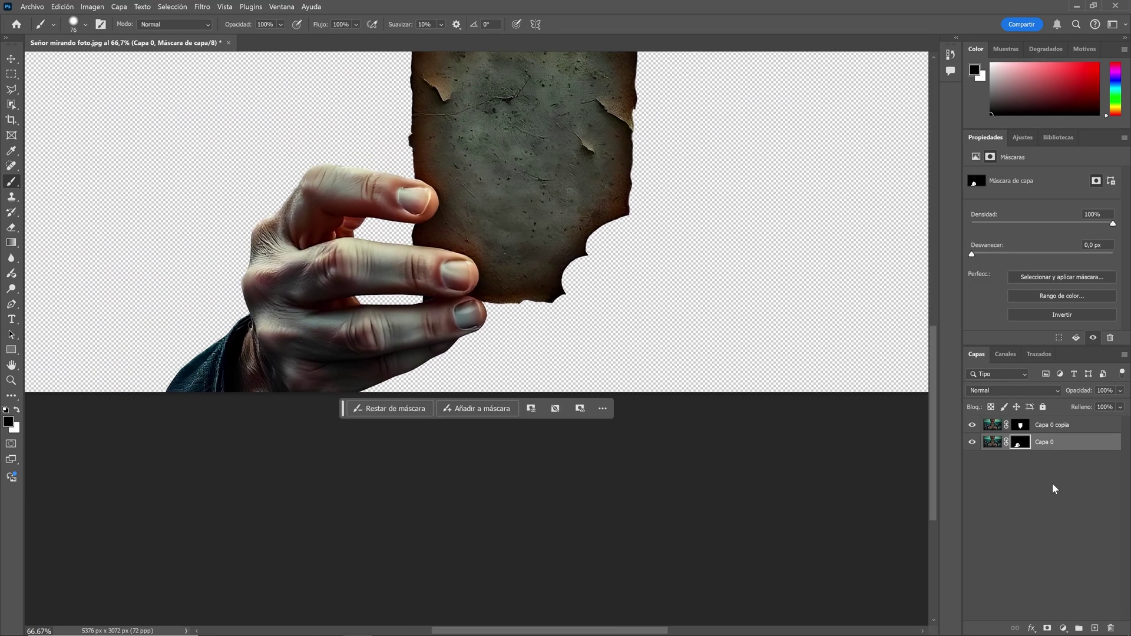
# Duplicate the masked hand layer Capa 0 and delete the layer mask from the original
pyautogui.click(1052, 445)
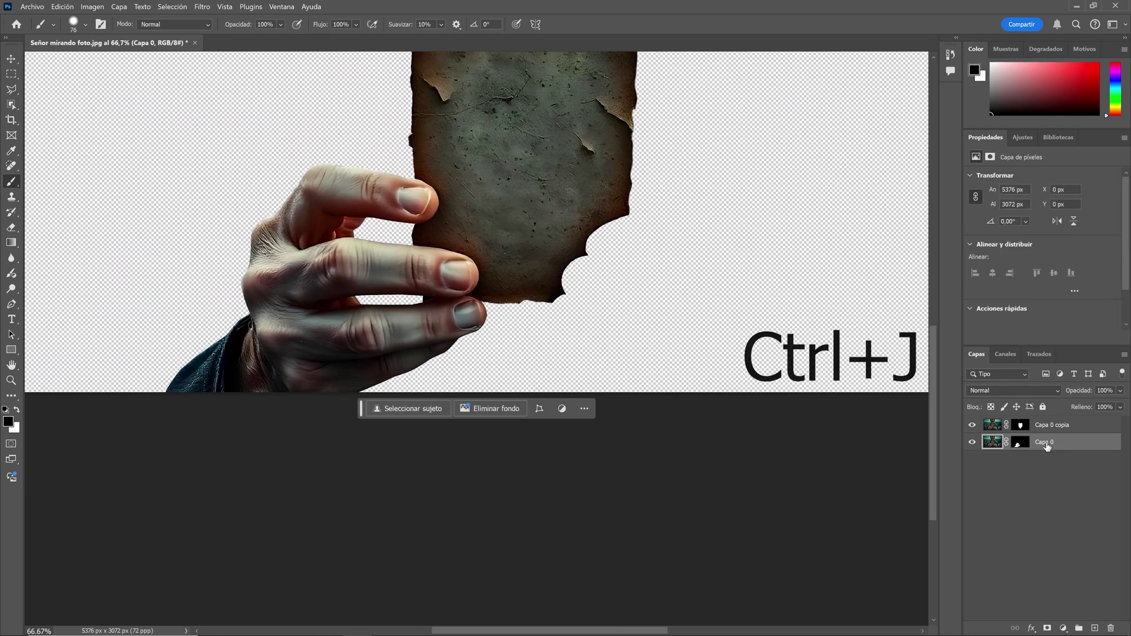
pyautogui.hotkey('ctrl', 'j')
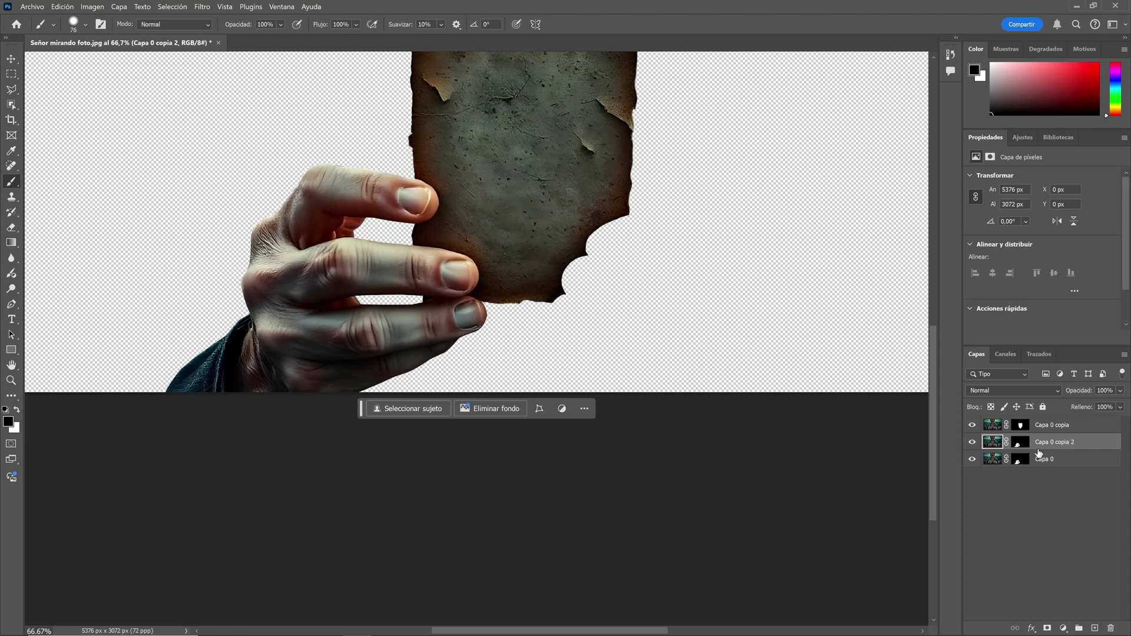
pyautogui.click(1023, 462)
pyautogui.rightClick(1023, 461)
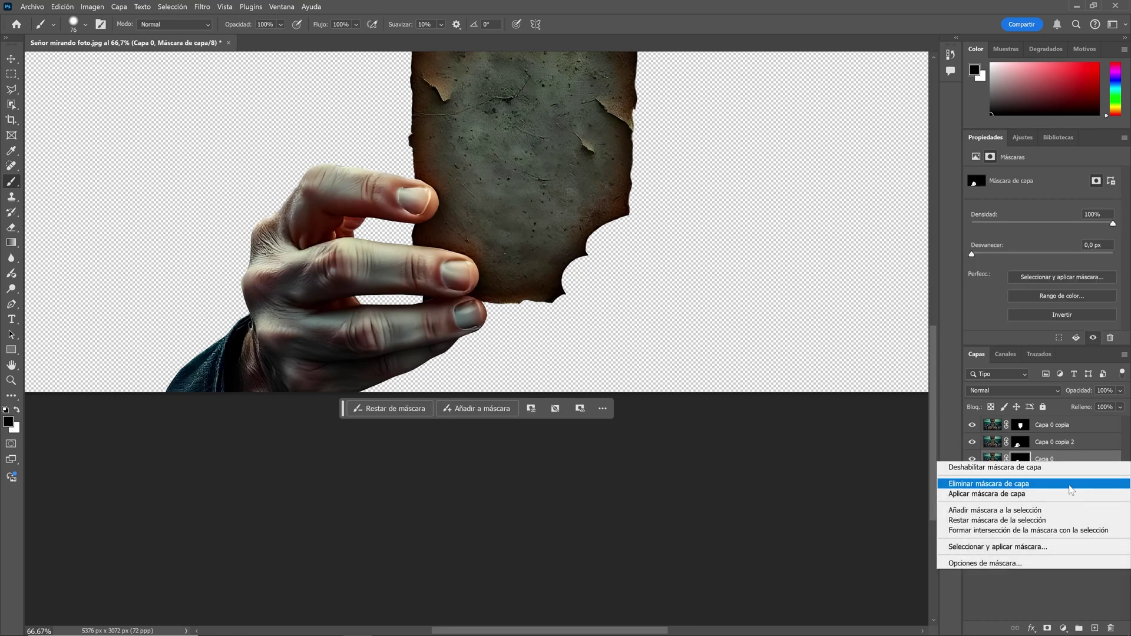
pyautogui.click(1024, 484)
# Start a pen path on Capa 0 where the other hand meets its cuff and trace the sleeve down past the image's lower edge
pyautogui.hscroll(3, 542, 225)
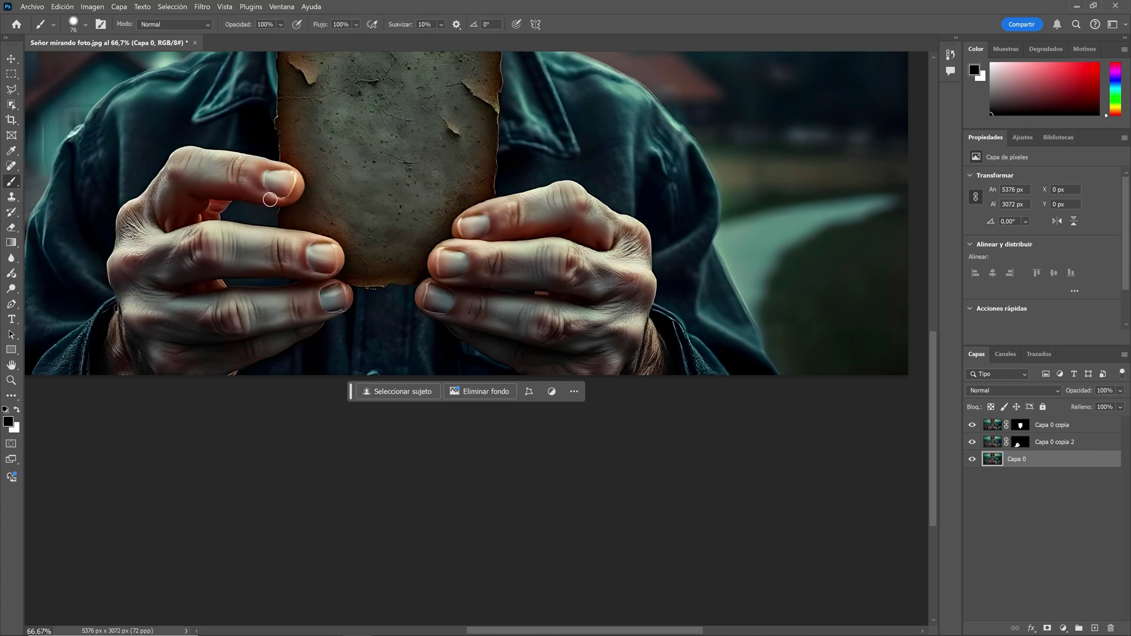
pyautogui.hotkey('ctrl', '+')
pyautogui.moveTo(295, 192); pyautogui.dragTo(492, 189)
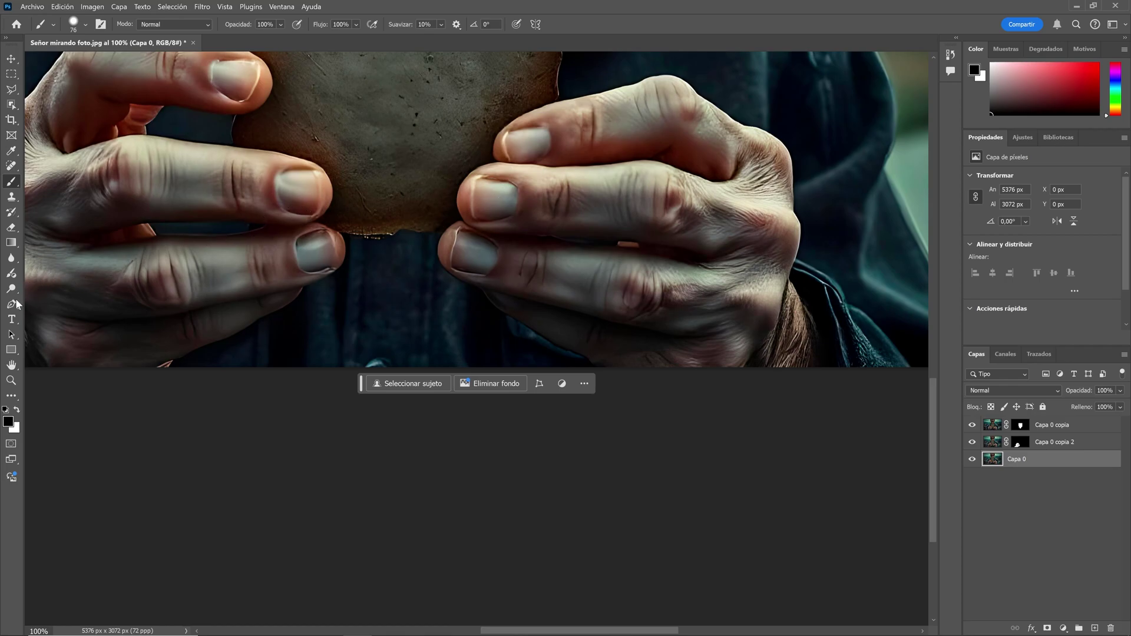
pyautogui.click(12, 304)
pyautogui.scroll(2, 516, 186)
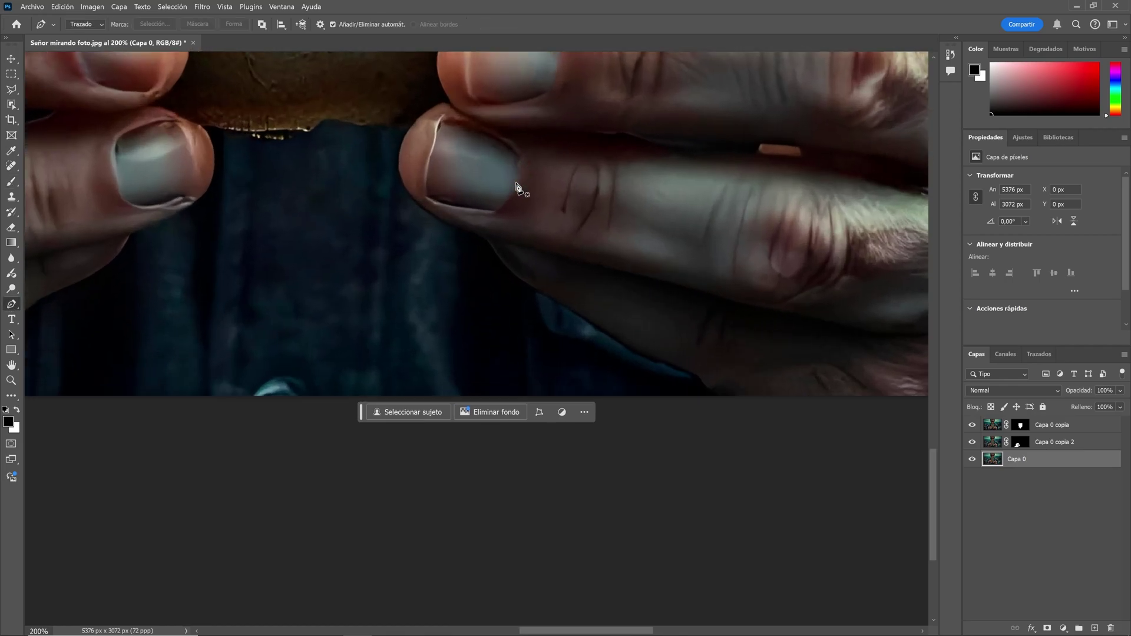
pyautogui.scroll(2, 551, 250)
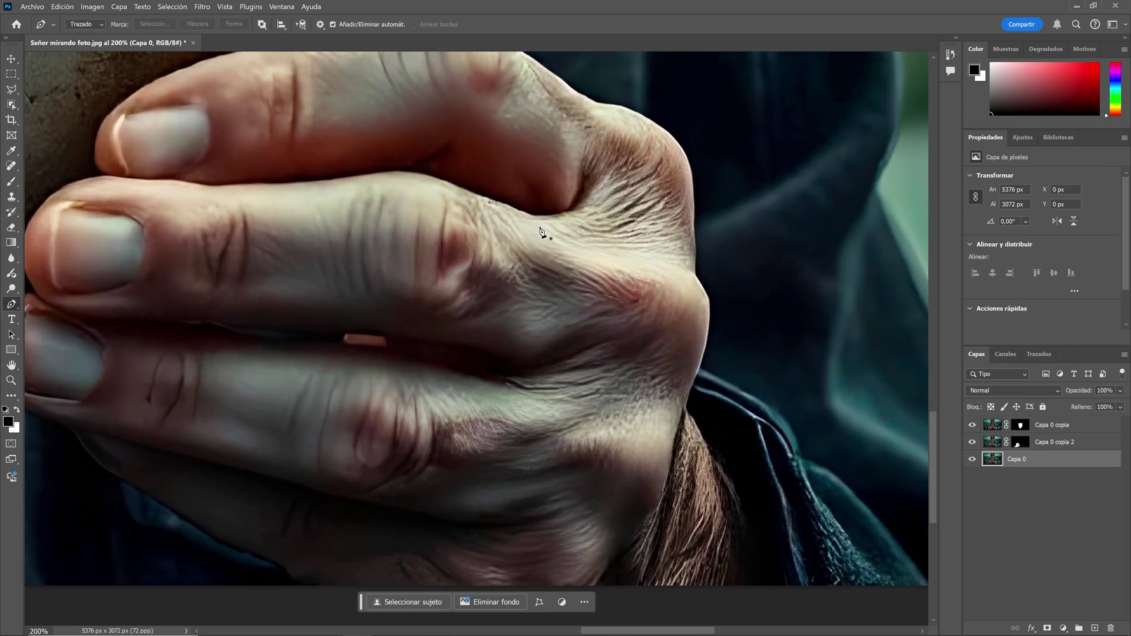
pyautogui.click(700, 375)
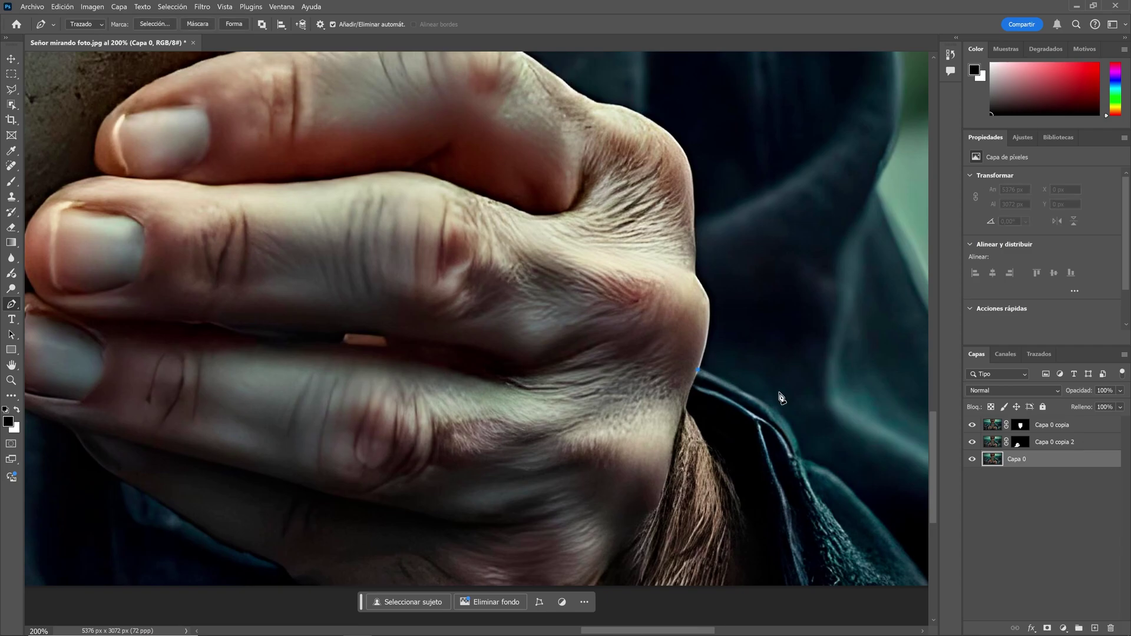
pyautogui.moveTo(777, 396); pyautogui.dragTo(697, 263)
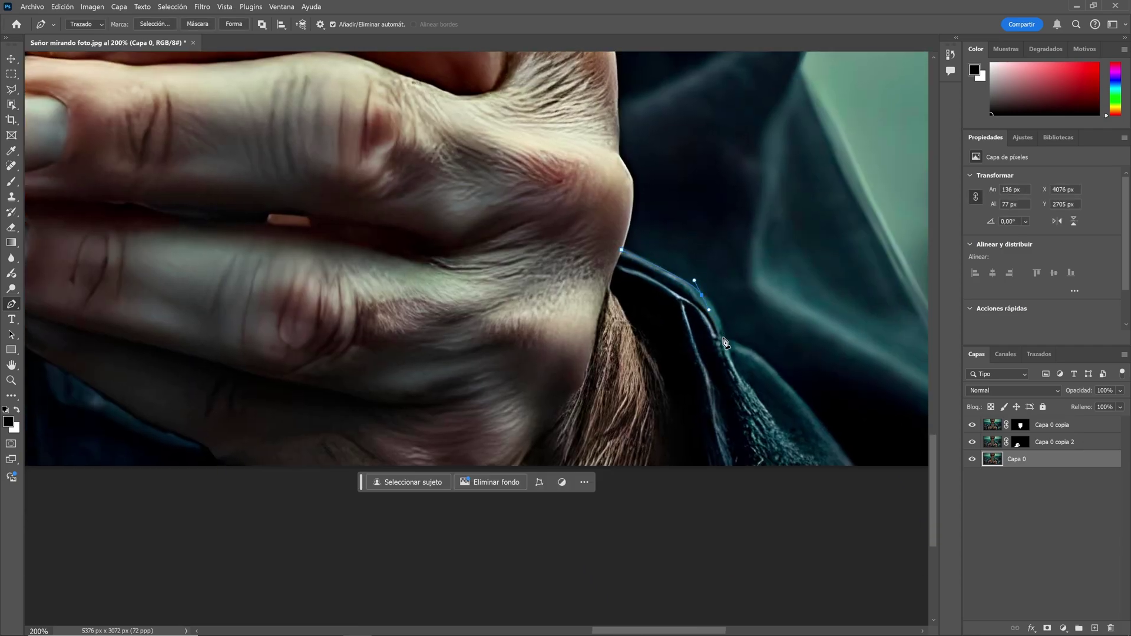
pyautogui.moveTo(720, 336); pyautogui.dragTo(777, 377)
pyautogui.moveTo(850, 461); pyautogui.dragTo(808, 361)
pyautogui.click(817, 378)
# Carry the pen path below the image and up along the little finger's lower edge to the ring fingertip
pyautogui.moveTo(223, 353); pyautogui.dragTo(651, 230)
pyautogui.click(719, 268)
pyautogui.moveTo(604, 211); pyautogui.dragTo(592, 203)
pyautogui.moveTo(519, 170); pyautogui.dragTo(633, 262)
pyautogui.moveTo(636, 256); pyautogui.dragTo(583, 216)
pyautogui.moveTo(563, 191); pyautogui.dragTo(557, 185)
pyautogui.click(519, 173)
pyautogui.click(480, 130)
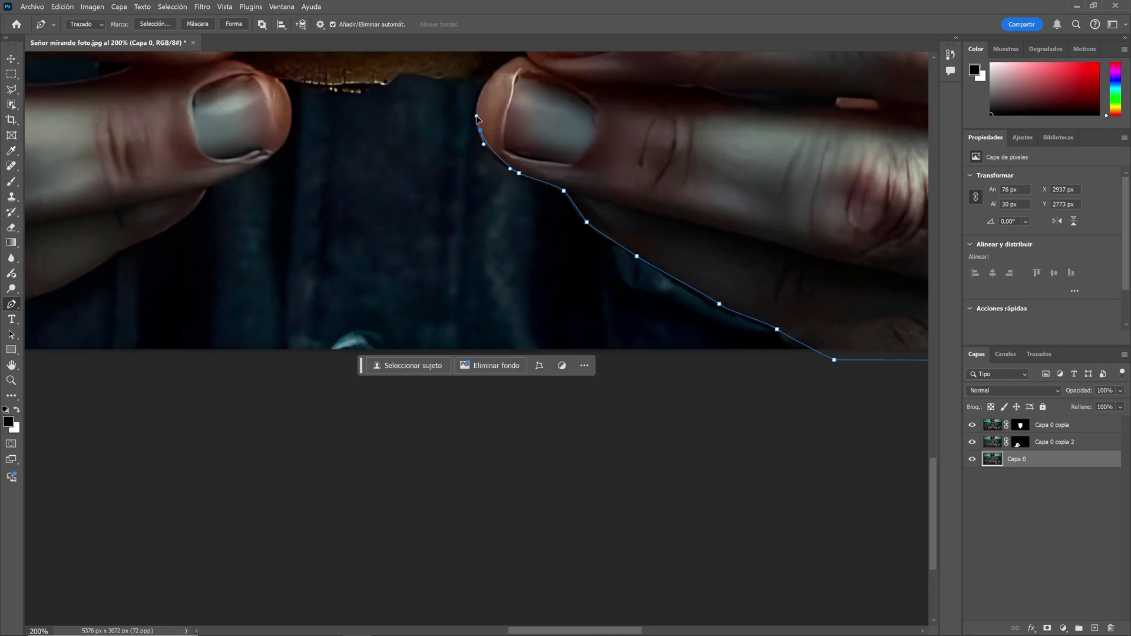
# Continue the pen path around the ring, middle and index fingertips and onto the index finger's upper edge
pyautogui.moveTo(480, 130); pyautogui.dragTo(488, 240)
pyautogui.click(490, 79)
pyautogui.click(527, 57)
pyautogui.moveTo(529, 118); pyautogui.dragTo(544, 192)
pyautogui.moveTo(572, 162); pyautogui.dragTo(591, 155)
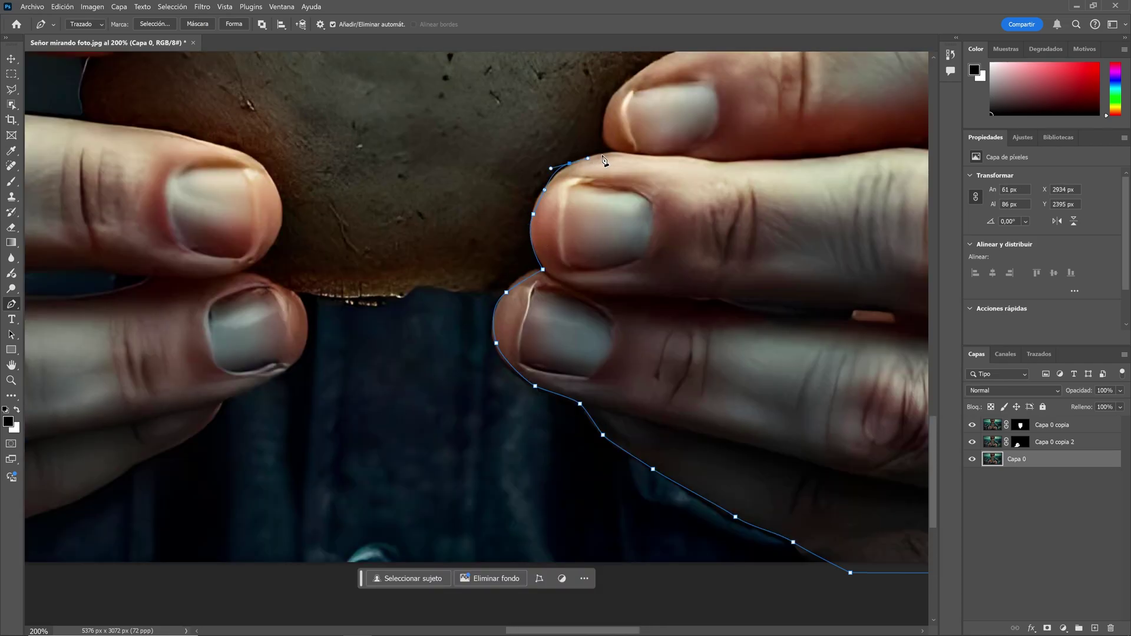
pyautogui.click(616, 151)
pyautogui.moveTo(622, 115); pyautogui.dragTo(598, 191)
pyautogui.moveTo(654, 157); pyautogui.dragTo(451, 254)
pyautogui.moveTo(513, 235); pyautogui.dragTo(526, 236)
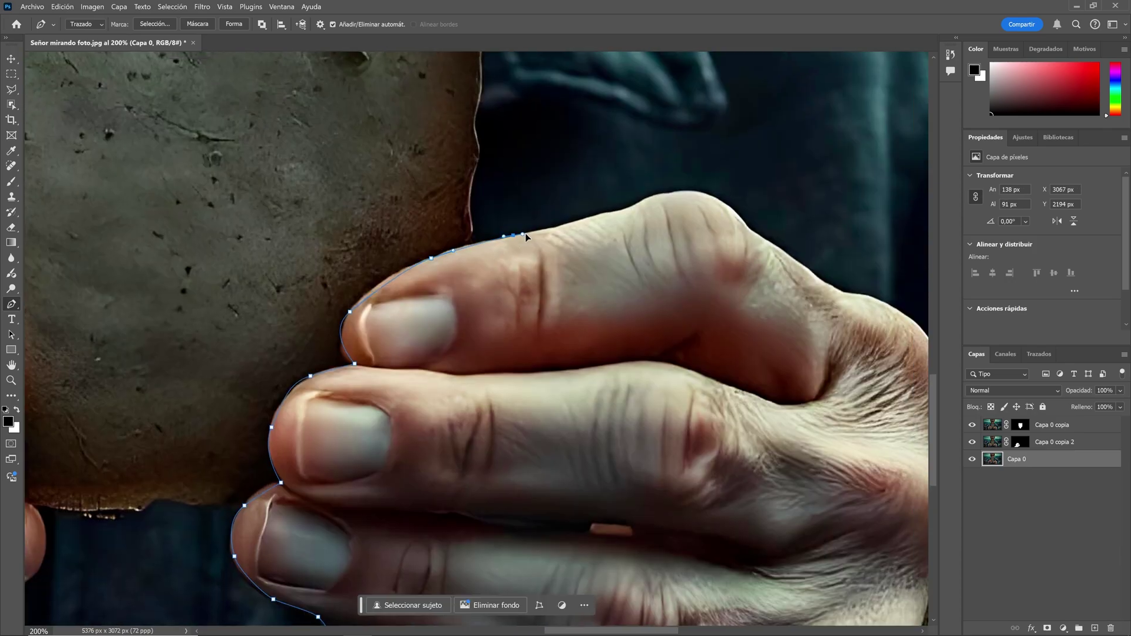
# Carry the pen path over the knuckles and down the back of the hand, closing it at the cuff
pyautogui.moveTo(647, 201); pyautogui.dragTo(654, 198)
pyautogui.moveTo(695, 193); pyautogui.dragTo(589, 165)
pyautogui.moveTo(620, 189); pyautogui.dragTo(663, 220)
pyautogui.moveTo(691, 244); pyautogui.dragTo(730, 261)
pyautogui.moveTo(769, 275); pyautogui.dragTo(779, 280)
pyautogui.moveTo(698, 225); pyautogui.dragTo(580, 136)
pyautogui.moveTo(706, 277); pyautogui.dragTo(657, 139)
pyautogui.click(629, 80)
pyautogui.click(633, 137)
pyautogui.click(635, 183)
pyautogui.moveTo(647, 212); pyautogui.dragTo(645, 263)
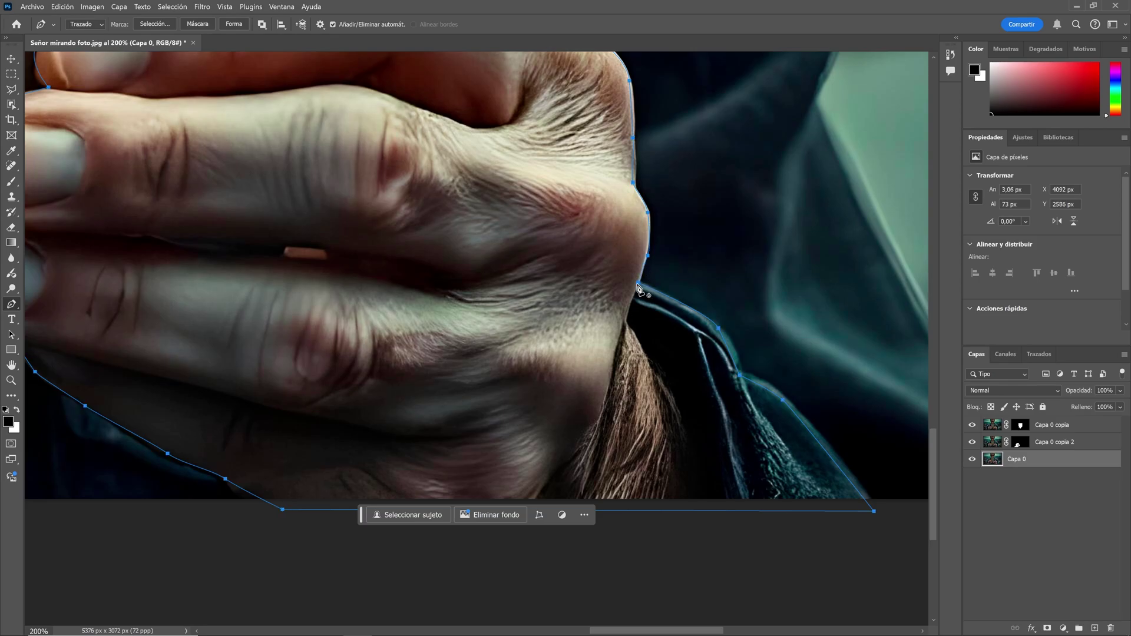
pyautogui.click(638, 284)
# Convert the closed path to a new selection with 0 px feather and apply it as Capa 0's layer mask
pyautogui.rightClick(640, 287)
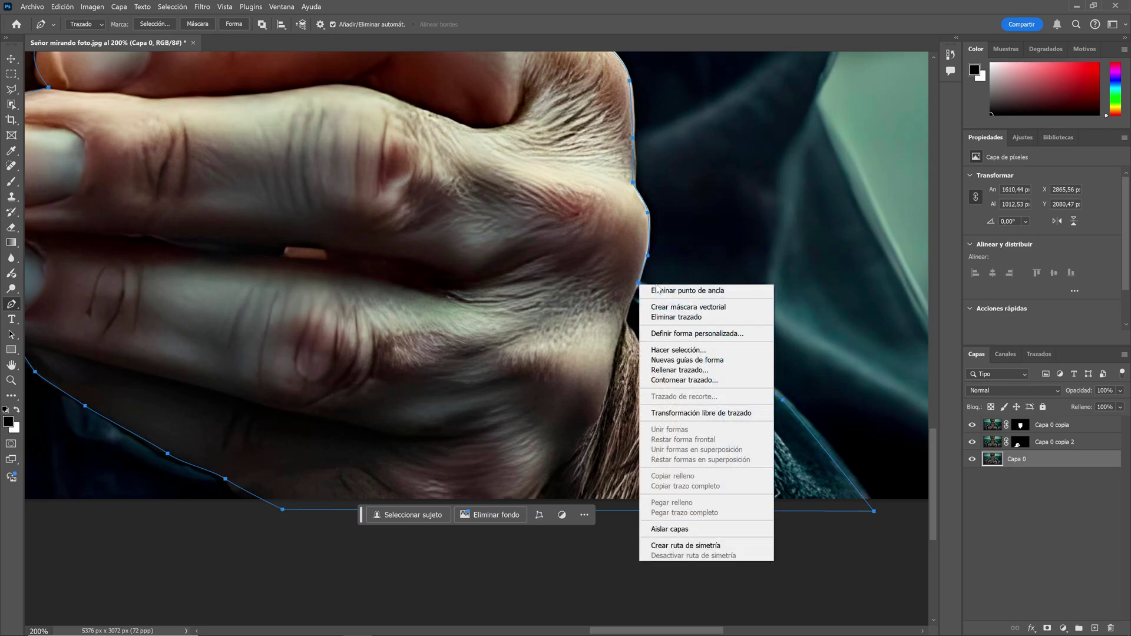
pyautogui.click(681, 348)
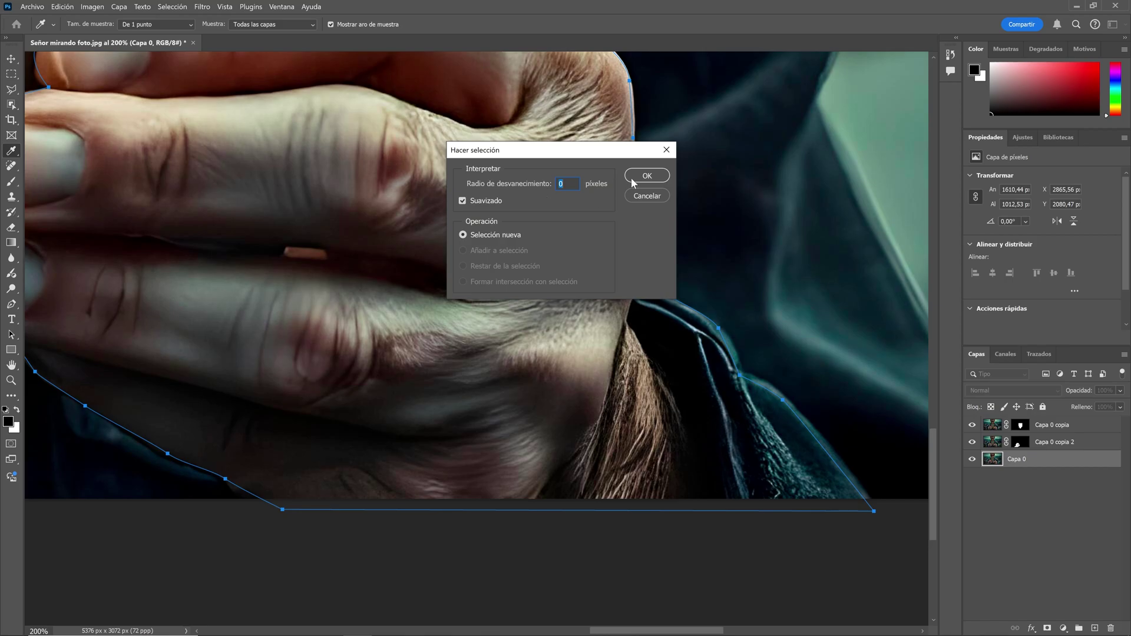
pyautogui.click(647, 176)
pyautogui.hotkey('ctrl', '-')
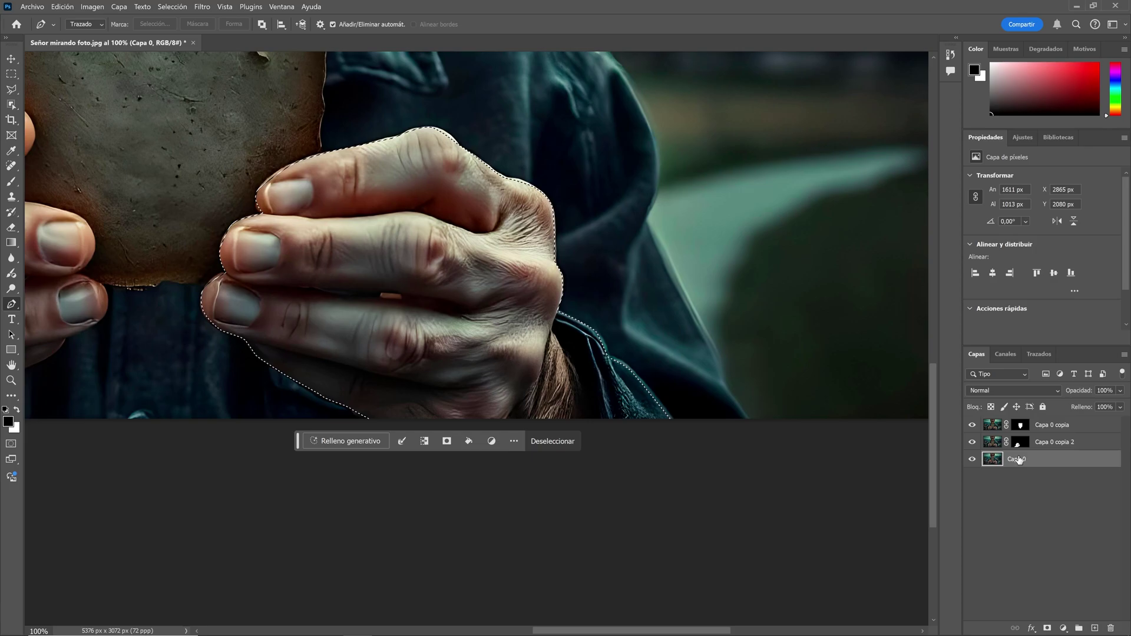
pyautogui.click(1047, 628)
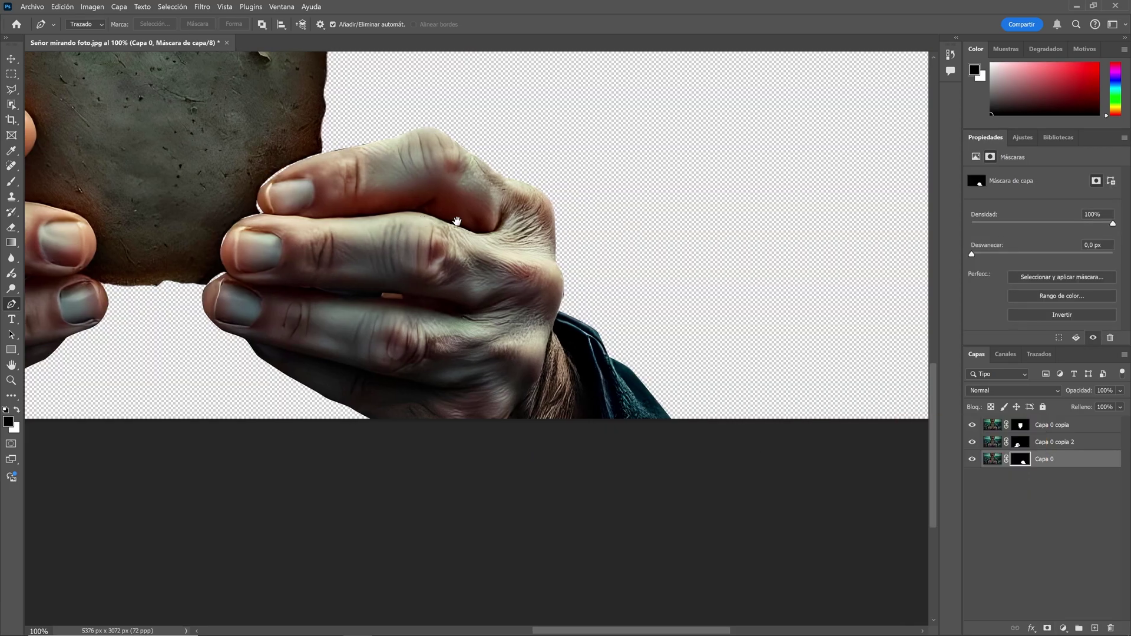
# Brush white on Capa 0's mask along the fingertips to fill the gaps against the paper, undoing any spill onto the jacket
pyautogui.moveTo(283, 178); pyautogui.dragTo(436, 187)
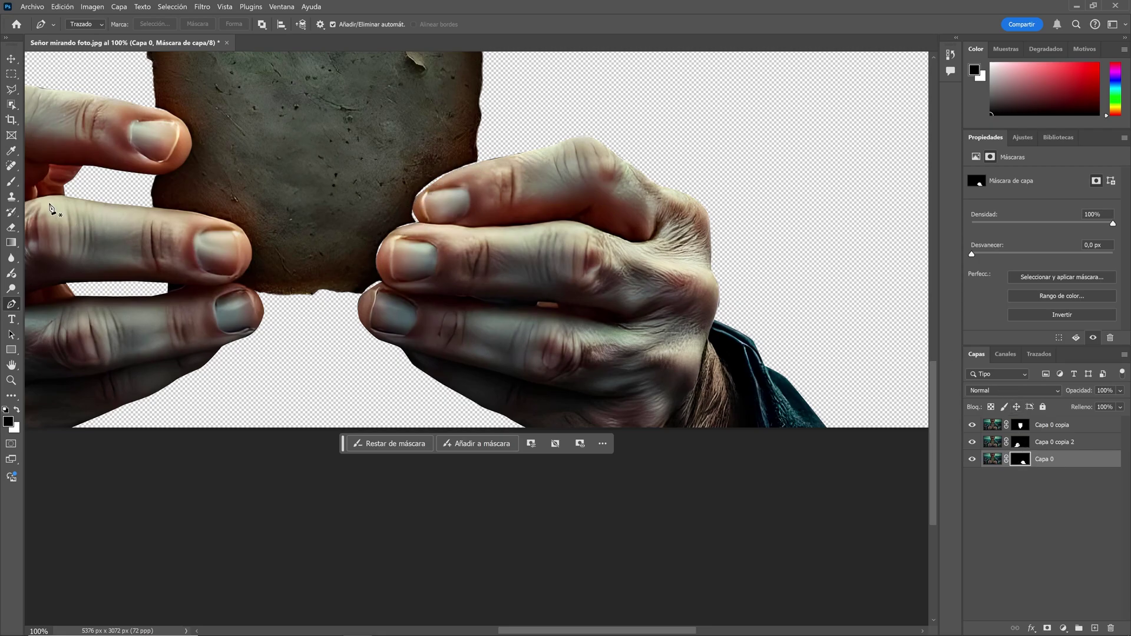
pyautogui.click(11, 181)
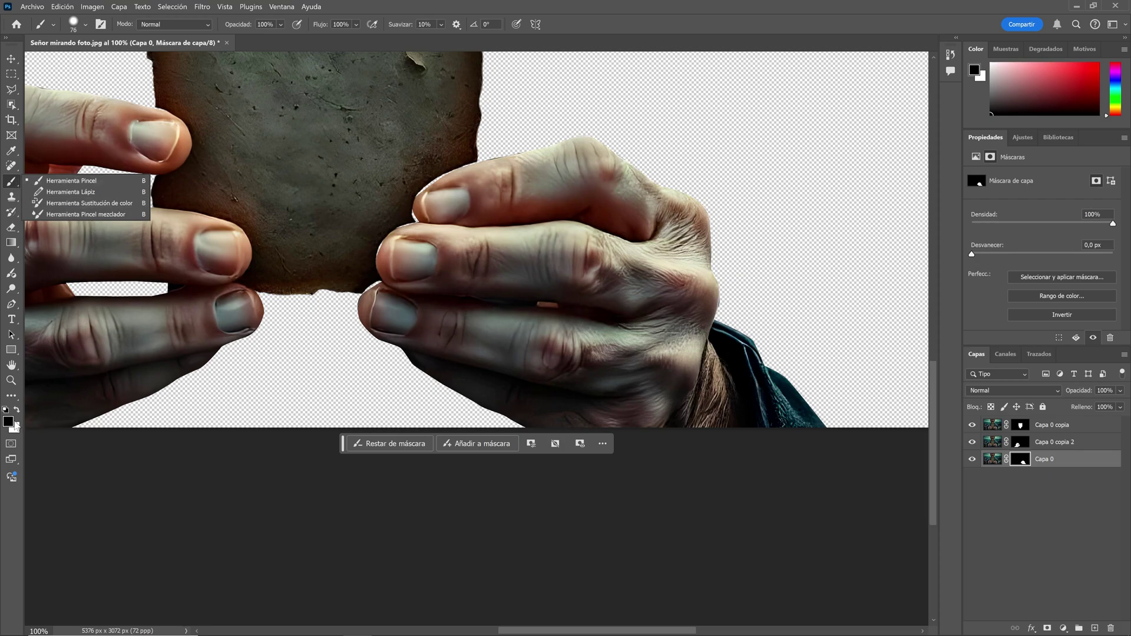
pyautogui.click(409, 201)
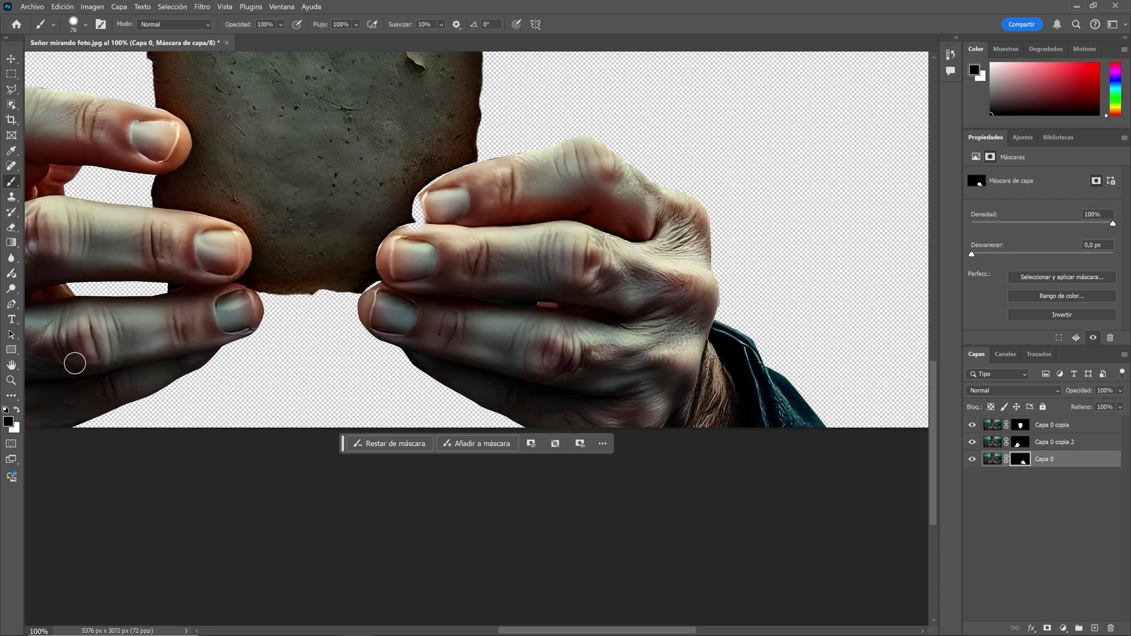
pyautogui.click(17, 410)
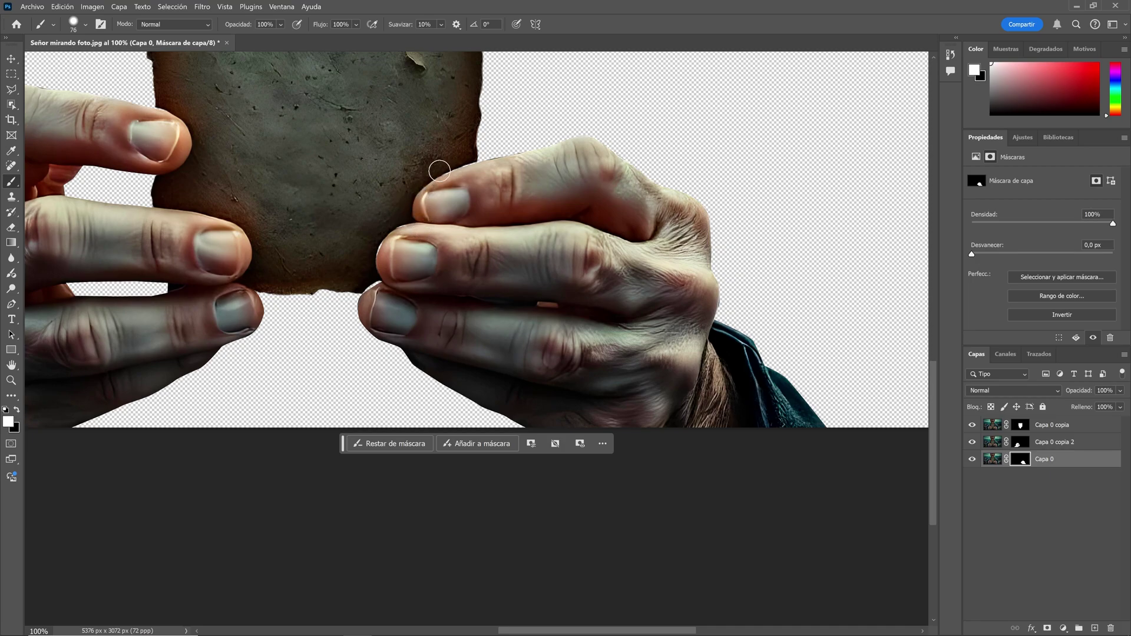
pyautogui.hotkey('ctrl', '+')
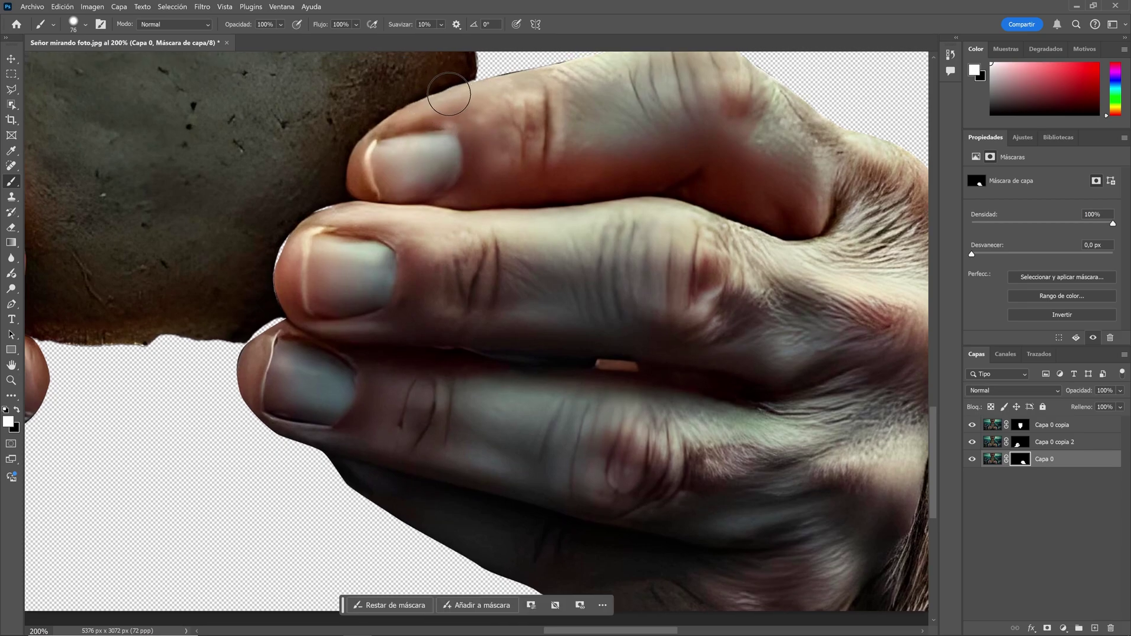
pyautogui.moveTo(447, 91); pyautogui.dragTo(455, 154)
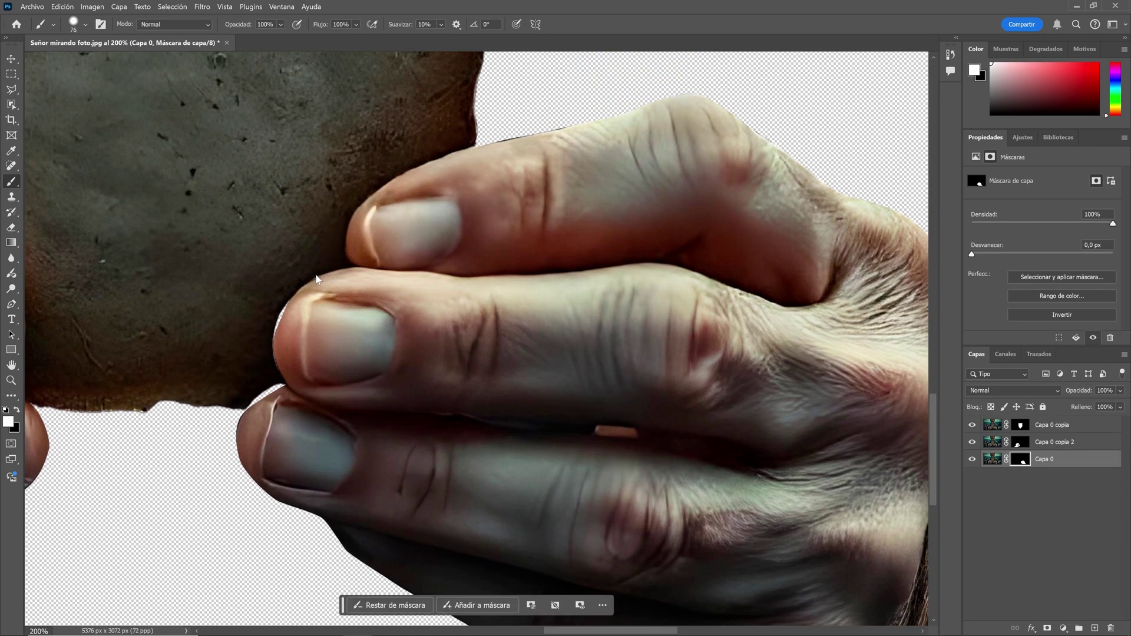
pyautogui.moveTo(284, 326)
pyautogui.mouseDown()
pyautogui.moveTo(293, 368)
pyautogui.moveTo(266, 403)
pyautogui.moveTo(260, 384)
pyautogui.moveTo(134, 506)
pyautogui.moveTo(186, 469)
pyautogui.mouseUp()
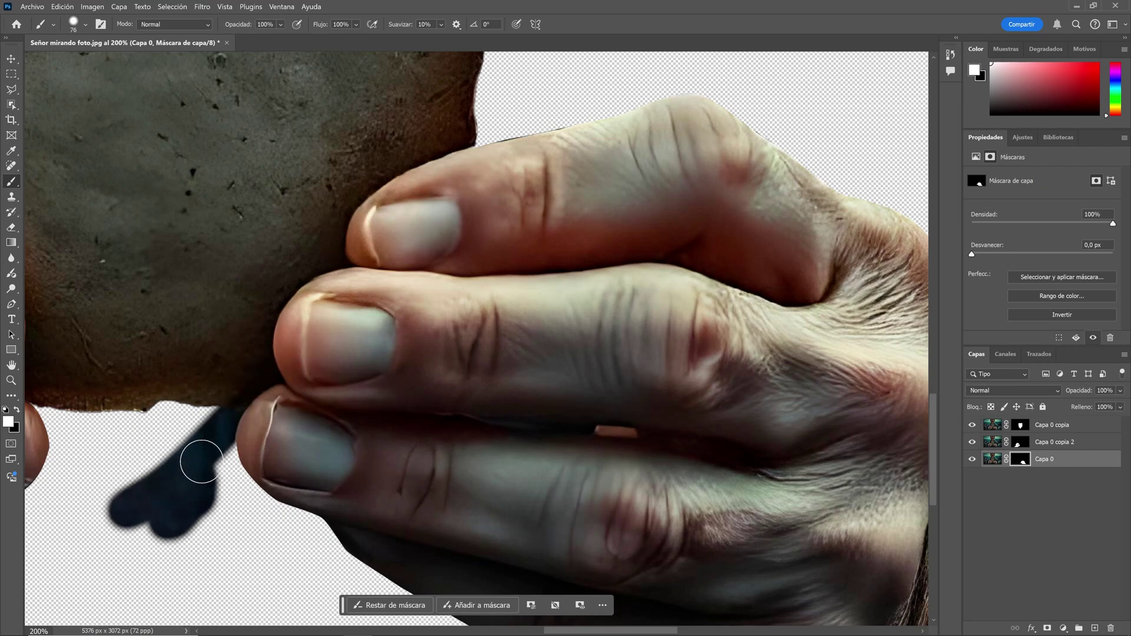
pyautogui.hotkey('ctrl', 'z')
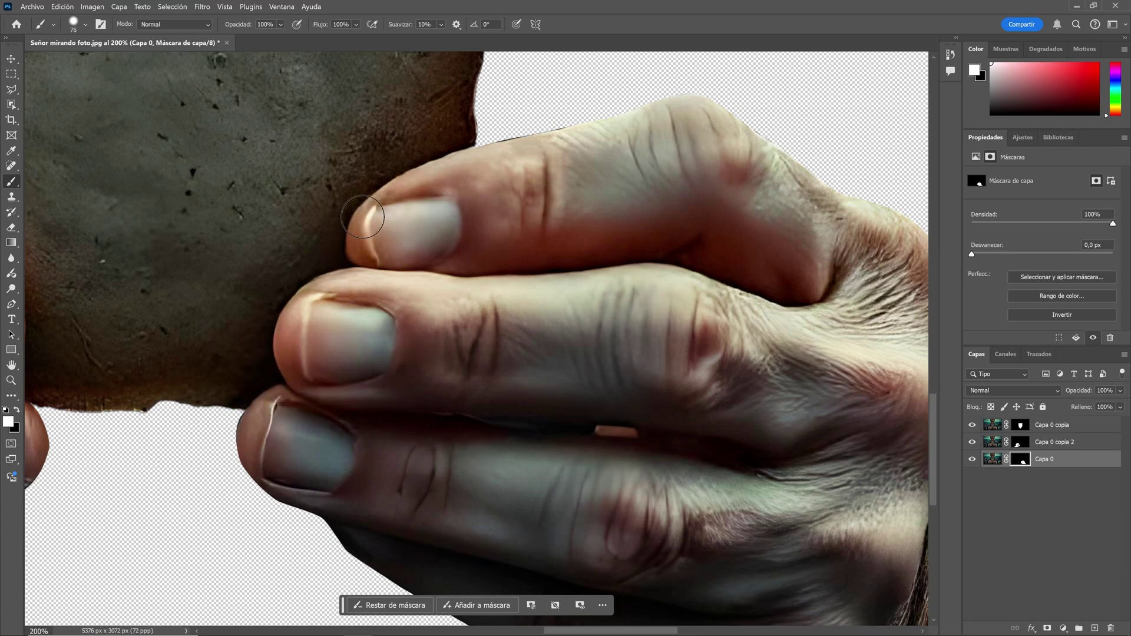
pyautogui.moveTo(428, 173); pyautogui.dragTo(334, 221)
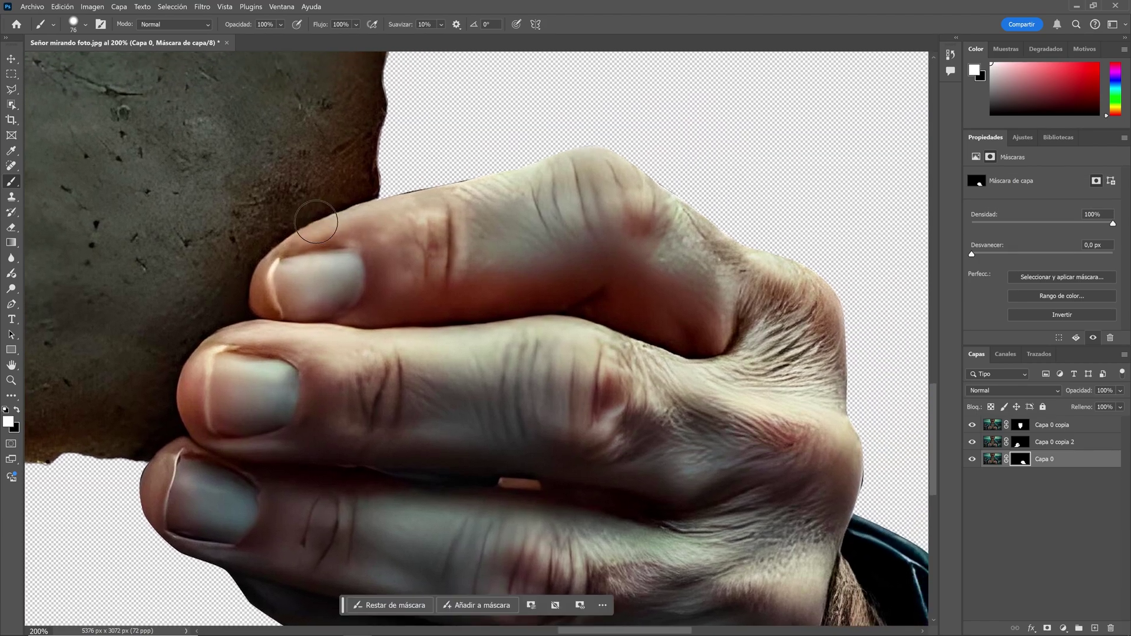
# Duplicate the masked Capa 0 layer and hide the original
pyautogui.hotkey('ctrl', '-')
pyautogui.hotkey('ctrl', '-')
pyautogui.hotkey('ctrl', '-')
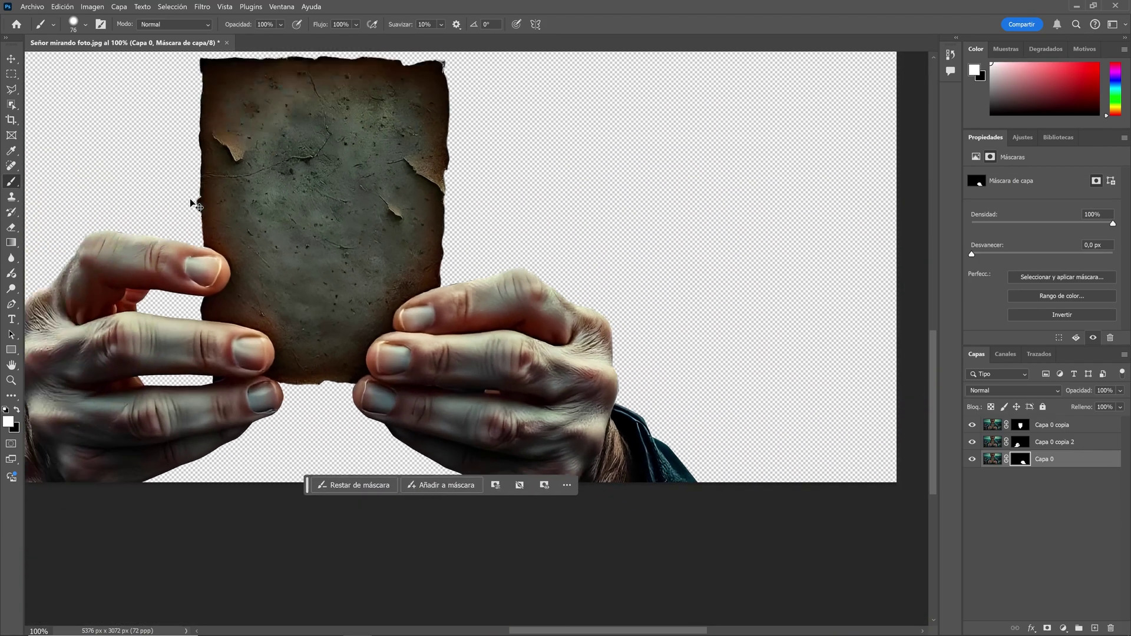
pyautogui.moveTo(329, 198); pyautogui.dragTo(409, 162)
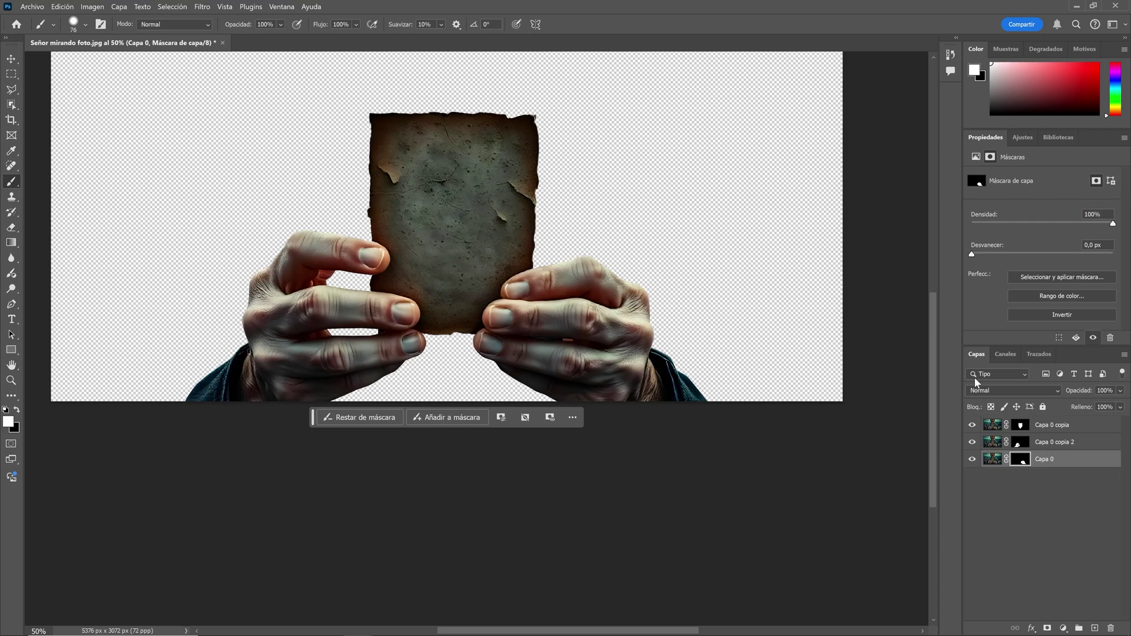
pyautogui.hotkey('ctrl', '2')
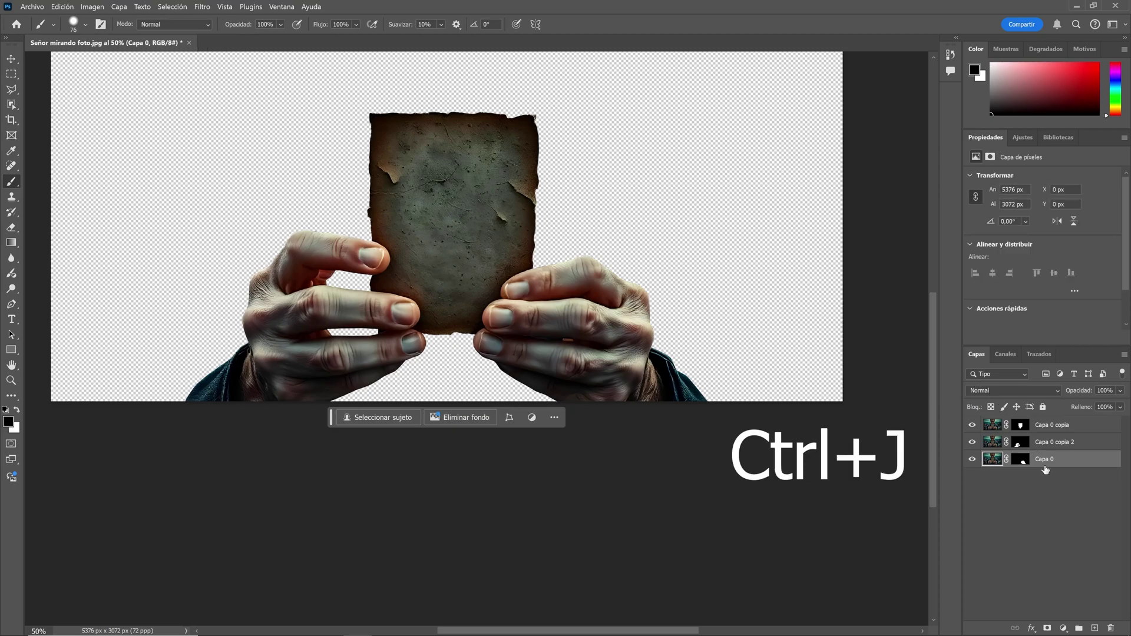
pyautogui.hotkey('ctrl', 'j')
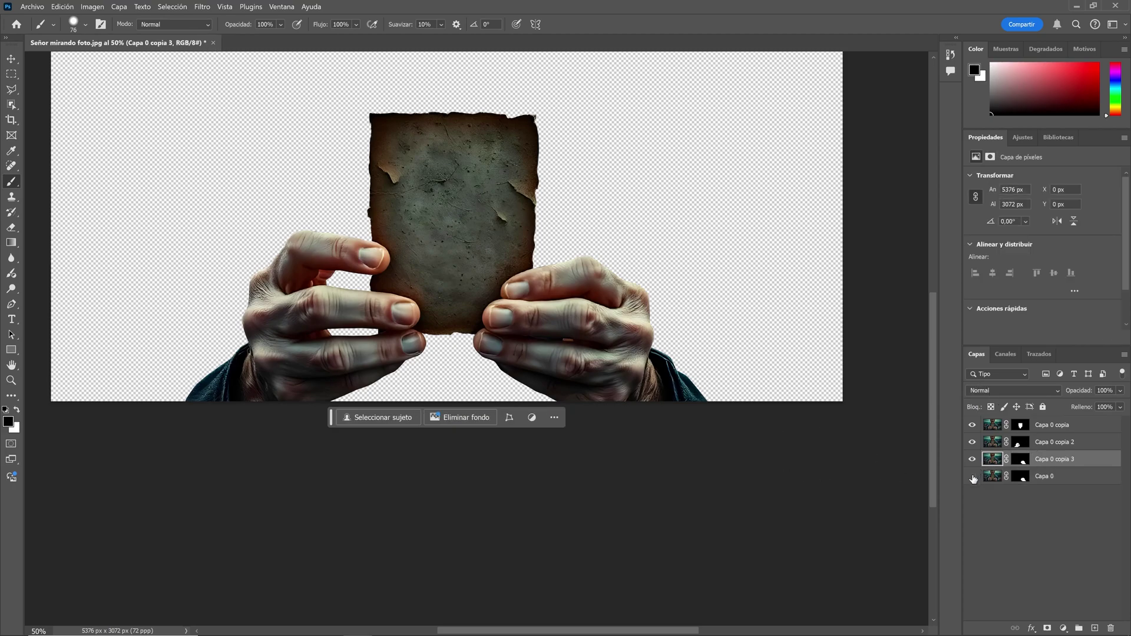
# Merge the three masked copies of Capa 0 into one layer and rename it "manos y foto"
pyautogui.keyDown('shift'); pyautogui.click(1052, 426); pyautogui.keyUp('shift')
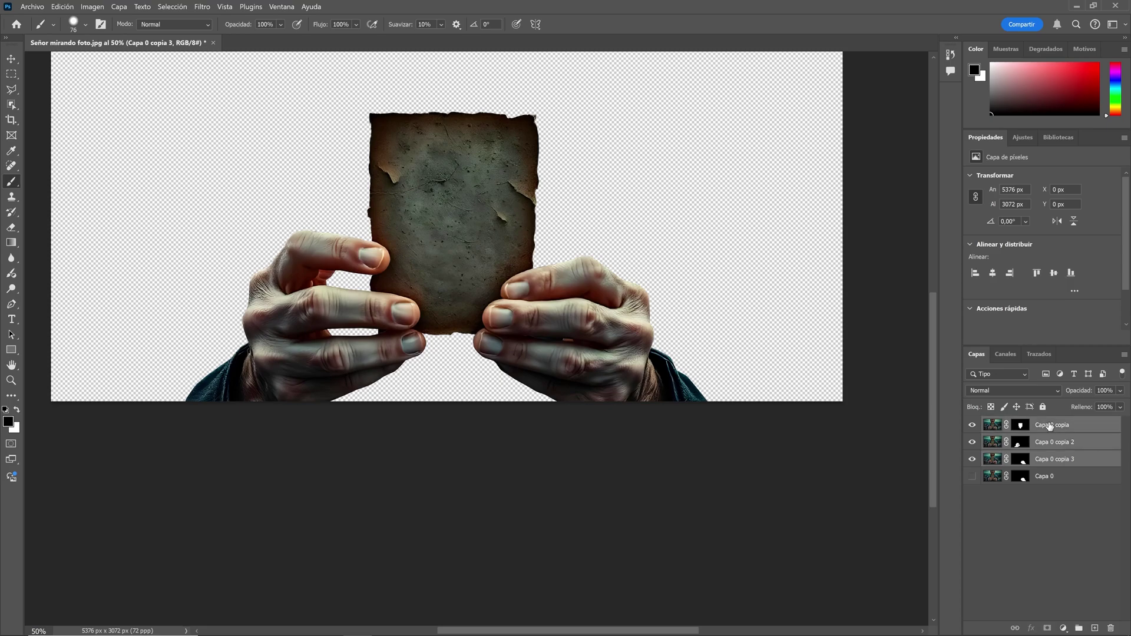
pyautogui.rightClick(1048, 422)
pyautogui.click(996, 251)
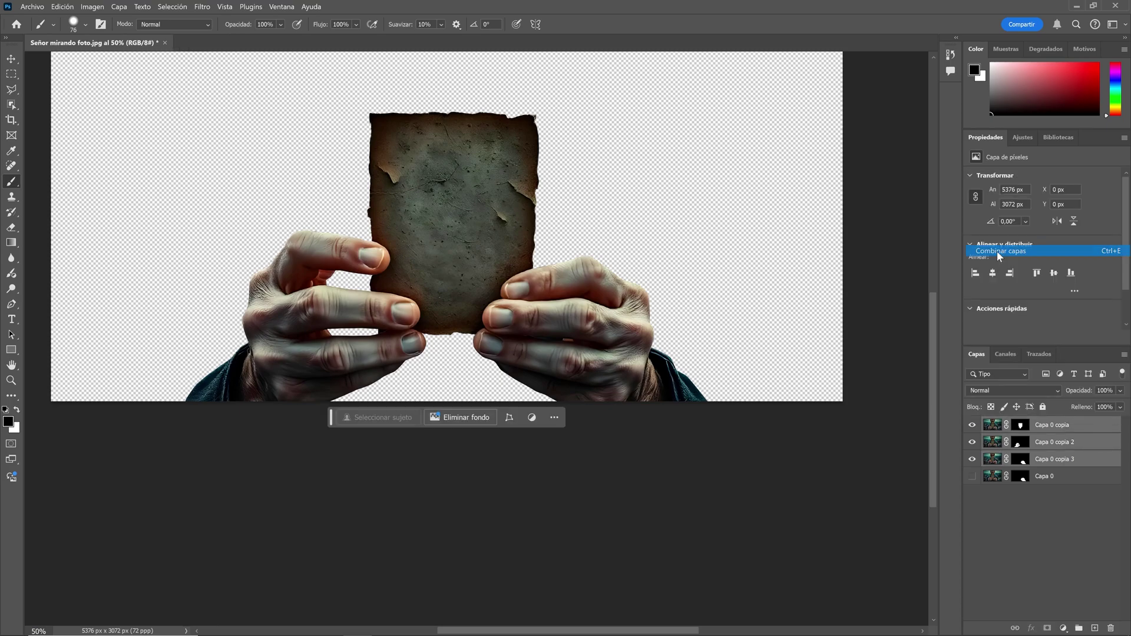
pyautogui.doubleClick(1024, 424)
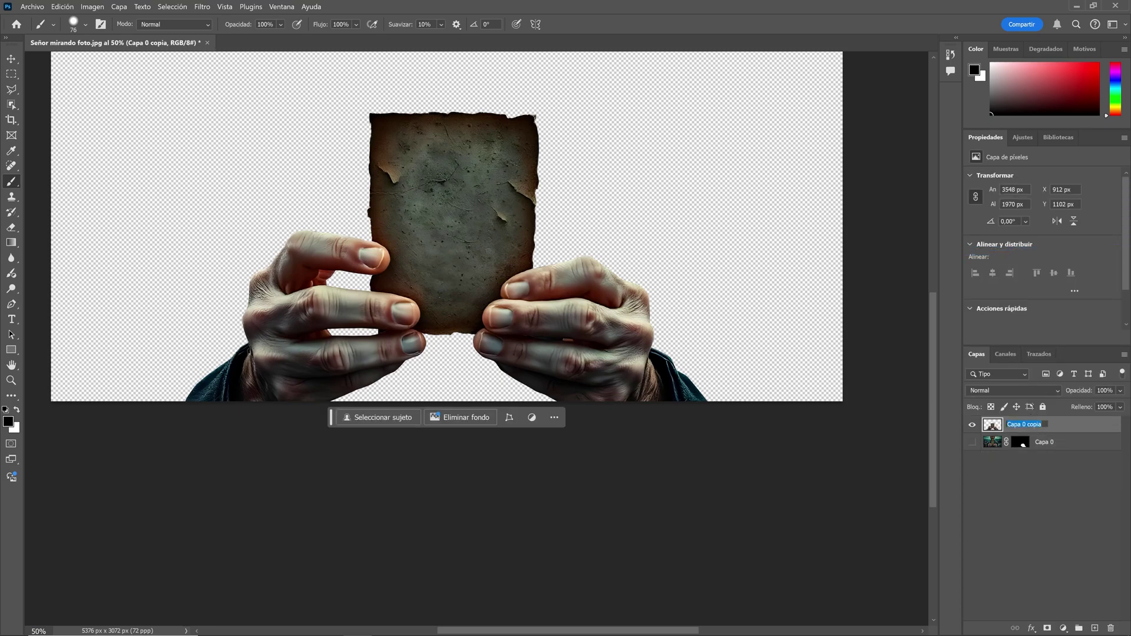
pyautogui.write('manos y foto')
# Show Capa 0 again and delete its layer mask
pyautogui.click(1025, 469)
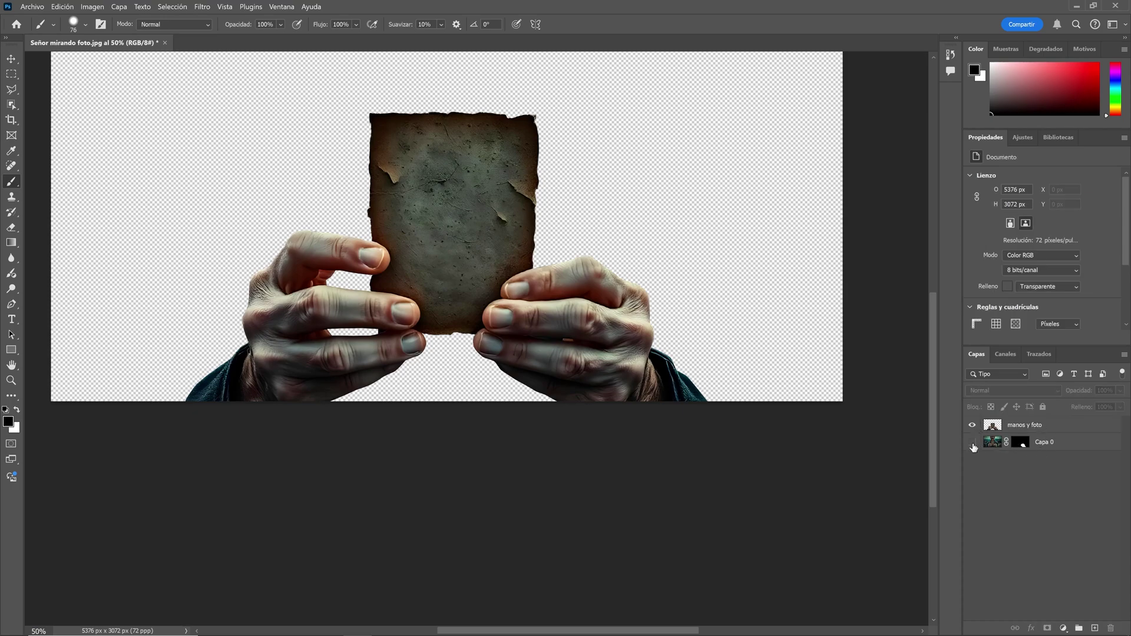
pyautogui.click(1022, 443)
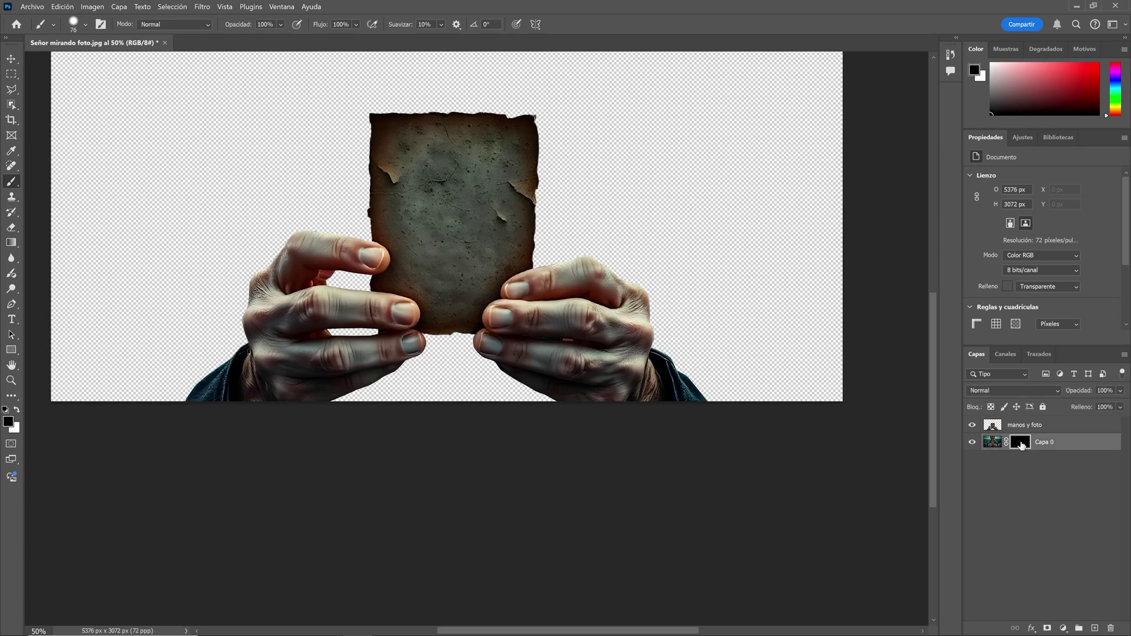
pyautogui.rightClick(1022, 444)
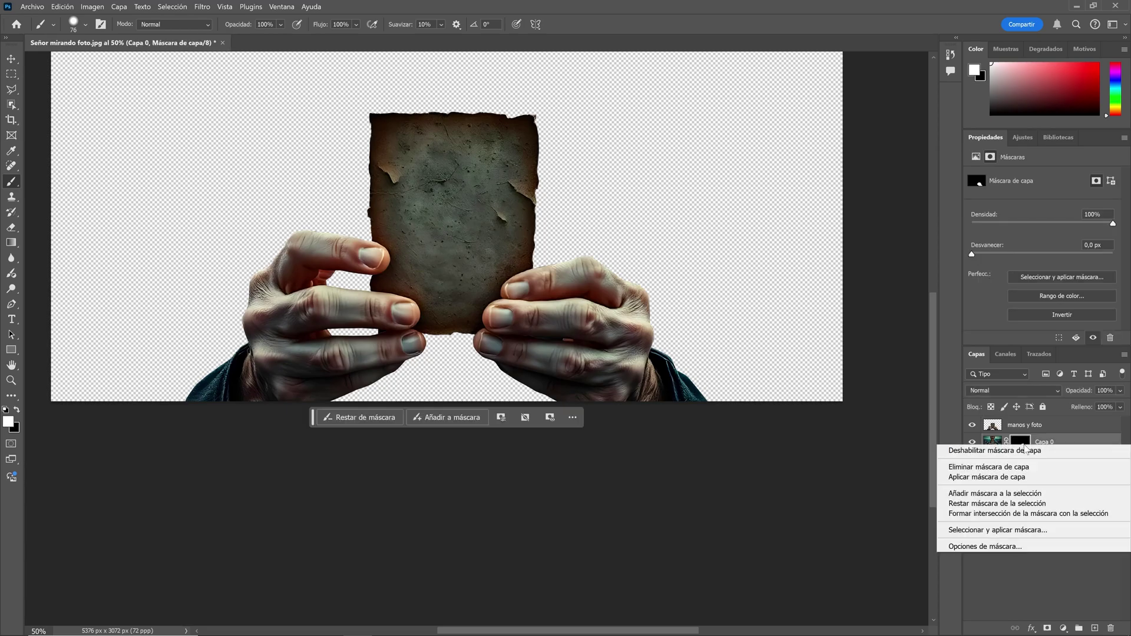
pyautogui.click(993, 468)
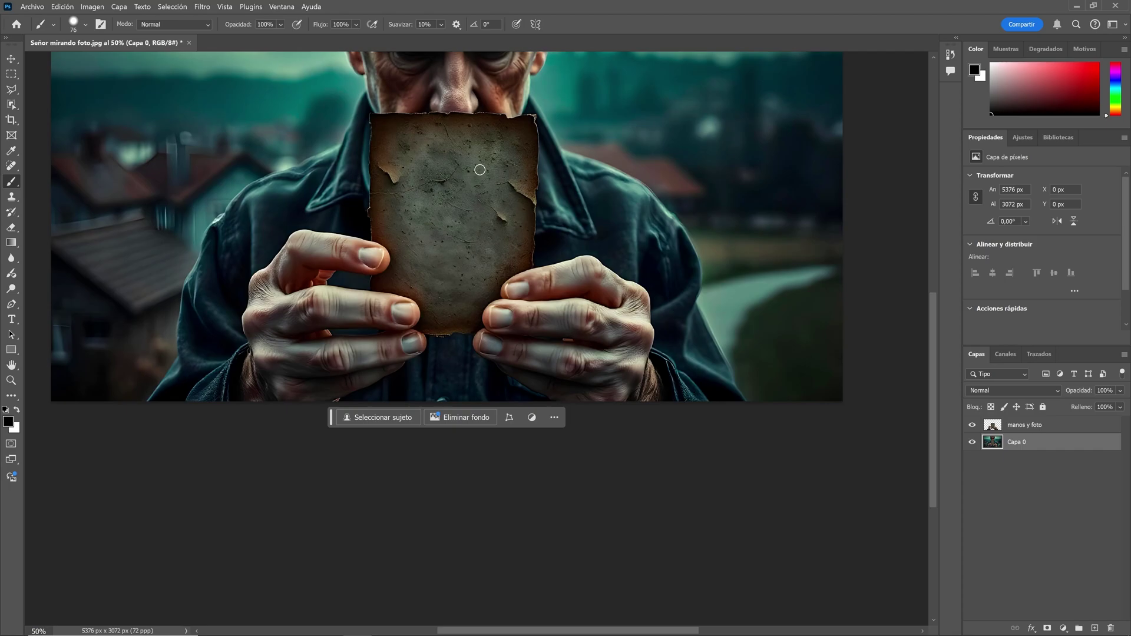
# Move the manos y foto layer aside to check the cutout, and return it to its original position
pyautogui.moveTo(598, 178); pyautogui.dragTo(595, 282)
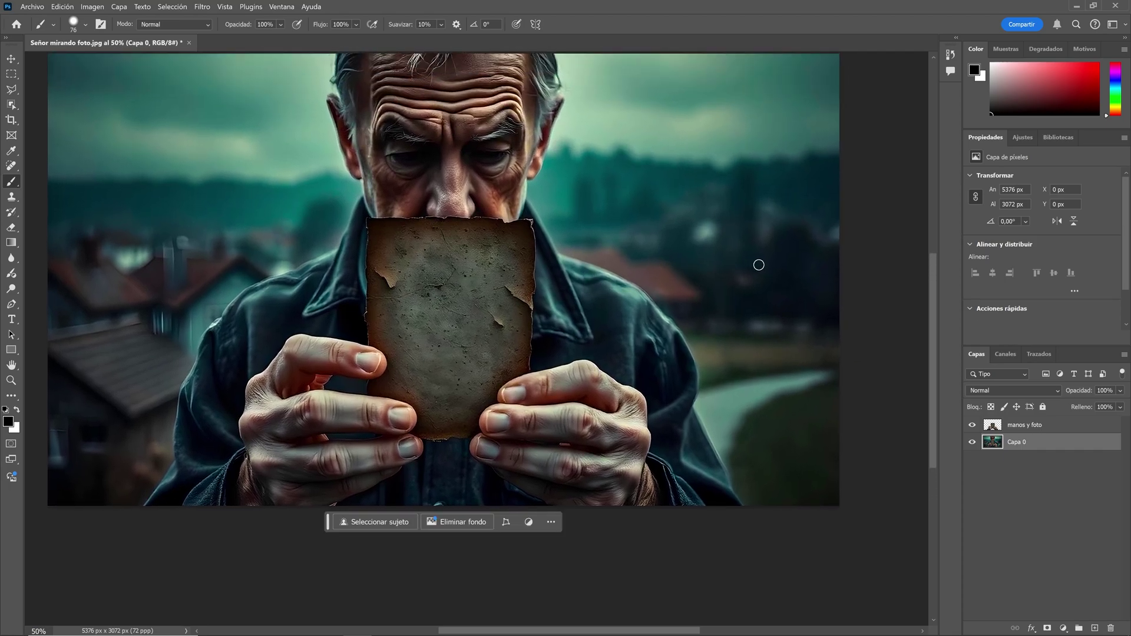
pyautogui.click(1013, 426)
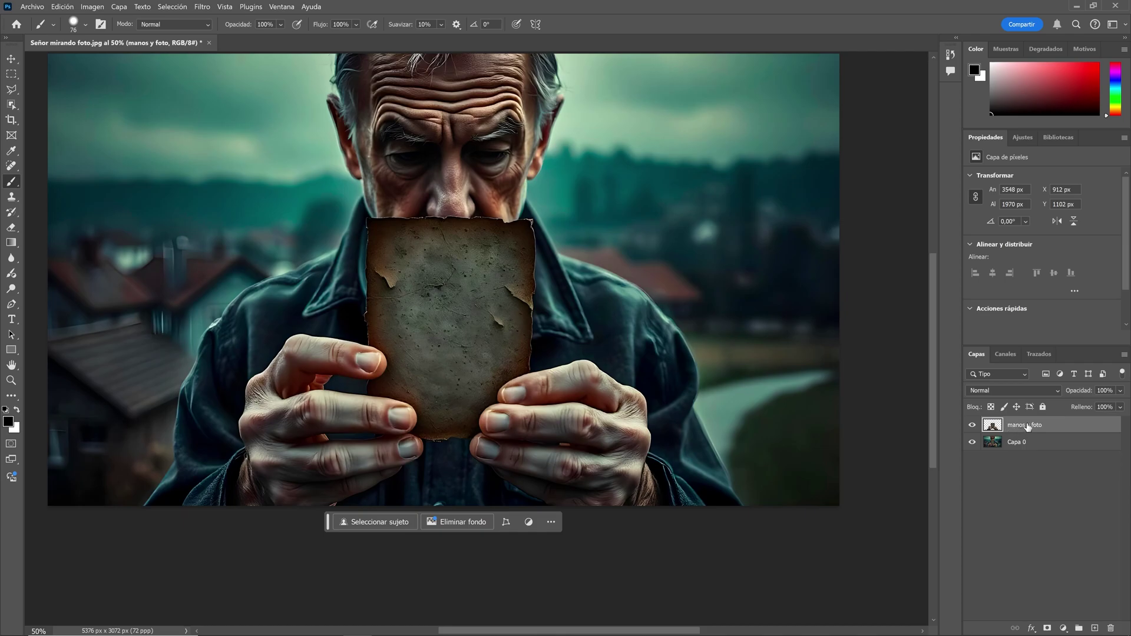
pyautogui.press('v')
pyautogui.moveTo(461, 303)
pyautogui.mouseDown()
pyautogui.moveTo(578, 254)
pyautogui.moveTo(533, 242)
pyautogui.moveTo(694, 232)
pyautogui.mouseUp()
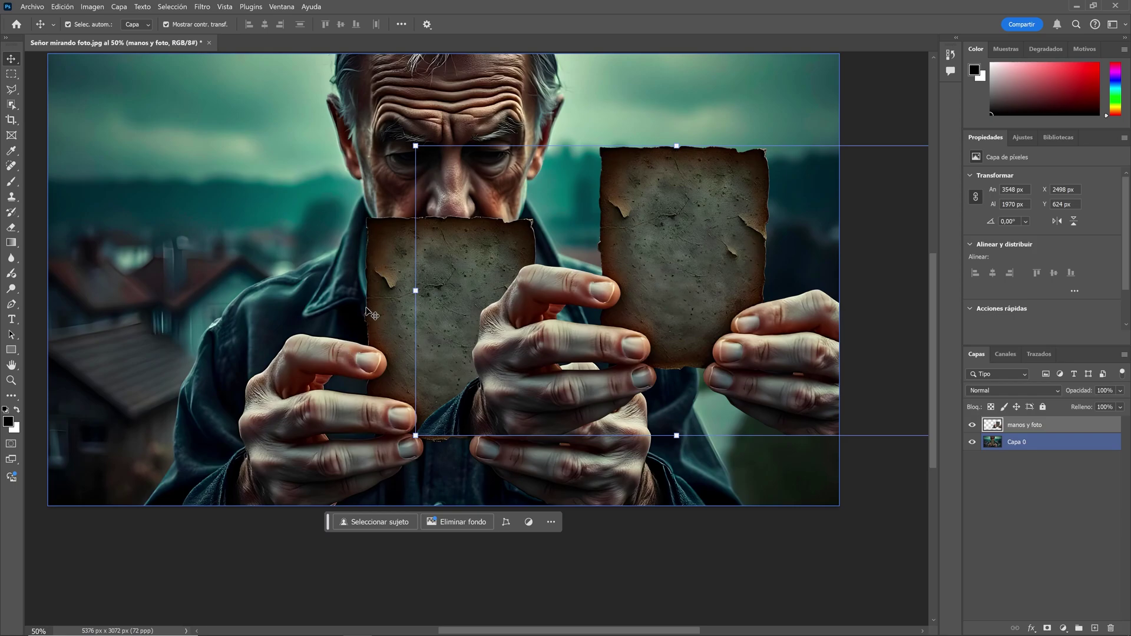
pyautogui.moveTo(845, 188); pyautogui.dragTo(378, 329)
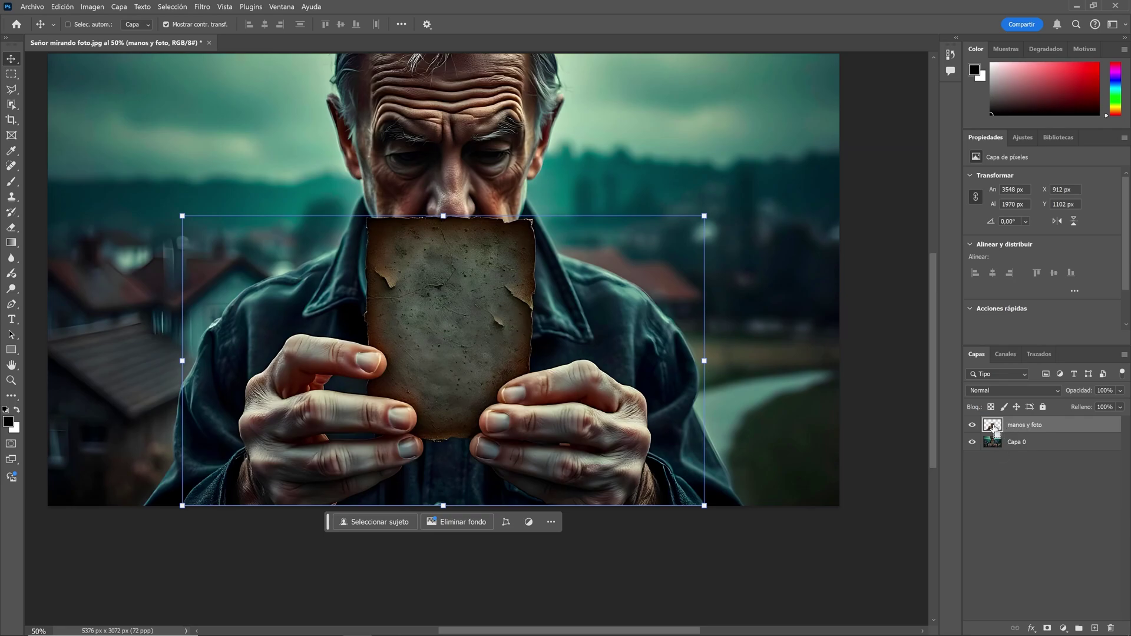
# Load the outline of the manos y foto layer as a selection and expand it by 10 pixels
pyautogui.keyDown('ctrl'); pyautogui.click(994, 429); pyautogui.keyUp('ctrl')
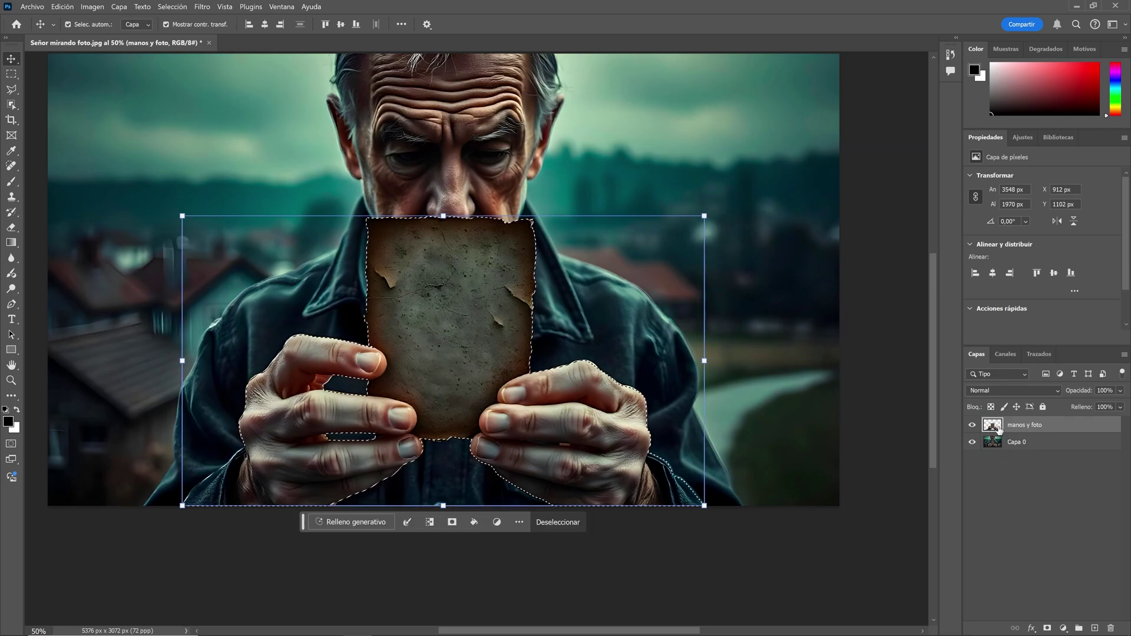
pyautogui.click(172, 6)
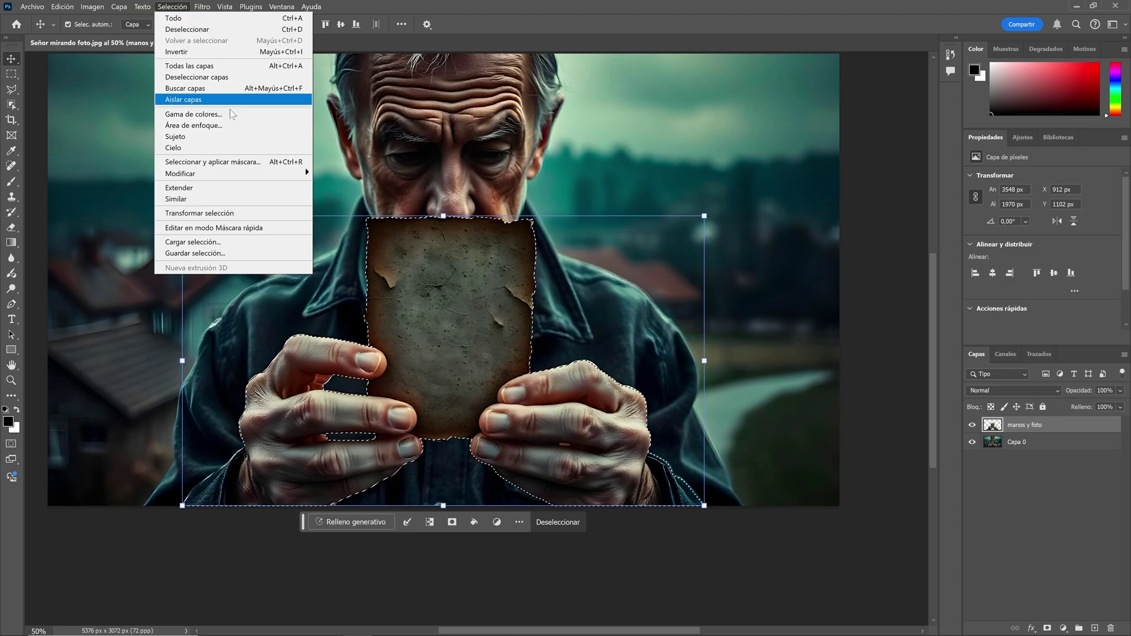
pyautogui.moveTo(277, 175)
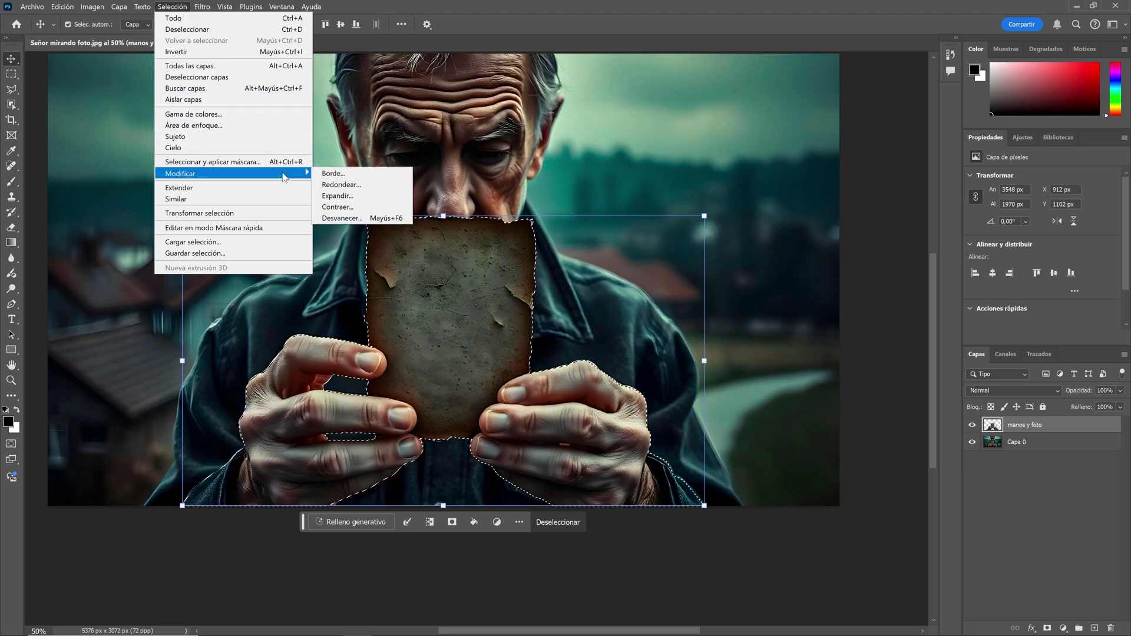
pyautogui.click(347, 196)
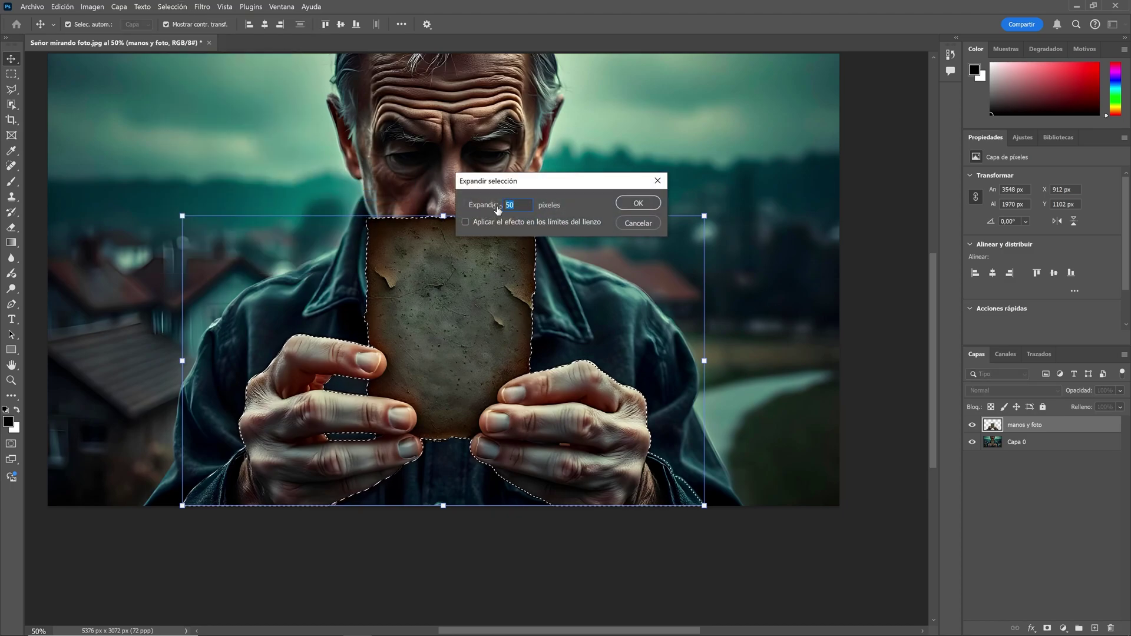
pyautogui.click(638, 203)
# Hide manos y foto and add a layer mask to Capa 0 from the inverted selection, cutting out the hands and paper
pyautogui.click(1018, 443)
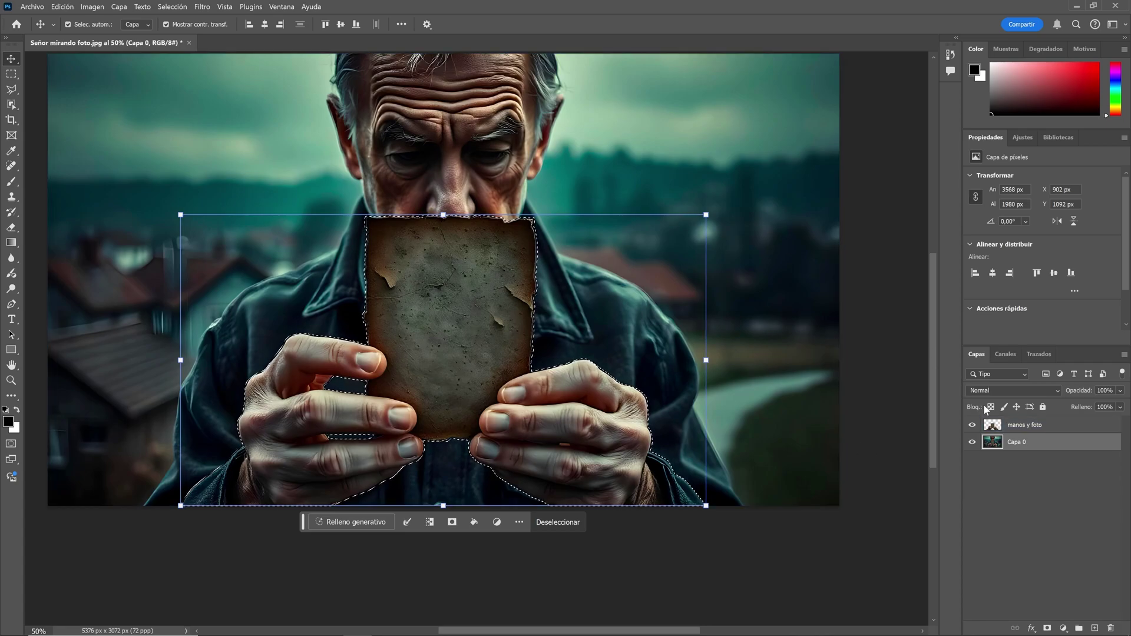
pyautogui.click(972, 426)
pyautogui.click(1047, 628)
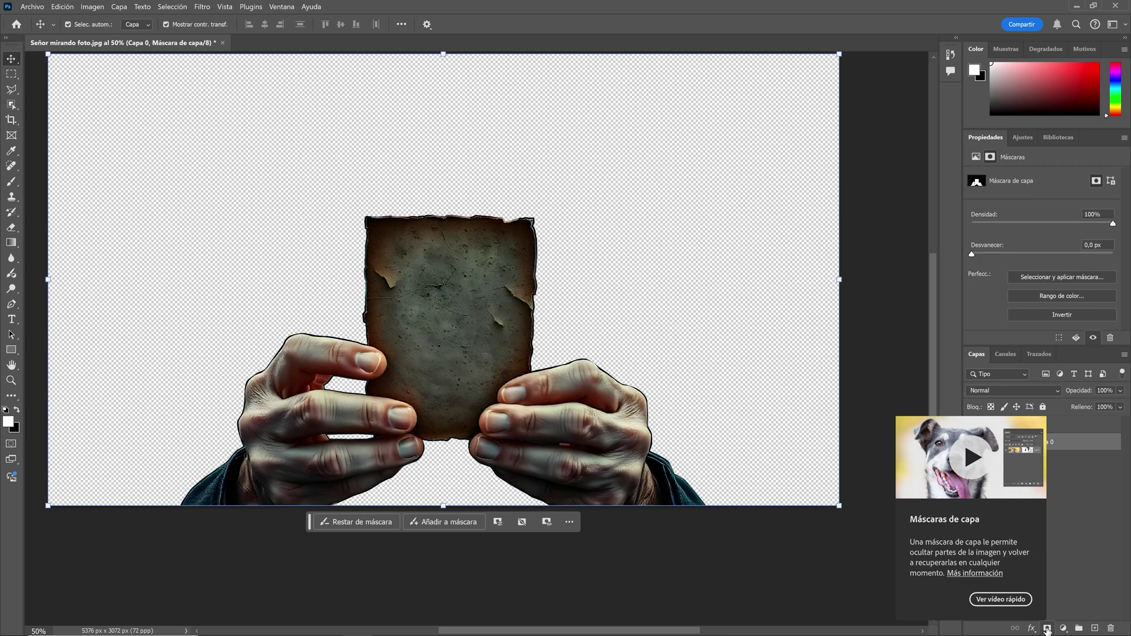
pyautogui.hotkey('ctrl', 'z')
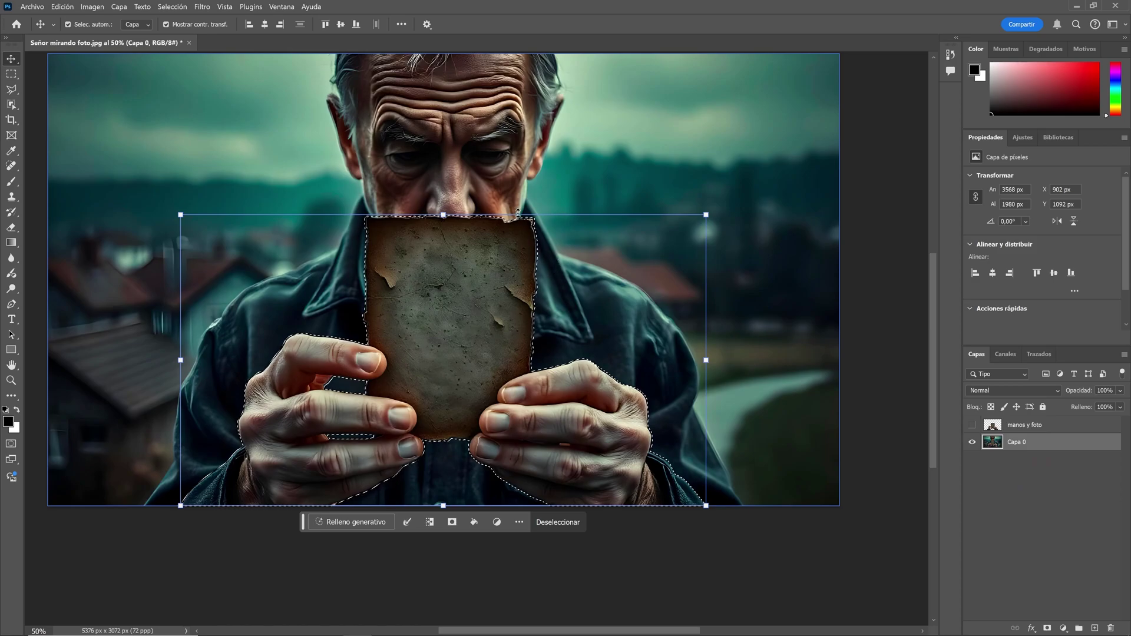
pyautogui.click(173, 8)
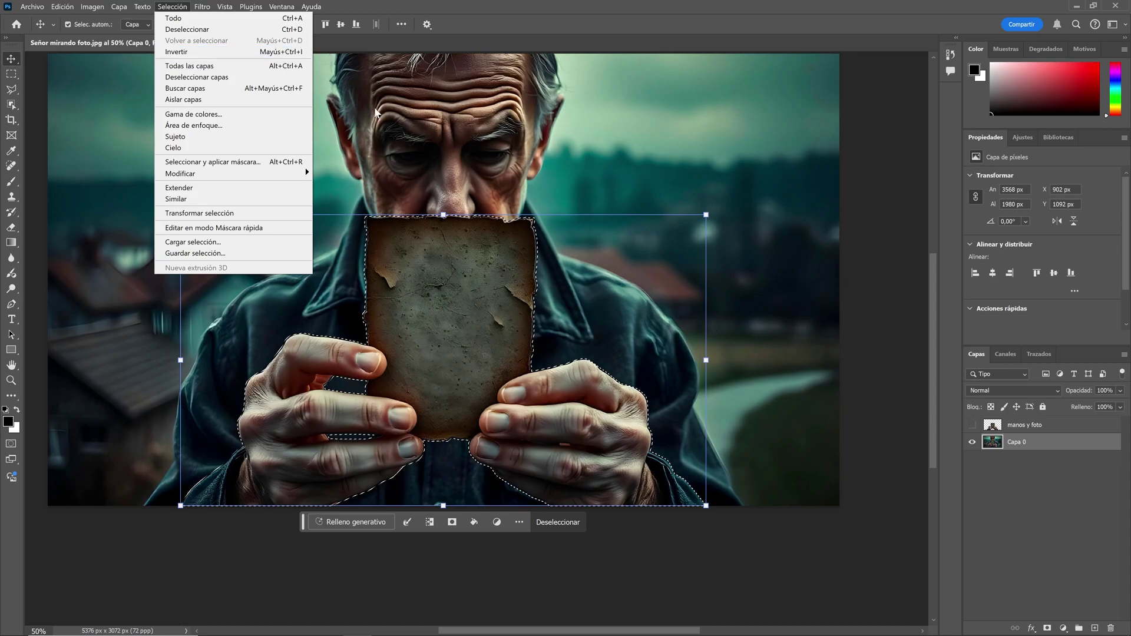
pyautogui.click(278, 51)
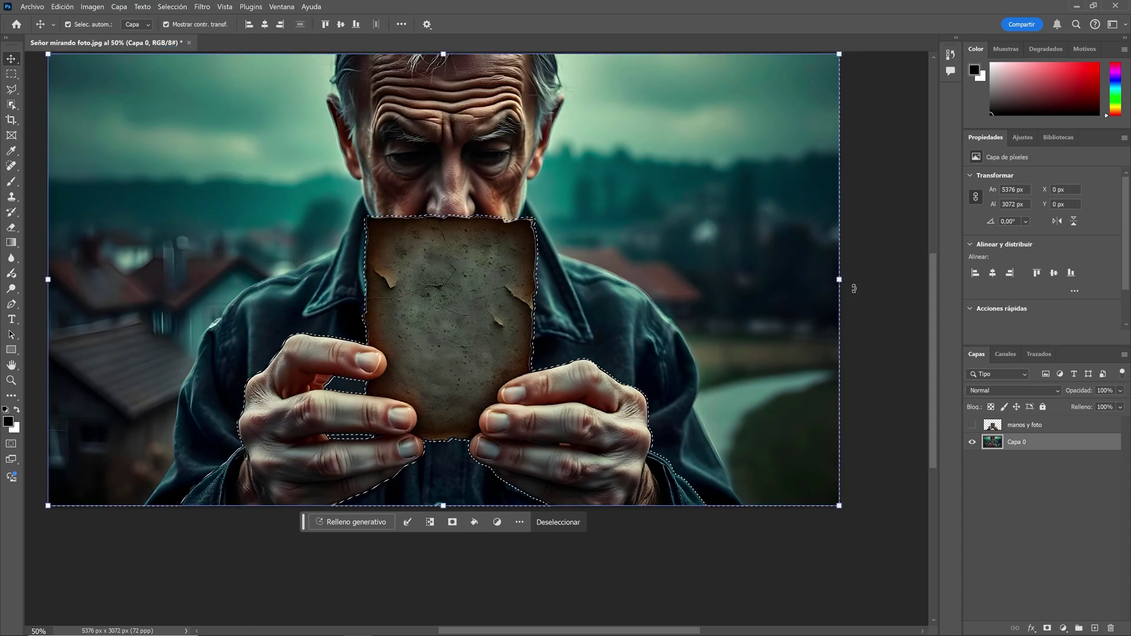
pyautogui.click(1047, 628)
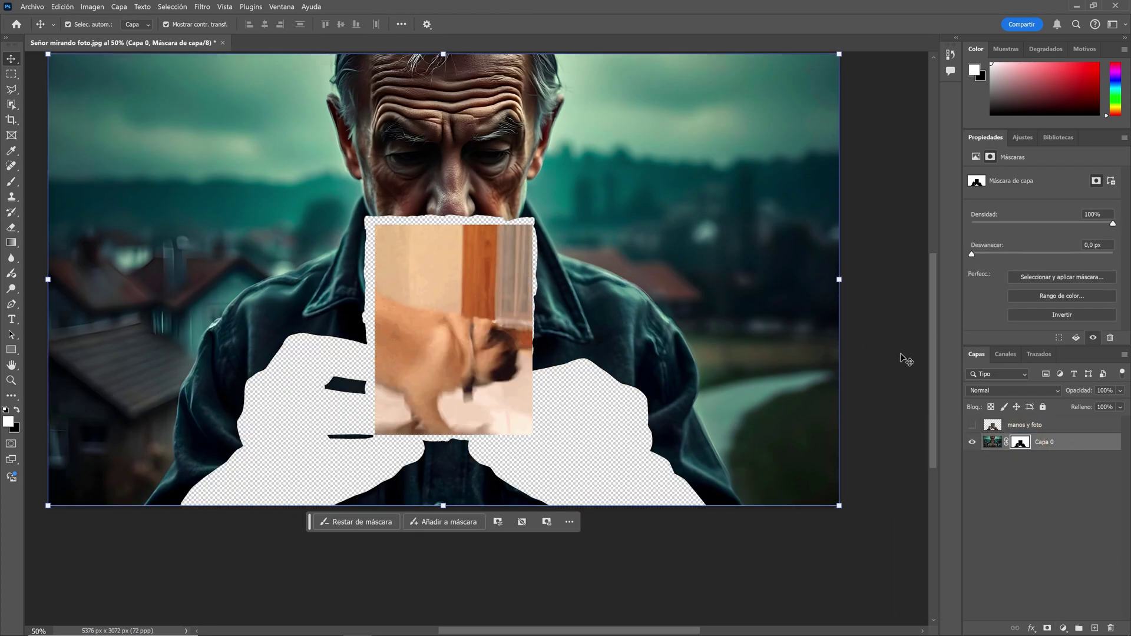
pyautogui.click(860, 178)
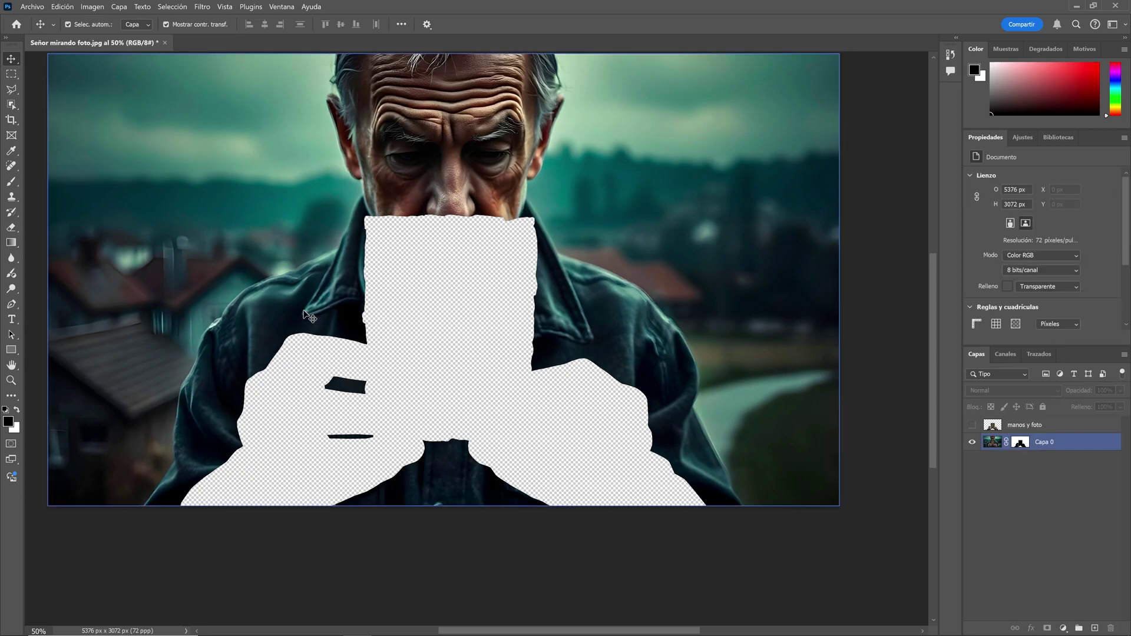
# Lasso freehand around the empty hands-and-paper area and fill it with Generative Fill, using no prompt
pyautogui.click(11, 89)
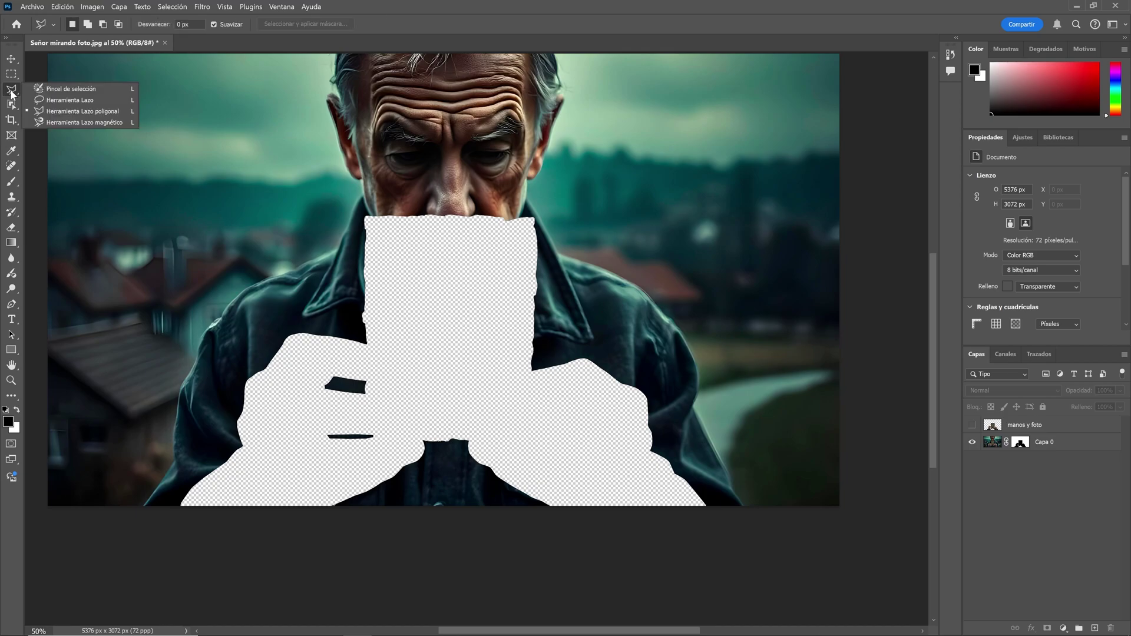
pyautogui.click(67, 100)
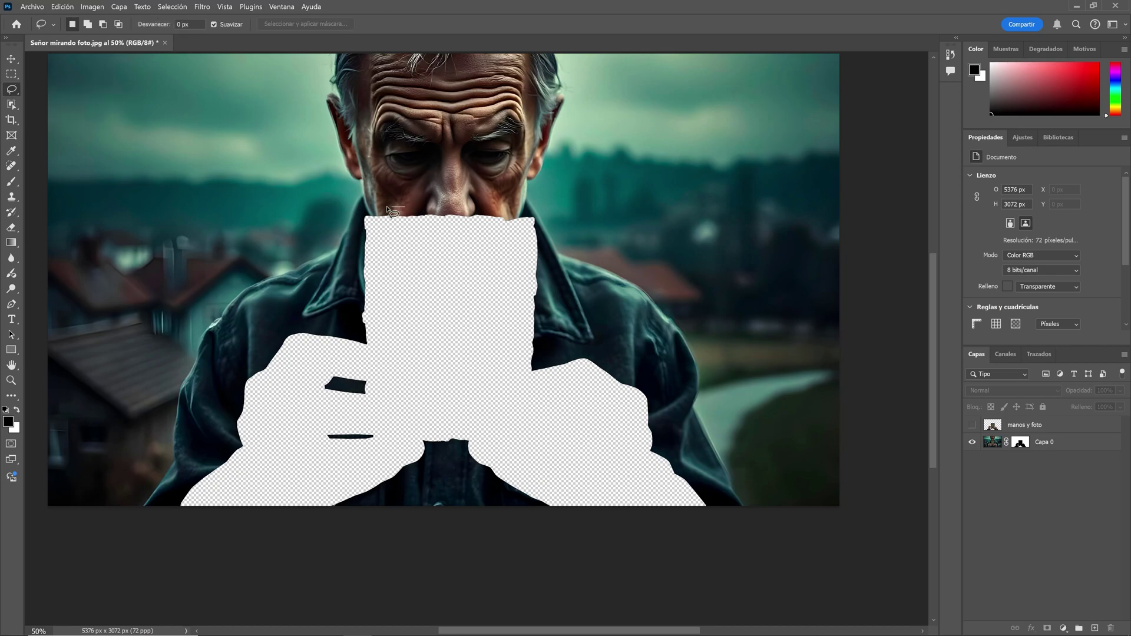
pyautogui.moveTo(388, 207)
pyautogui.mouseDown()
pyautogui.moveTo(354, 303)
pyautogui.moveTo(272, 330)
pyautogui.moveTo(211, 453)
pyautogui.moveTo(174, 486)
pyautogui.moveTo(168, 504)
pyautogui.moveTo(192, 526)
pyautogui.mouseUp()
pyautogui.moveTo(275, 538)
pyautogui.mouseDown()
pyautogui.moveTo(712, 520)
pyautogui.moveTo(721, 504)
pyautogui.moveTo(660, 403)
pyautogui.mouseUp()
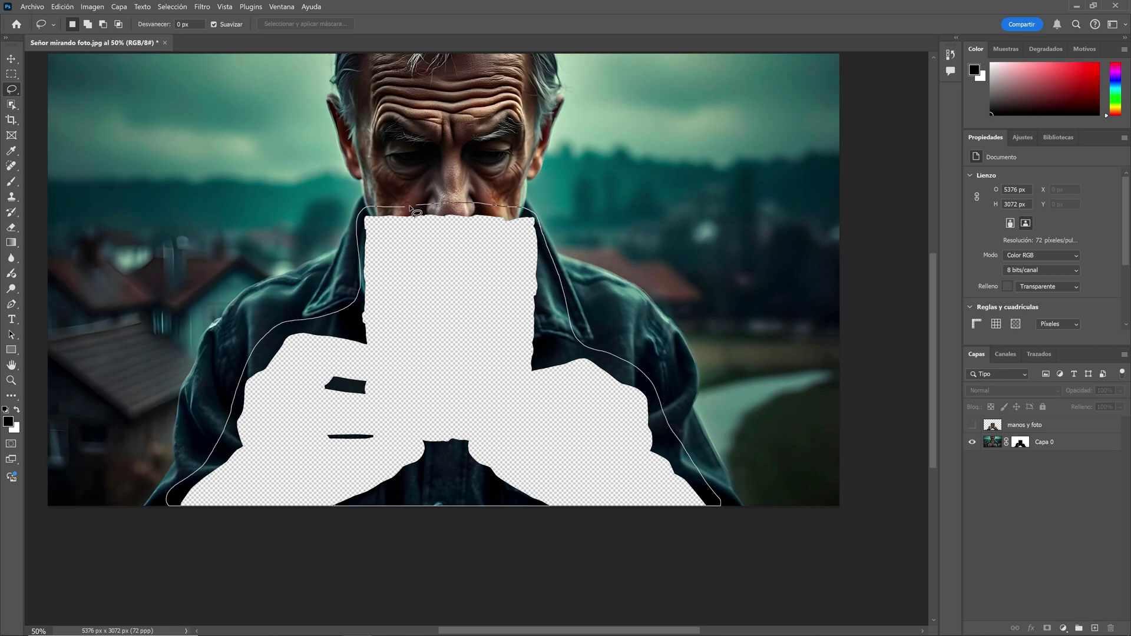
pyautogui.moveTo(400, 211); pyautogui.dragTo(391, 210)
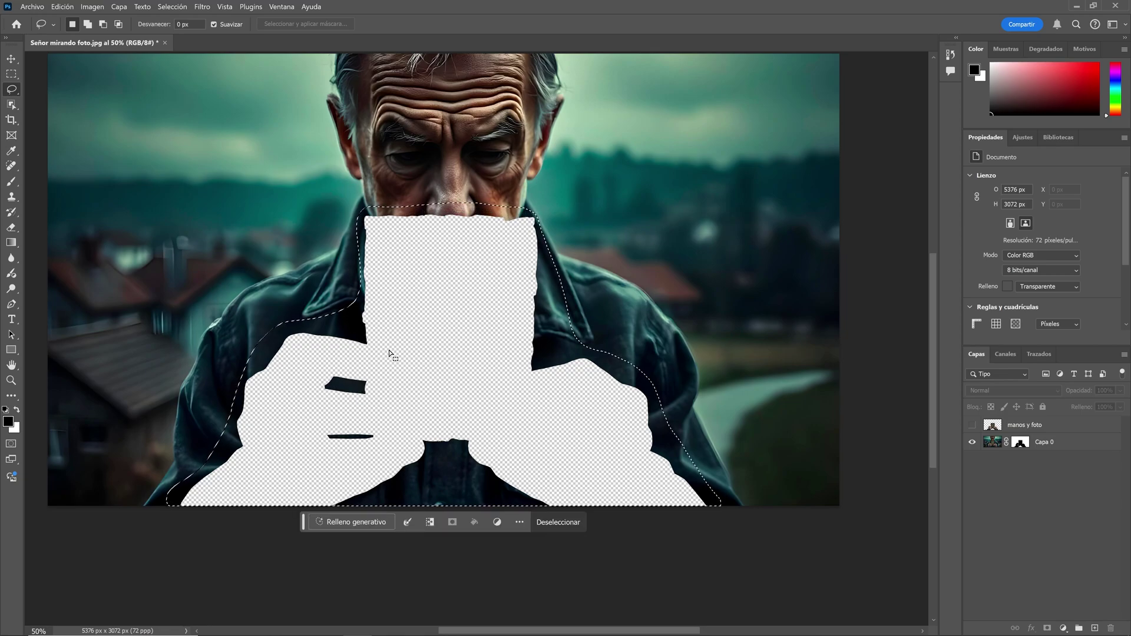
pyautogui.click(349, 522)
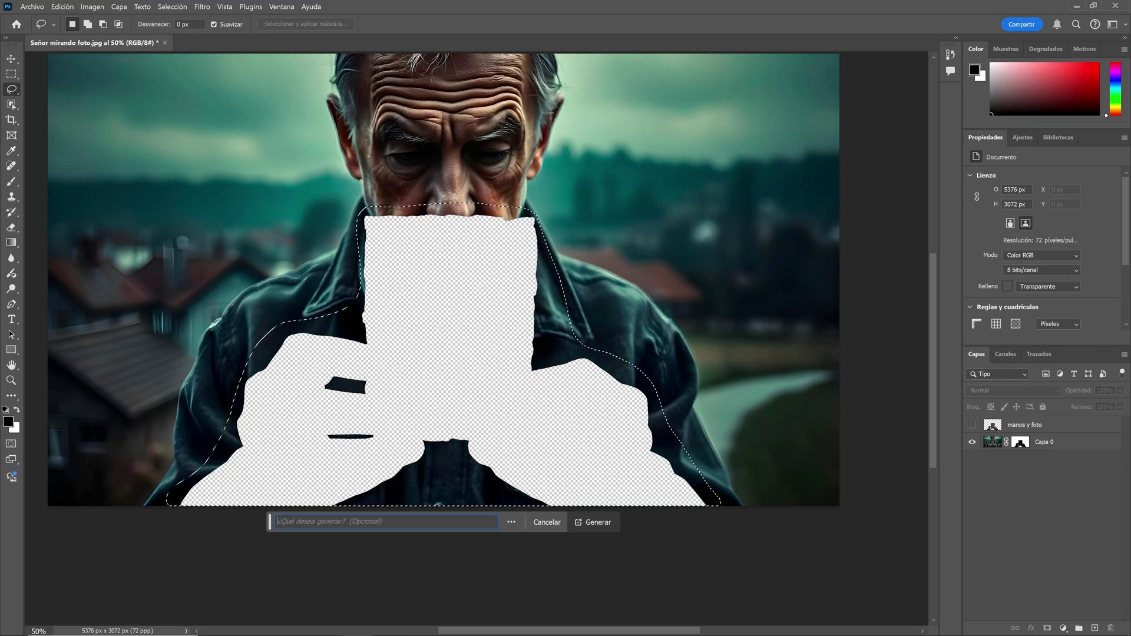
pyautogui.click(592, 519)
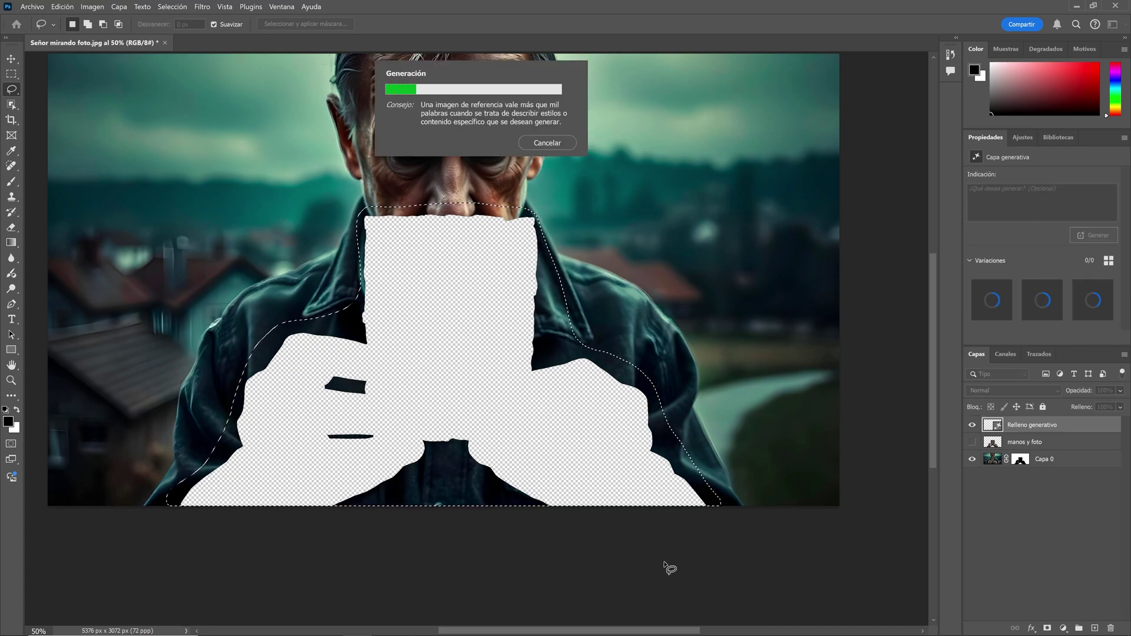
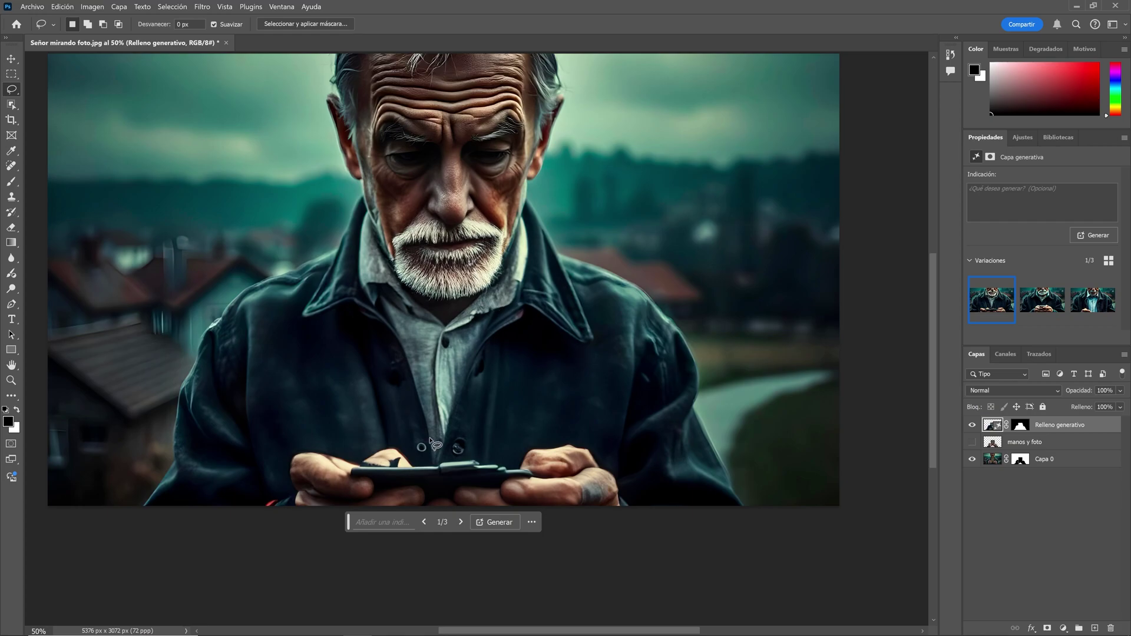
# Compare the three generated variations of the man's torso and return to the first one
pyautogui.click(462, 522)
pyautogui.click(462, 522)
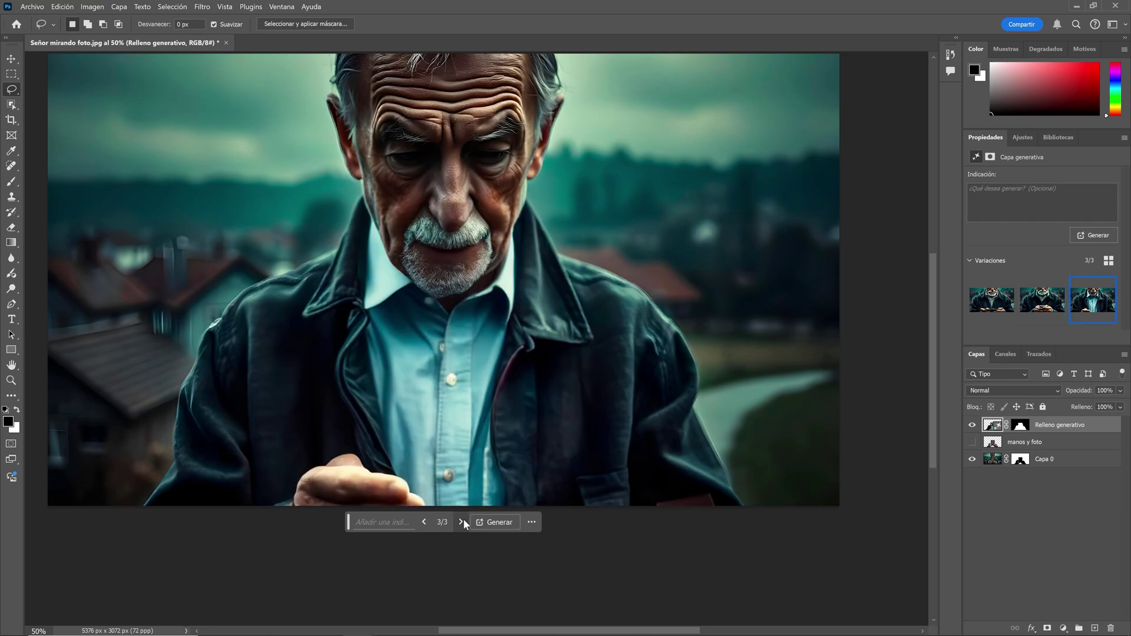
pyautogui.click(462, 521)
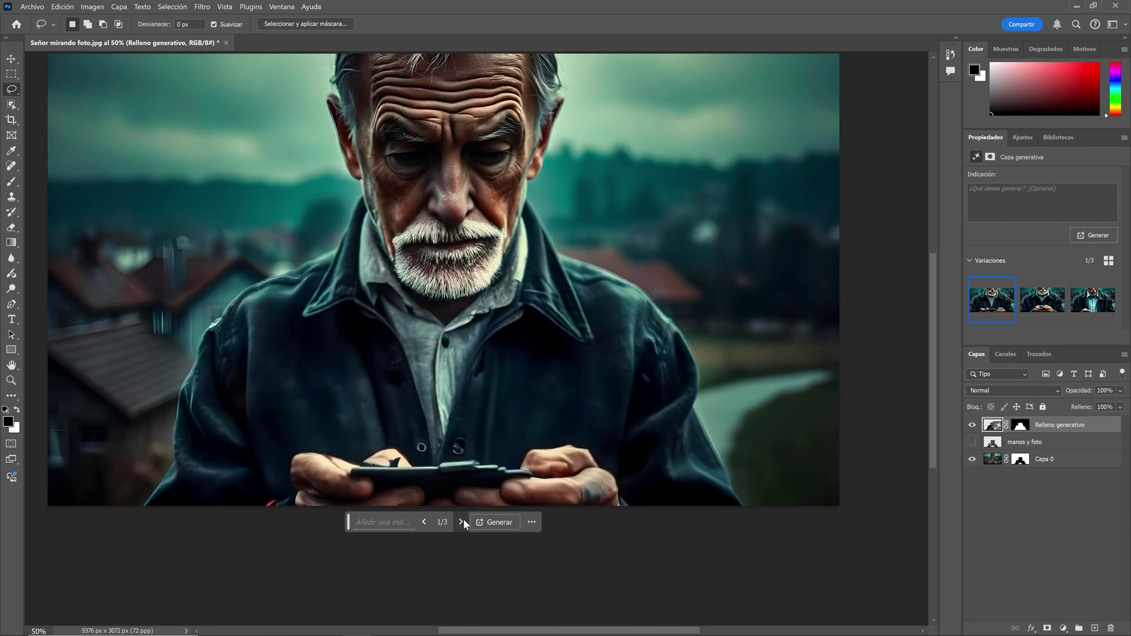
pyautogui.click(462, 522)
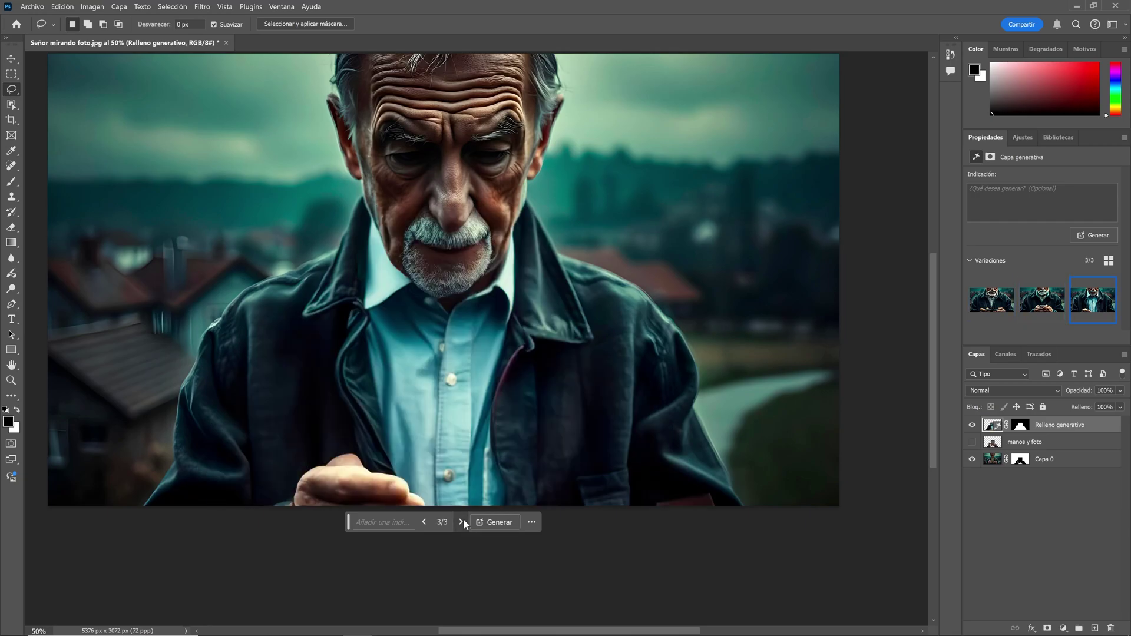
pyautogui.click(461, 522)
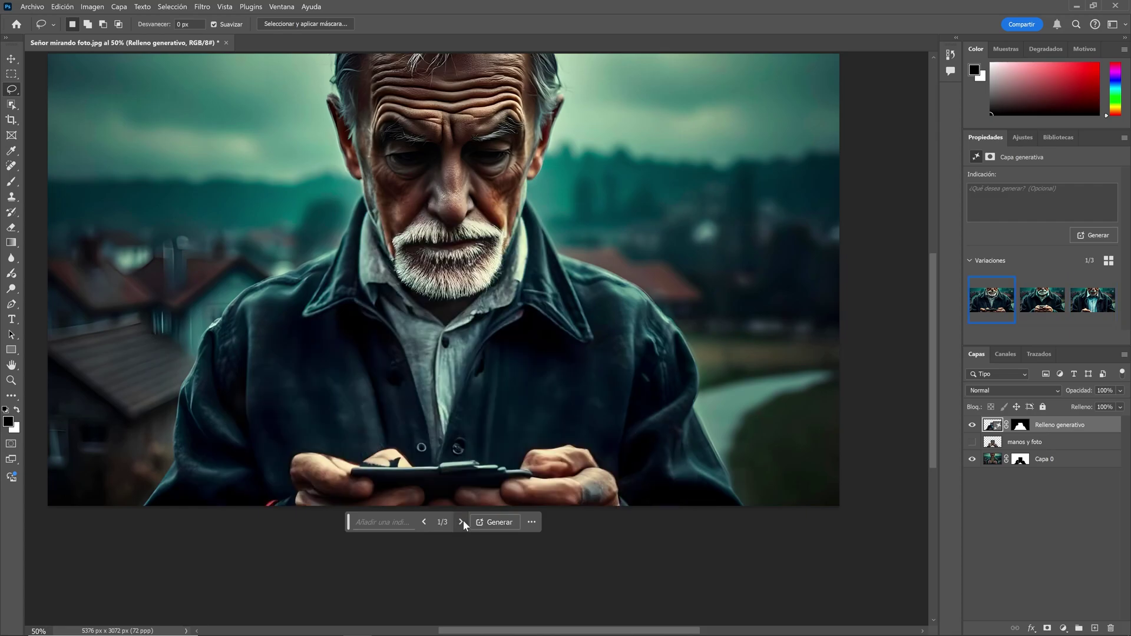
pyautogui.click(462, 522)
pyautogui.click(462, 522)
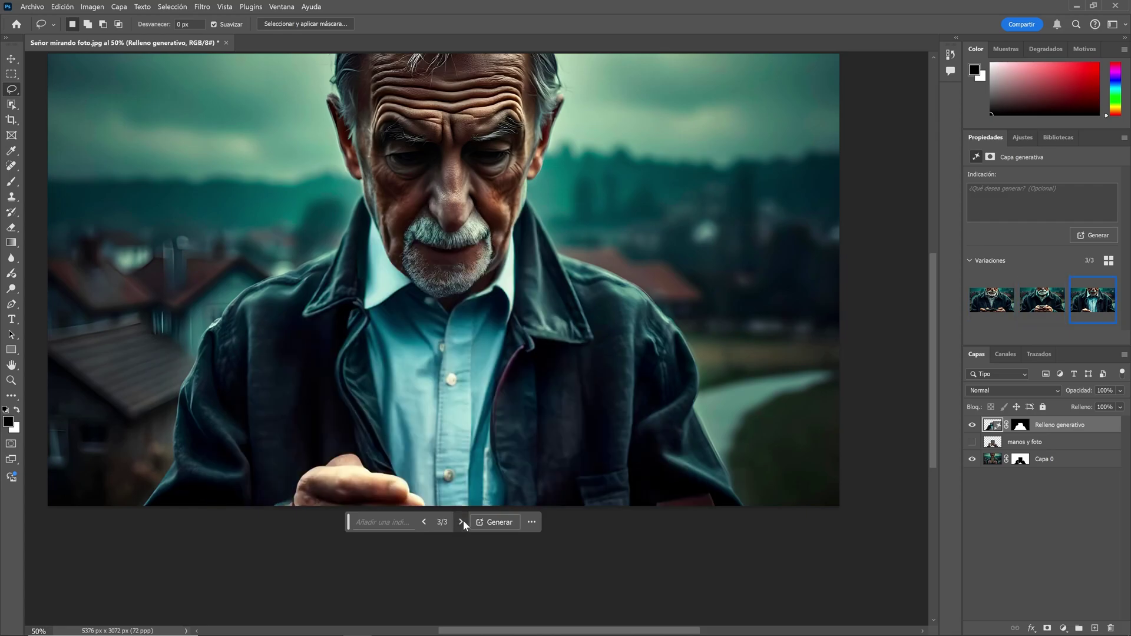
pyautogui.click(461, 522)
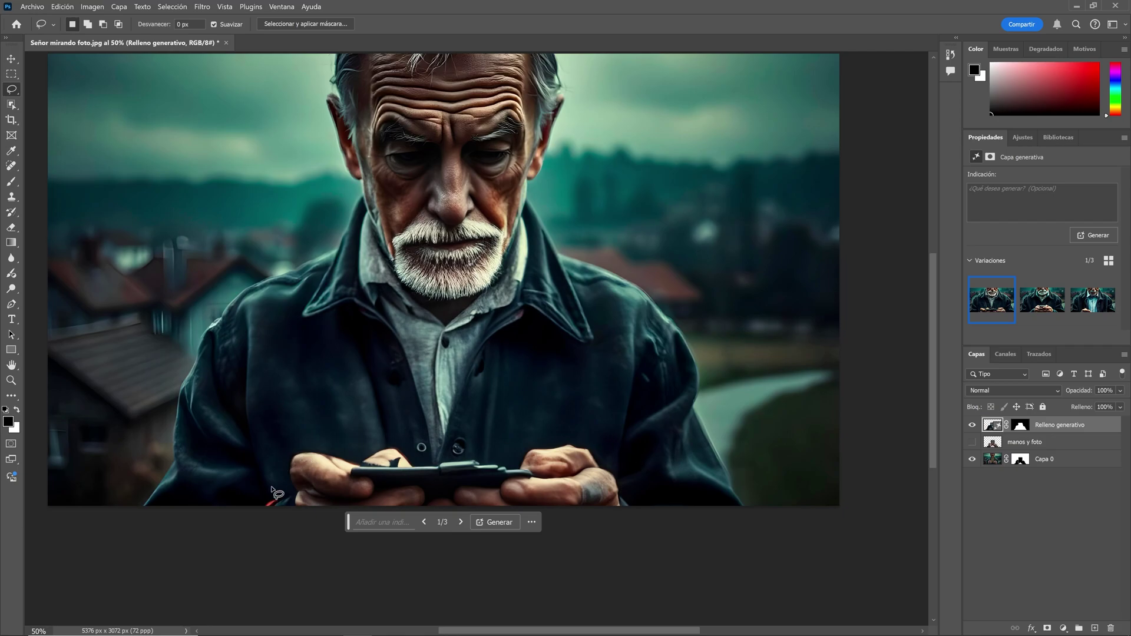
# Remove the generated hands and phone with an unprompted Generative Fill, and move both fill layers below manos y foto
pyautogui.moveTo(227, 510)
pyautogui.mouseDown()
pyautogui.moveTo(265, 445)
pyautogui.moveTo(297, 432)
pyautogui.moveTo(529, 420)
pyautogui.moveTo(589, 429)
pyautogui.moveTo(661, 491)
pyautogui.moveTo(664, 527)
pyautogui.moveTo(533, 536)
pyautogui.moveTo(233, 519)
pyautogui.mouseUp()
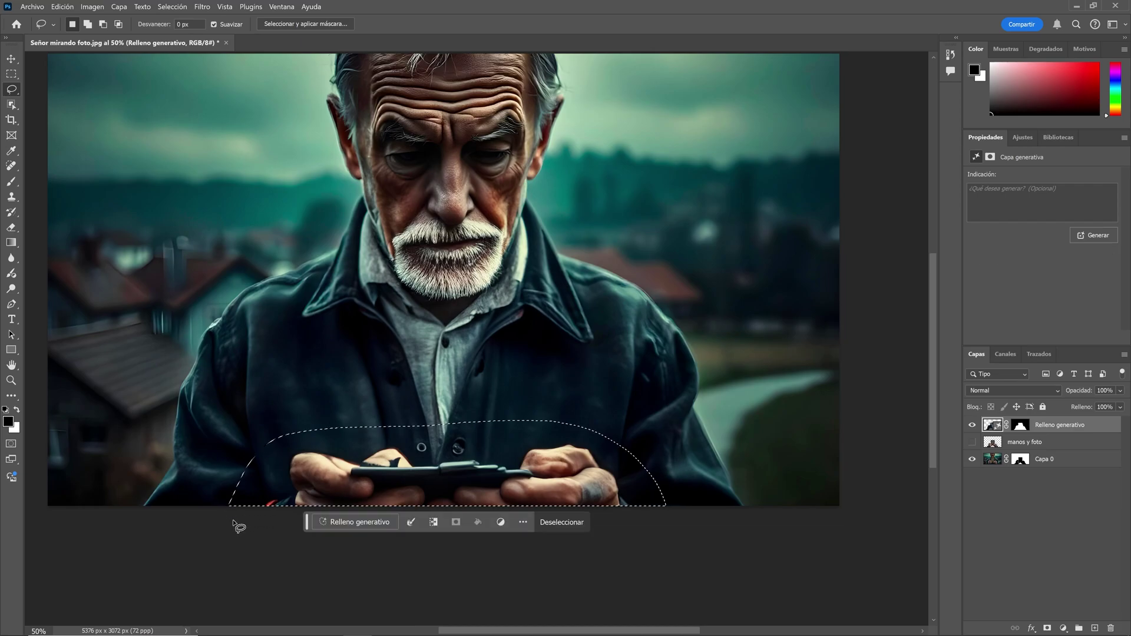
pyautogui.click(366, 528)
pyautogui.click(601, 524)
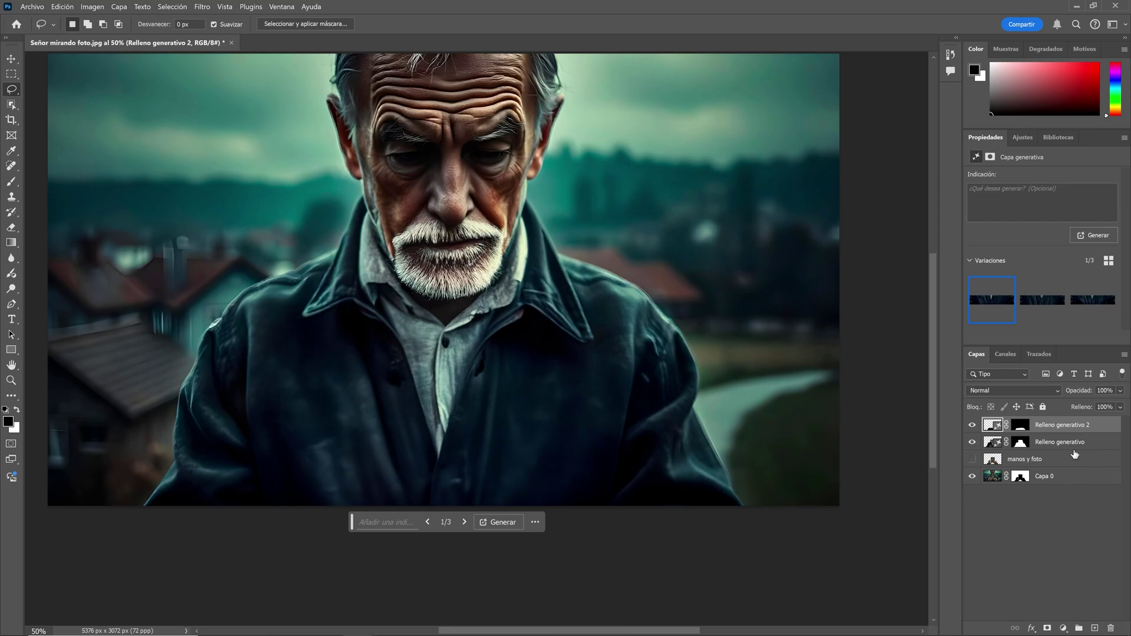
pyautogui.keyDown('shift'); pyautogui.click(1045, 443); pyautogui.keyUp('shift')
pyautogui.moveTo(1045, 444); pyautogui.dragTo(1052, 483)
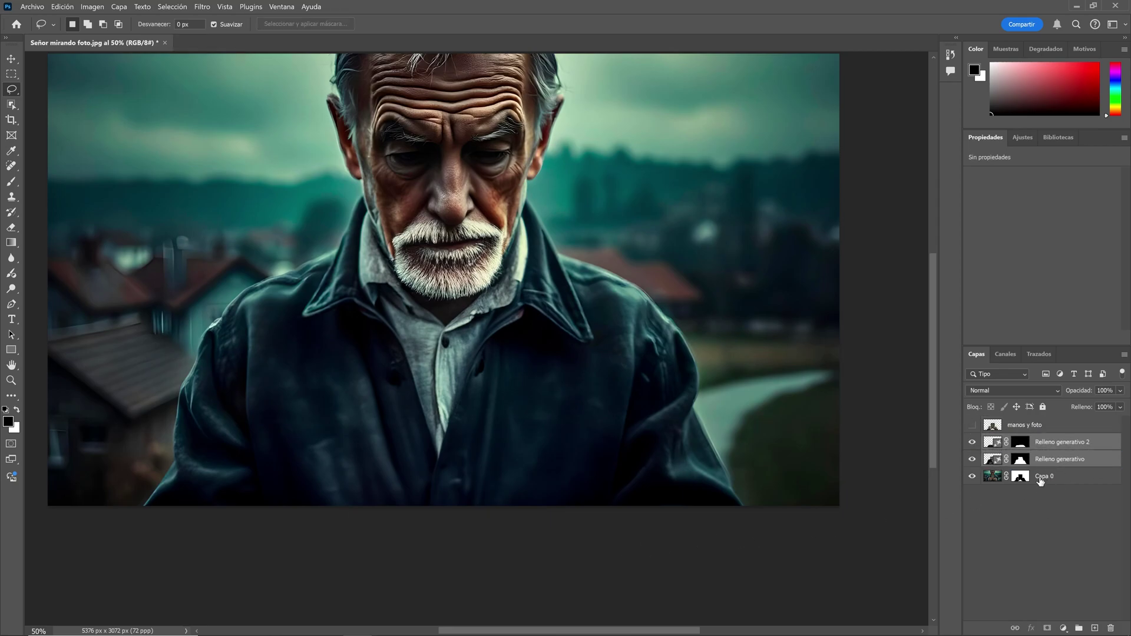
pyautogui.click(1041, 482)
pyautogui.keyDown('shift'); pyautogui.click(1041, 443); pyautogui.keyUp('shift')
pyautogui.rightClick(1040, 441)
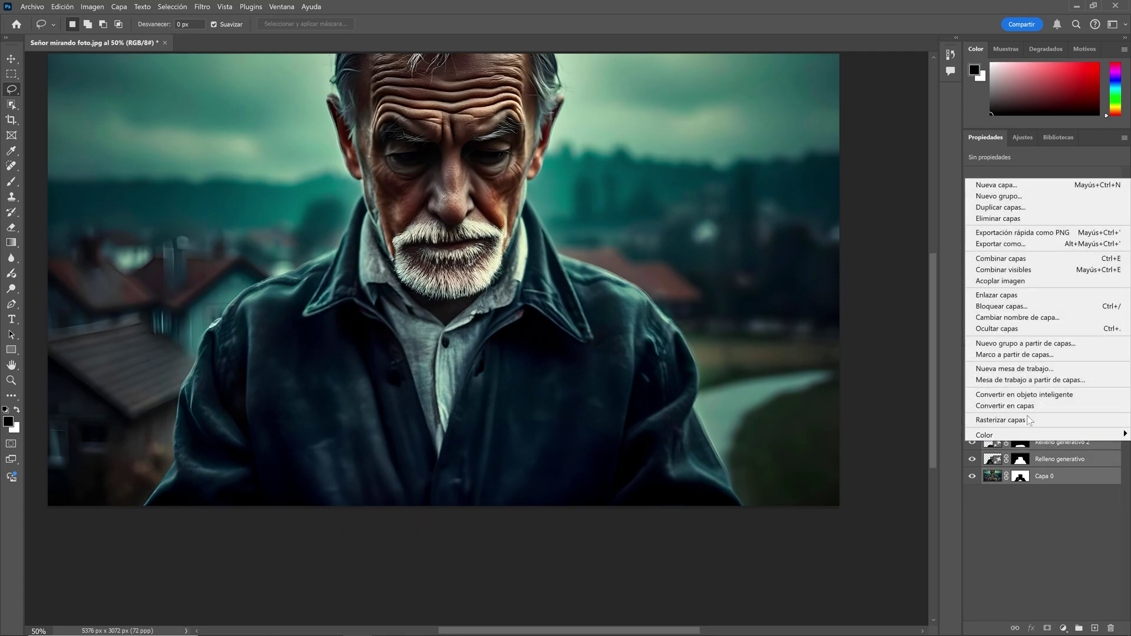
pyautogui.click(933, 362)
# Merge a duplicate of Capa 0 with both generative fill layers, keeping the original Capa 0 hidden
pyautogui.click(1047, 477)
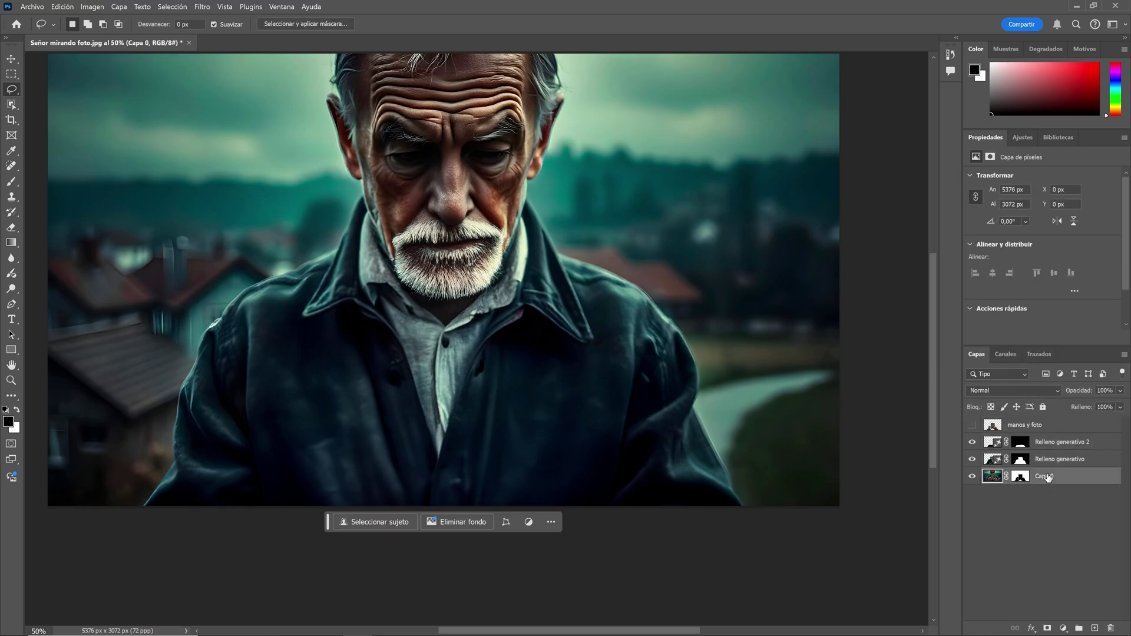
pyautogui.hotkey('ctrl', 'j')
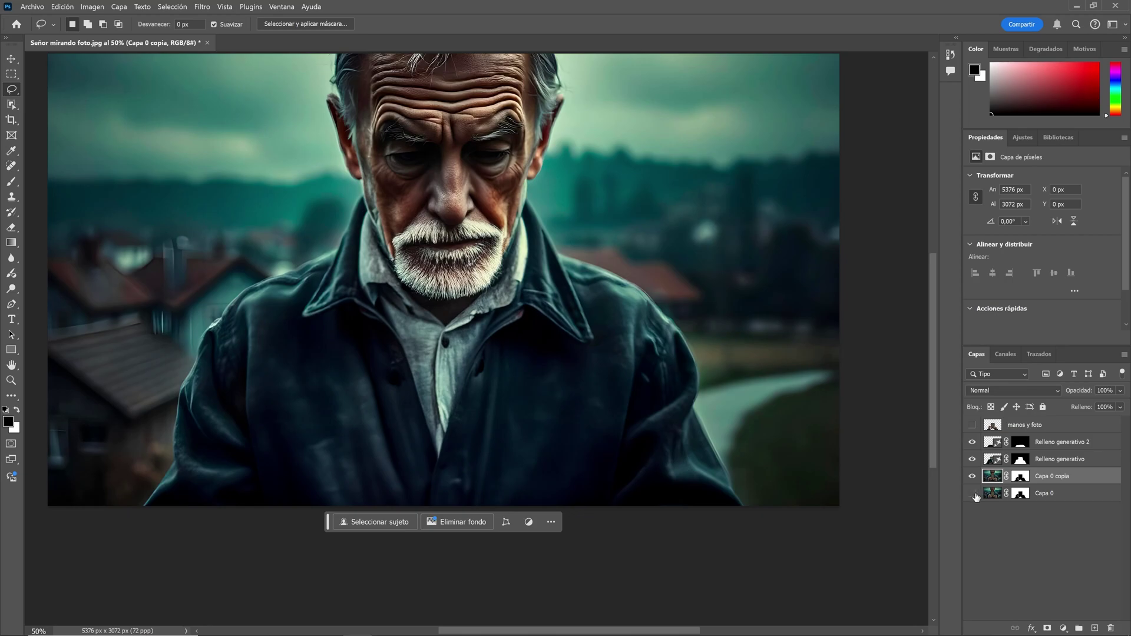
pyautogui.keyDown('shift'); pyautogui.click(1050, 446); pyautogui.keyUp('shift')
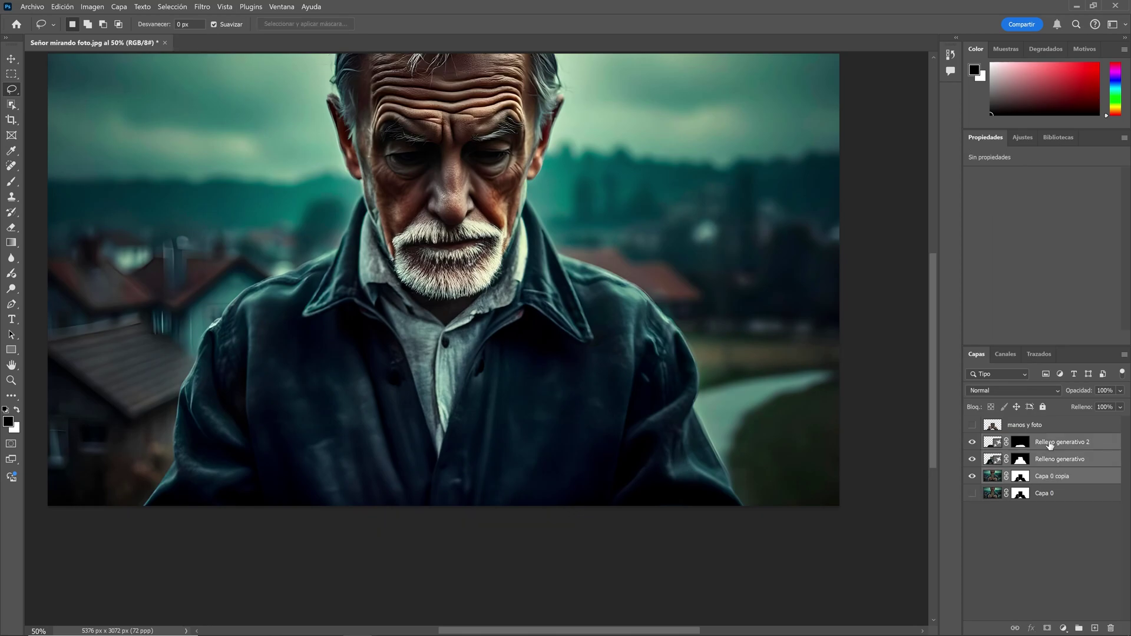
pyautogui.rightClick(1049, 442)
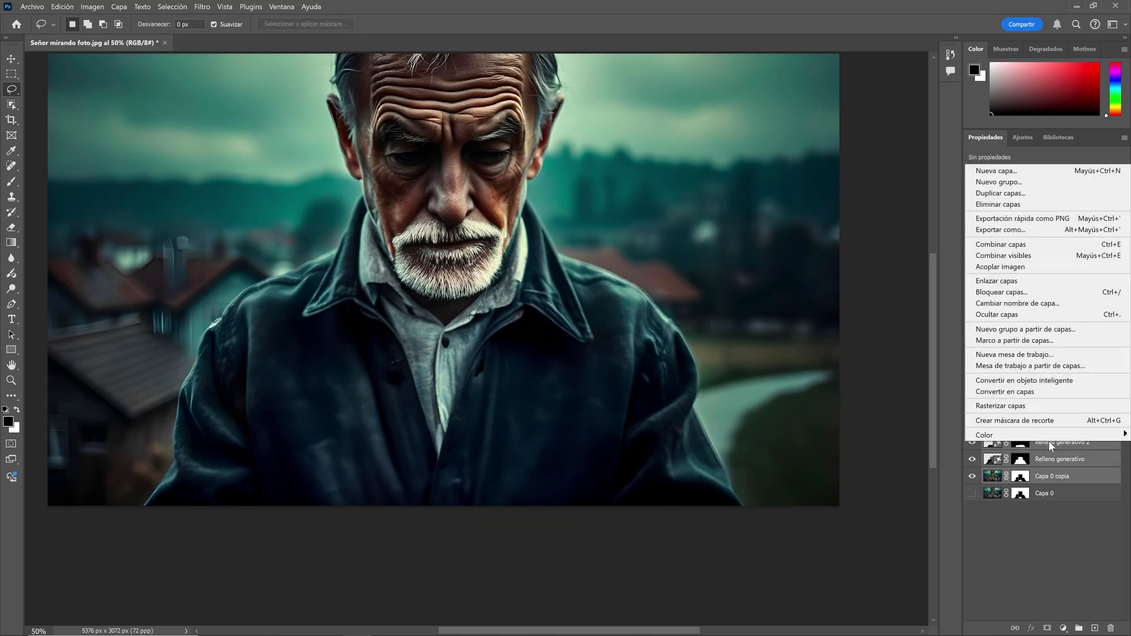
pyautogui.click(1000, 244)
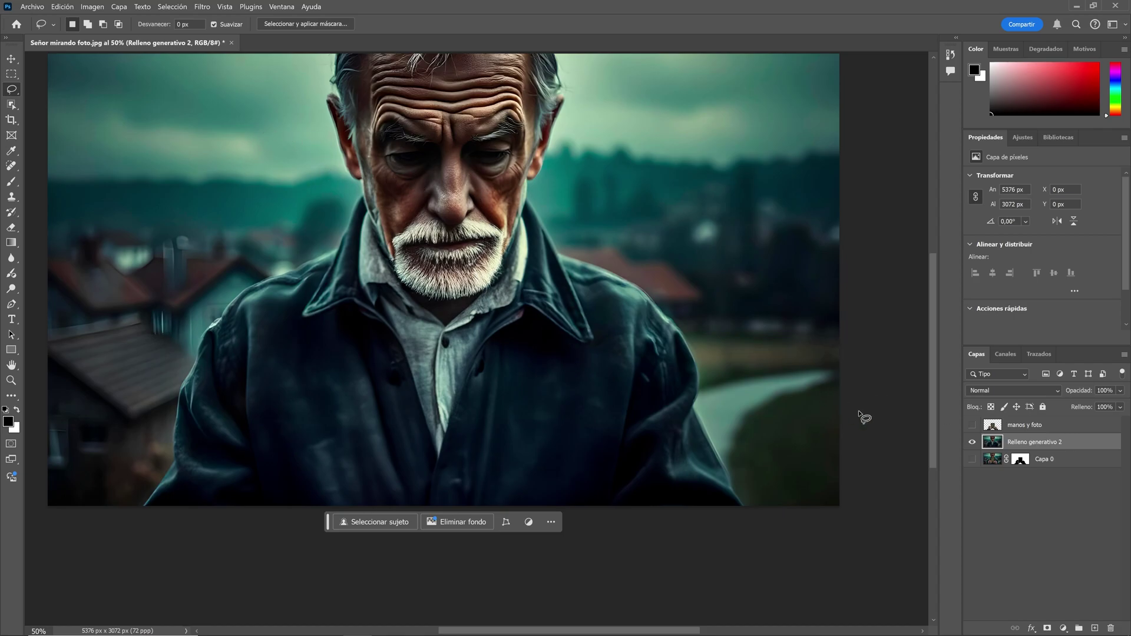
# Show manos y foto and move it to check the filled background, returning it to its original position
pyautogui.click(973, 425)
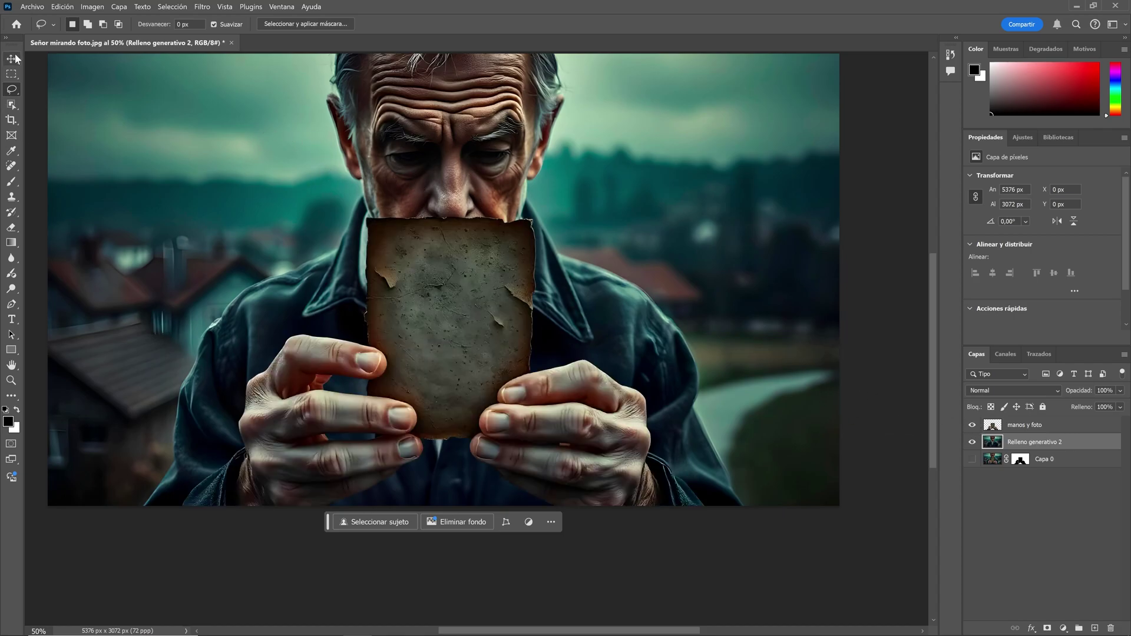
pyautogui.press('v')
pyautogui.moveTo(422, 307); pyautogui.dragTo(465, 311)
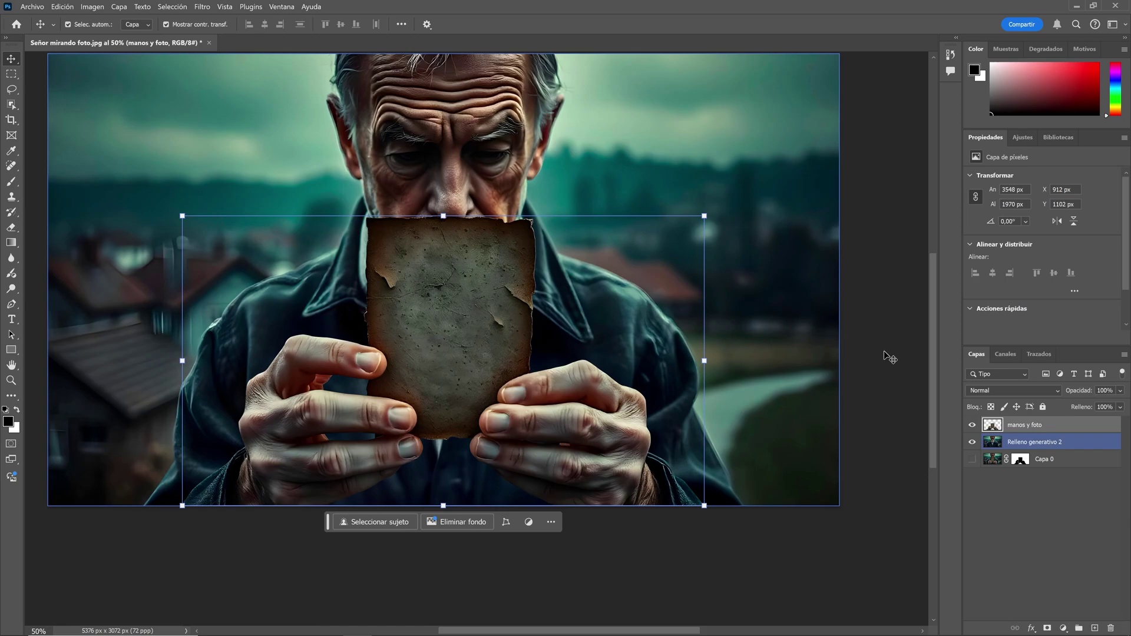
# Hide the manos y foto layer and make Relleno generativo 2 the active layer
pyautogui.click(972, 424)
pyautogui.click(443, 216)
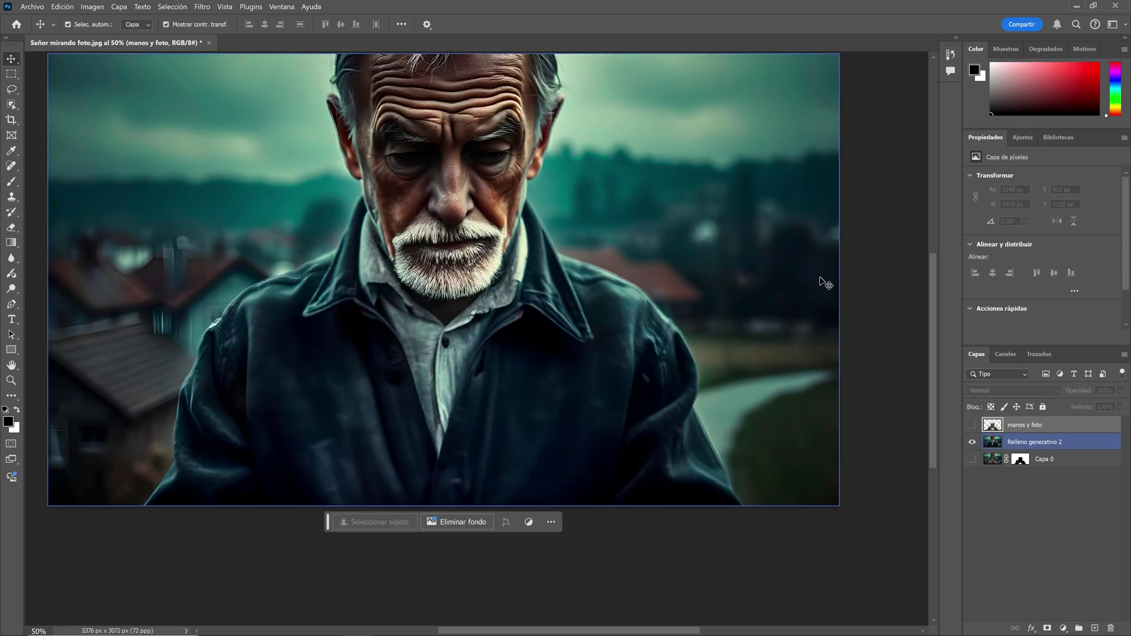
pyautogui.click(1030, 445)
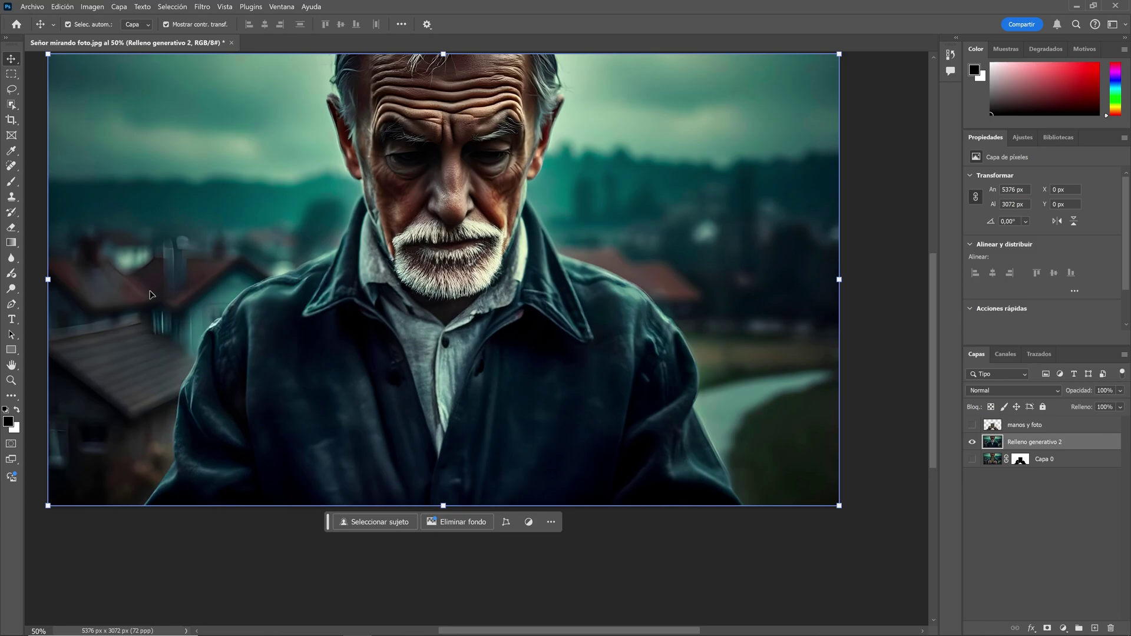
# Start a Pen path where the man's shoulder meets his collar on the image's left side and trace up the collar edge
pyautogui.click(11, 304)
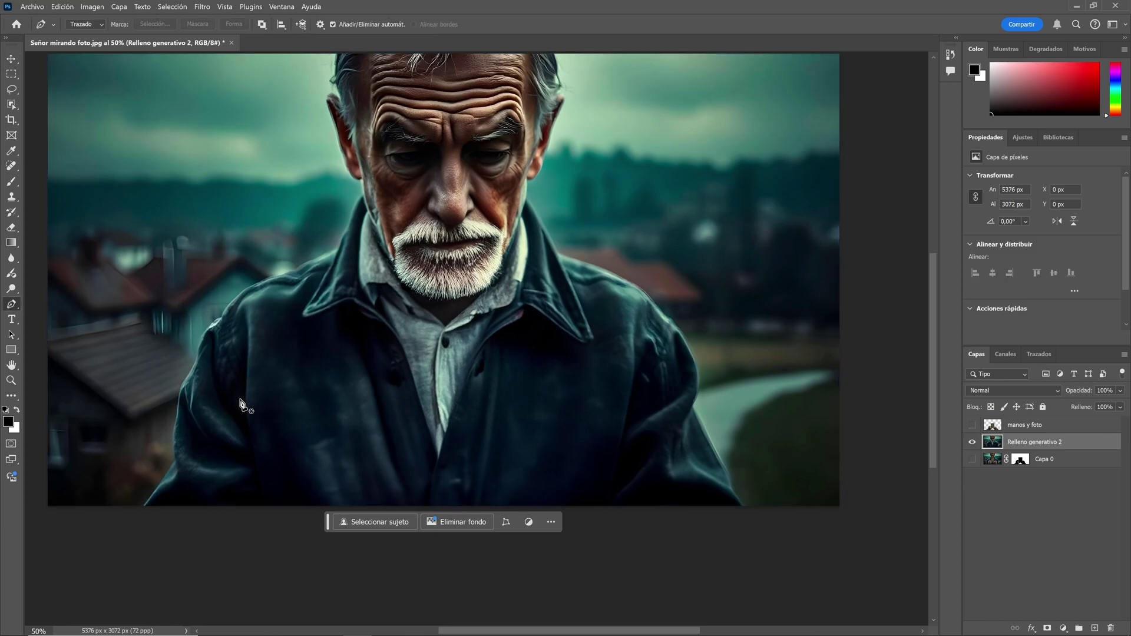
pyautogui.scroll(2, 240, 404)
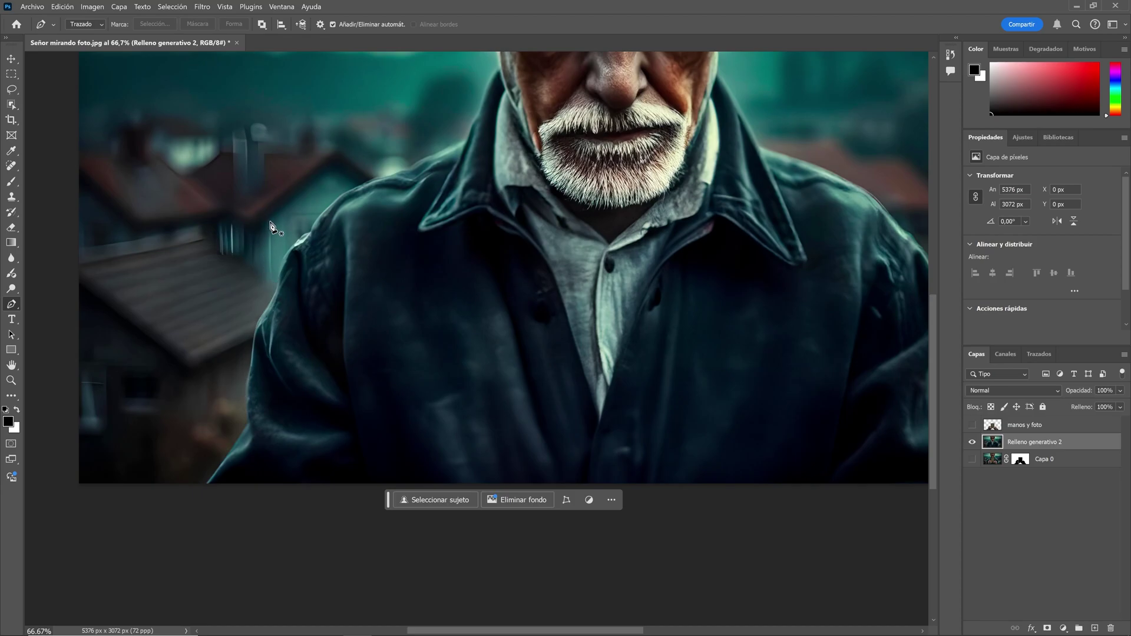
pyautogui.scroll(1, 270, 223)
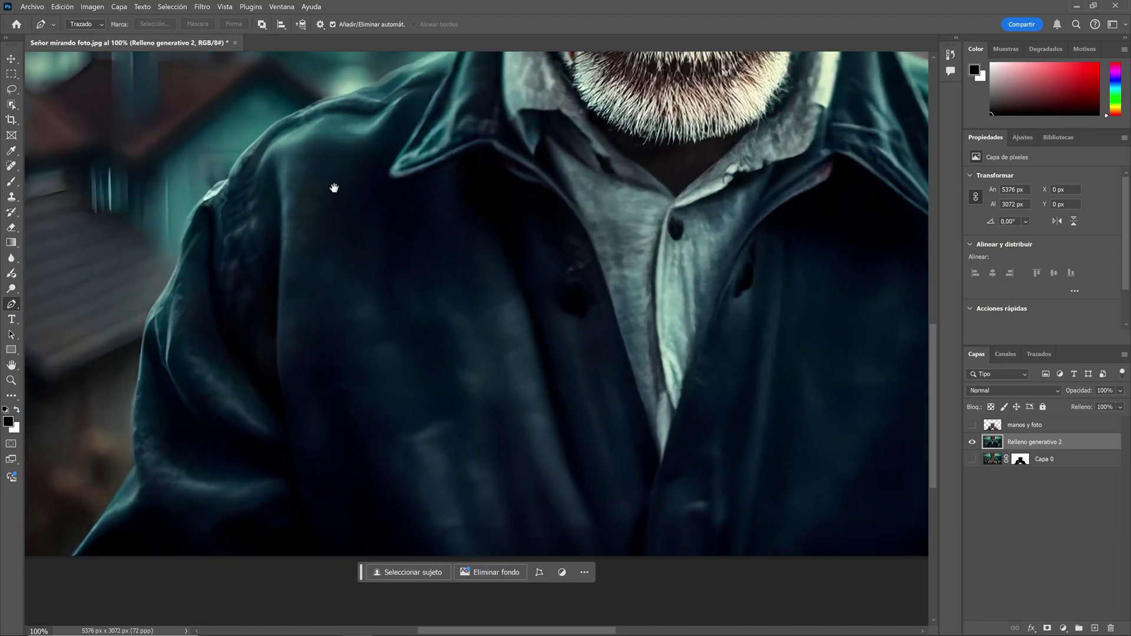
pyautogui.scroll(3, 336, 187)
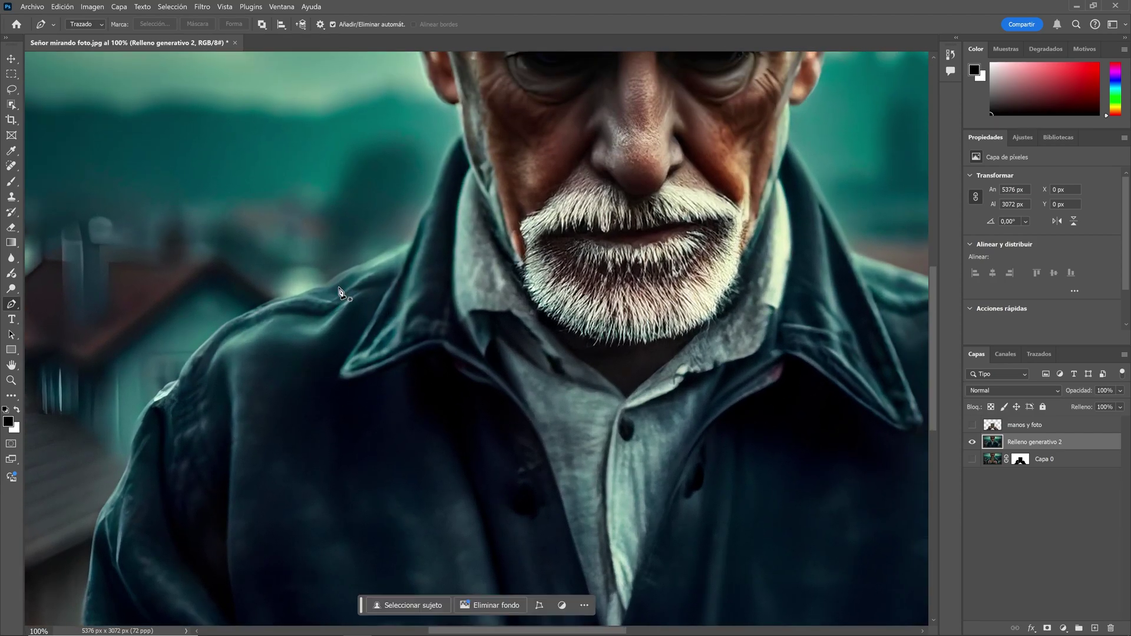
pyautogui.click(412, 251)
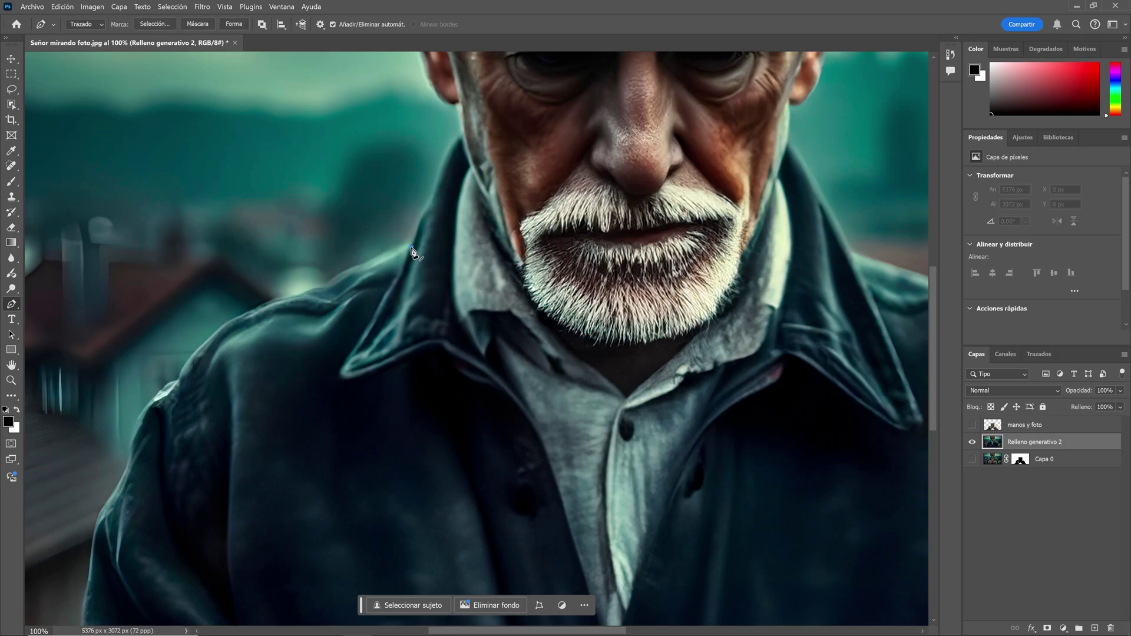
pyautogui.scroll(1, 412, 250)
pyautogui.moveTo(422, 213); pyautogui.dragTo(430, 361)
pyautogui.scroll(1, 428, 360)
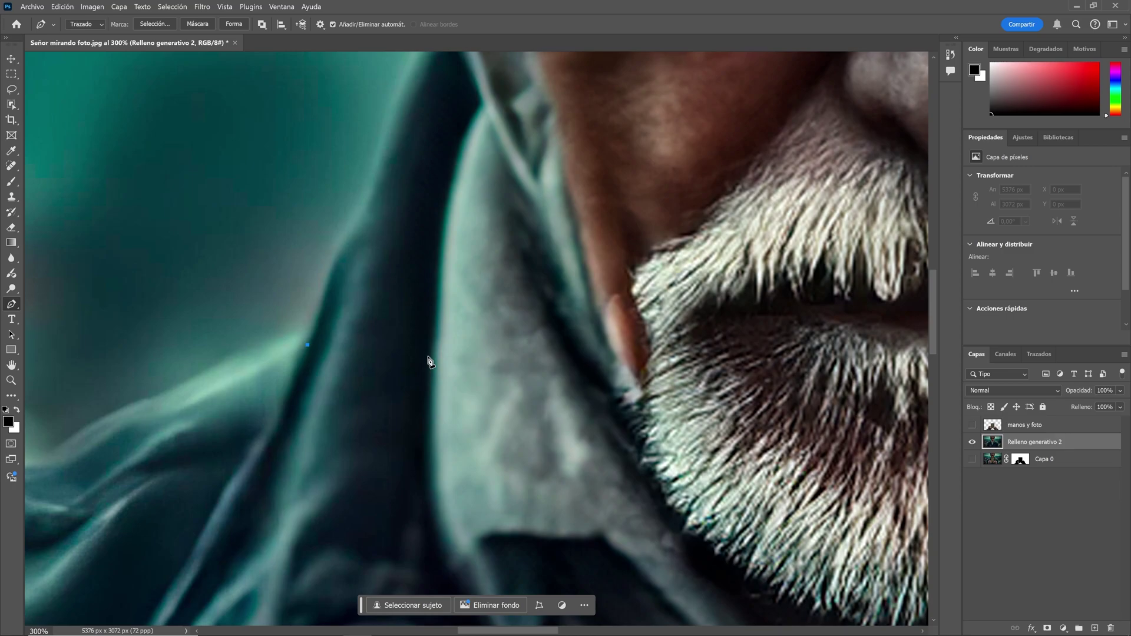
pyautogui.scroll(-1, 430, 361)
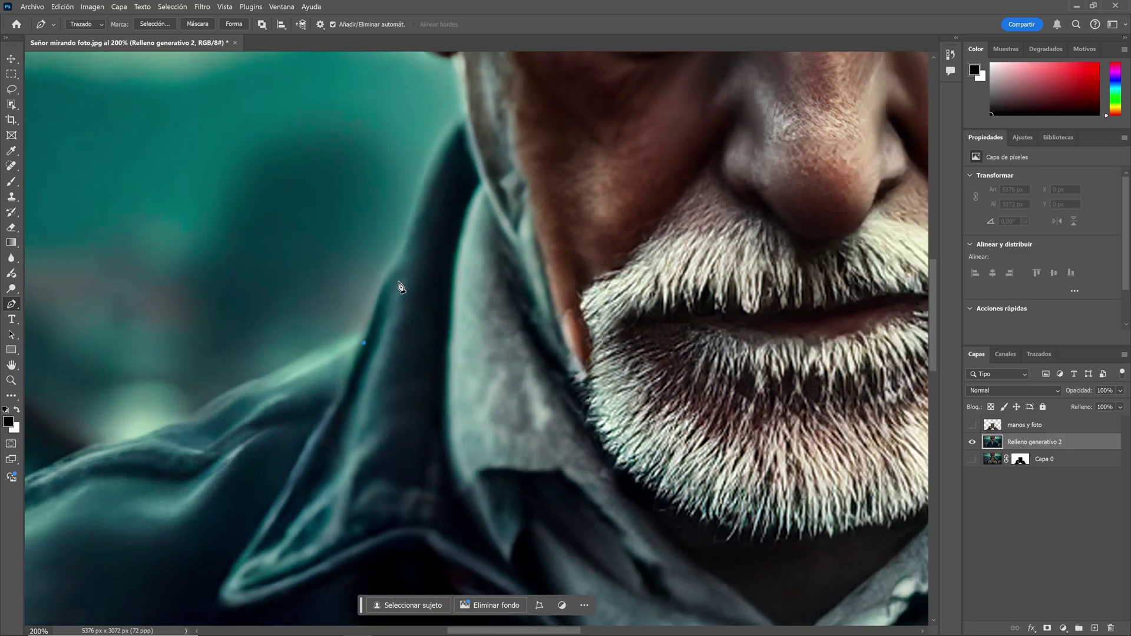
pyautogui.moveTo(393, 269); pyautogui.dragTo(401, 255)
pyautogui.moveTo(419, 203); pyautogui.dragTo(422, 196)
pyautogui.moveTo(429, 251); pyautogui.dragTo(386, 409)
# Continue the path along the neck and around the outer edge of the ear on the image's left side
pyautogui.click(423, 281)
pyautogui.click(414, 215)
pyautogui.moveTo(380, 200); pyautogui.dragTo(368, 173)
pyautogui.moveTo(372, 162); pyautogui.dragTo(469, 377)
pyautogui.moveTo(425, 299); pyautogui.dragTo(415, 268)
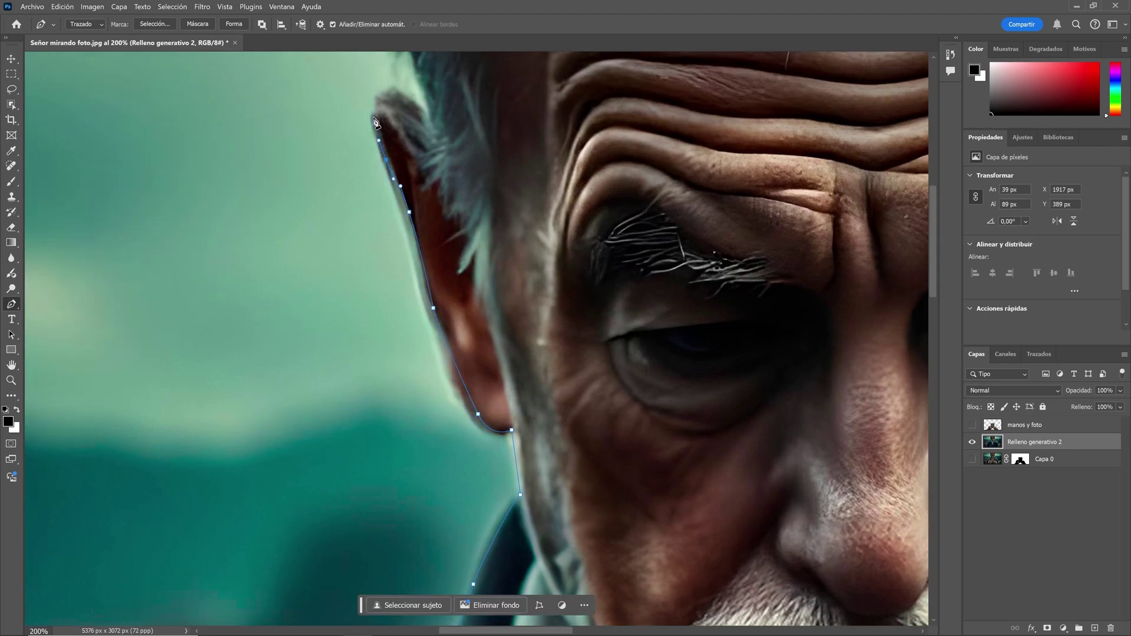
pyautogui.moveTo(386, 129); pyautogui.dragTo(449, 233)
# Carry the path past the hair, across above the canvas edge over the head, and down the hair on the opposite side
pyautogui.moveTo(475, 187); pyautogui.dragTo(499, 251)
pyautogui.click(497, 88)
pyautogui.moveTo(824, 136); pyautogui.dragTo(290, 208)
pyautogui.click(803, 149)
pyautogui.moveTo(837, 184); pyautogui.dragTo(840, 198)
pyautogui.click(838, 282)
pyautogui.click(851, 305)
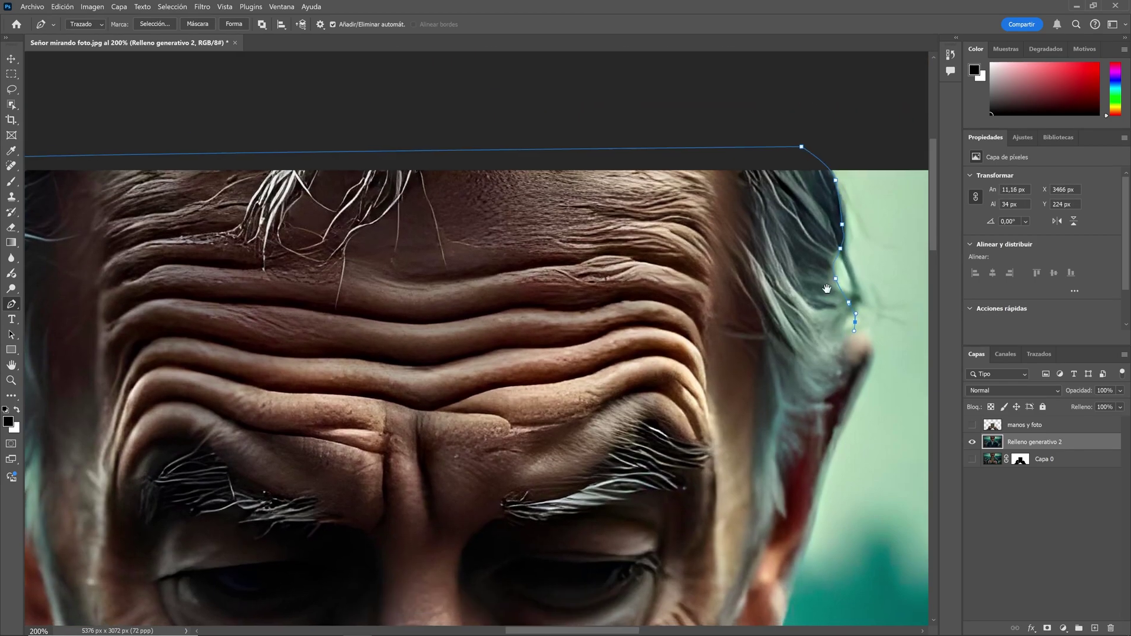
# Trace the path around the ear on the image's right side down to the lobe
pyautogui.moveTo(854, 330); pyautogui.dragTo(827, 192)
pyautogui.click(840, 203)
pyautogui.moveTo(836, 245); pyautogui.dragTo(832, 255)
pyautogui.moveTo(799, 325); pyautogui.dragTo(794, 347)
pyautogui.moveTo(779, 422); pyautogui.dragTo(779, 330)
pyautogui.moveTo(772, 335); pyautogui.dragTo(764, 361)
pyautogui.moveTo(763, 486); pyautogui.dragTo(719, 303)
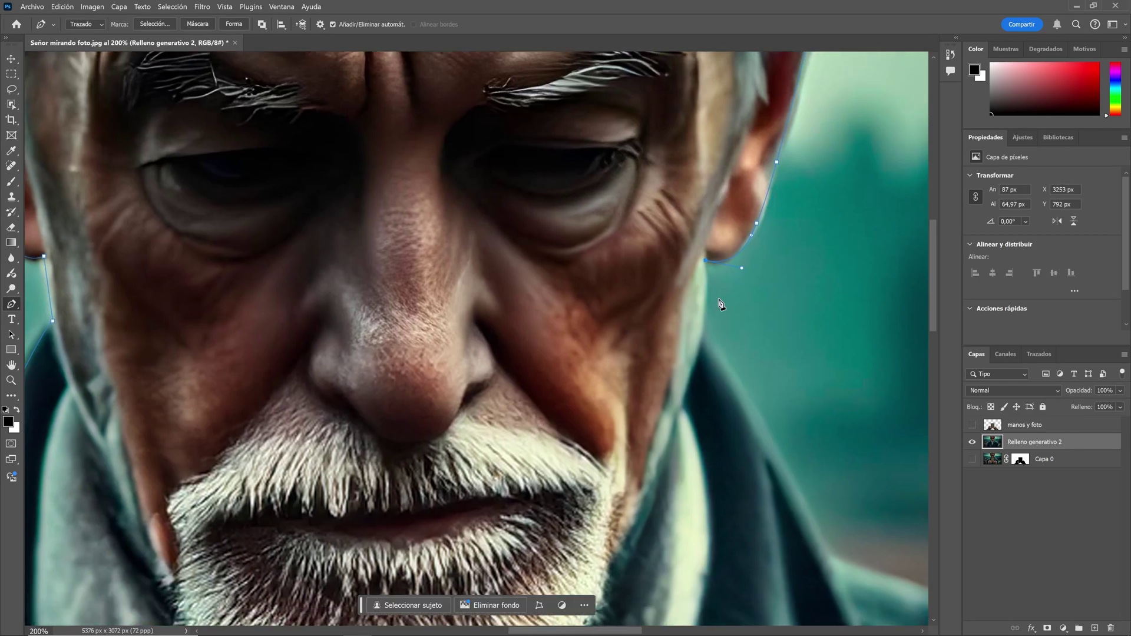
# Extend the path down the neck, collar, shoulder and sleeve on the image's right side to the lower canvas edge
pyautogui.moveTo(782, 412); pyautogui.dragTo(657, 235)
pyautogui.moveTo(718, 495); pyautogui.dragTo(613, 208)
pyautogui.moveTo(723, 318); pyautogui.dragTo(661, 208)
pyautogui.moveTo(695, 235); pyautogui.dragTo(652, 129)
pyautogui.moveTo(689, 255); pyautogui.dragTo(654, 154)
pyautogui.click(626, 202)
pyautogui.moveTo(720, 361); pyautogui.dragTo(618, 121)
pyautogui.moveTo(779, 432); pyautogui.dragTo(781, 442)
# Run the path across below the canvas and trace up the sleeve on the image's left side to the shoulder seam
pyautogui.moveTo(177, 277); pyautogui.dragTo(520, 327)
pyautogui.click(150, 464)
pyautogui.moveTo(214, 378); pyautogui.dragTo(258, 321)
pyautogui.click(306, 255)
pyautogui.moveTo(306, 229); pyautogui.dragTo(308, 380)
pyautogui.moveTo(302, 297); pyautogui.dragTo(311, 284)
pyautogui.click(362, 174)
pyautogui.moveTo(386, 115); pyautogui.dragTo(375, 250)
pyautogui.click(381, 220)
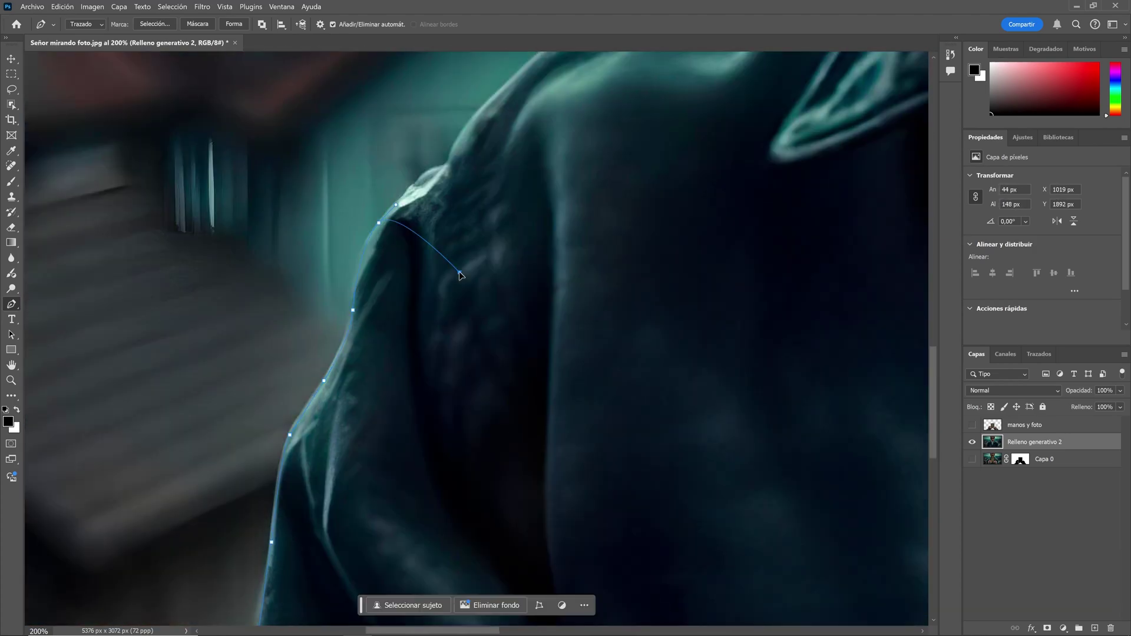
# Trace the remaining shoulder edge from the sleeve seam to the collar, closing the path around the man
pyautogui.click(434, 176)
pyautogui.moveTo(525, 75); pyautogui.dragTo(568, 227)
pyautogui.moveTo(595, 213); pyautogui.dragTo(410, 394)
pyautogui.moveTo(459, 371); pyautogui.dragTo(489, 364)
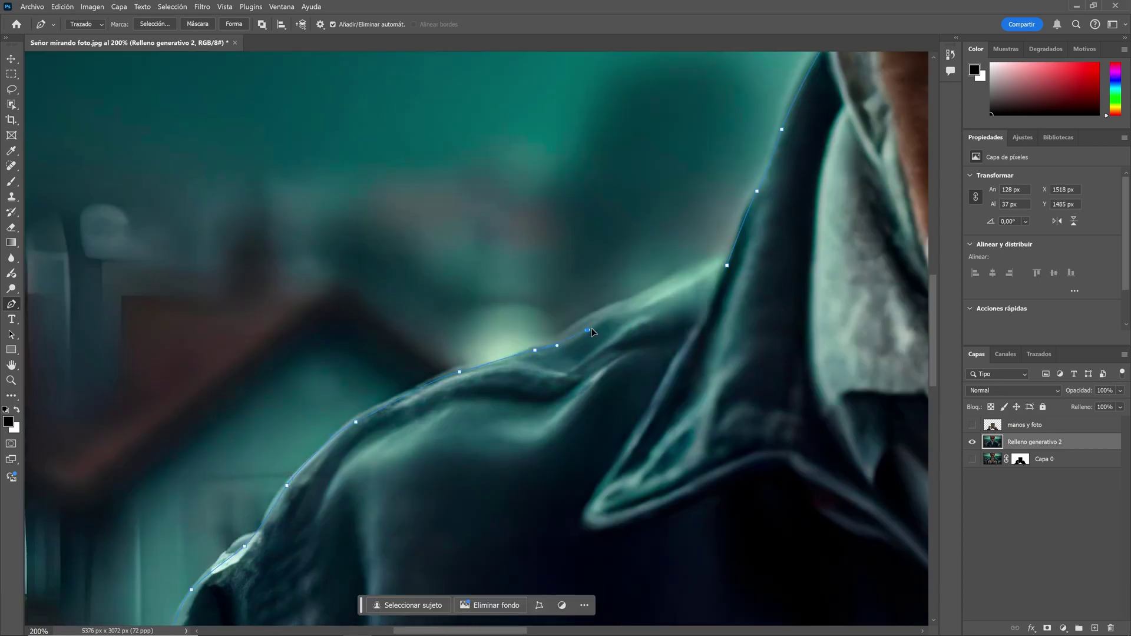
pyautogui.moveTo(588, 330); pyautogui.dragTo(610, 322)
# Convert the path to a new selection with a 0.5-pixel feather and apply it as a layer mask on Relleno generativo 2
pyautogui.rightClick(728, 268)
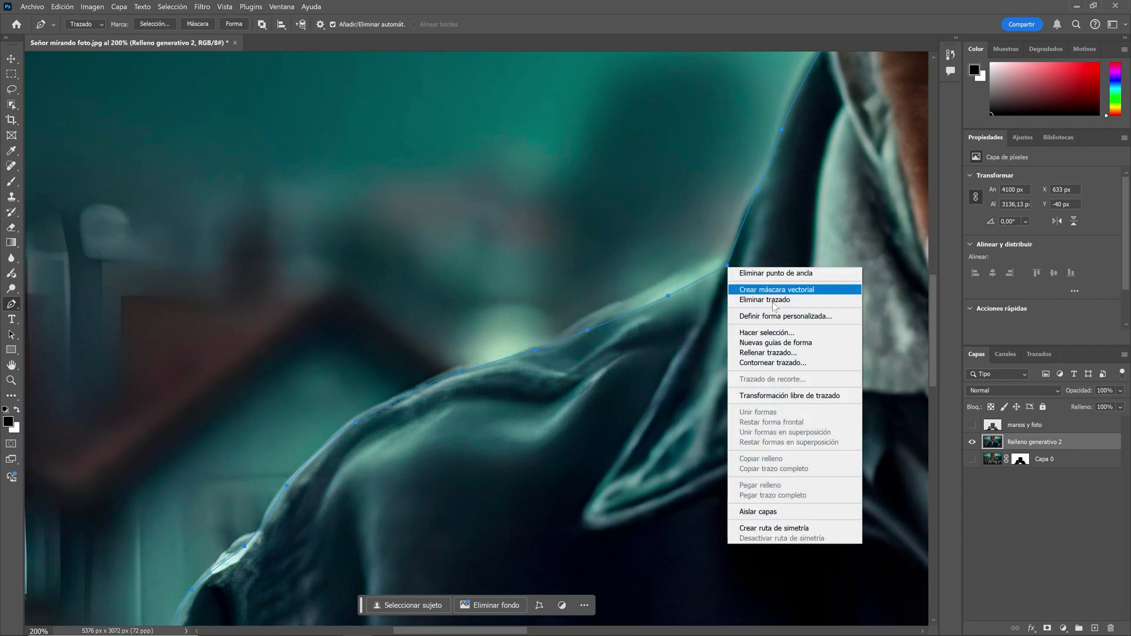
pyautogui.click(773, 332)
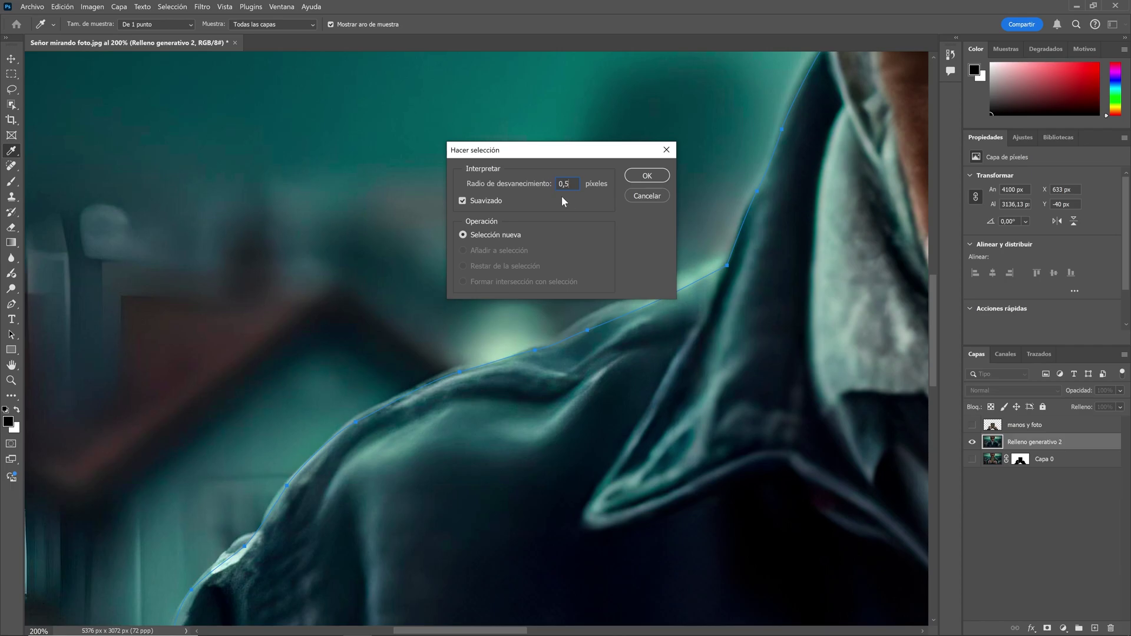
pyautogui.click(633, 176)
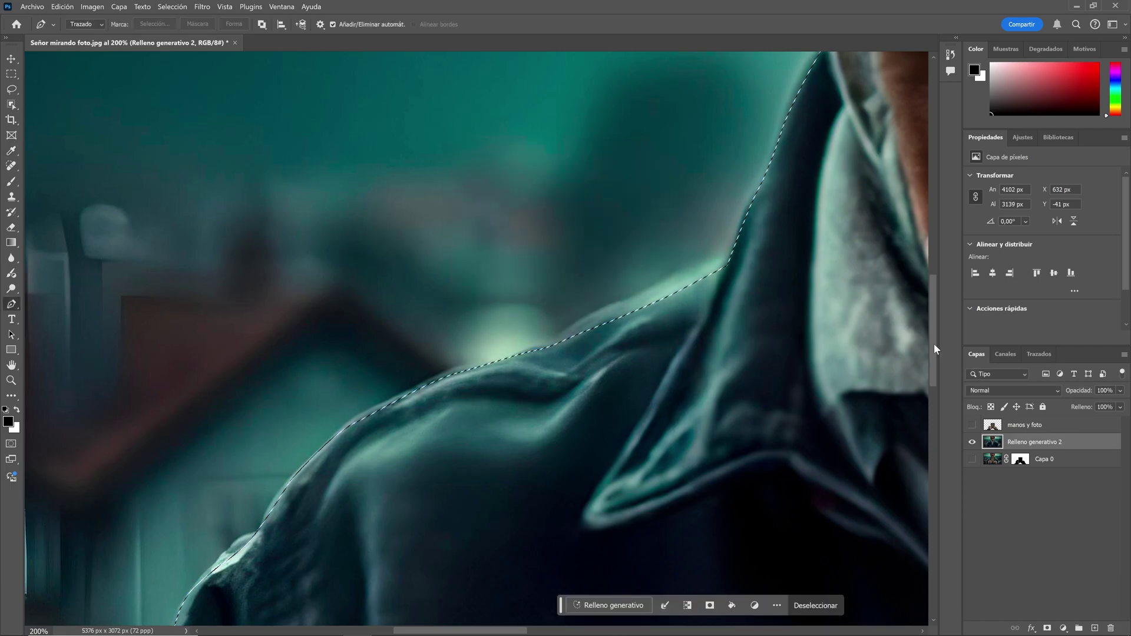
pyautogui.hotkey('ctrl', '-')
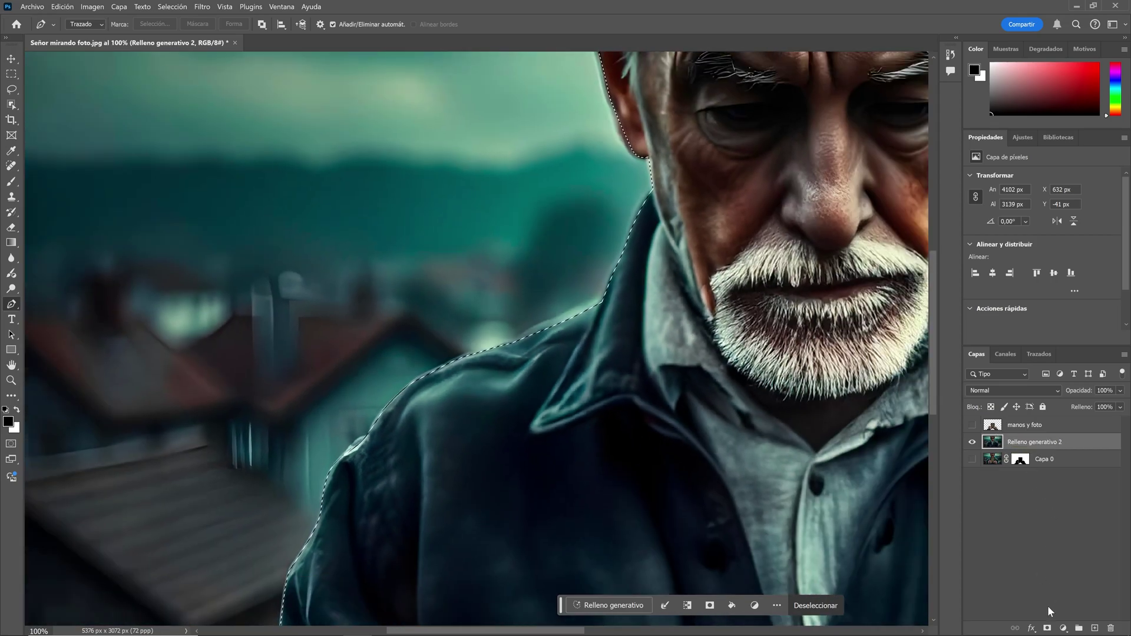
pyautogui.click(1048, 629)
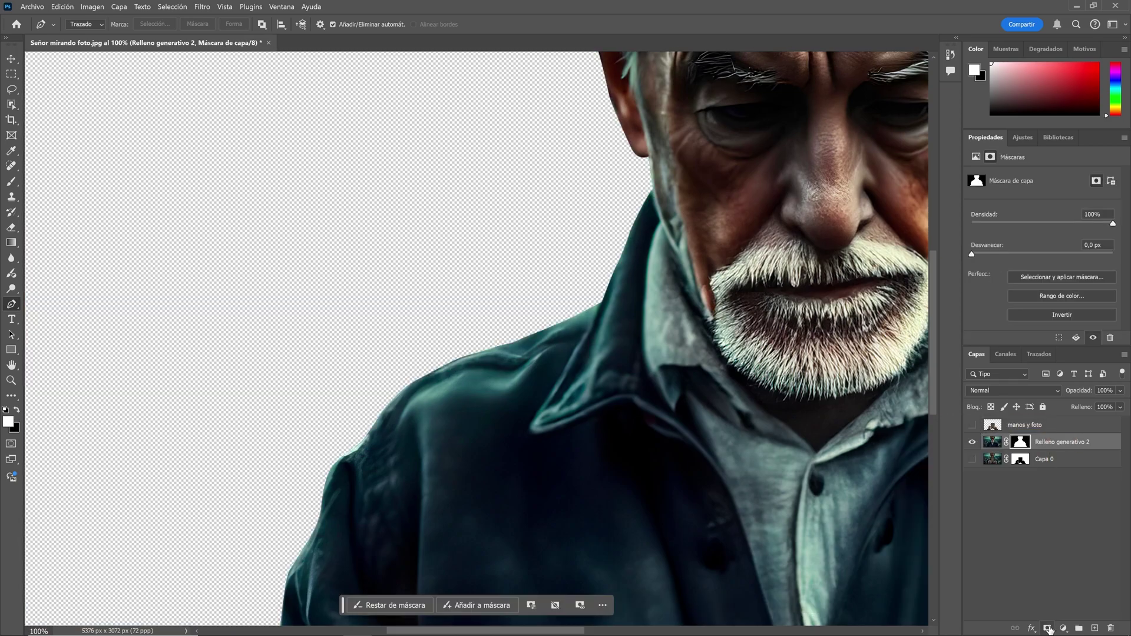
# Show the manos y foto and Capa 0 layers, and delete Capa 0's layer mask
pyautogui.hotkey('ctrl', '-')
pyautogui.hotkey('ctrl', '-')
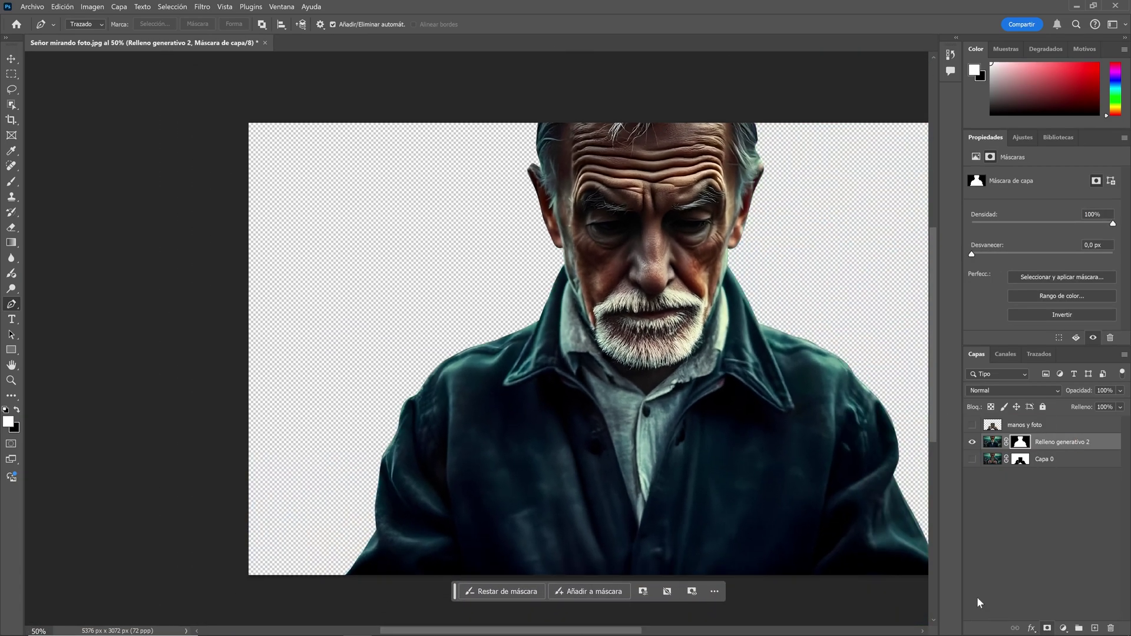
pyautogui.moveTo(721, 404); pyautogui.dragTo(592, 372)
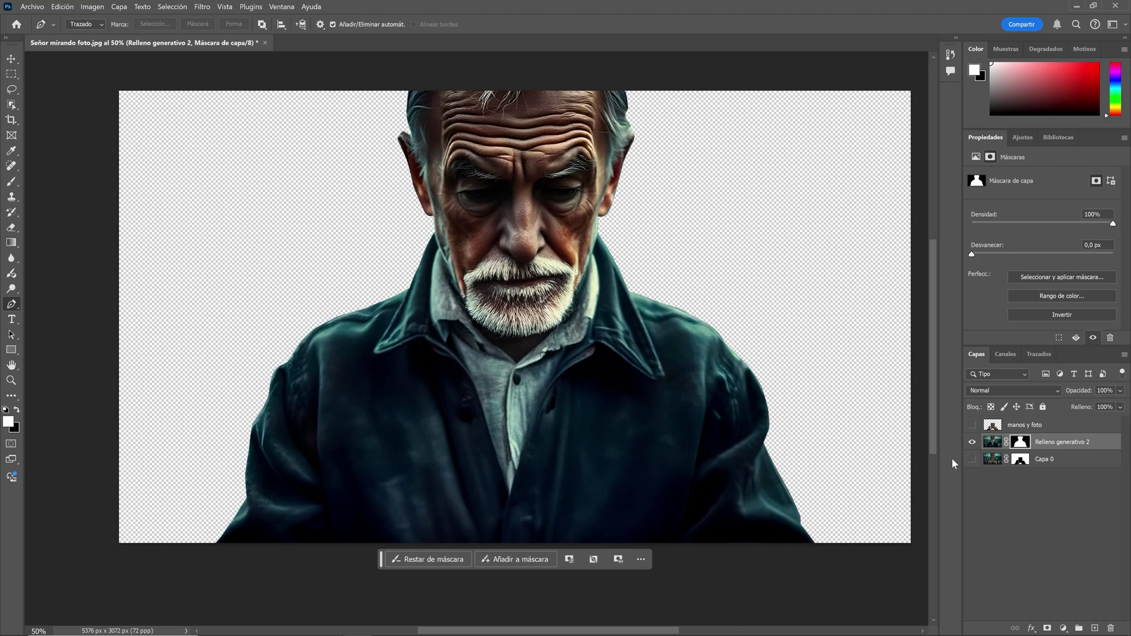
pyautogui.click(973, 425)
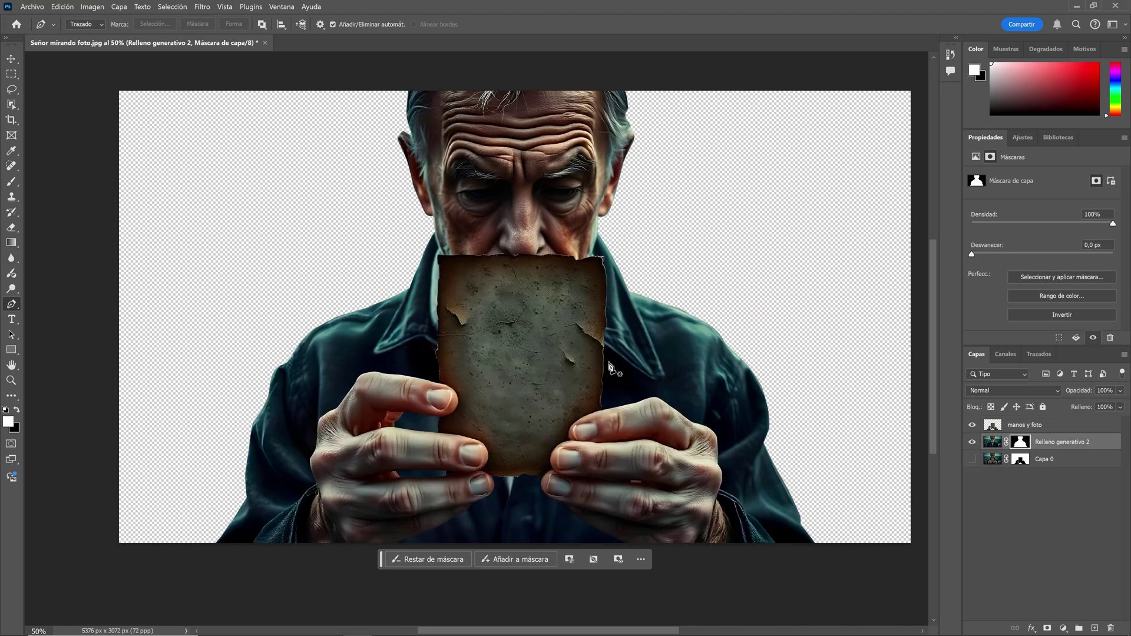
pyautogui.click(973, 459)
pyautogui.click(1020, 459)
pyautogui.rightClick(1020, 459)
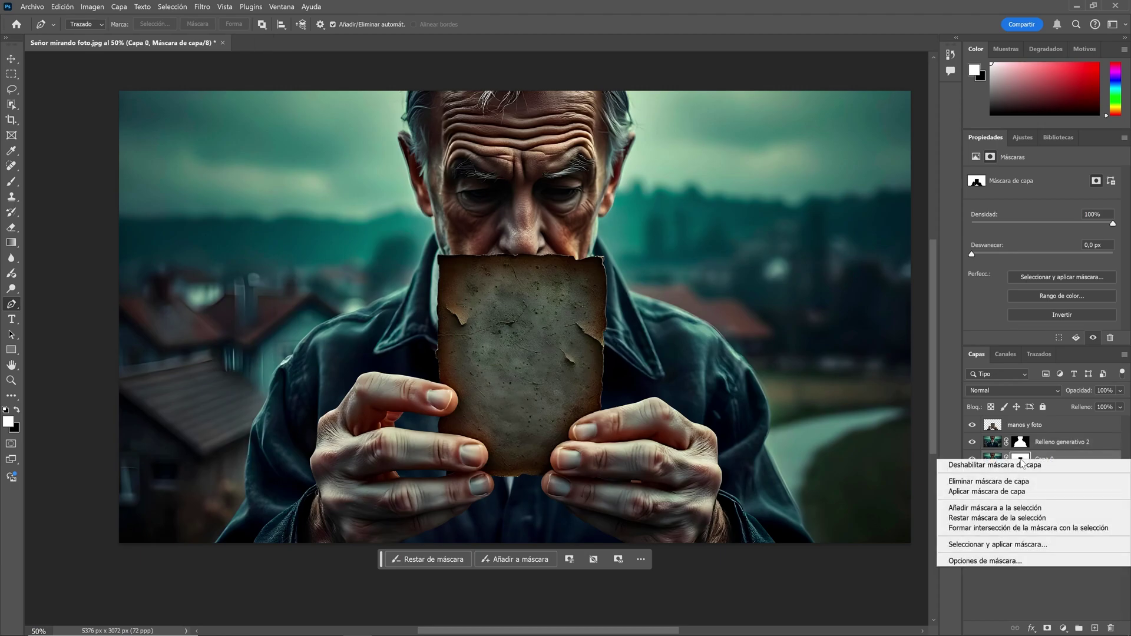
pyautogui.click(980, 481)
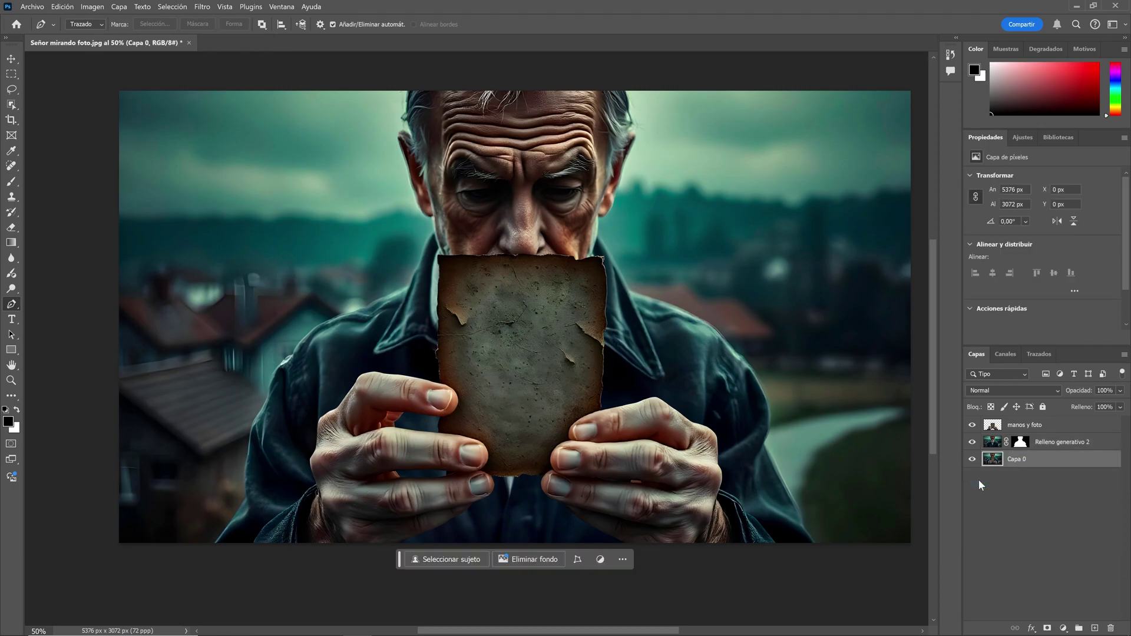
# Hide Relleno generativo 2 and manos y foto, and draw a loose Lasso selection around the whole man on Capa 0
pyautogui.click(973, 442)
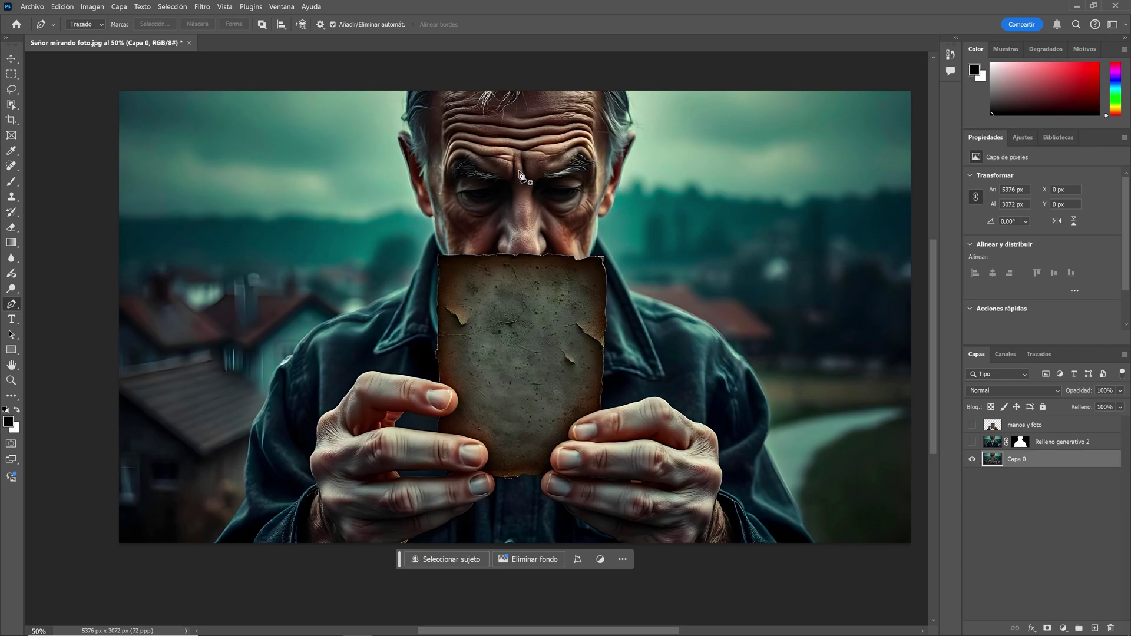
pyautogui.click(11, 89)
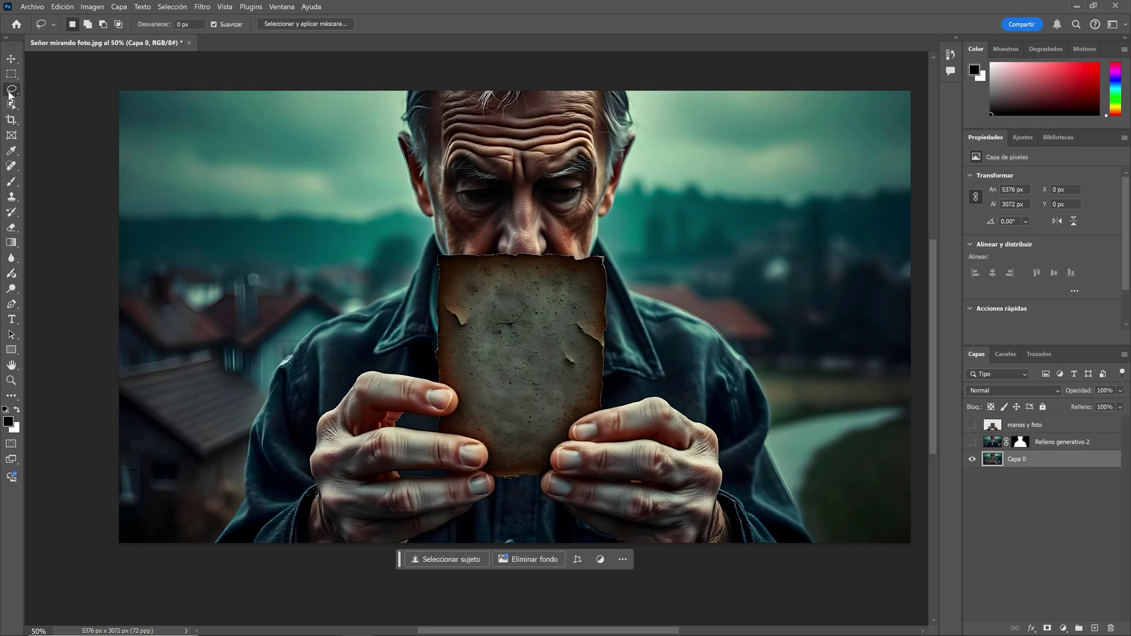
pyautogui.rightClick(11, 89)
pyautogui.click(66, 100)
pyautogui.moveTo(394, 137)
pyautogui.mouseDown()
pyautogui.moveTo(415, 252)
pyautogui.moveTo(394, 280)
pyautogui.moveTo(309, 324)
pyautogui.moveTo(254, 387)
pyautogui.moveTo(216, 531)
pyautogui.moveTo(243, 566)
pyautogui.moveTo(820, 544)
pyautogui.moveTo(777, 380)
pyautogui.moveTo(735, 325)
pyautogui.moveTo(654, 290)
pyautogui.moveTo(624, 253)
pyautogui.moveTo(617, 209)
pyautogui.moveTo(631, 167)
pyautogui.mouseUp()
pyautogui.moveTo(638, 128)
pyautogui.mouseDown()
pyautogui.moveTo(638, 83)
pyautogui.moveTo(623, 78)
pyautogui.moveTo(391, 80)
pyautogui.mouseUp()
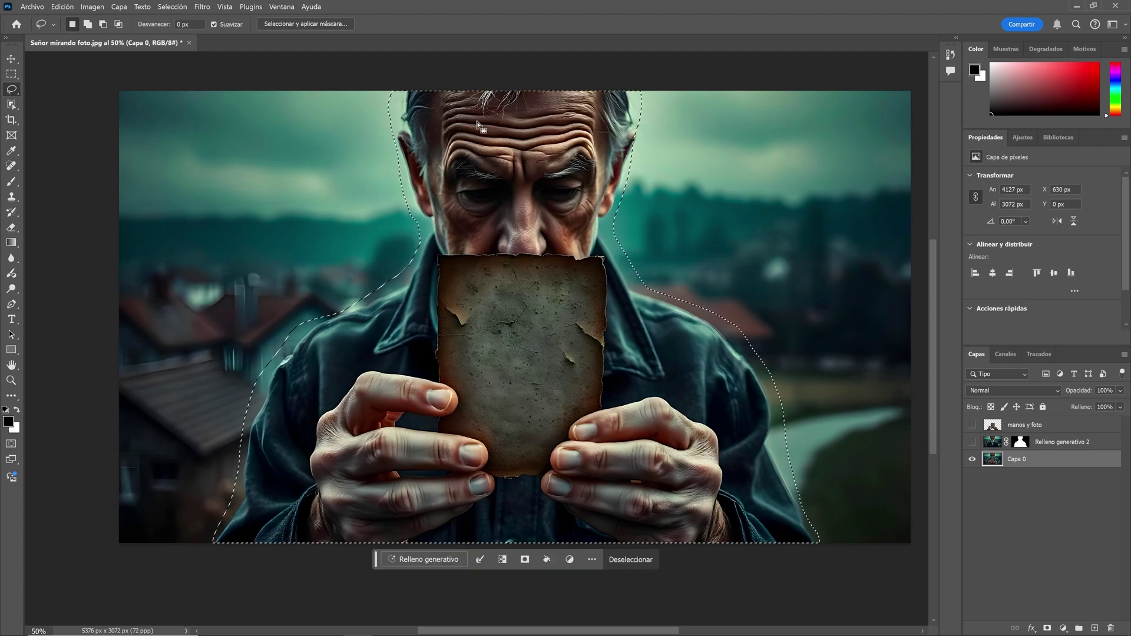
# Add a strip beside the ear on the image's right side to the lasso selection, giving the ear more clearance
pyautogui.hotkey('ctrl', '+')
pyautogui.moveTo(520, 213); pyautogui.dragTo(448, 277)
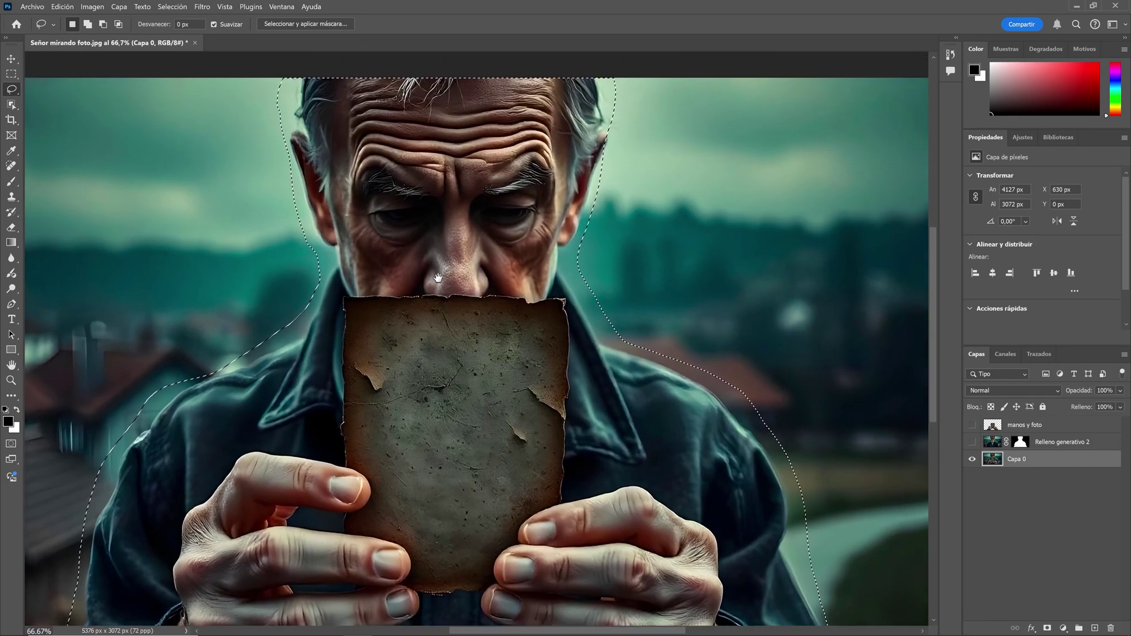
pyautogui.scroll(1, 501, 265)
pyautogui.moveTo(511, 242); pyautogui.dragTo(436, 422)
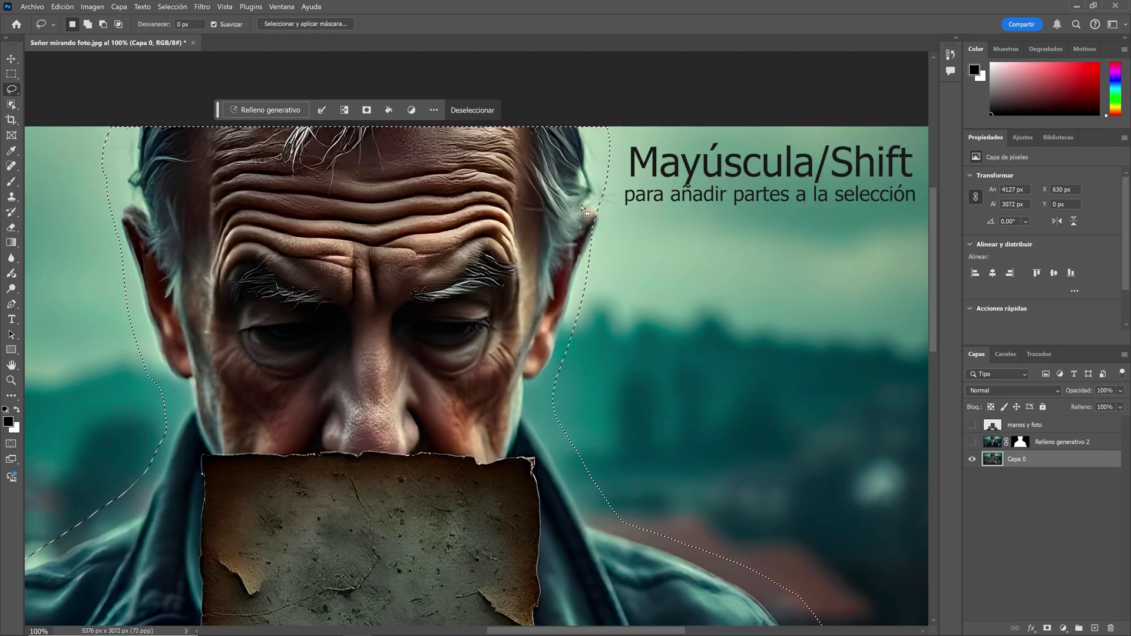
pyautogui.press('shift')
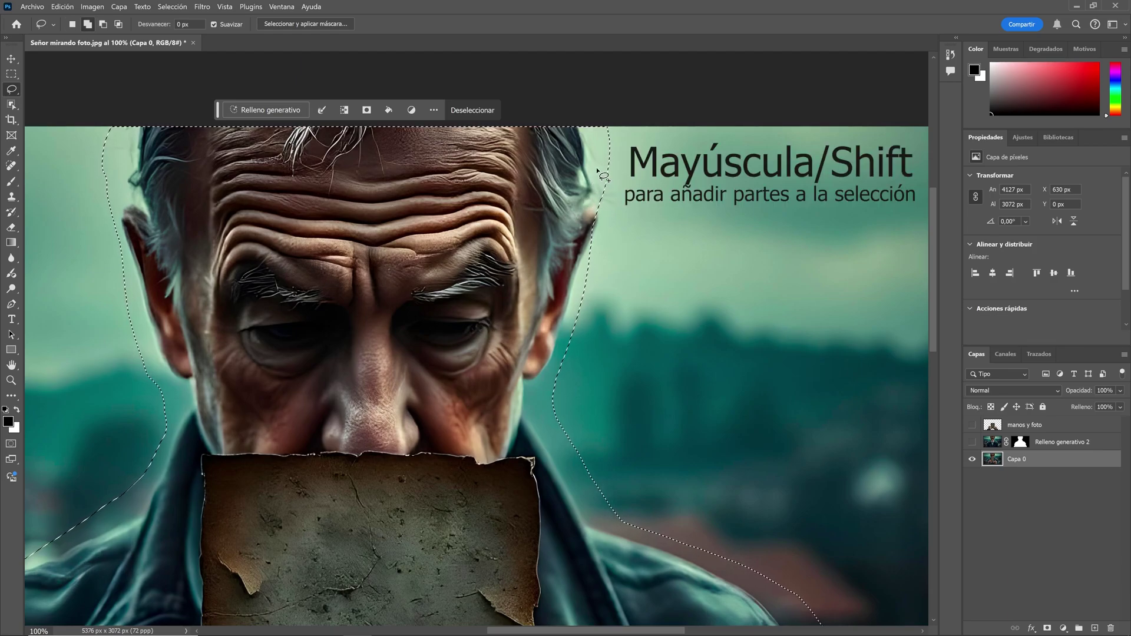
pyautogui.moveTo(603, 151); pyautogui.dragTo(607, 177)
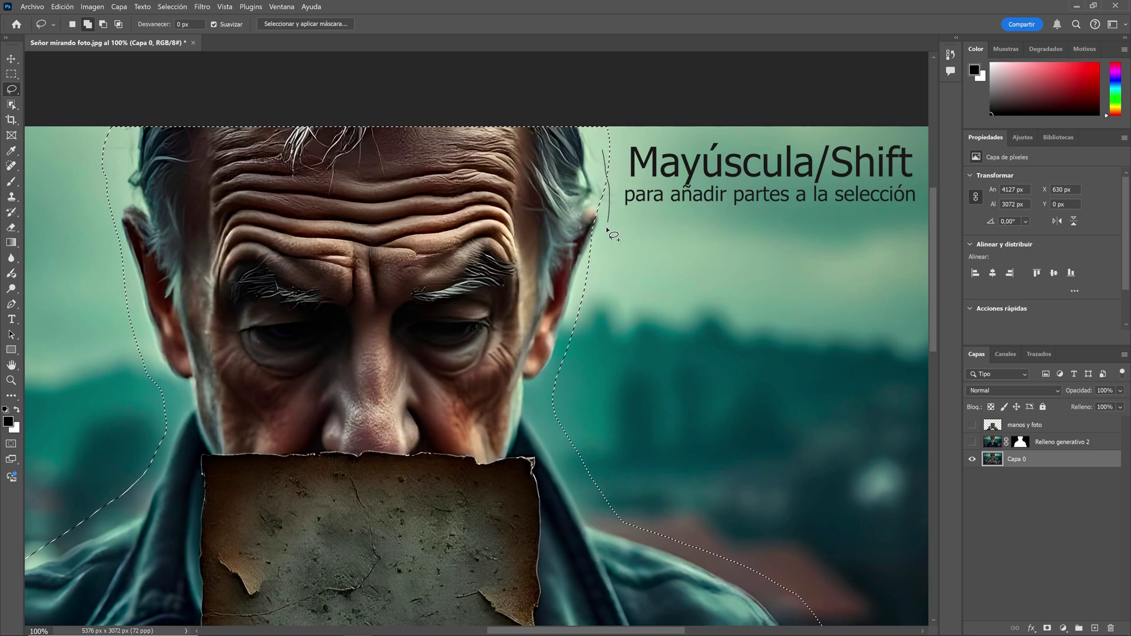
pyautogui.moveTo(607, 229); pyautogui.dragTo(589, 266)
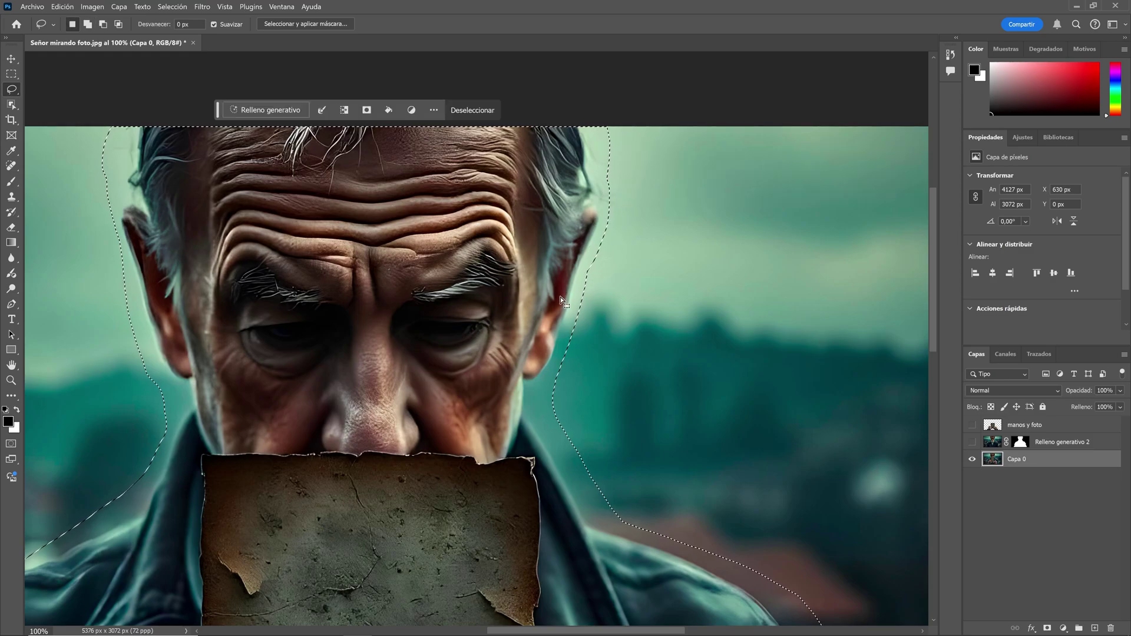
# Replace the selected man with background using Generative Fill without a prompt
pyautogui.hotkey('ctrl', '-')
pyautogui.hotkey('ctrl', '-')
pyautogui.moveTo(560, 298); pyautogui.dragTo(575, 205)
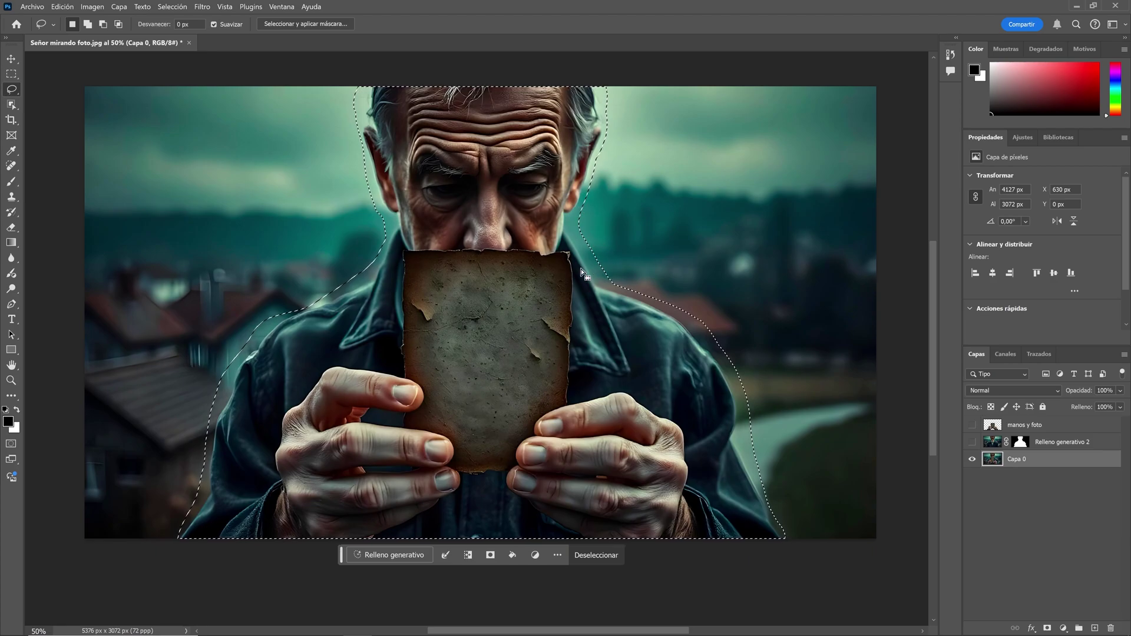
pyautogui.click(374, 554)
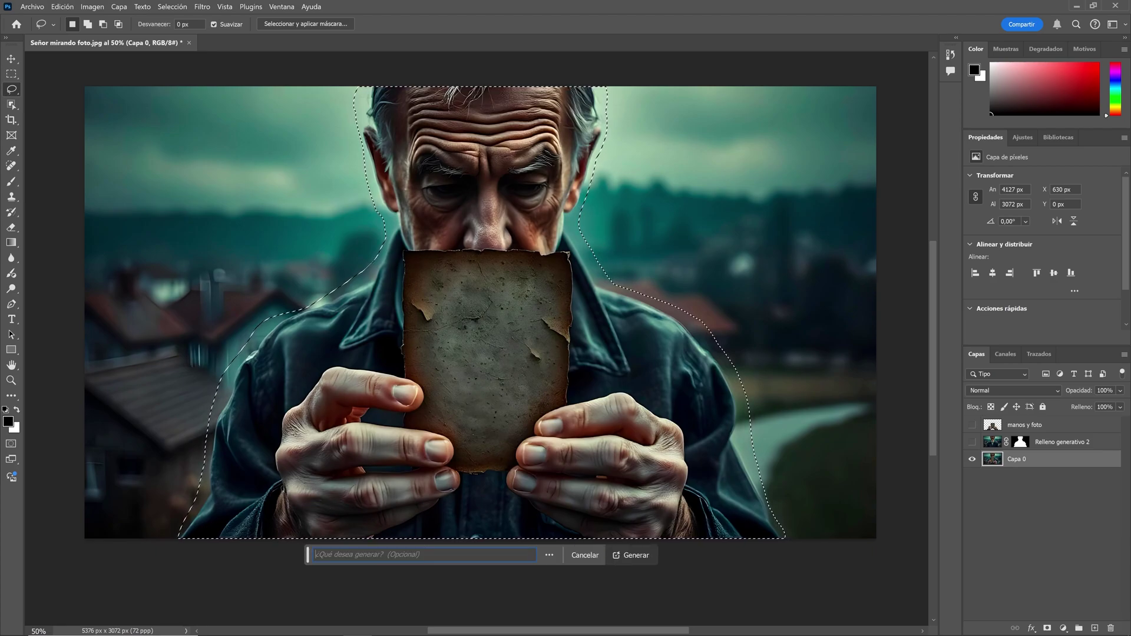
pyautogui.click(635, 555)
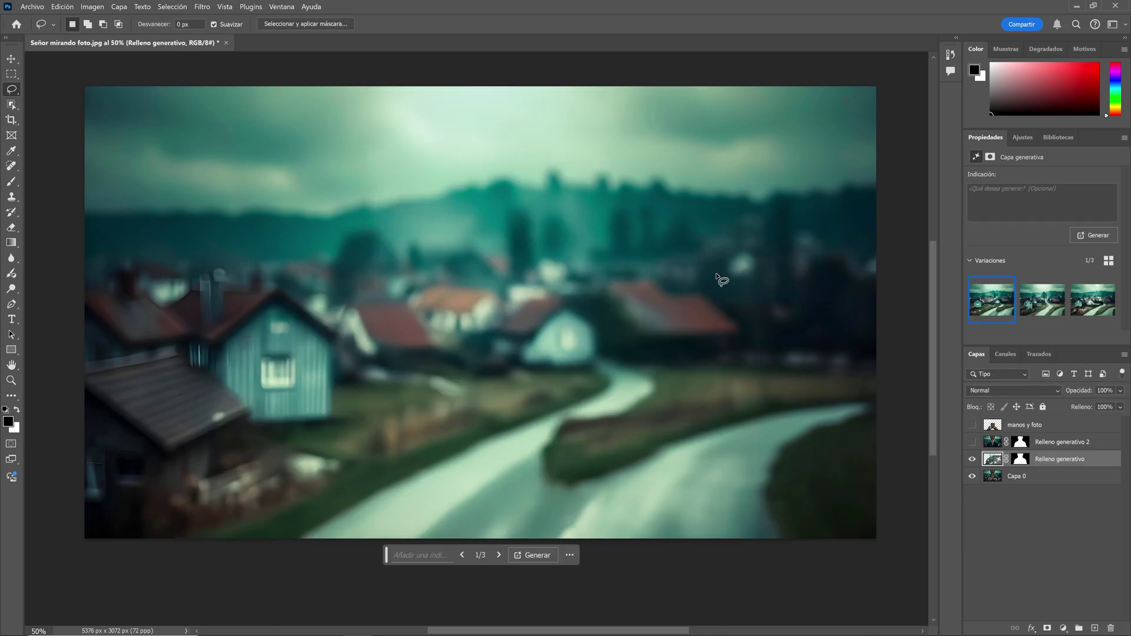
# Compare the three generated background variations and settle on the first one
pyautogui.click(499, 555)
pyautogui.click(500, 555)
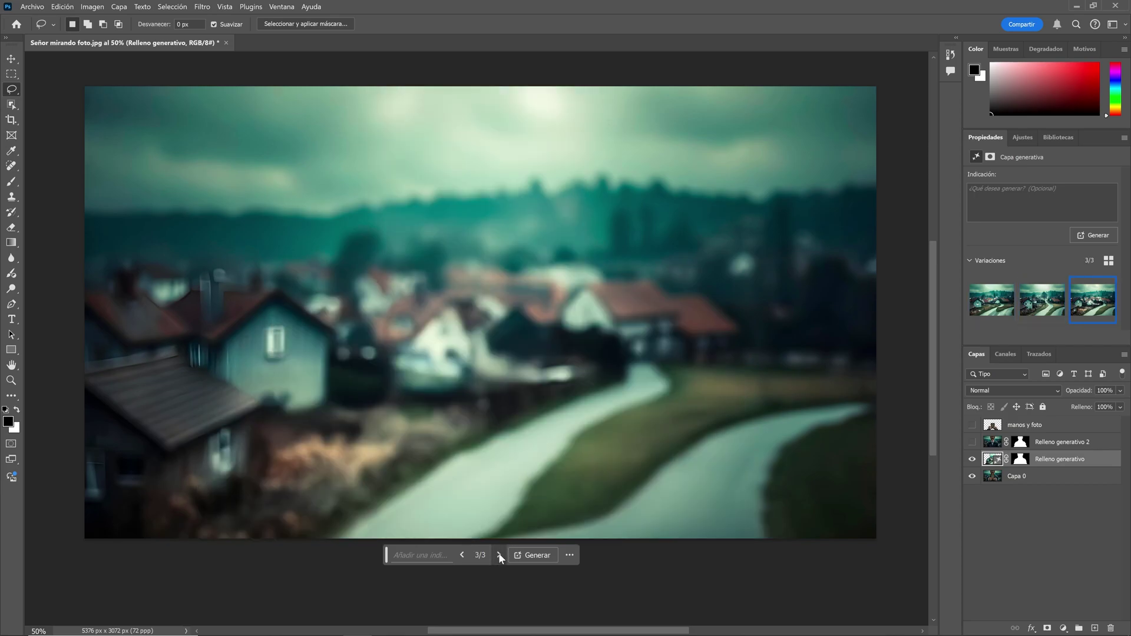
pyautogui.click(499, 555)
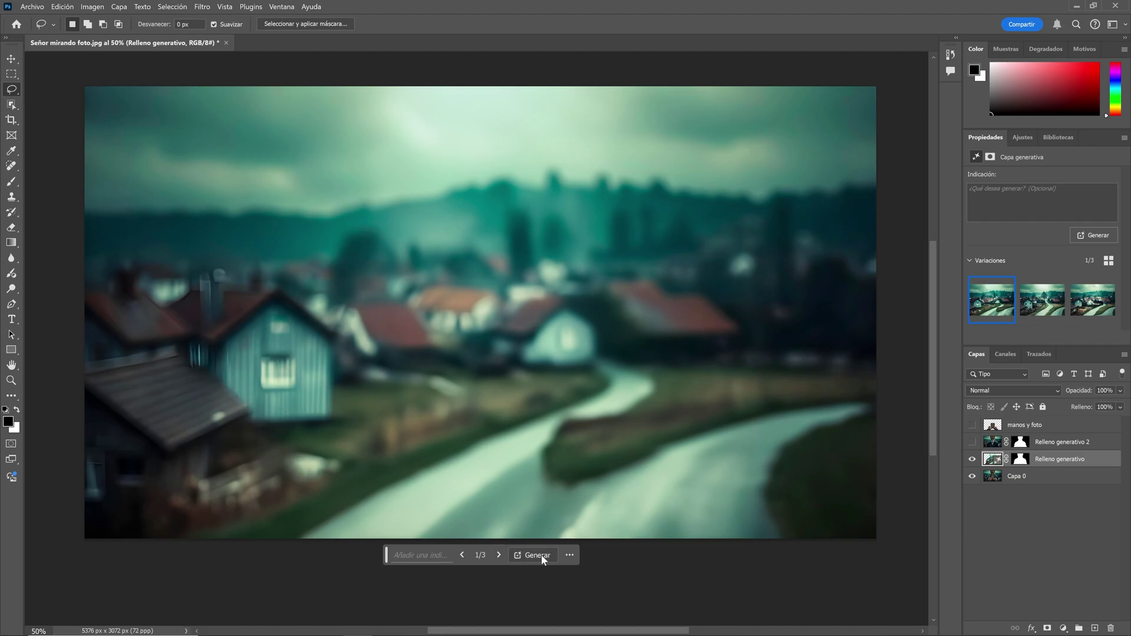
pyautogui.click(500, 556)
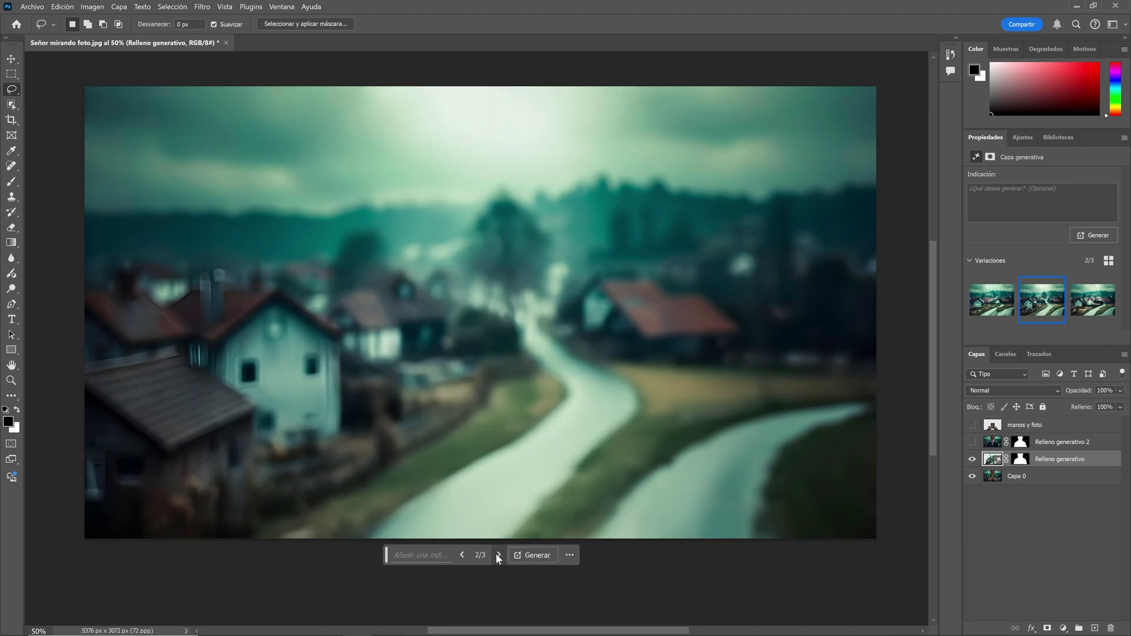
pyautogui.click(498, 556)
pyautogui.click(498, 556)
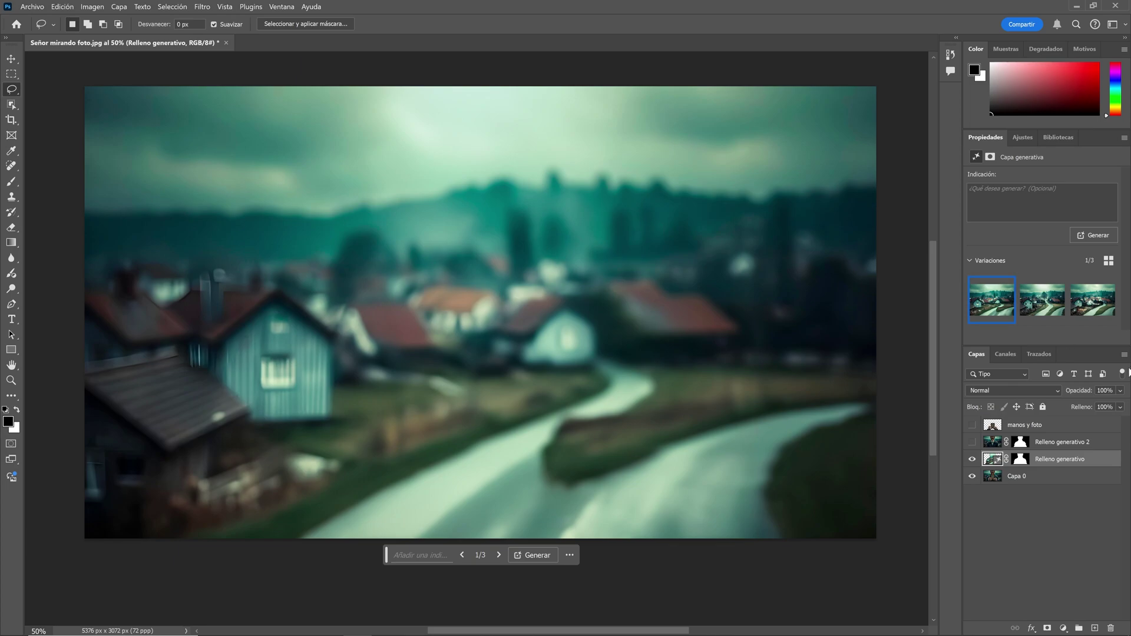
# Merge the Relleno generativo layer with Capa 0 and rename the merged layer fondo
pyautogui.keyDown('shift'); pyautogui.click(1025, 476); pyautogui.keyUp('shift')
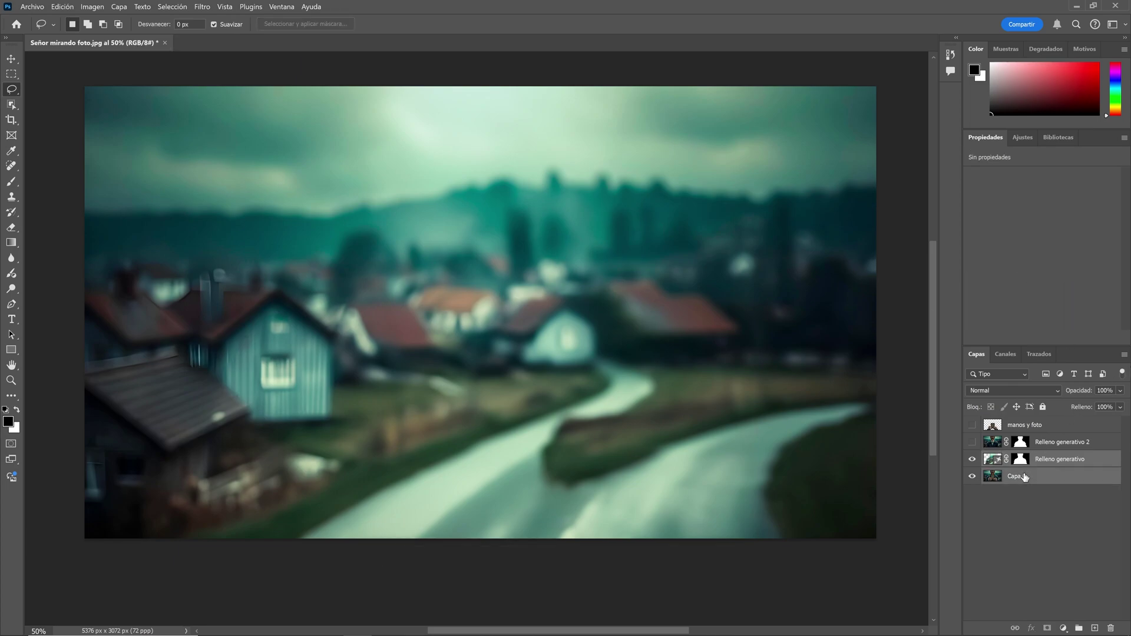
pyautogui.rightClick(1025, 477)
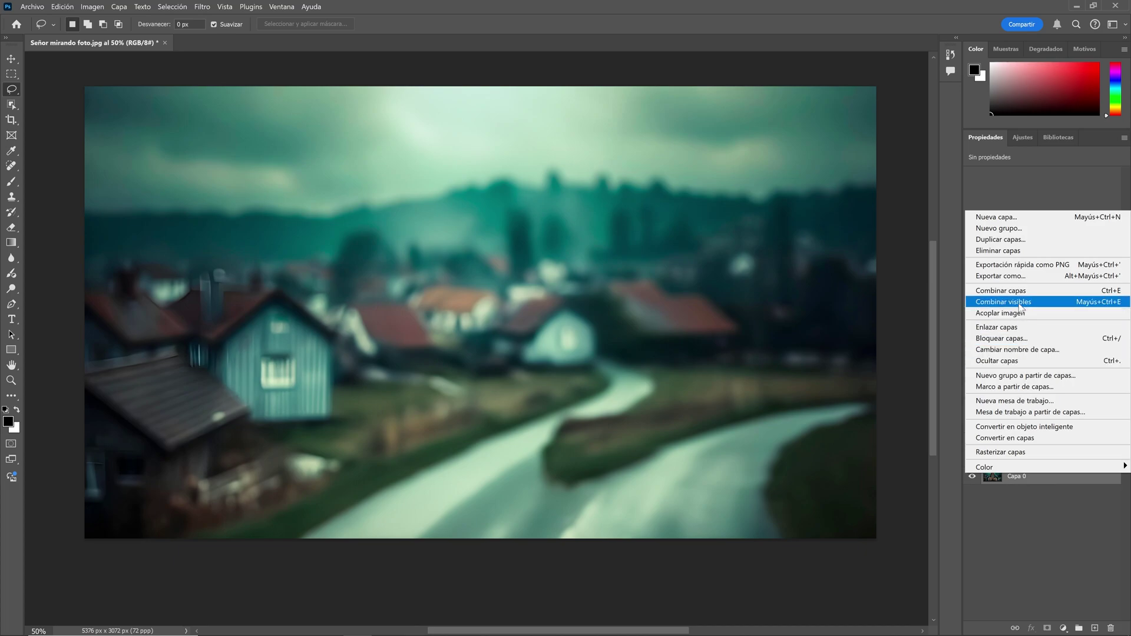
pyautogui.click(1021, 291)
pyautogui.doubleClick(1028, 460)
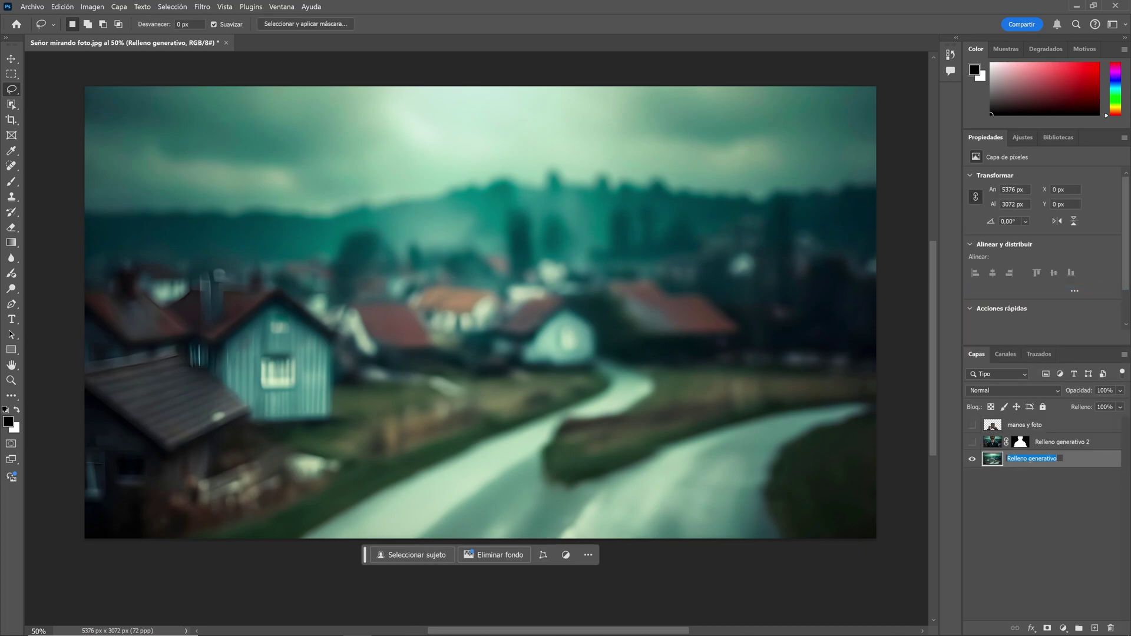
pyautogui.write('fondo')
pyautogui.click(1015, 503)
# Show the Relleno generativo 2 layer, apply its layer mask, and rename it señor
pyautogui.click(972, 442)
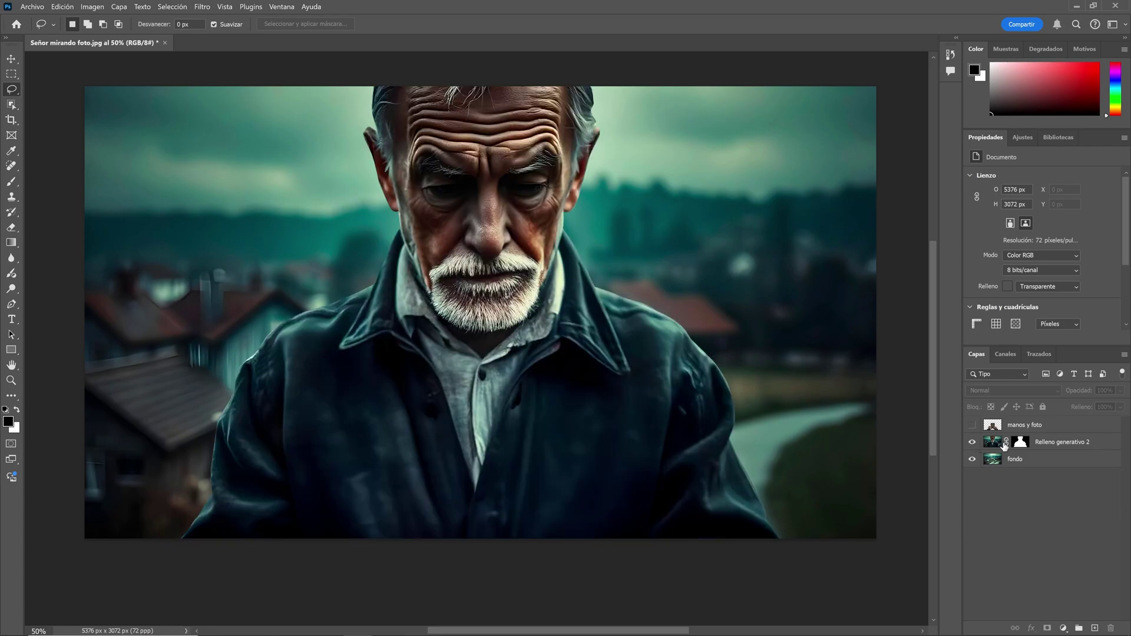
pyautogui.rightClick(1016, 446)
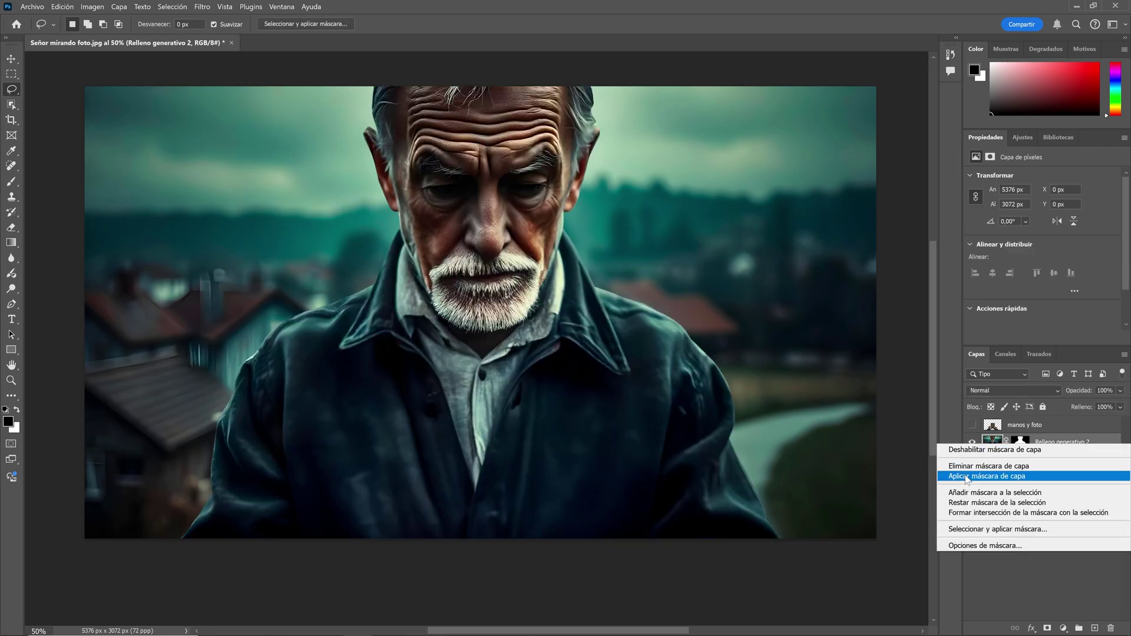
pyautogui.click(967, 478)
pyautogui.doubleClick(1035, 441)
pyautogui.write('s')
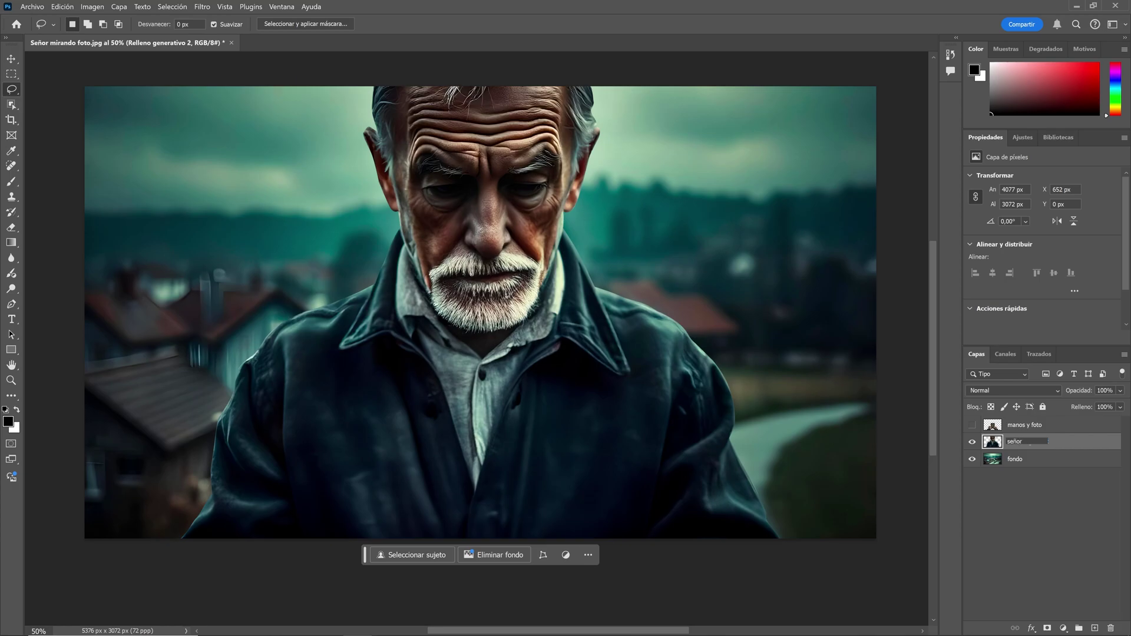
pyautogui.write('eñor')
pyautogui.click(1060, 425)
# Show the manos y foto layer again and keep its current name
pyautogui.click(972, 425)
pyautogui.doubleClick(1025, 425)
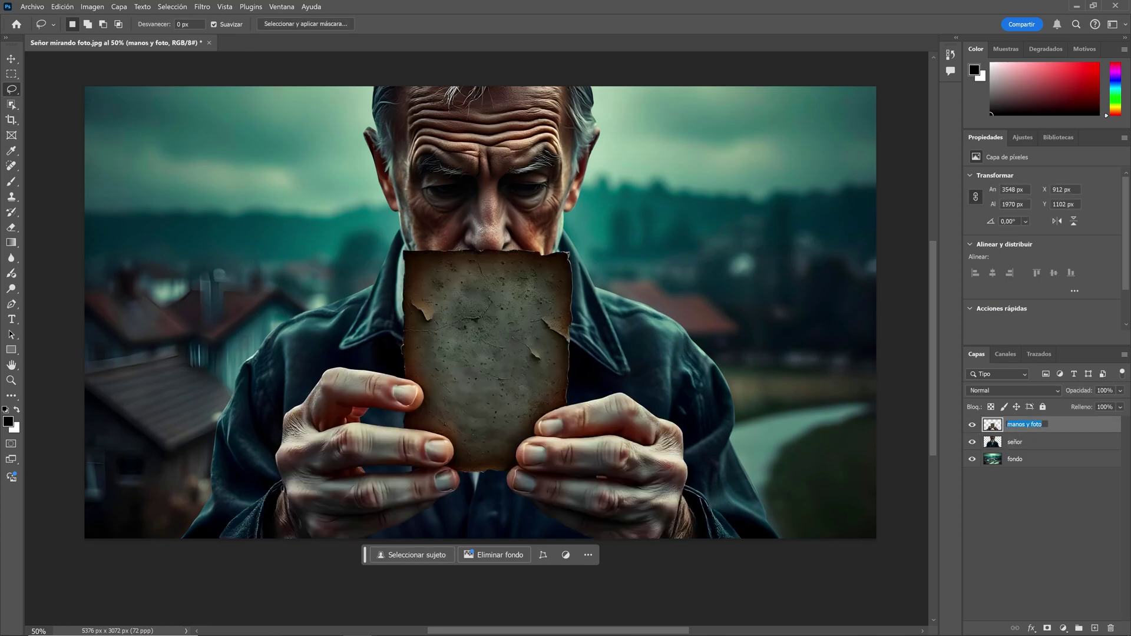
pyautogui.click(1021, 516)
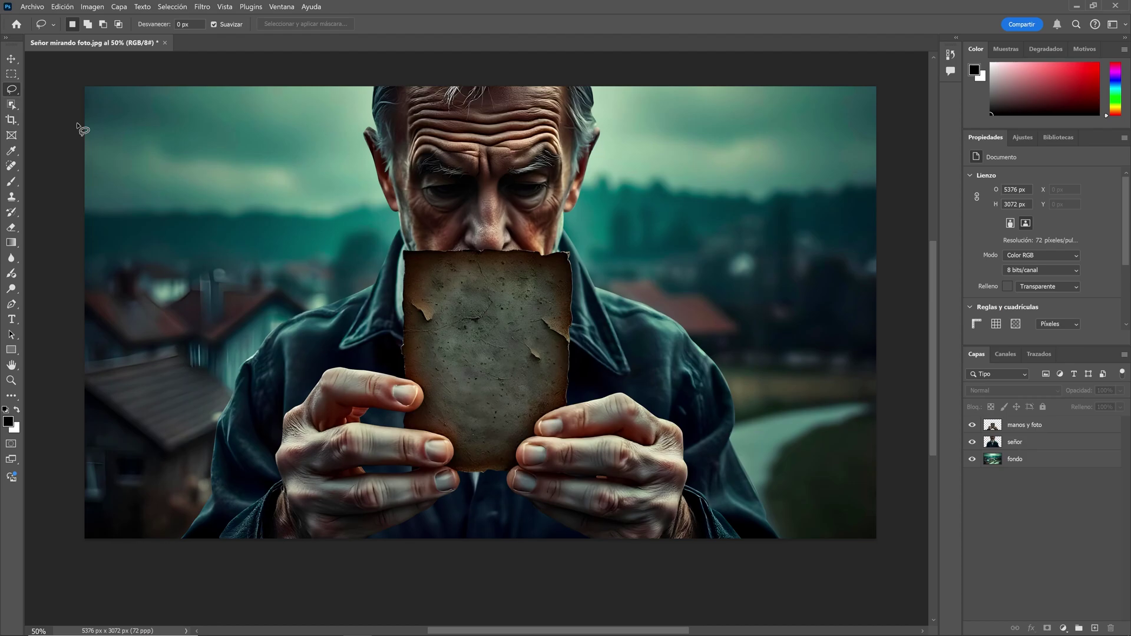
# Try shifting the hands, man and background layers separately with the Move tool, and undo the moves
pyautogui.click(11, 59)
pyautogui.moveTo(523, 389); pyautogui.dragTo(321, 389)
pyautogui.moveTo(498, 194); pyautogui.dragTo(701, 221)
pyautogui.click(265, 131)
pyautogui.moveTo(303, 165); pyautogui.dragTo(319, 117)
pyautogui.hotkey('ctrl', 'z')
pyautogui.hotkey('ctrl', 'z')
pyautogui.hotkey('ctrl', 'z')
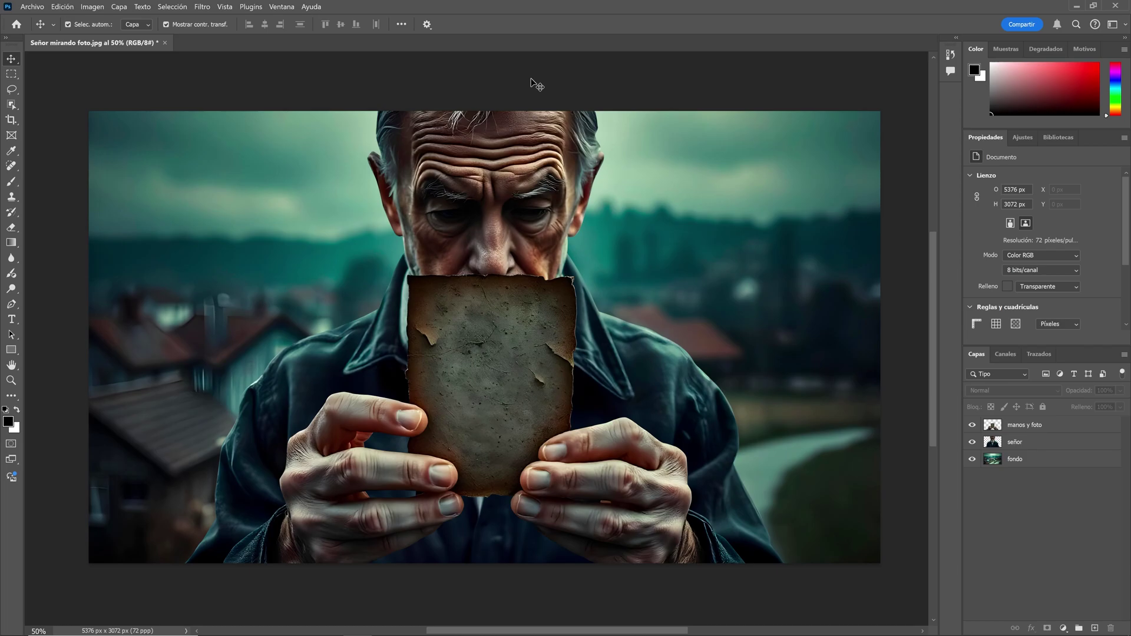
# Try moving the hands and paper away from the man and the man the opposite way, and undo both moves
pyautogui.moveTo(524, 324); pyautogui.dragTo(585, 396)
pyautogui.moveTo(513, 242); pyautogui.dragTo(399, 224)
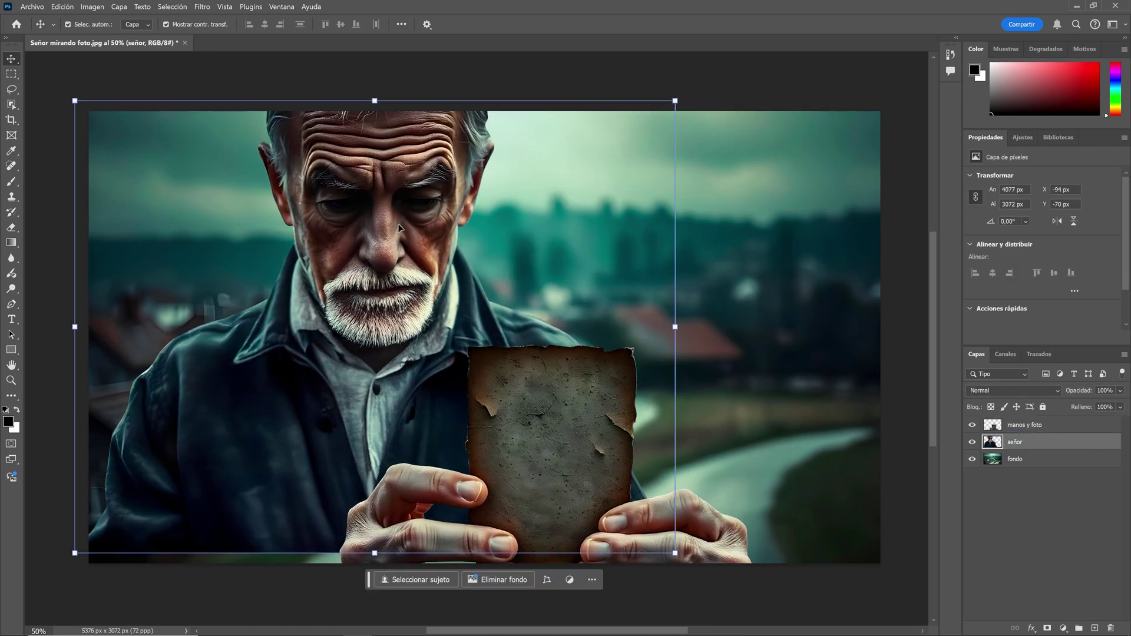
pyautogui.hotkey('ctrl', 'z')
pyautogui.hotkey('ctrl', 'z')
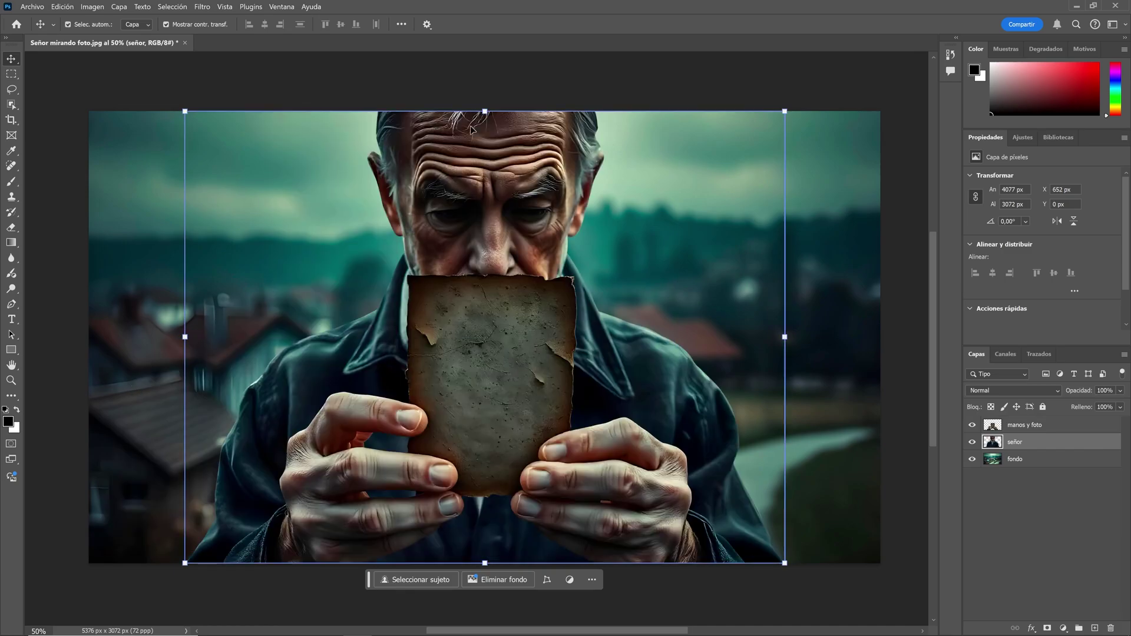
pyautogui.click(485, 87)
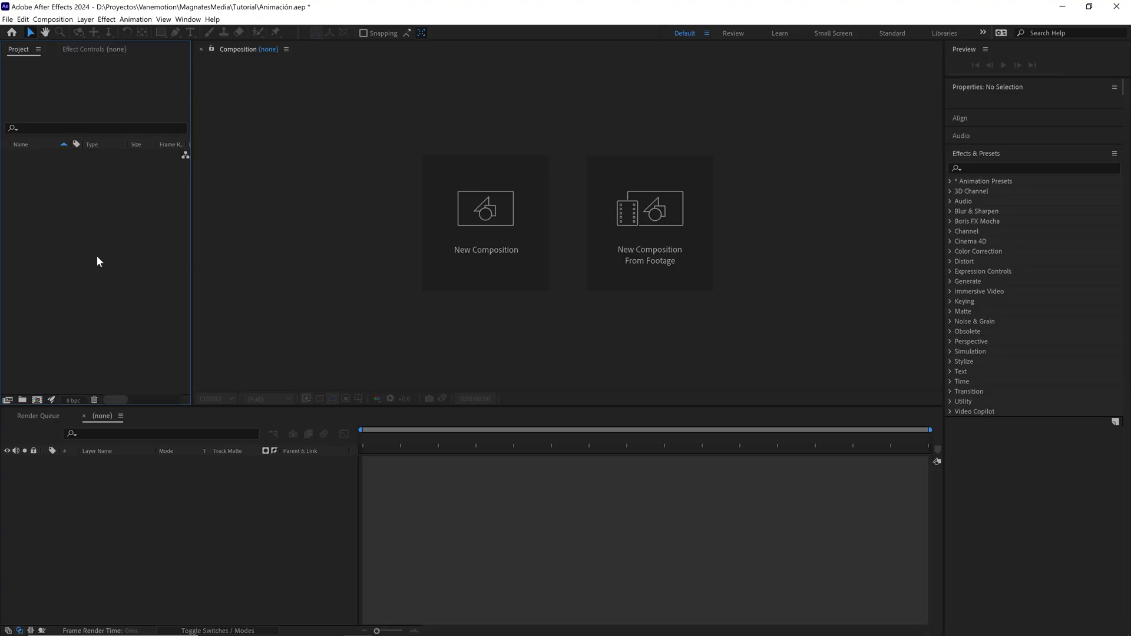
# Switch to After Effects, start importing a file, and select Frame grunge in the assets tutorial folder
pyautogui.click(8, 19)
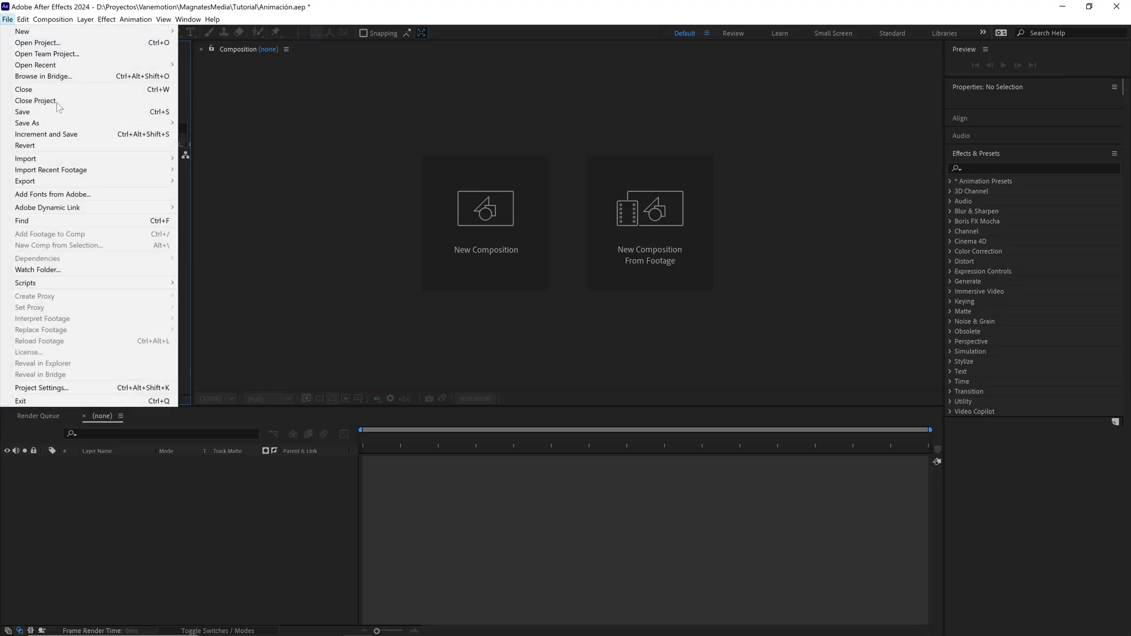
pyautogui.moveTo(115, 159)
pyautogui.click(199, 159)
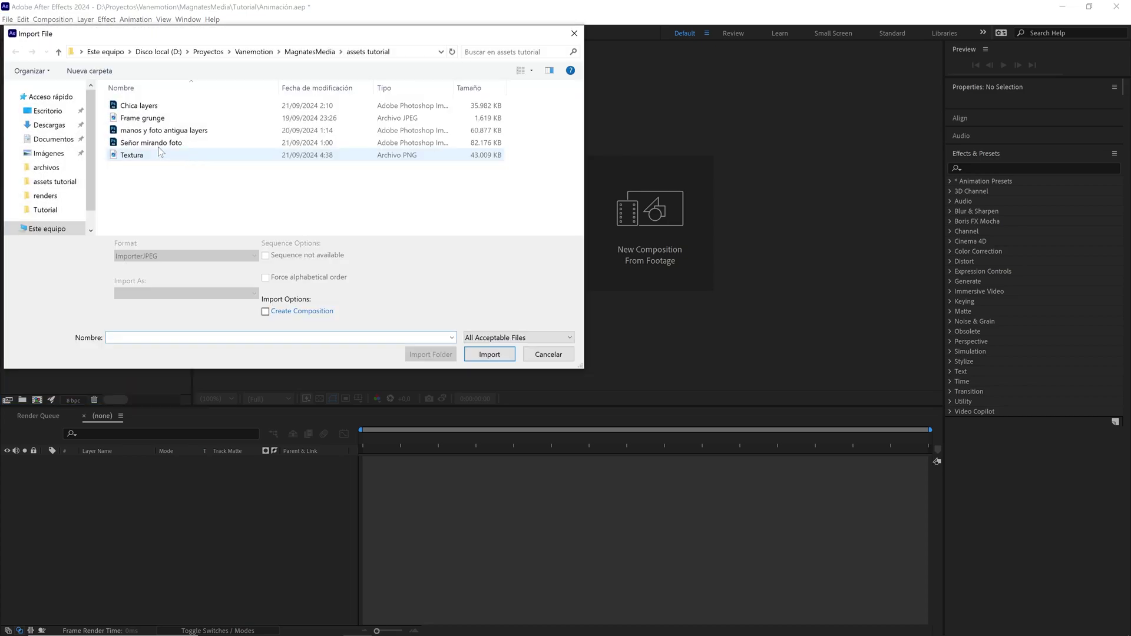
pyautogui.click(177, 118)
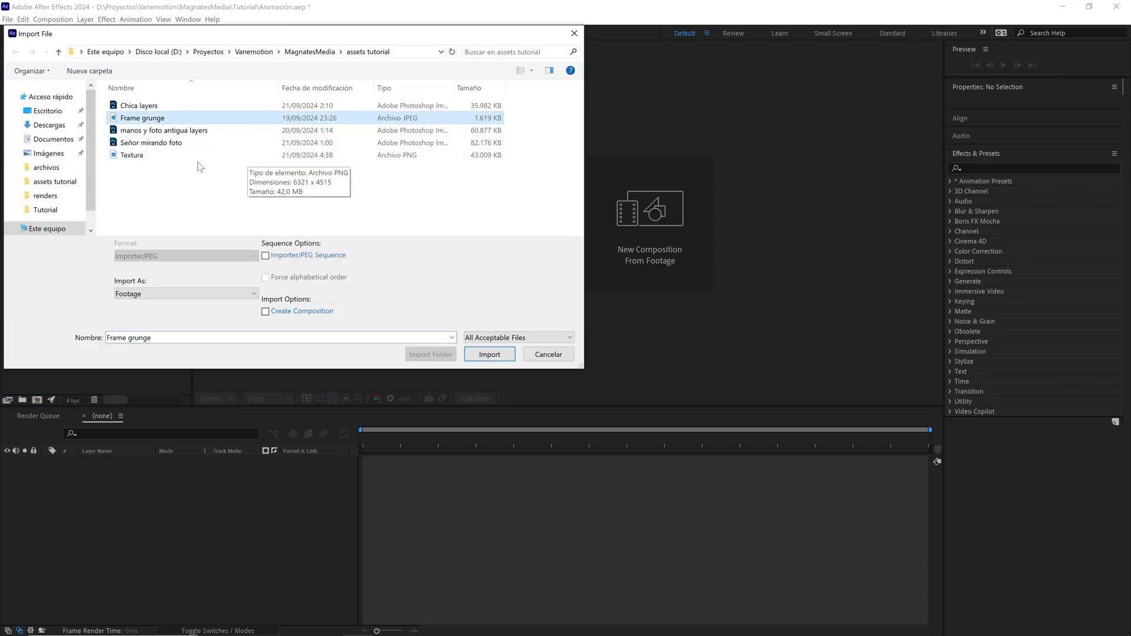
# Import Frame grunge and Textura as footage and group them in a new project folder named assets
pyautogui.keyDown('ctrl'); pyautogui.click(166, 156); pyautogui.keyUp('ctrl')
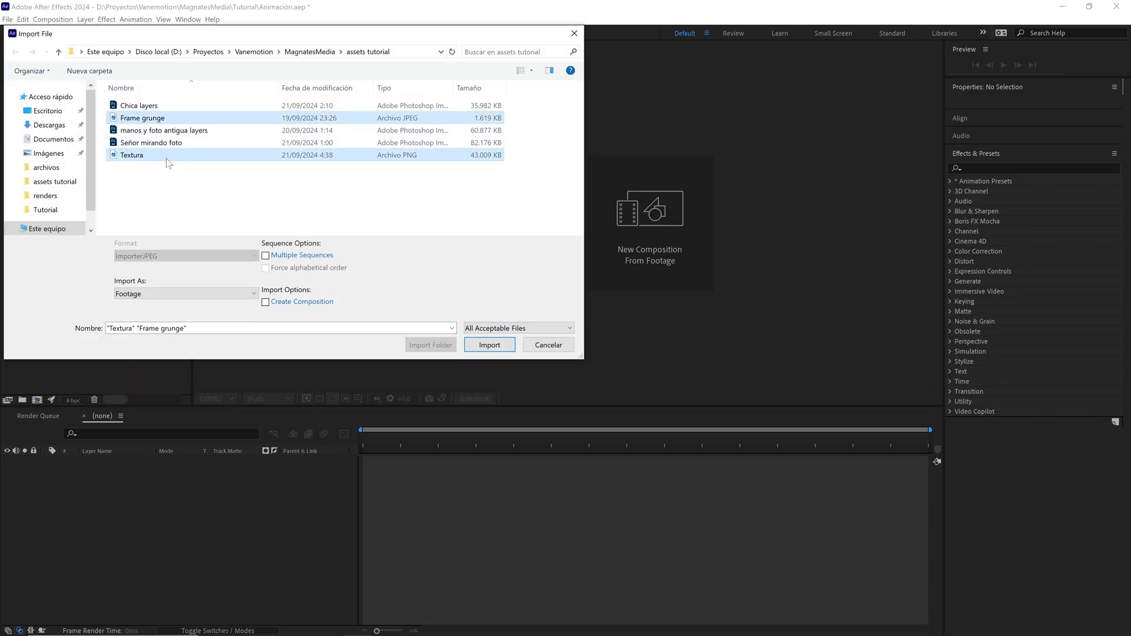
pyautogui.click(489, 345)
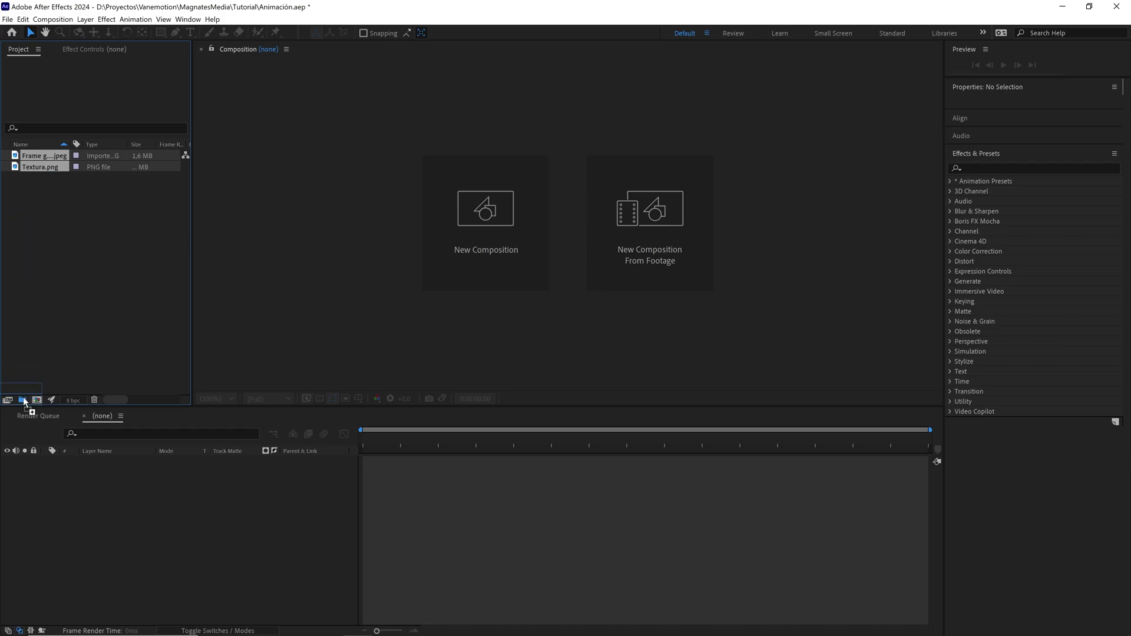
pyautogui.moveTo(23, 402); pyautogui.dragTo(23, 400)
pyautogui.write('assets')
pyautogui.click(90, 278)
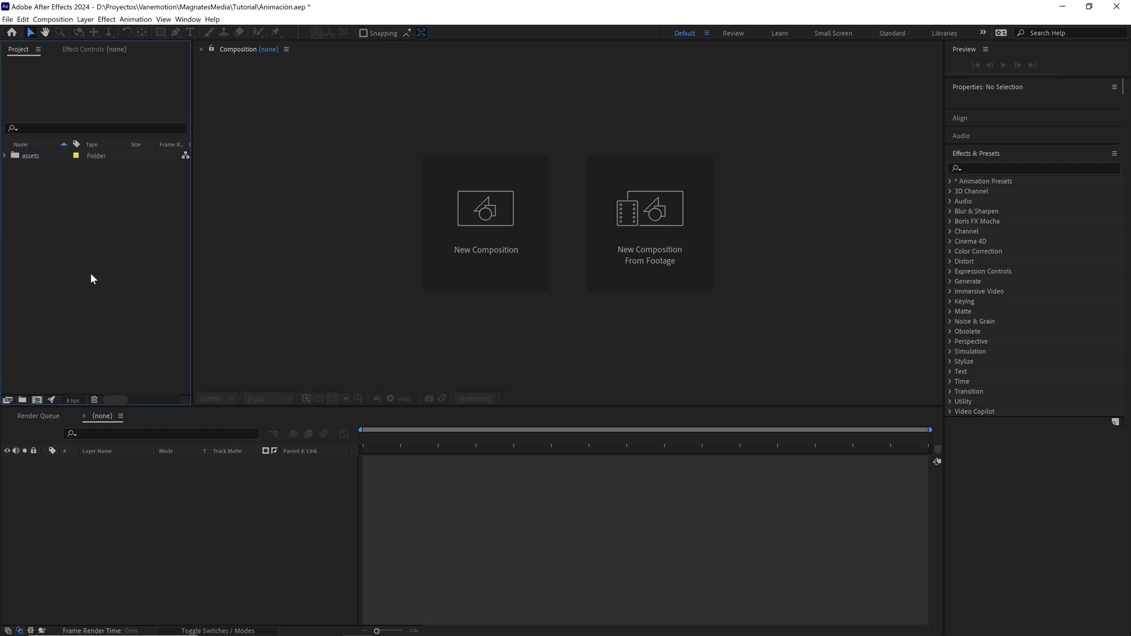
# Import the Photoshop file Señor mirando foto as a composition with editable layer styles
pyautogui.click(7, 20)
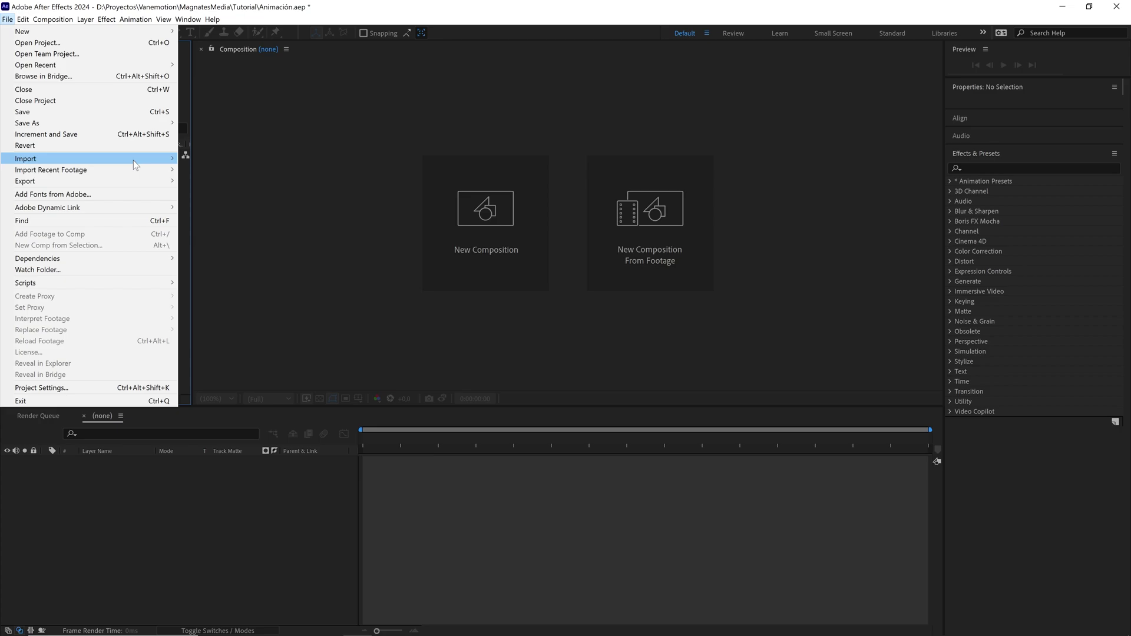
pyautogui.moveTo(133, 158)
pyautogui.click(196, 158)
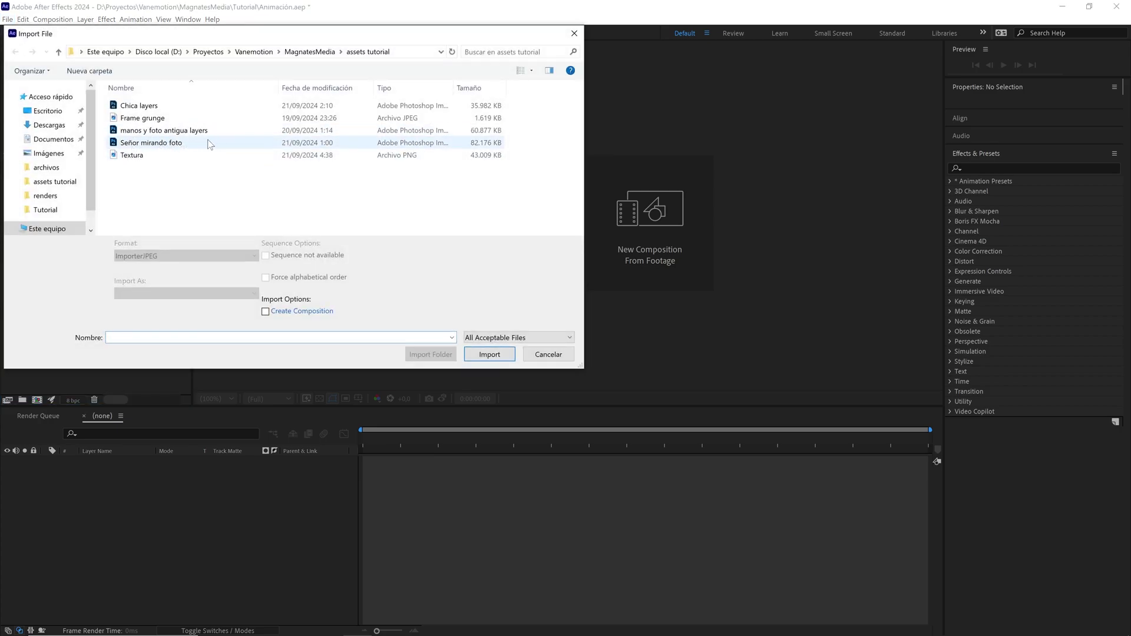
pyautogui.click(162, 149)
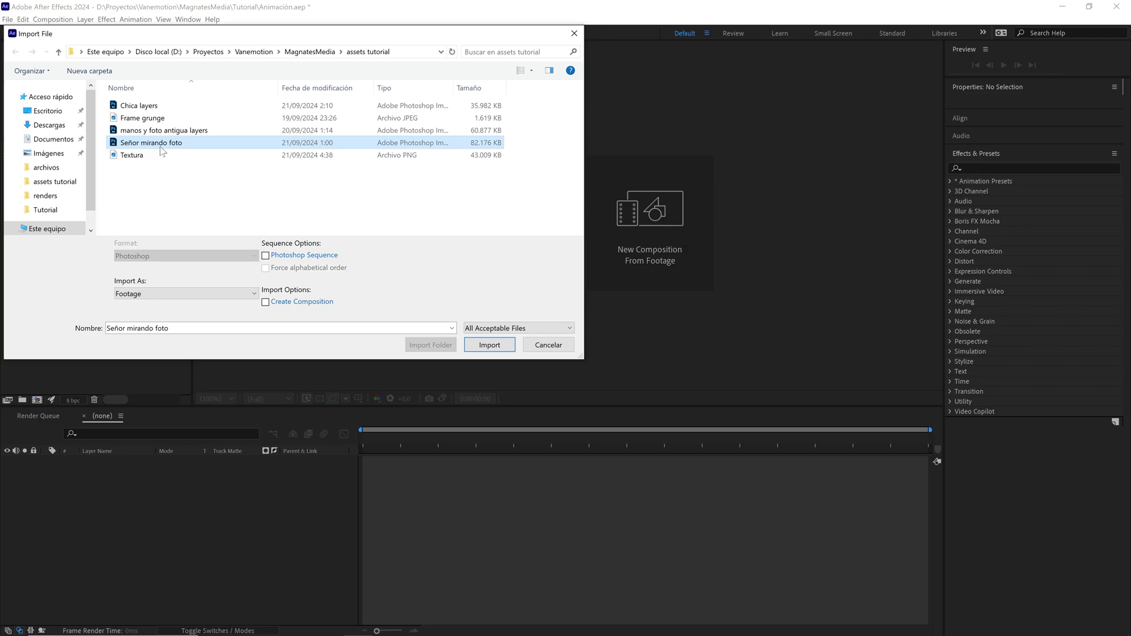
pyautogui.click(489, 345)
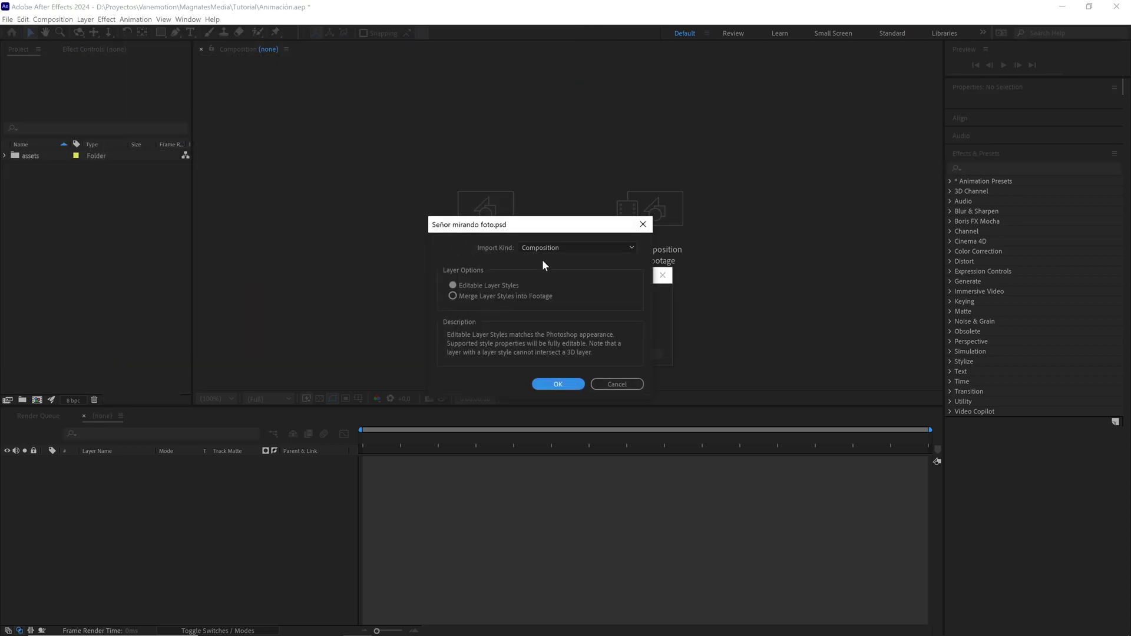
pyautogui.click(545, 248)
pyautogui.click(548, 265)
pyautogui.click(471, 285)
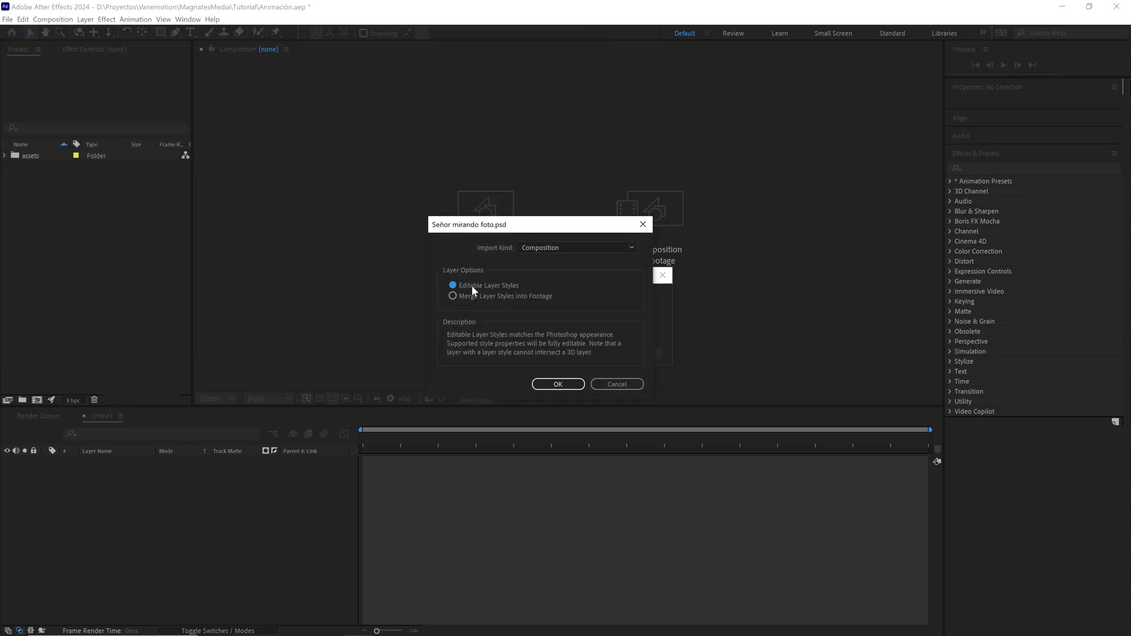
pyautogui.click(575, 383)
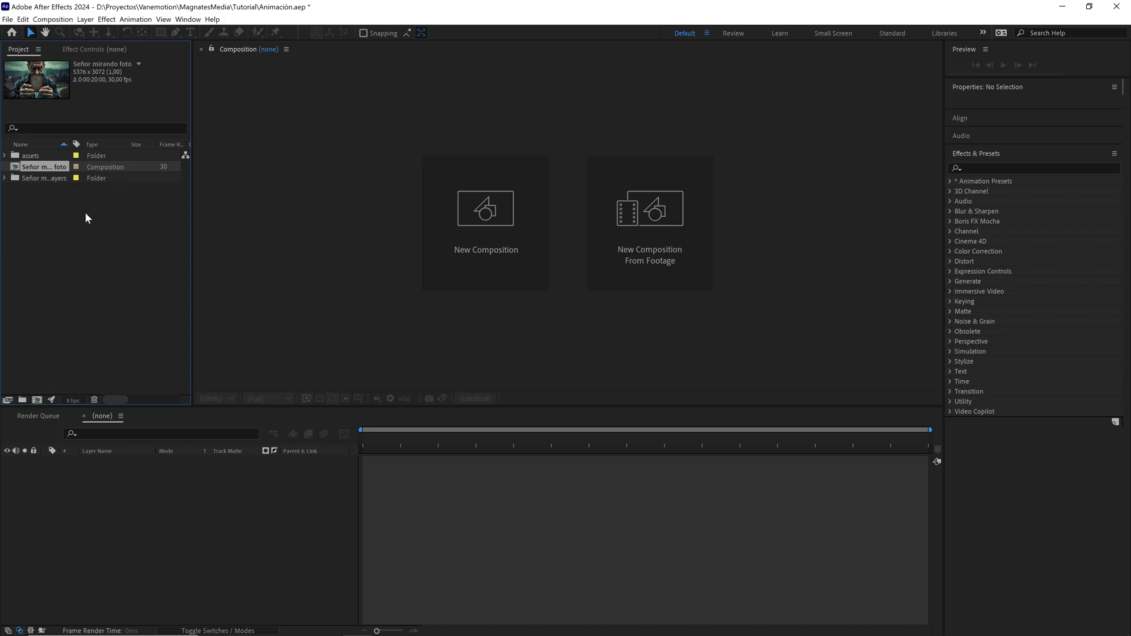
# Create two new project folders named archivos and comps
pyautogui.click(75, 244)
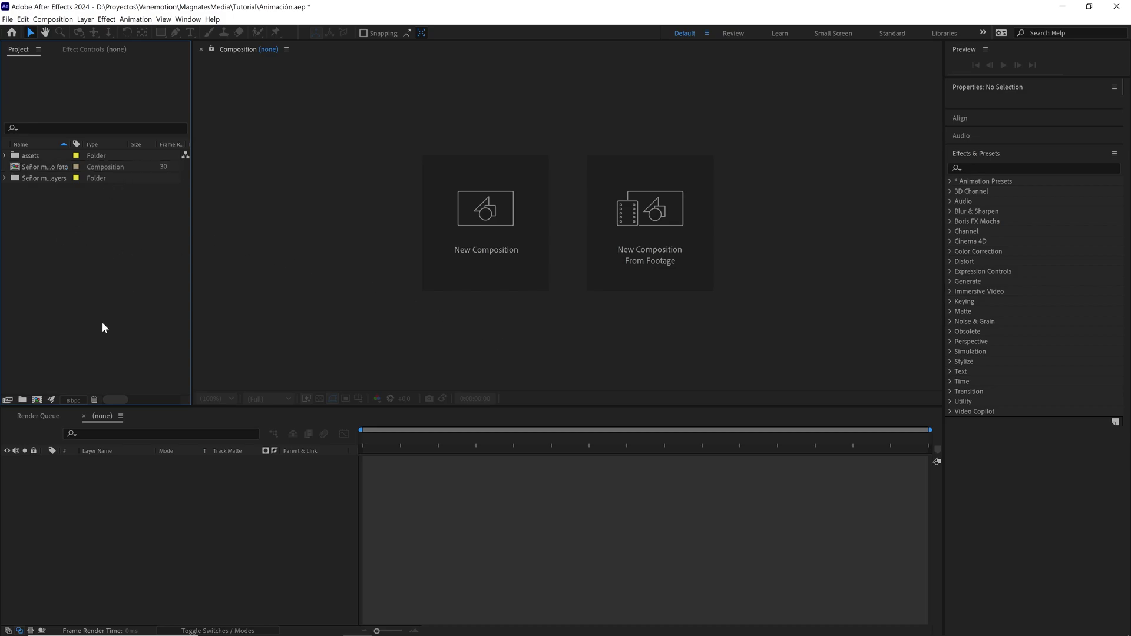
pyautogui.click(23, 399)
pyautogui.write('archivos')
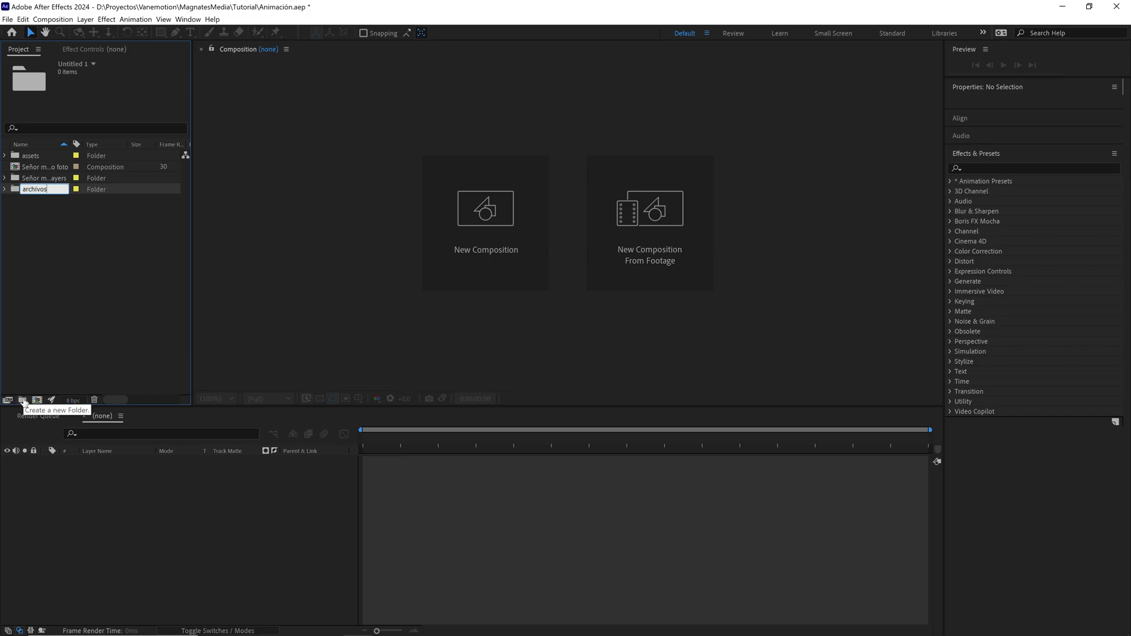
pyautogui.click(62, 327)
pyautogui.click(22, 399)
pyautogui.write('c')
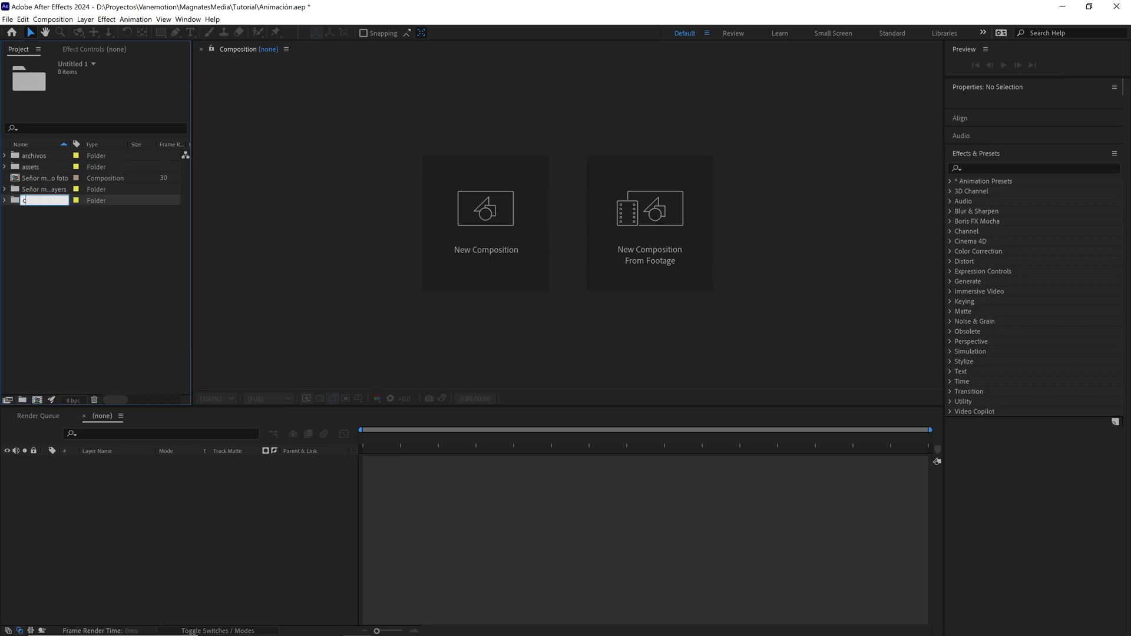
pyautogui.write('omps')
pyautogui.click(69, 295)
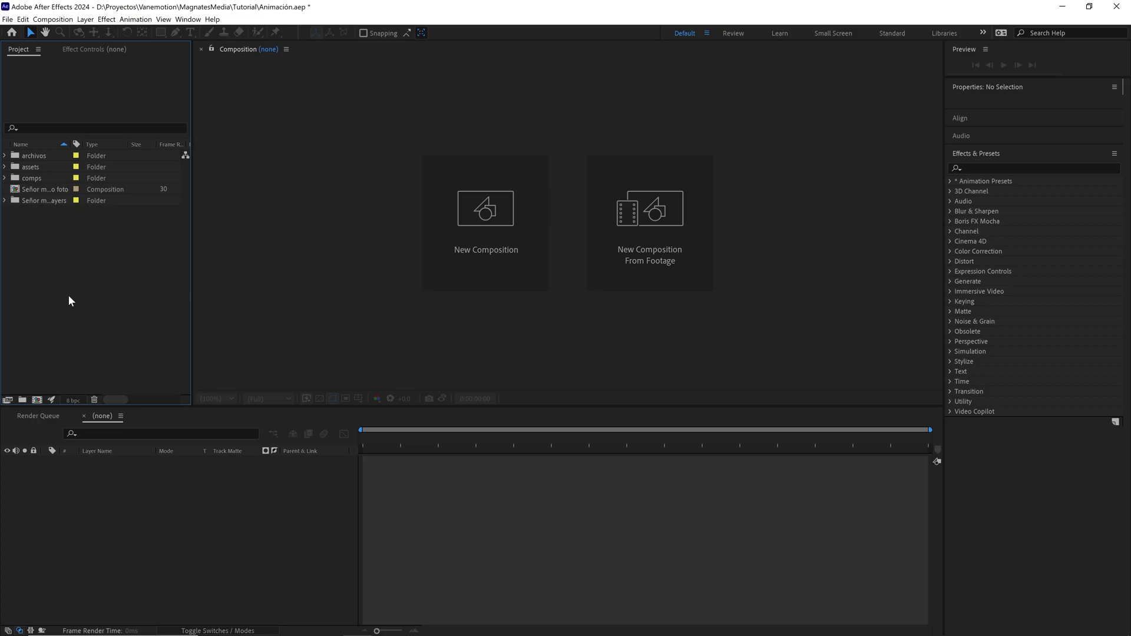
# Move the Señor mirando foto composition into the comps folder and its Layers folder into archivos
pyautogui.moveTo(33, 189); pyautogui.dragTo(33, 179)
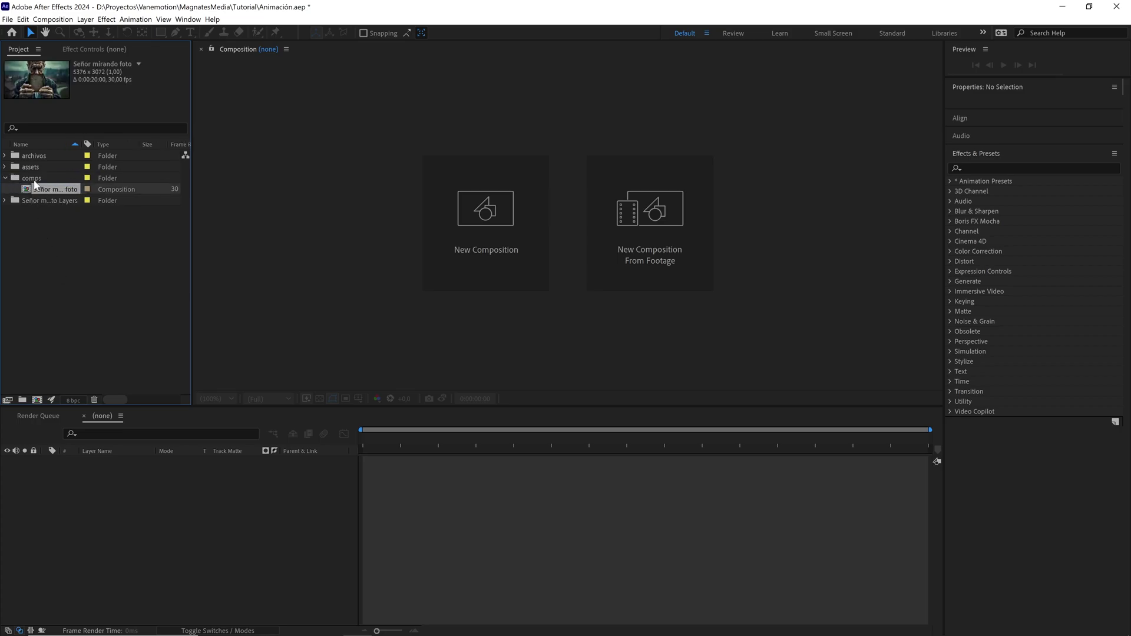
pyautogui.click(40, 202)
pyautogui.click(5, 201)
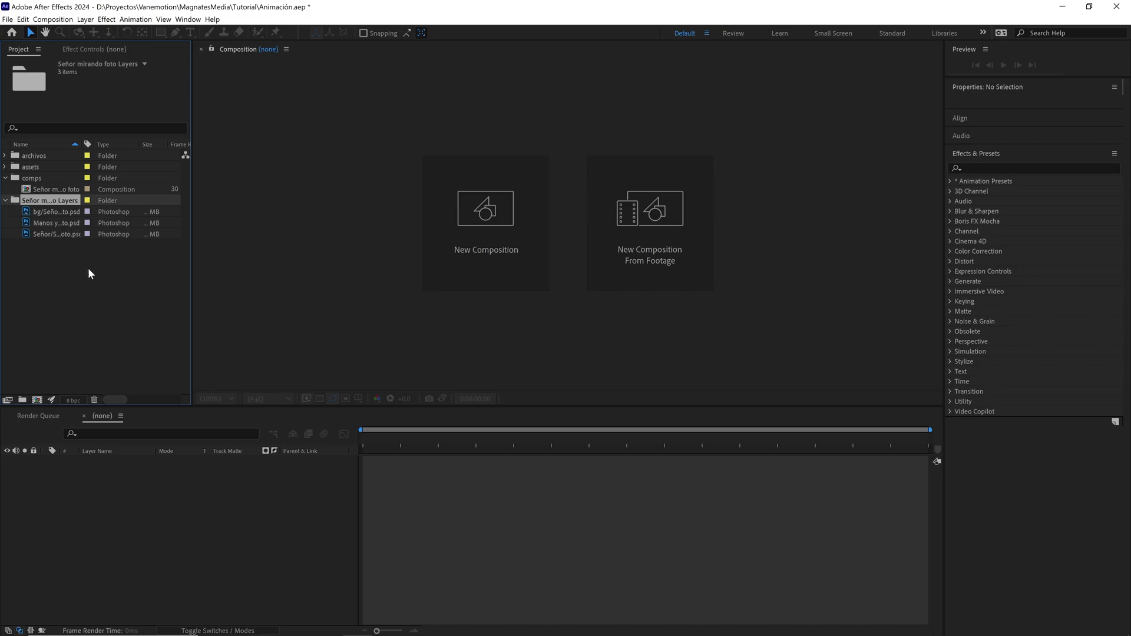
pyautogui.moveTo(88, 273); pyautogui.dragTo(43, 157)
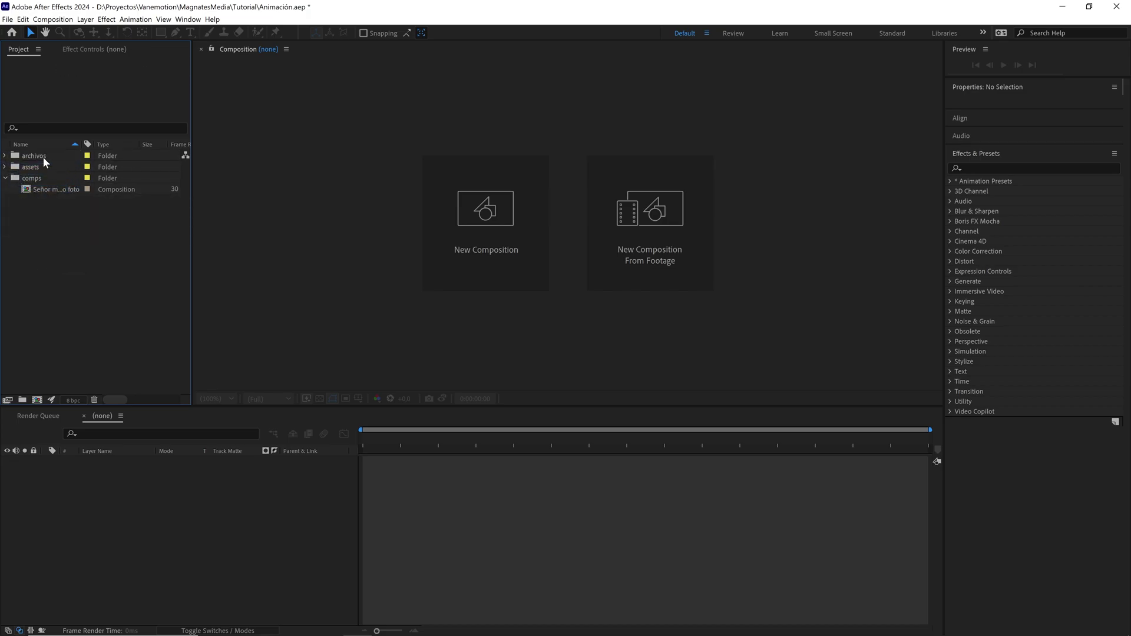
pyautogui.click(44, 157)
pyautogui.click(6, 156)
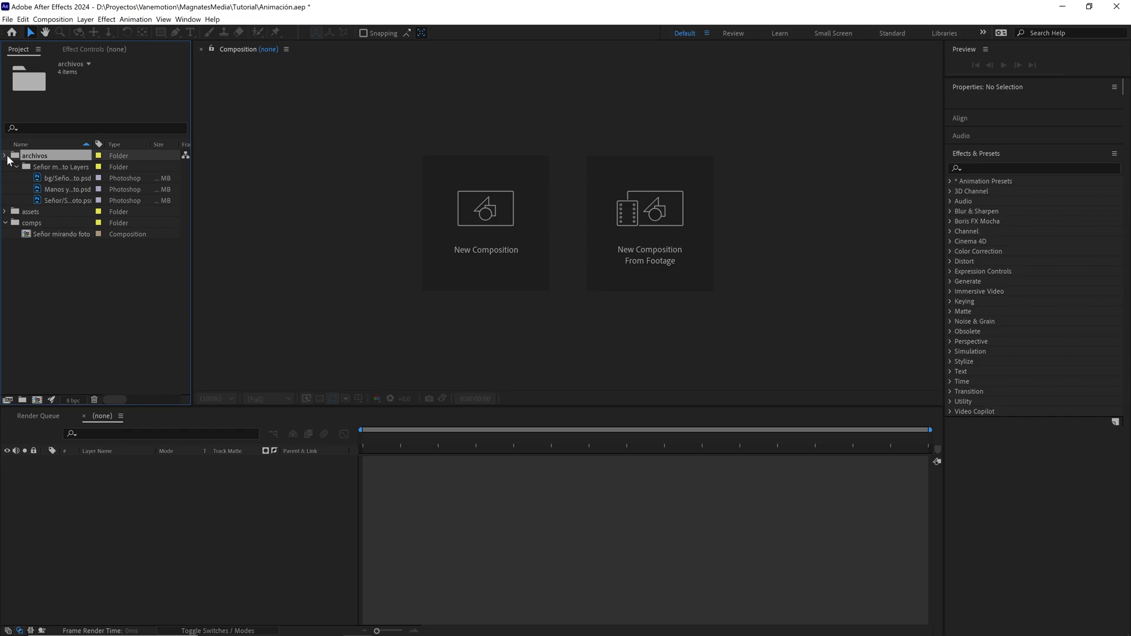
pyautogui.click(6, 156)
# Open the Señor mirando foto composition and set its size to 1920 x 1080 px
pyautogui.click(59, 187)
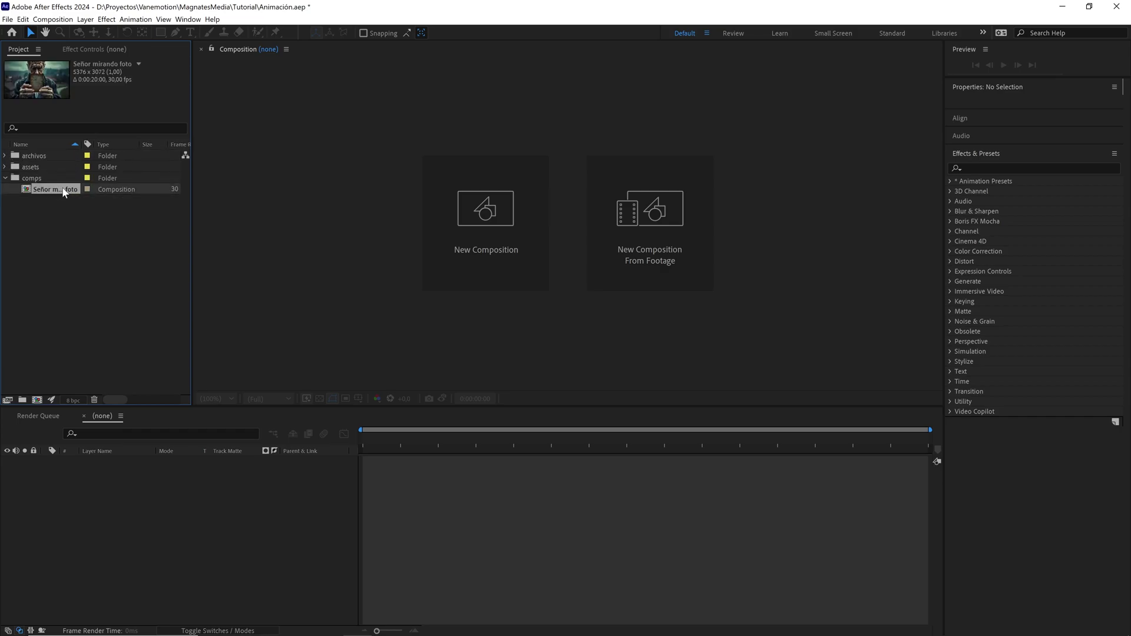
pyautogui.doubleClick(65, 190)
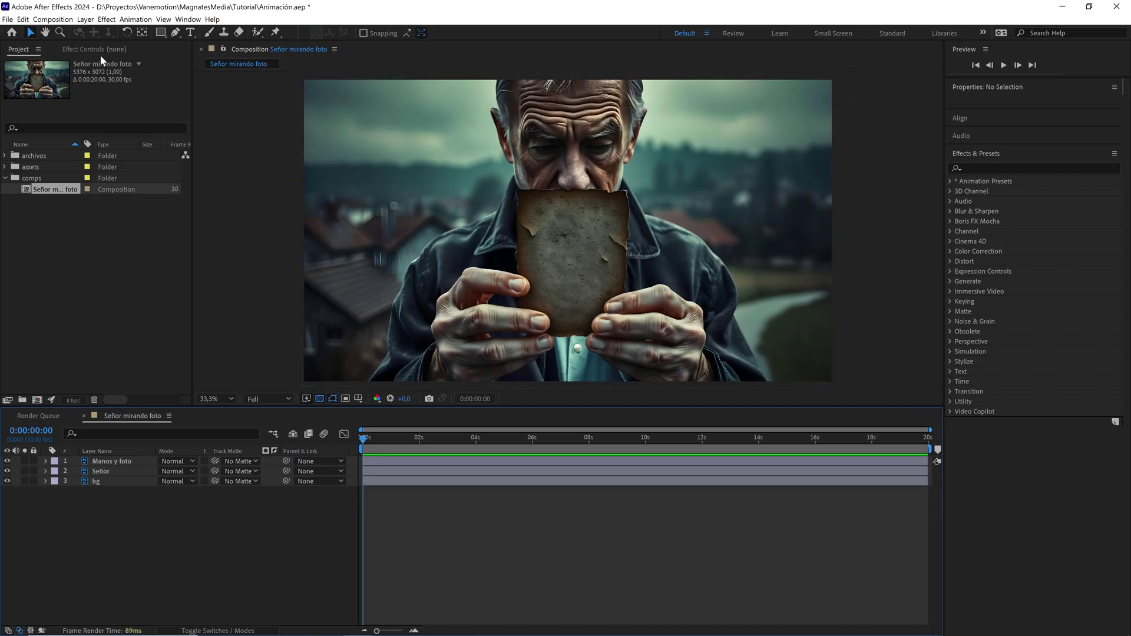
pyautogui.click(52, 19)
pyautogui.click(64, 35)
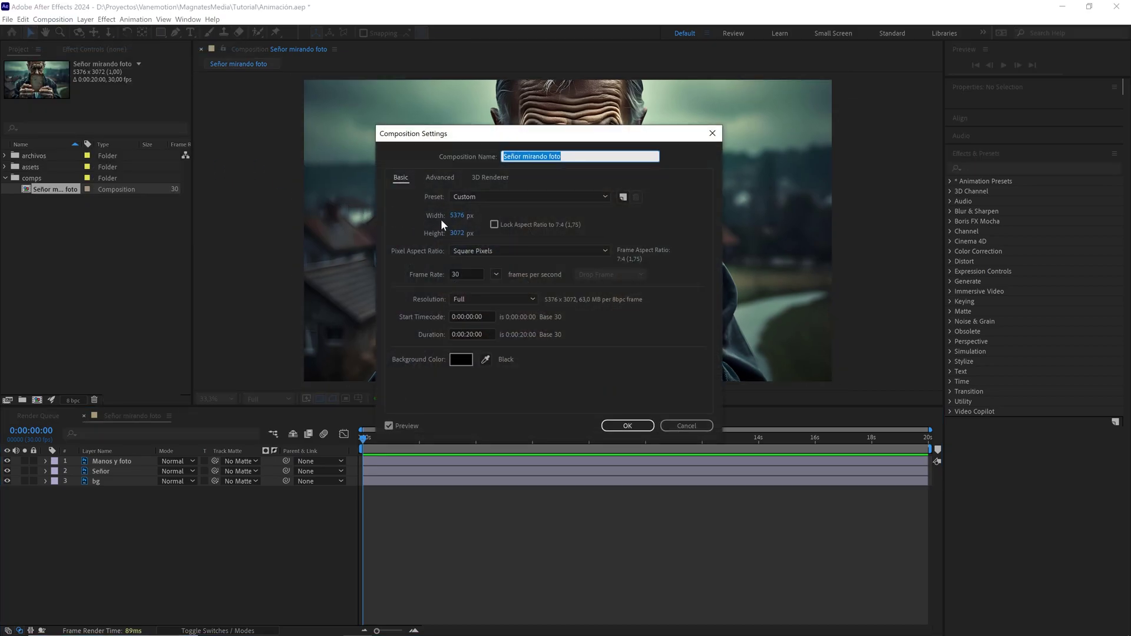
pyautogui.click(457, 216)
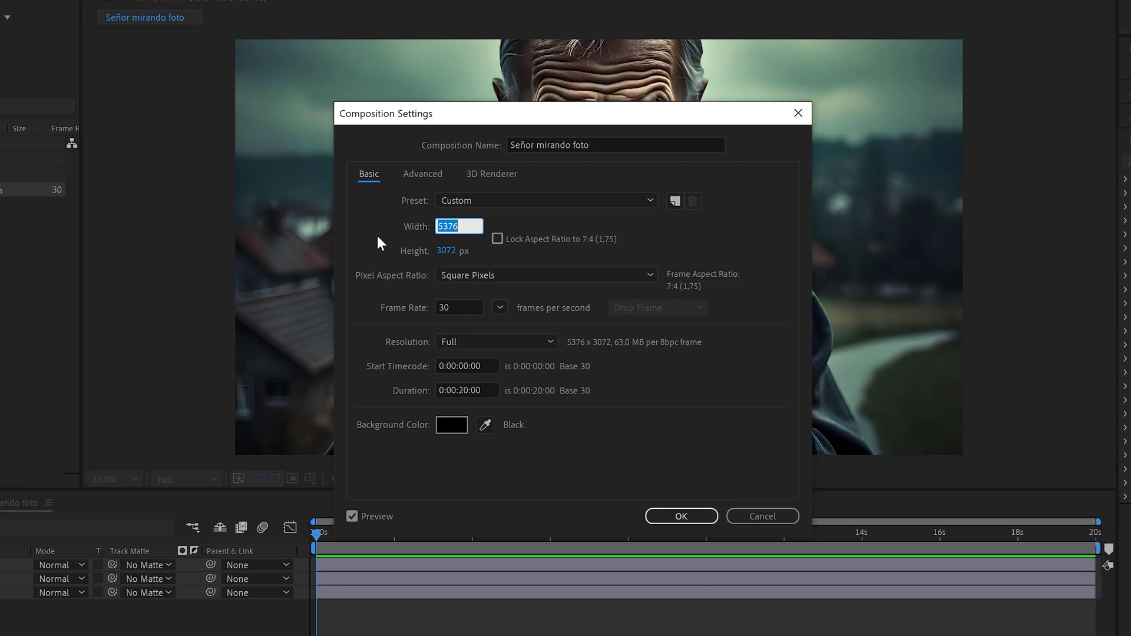
pyautogui.click(455, 241)
pyautogui.click(450, 227)
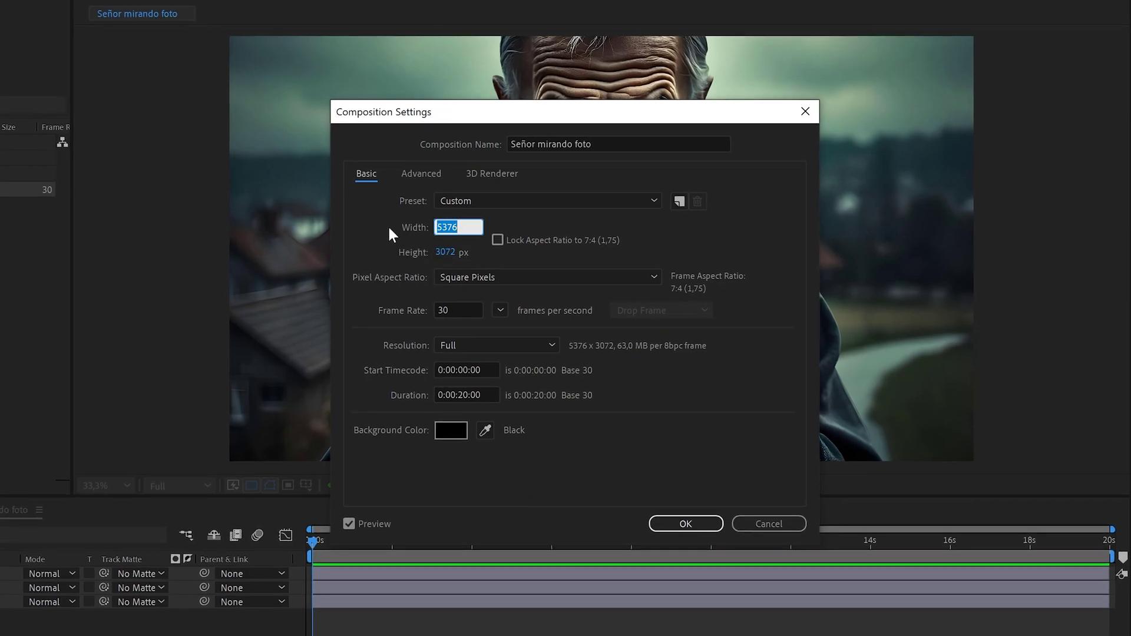
pyautogui.write('1920')
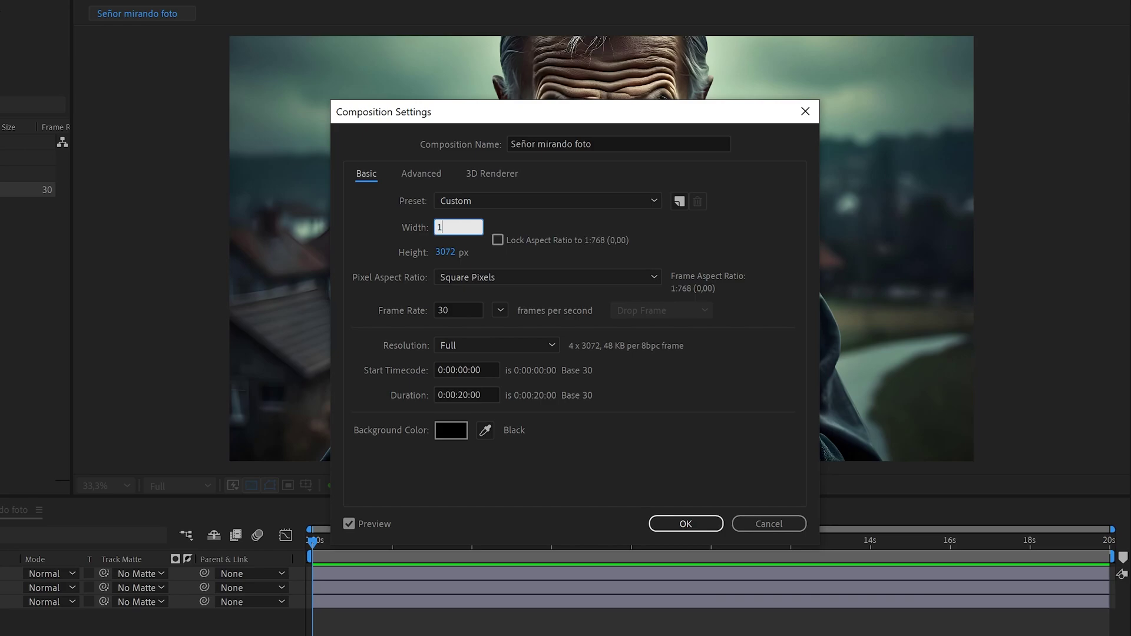
pyautogui.click(444, 253)
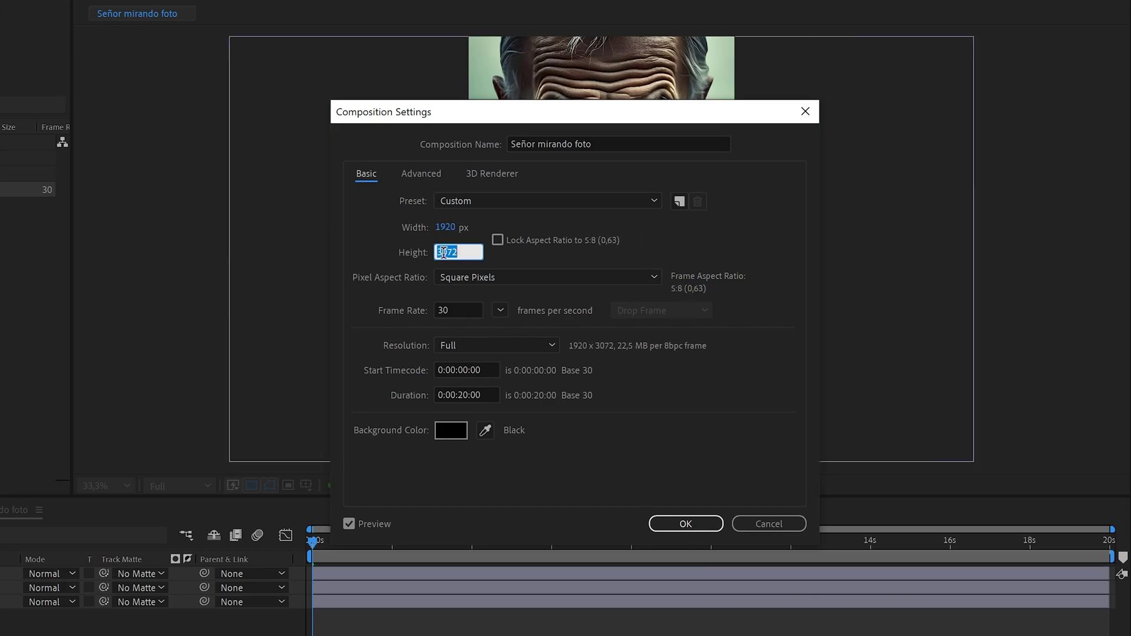
pyautogui.write('1080')
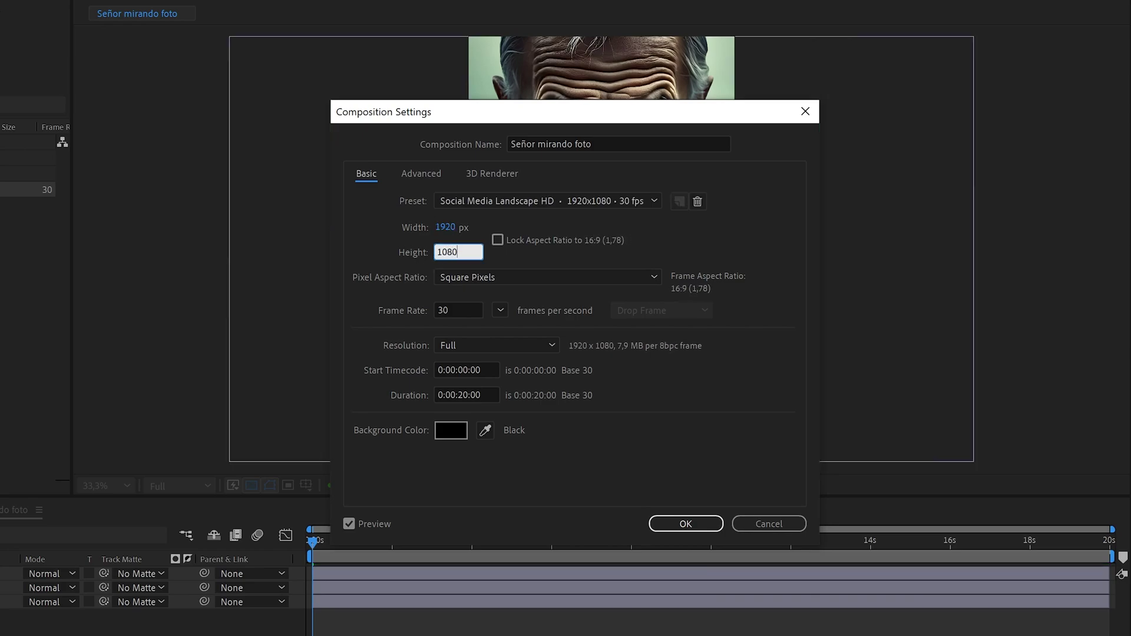
pyautogui.click(469, 310)
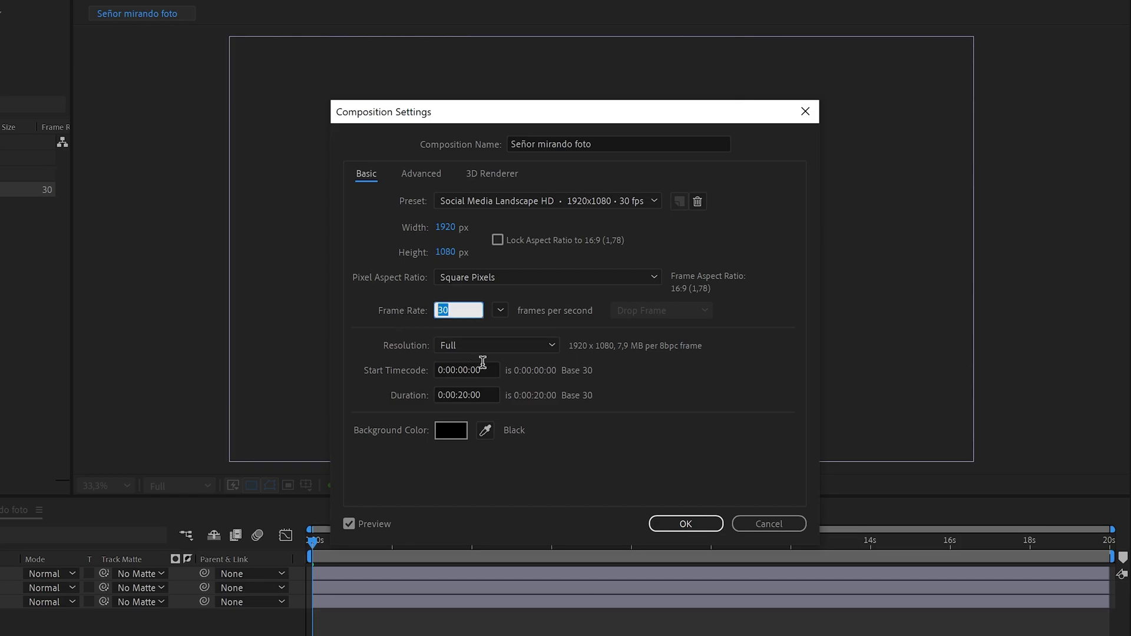
pyautogui.click(490, 395)
pyautogui.click(707, 523)
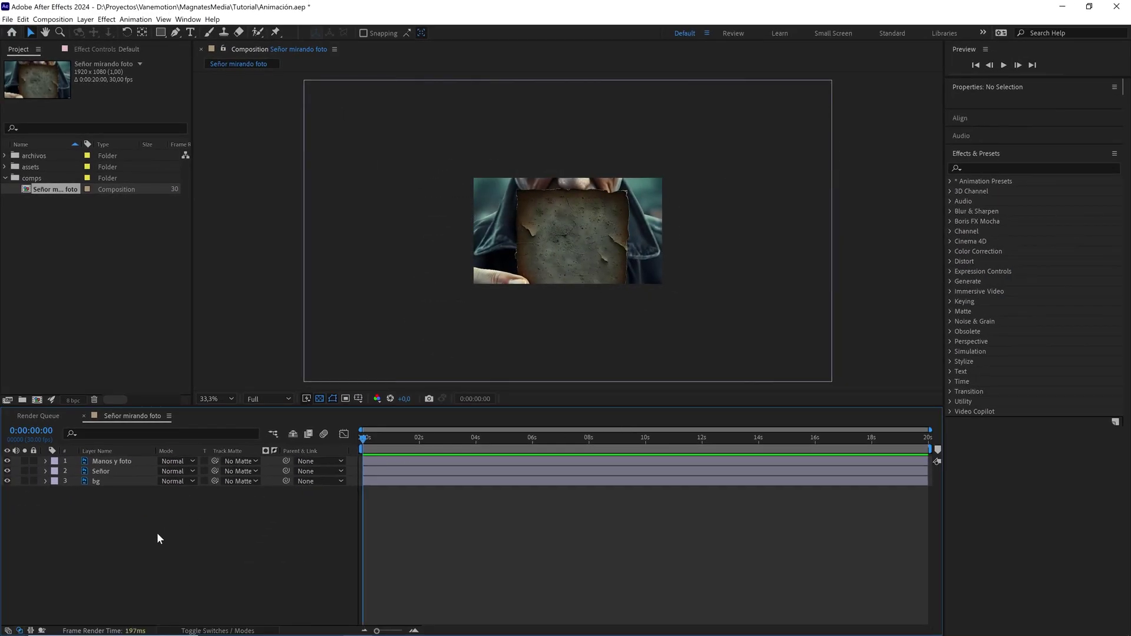
# Add a null object to the composition and parent the Manos y foto, Señor and bg layers to it
pyautogui.rightClick(160, 538)
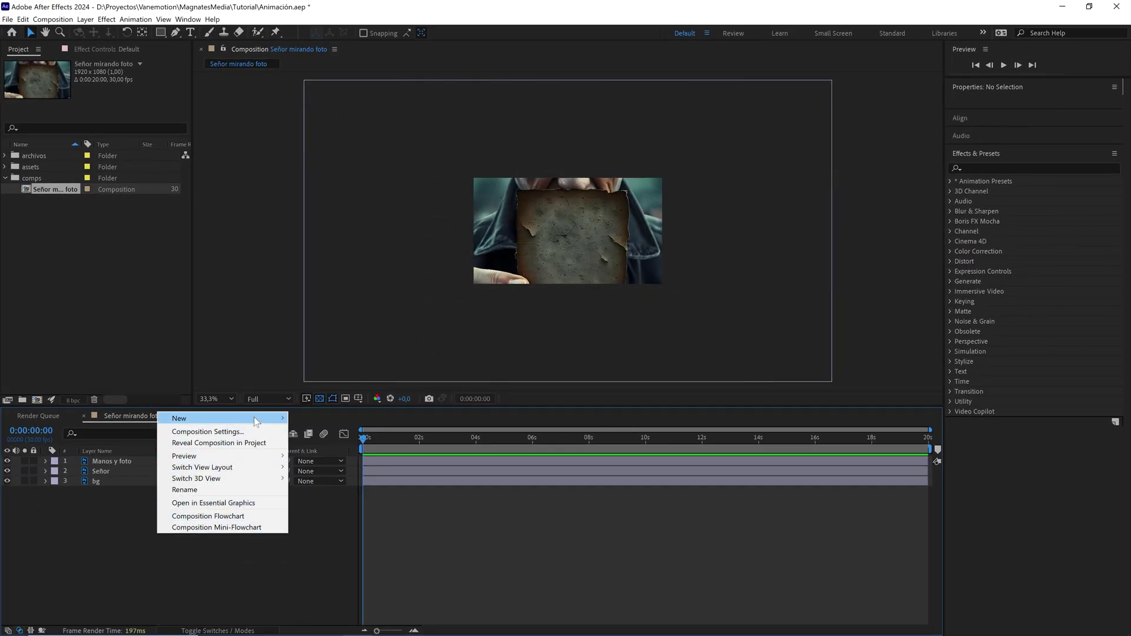
pyautogui.moveTo(255, 419)
pyautogui.click(338, 481)
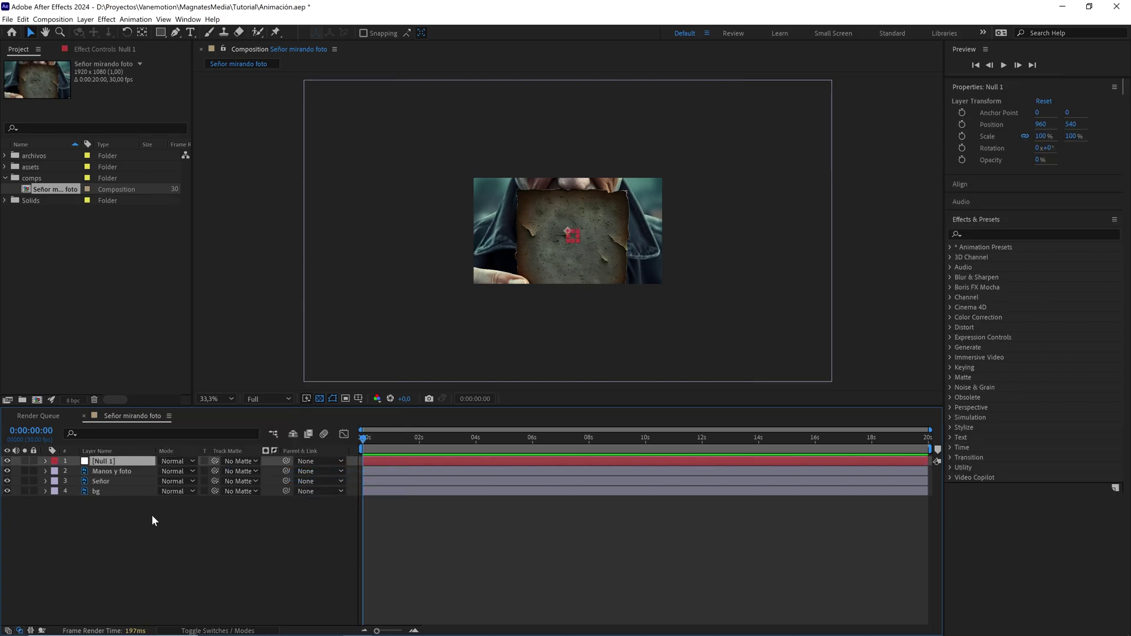
pyautogui.moveTo(167, 522); pyautogui.dragTo(116, 475)
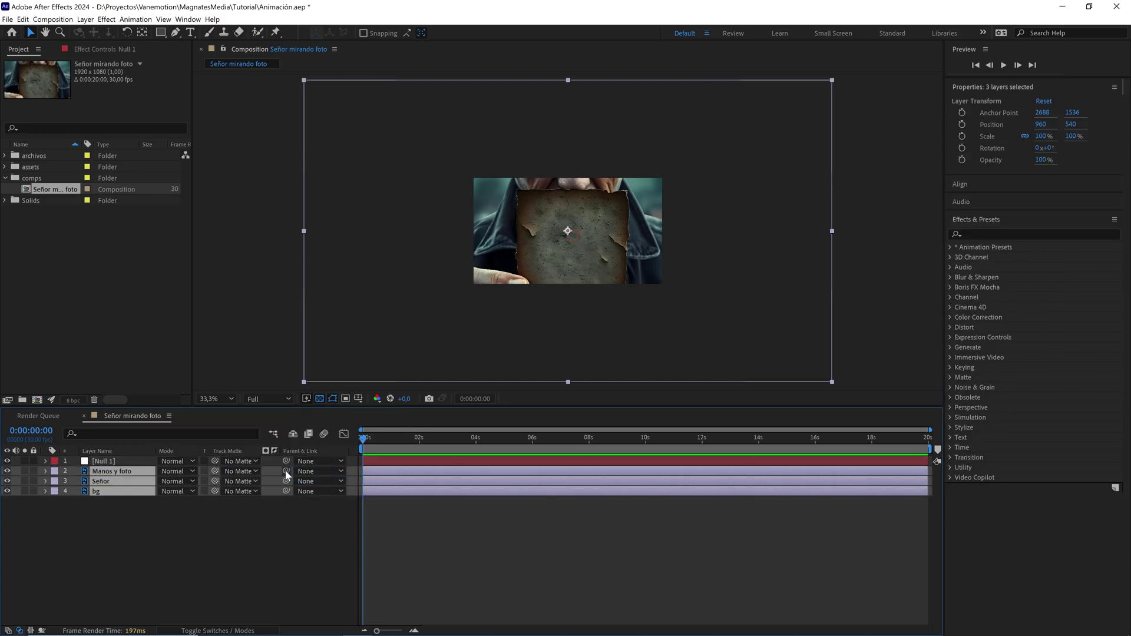
pyautogui.moveTo(286, 471); pyautogui.dragTo(128, 467)
# Scale the null object to 37% so the parented image layers fit the frame
pyautogui.click(126, 462)
pyautogui.press('s')
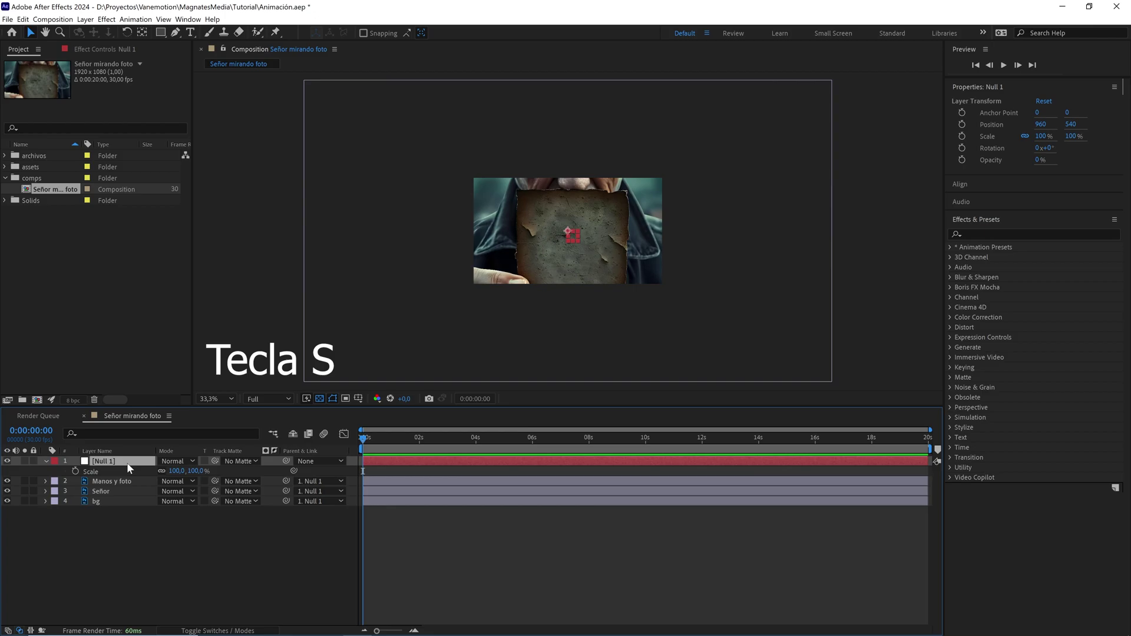
pyautogui.moveTo(199, 474); pyautogui.dragTo(181, 472)
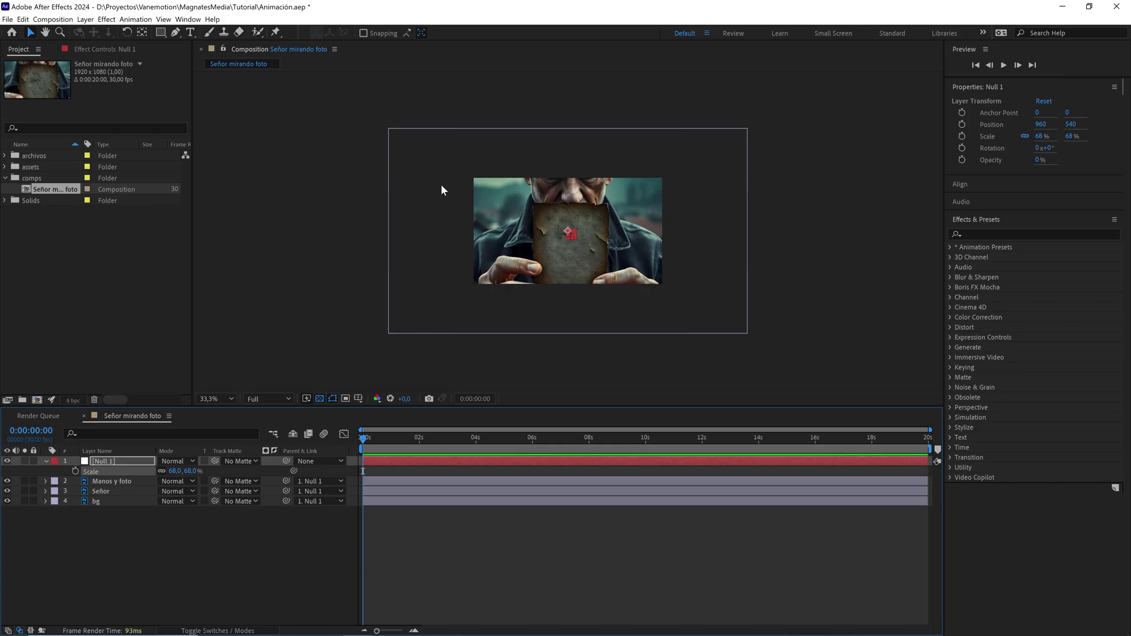
pyautogui.click(198, 471)
pyautogui.write('37')
pyautogui.moveTo(199, 468); pyautogui.dragTo(184, 473)
pyautogui.press('Return')
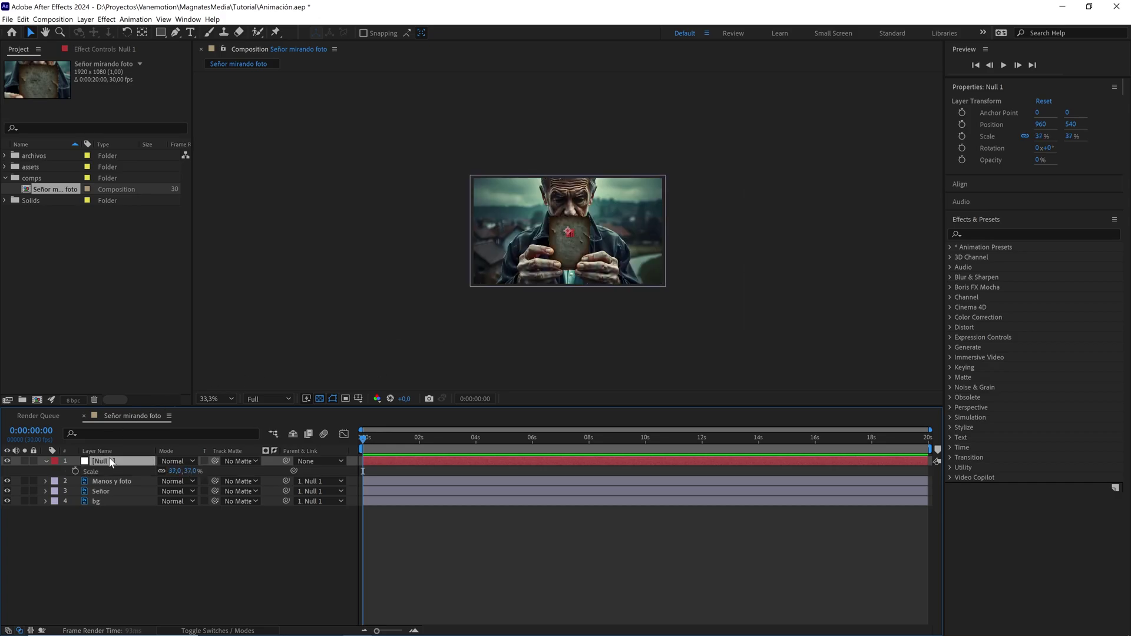
pyautogui.scroll(3, 561, 285)
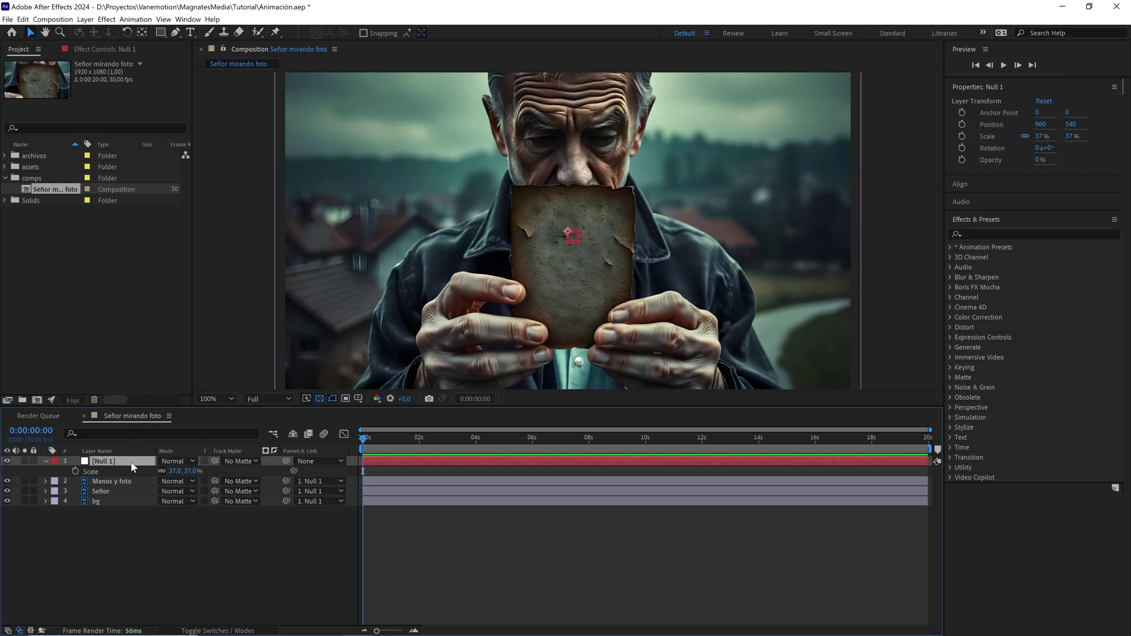
# Delete the null object and select the Manos y foto, Señor and bg layers
pyautogui.press('Delete')
pyautogui.moveTo(175, 535); pyautogui.dragTo(92, 463)
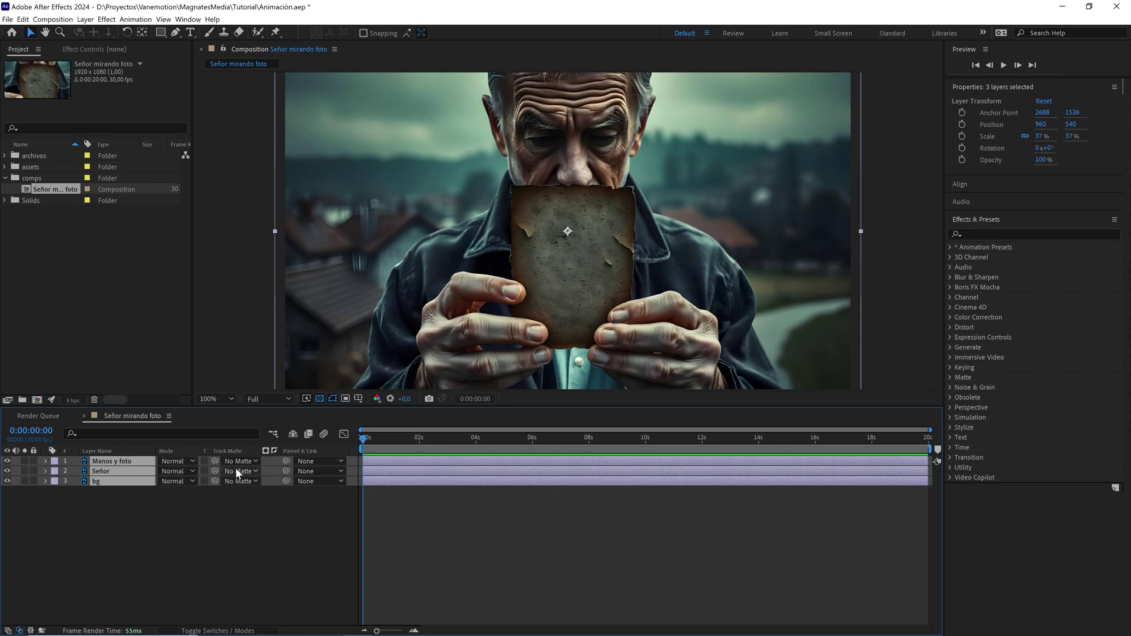
# Turn the Manos y foto, Señor and bg layers into 3D layers and show the composition in 2 views
pyautogui.press('F4')
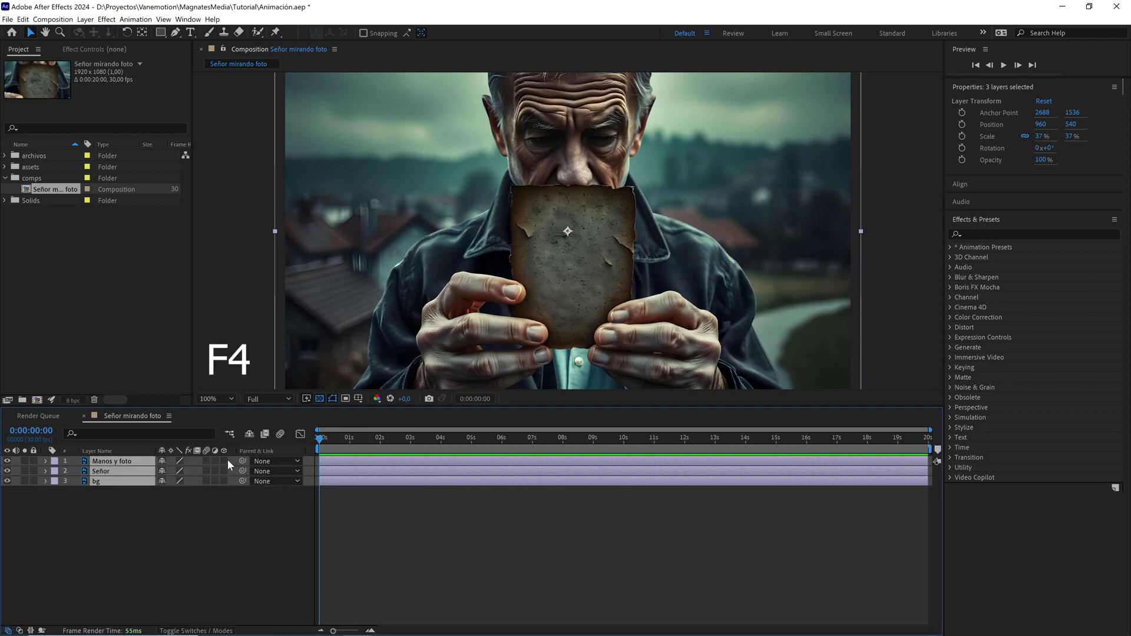
pyautogui.click(225, 461)
pyautogui.click(915, 400)
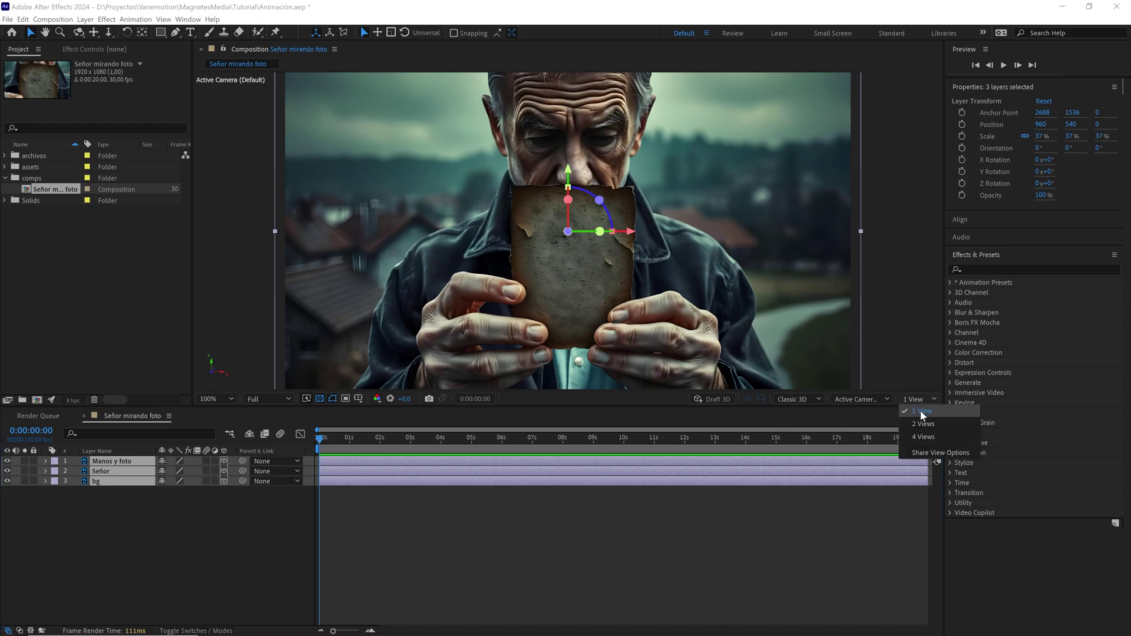
pyautogui.click(920, 422)
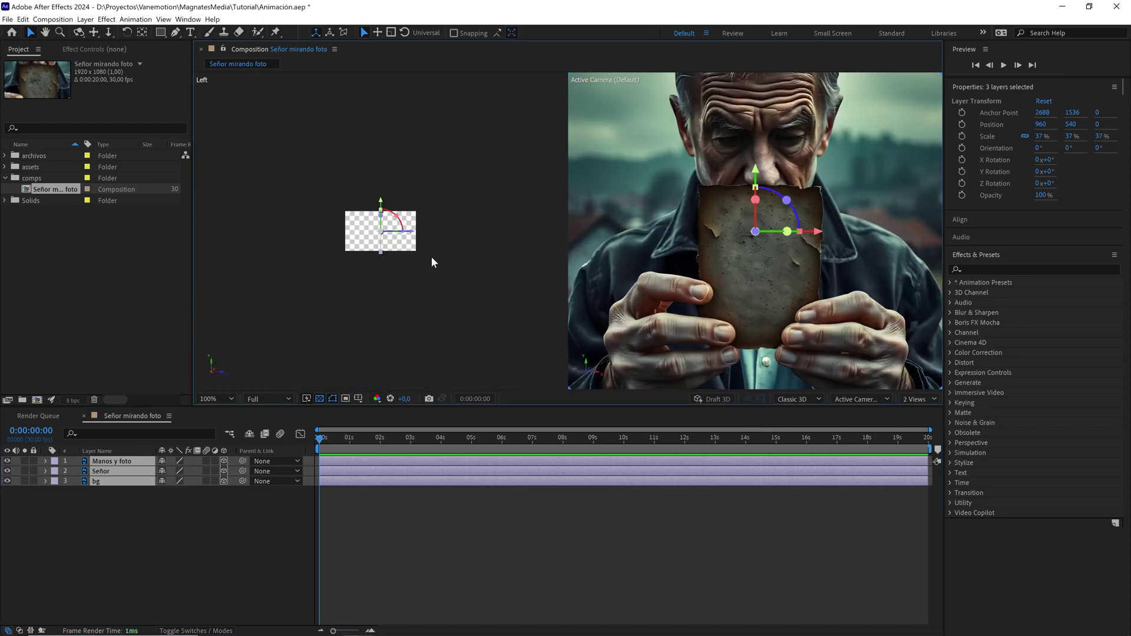
# Set the first of the two views to Left and turn off its transparency grid
pyautogui.scroll(3, 434, 265)
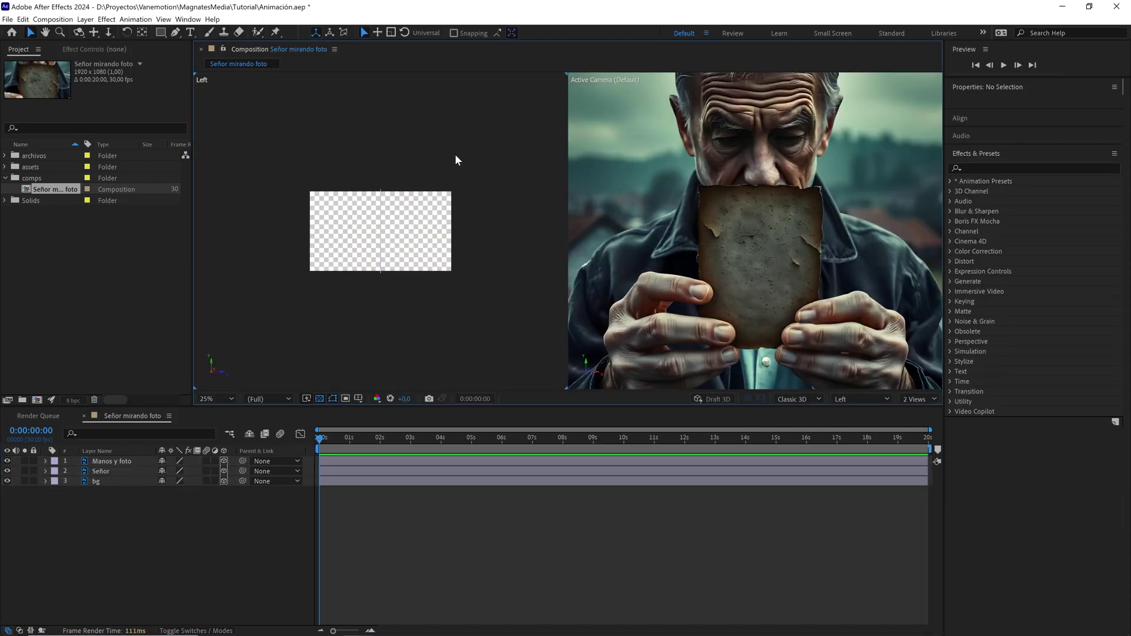
pyautogui.click(272, 320)
pyautogui.click(861, 399)
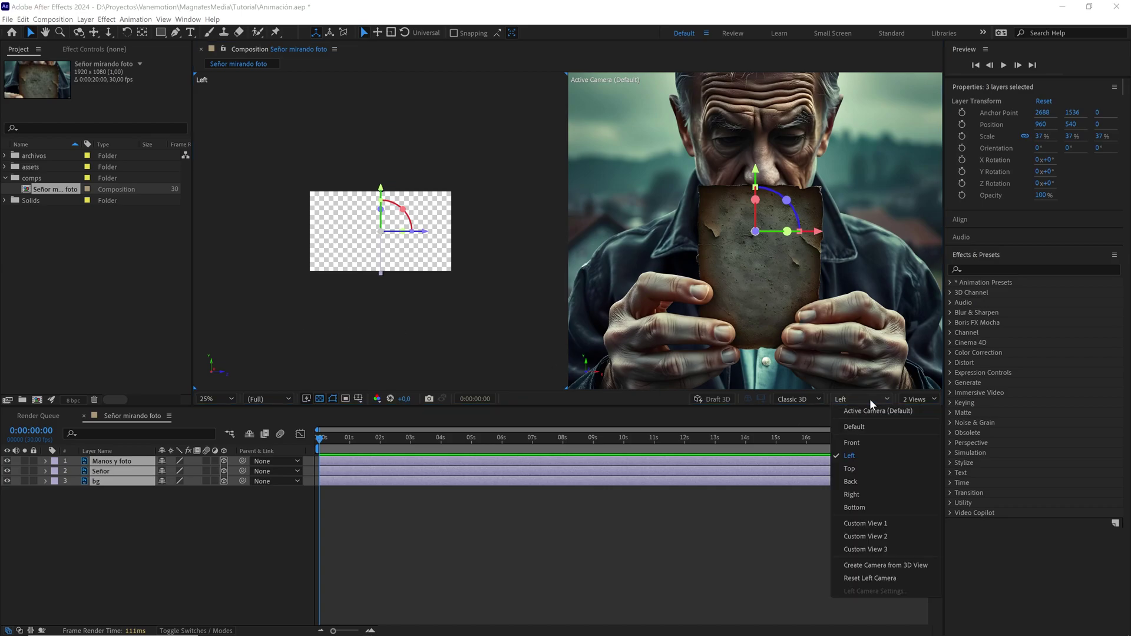
pyautogui.click(860, 452)
pyautogui.click(390, 313)
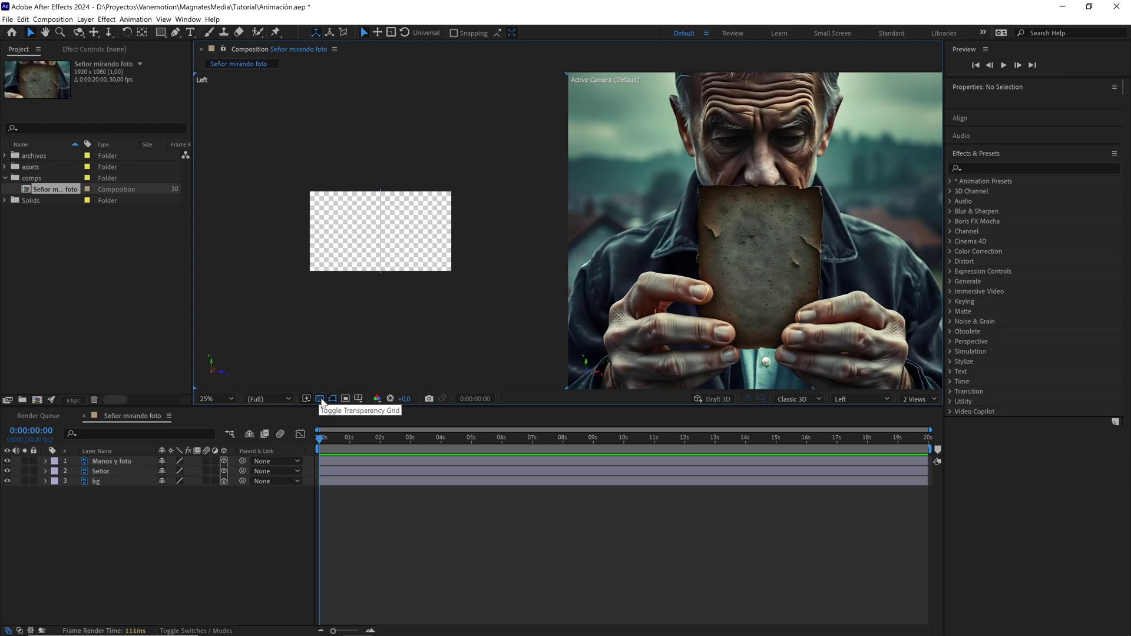
pyautogui.click(319, 398)
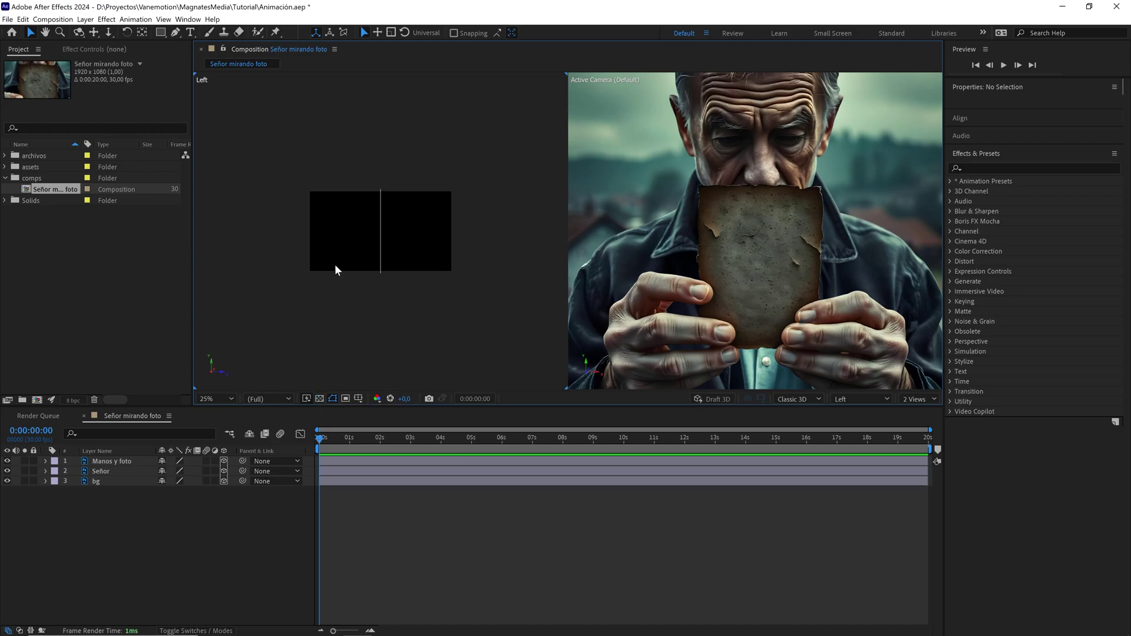
# Move the bg layer back in depth by setting its Z position to 2000
pyautogui.click(101, 480)
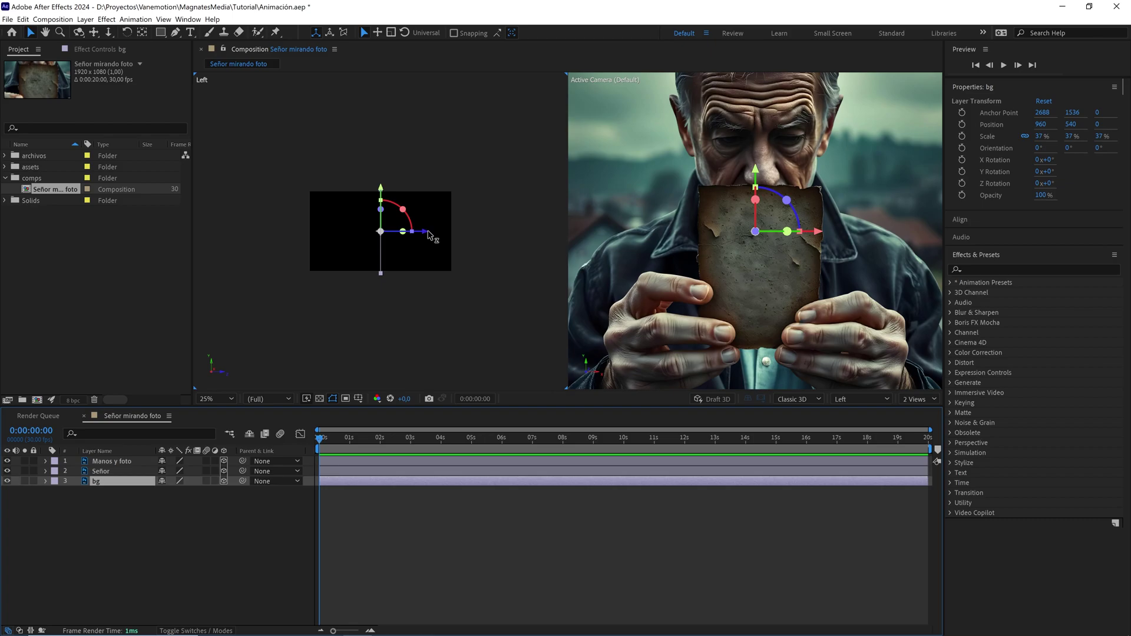
pyautogui.moveTo(429, 236); pyautogui.dragTo(331, 231)
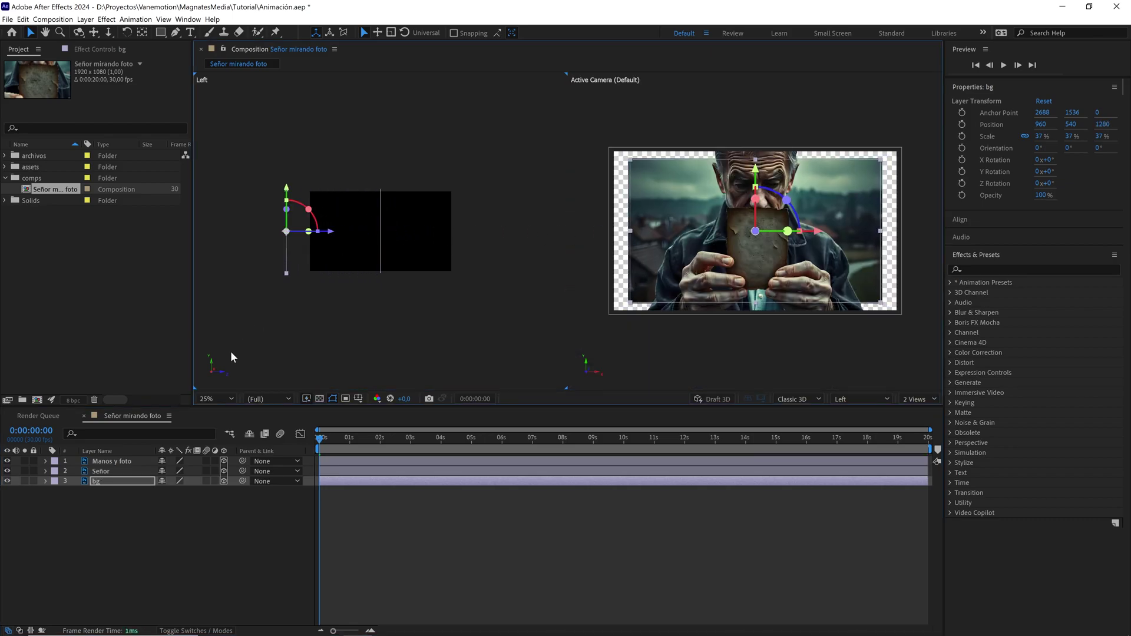
pyautogui.click(140, 480)
pyautogui.press('p')
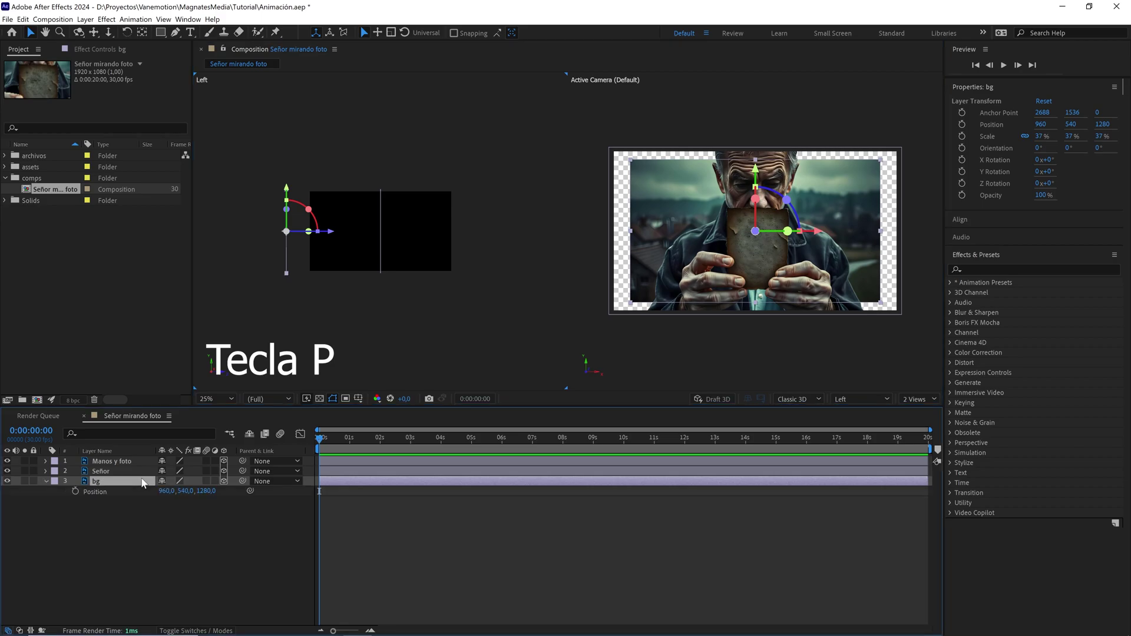
pyautogui.click(206, 490)
pyautogui.write('2')
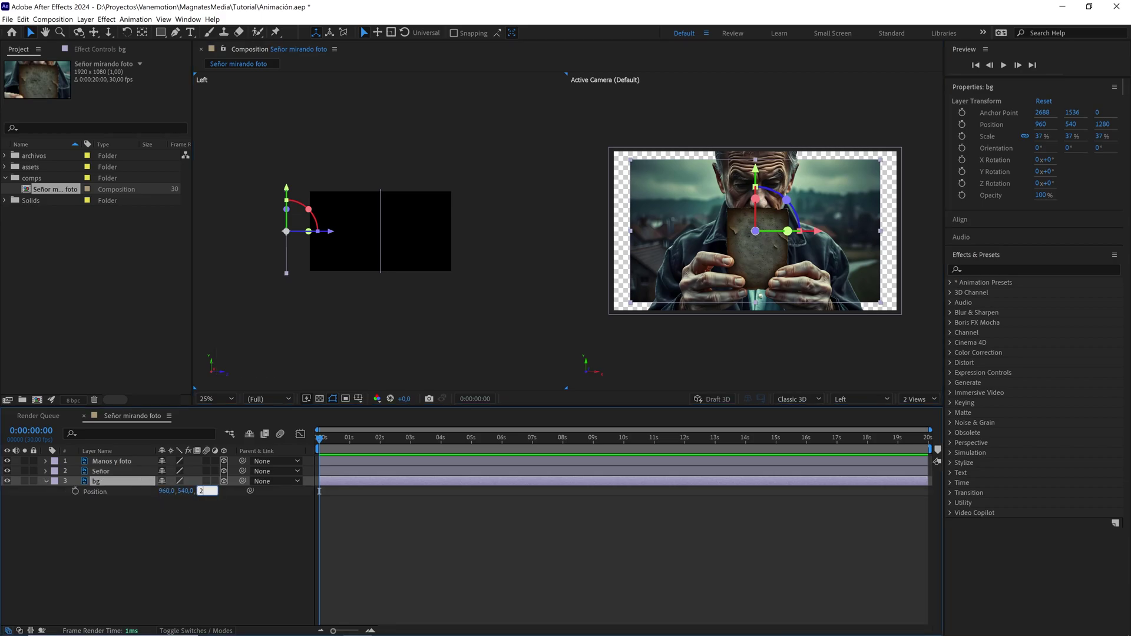
pyautogui.write('000')
# Bring the Manos y foto layer forward in depth by setting its Z position to -700
pyautogui.click(133, 461)
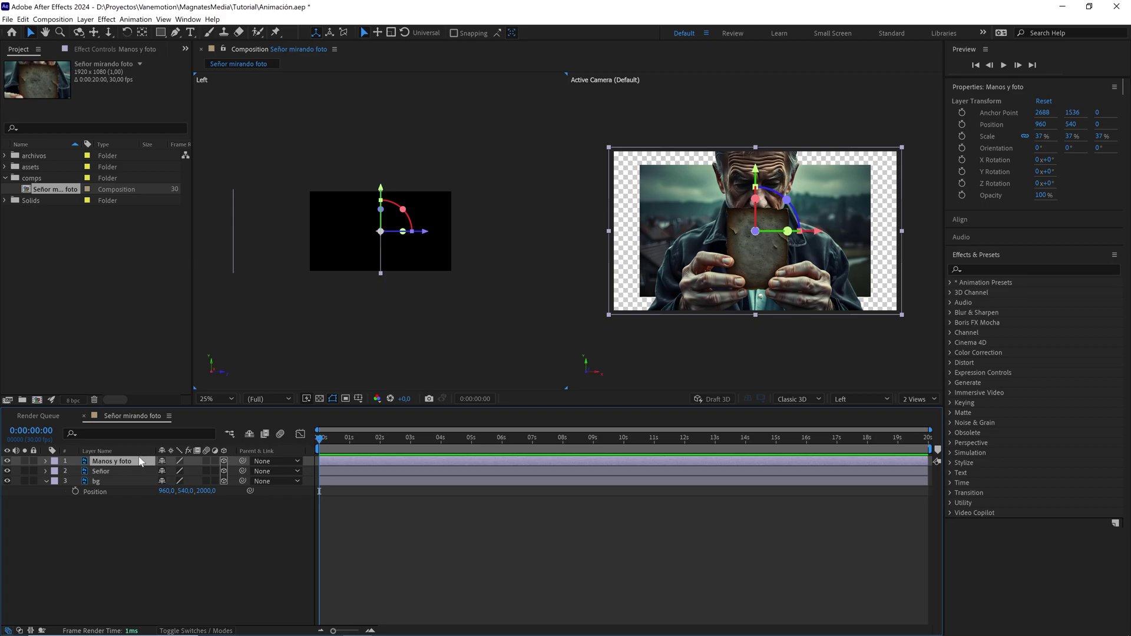
pyautogui.moveTo(426, 235); pyautogui.dragTo(473, 238)
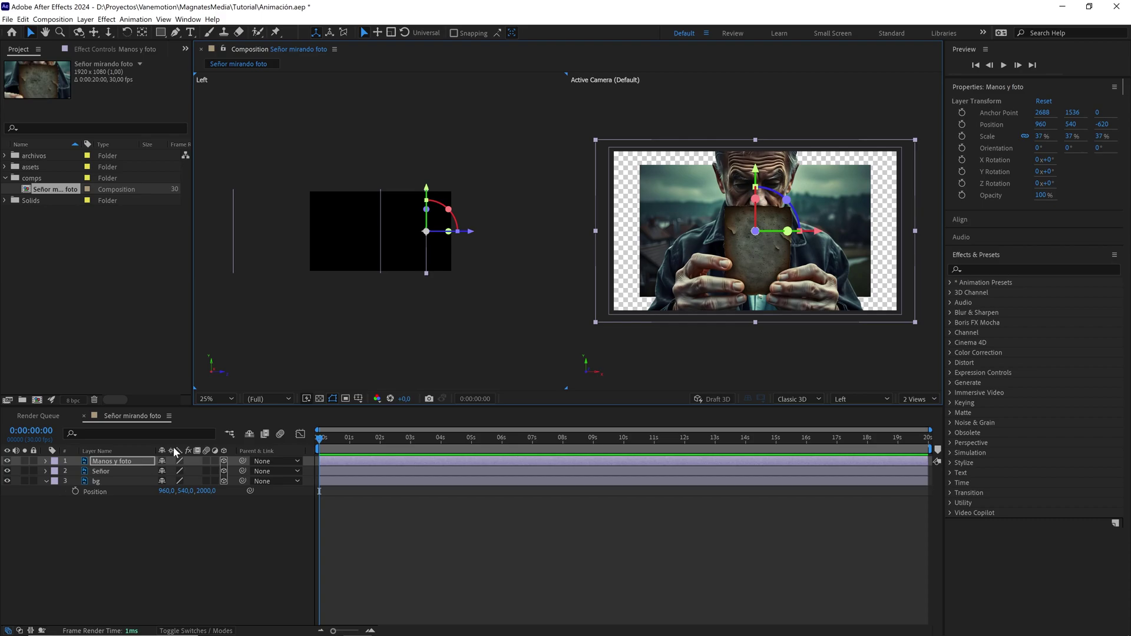
pyautogui.press('p')
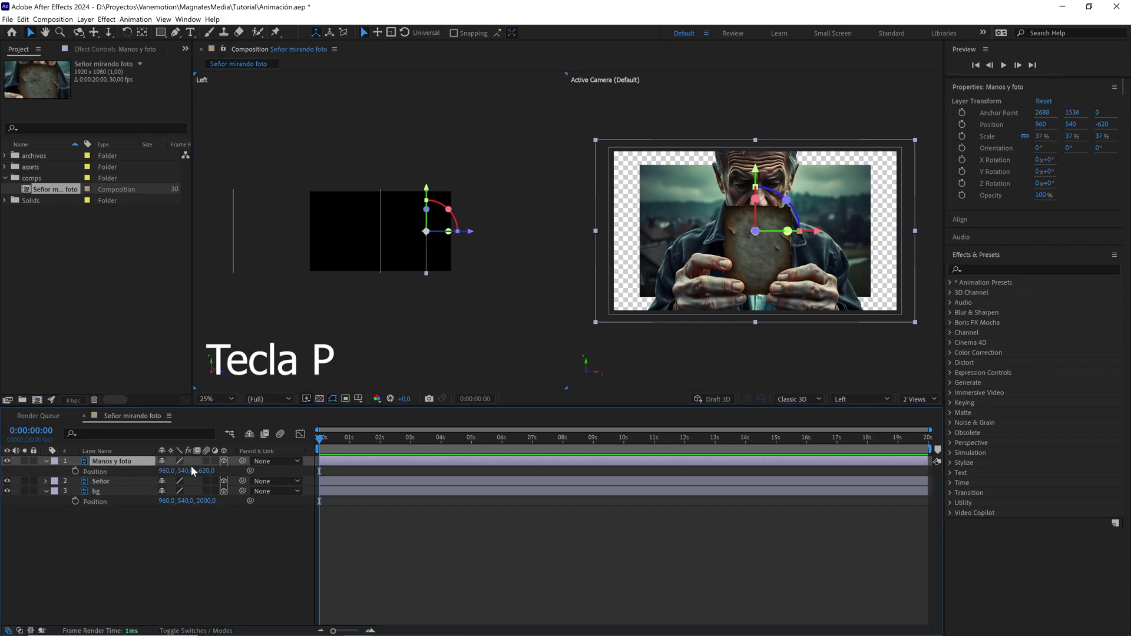
pyautogui.click(205, 471)
pyautogui.write('-')
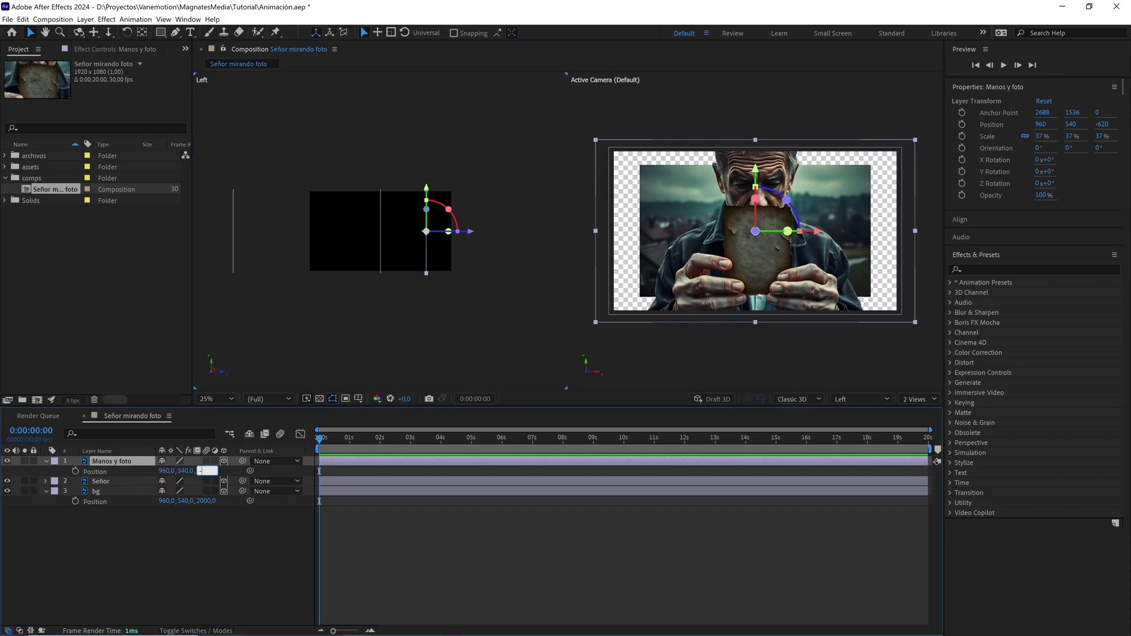
pyautogui.write('700')
pyautogui.click(272, 529)
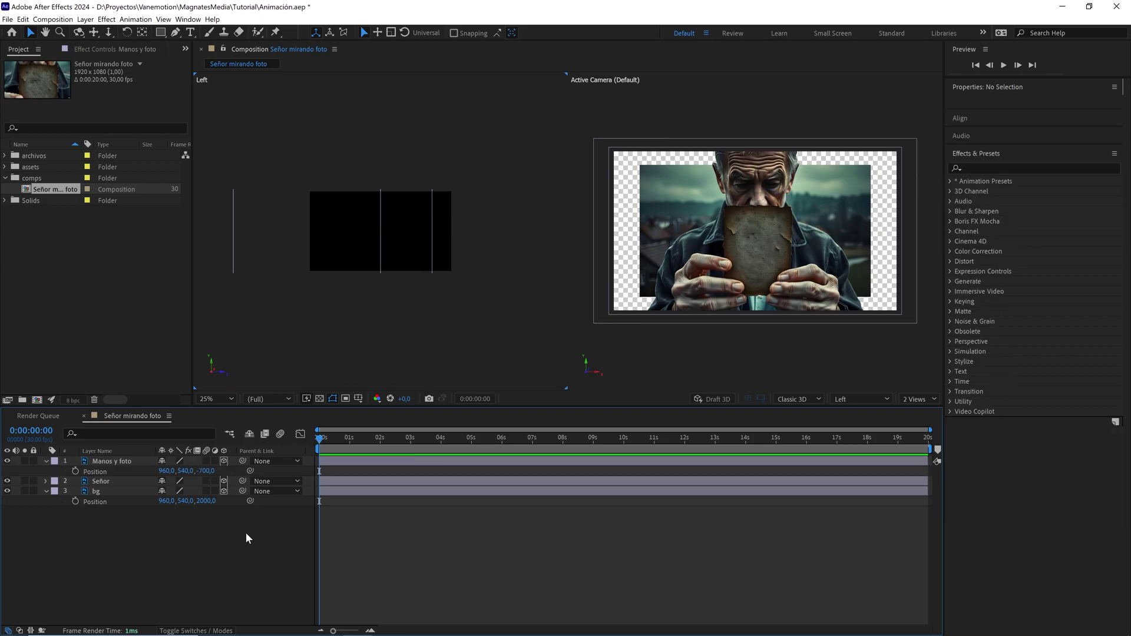
# Return to a single view and add a One-Node Camera with the 35mm preset to the composition
pyautogui.click(906, 399)
pyautogui.click(913, 411)
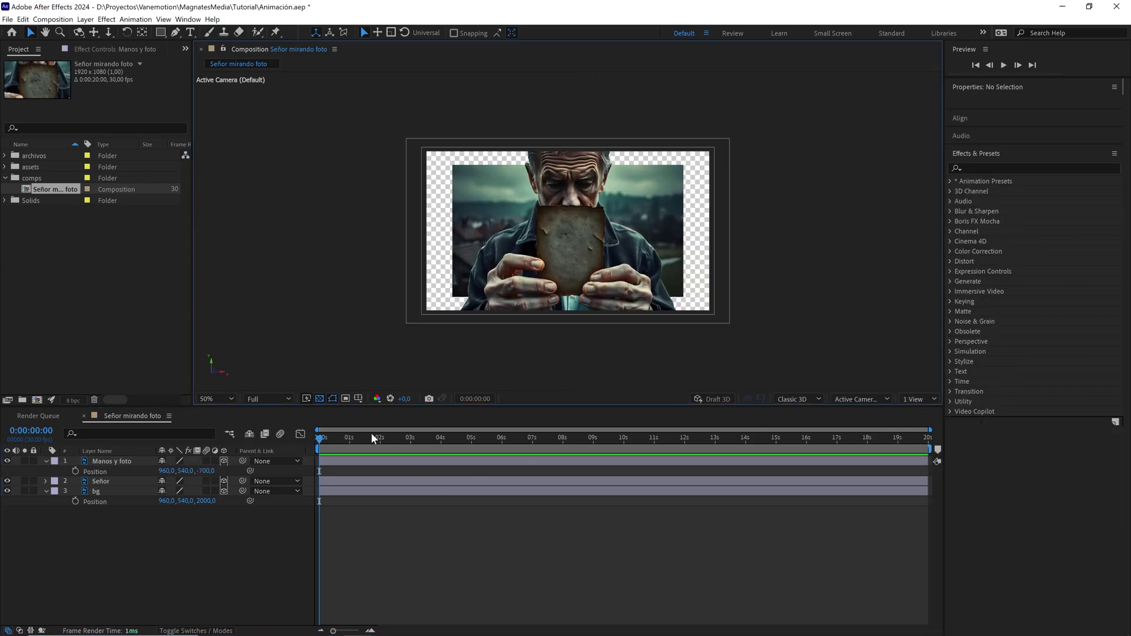
pyautogui.rightClick(163, 546)
pyautogui.moveTo(265, 429)
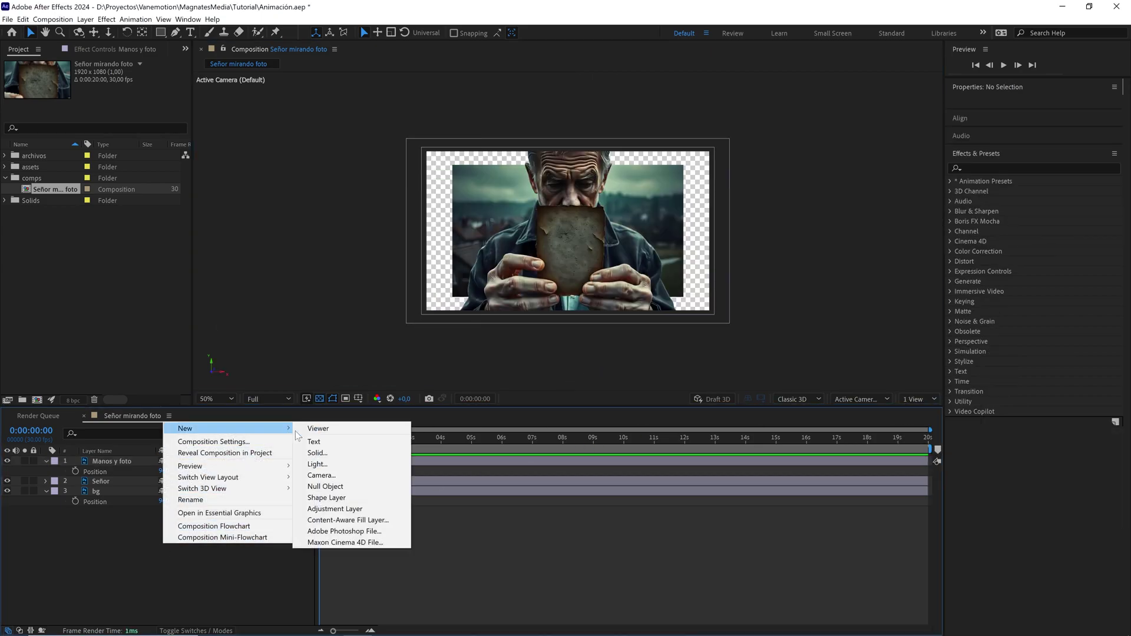
pyautogui.click(336, 477)
pyautogui.click(683, 260)
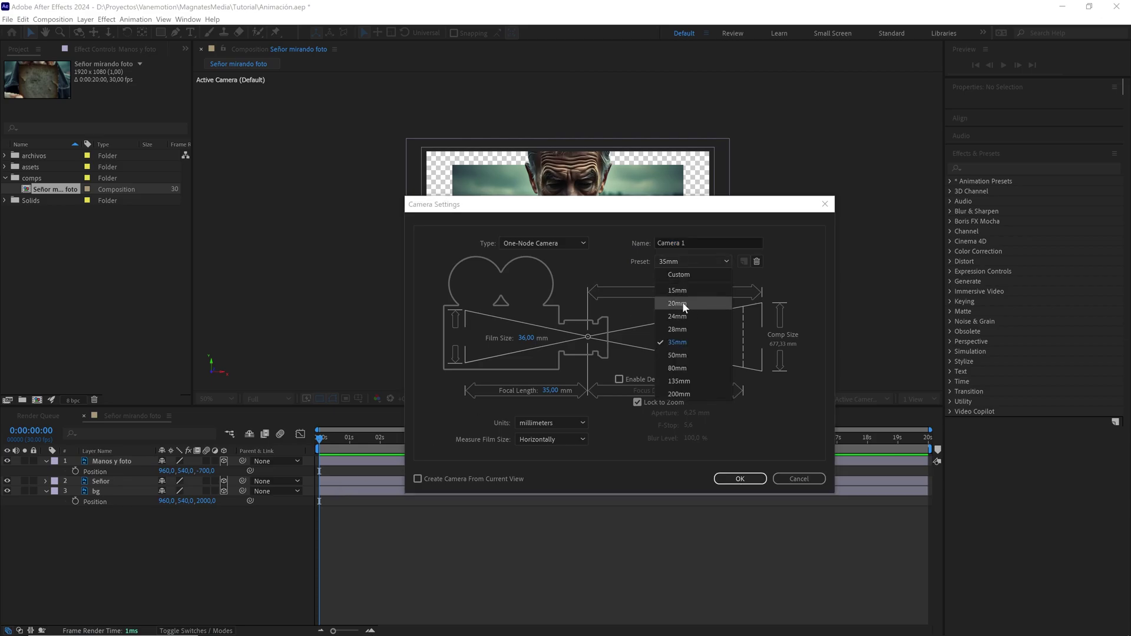
pyautogui.click(677, 342)
pyautogui.click(546, 246)
pyautogui.click(546, 253)
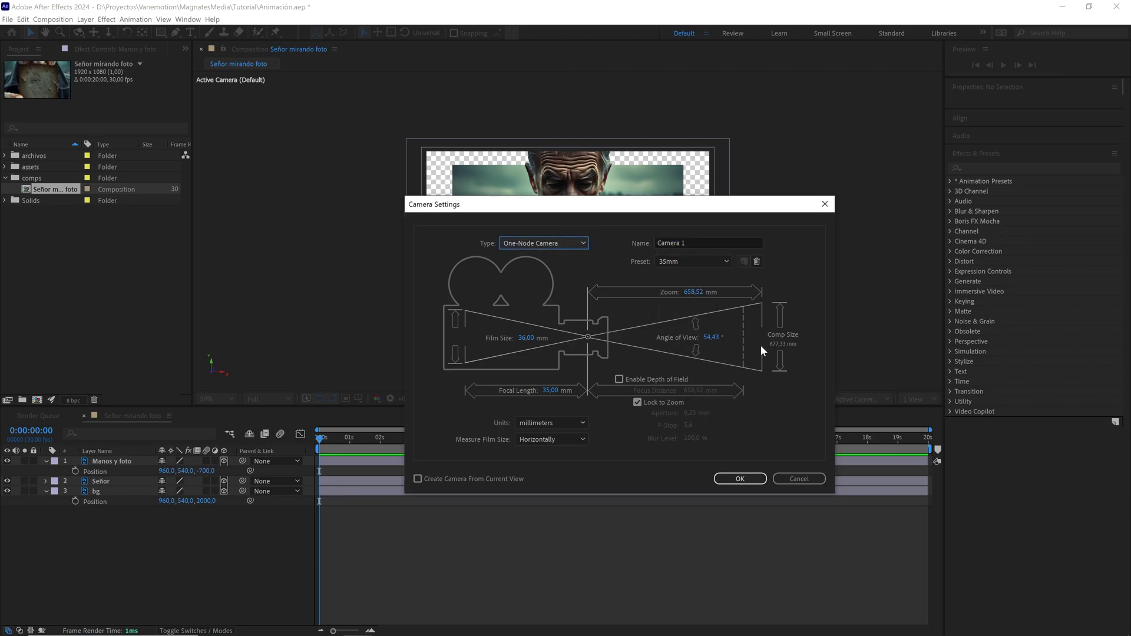
pyautogui.click(736, 479)
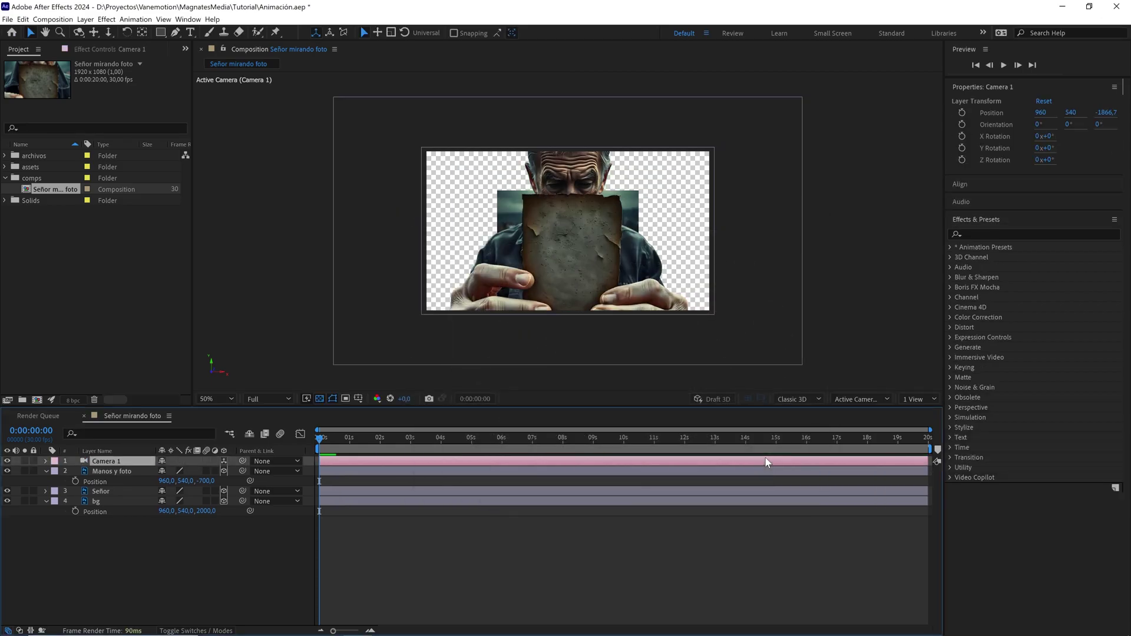
# Add a 3D null object to the composition and parent Camera 1 to it
pyautogui.rightClick(197, 561)
pyautogui.moveTo(265, 442)
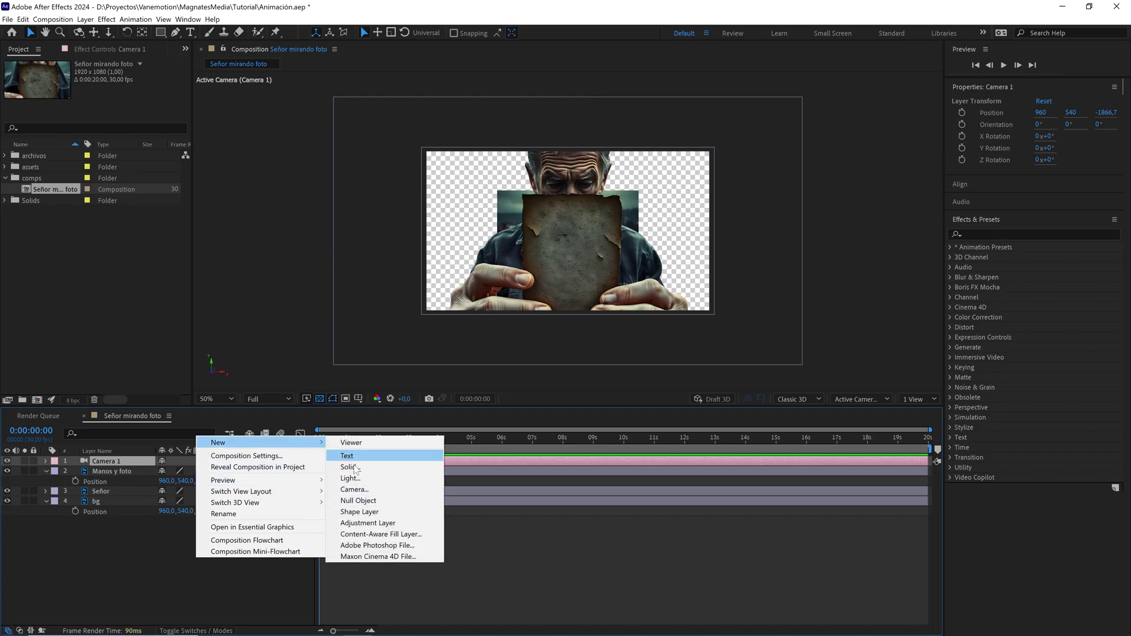
pyautogui.click(363, 501)
pyautogui.click(224, 461)
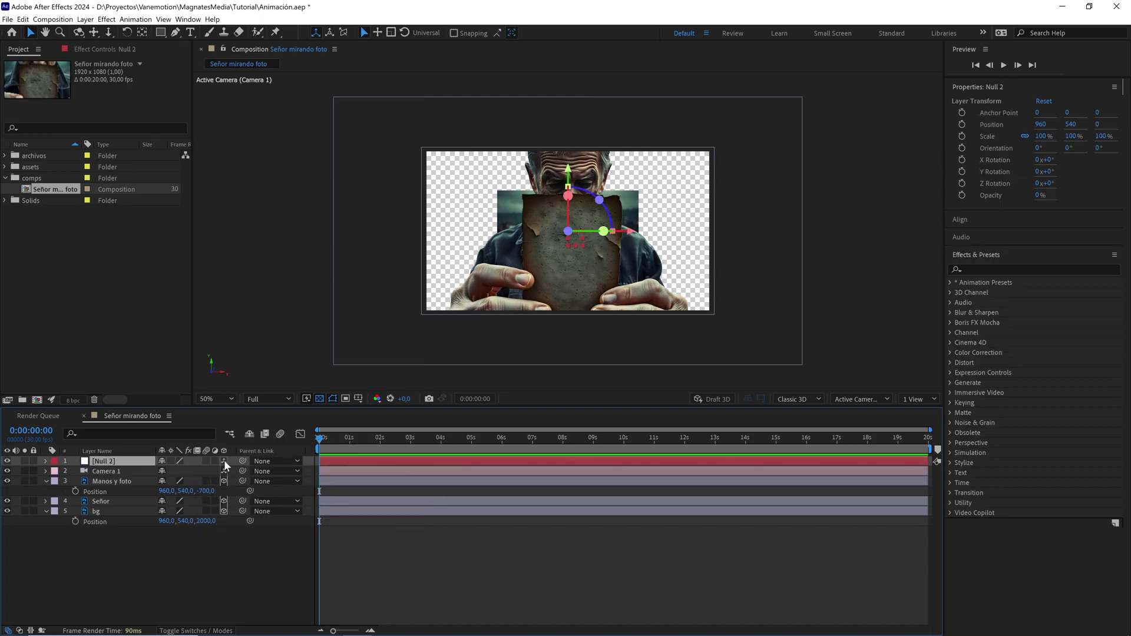
pyautogui.click(132, 472)
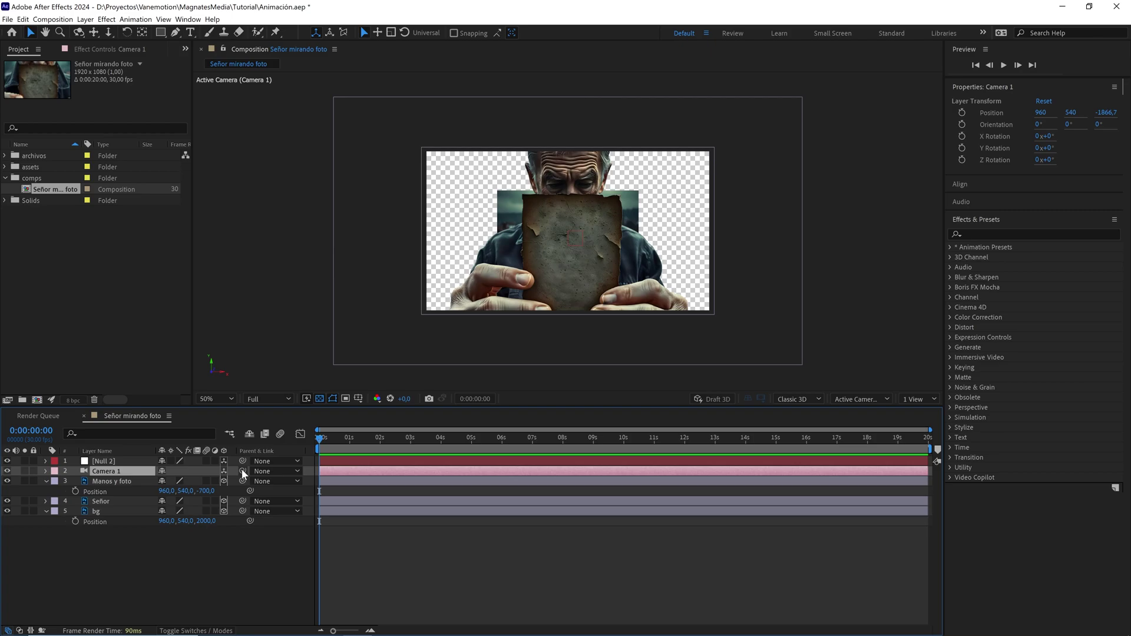
pyautogui.moveTo(242, 470); pyautogui.dragTo(131, 467)
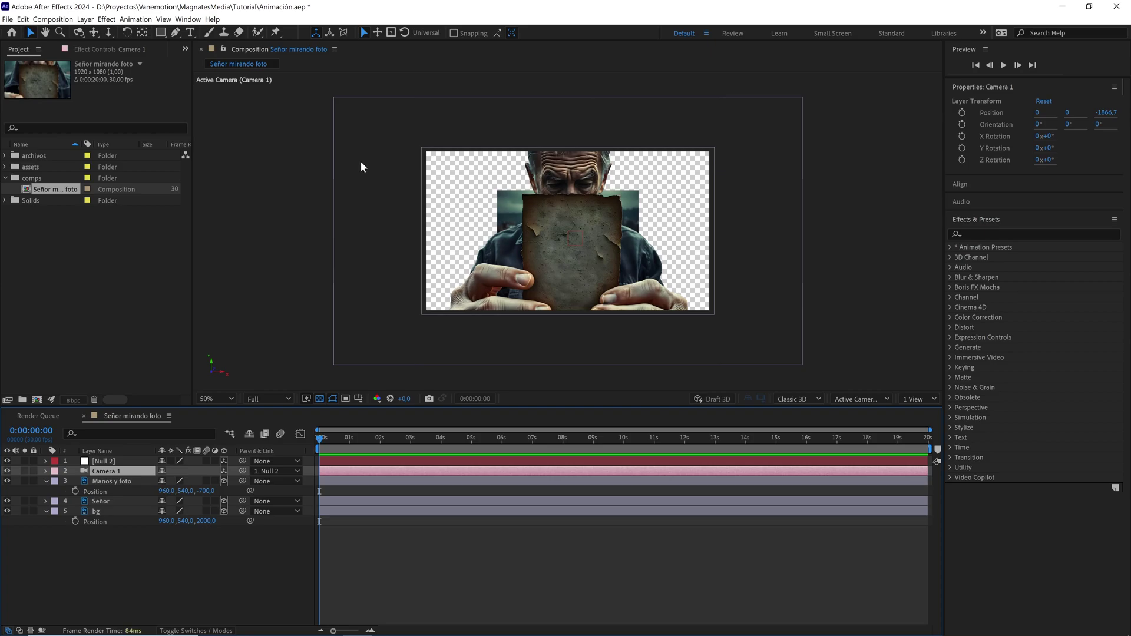
# Scale the bg layer to 80% so it fills the camera frame
pyautogui.click(114, 512)
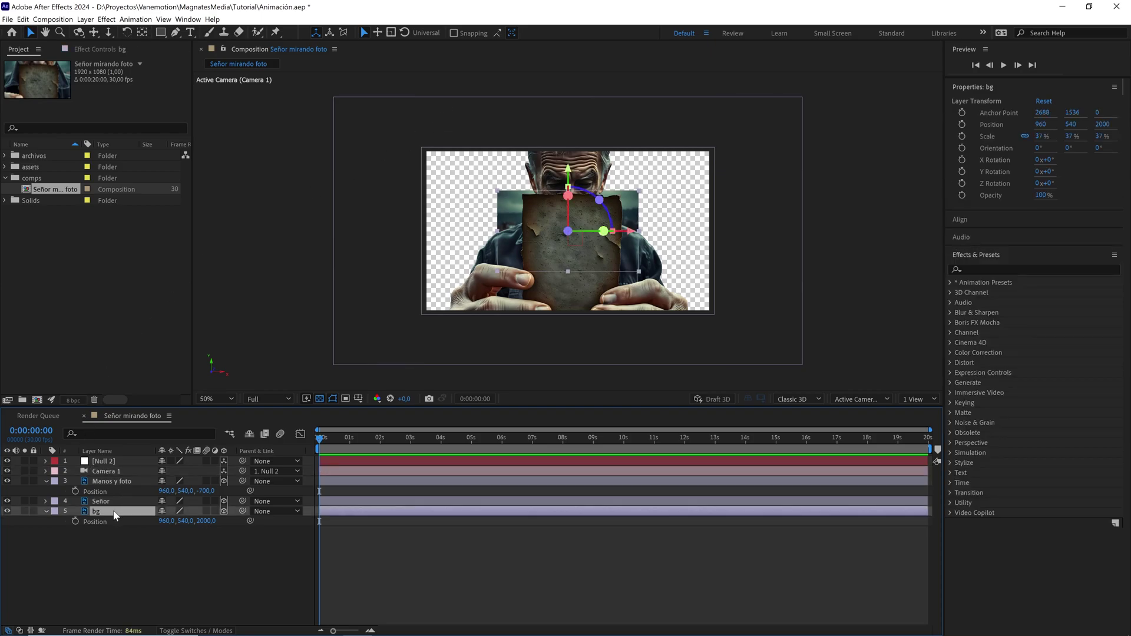
pyautogui.press('s')
pyautogui.moveTo(208, 522)
pyautogui.mouseDown()
pyautogui.moveTo(221, 522)
pyautogui.moveTo(206, 521)
pyautogui.mouseUp()
pyautogui.click(207, 521)
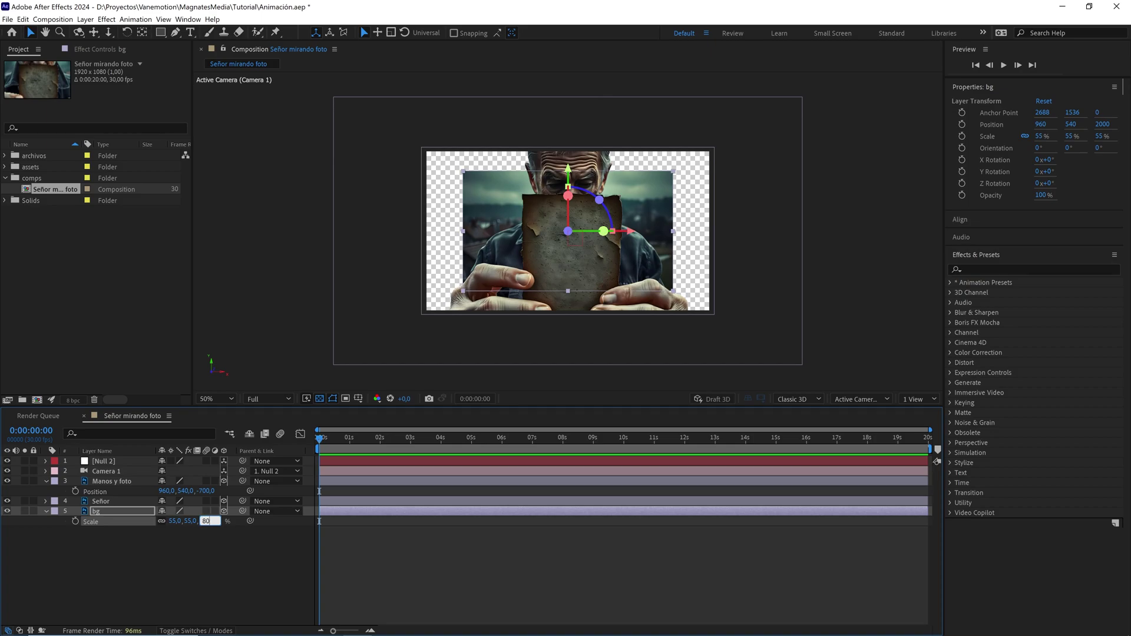
pyautogui.write('80')
pyautogui.click(192, 543)
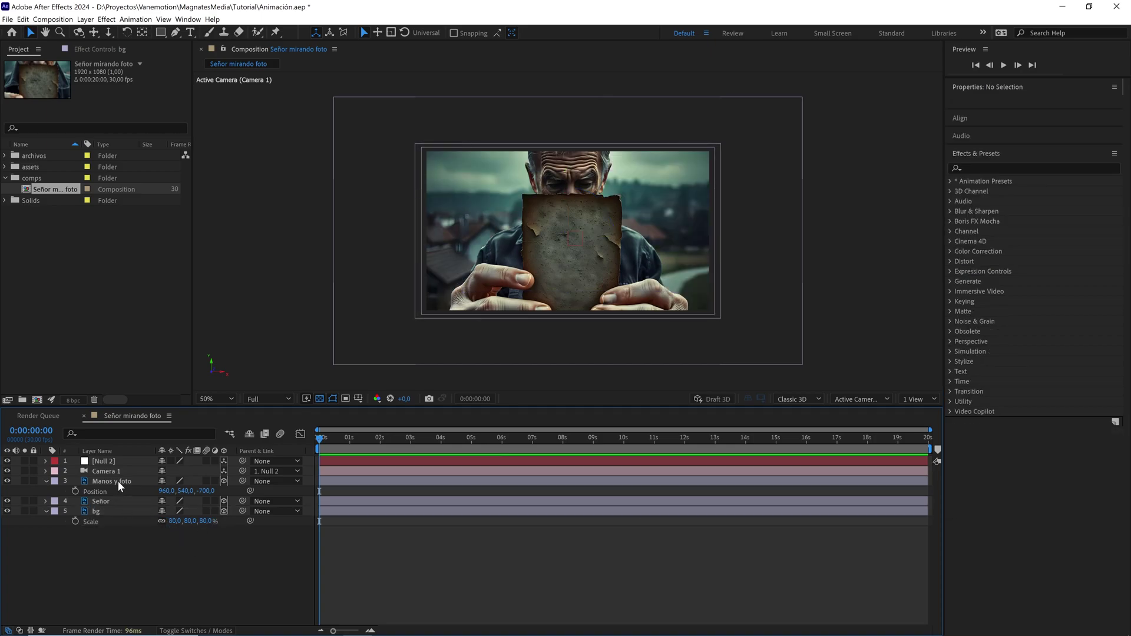
# Scale the Manos y foto layer down to 23% so the hands match the man's body
pyautogui.click(118, 481)
pyautogui.moveTo(333, 366); pyautogui.dragTo(416, 319)
pyautogui.press('s')
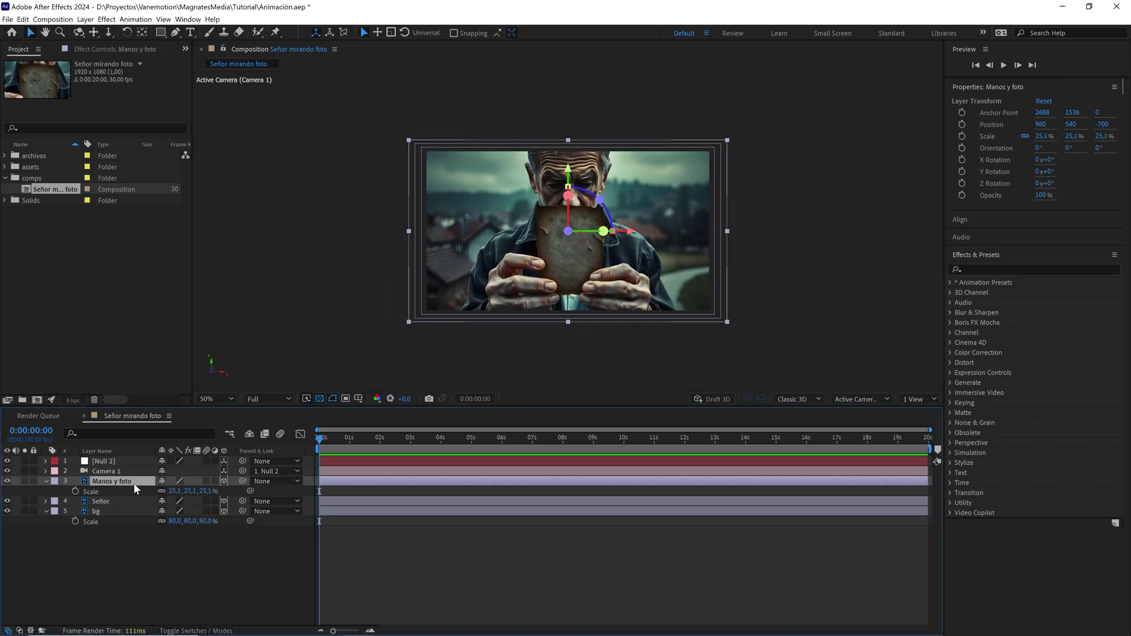
pyautogui.click(212, 491)
pyautogui.write('23')
pyautogui.click(251, 552)
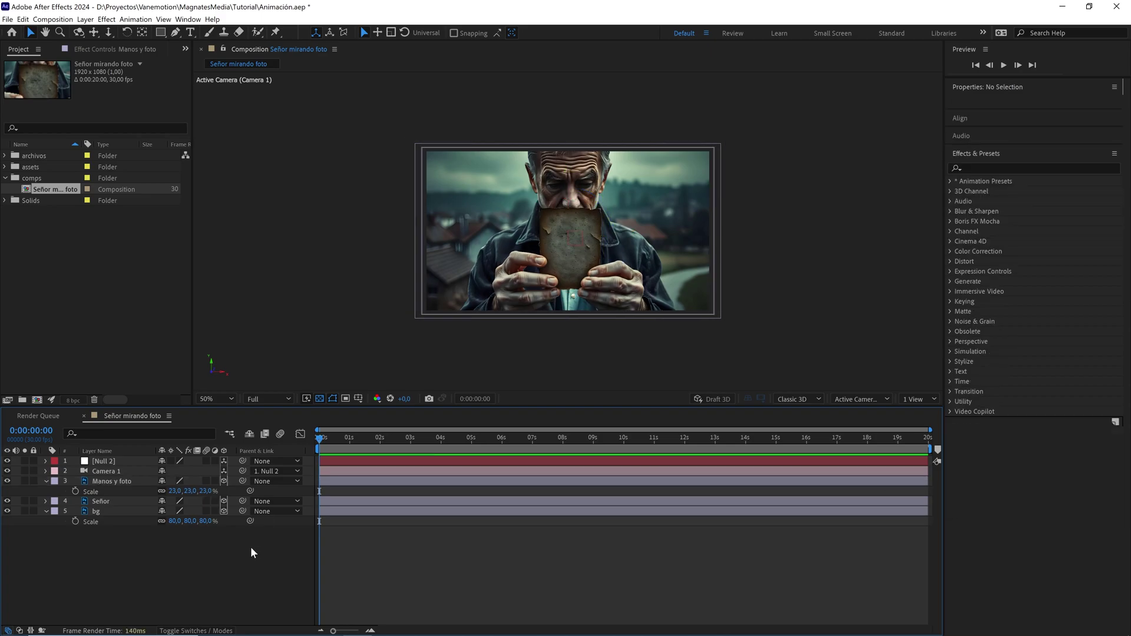
# Examine the depth arrangement of the layers and camera by orbiting Custom View 1, and reset that view's camera
pyautogui.click(845, 399)
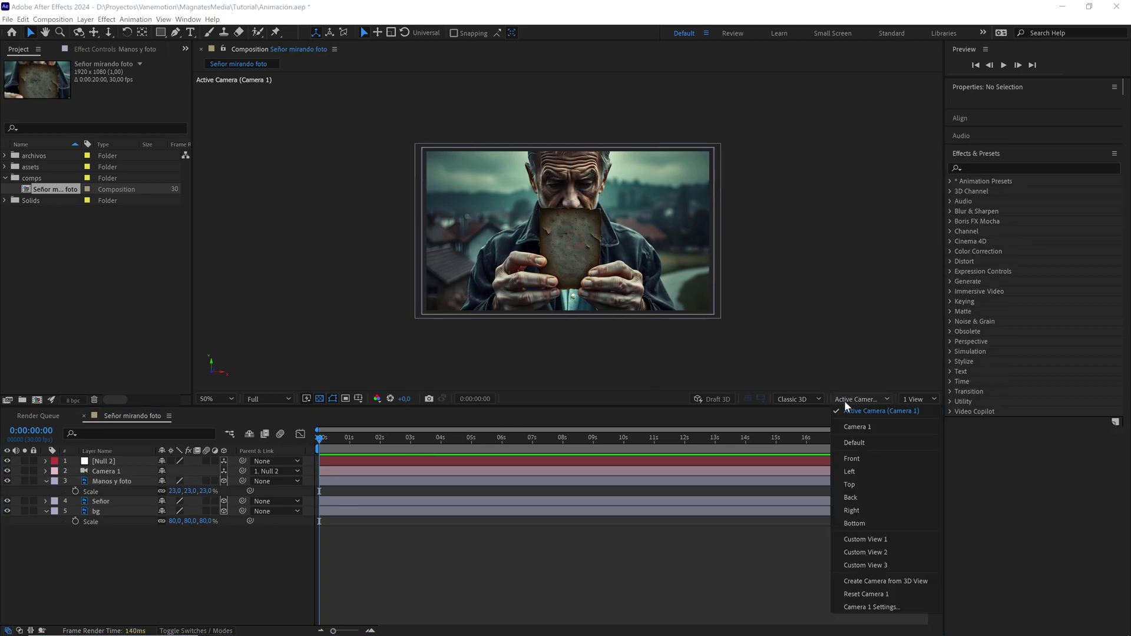
pyautogui.click(867, 538)
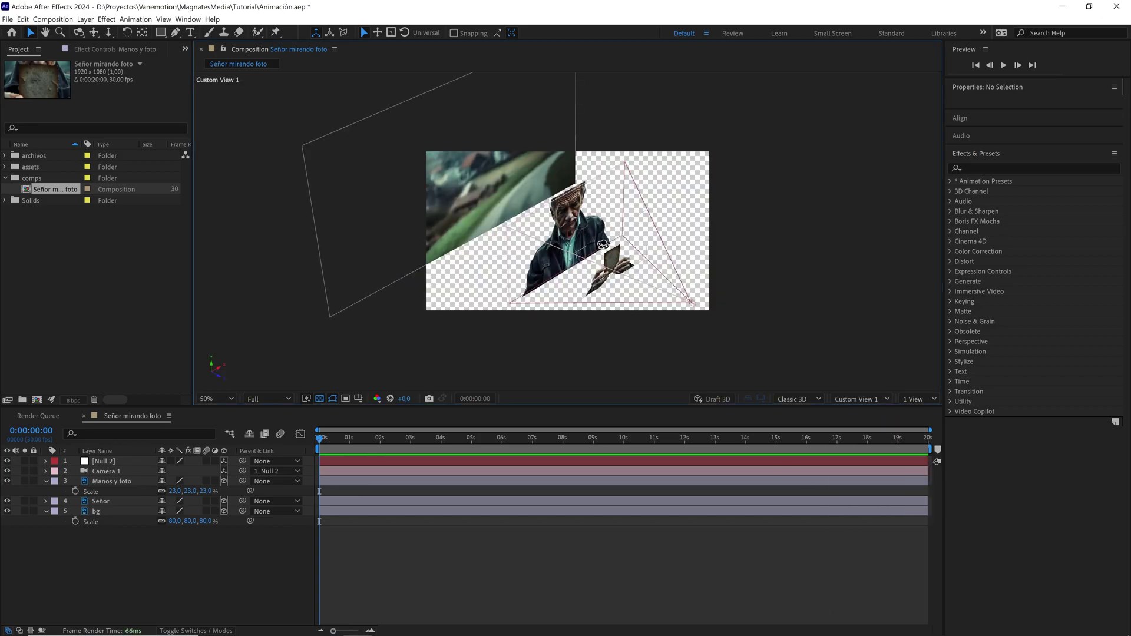
pyautogui.press('c')
pyautogui.moveTo(612, 260); pyautogui.dragTo(632, 200)
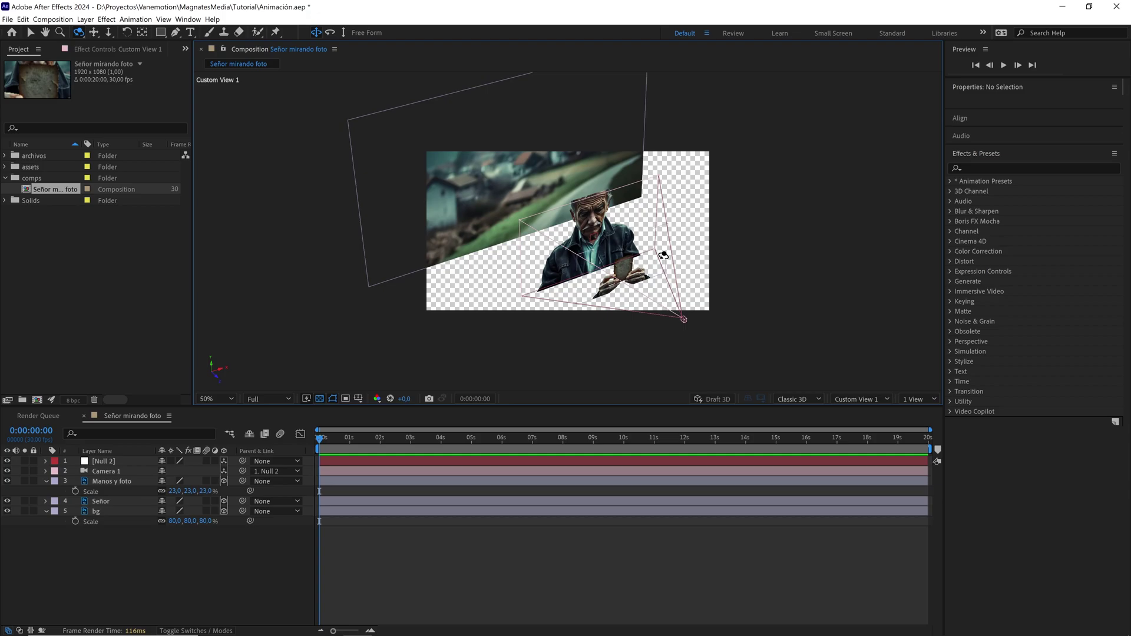
pyautogui.click(863, 399)
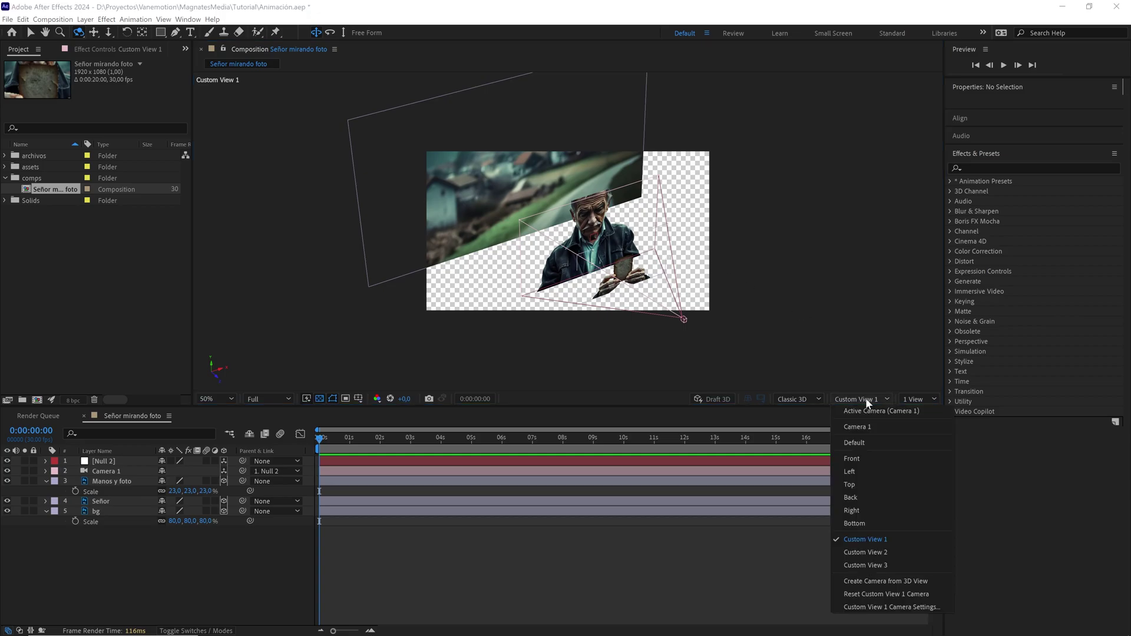
pyautogui.click(868, 594)
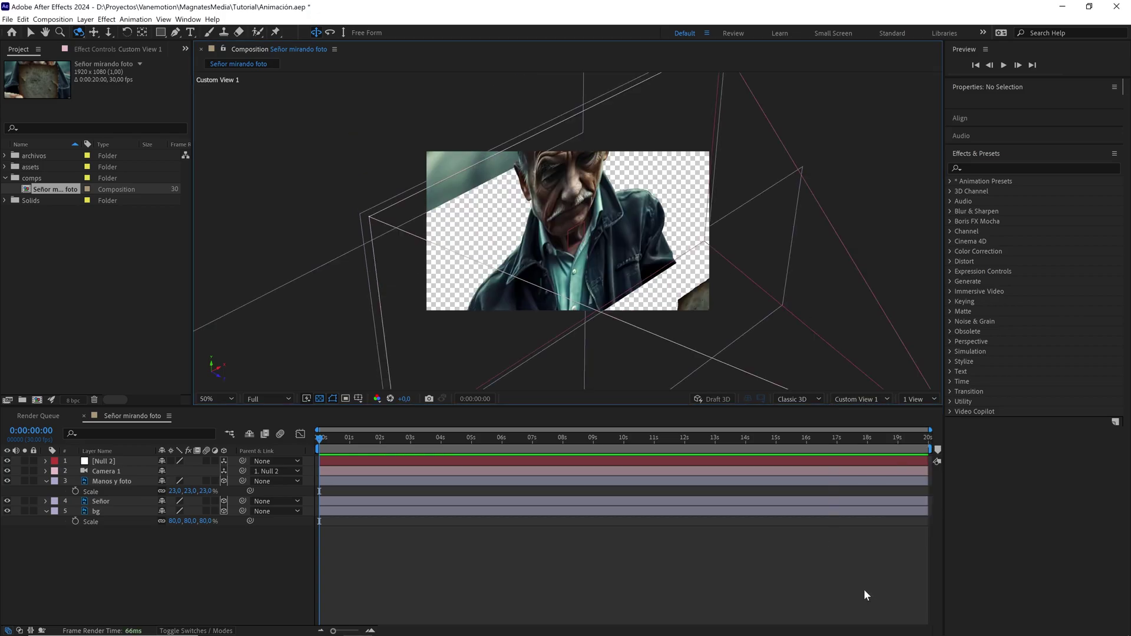
# From the Active Camera view, add Position keyframes to the Null 2 layer at 0 and 8 seconds
pyautogui.click(858, 399)
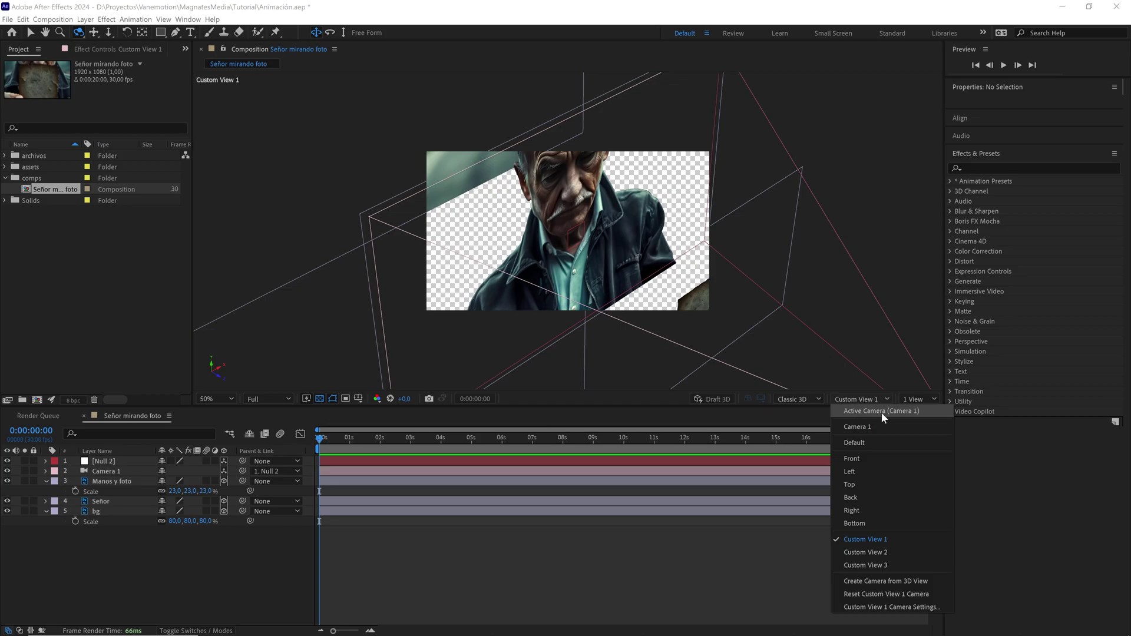
pyautogui.click(882, 412)
pyautogui.click(126, 462)
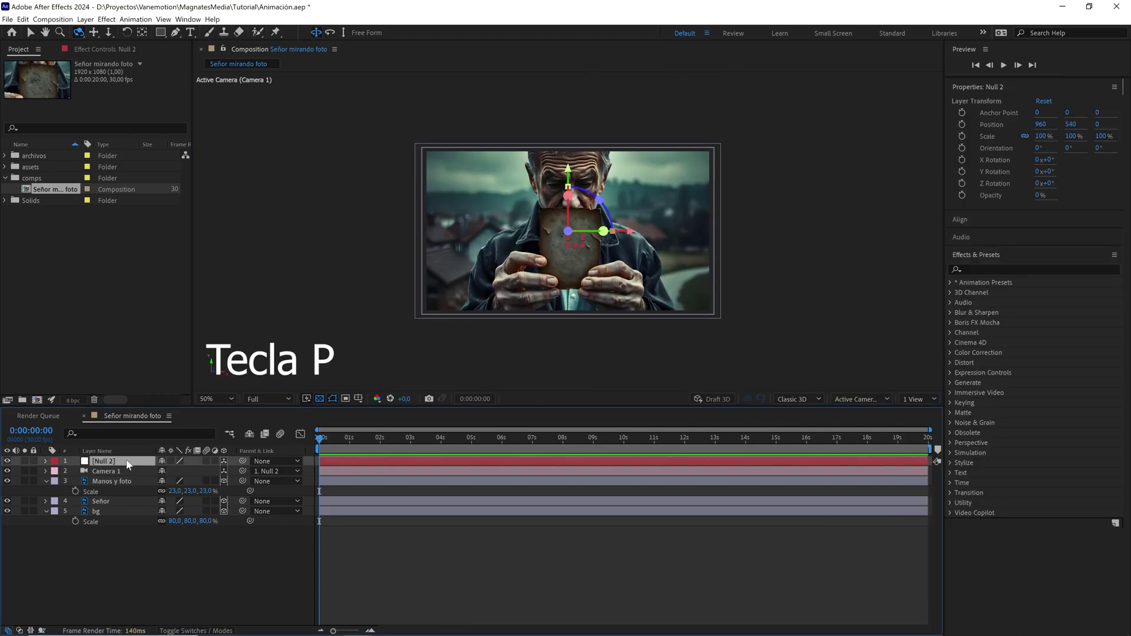
pyautogui.press('p')
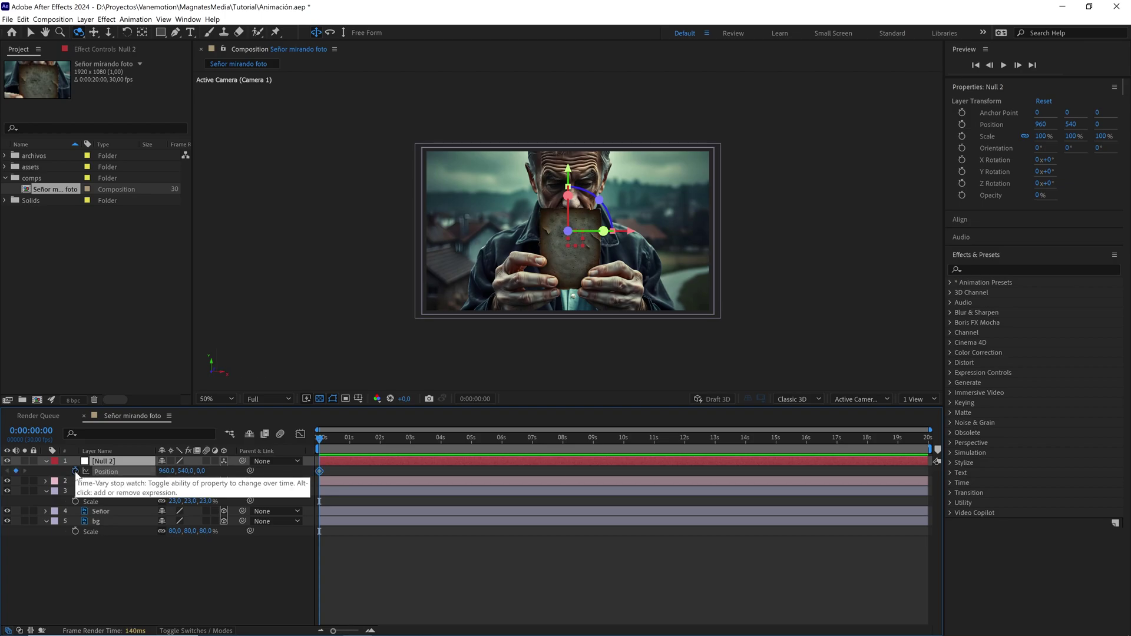
pyautogui.click(75, 471)
pyautogui.moveTo(319, 449); pyautogui.dragTo(562, 448)
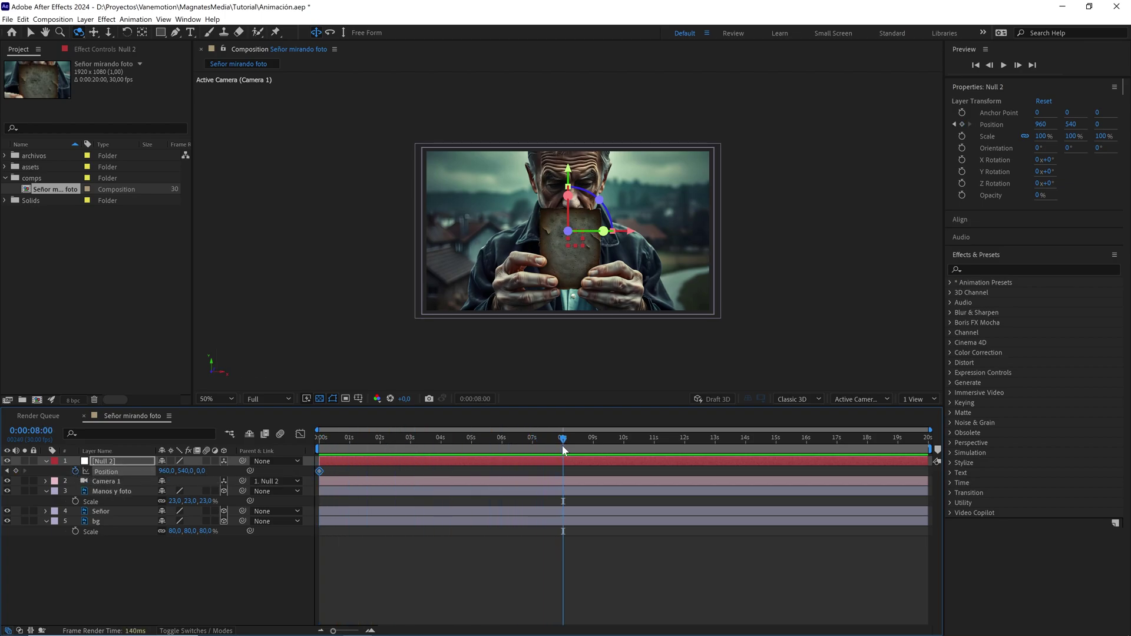
pyautogui.click(15, 471)
# At 0 seconds, set the null's Position to 960, 600, 300 so the camera starts lower and closer
pyautogui.moveTo(386, 440); pyautogui.dragTo(302, 443)
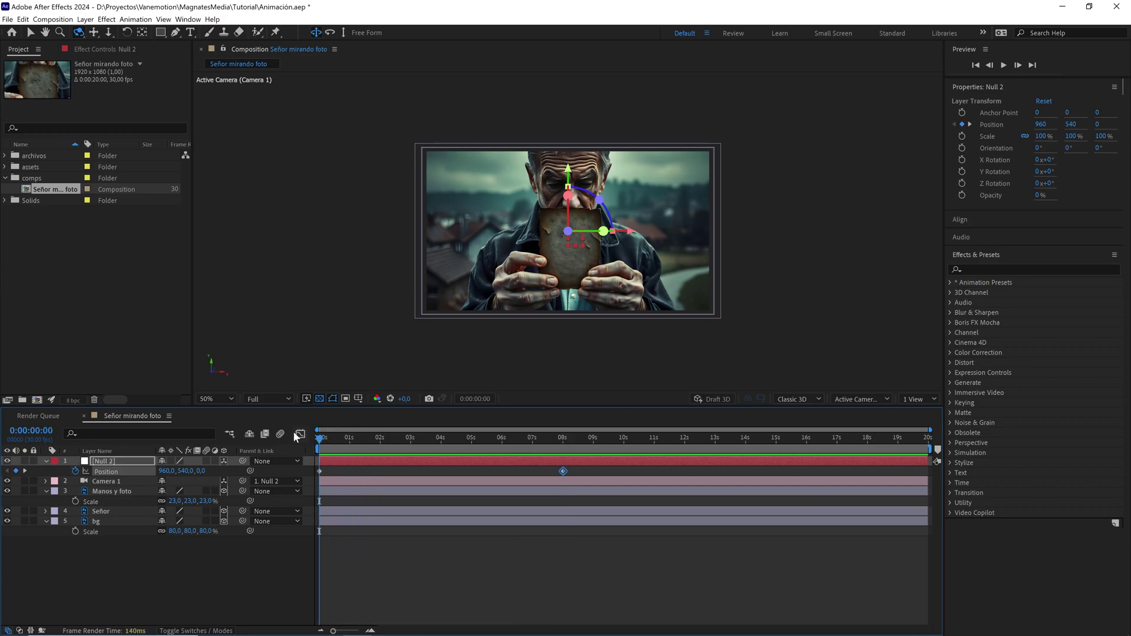
pyautogui.moveTo(185, 472); pyautogui.dragTo(209, 471)
pyautogui.click(186, 471)
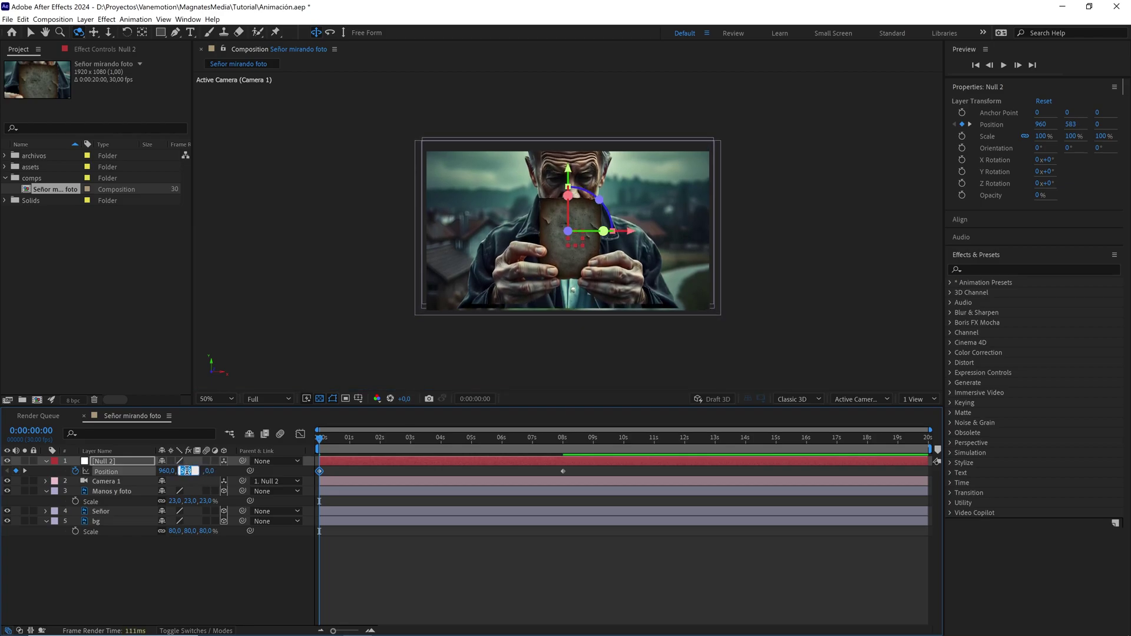
pyautogui.write('600')
pyautogui.press('Tab')
pyautogui.write('162')
pyautogui.press('Return')
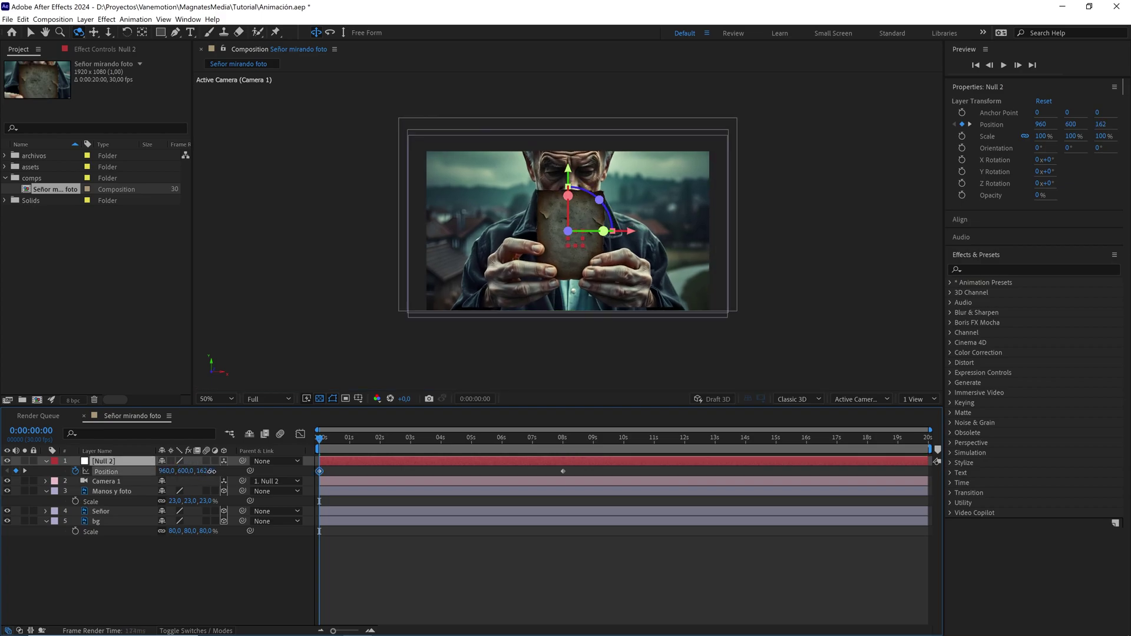
pyautogui.moveTo(211, 471); pyautogui.dragTo(252, 471)
pyautogui.click(204, 470)
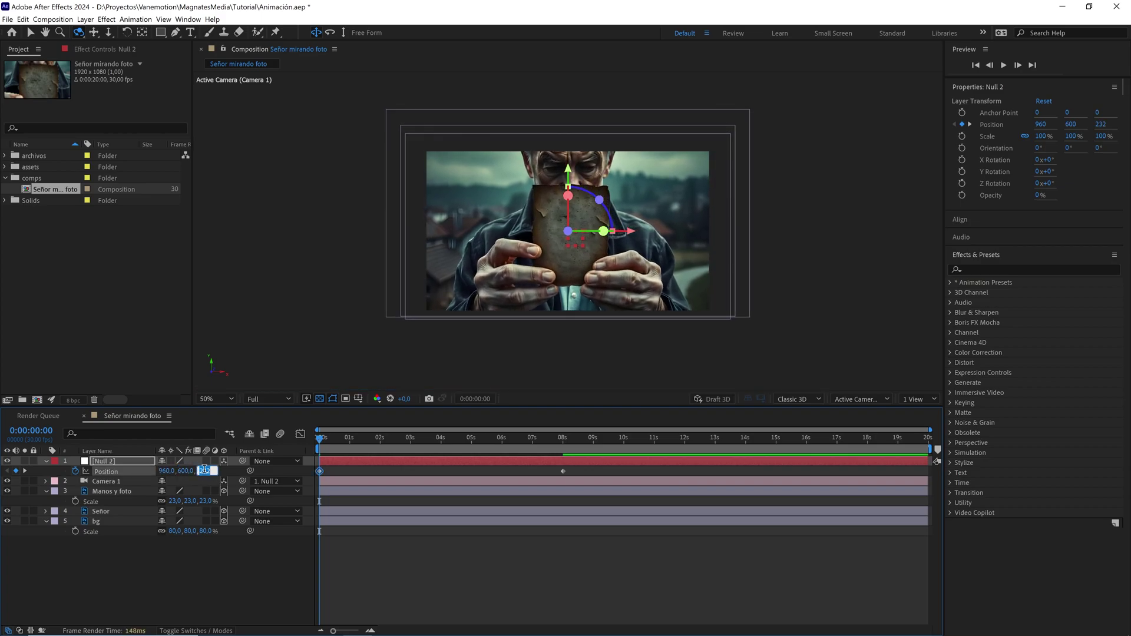
pyautogui.write('300')
# Apply Easy Ease to both of the null's Position keyframes and check their speed curve in the Graph Editor
pyautogui.moveTo(572, 468); pyautogui.dragTo(312, 476)
pyautogui.press('F9')
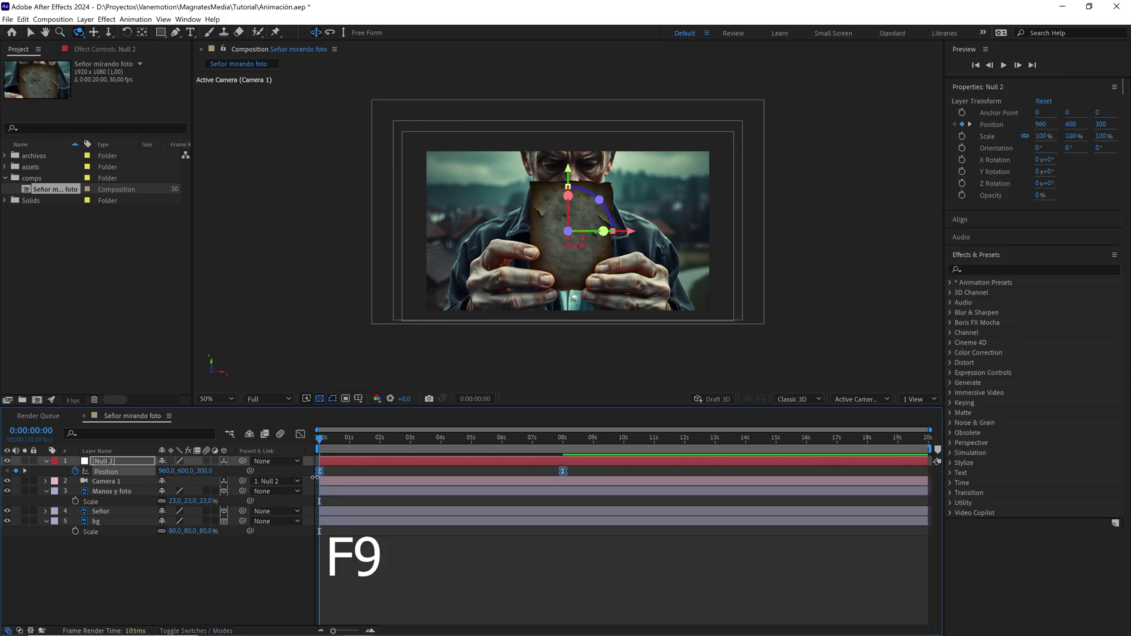
pyautogui.click(300, 434)
pyautogui.moveTo(599, 563); pyautogui.dragTo(527, 604)
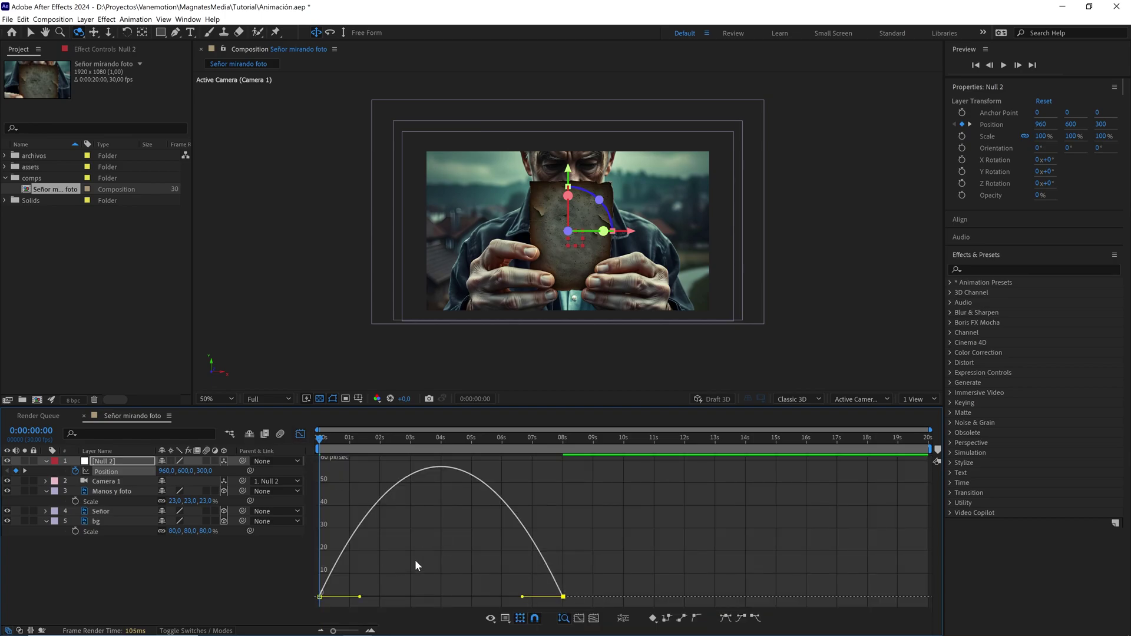
pyautogui.click(301, 434)
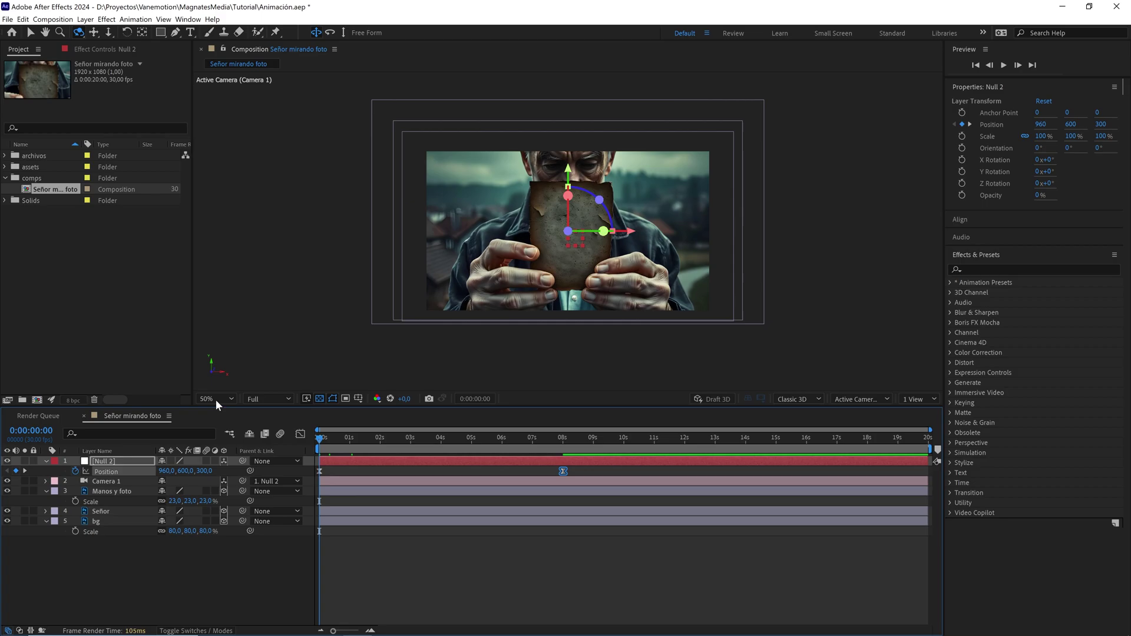
# Lower the preview resolution to Third and review the beginning of the camera move at 100% magnification
pyautogui.click(268, 399)
pyautogui.click(271, 475)
pyautogui.scroll(2, 480, 321)
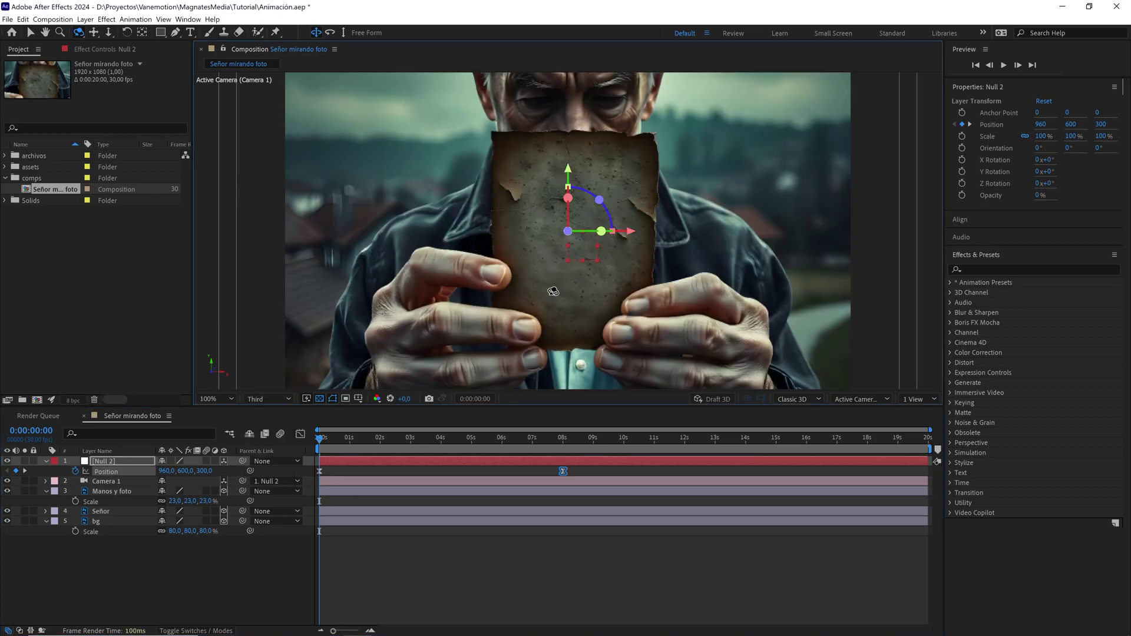
pyautogui.moveTo(345, 438); pyautogui.dragTo(306, 447)
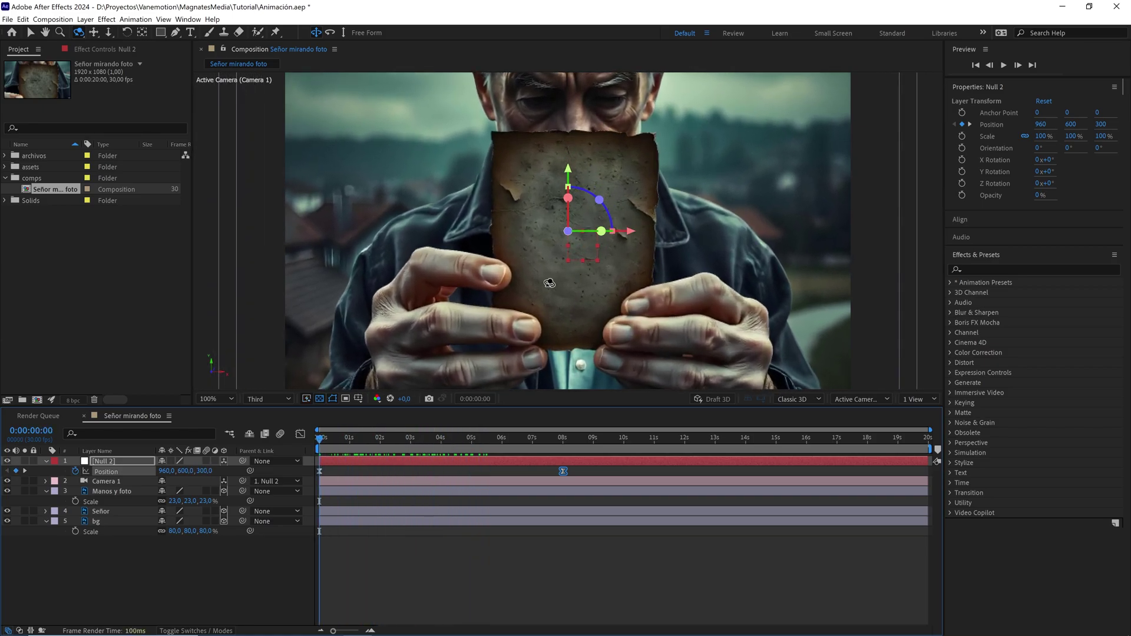
# Add Position keyframes to the Manos y foto layer at 0 and 4 seconds
pyautogui.click(123, 492)
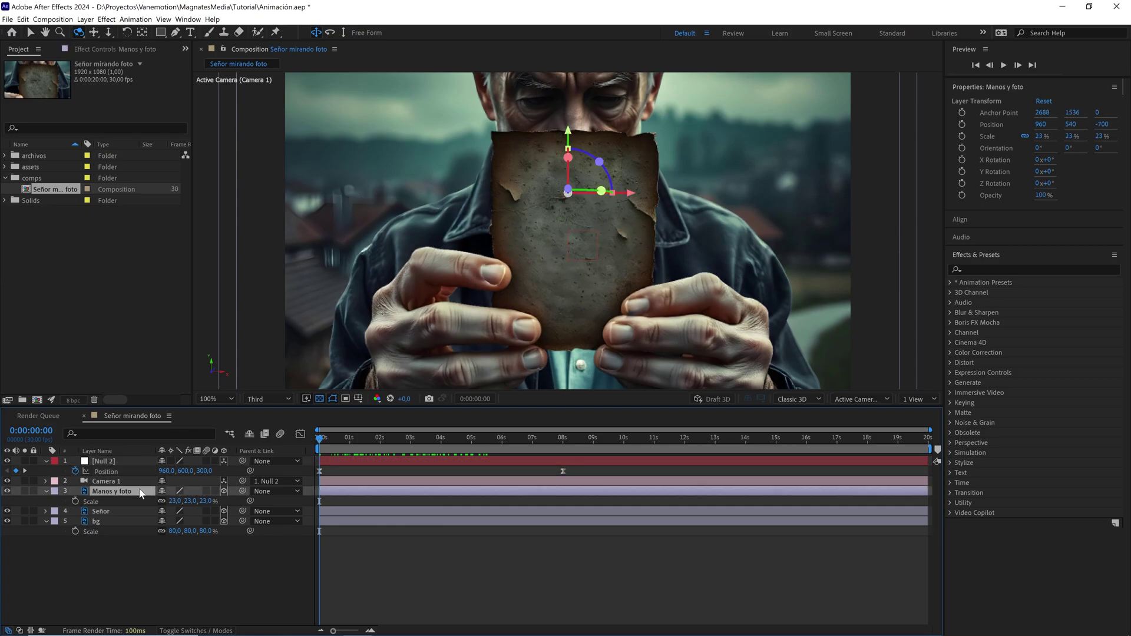
pyautogui.press('p')
pyautogui.click(76, 500)
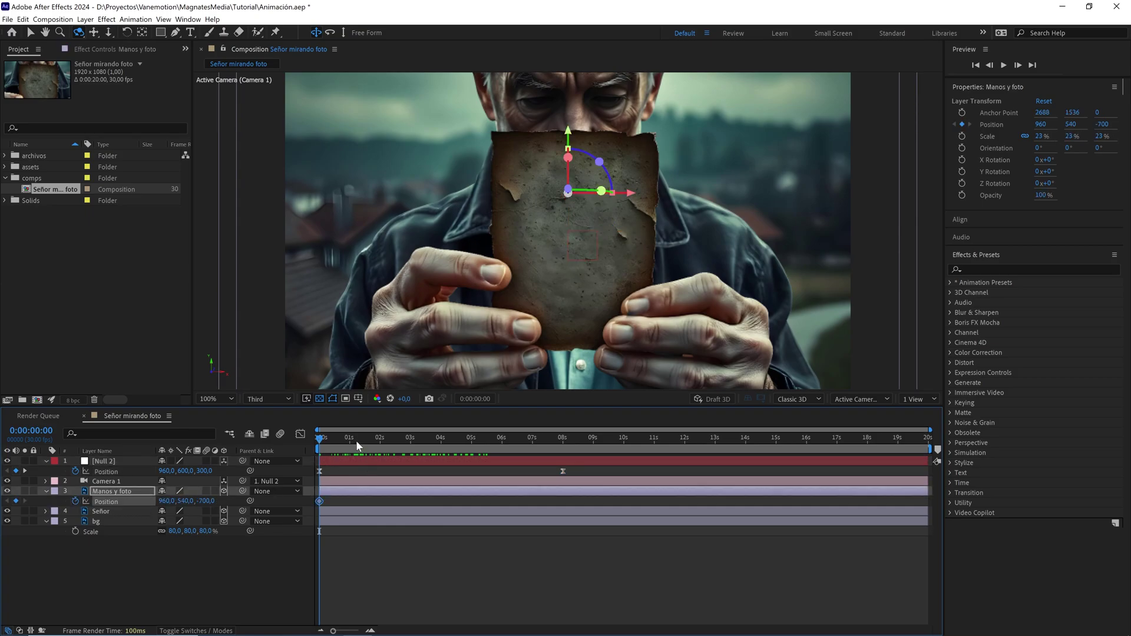
pyautogui.moveTo(356, 440); pyautogui.dragTo(440, 450)
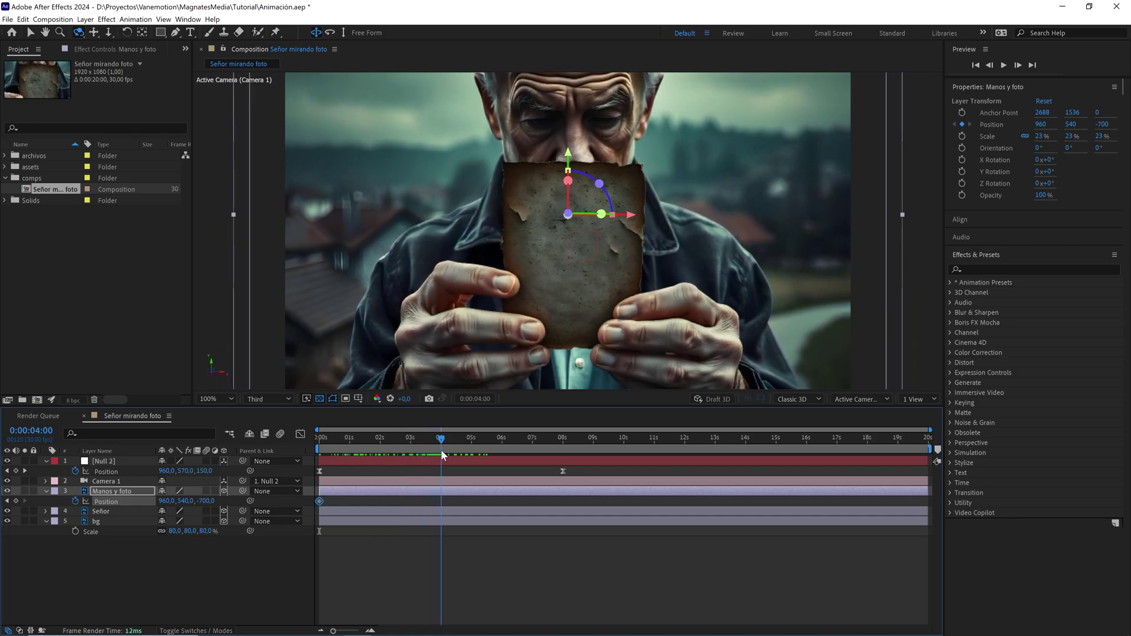
pyautogui.click(15, 501)
# At 0 seconds, set the Y position of the Manos y foto layer to 600 so the hands start lower
pyautogui.moveTo(416, 440); pyautogui.dragTo(298, 451)
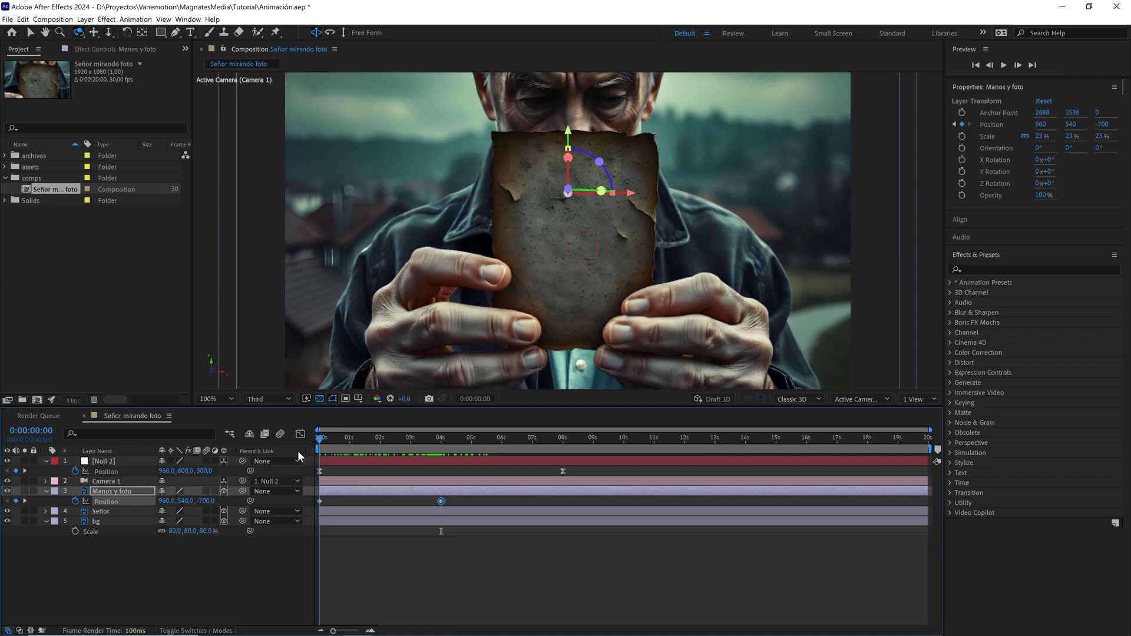
pyautogui.moveTo(182, 500); pyautogui.dragTo(197, 502)
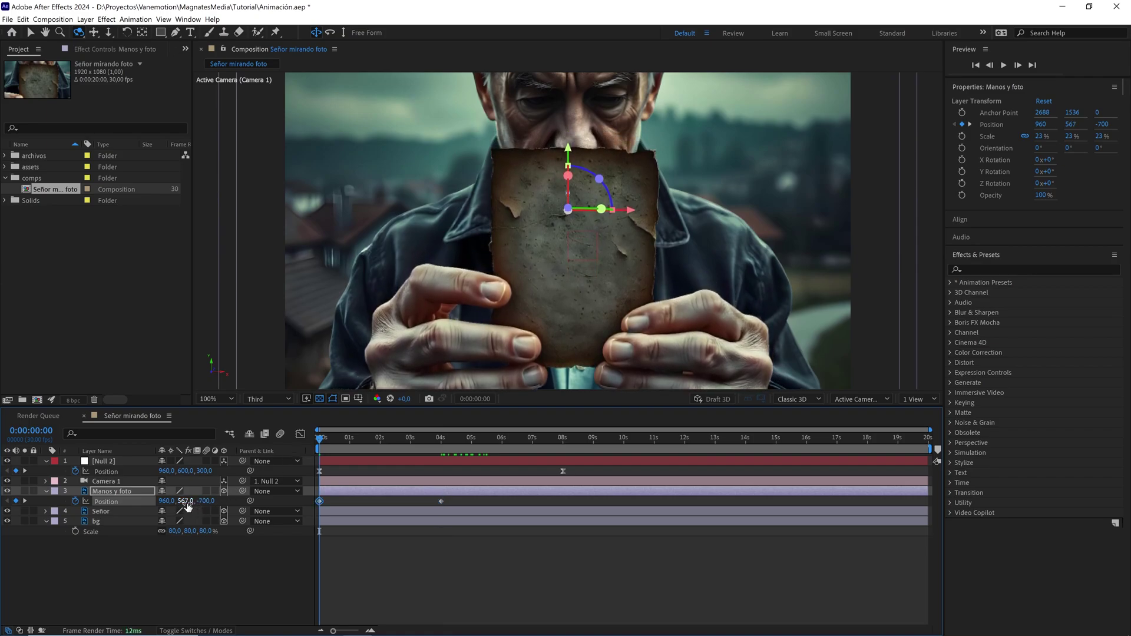
pyautogui.click(186, 502)
pyautogui.write('600')
pyautogui.click(266, 556)
# Apply Easy Ease to the first Position keyframe of the Manos y foto layer
pyautogui.moveTo(341, 502); pyautogui.dragTo(309, 508)
pyautogui.press('F9')
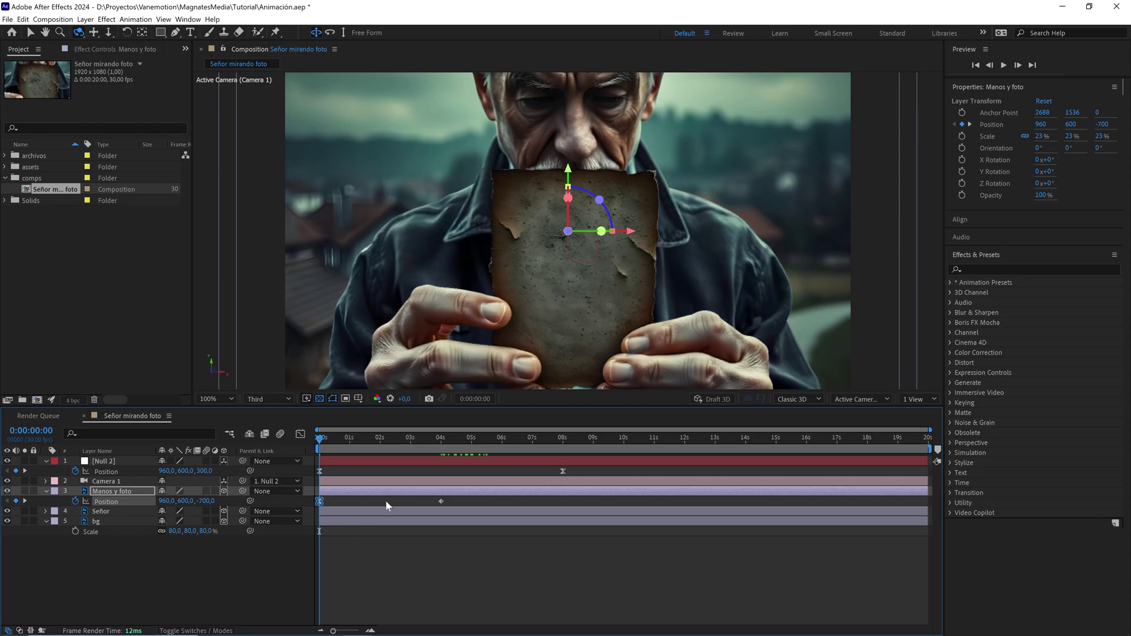
pyautogui.moveTo(459, 497); pyautogui.dragTo(438, 509)
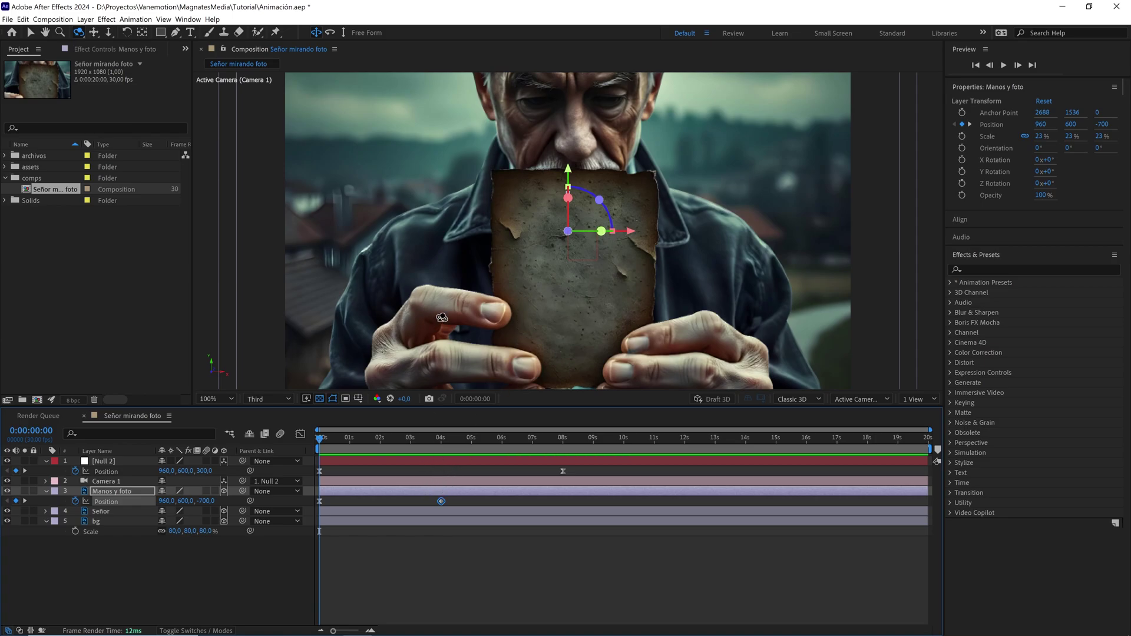
# Fit the composition in the viewer and play back the animation from the start
pyautogui.press(',')
pyautogui.moveTo(334, 439); pyautogui.dragTo(299, 443)
pyautogui.click(220, 399)
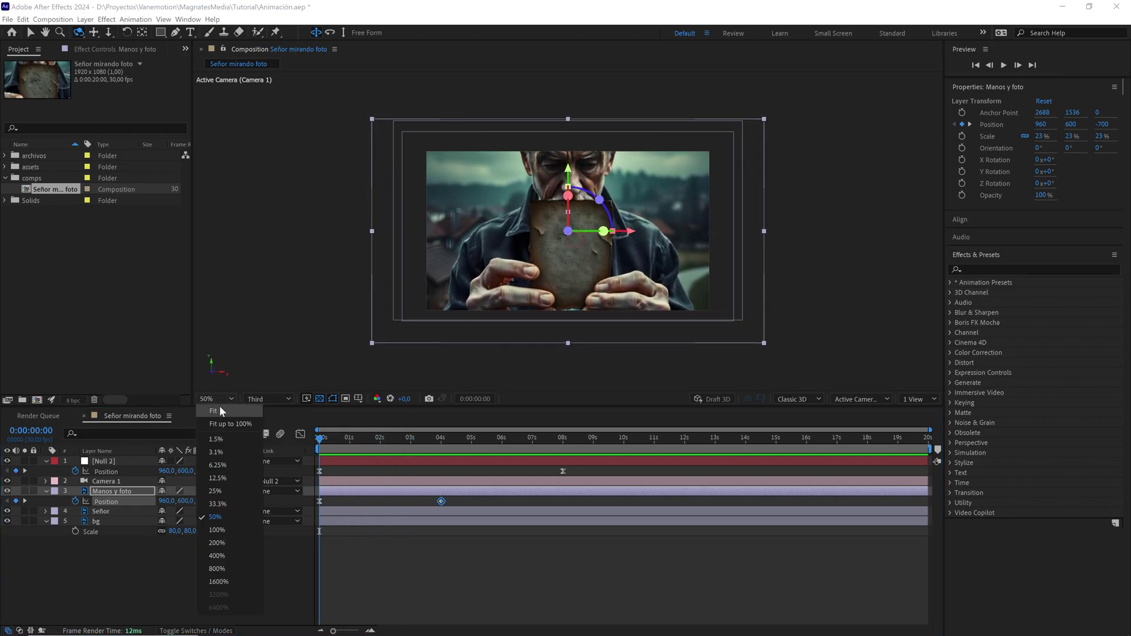
pyautogui.click(236, 564)
pyautogui.click(235, 567)
pyautogui.press('space')
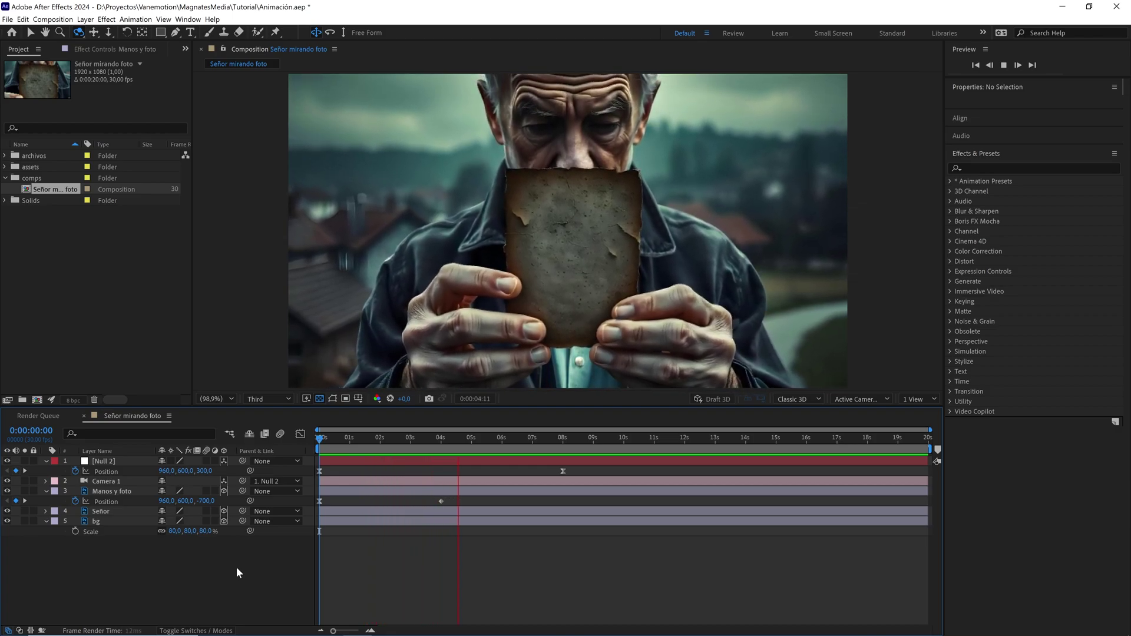
pyautogui.press('space')
# Enable motion blur for the Manos y foto, Señor and bg layers
pyautogui.click(361, 443)
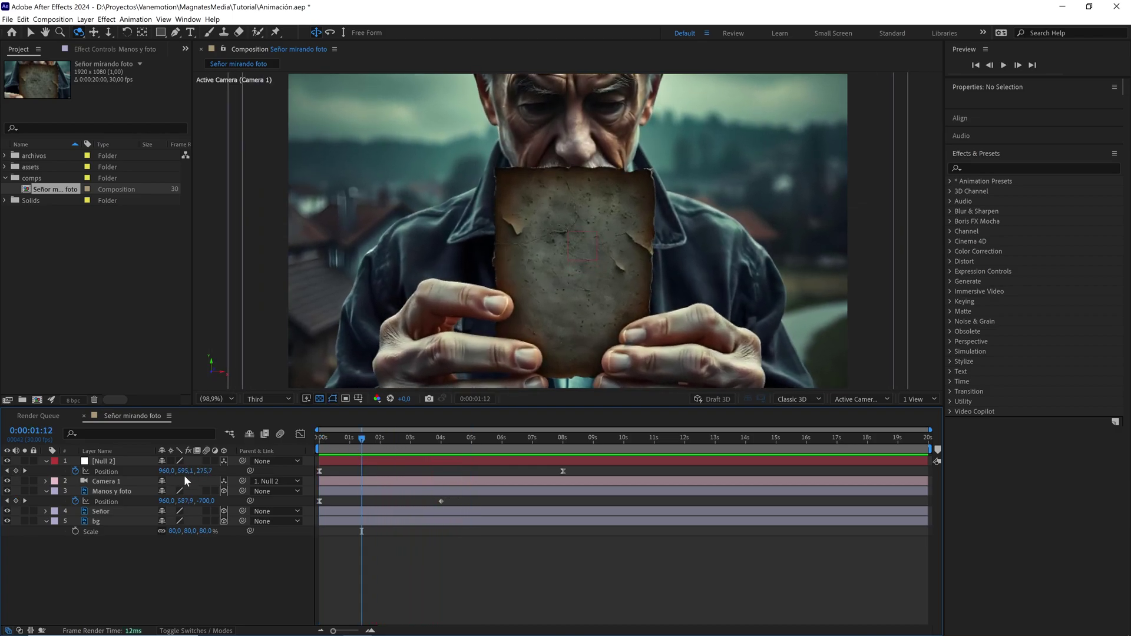
pyautogui.click(206, 491)
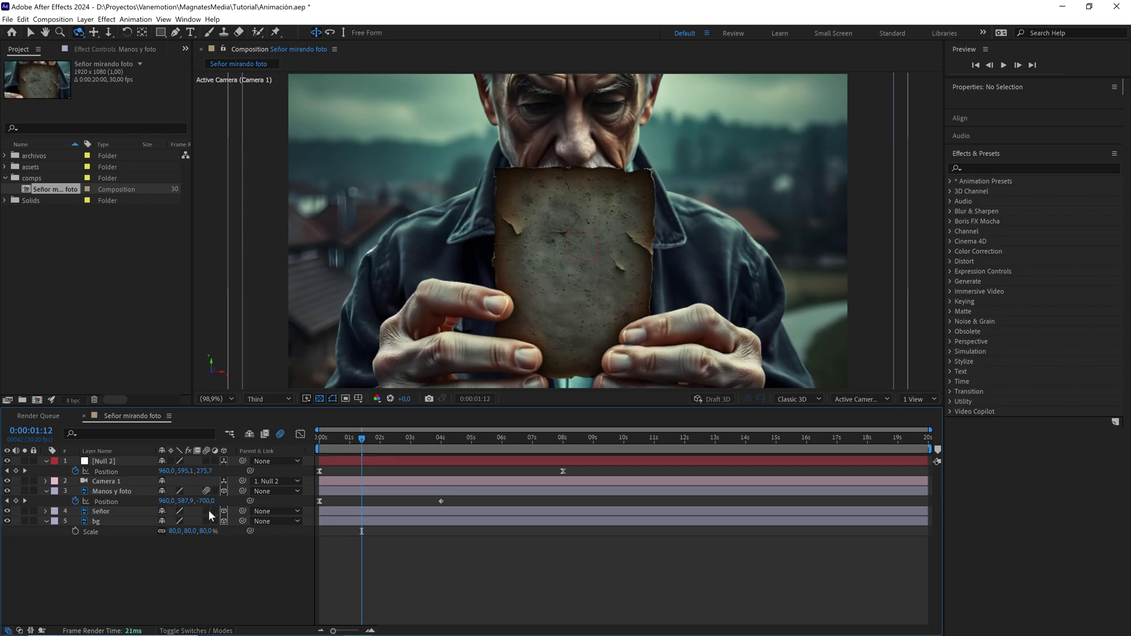
pyautogui.moveTo(206, 510); pyautogui.dragTo(207, 522)
# Import "manos y foto antigua layers" into the comps folder as a Composition with Editable Layer Styles
pyautogui.click(36, 178)
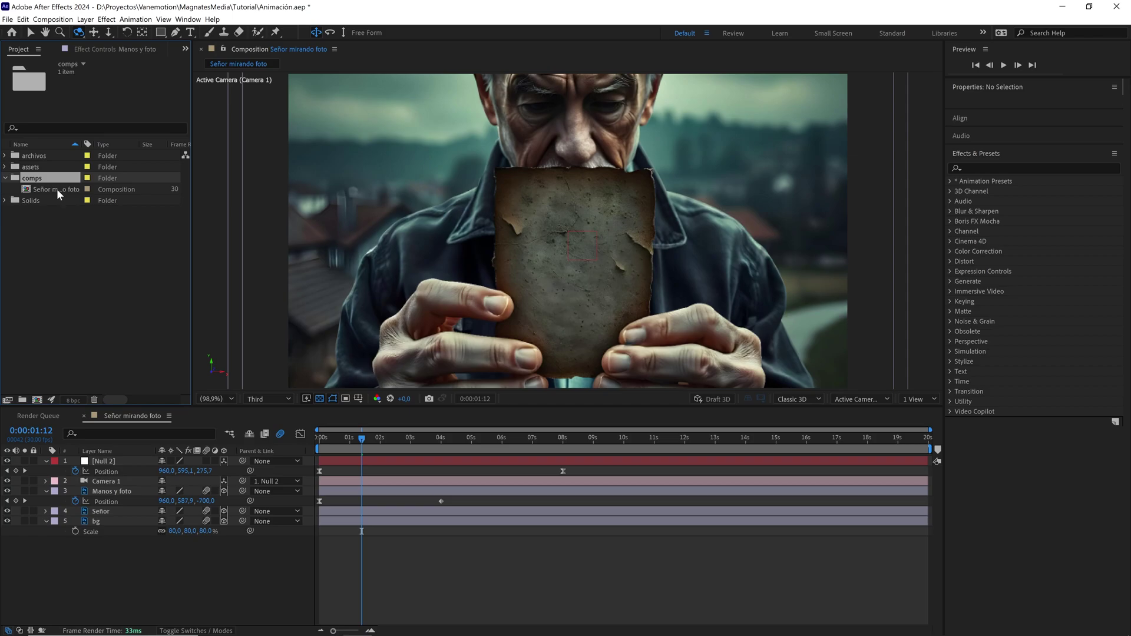
pyautogui.click(8, 19)
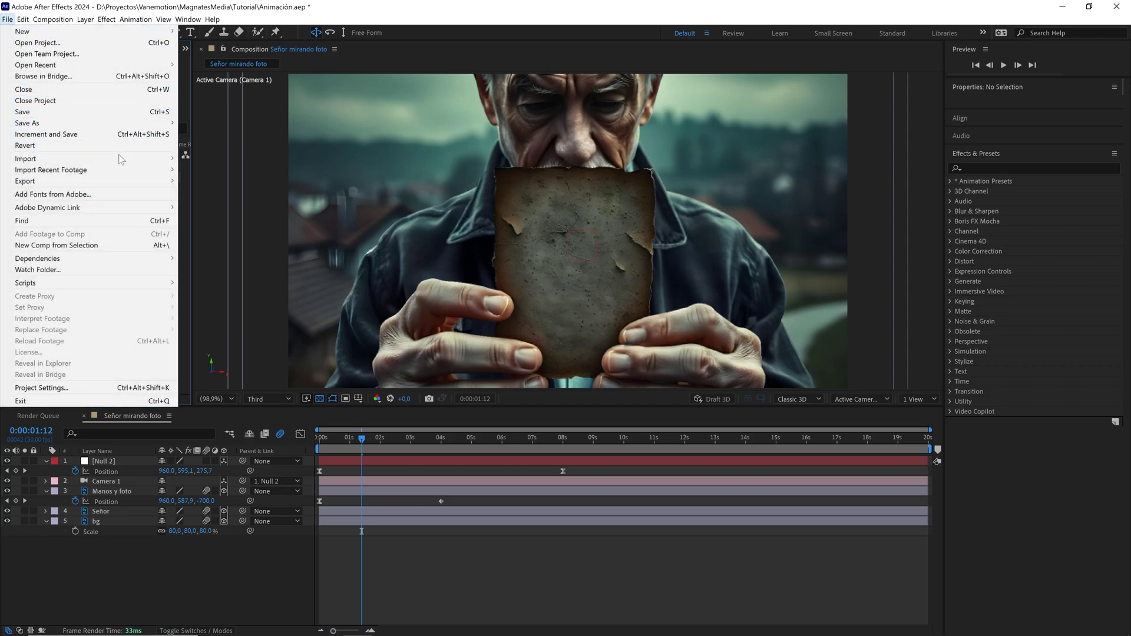
pyautogui.moveTo(121, 160)
pyautogui.click(192, 160)
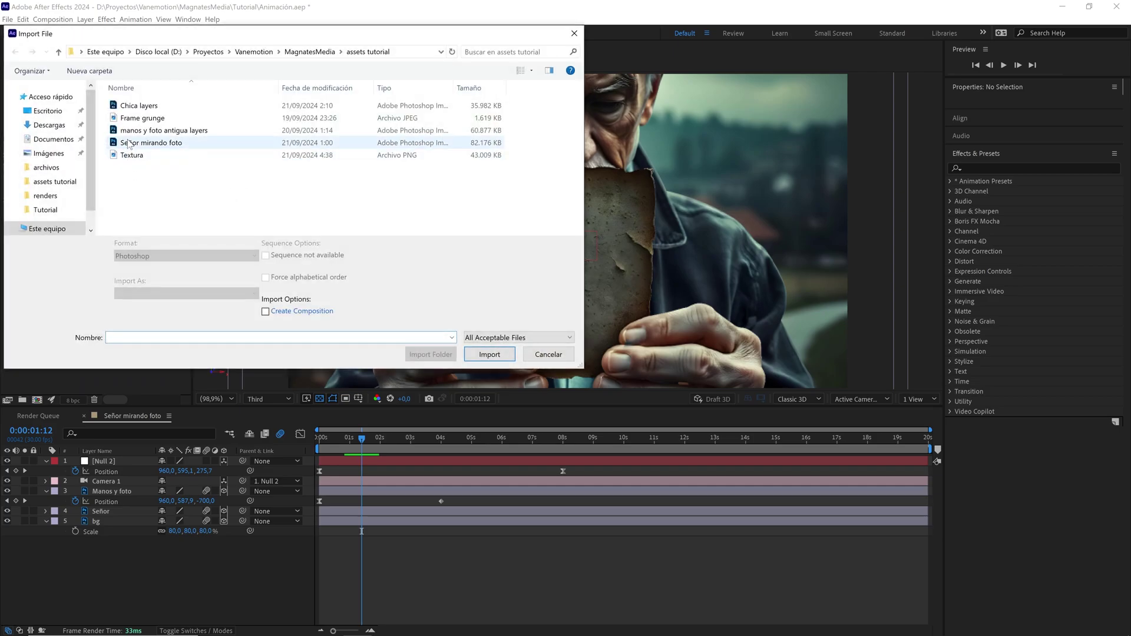
pyautogui.click(179, 131)
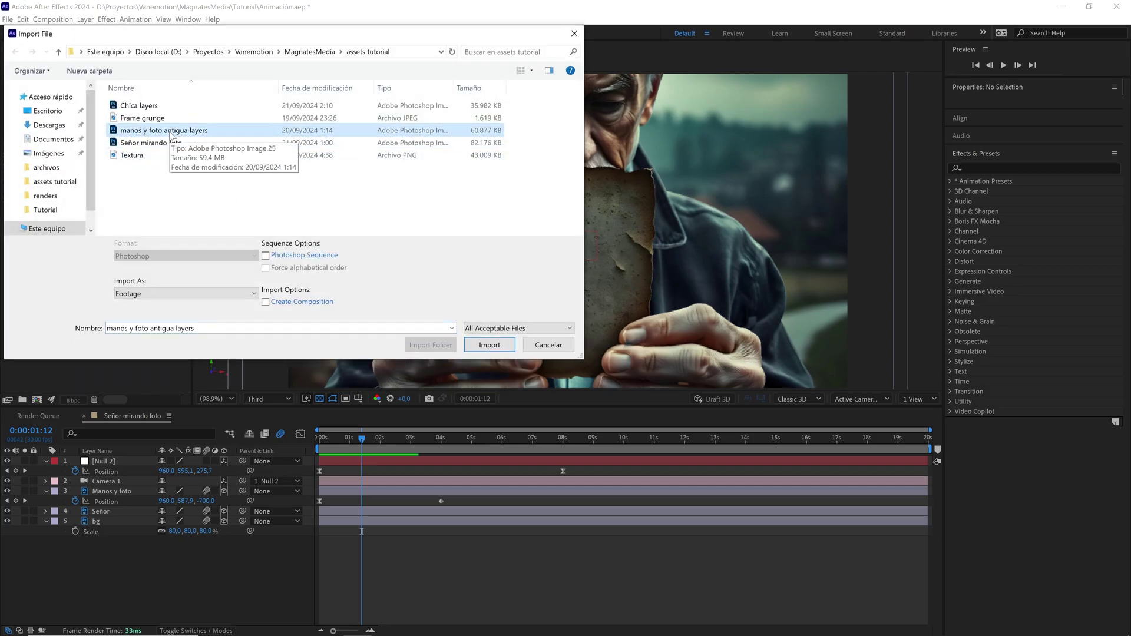
pyautogui.click(489, 346)
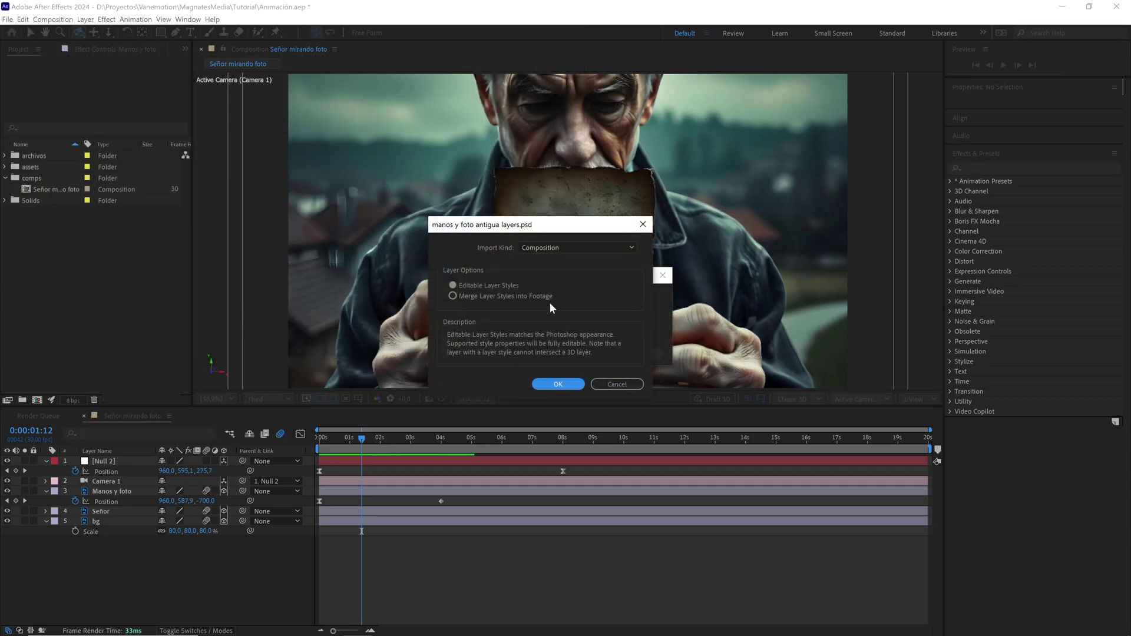
pyautogui.click(562, 248)
pyautogui.click(562, 266)
pyautogui.click(486, 285)
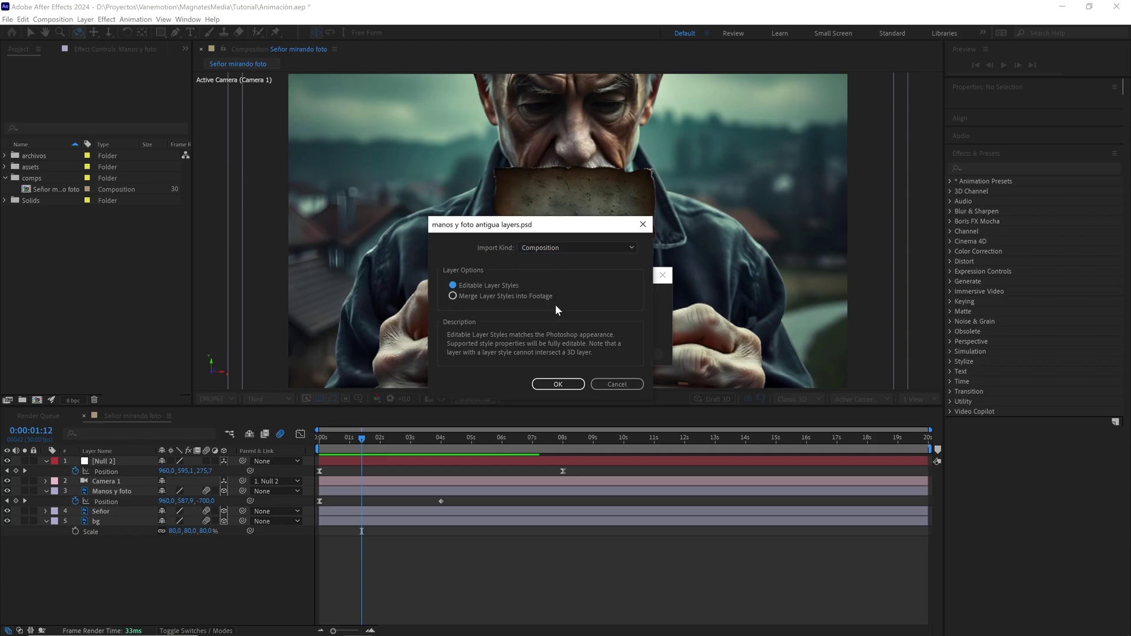
pyautogui.click(580, 384)
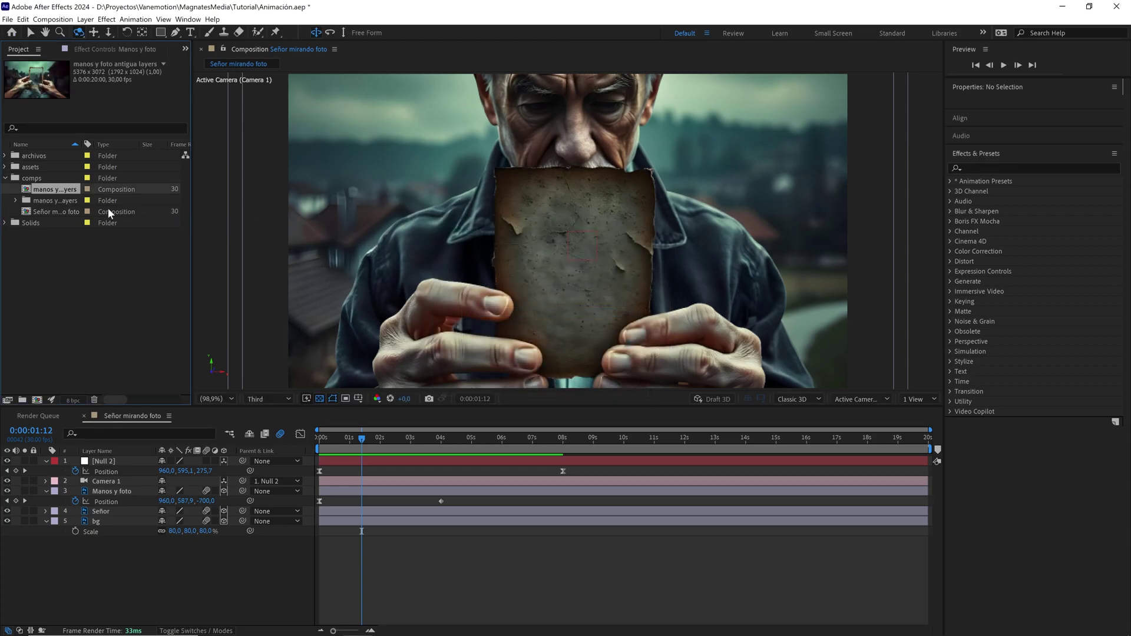
# Move the imported "manos y foto antigua layers Layers" footage folder into the archivos folder
pyautogui.click(65, 201)
pyautogui.click(16, 201)
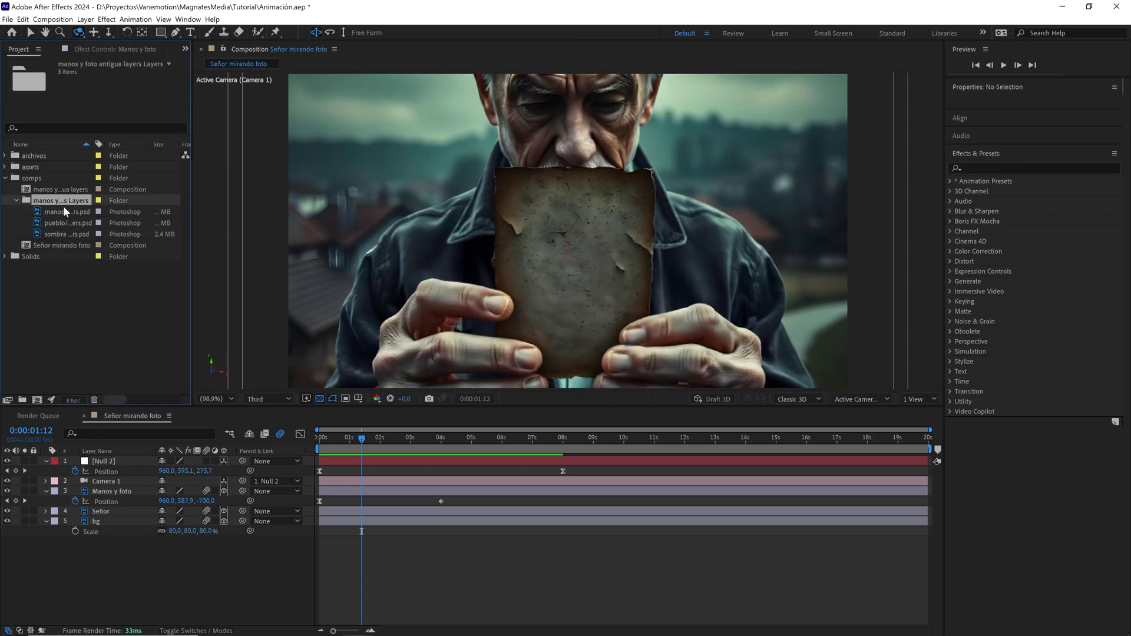
pyautogui.moveTo(67, 204); pyautogui.dragTo(38, 160)
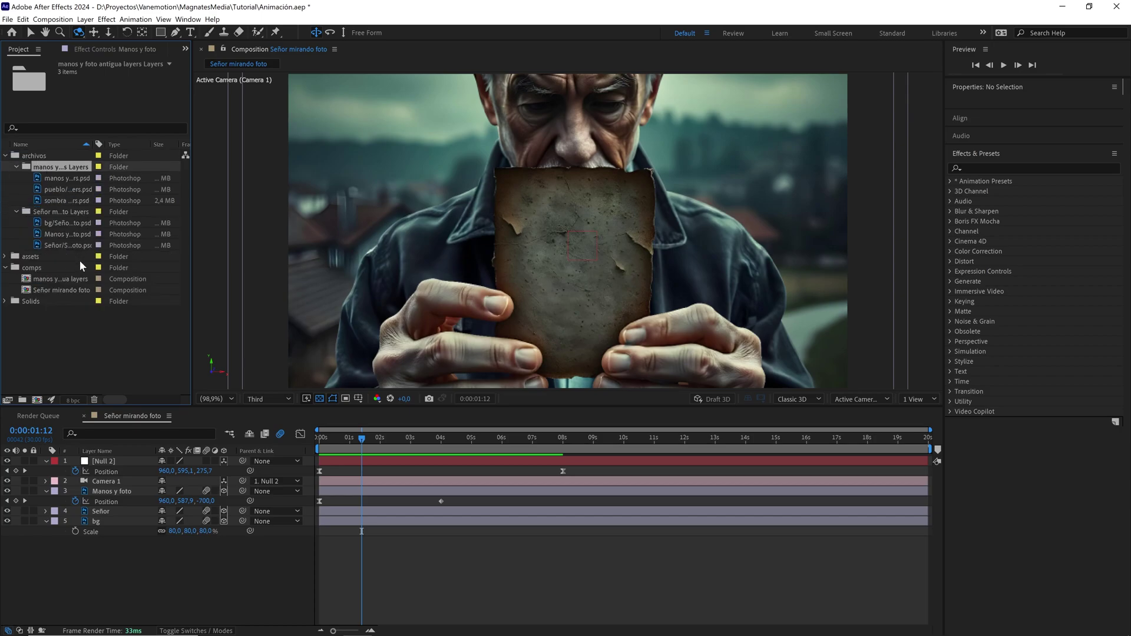
# Open the manos y foto antigua layers composition and set its size to 1920 × 1080 px
pyautogui.doubleClick(57, 280)
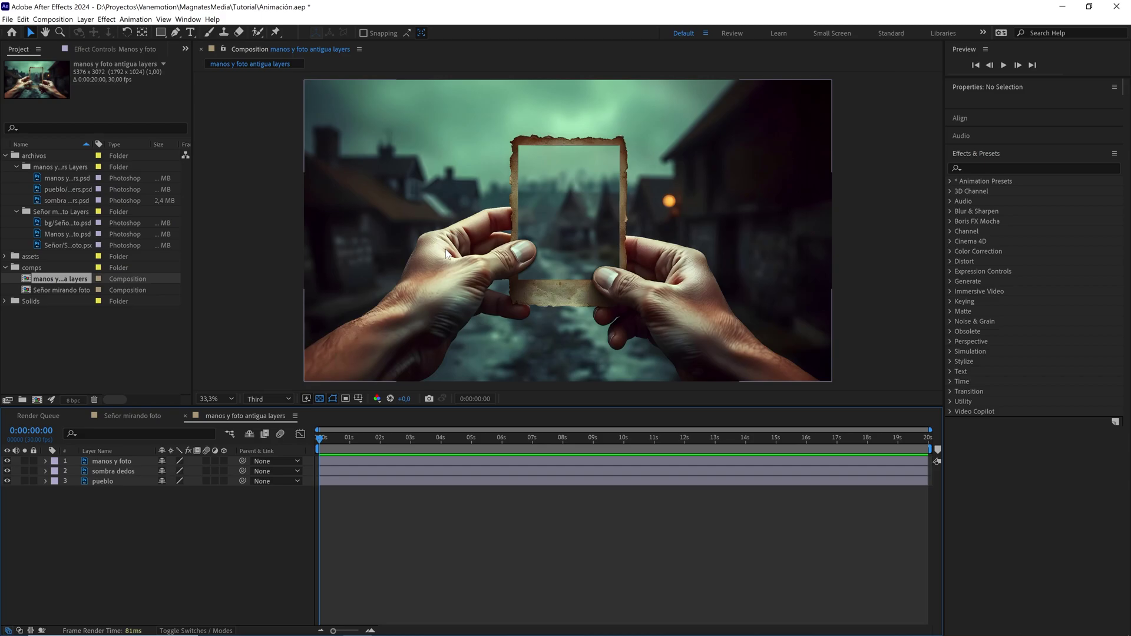
pyautogui.click(52, 19)
pyautogui.click(65, 43)
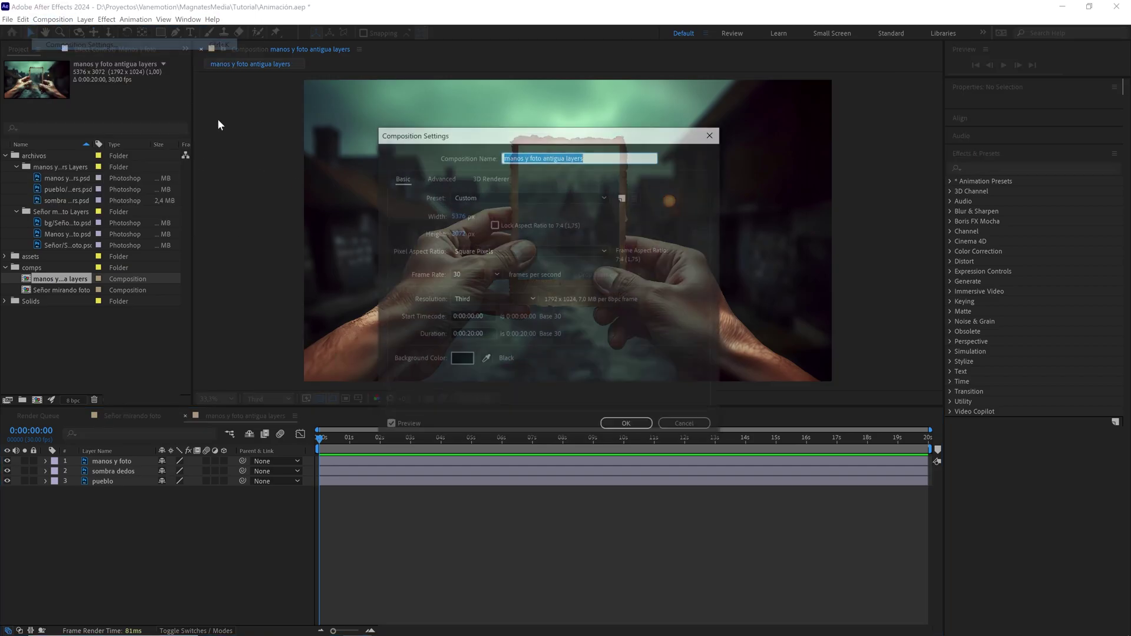
pyautogui.click(450, 216)
pyautogui.write('1')
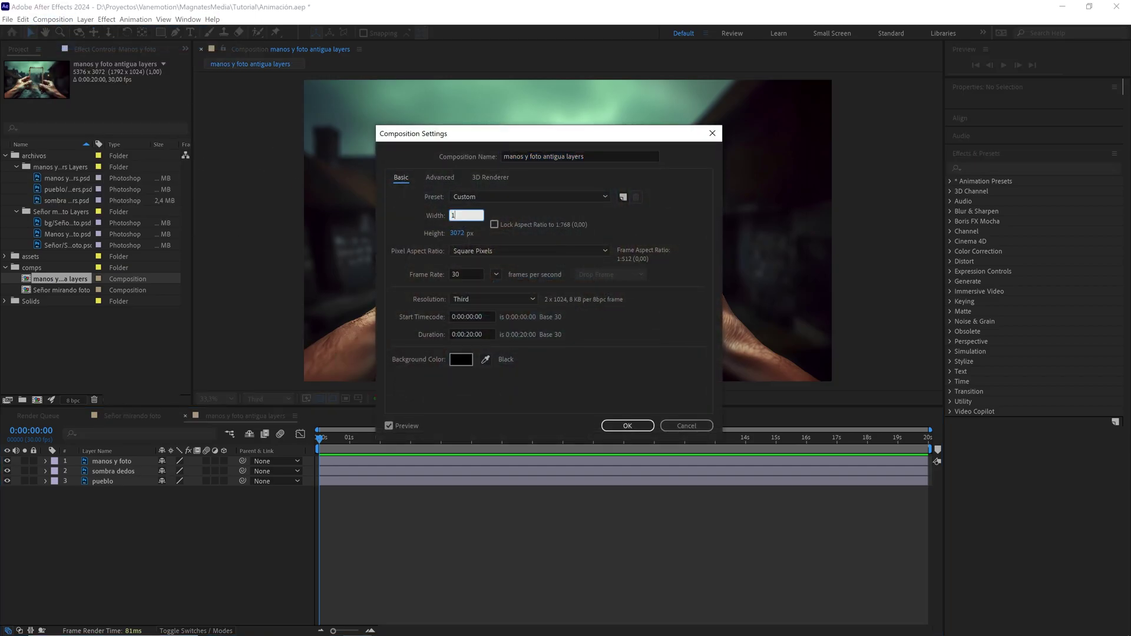
pyautogui.write('920')
pyautogui.click(457, 234)
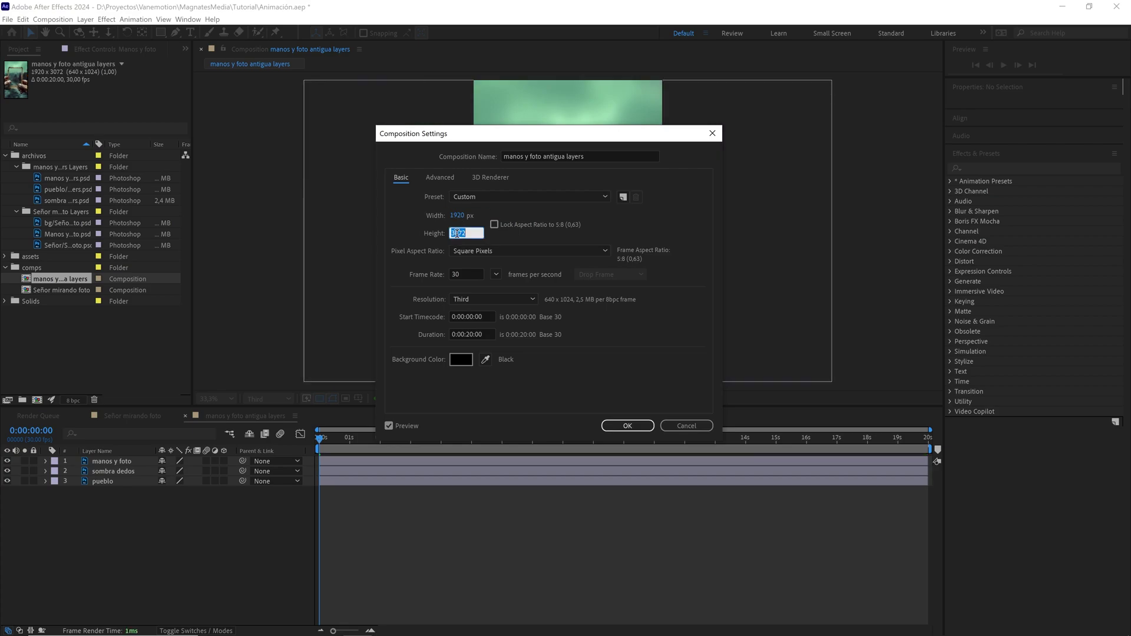
pyautogui.write('1080')
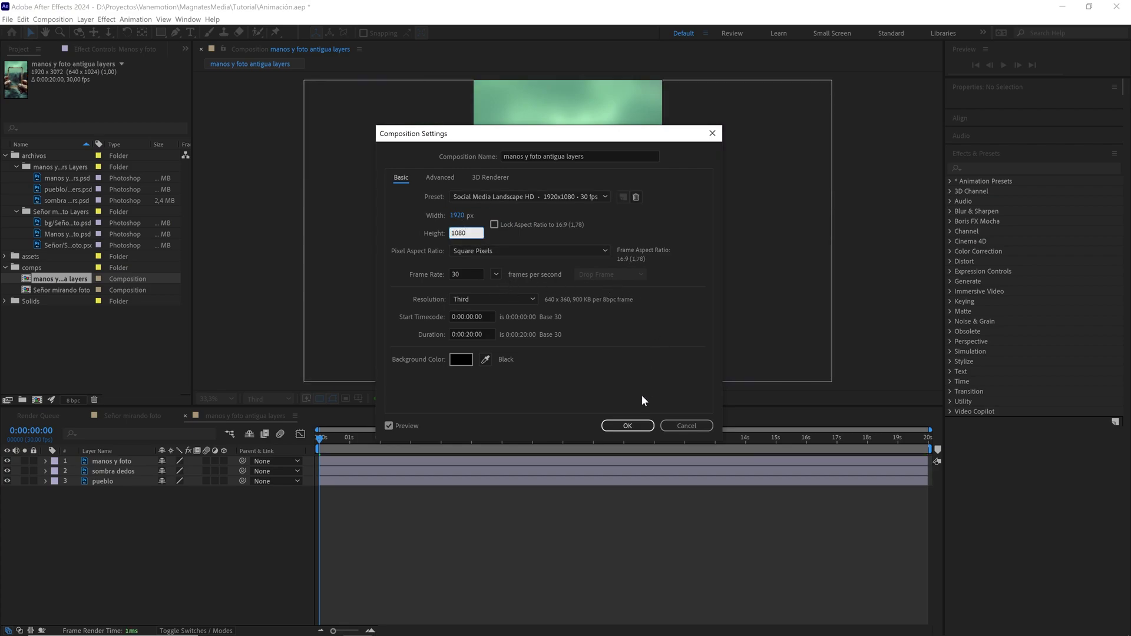
pyautogui.click(628, 426)
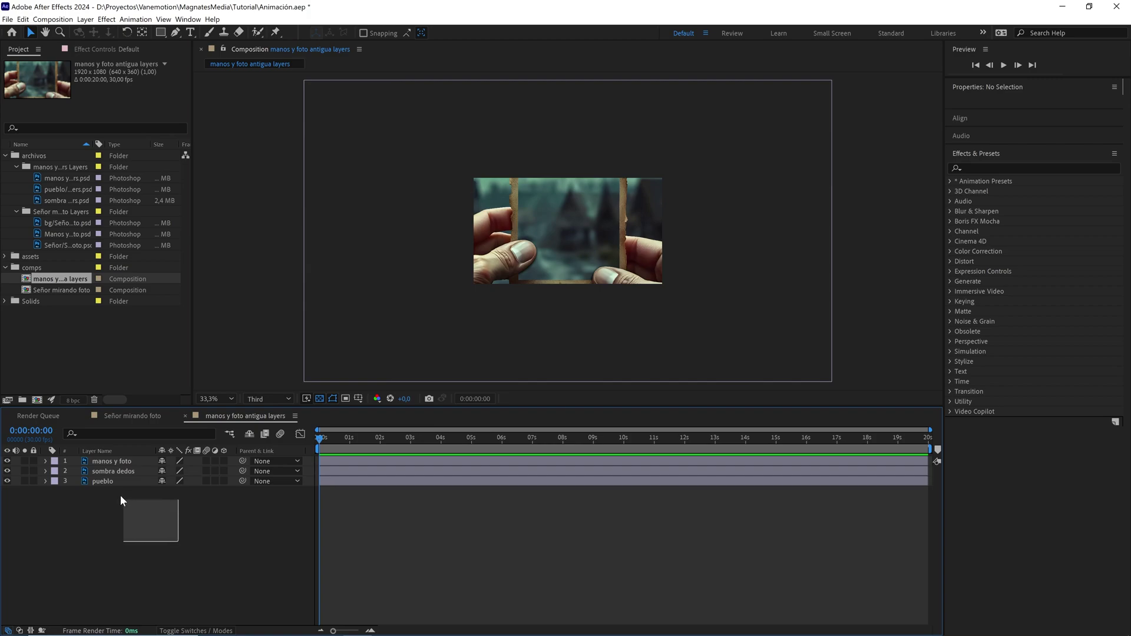
# Add a null object and parent the manos y foto, sombra dedos and pueblo layers to it
pyautogui.moveTo(120, 495); pyautogui.dragTo(91, 458)
pyautogui.click(137, 528)
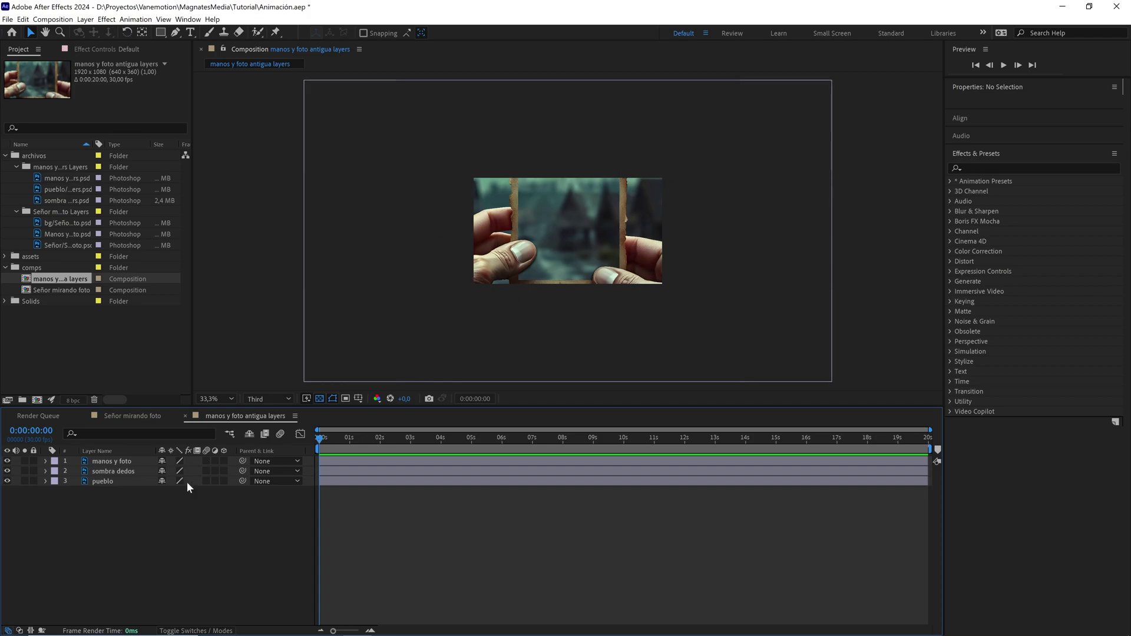
pyautogui.rightClick(169, 511)
pyautogui.moveTo(265, 516)
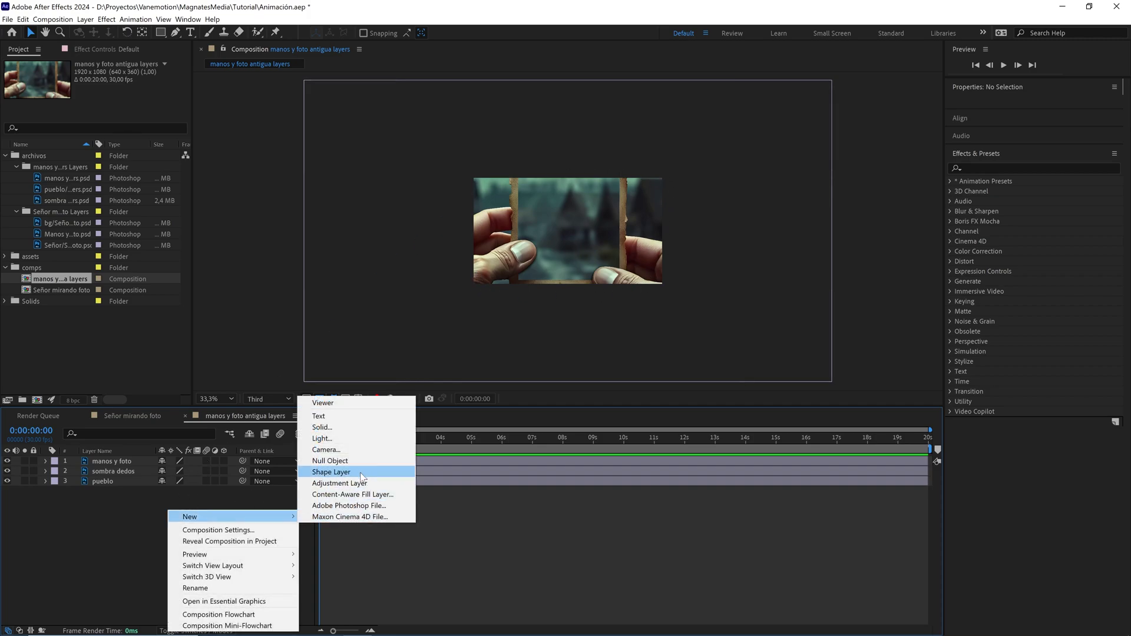
pyautogui.click(330, 461)
pyautogui.moveTo(162, 533); pyautogui.dragTo(104, 478)
pyautogui.moveTo(206, 465); pyautogui.dragTo(174, 469)
# Scale the null to 37% so the parented artwork shrinks with it, and delete the null
pyautogui.click(148, 461)
pyautogui.press('s')
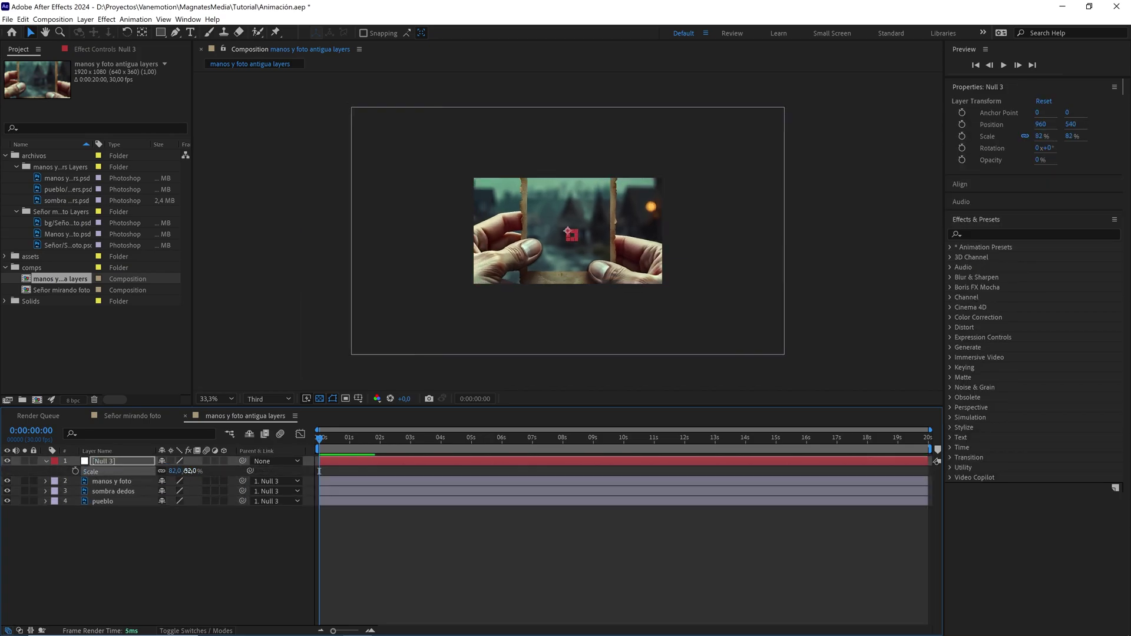
pyautogui.click(189, 471)
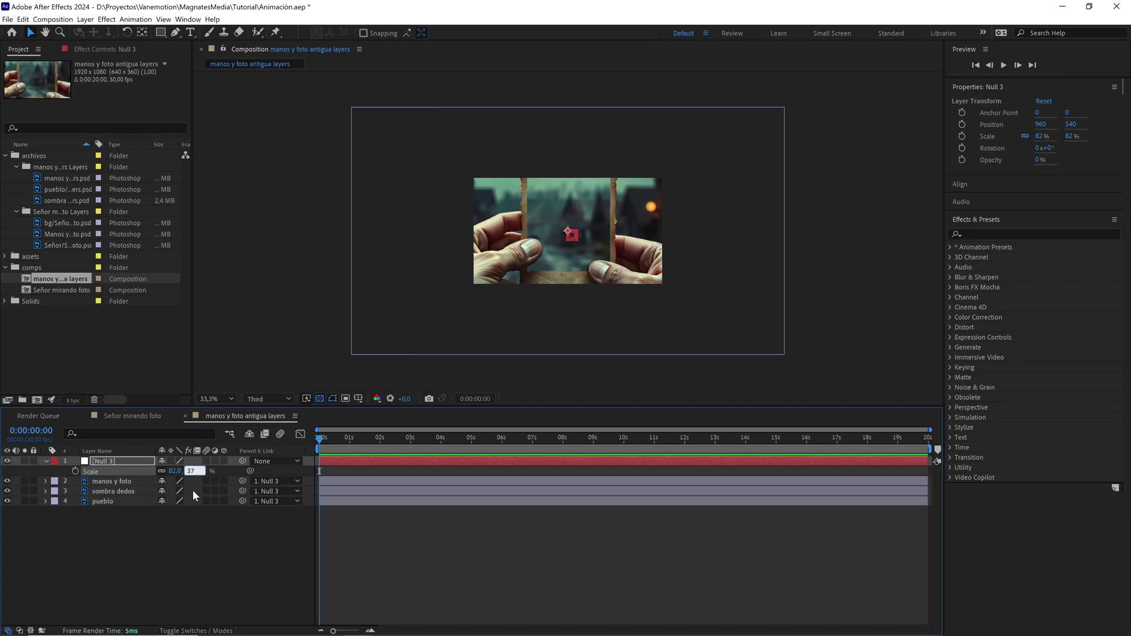
pyautogui.click(196, 522)
pyautogui.click(131, 462)
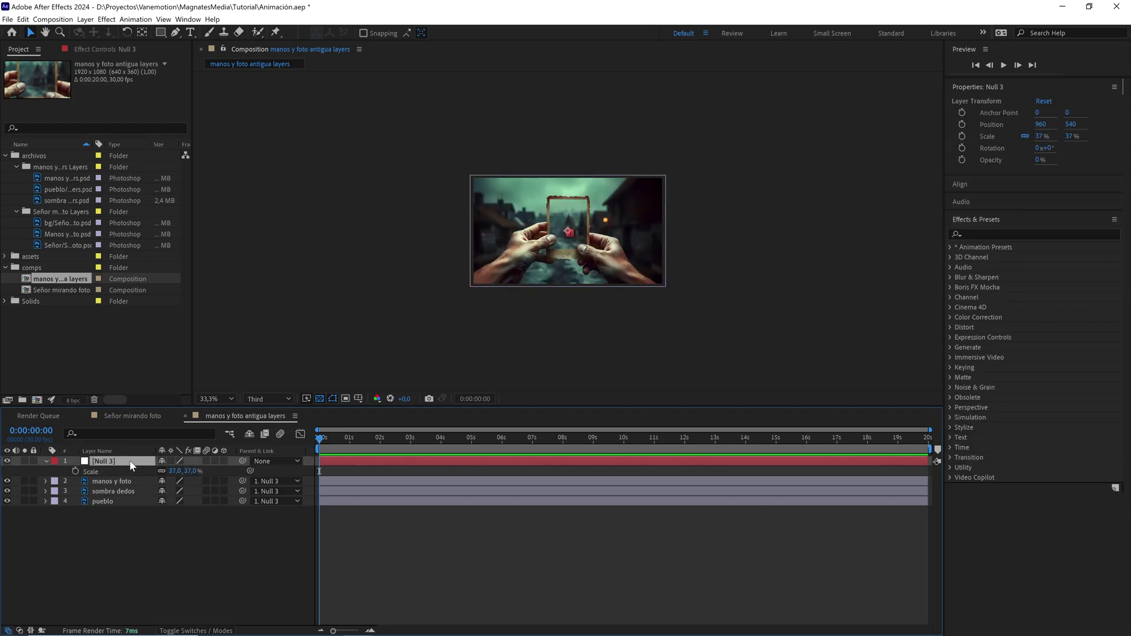
pyautogui.press('Delete')
# Make the manos y foto, sombra dedos and pueblo layers 3D
pyautogui.moveTo(176, 523); pyautogui.dragTo(106, 459)
pyautogui.click(224, 461)
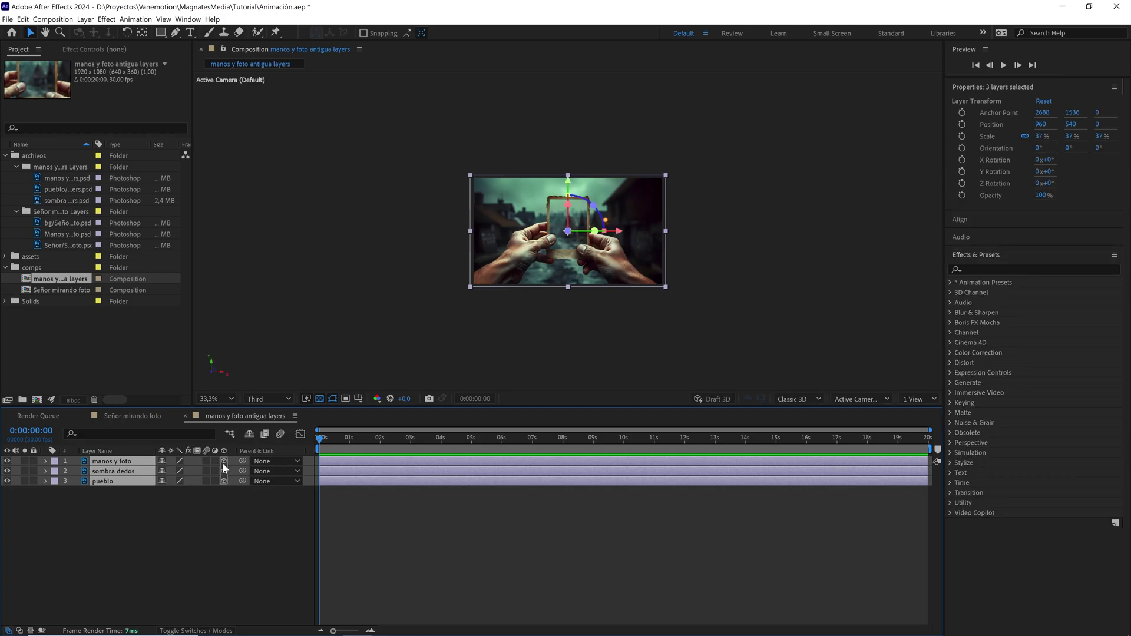
pyautogui.click(394, 383)
# Enlarge the view of the hands and set the preview resolution to Full
pyautogui.scroll(5, 598, 268)
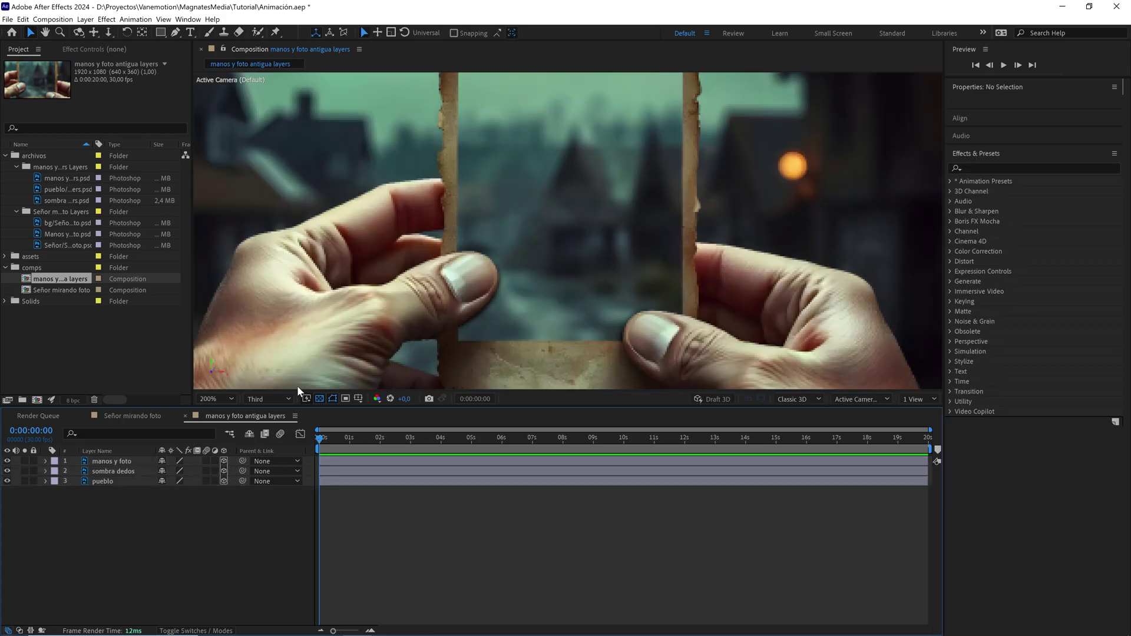
pyautogui.click(281, 394)
pyautogui.click(267, 420)
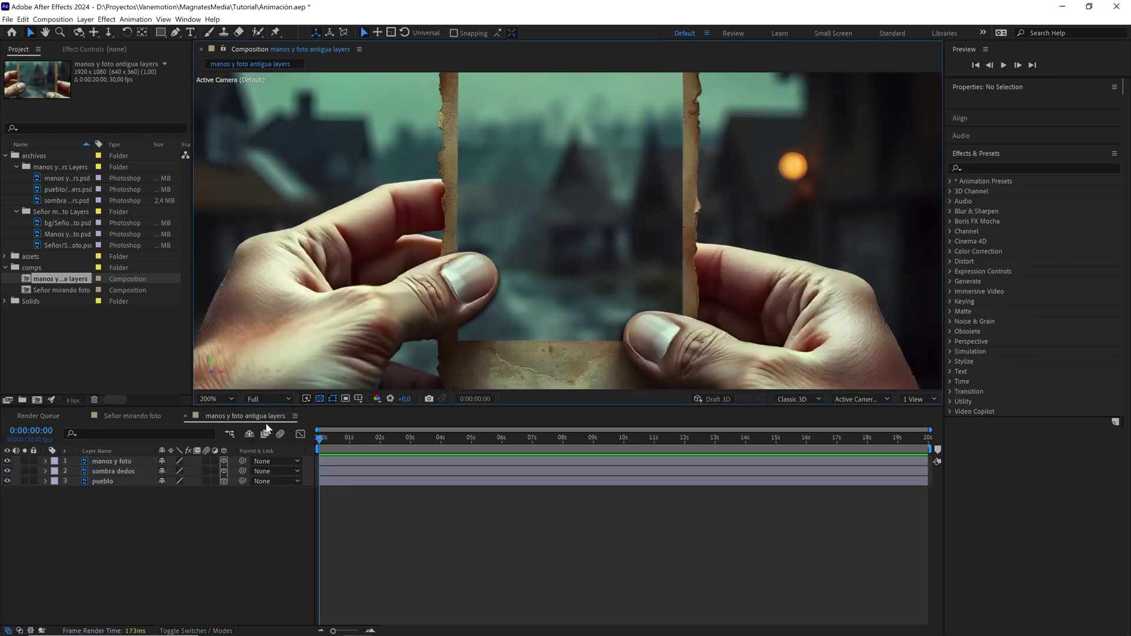
pyautogui.scroll(-2, 440, 307)
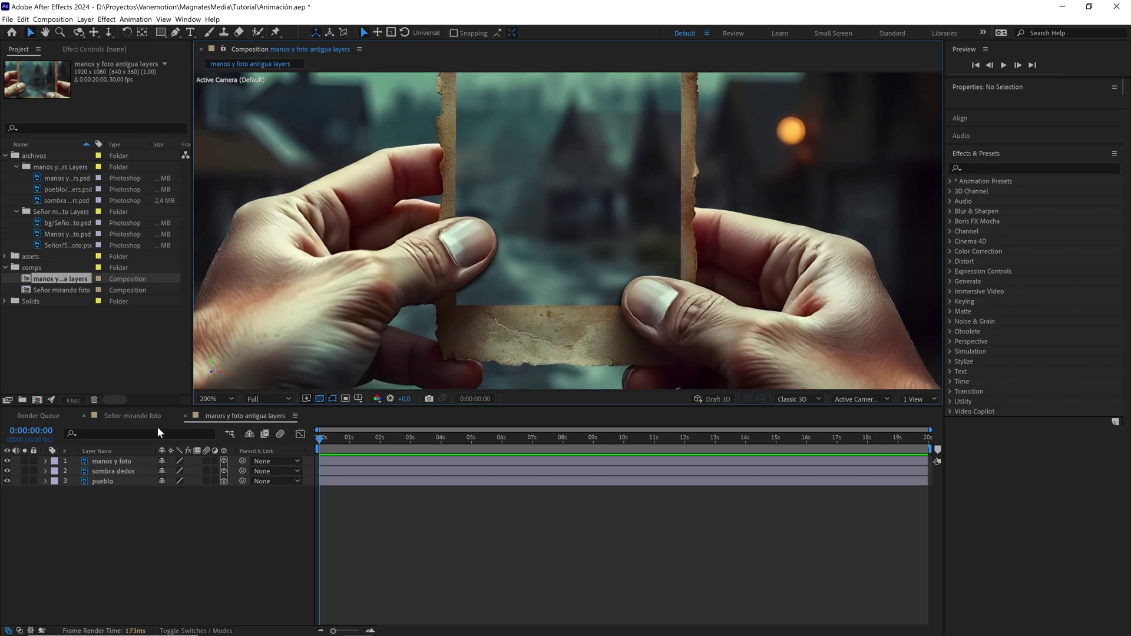
# Toggle the sombra dedos layer's visibility off and on to examine the finger shadows on the photo
pyautogui.click(122, 473)
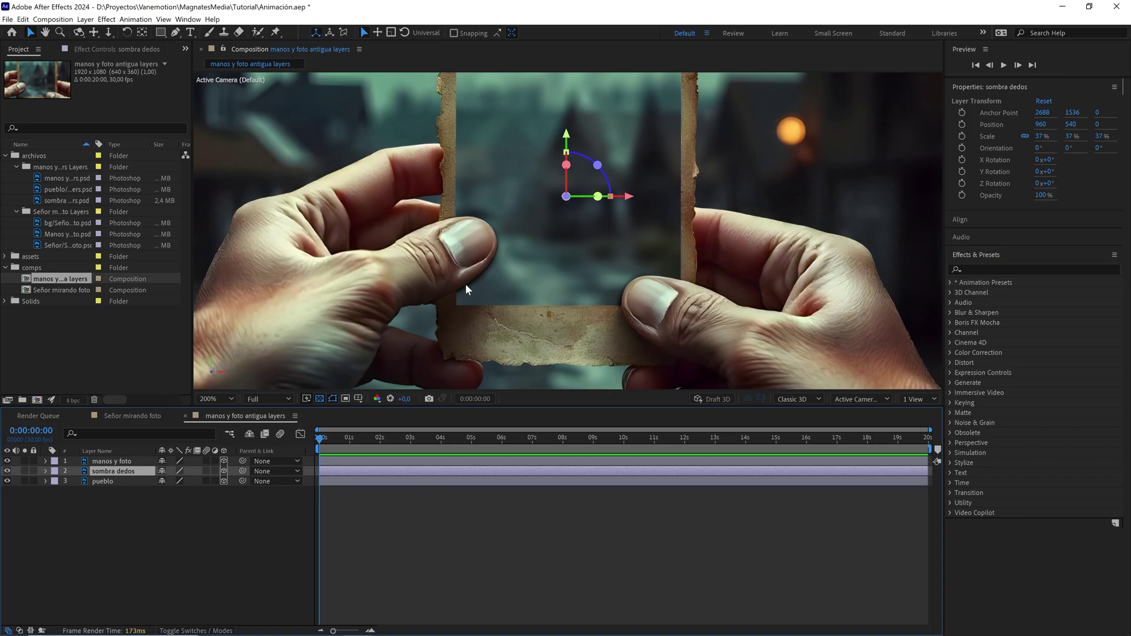
pyautogui.click(8, 472)
pyautogui.click(8, 472)
pyautogui.click(8, 472)
pyautogui.click(8, 472)
# Parent the sombra dedos layer to the manos y foto layer
pyautogui.moveTo(241, 471); pyautogui.dragTo(132, 464)
pyautogui.press(',')
pyautogui.press(',')
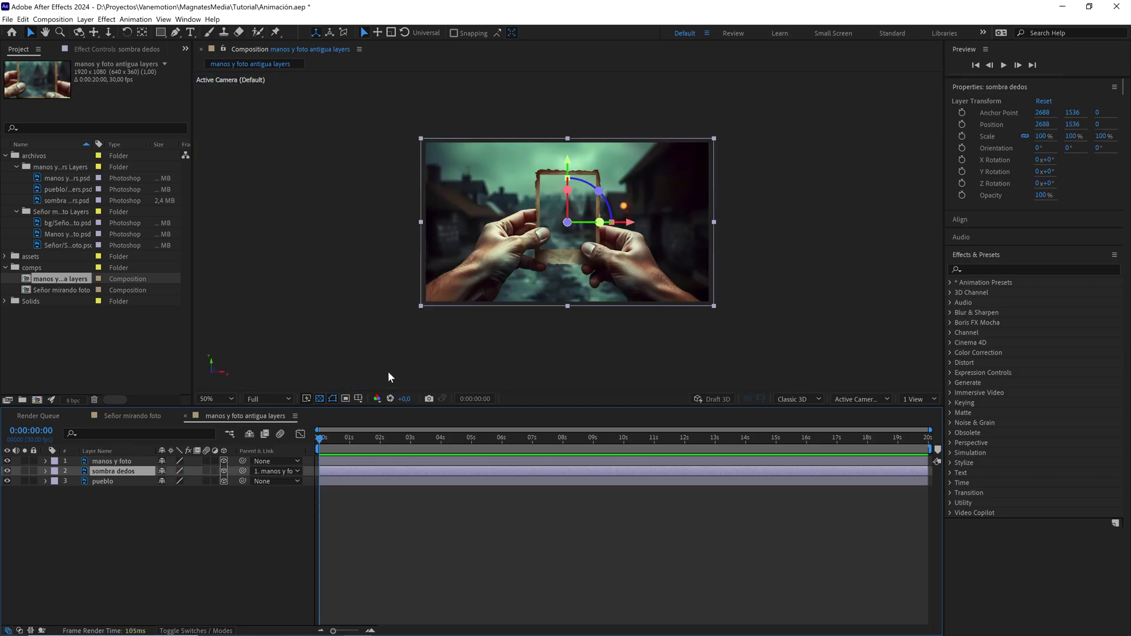
# Push the pueblo layer back in depth by setting its Z position to 2500
pyautogui.click(106, 482)
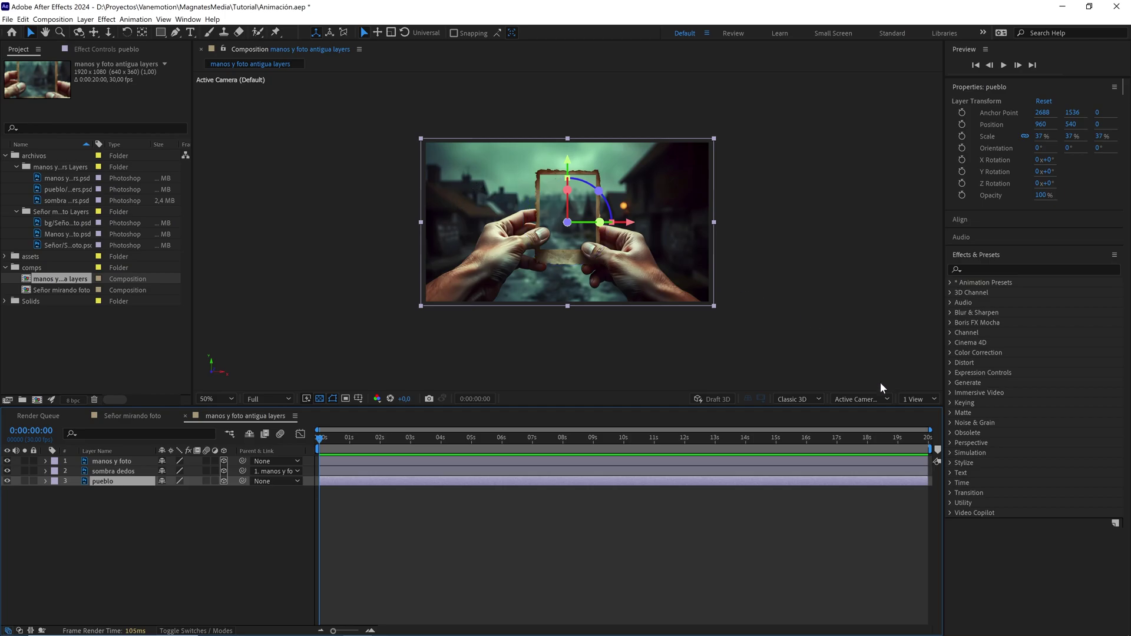
pyautogui.press('p')
pyautogui.moveTo(202, 494); pyautogui.dragTo(271, 488)
pyautogui.click(208, 491)
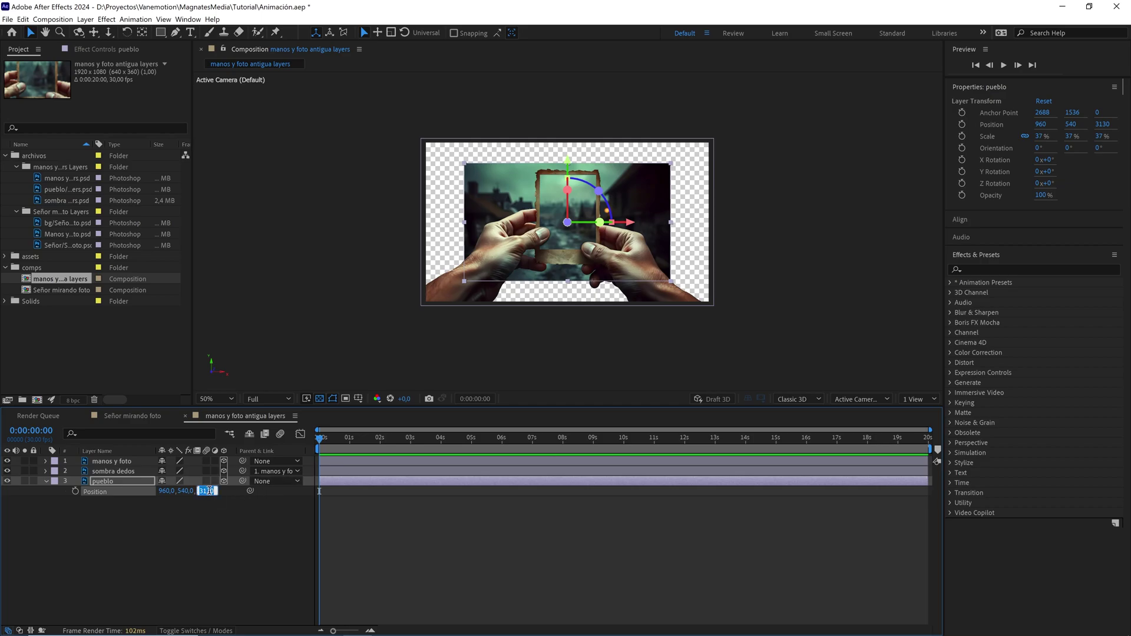
pyautogui.write('2500')
pyautogui.click(203, 526)
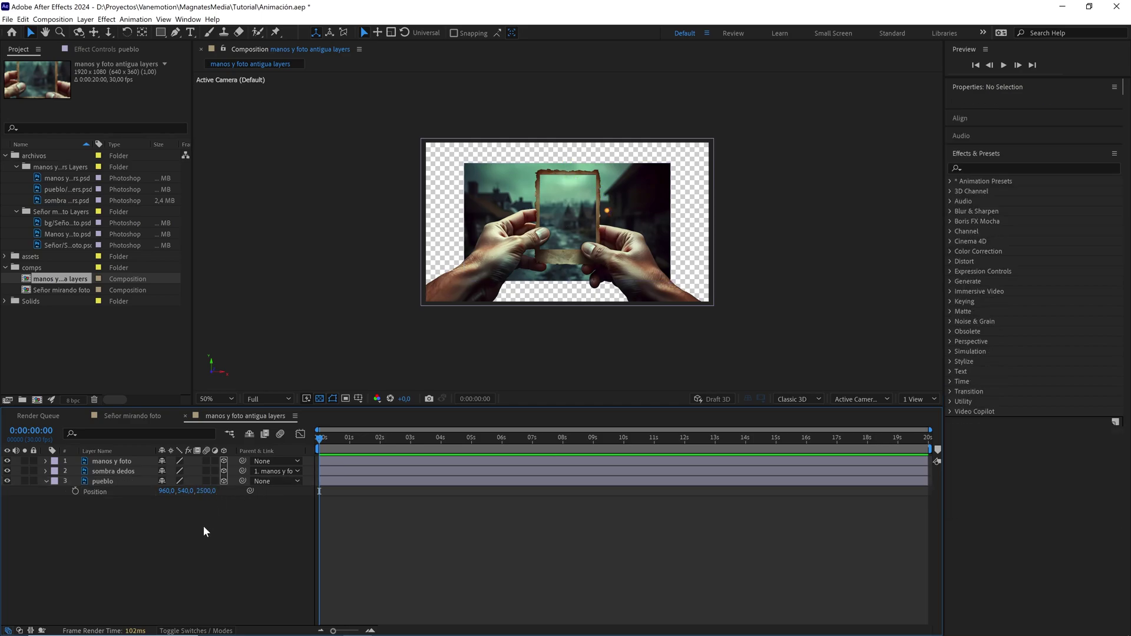
# Set the pueblo layer's scale to 92% so the background fills the frame
pyautogui.click(115, 482)
pyautogui.press('s')
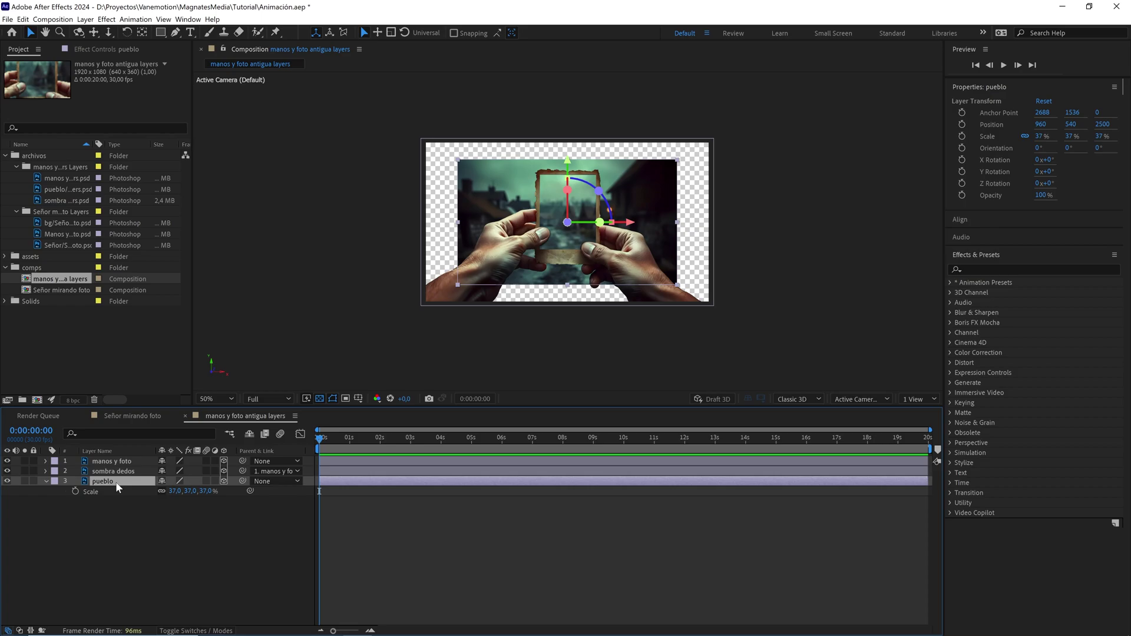
pyautogui.moveTo(199, 491); pyautogui.dragTo(214, 492)
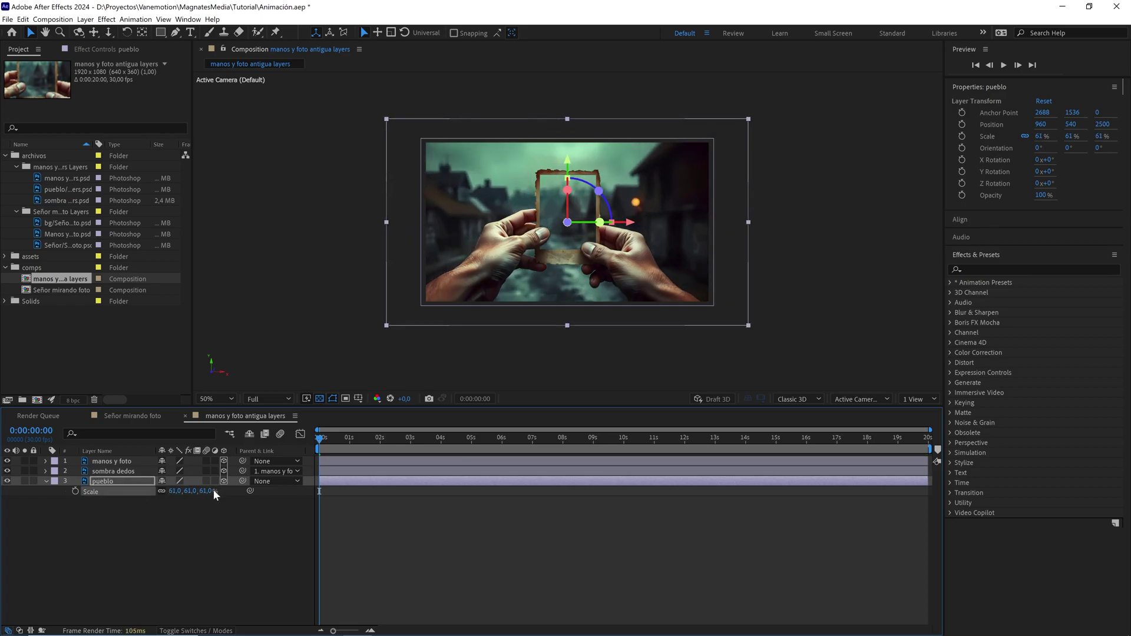
pyautogui.click(203, 491)
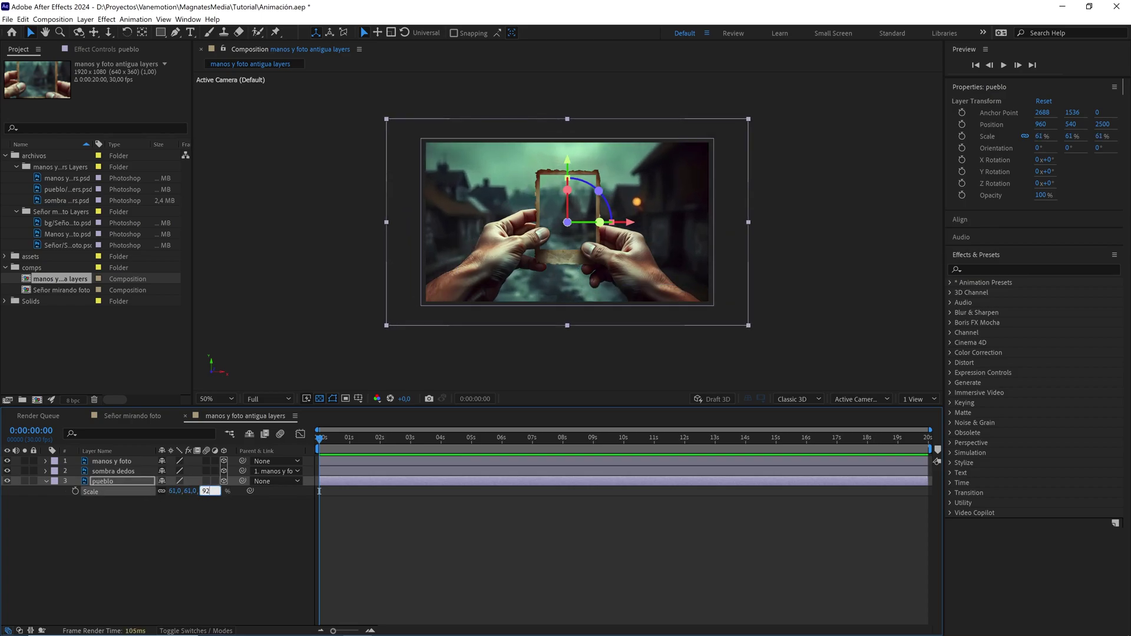
pyautogui.click(221, 529)
# Add a One-Node Camera with the 35mm preset to the composition
pyautogui.rightClick(222, 529)
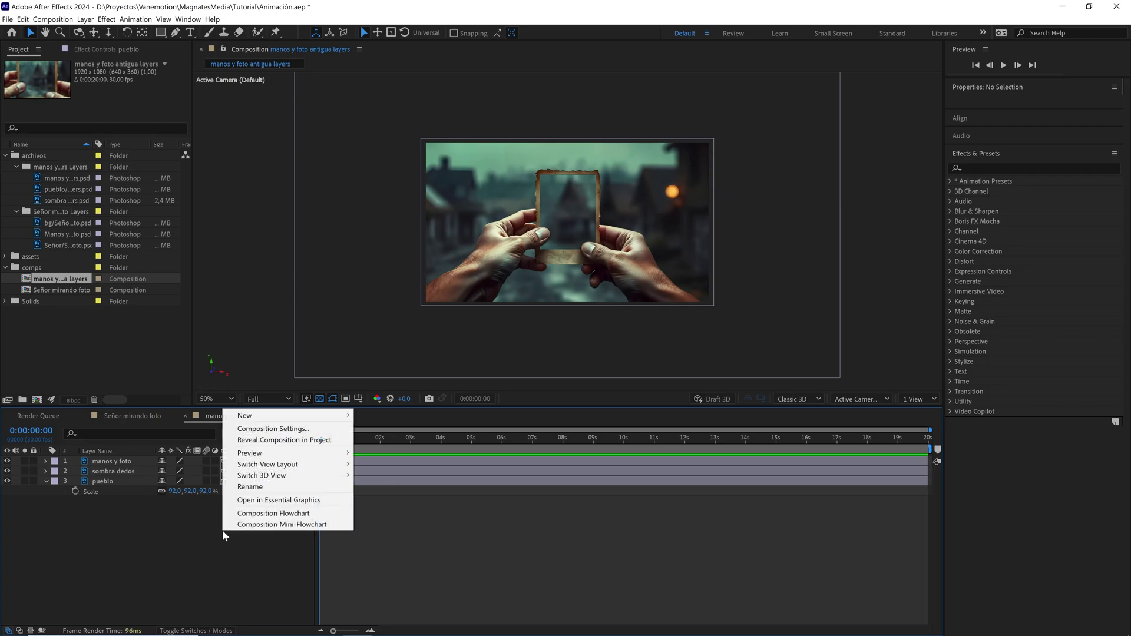
pyautogui.moveTo(333, 416)
pyautogui.click(381, 462)
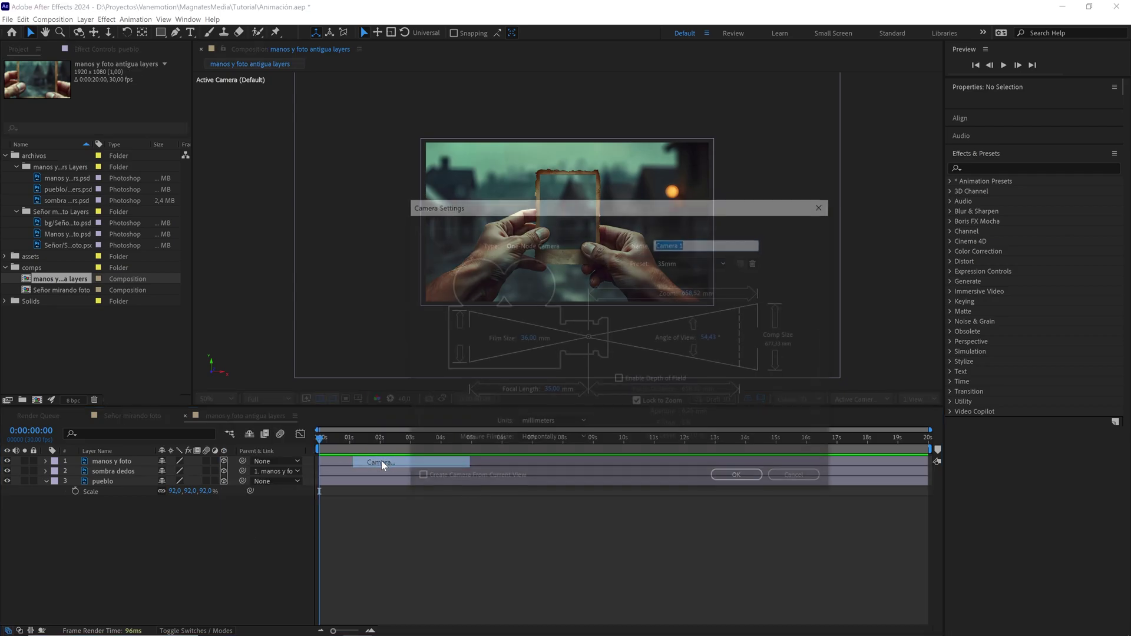
pyautogui.click(684, 261)
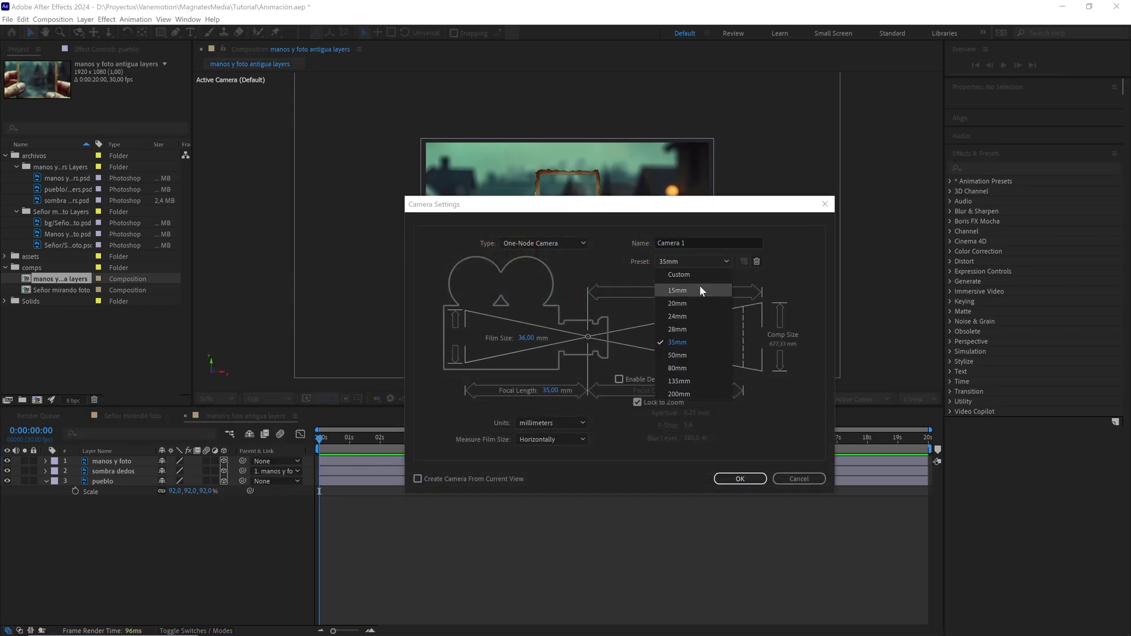
pyautogui.click(676, 341)
pyautogui.click(559, 242)
pyautogui.click(556, 255)
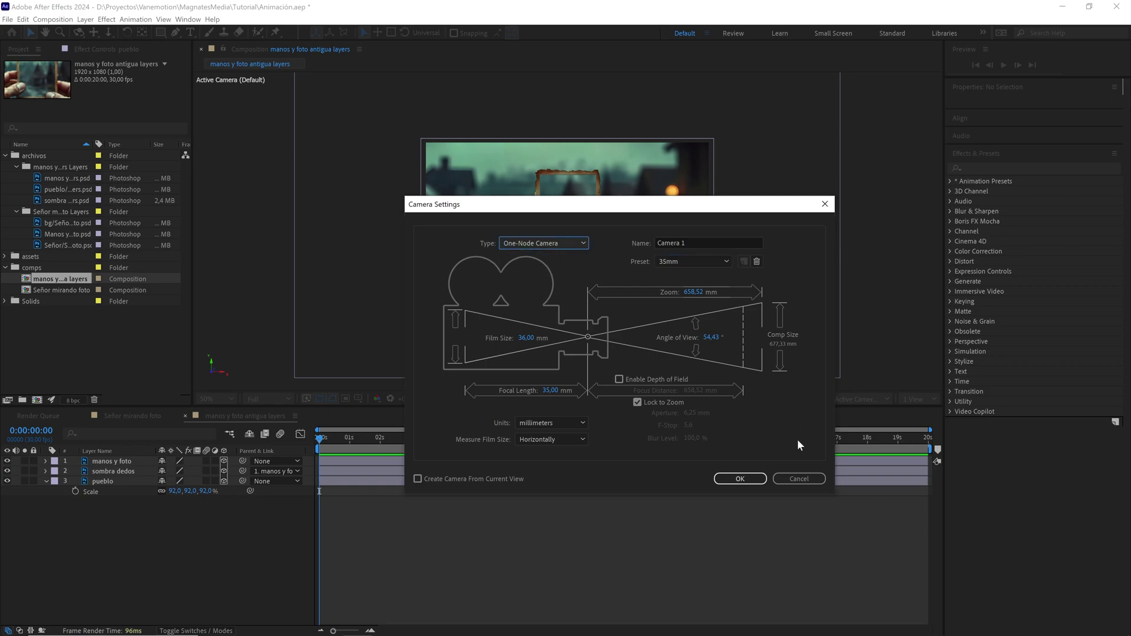
pyautogui.click(743, 478)
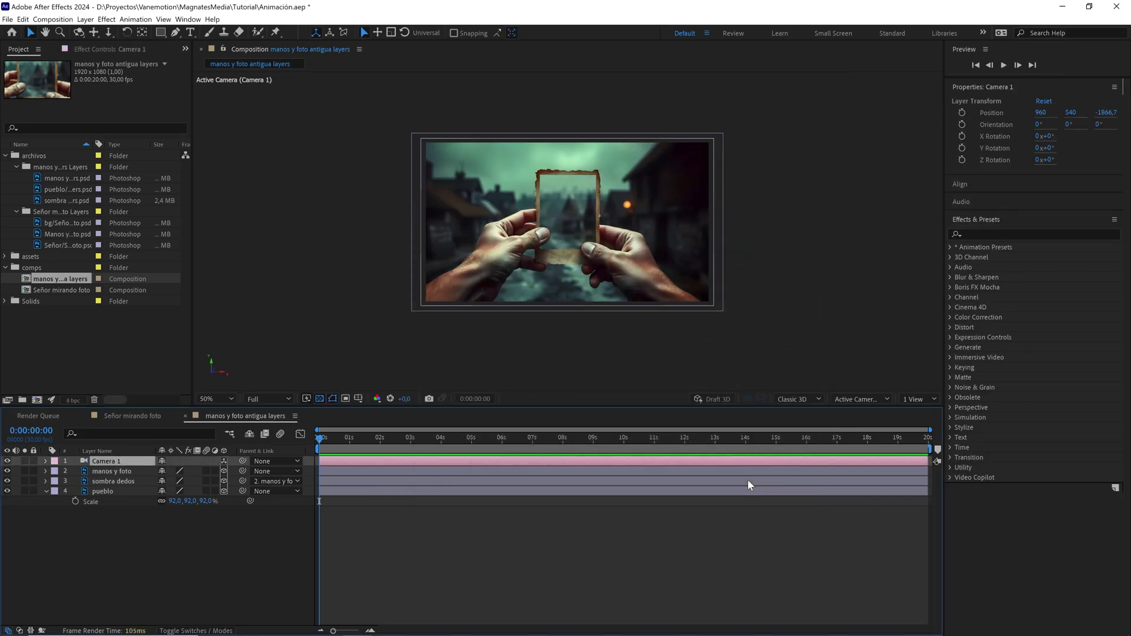
# Add a null object, make it 3D, and parent Camera 1 to it
pyautogui.rightClick(170, 566)
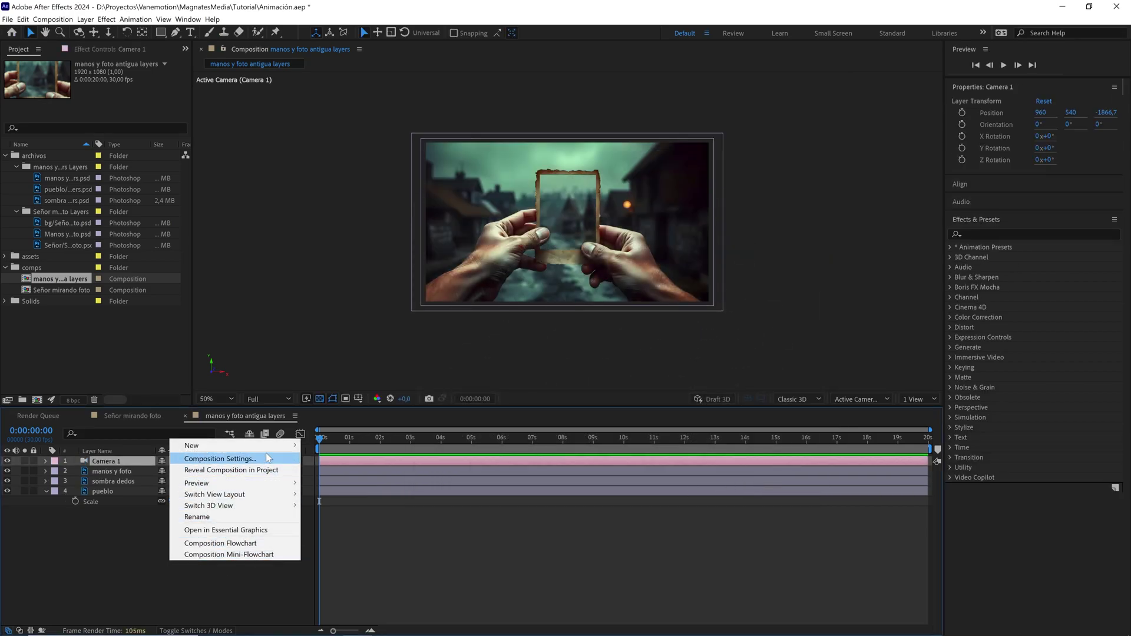
pyautogui.moveTo(195, 446)
pyautogui.click(336, 503)
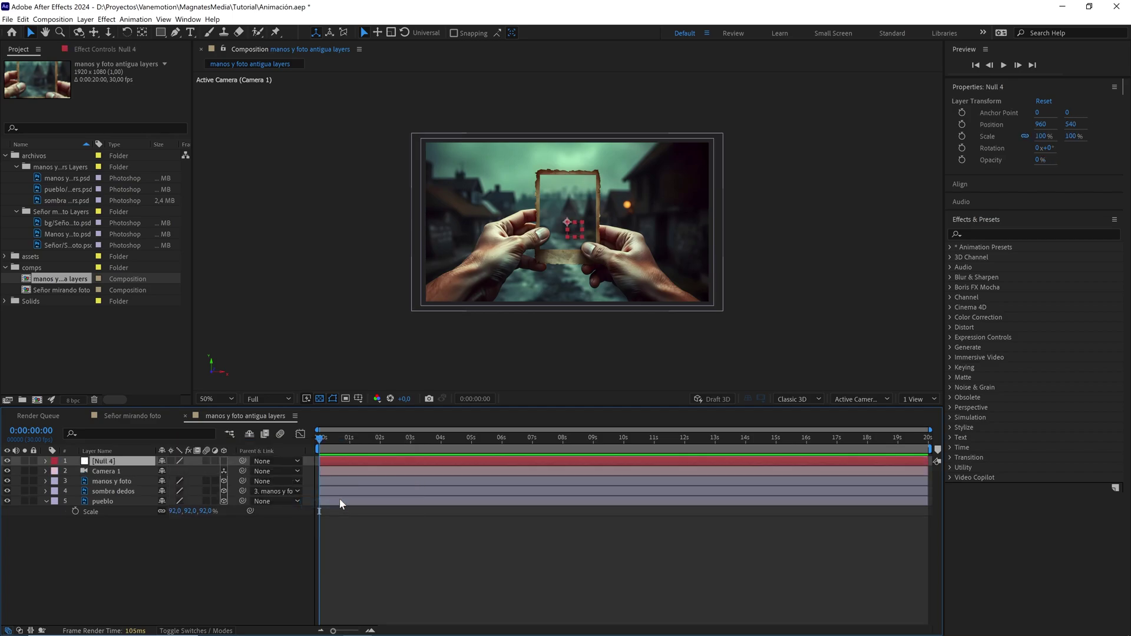
pyautogui.click(225, 460)
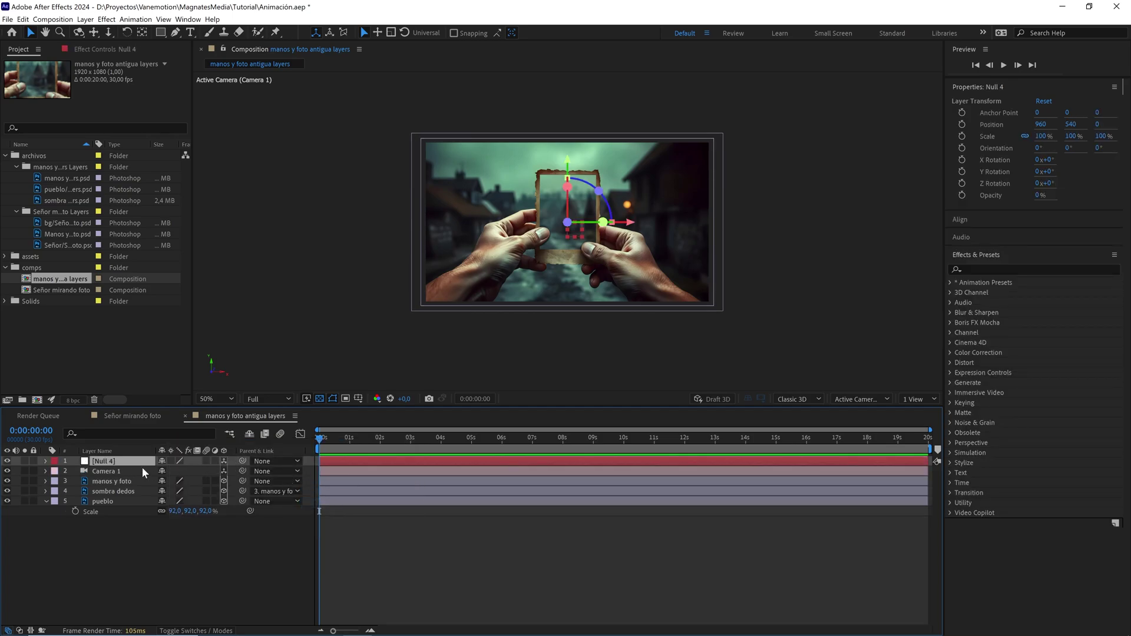
pyautogui.click(110, 473)
pyautogui.moveTo(242, 470); pyautogui.dragTo(118, 467)
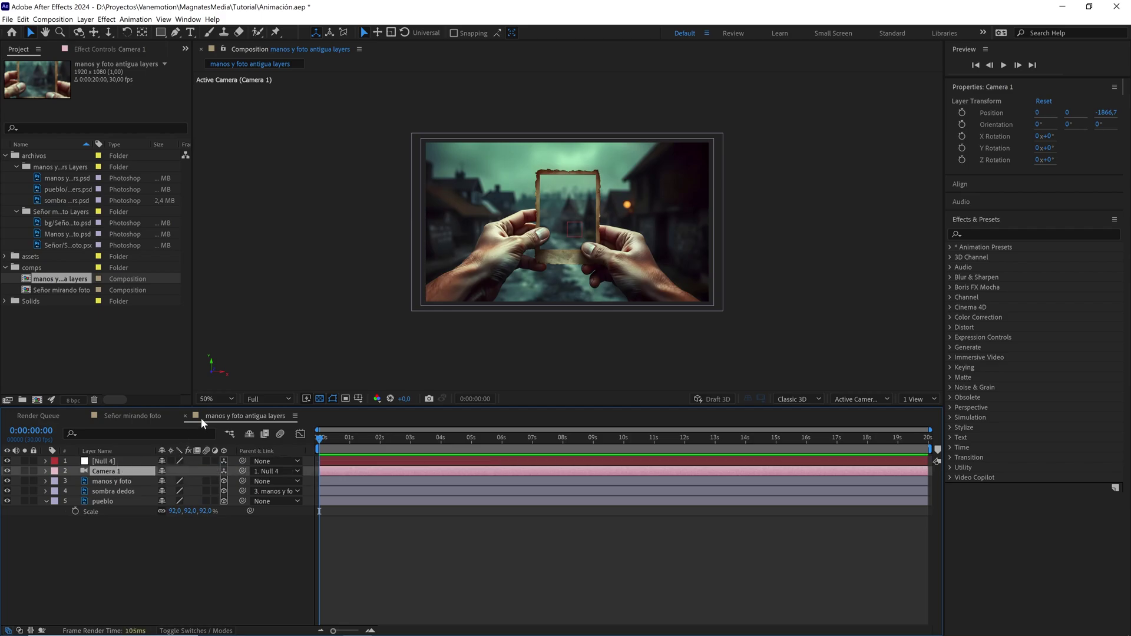
# Check the Manos y foto keyframe timing in Señor mirando foto, and set the playhead to 0:00:04:00 in manos y foto antigua layers
pyautogui.click(124, 416)
pyautogui.moveTo(351, 446); pyautogui.dragTo(429, 440)
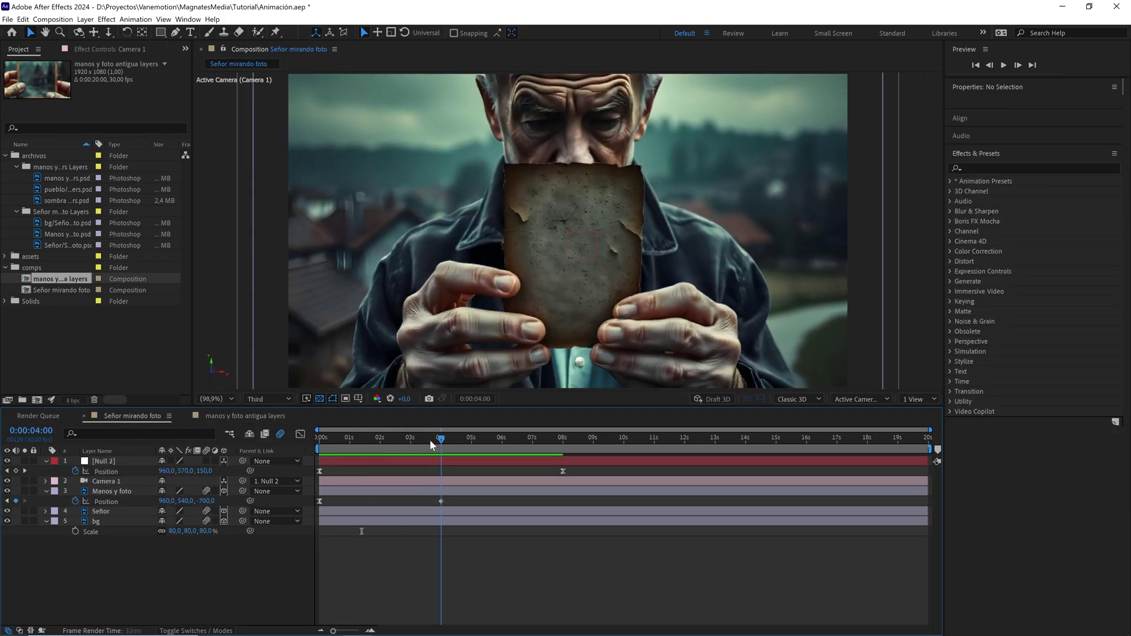
pyautogui.click(97, 491)
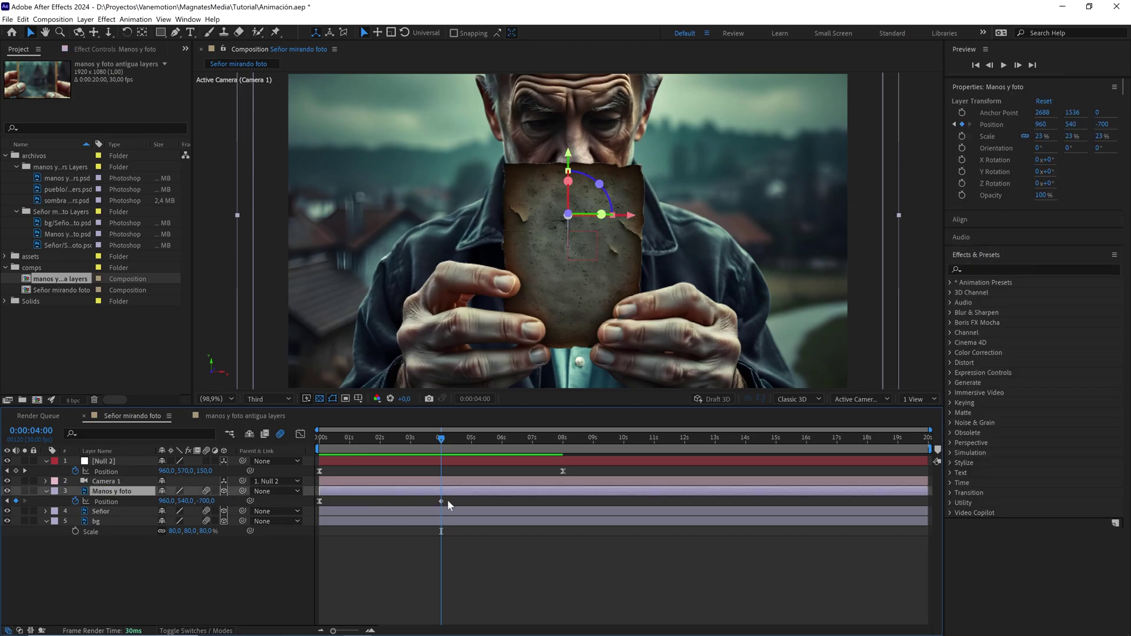
pyautogui.click(274, 418)
pyautogui.moveTo(343, 445); pyautogui.dragTo(441, 458)
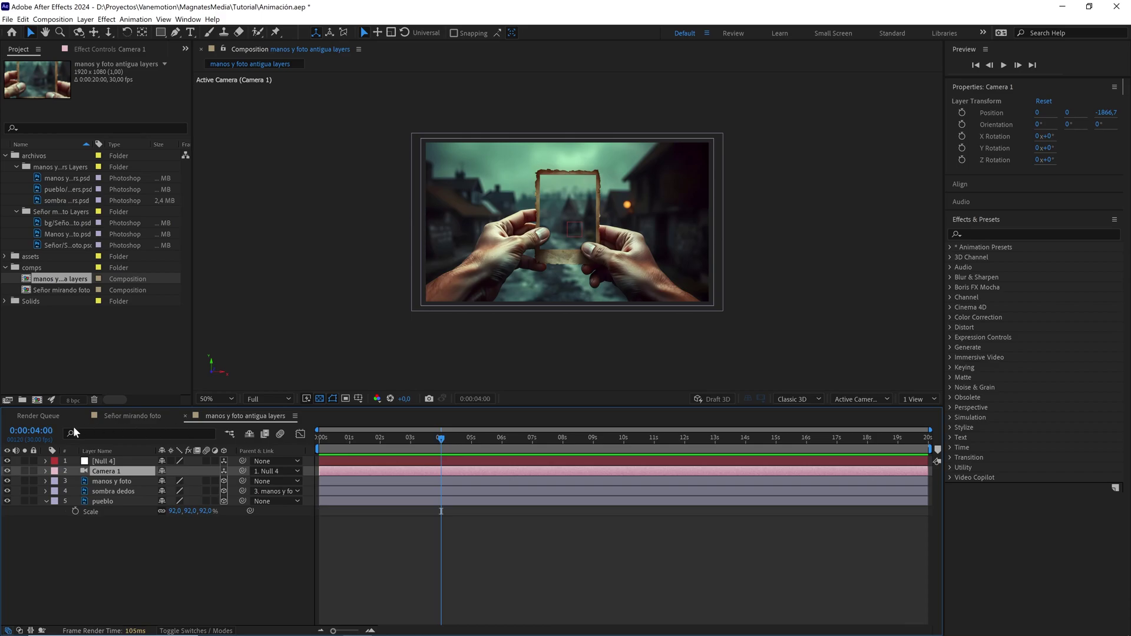
# Keyframe the null's Position at 0:00:04:00 and 0:00:08:00 in manos y foto antigua layers, and return the playhead to 0:00:04:00
pyautogui.click(32, 431)
pyautogui.click(103, 461)
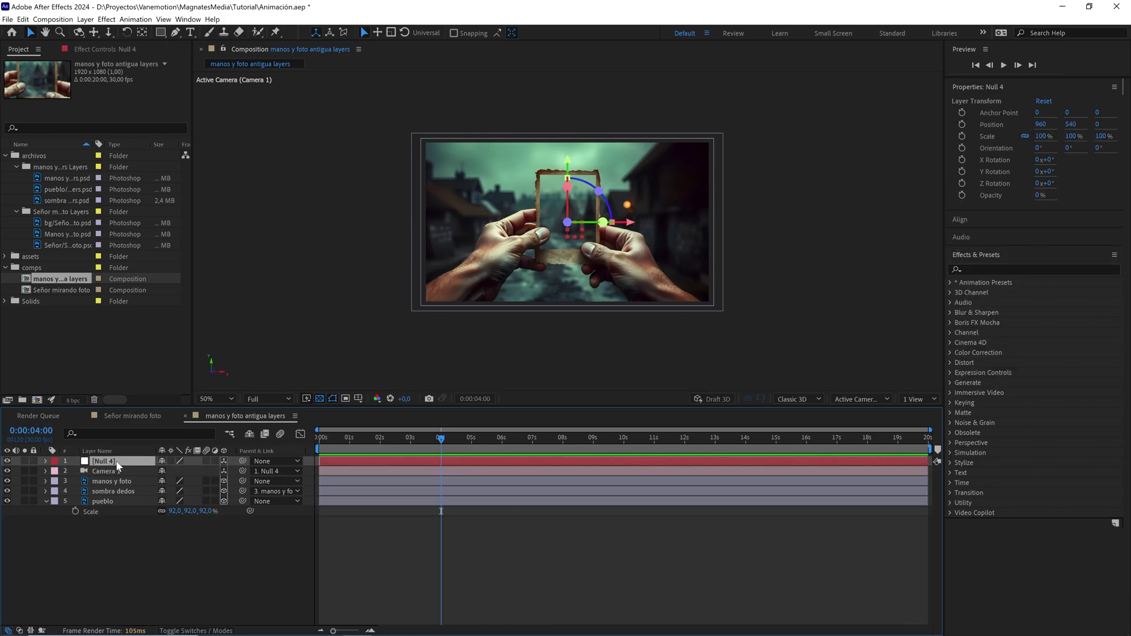
pyautogui.press('p')
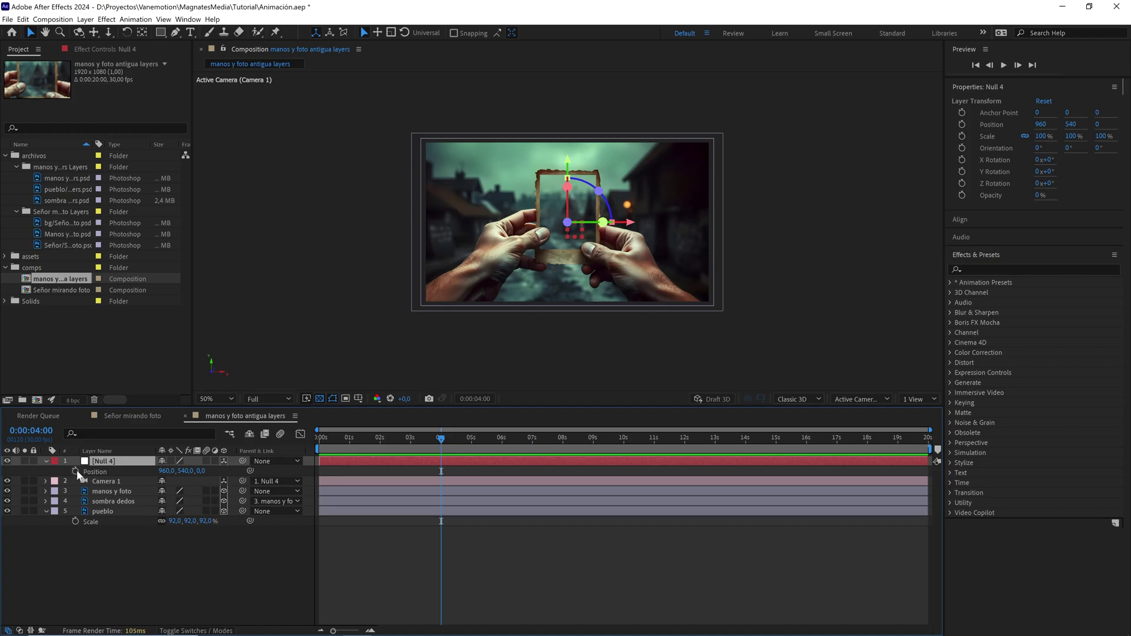
pyautogui.click(76, 471)
pyautogui.moveTo(446, 442); pyautogui.dragTo(567, 455)
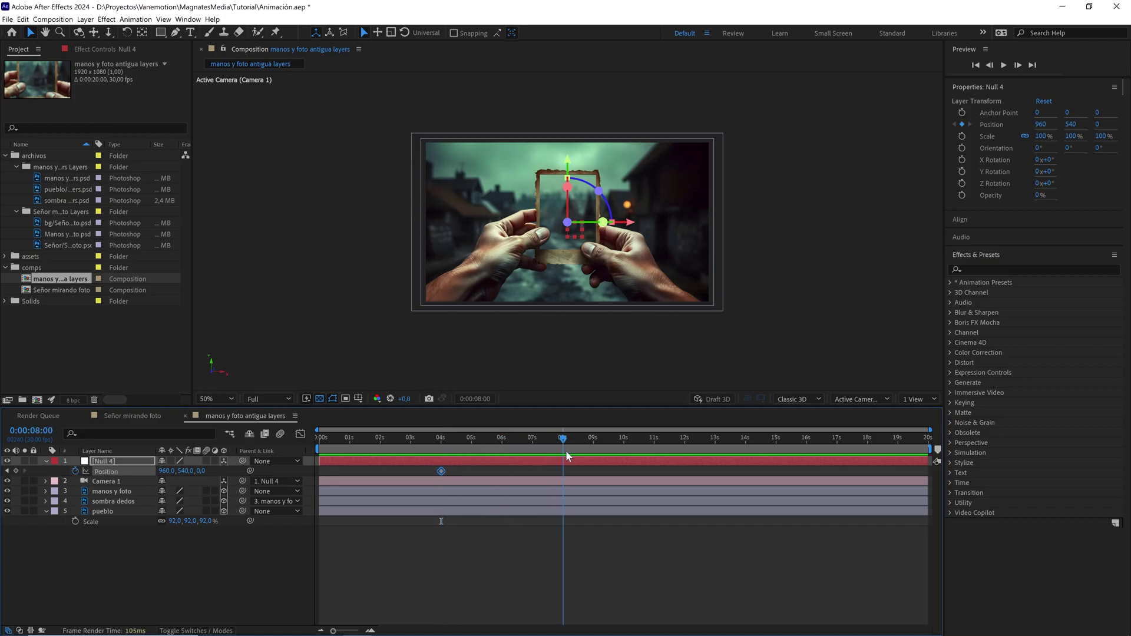
pyautogui.click(16, 471)
pyautogui.click(482, 442)
pyautogui.moveTo(482, 444); pyautogui.dragTo(442, 447)
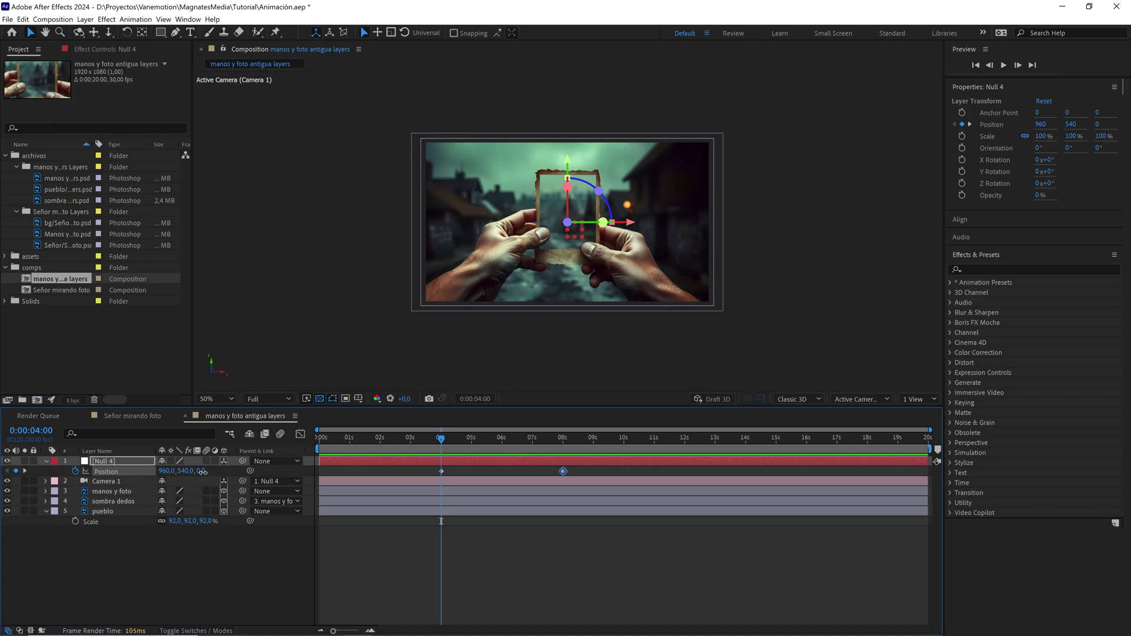
# Set the null's position to 960, 430, 200 on the keyframe at 0:00:04:00
pyautogui.moveTo(201, 470); pyautogui.dragTo(277, 465)
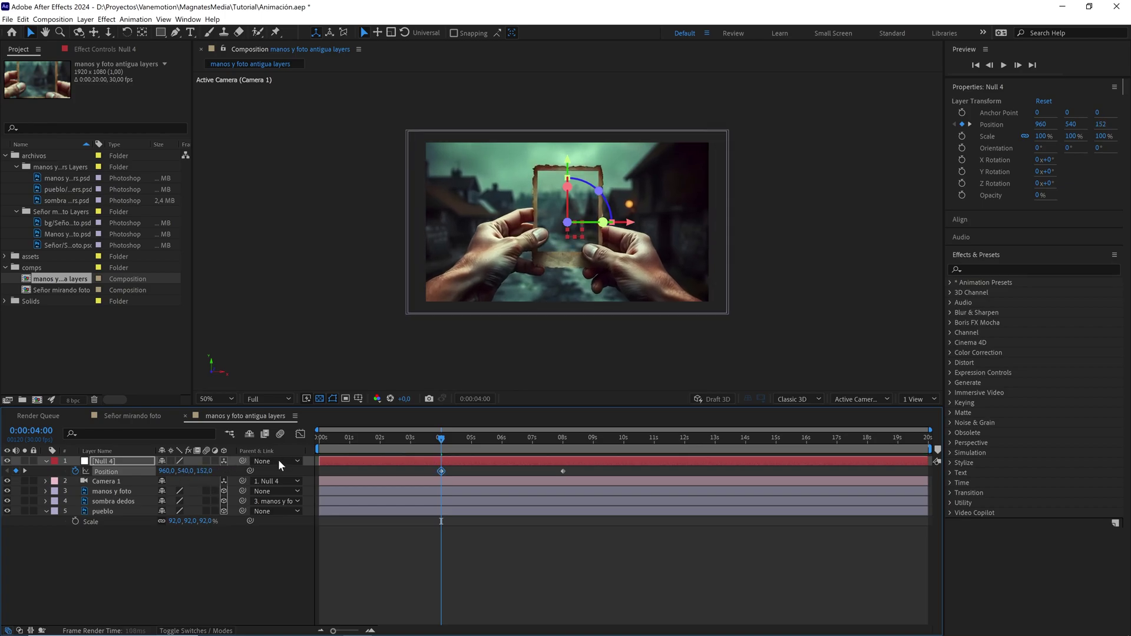
pyautogui.click(204, 471)
pyautogui.write('200')
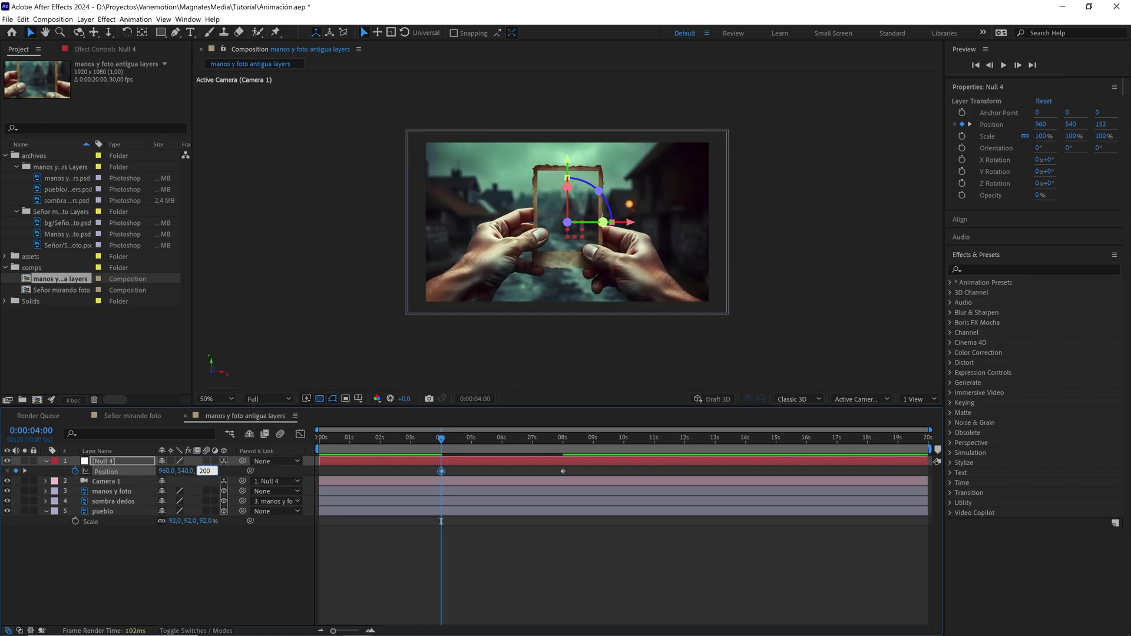
pyautogui.moveTo(185, 472); pyautogui.dragTo(89, 486)
pyautogui.click(186, 470)
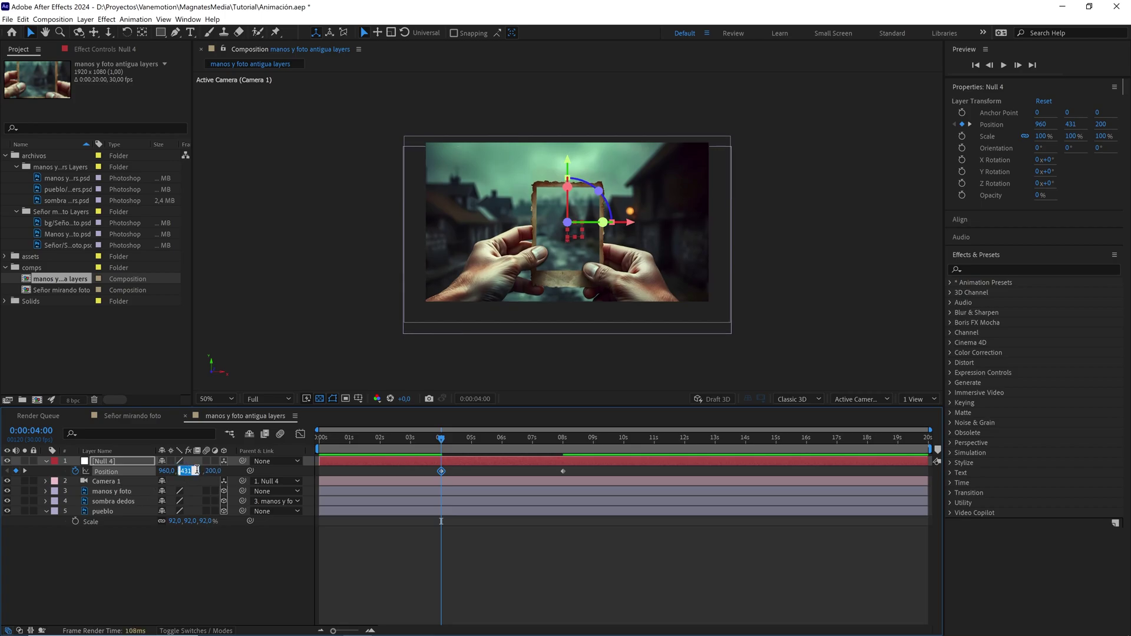
pyautogui.write('4')
pyautogui.press('Return')
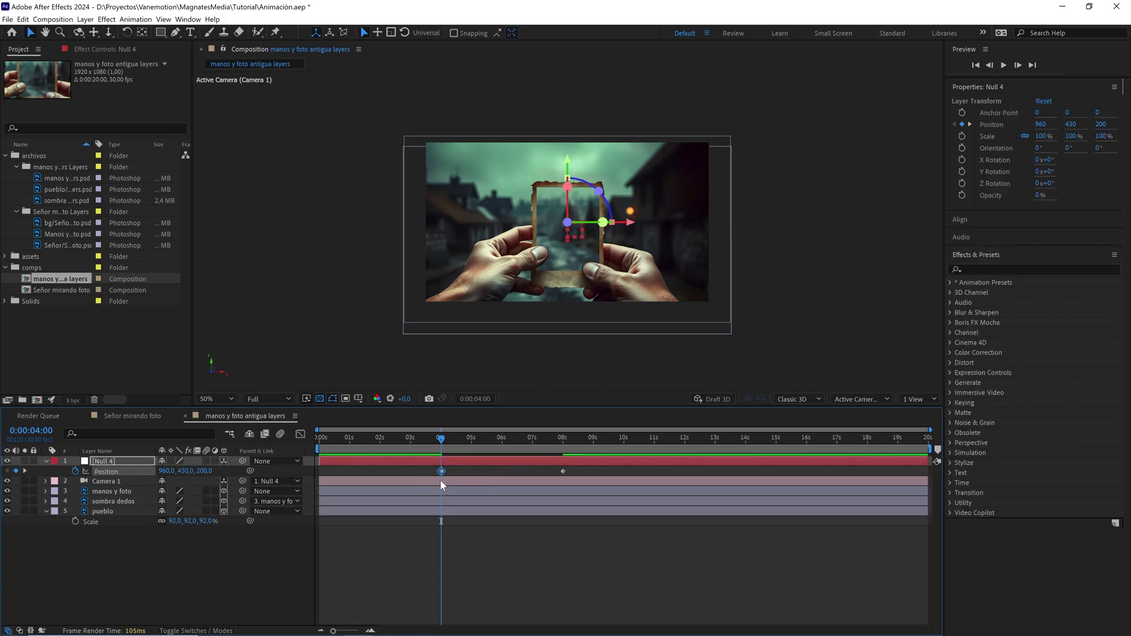
# Apply Easy Ease to the null's Position keyframe at 0:00:08:00, and keep the playhead at 0:00:04:00
pyautogui.click(563, 472)
pyautogui.press('F9')
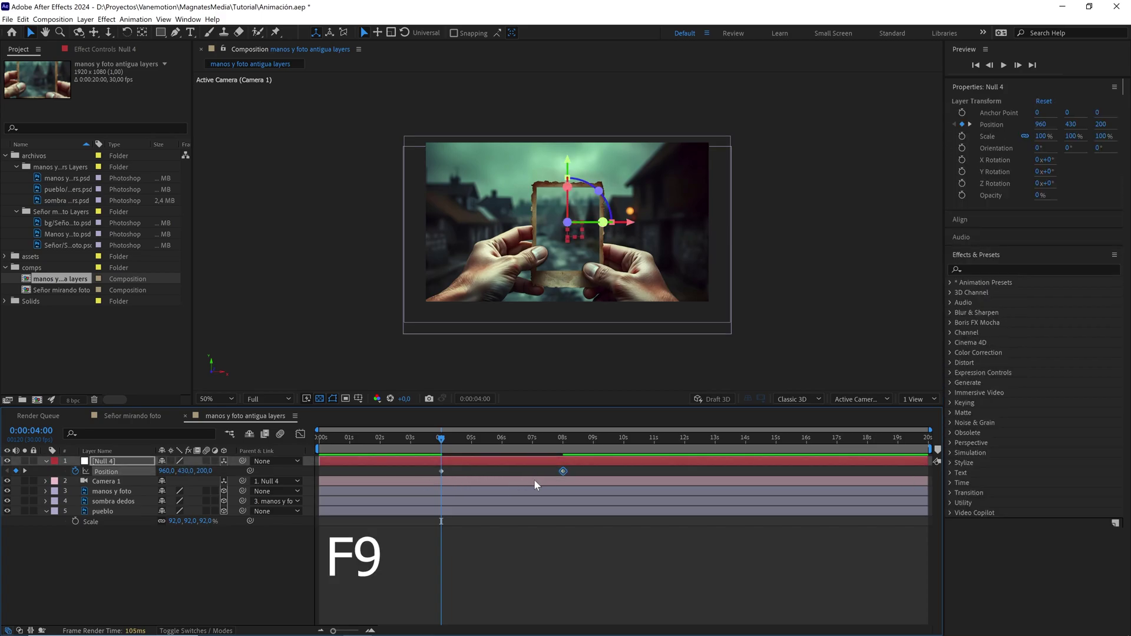
pyautogui.moveTo(451, 436)
pyautogui.mouseDown()
pyautogui.moveTo(425, 436)
pyautogui.moveTo(494, 436)
pyautogui.moveTo(422, 435)
pyautogui.moveTo(442, 437)
pyautogui.mouseUp()
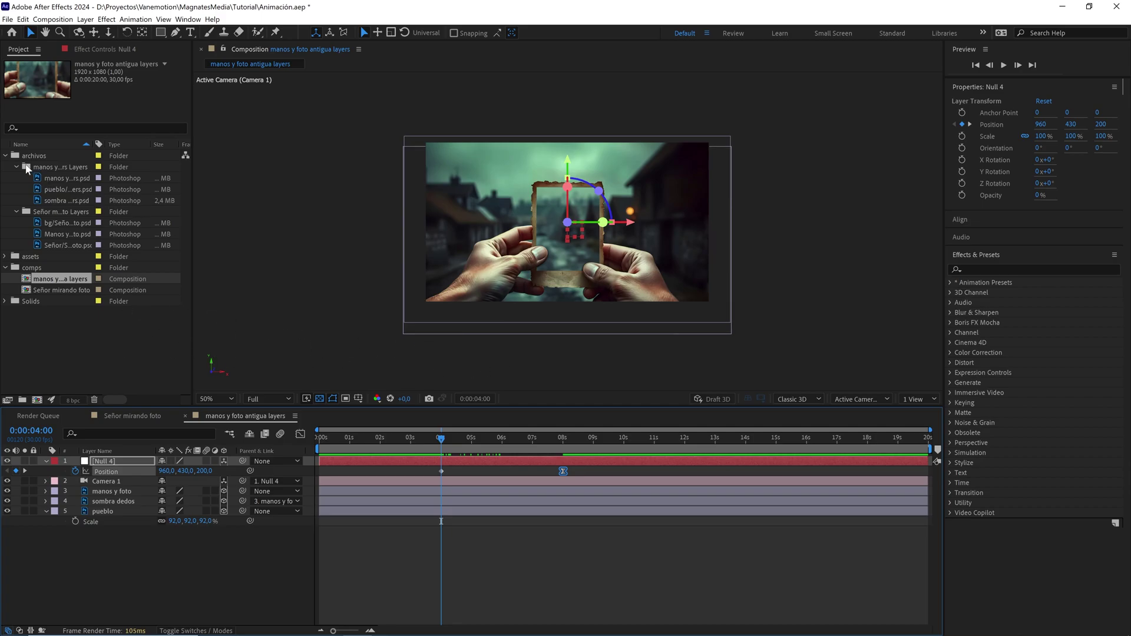
# Create a new 1920 x 1080, 30 fps, 20-second composition named Montaje in the comps folder
pyautogui.click(6, 155)
pyautogui.click(65, 219)
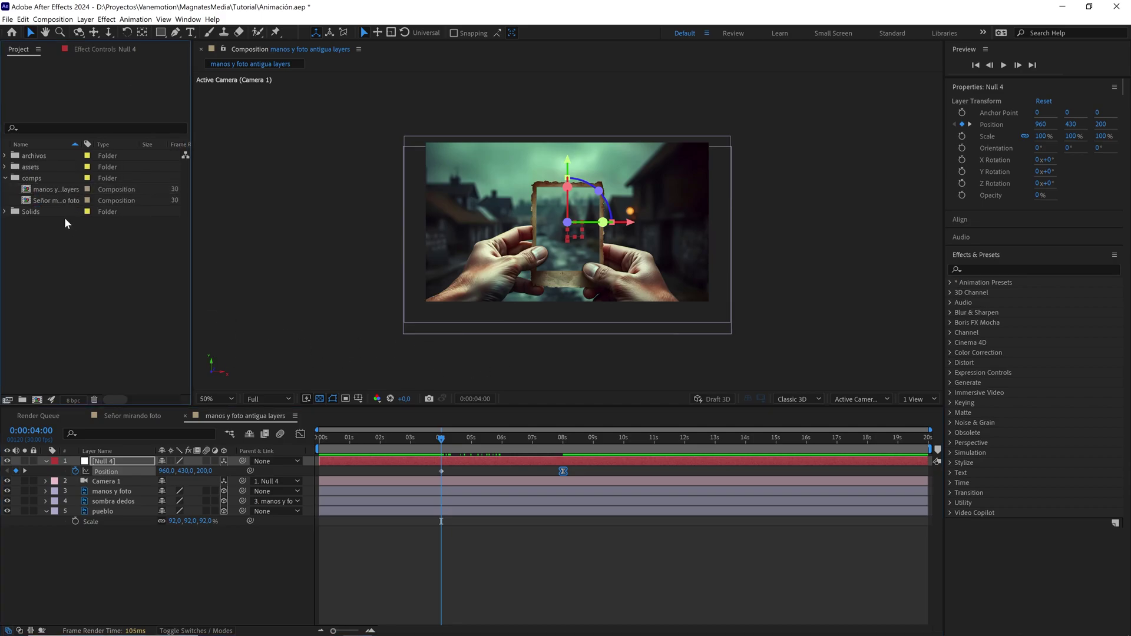
pyautogui.click(36, 179)
pyautogui.click(52, 18)
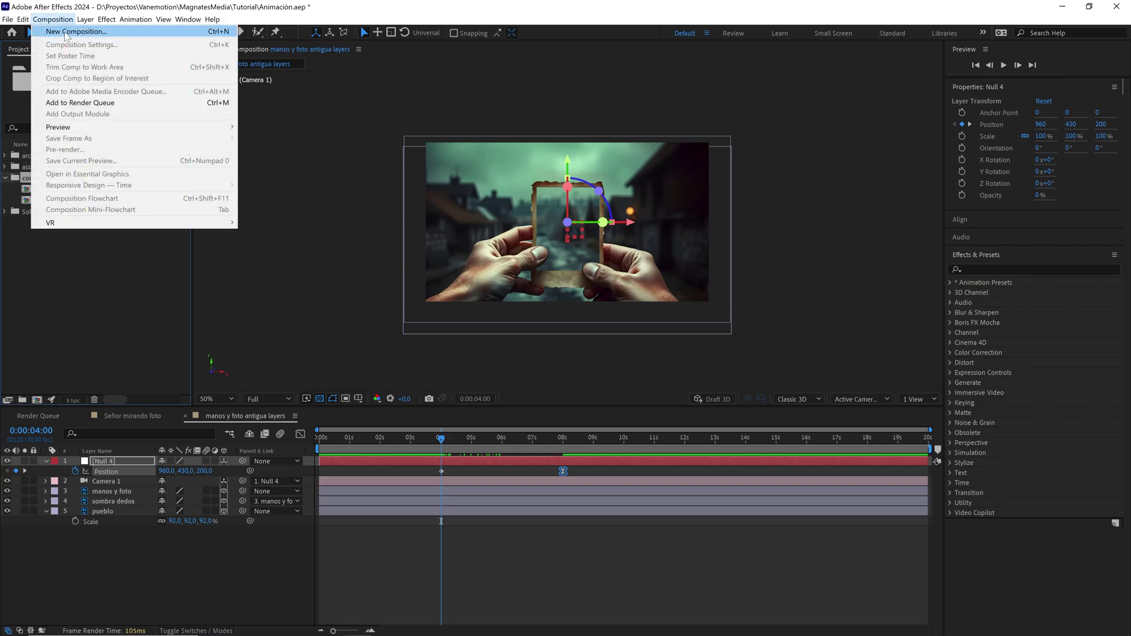
pyautogui.click(61, 31)
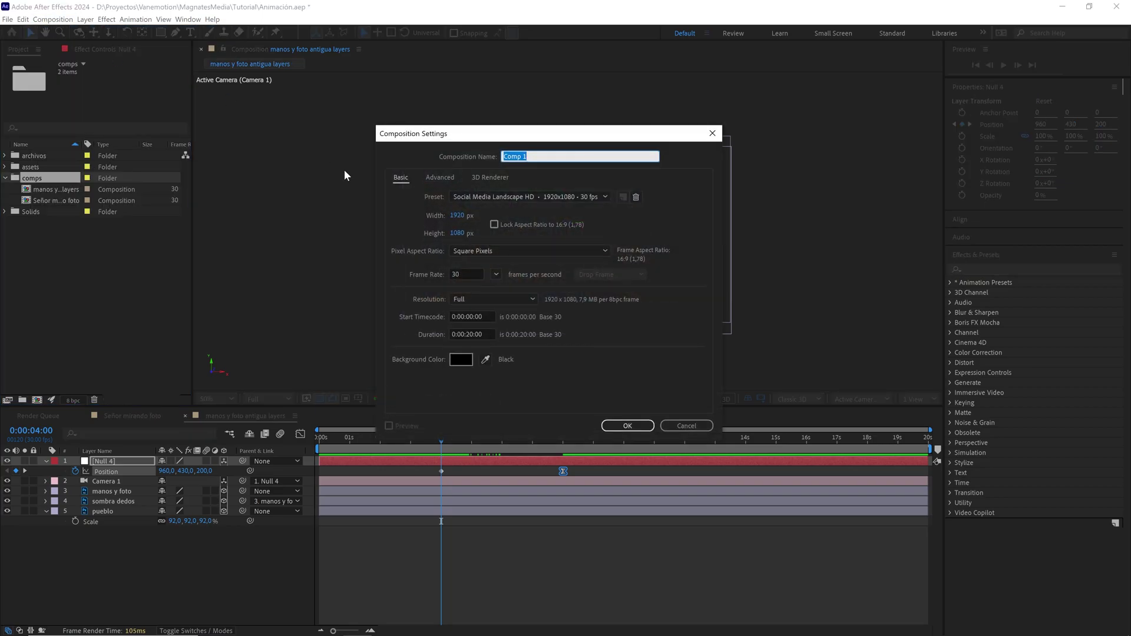
pyautogui.write('Montaje')
pyautogui.click(627, 426)
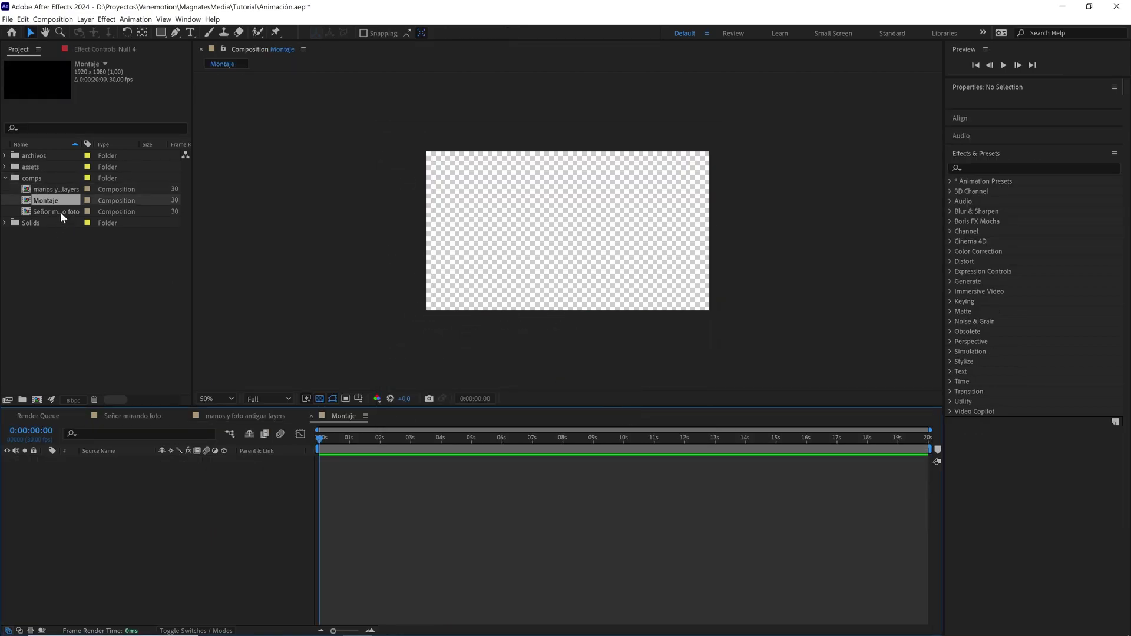
# Add Señor mirando foto to Montaje, with manos y foto antigua layers above it trimmed to start at 0:00:04:00
pyautogui.moveTo(60, 211); pyautogui.dragTo(162, 482)
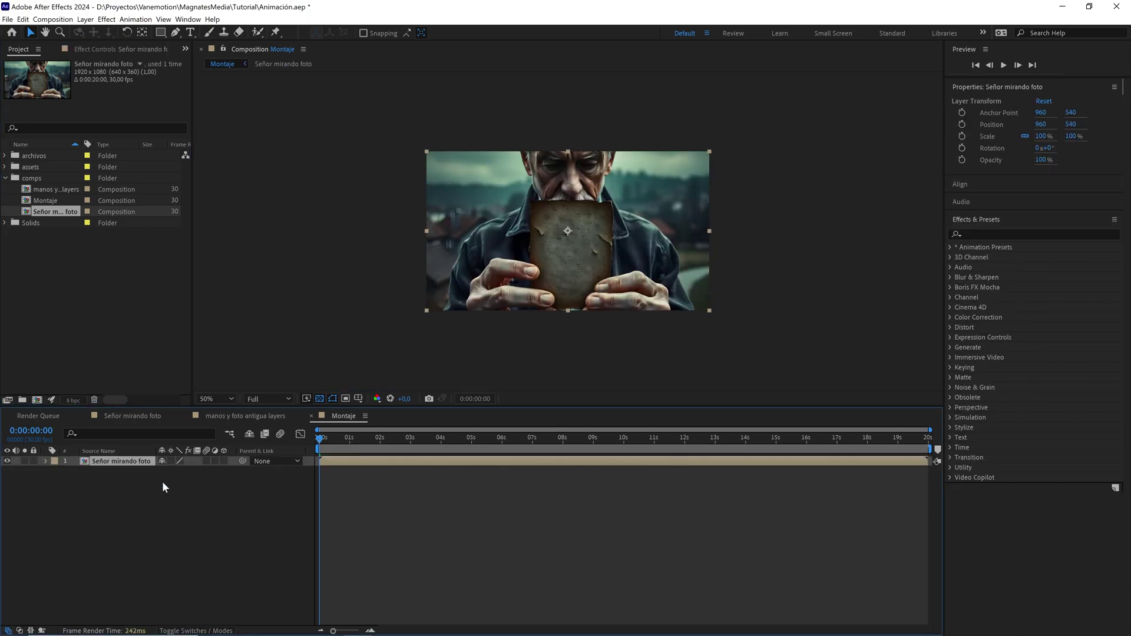
pyautogui.moveTo(50, 193); pyautogui.dragTo(116, 459)
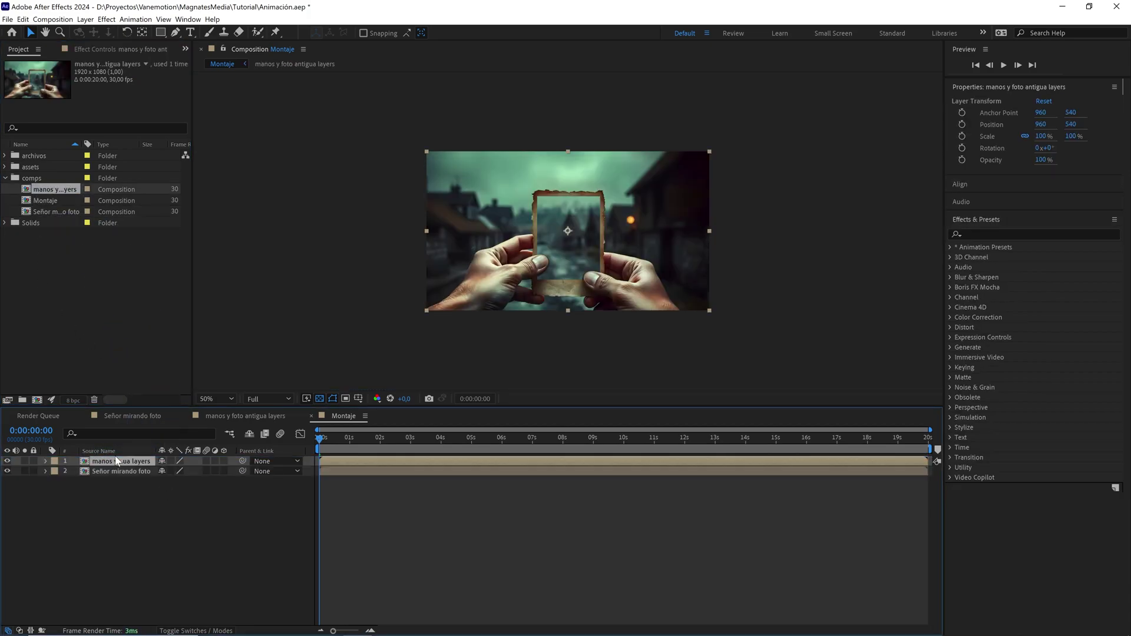
pyautogui.moveTo(383, 438); pyautogui.dragTo(440, 456)
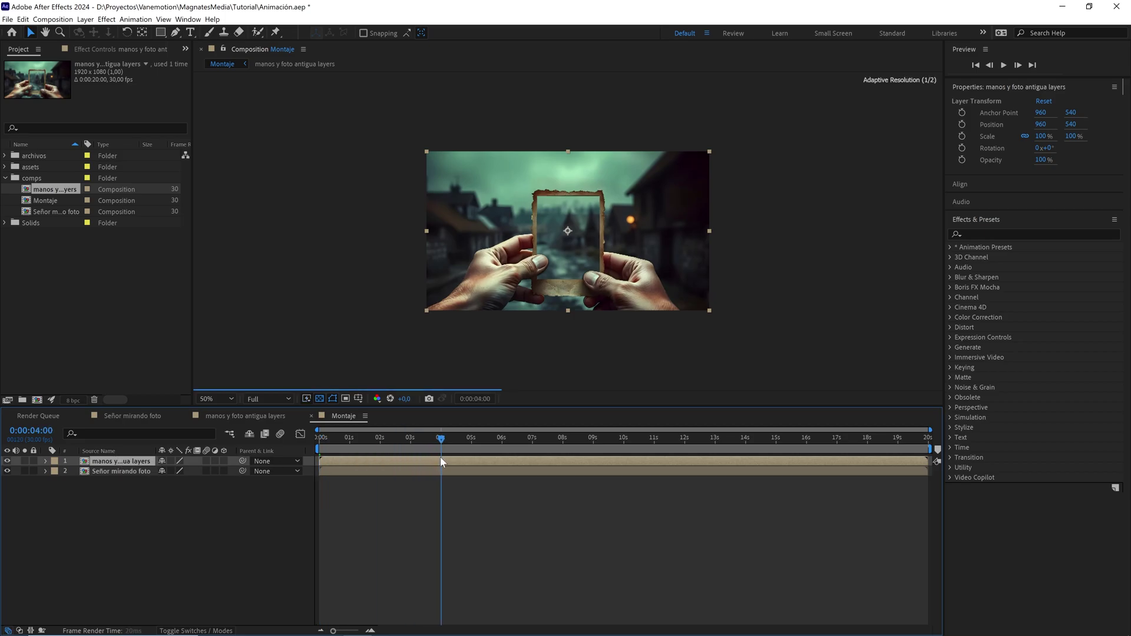
pyautogui.moveTo(321, 459); pyautogui.dragTo(379, 461)
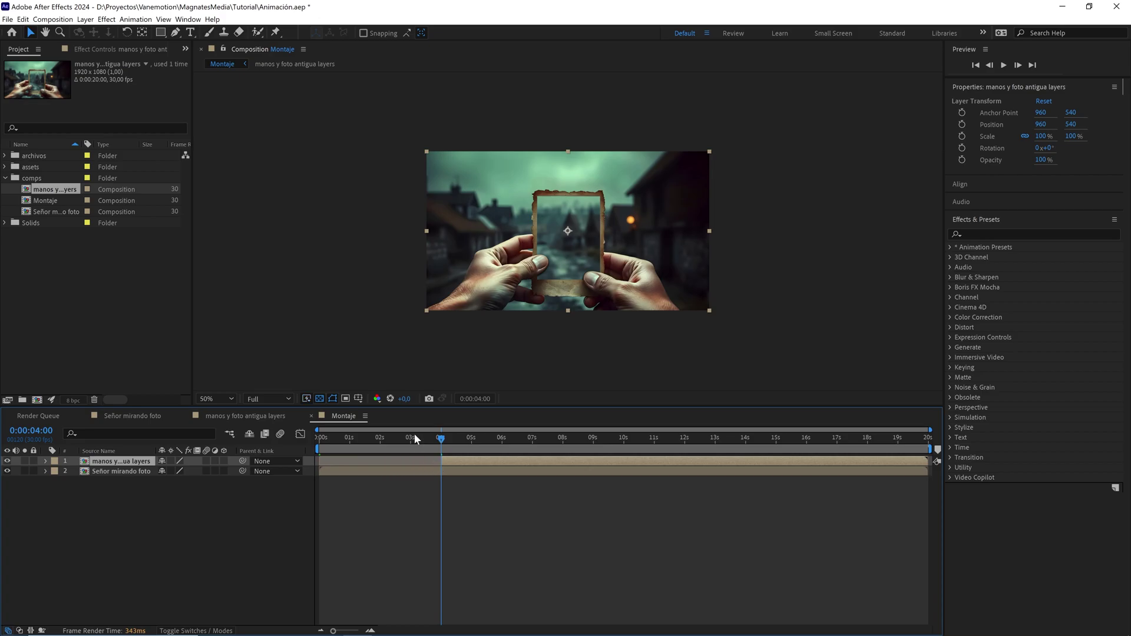
# Fit the Montaje frame to the viewer and set its preview resolution to Quarter
pyautogui.click(216, 399)
pyautogui.click(223, 409)
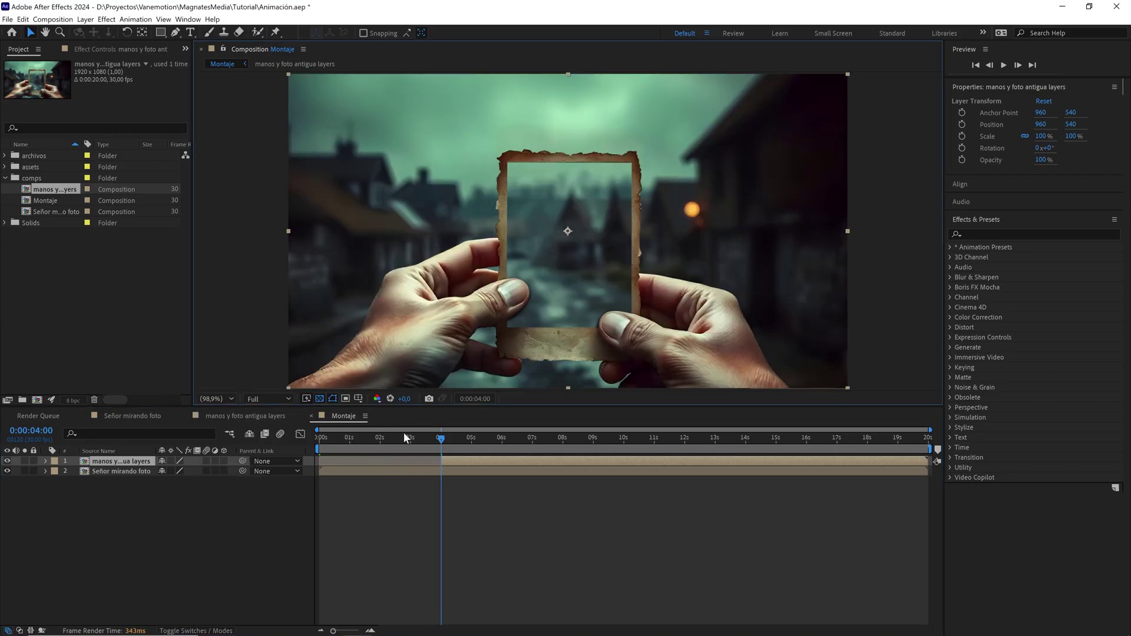
pyautogui.click(374, 441)
pyautogui.press('Home')
pyautogui.click(6, 178)
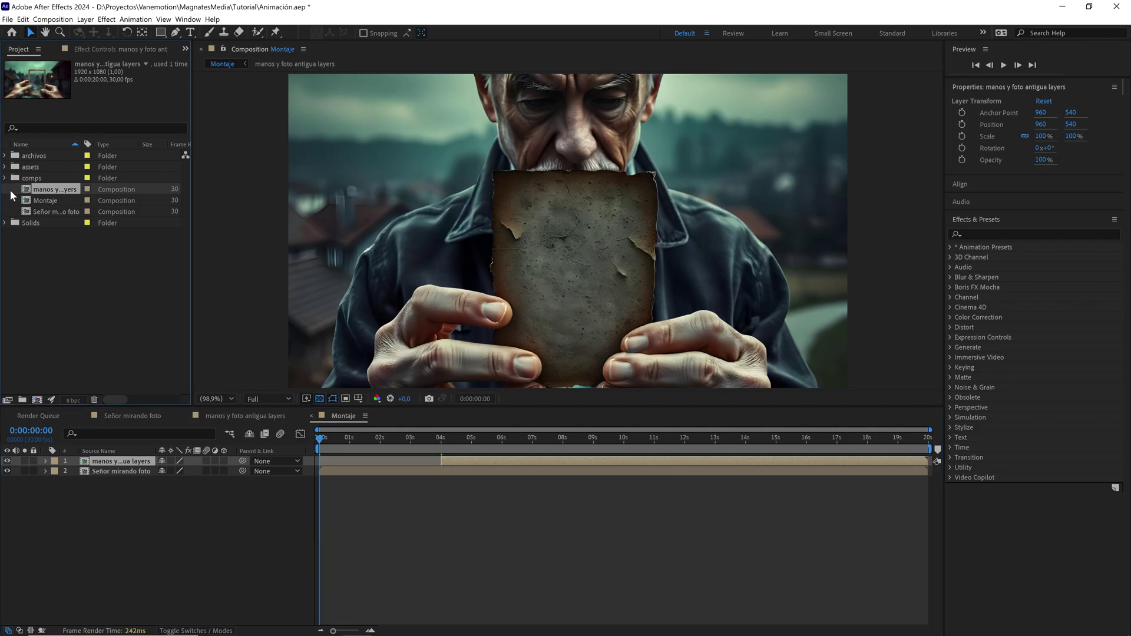
pyautogui.click(281, 397)
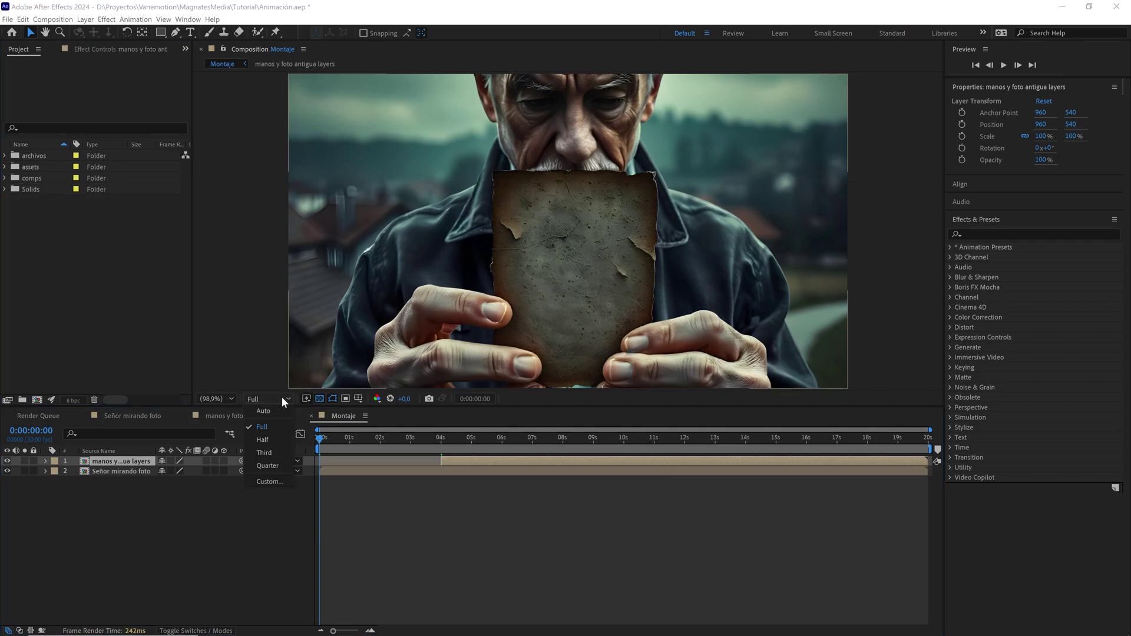
pyautogui.click(277, 461)
# Play the Montaje edit from the start, and review the frames just before the cut between the two scenes
pyautogui.click(129, 501)
pyautogui.press('space')
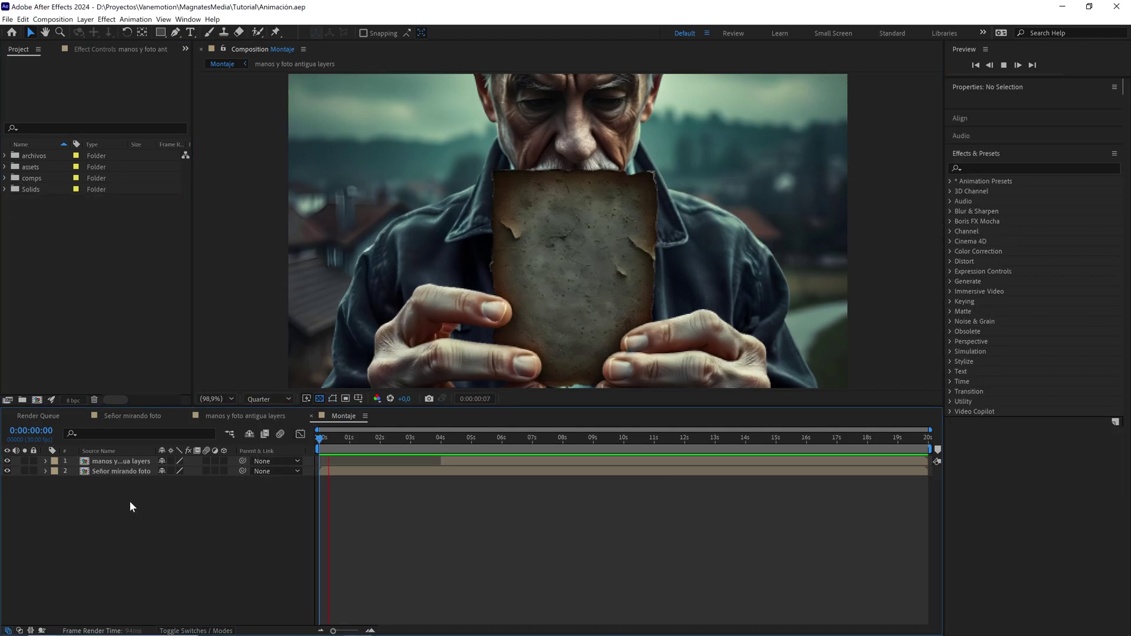
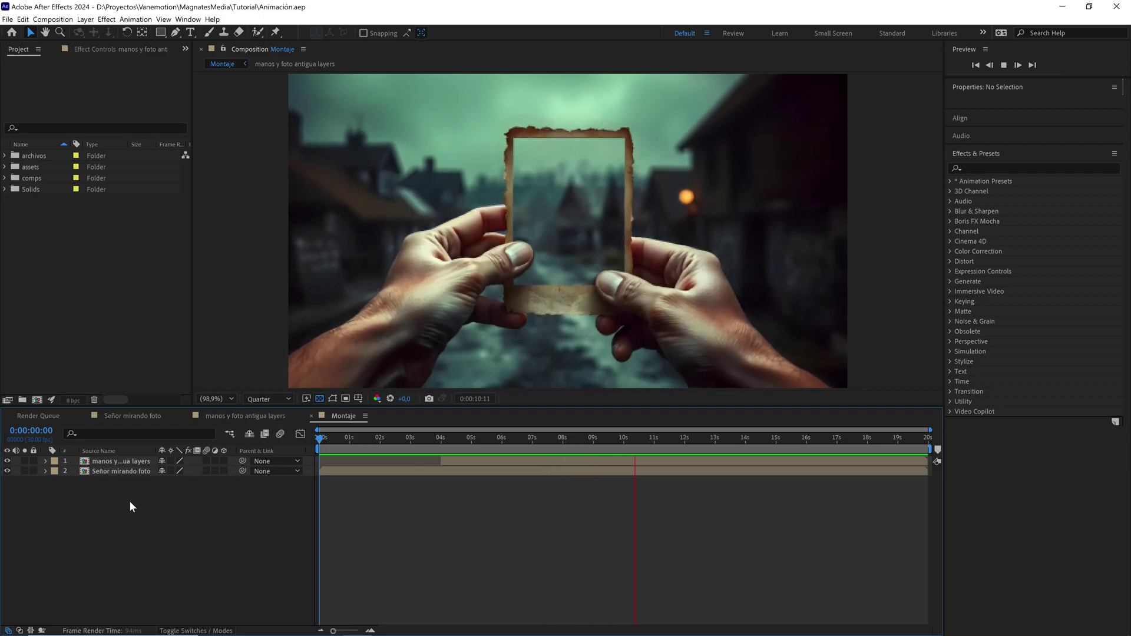
pyautogui.moveTo(570, 437); pyautogui.dragTo(433, 450)
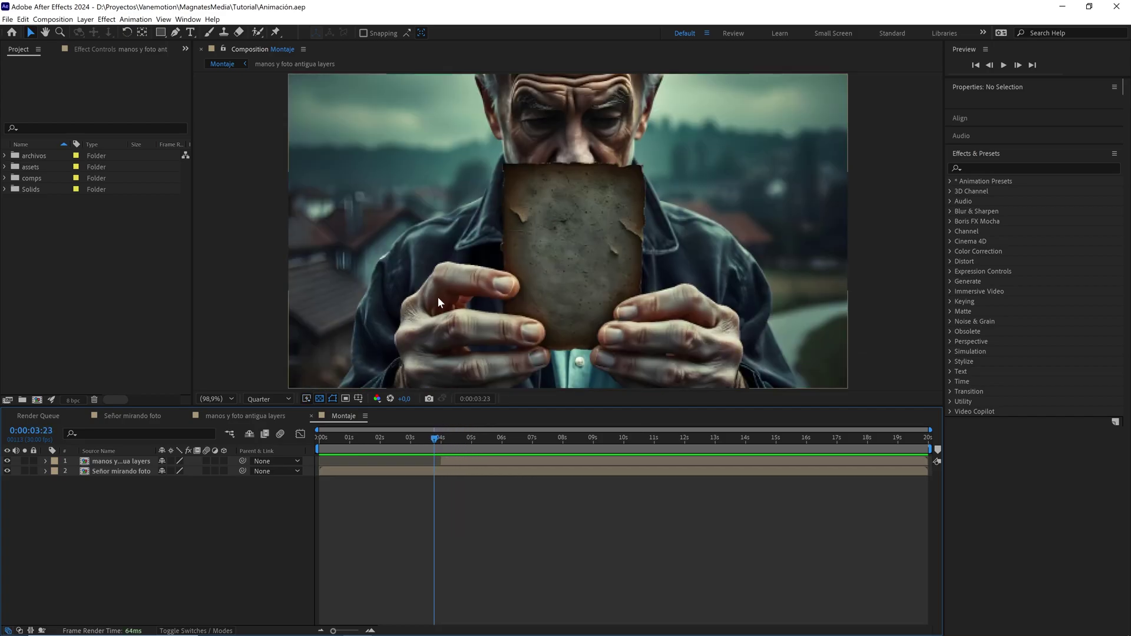
# Open the Señor mirando foto composition and apply the Hue/Saturation effect to its bg layer
pyautogui.doubleClick(125, 471)
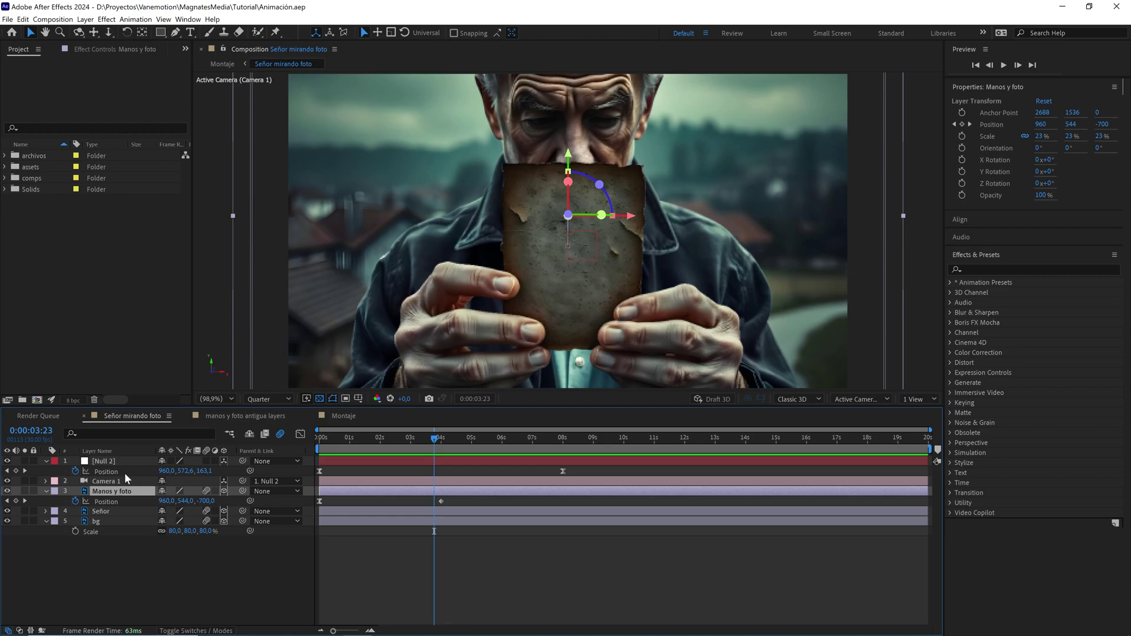
pyautogui.click(115, 522)
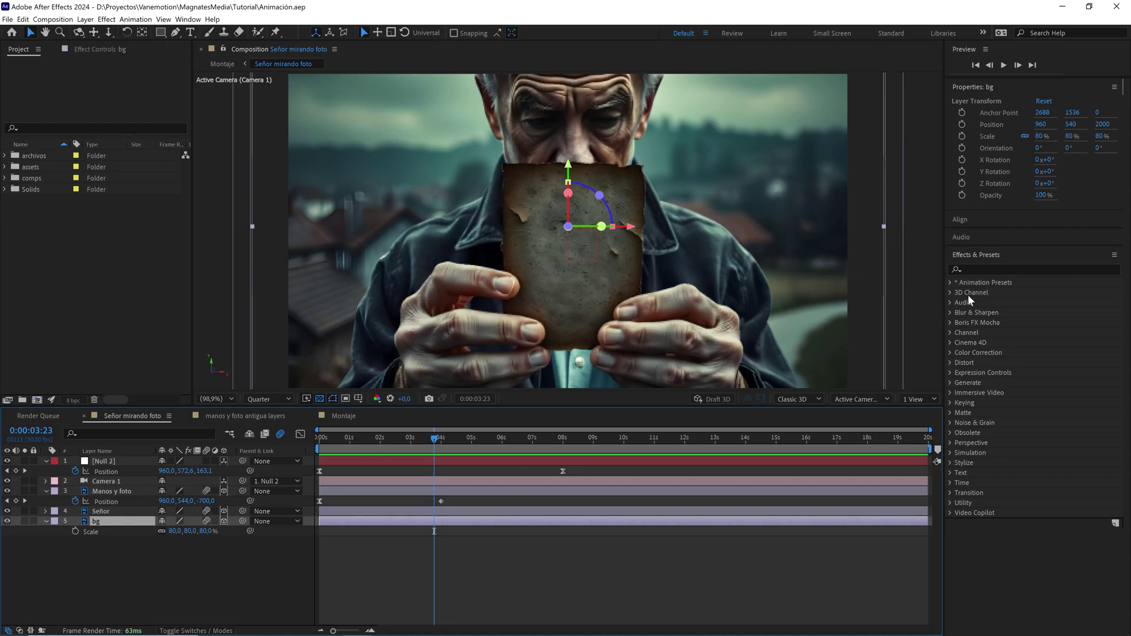
pyautogui.click(990, 270)
pyautogui.write('hue')
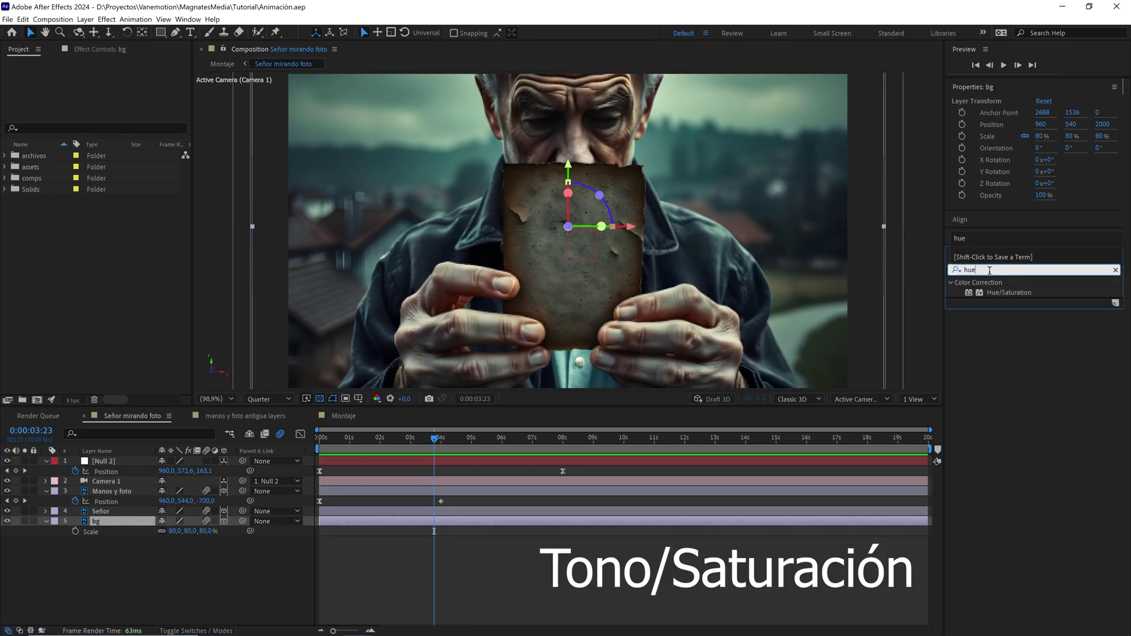
pyautogui.moveTo(1003, 292); pyautogui.dragTo(130, 523)
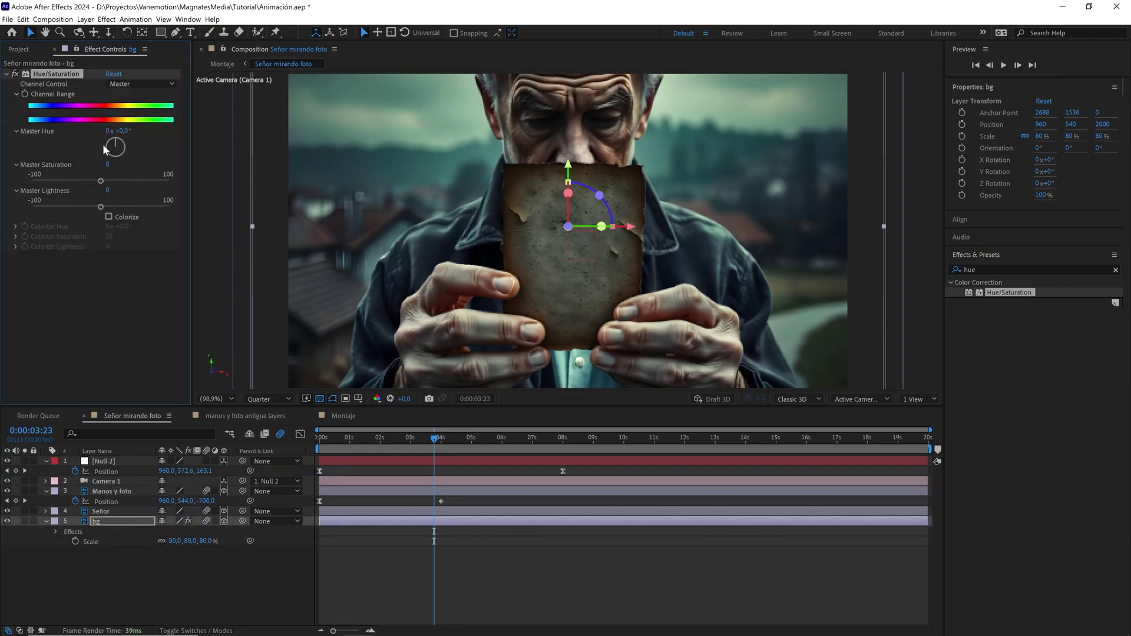
# Set the bg layer's Master Hue to -10°, Master Saturation to 30 and Master Lightness to -5
pyautogui.moveTo(125, 131); pyautogui.dragTo(120, 134)
pyautogui.moveTo(101, 181); pyautogui.dragTo(116, 186)
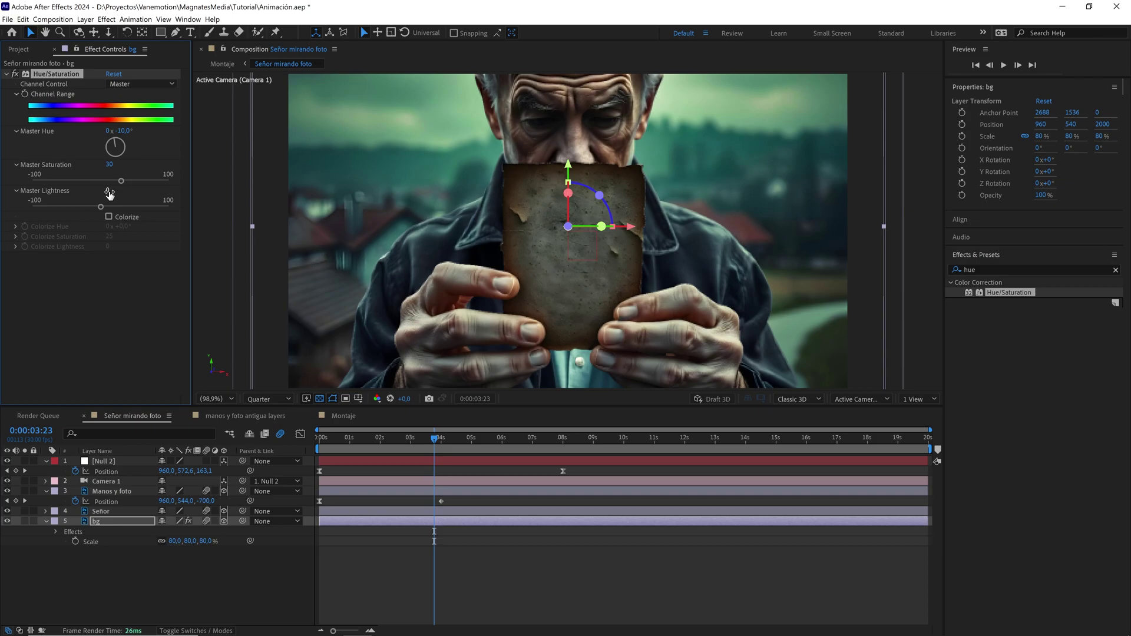
pyautogui.moveTo(107, 192); pyautogui.dragTo(107, 192)
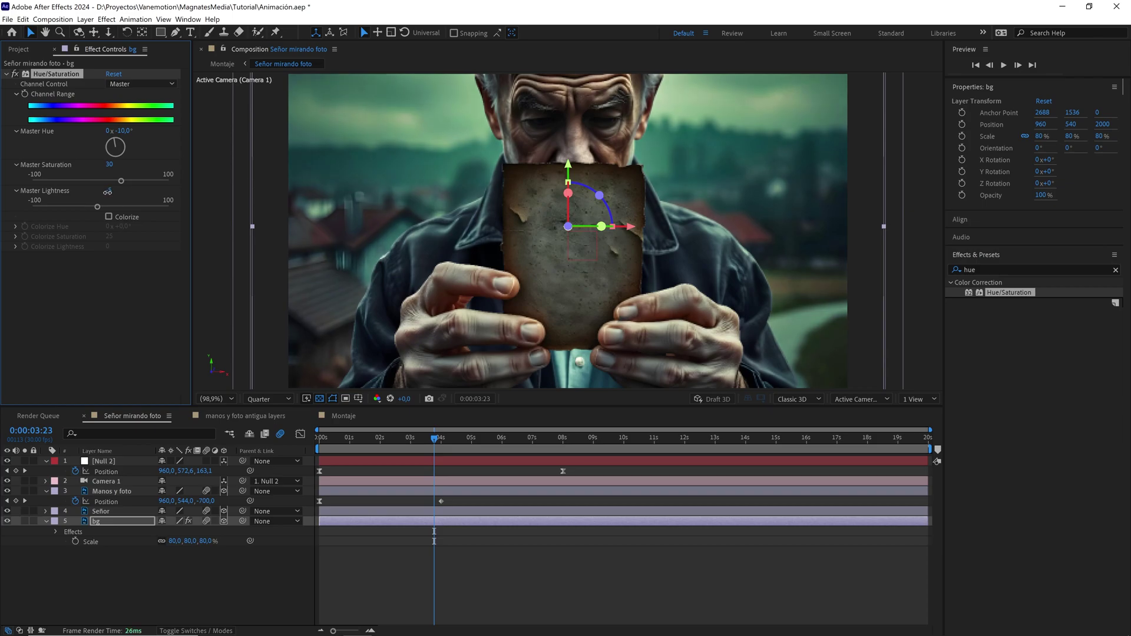
pyautogui.click(108, 192)
pyautogui.click(123, 287)
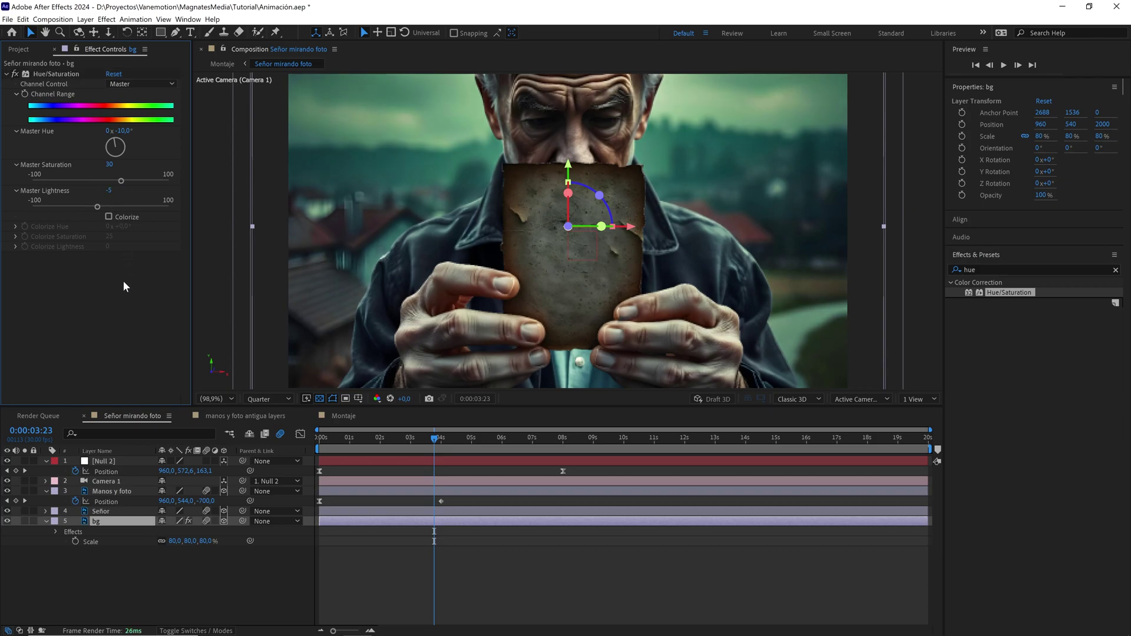
# Compare the bg with and without Hue/Saturation, and check the color match across the four-second cut in Montaje
pyautogui.click(14, 75)
pyautogui.click(15, 74)
pyautogui.click(345, 416)
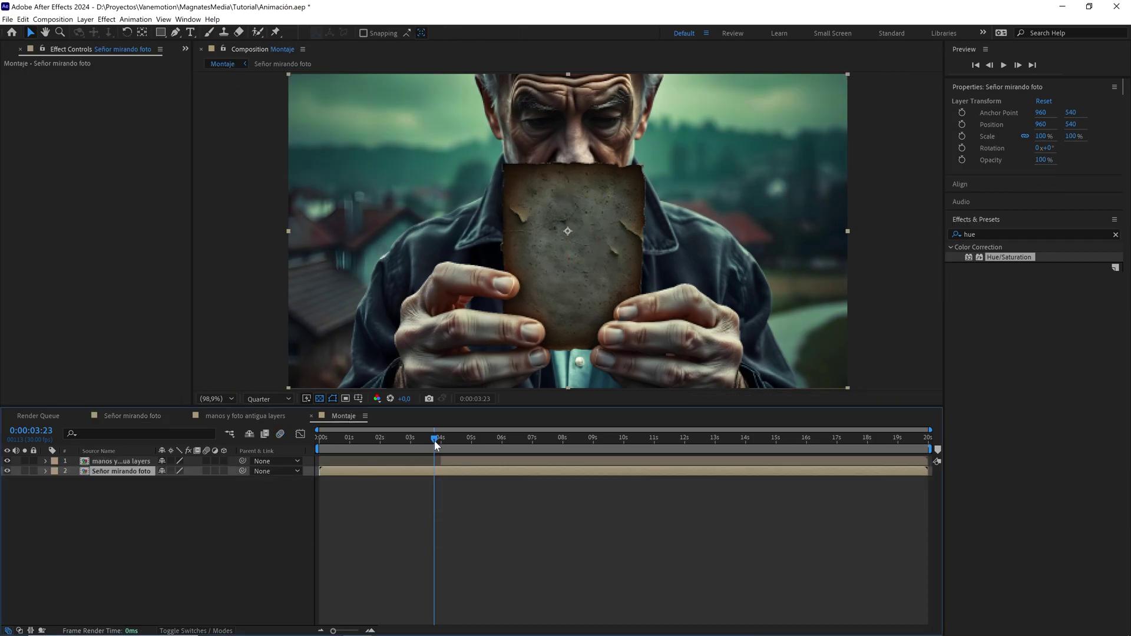
pyautogui.moveTo(435, 440); pyautogui.dragTo(442, 441)
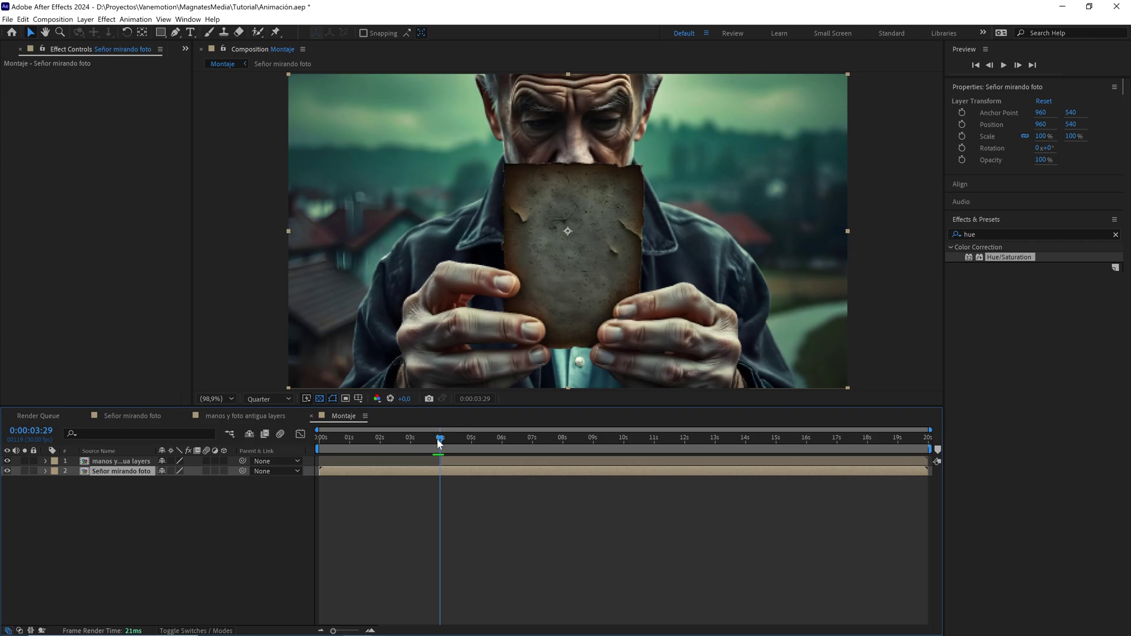
pyautogui.moveTo(439, 441); pyautogui.dragTo(447, 440)
# Flip the manos y foto layer horizontally in the manos y foto antigua layers composition, and check the four-second cut in Montaje
pyautogui.doubleClick(451, 461)
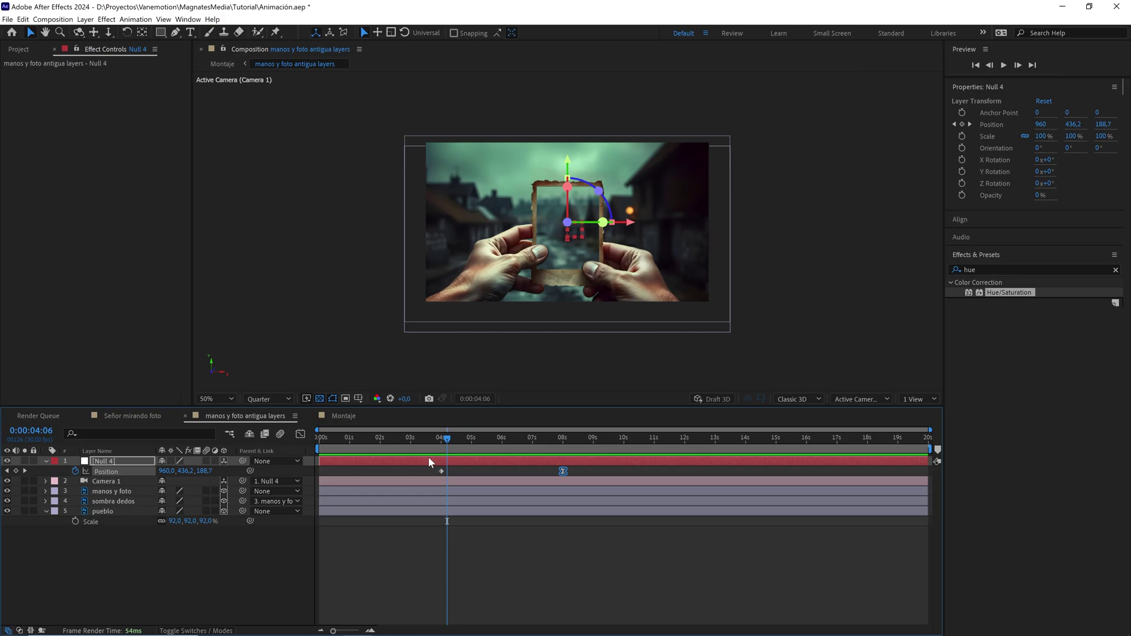
pyautogui.click(137, 492)
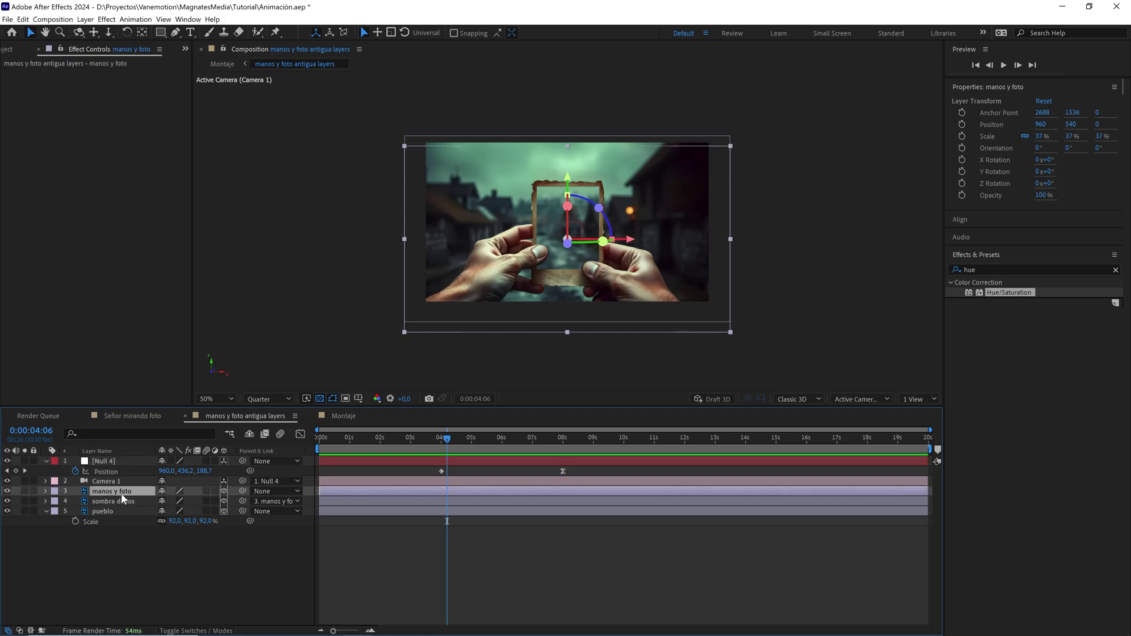
pyautogui.rightClick(122, 491)
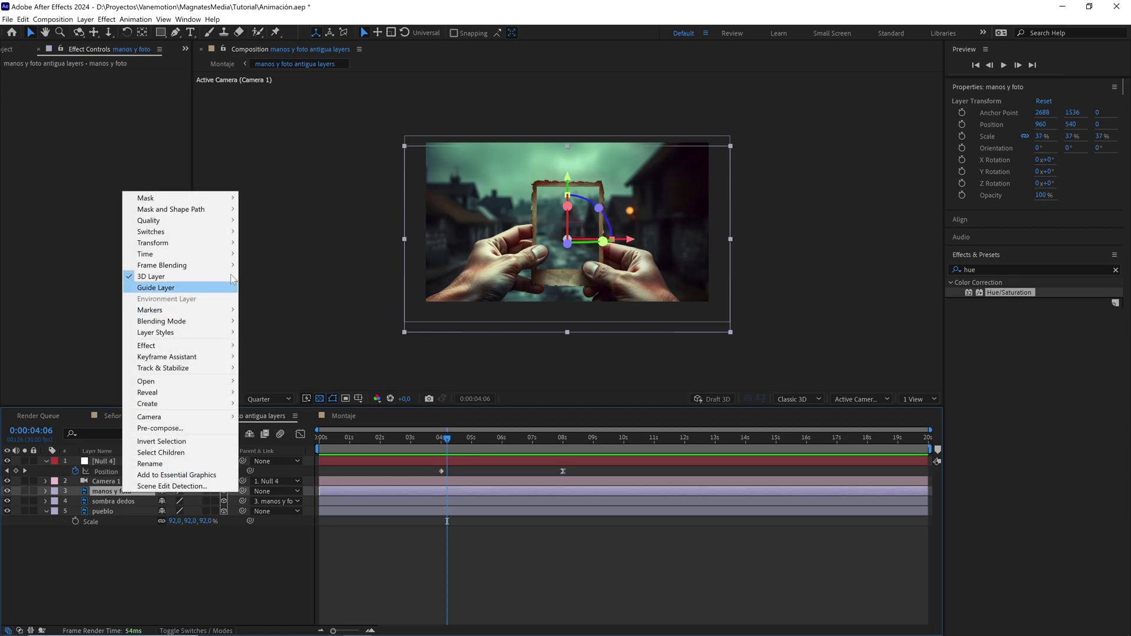
pyautogui.moveTo(176, 242)
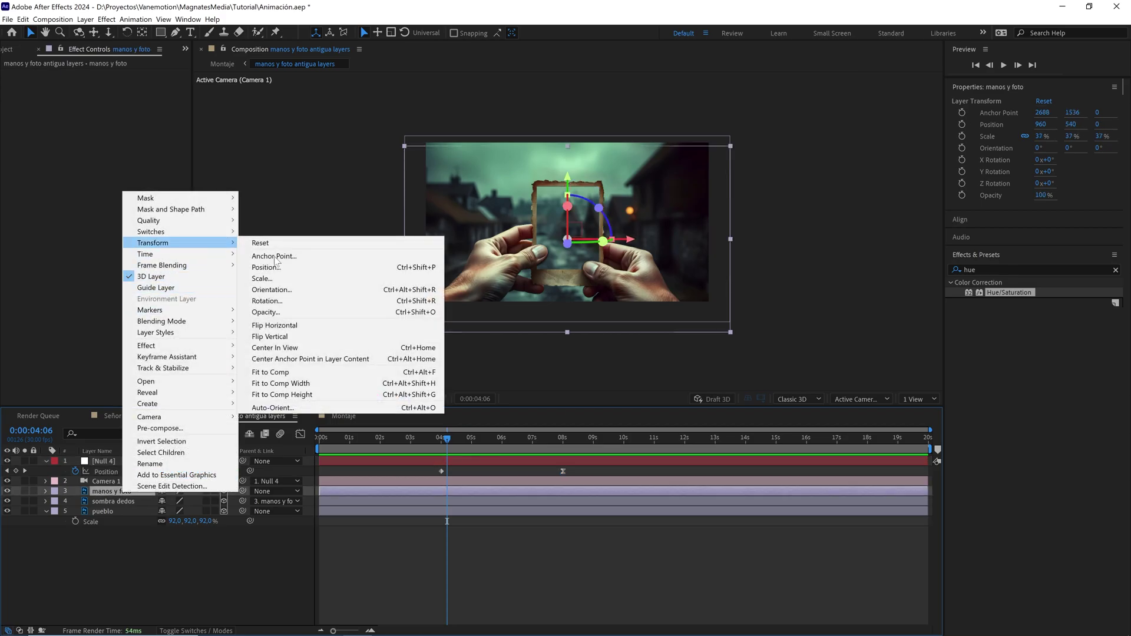
pyautogui.click(293, 328)
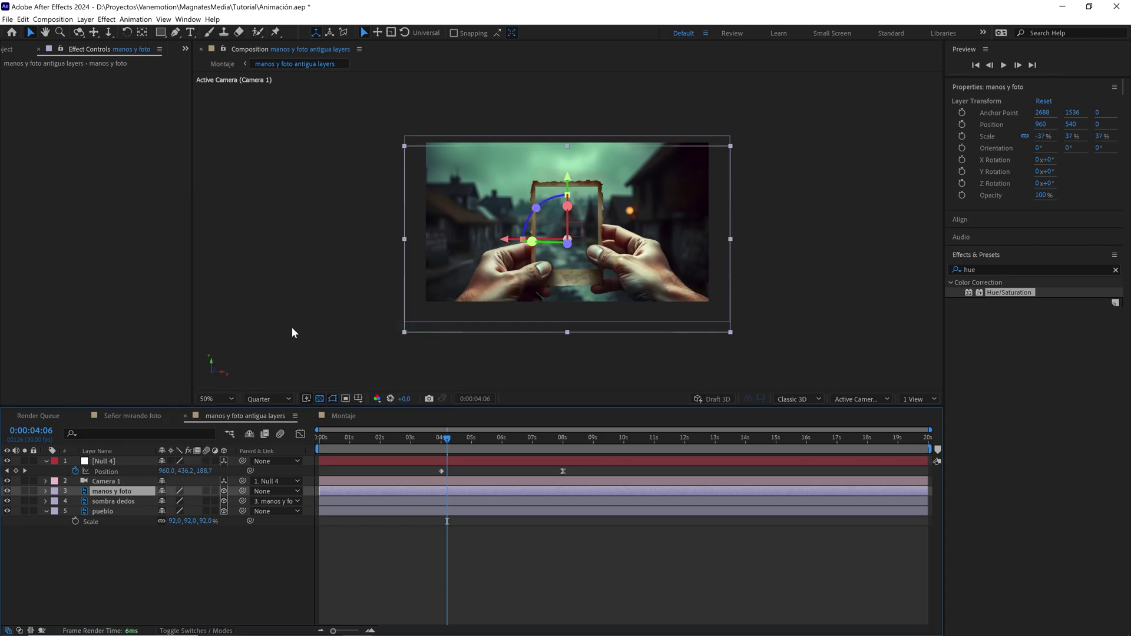
pyautogui.click(342, 416)
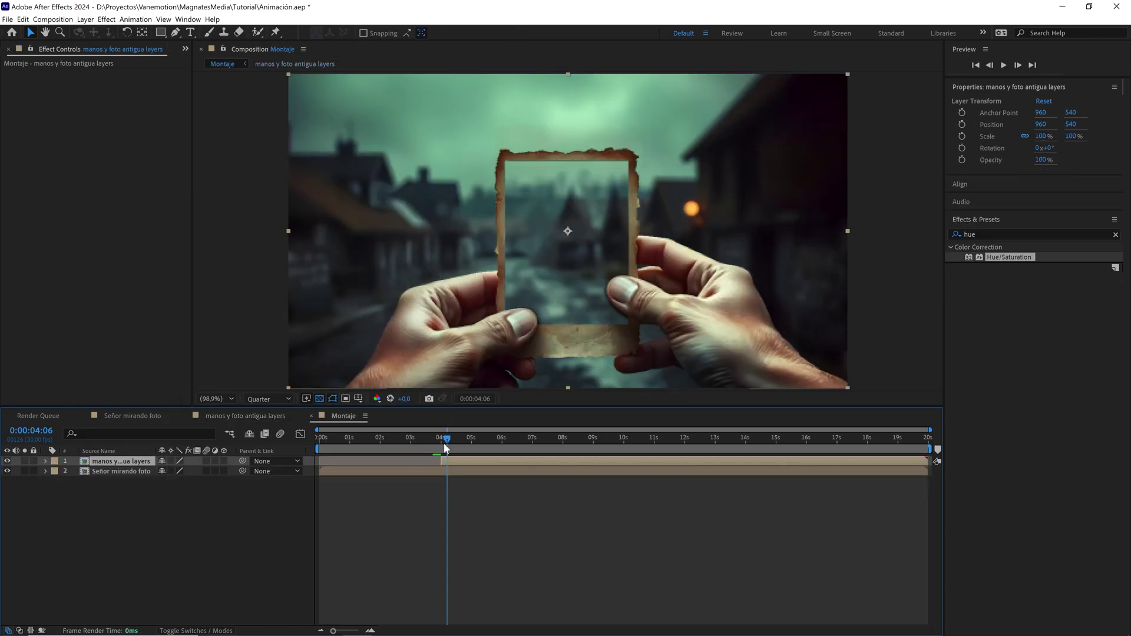
pyautogui.moveTo(443, 442); pyautogui.dragTo(438, 442)
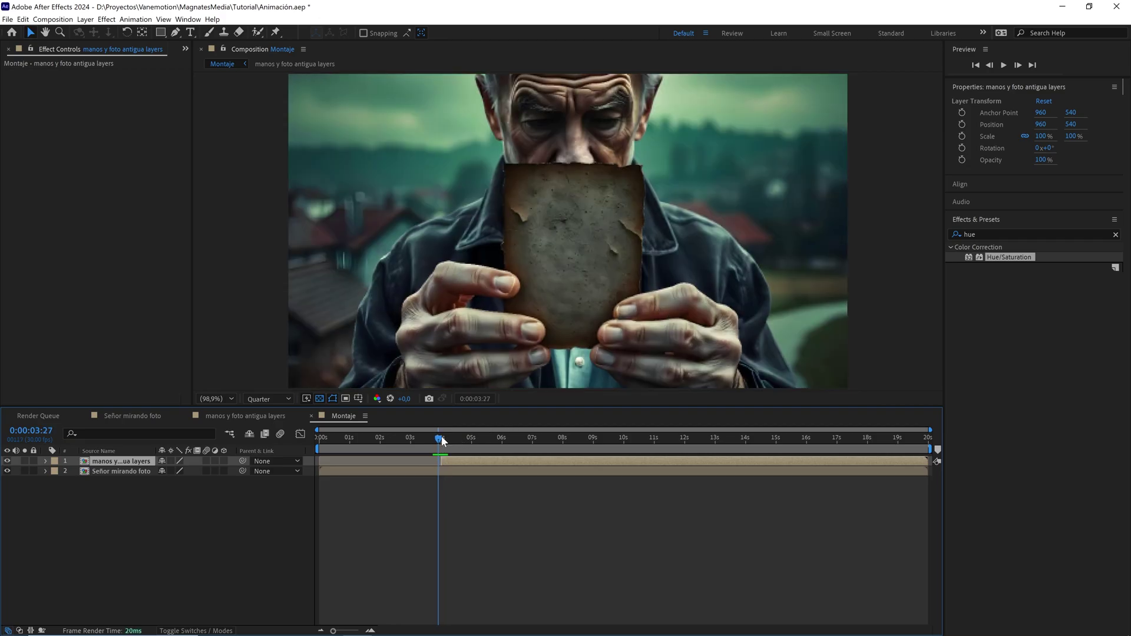
pyautogui.moveTo(443, 441); pyautogui.dragTo(447, 441)
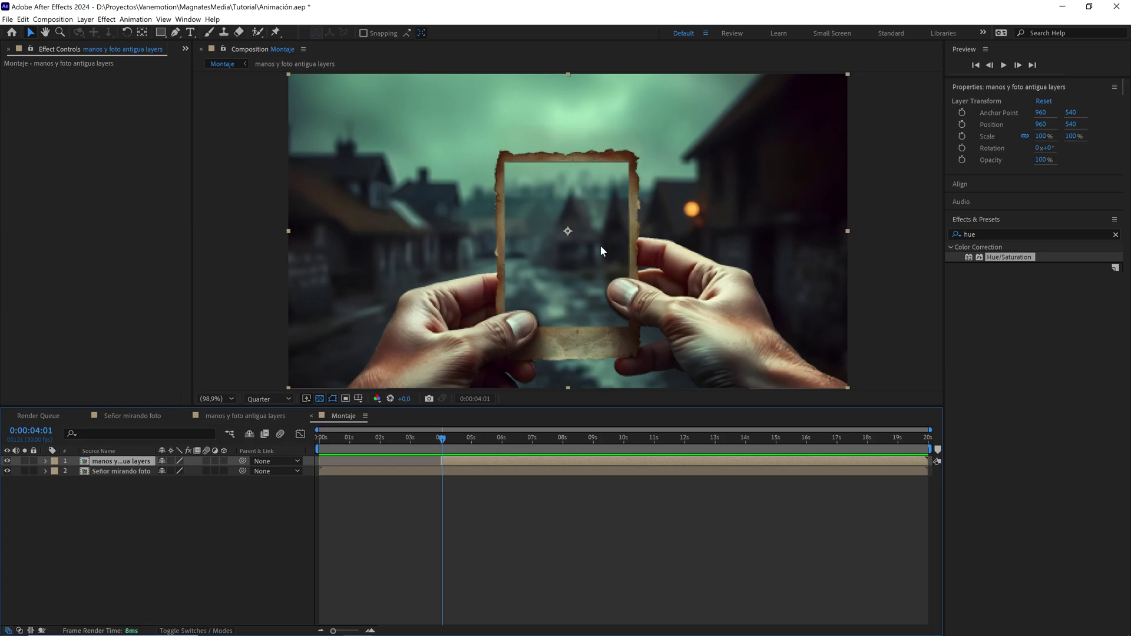
pyautogui.moveTo(444, 437)
pyautogui.mouseDown()
pyautogui.moveTo(432, 439)
pyautogui.moveTo(542, 426)
pyautogui.moveTo(397, 443)
pyautogui.moveTo(547, 430)
pyautogui.moveTo(390, 441)
pyautogui.moveTo(606, 412)
pyautogui.moveTo(450, 436)
pyautogui.mouseUp()
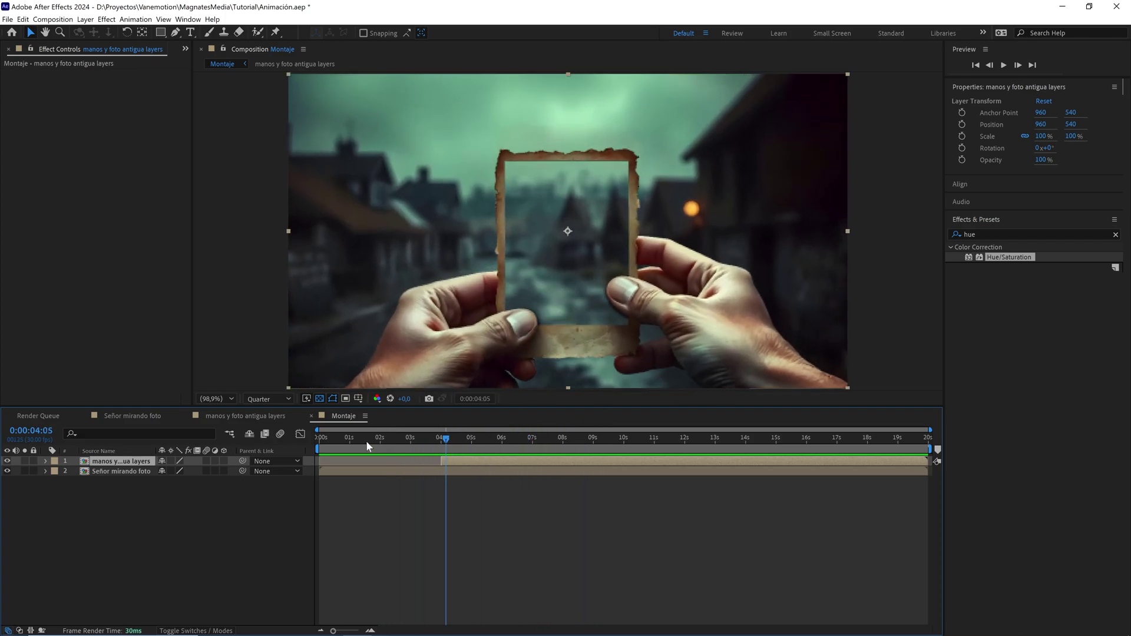
# Duplicate Null 4 in the manos y foto antigua layers composition and replace the copy's Position keyframes with a single one at 8 seconds
pyautogui.doubleClick(471, 462)
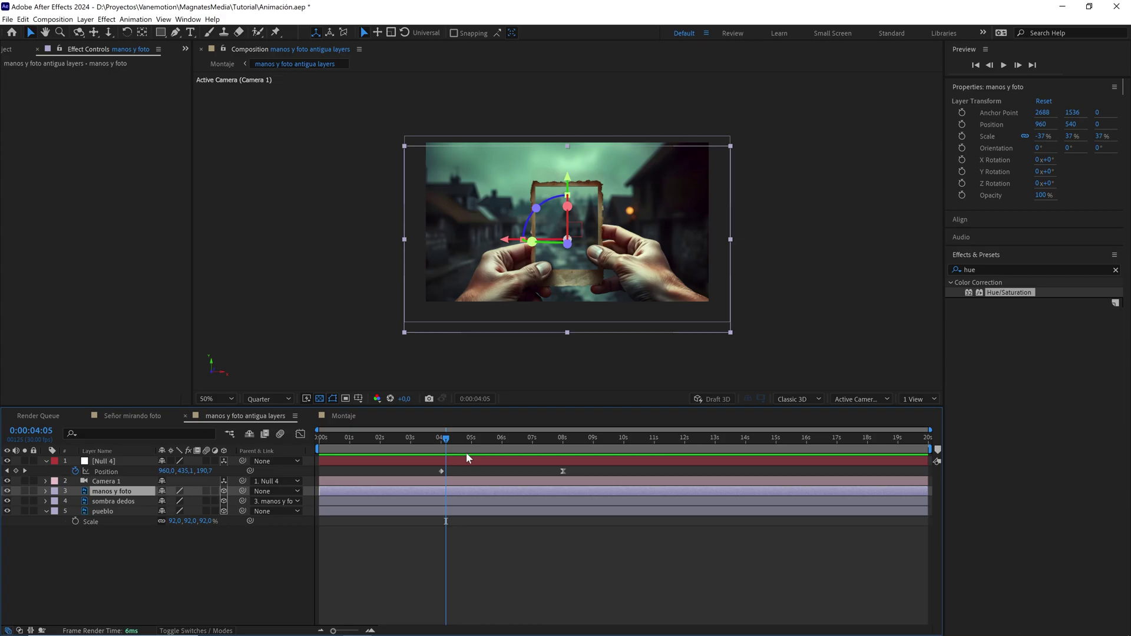
pyautogui.moveTo(466, 452); pyautogui.dragTo(568, 451)
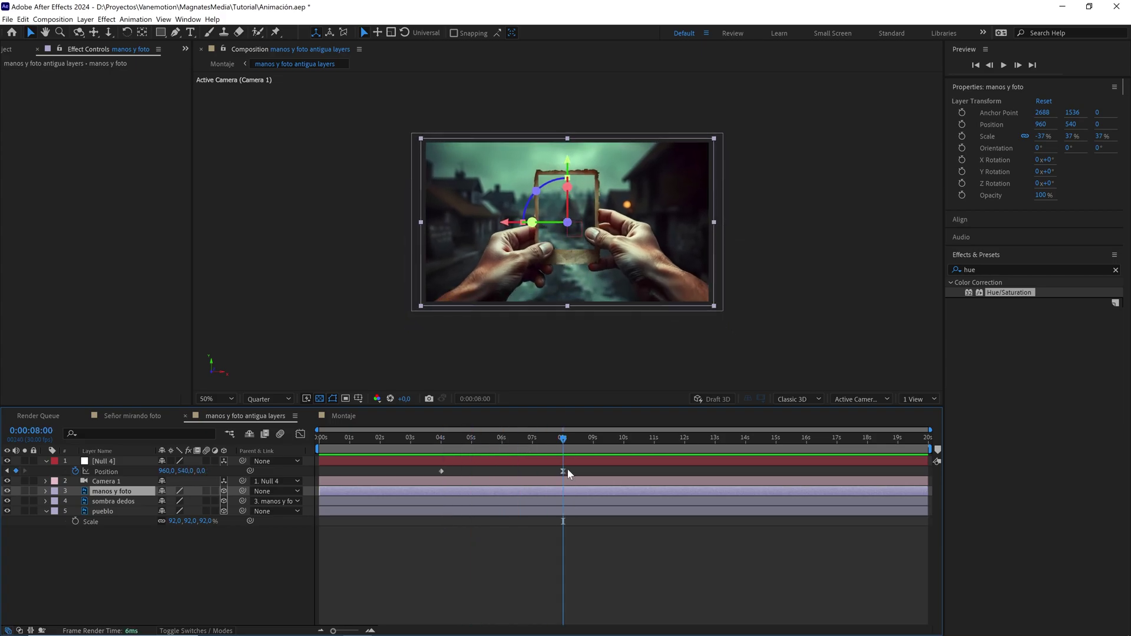
pyautogui.click(563, 468)
pyautogui.click(536, 462)
pyautogui.hotkey('ctrl', 'd')
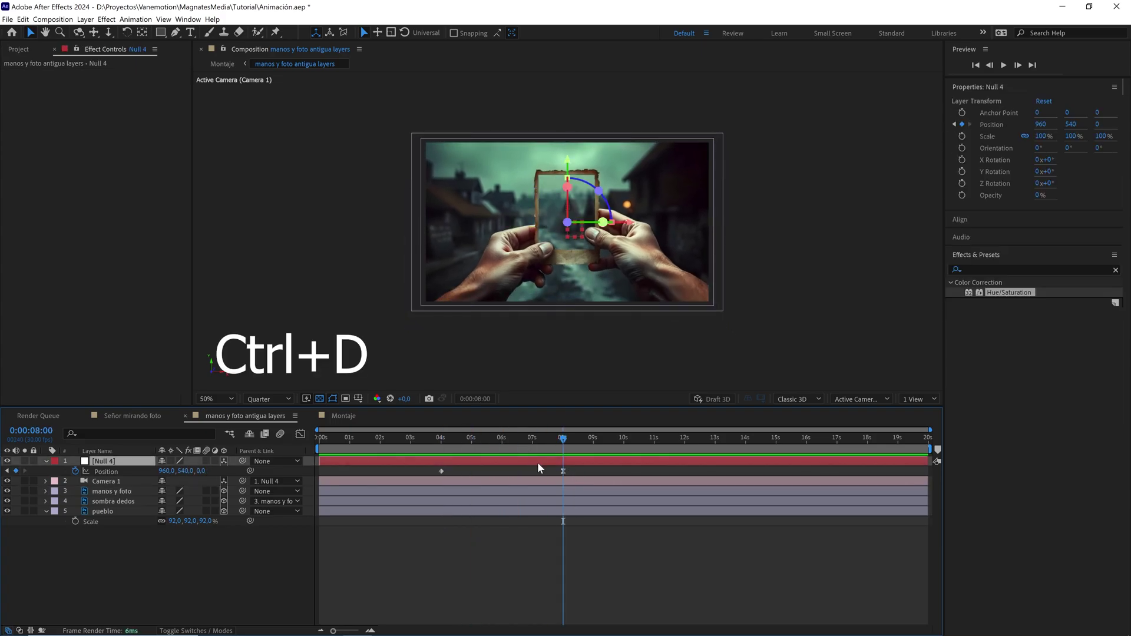
pyautogui.press('u')
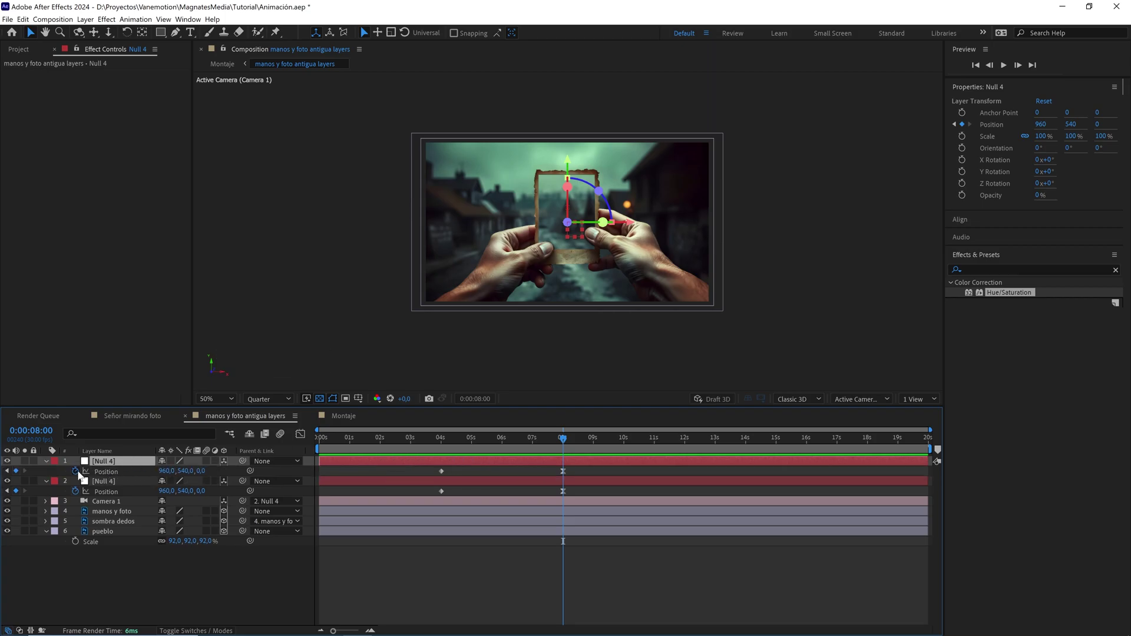
pyautogui.click(76, 472)
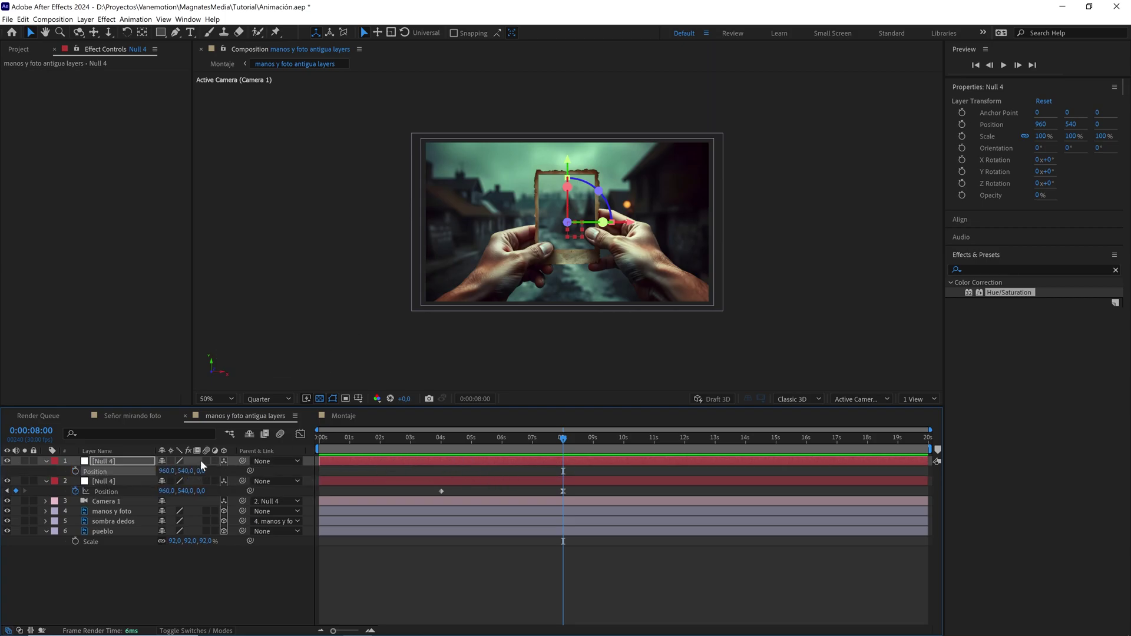
pyautogui.click(75, 471)
# Go to 11 seconds and parent the original Null 4 to its duplicate
pyautogui.moveTo(564, 441); pyautogui.dragTo(653, 451)
pyautogui.click(112, 479)
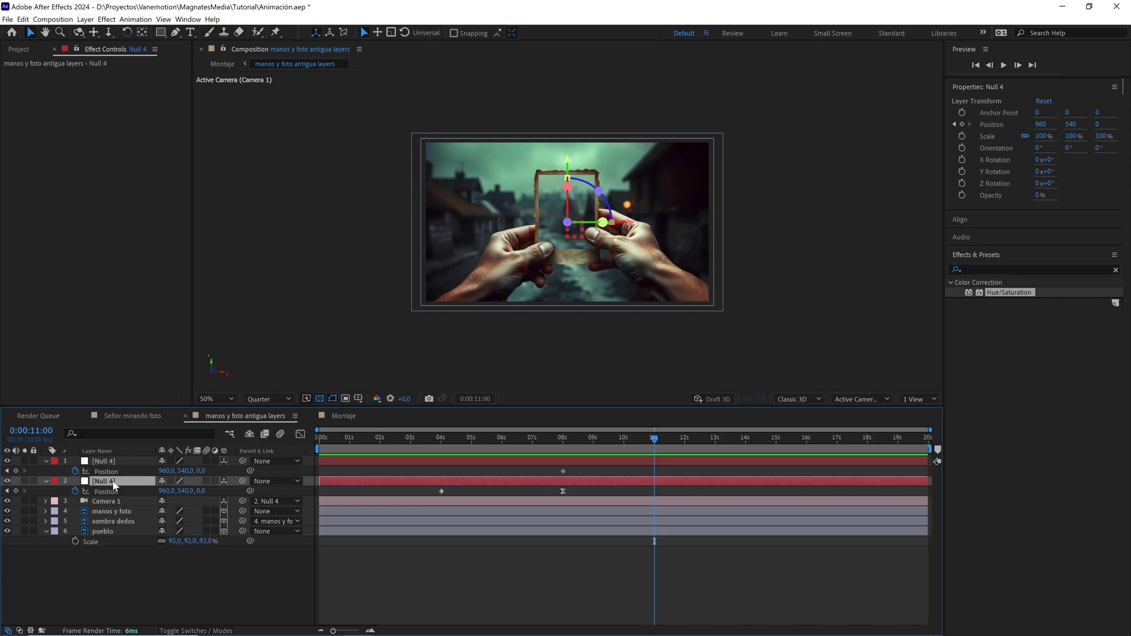
pyautogui.moveTo(242, 481); pyautogui.dragTo(106, 462)
pyautogui.press('/')
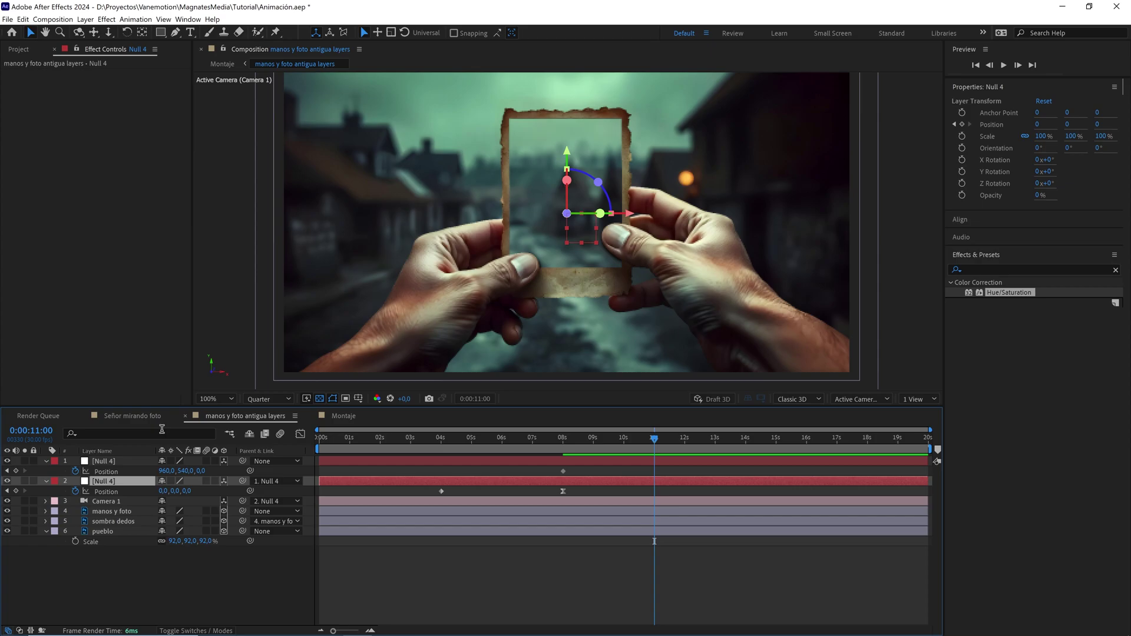
# Keyframe the duplicate null's Position at 11 seconds with Y 477 and Z 1400 to push the camera through the photo frame
pyautogui.click(136, 462)
pyautogui.press(',')
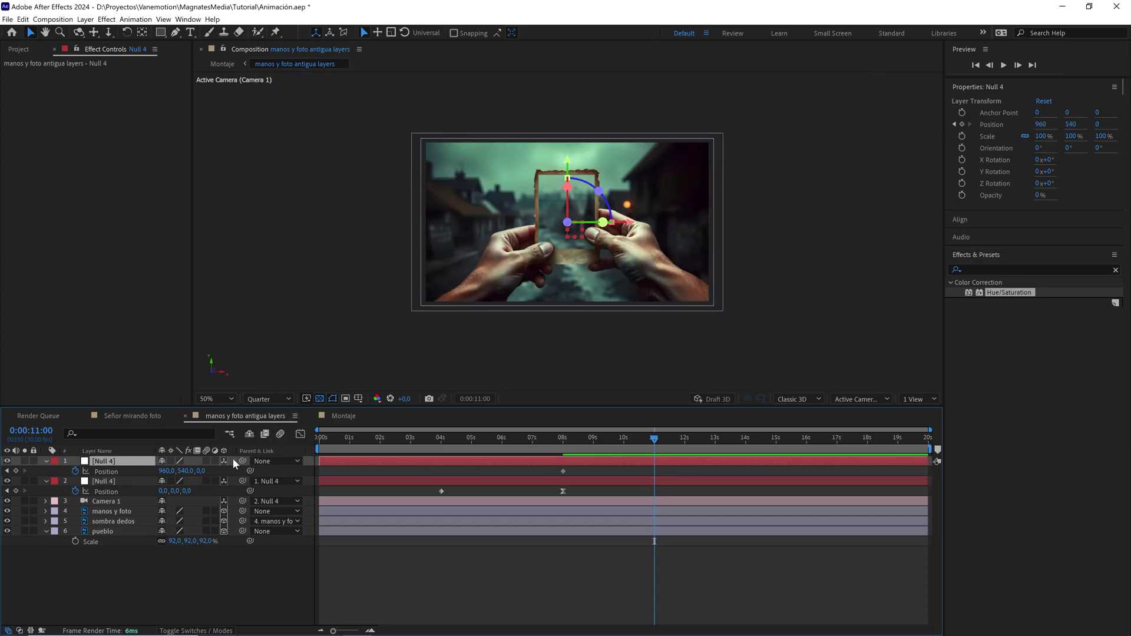
pyautogui.moveTo(201, 471); pyautogui.dragTo(216, 471)
pyautogui.moveTo(231, 468); pyautogui.dragTo(239, 469)
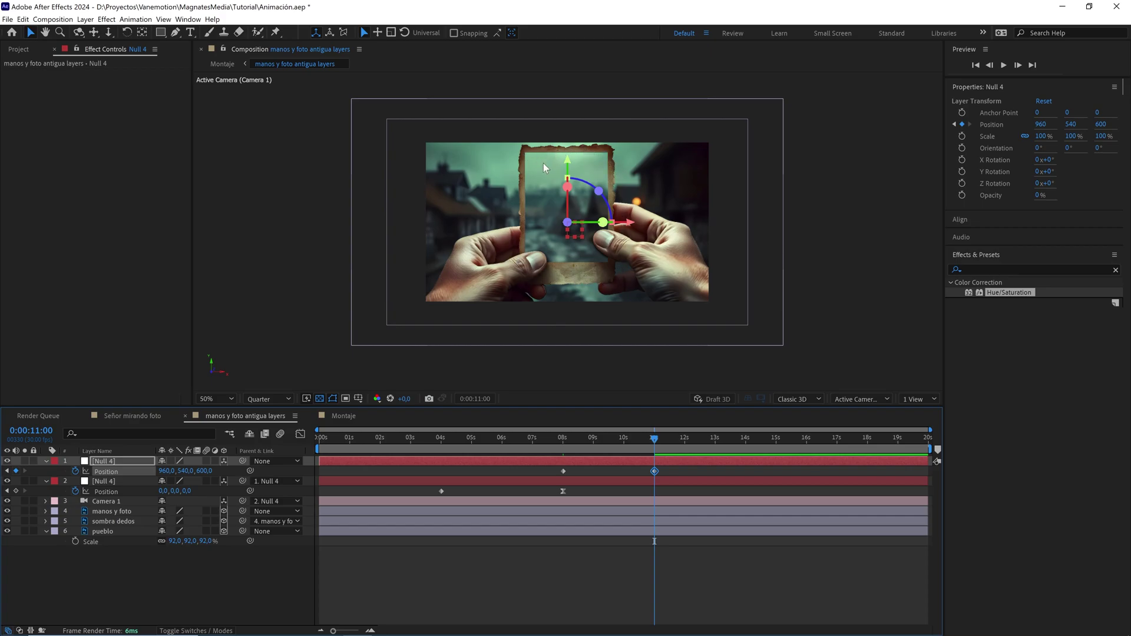
pyautogui.moveTo(205, 472); pyautogui.dragTo(132, 489)
pyautogui.moveTo(216, 472); pyautogui.dragTo(235, 471)
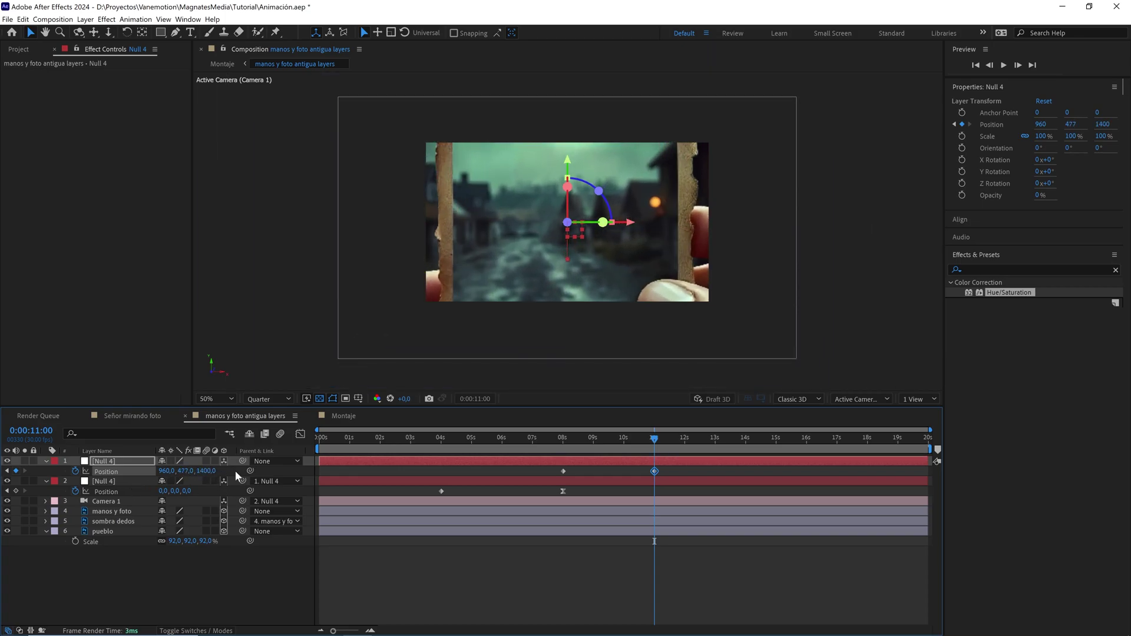
# Change the duplicate null's Position at 11 seconds to Y 400 and Z 3200
pyautogui.click(186, 472)
pyautogui.write('4')
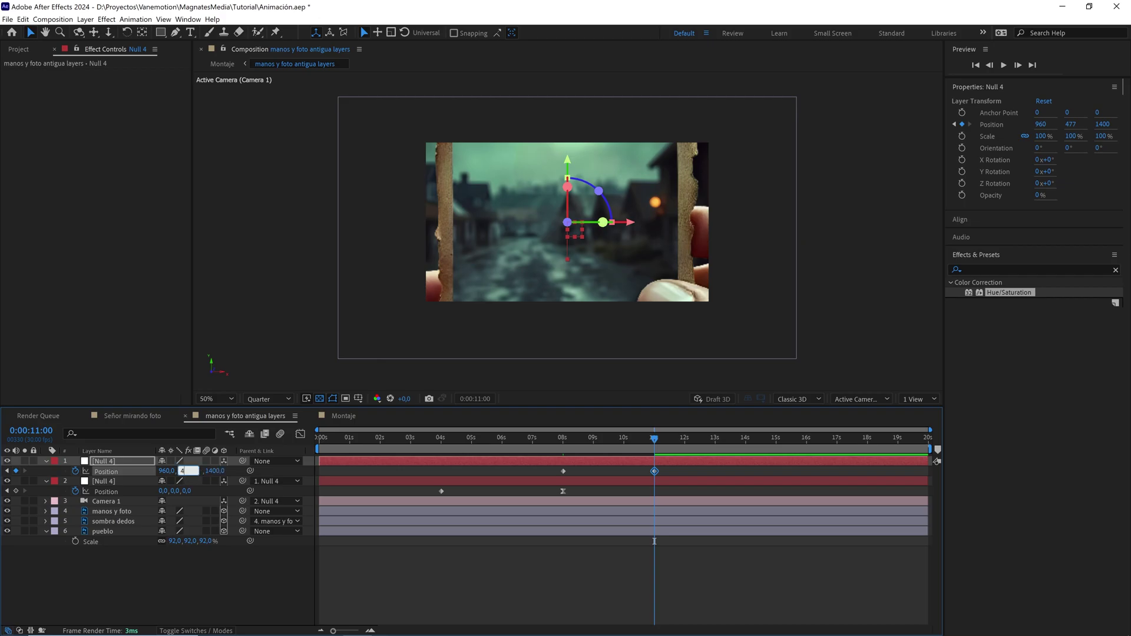
pyautogui.write('00')
pyautogui.press('Return')
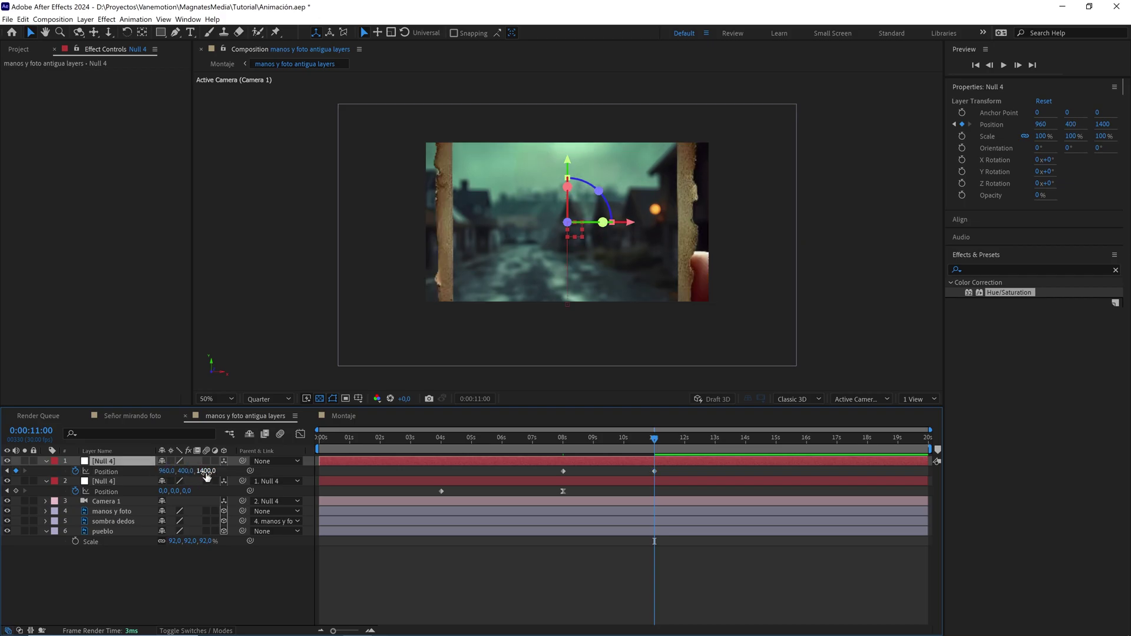
pyautogui.moveTo(212, 471); pyautogui.dragTo(231, 471)
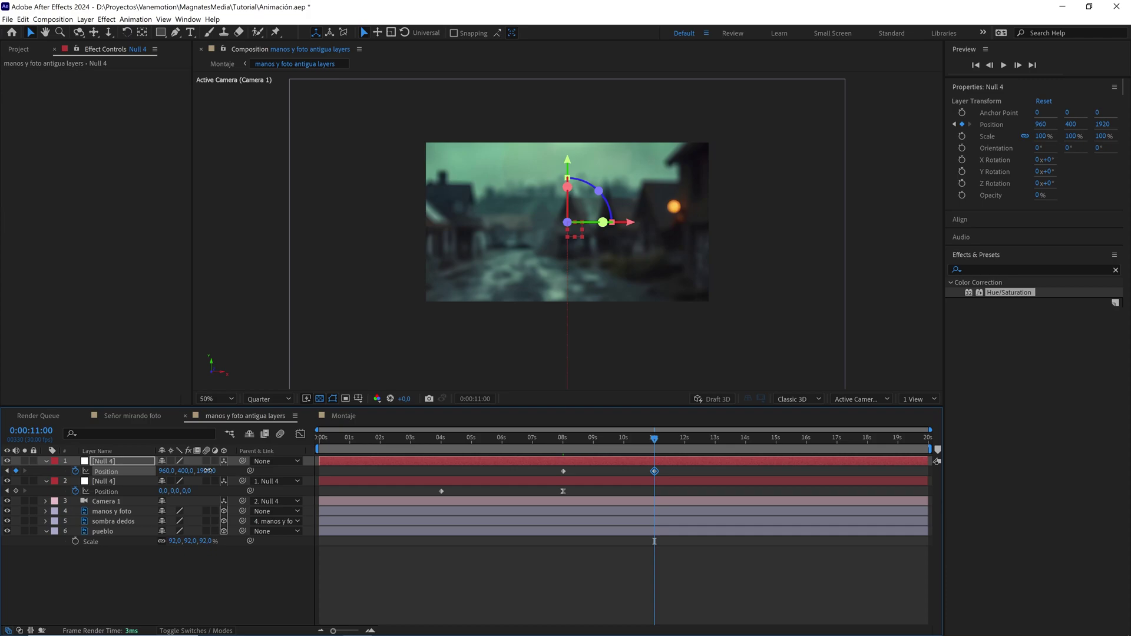
pyautogui.click(207, 472)
pyautogui.write('3')
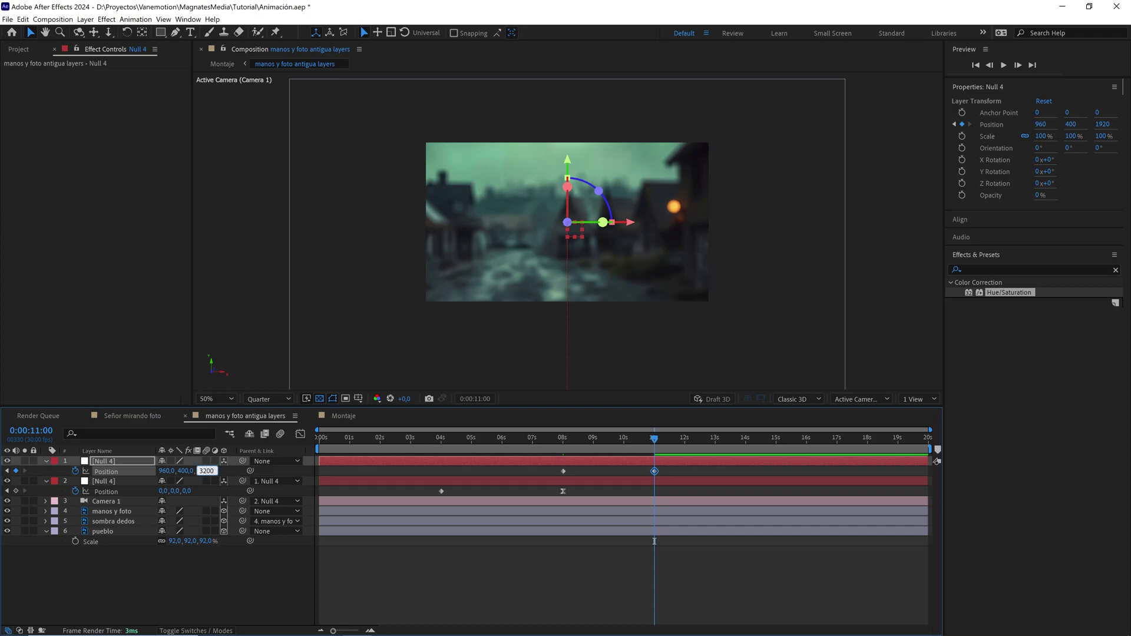
pyautogui.write('200')
pyautogui.click(635, 467)
# Review the camera push from 11 seconds back to 8 seconds, and set the composition preview to Full resolution
pyautogui.click(649, 439)
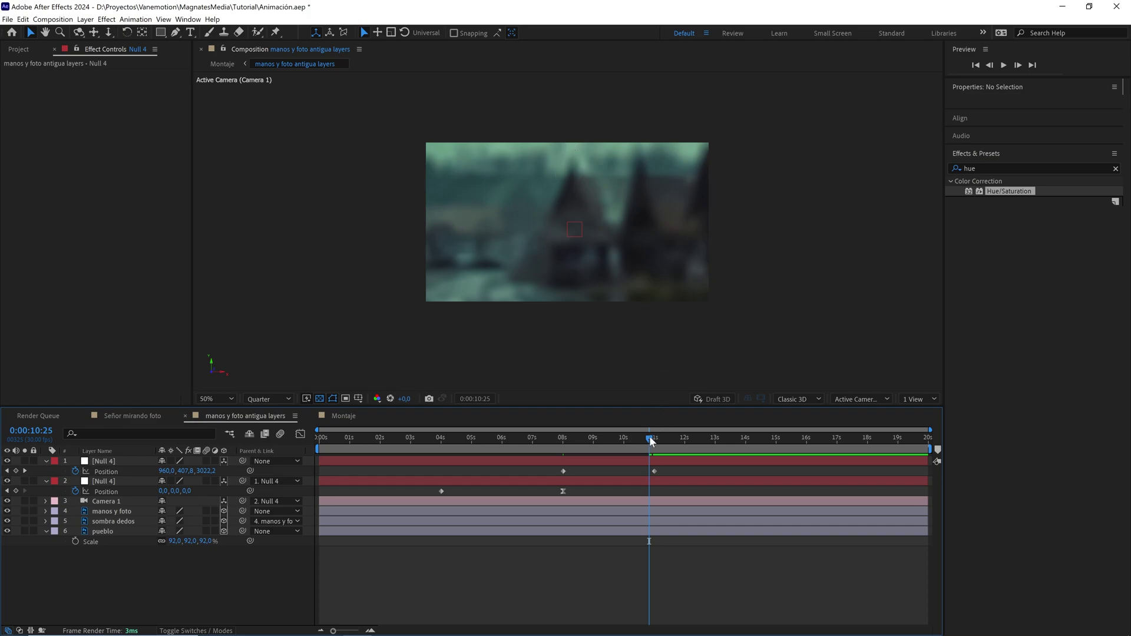
pyautogui.moveTo(649, 438); pyautogui.dragTo(652, 439)
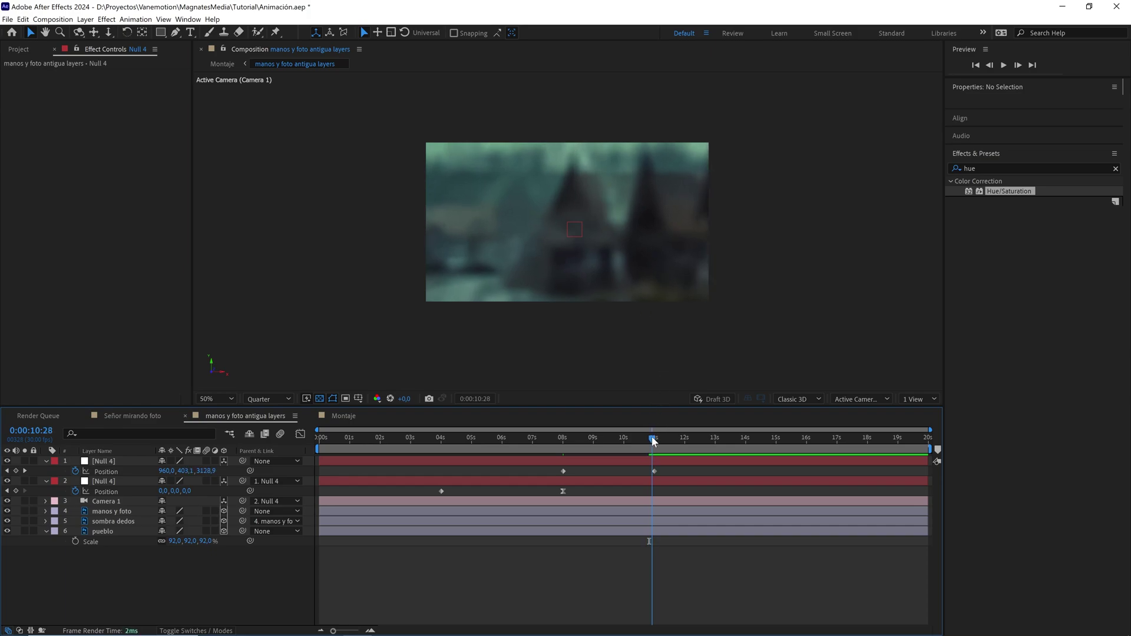
pyautogui.click(170, 530)
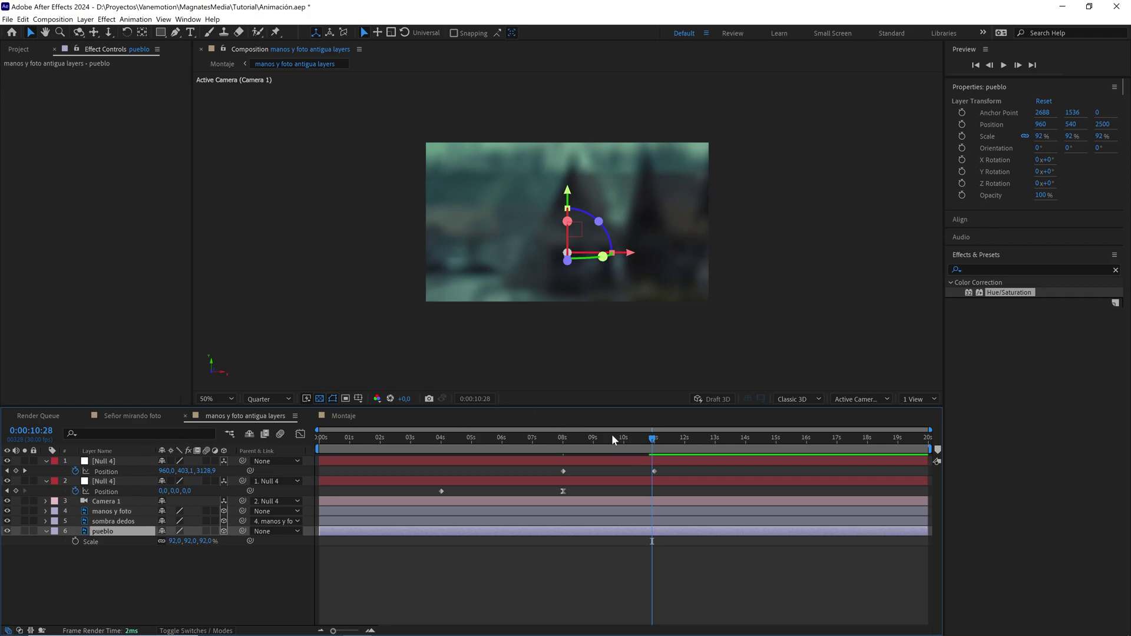
pyautogui.click(631, 439)
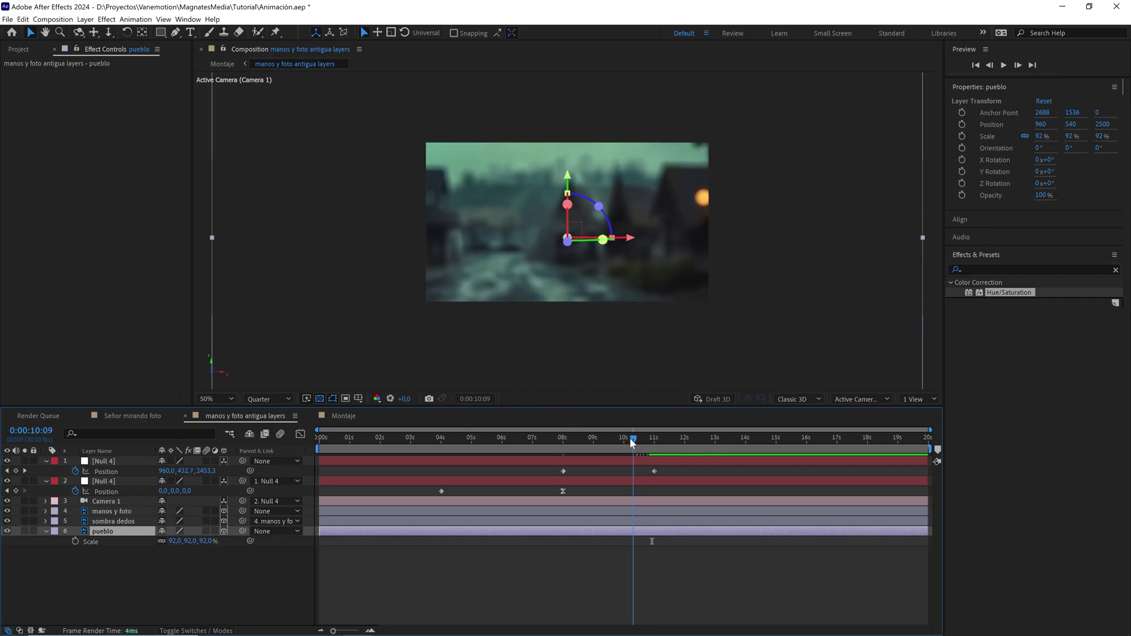
pyautogui.moveTo(630, 439); pyautogui.dragTo(564, 444)
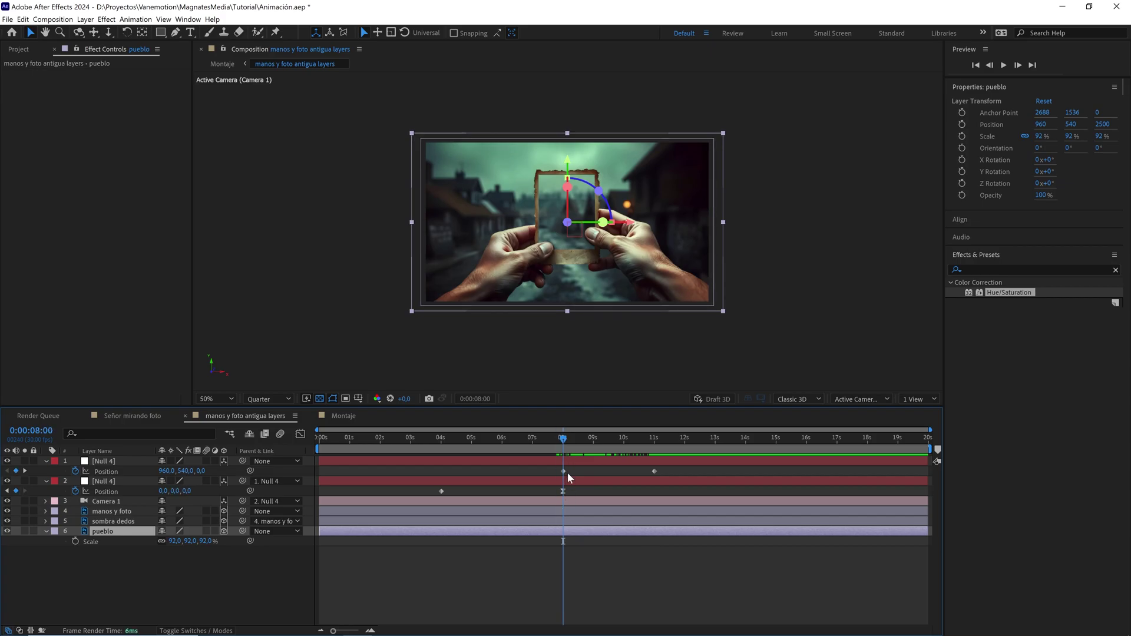
pyautogui.click(185, 568)
pyautogui.press('.')
pyautogui.press('.')
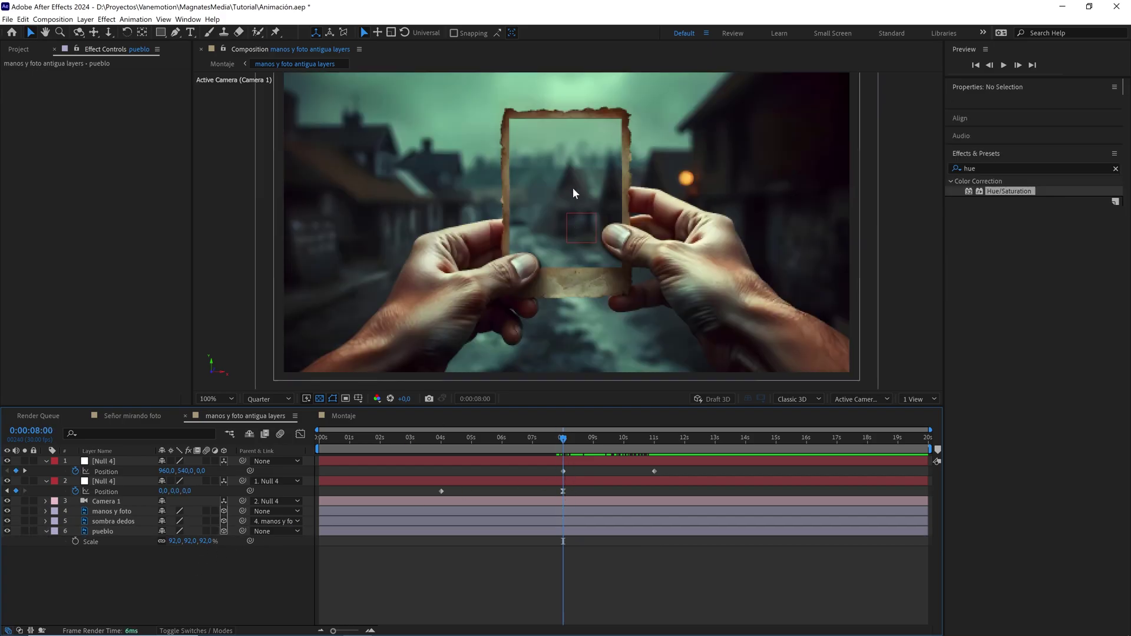
pyautogui.click(284, 400)
pyautogui.click(277, 419)
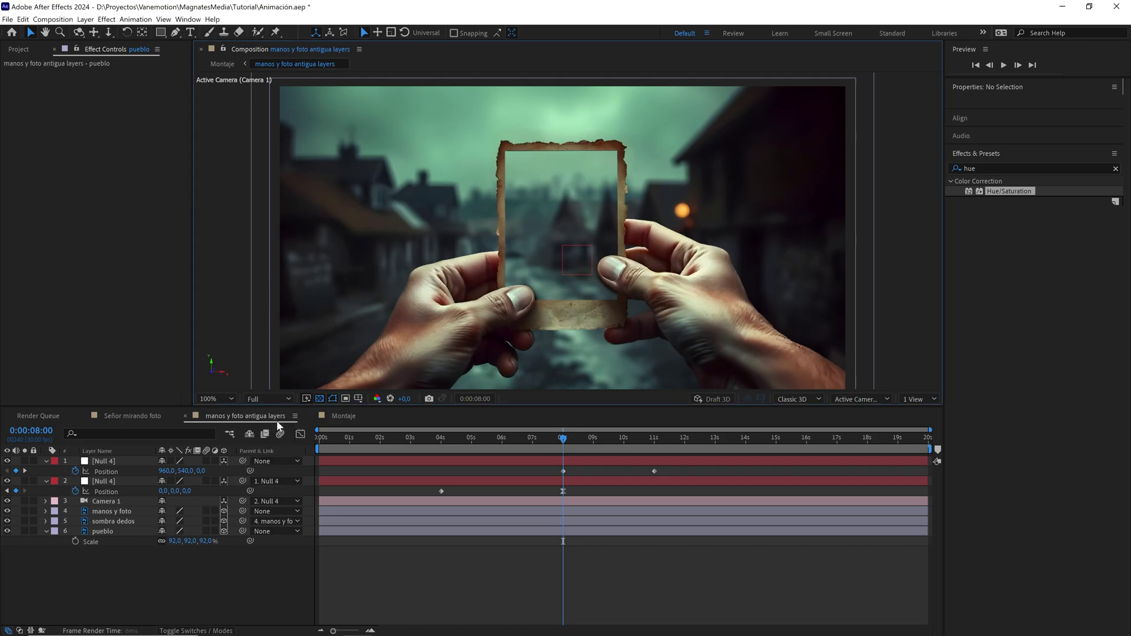
# Draw a red (FF0000) rectangle shape of about 216 by 252 px over the upper-left part of the old photo at 8 seconds
pyautogui.click(160, 31)
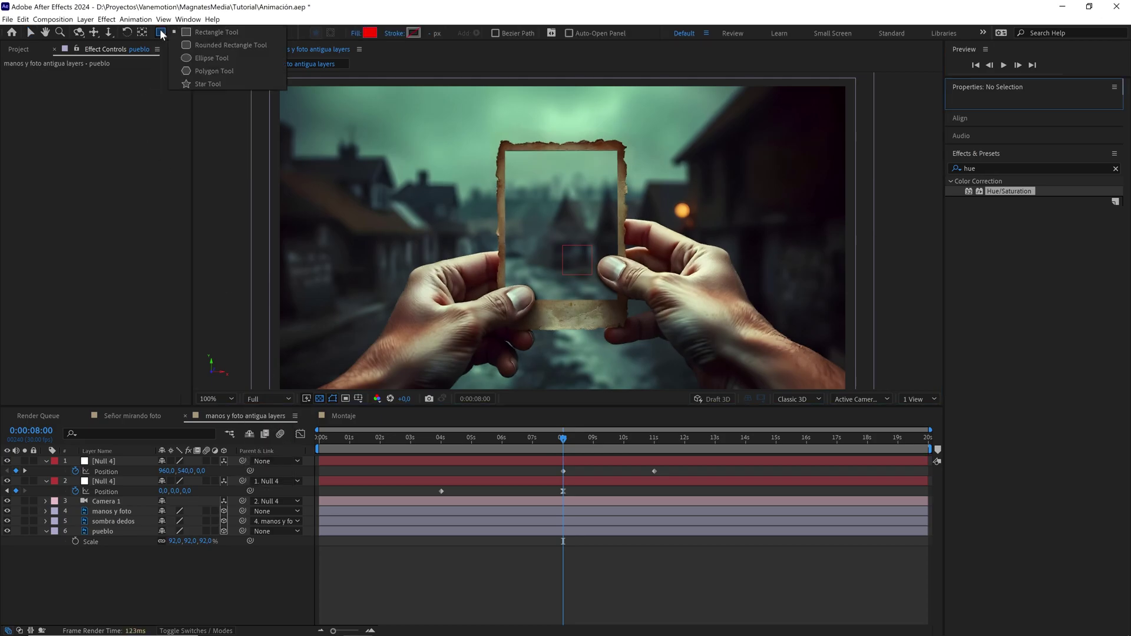
pyautogui.click(194, 35)
pyautogui.click(370, 33)
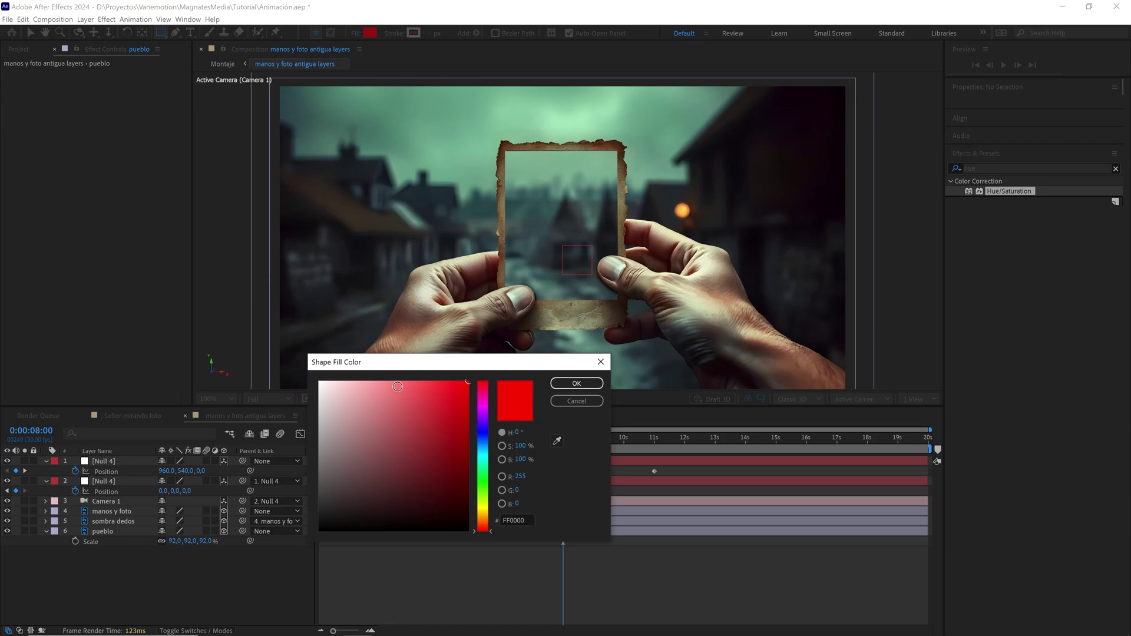
pyautogui.click(569, 382)
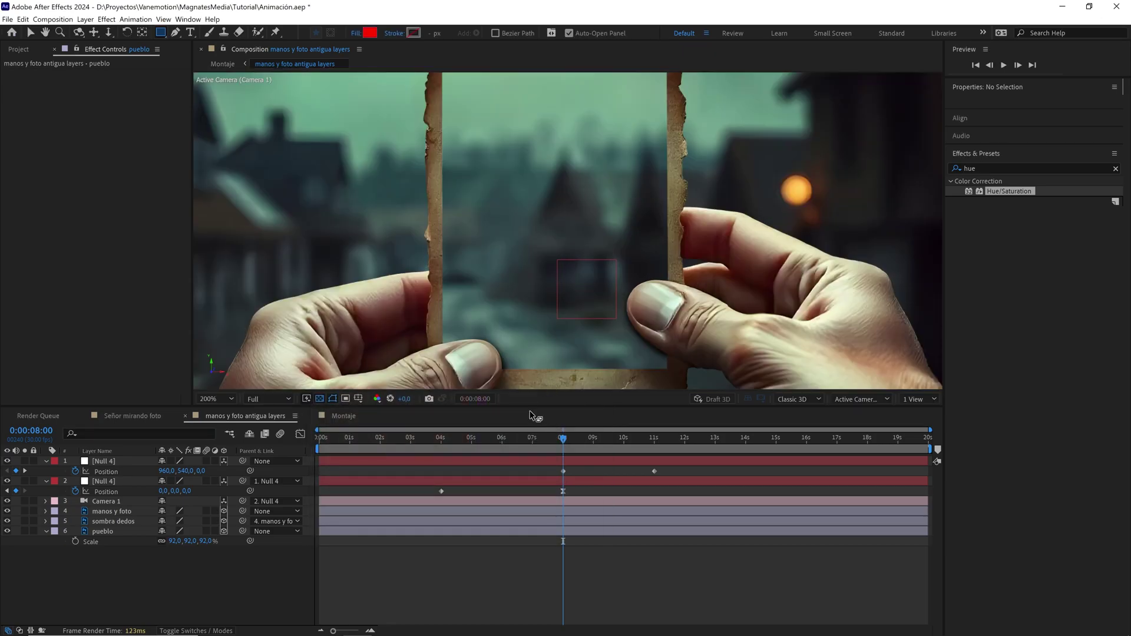
pyautogui.moveTo(534, 408); pyautogui.dragTo(531, 489)
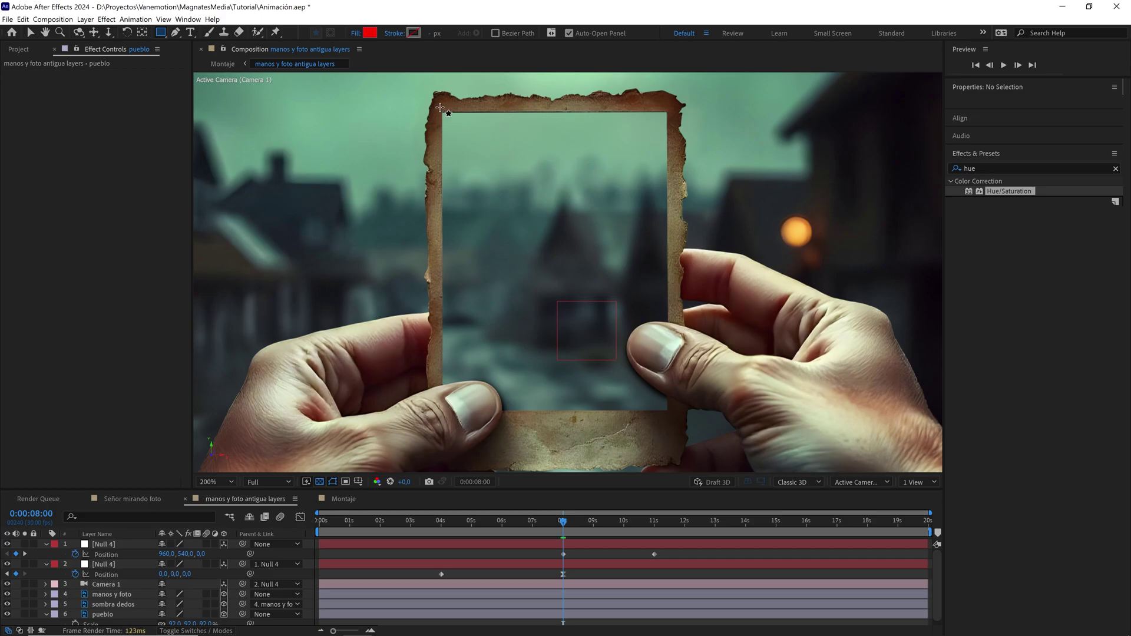
pyautogui.moveTo(414, 101); pyautogui.dragTo(531, 240)
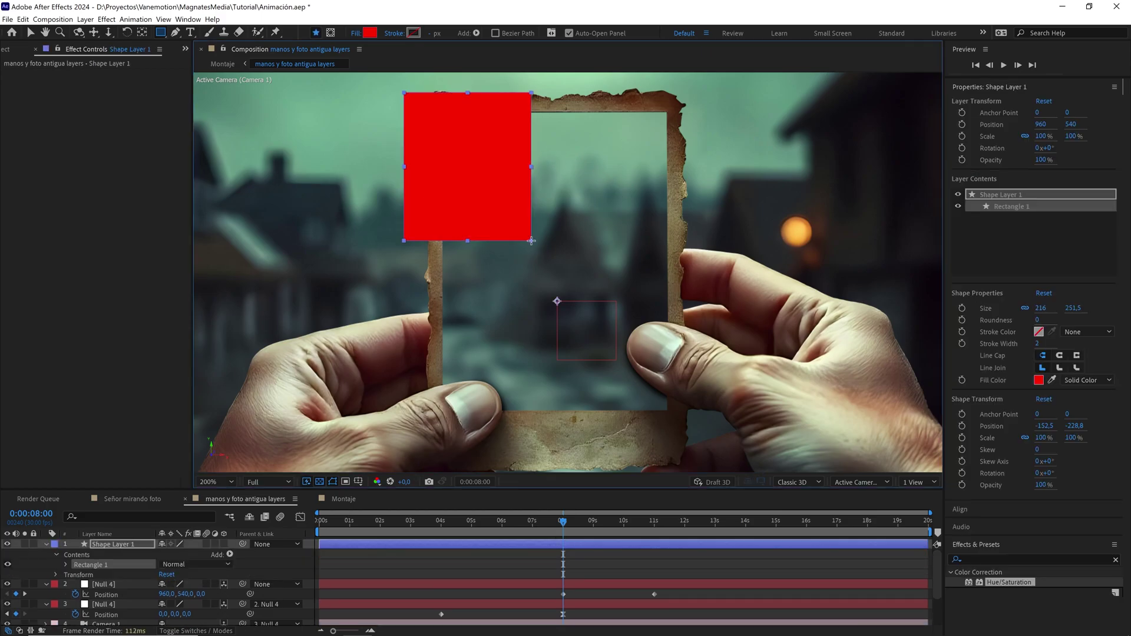
# Undo the small rectangle and draw a red one of about 399 by 559 px covering the old photo's entire inner opening
pyautogui.hotkey('ctrl', 'z')
pyautogui.moveTo(437, 106); pyautogui.dragTo(672, 434)
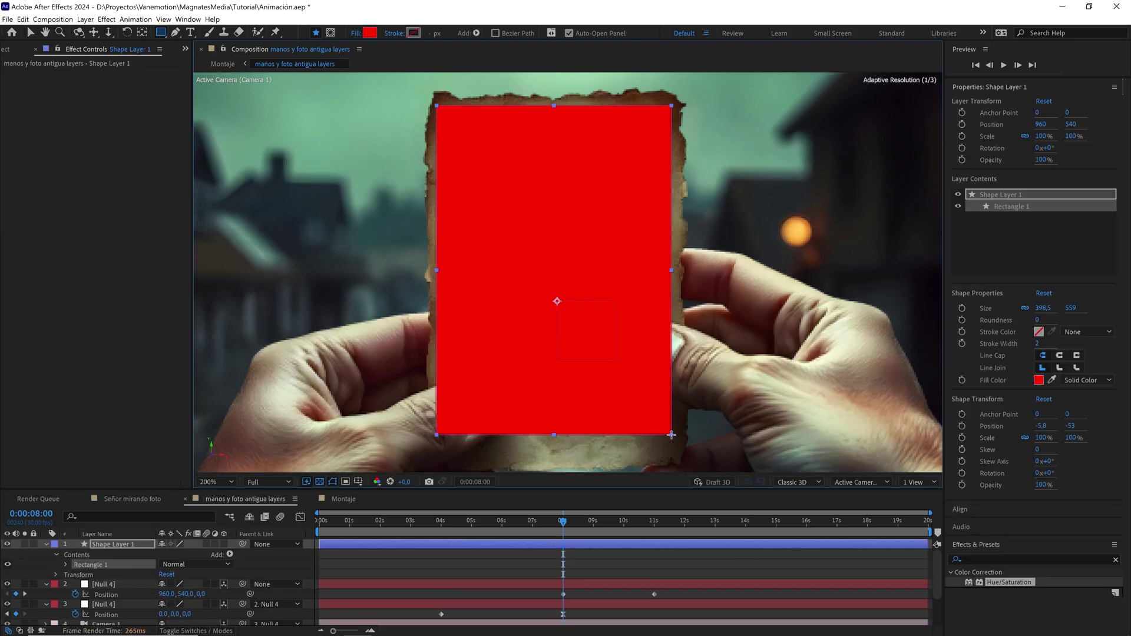
pyautogui.scroll(-1, 660, 364)
pyautogui.moveTo(611, 358); pyautogui.dragTo(606, 298)
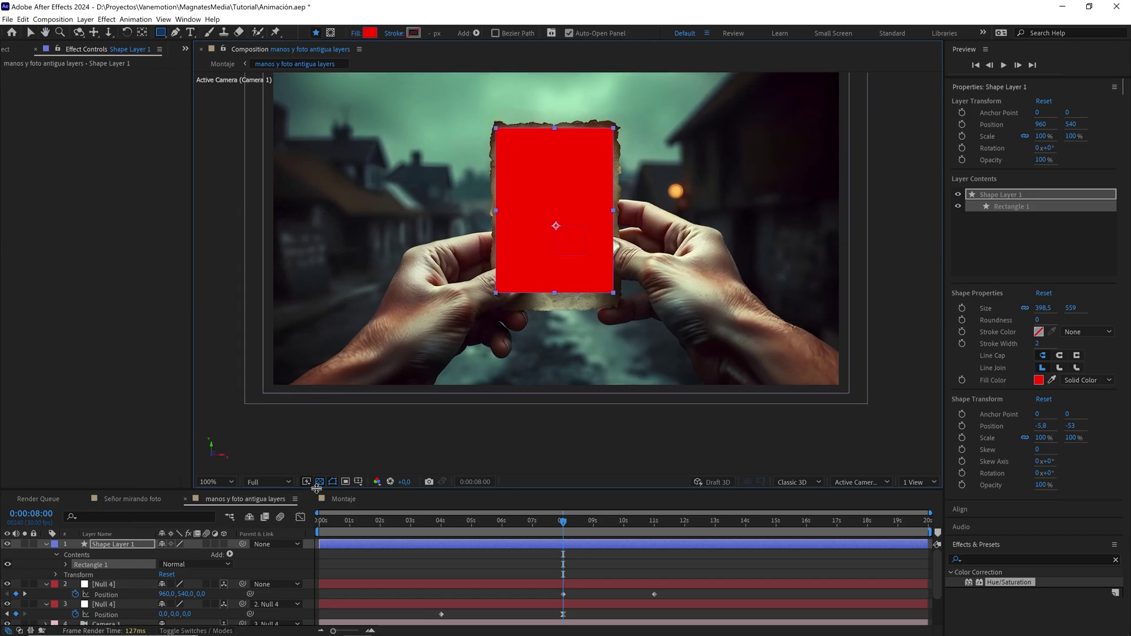
# Rename the rectangle's shape layer as matte and give it a yellow label colour
pyautogui.moveTo(312, 491); pyautogui.dragTo(309, 395)
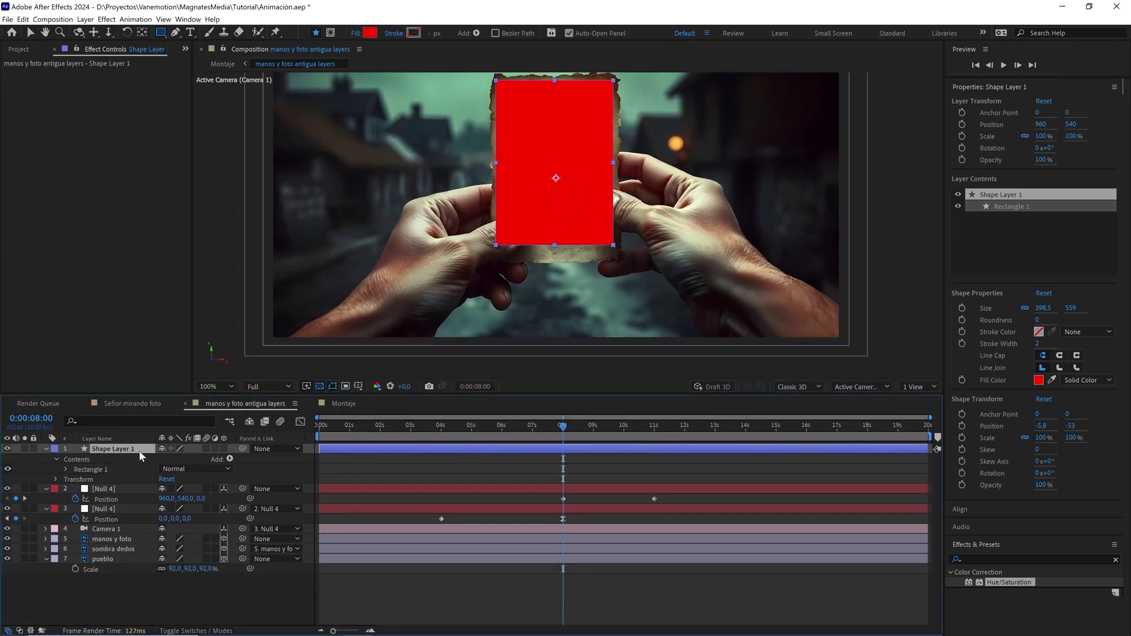
pyautogui.press('Return')
pyautogui.write('matte')
pyautogui.click(56, 448)
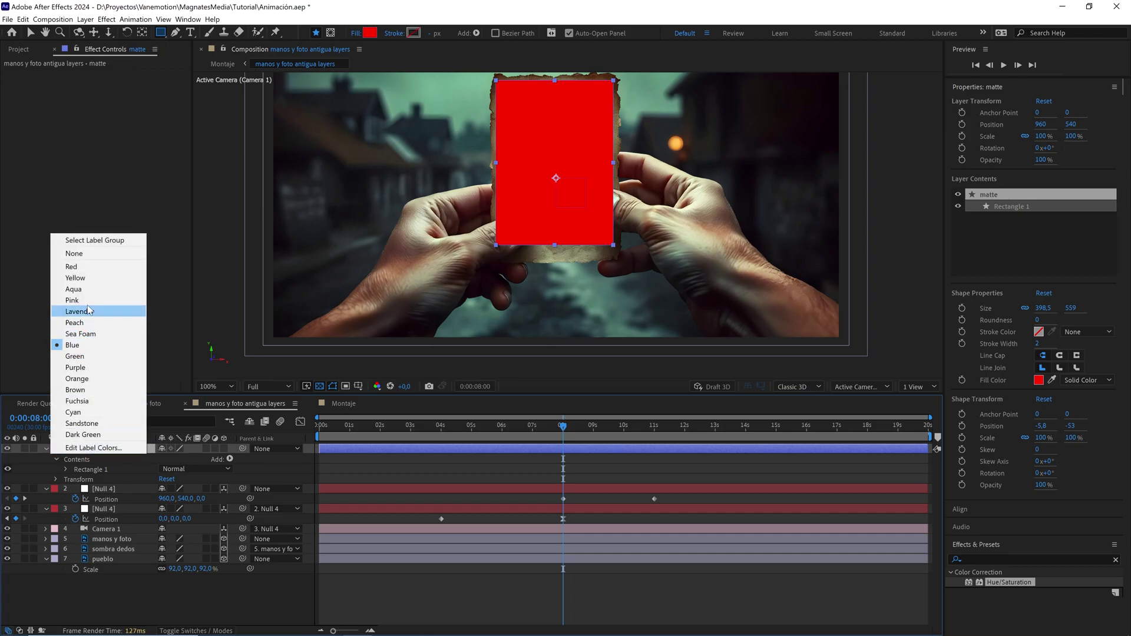
pyautogui.click(77, 277)
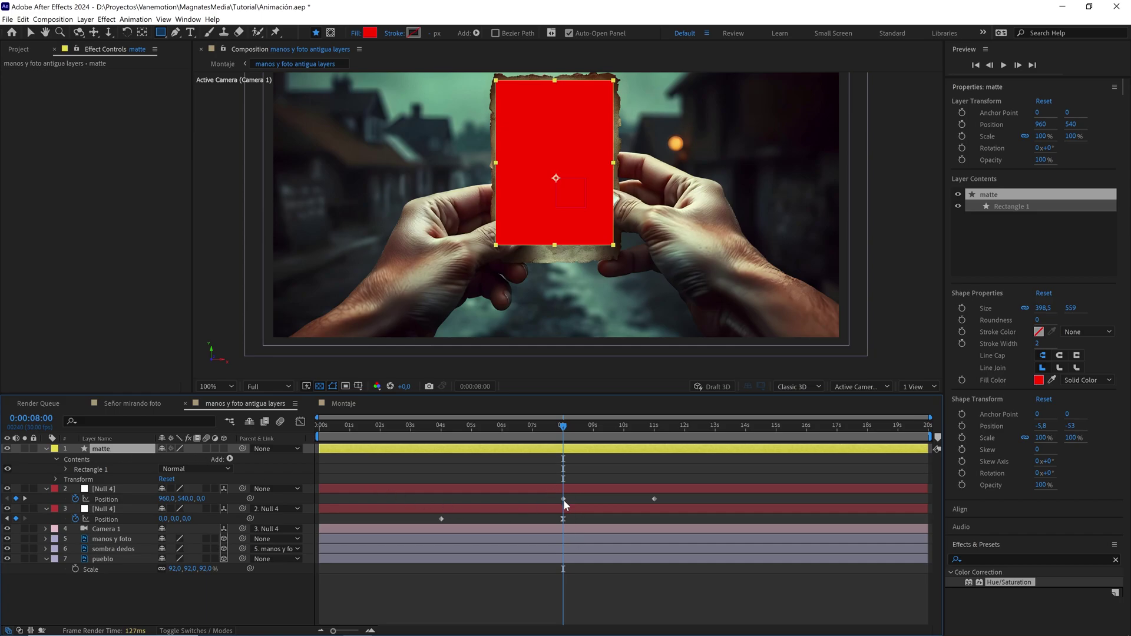
# Make the matte layer 3D and place it directly above the pueblo layer, with its properties collapsed
pyautogui.click(224, 448)
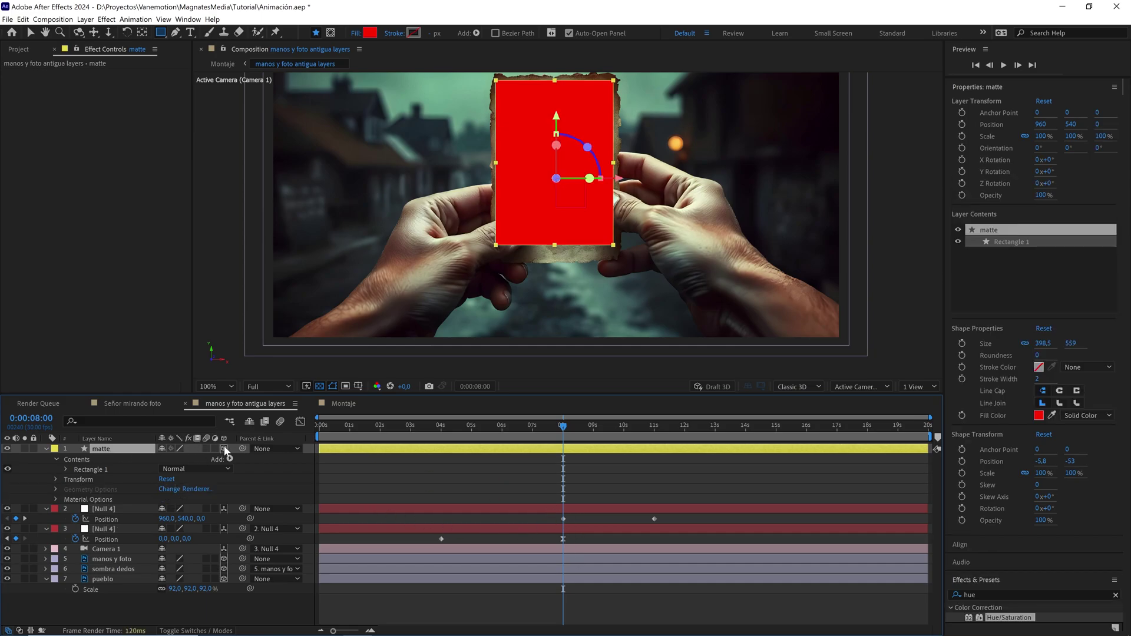
pyautogui.moveTo(108, 452); pyautogui.dragTo(106, 575)
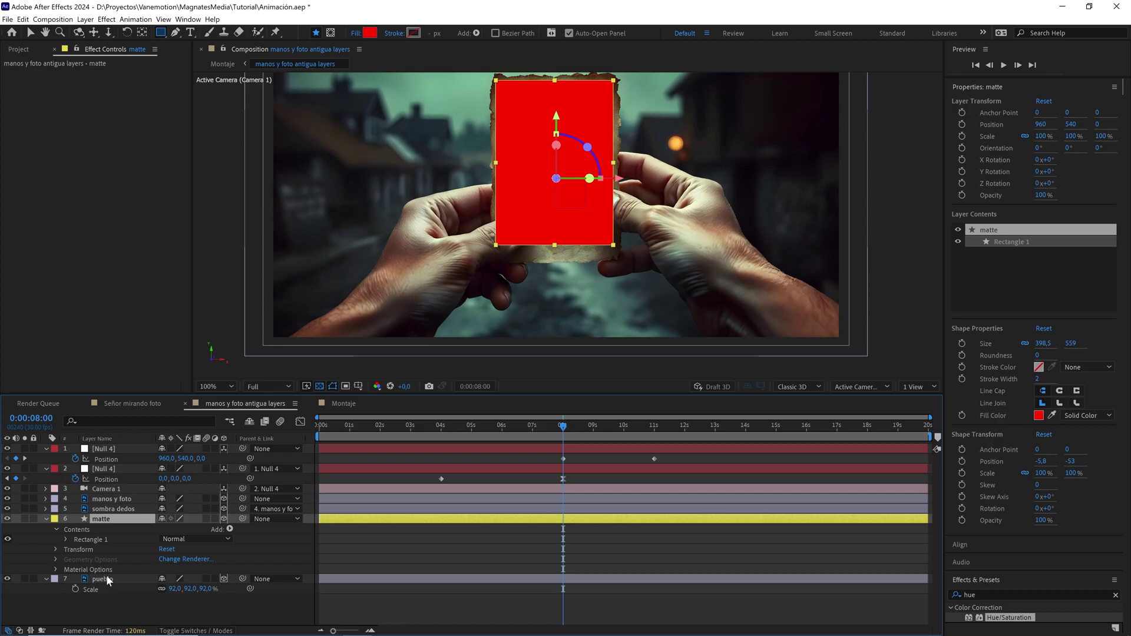
pyautogui.click(46, 519)
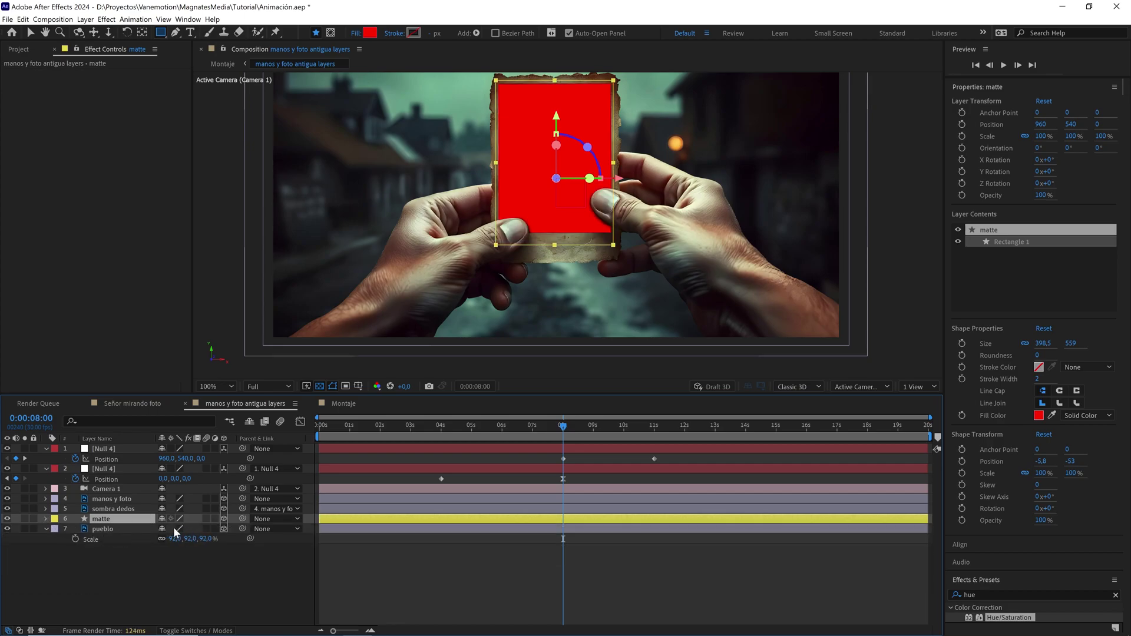
# Set the matte layer as the pueblo layer's track matte and invert it to cut out the photo opening
pyautogui.press('F4')
pyautogui.click(113, 530)
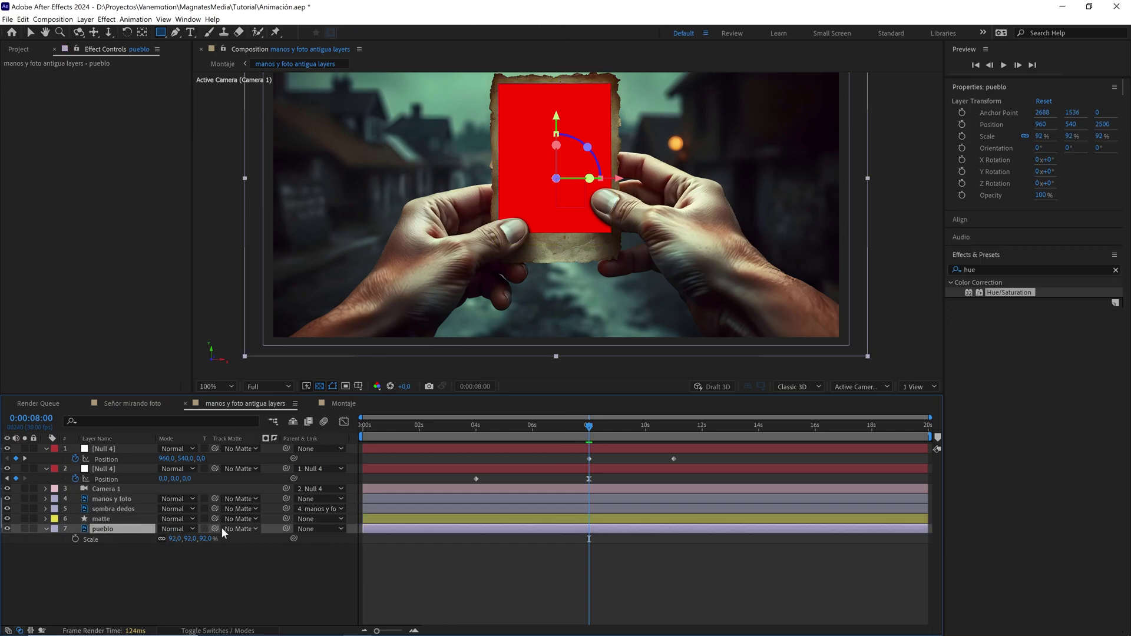
pyautogui.moveTo(216, 528); pyautogui.dragTo(108, 524)
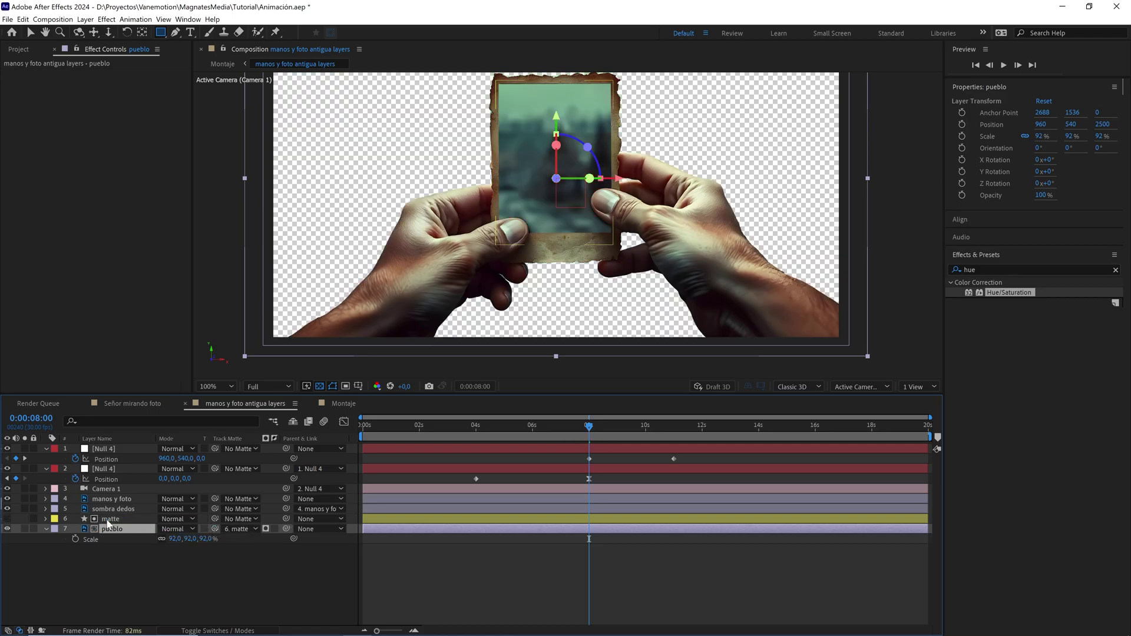
pyautogui.click(274, 529)
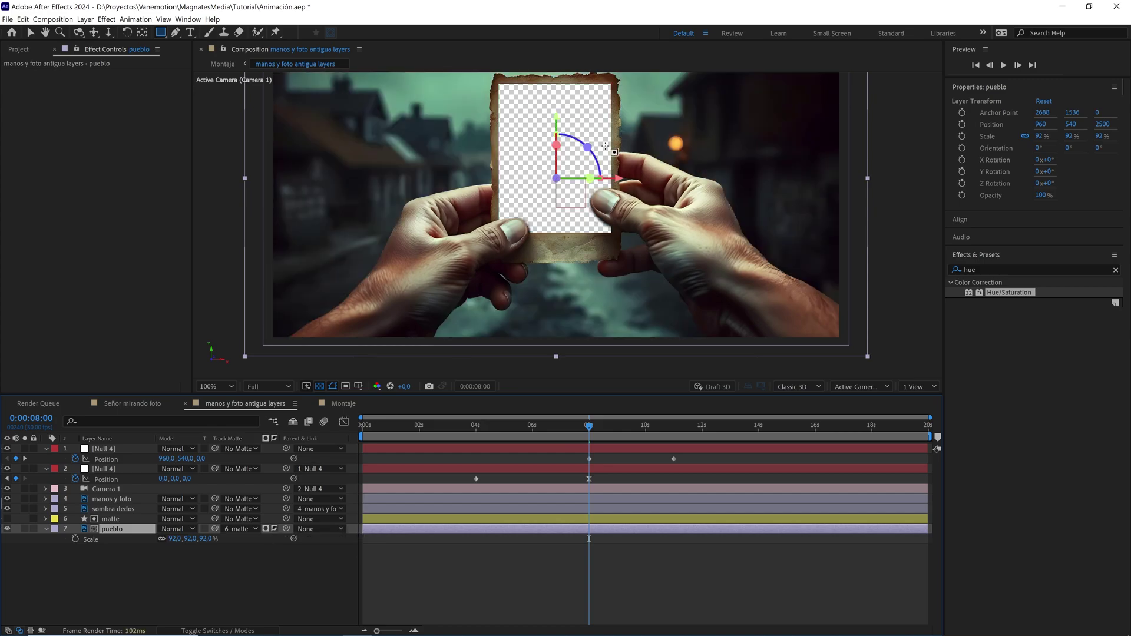
# Review the camera push through the photo opening from 8 seconds to 0:00:09:24
pyautogui.moveTo(589, 426); pyautogui.dragTo(608, 428)
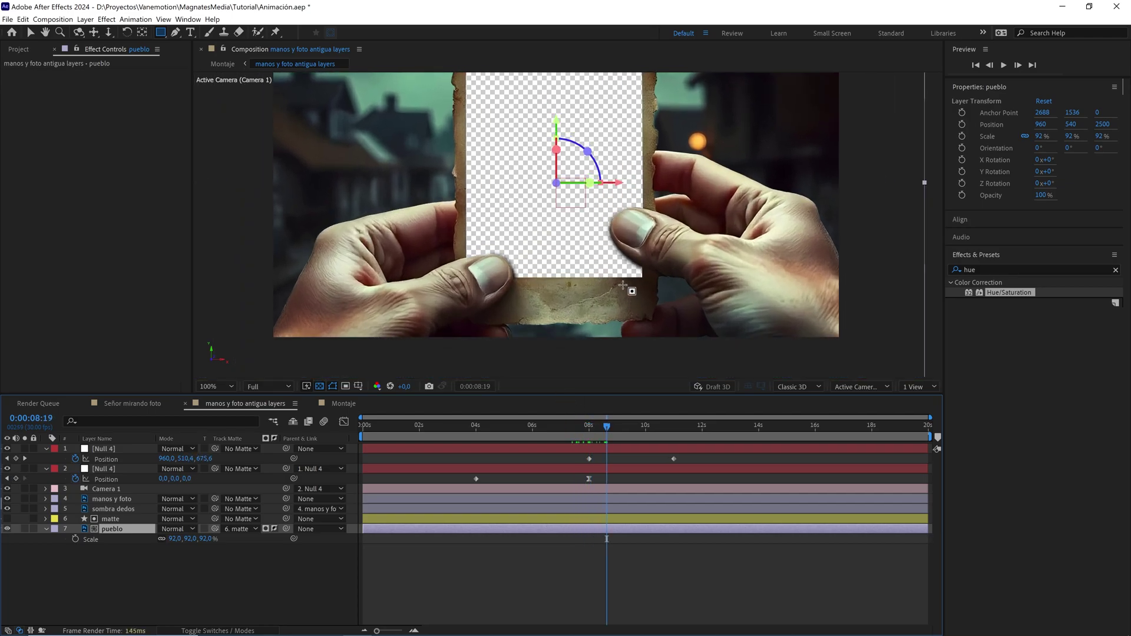
pyautogui.scroll(-1, 628, 289)
pyautogui.moveTo(622, 253); pyautogui.dragTo(621, 271)
pyautogui.moveTo(610, 425); pyautogui.dragTo(642, 432)
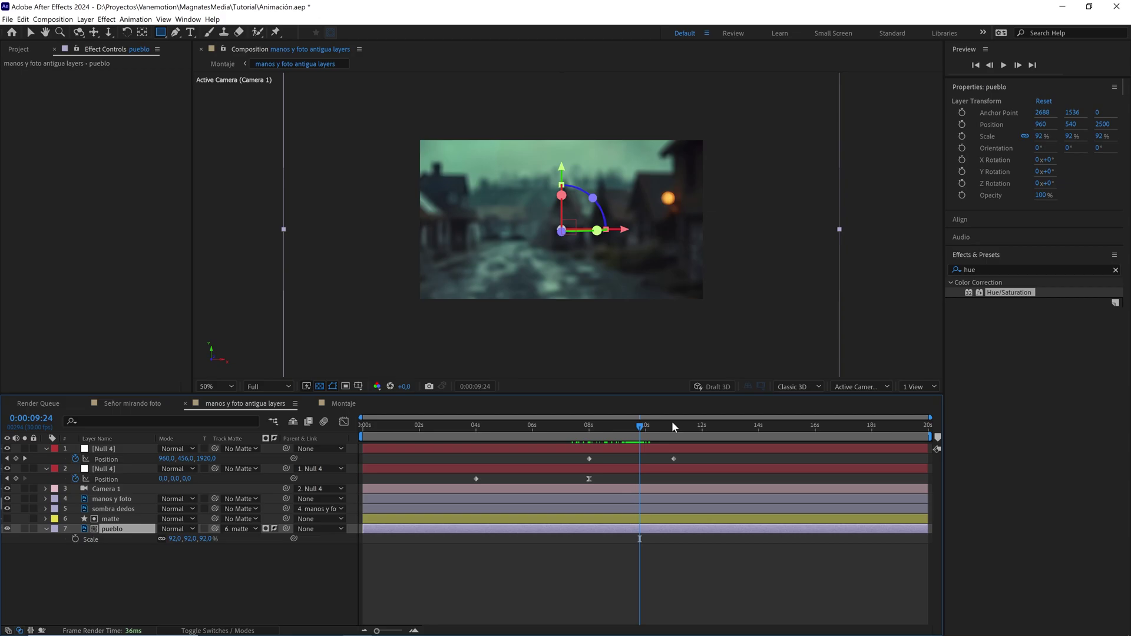
# Show two views and examine in the Left view where the camera stands relative to the hands, photo and pueblo layers around 0:00:09:21
pyautogui.click(912, 386)
pyautogui.click(919, 412)
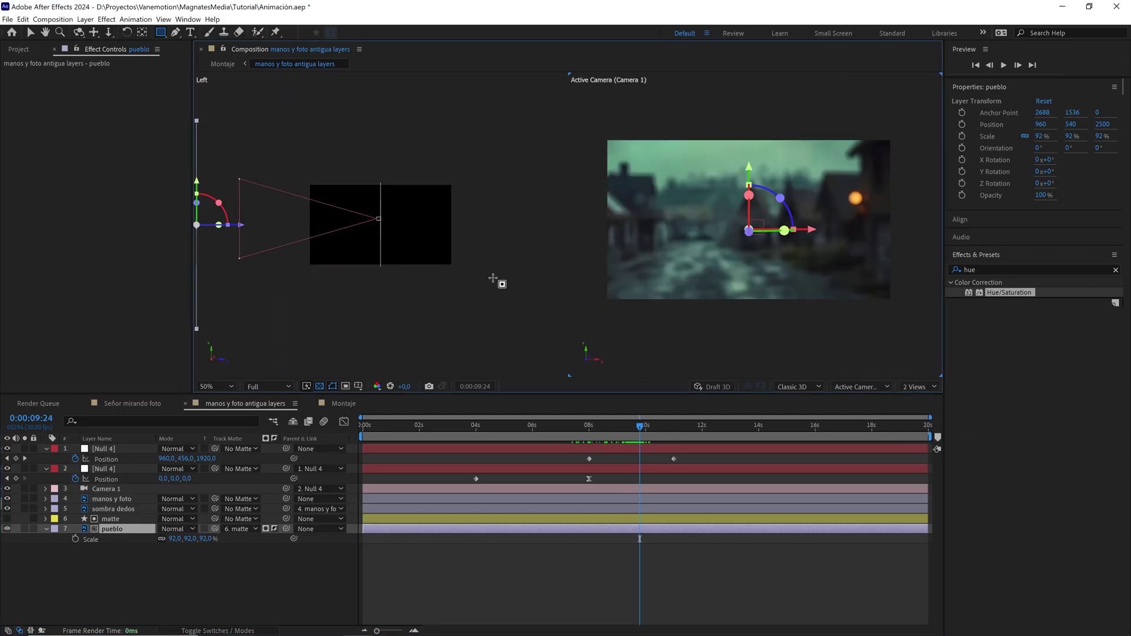
pyautogui.moveTo(402, 247); pyautogui.dragTo(428, 256)
pyautogui.press('v')
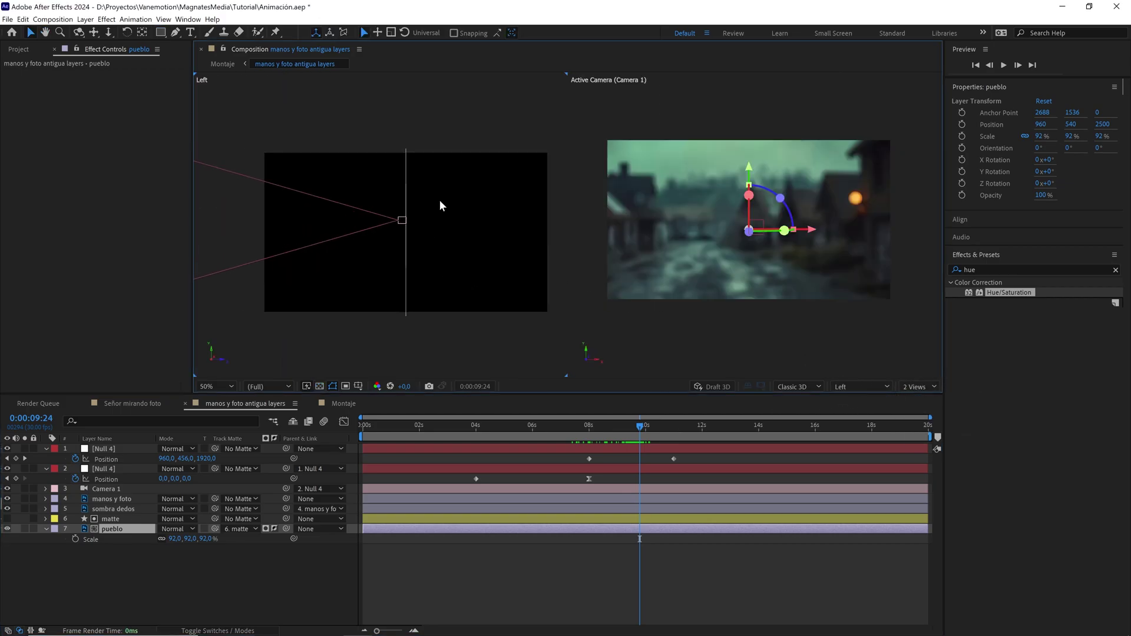
pyautogui.moveTo(449, 162); pyautogui.dragTo(383, 192)
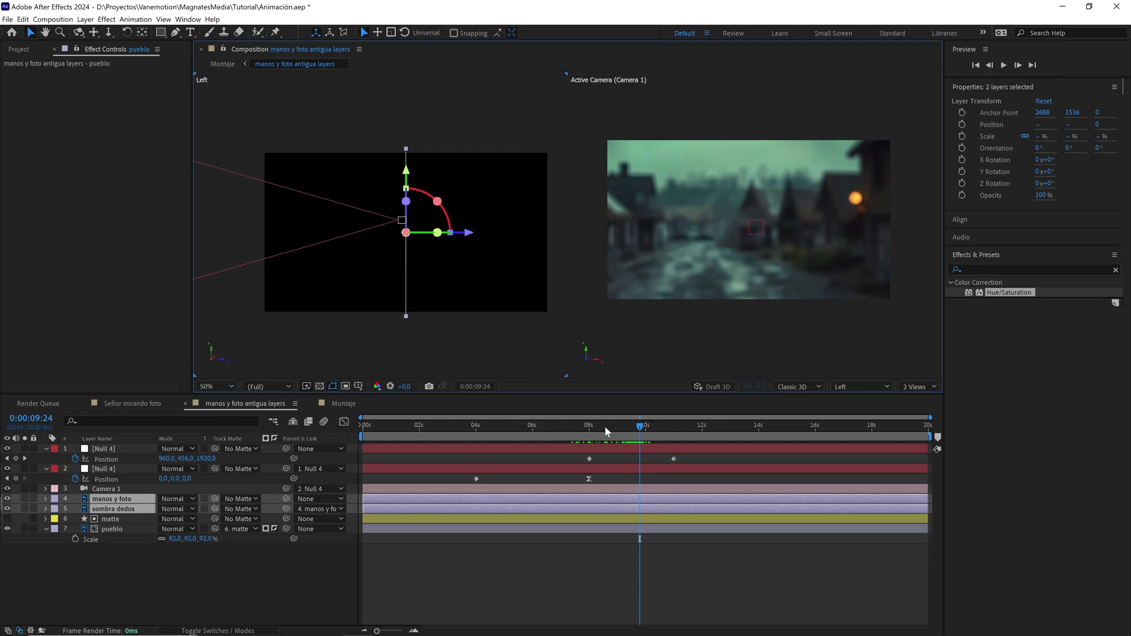
pyautogui.moveTo(639, 425); pyautogui.dragTo(635, 425)
pyautogui.press('.')
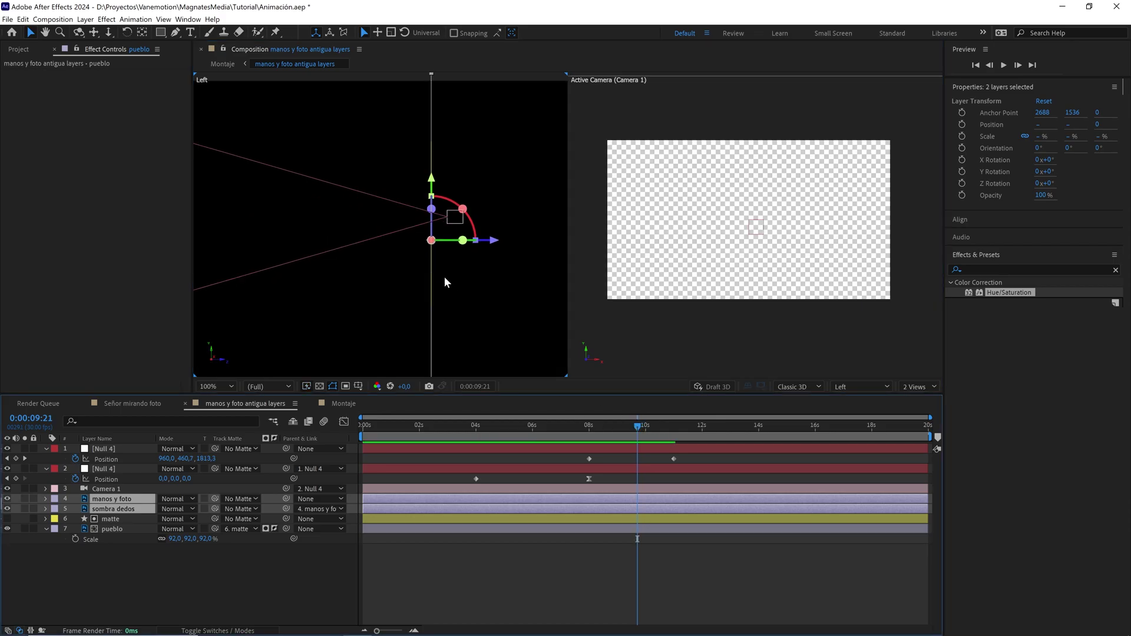
pyautogui.moveTo(478, 110); pyautogui.dragTo(412, 168)
pyautogui.scroll(-4, 467, 199)
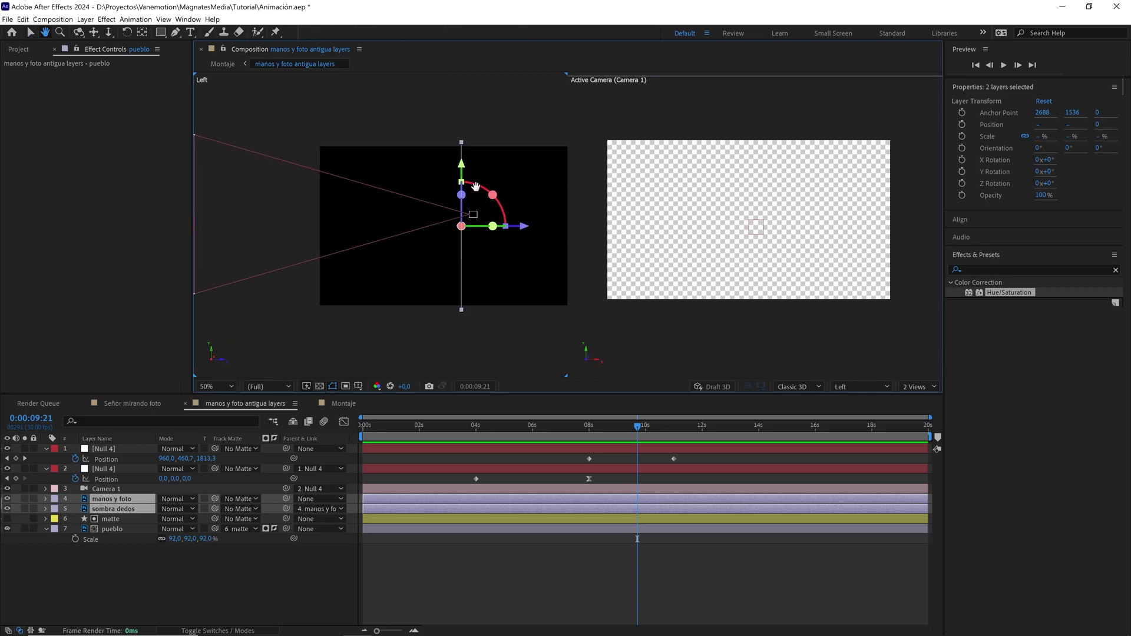
pyautogui.press('v')
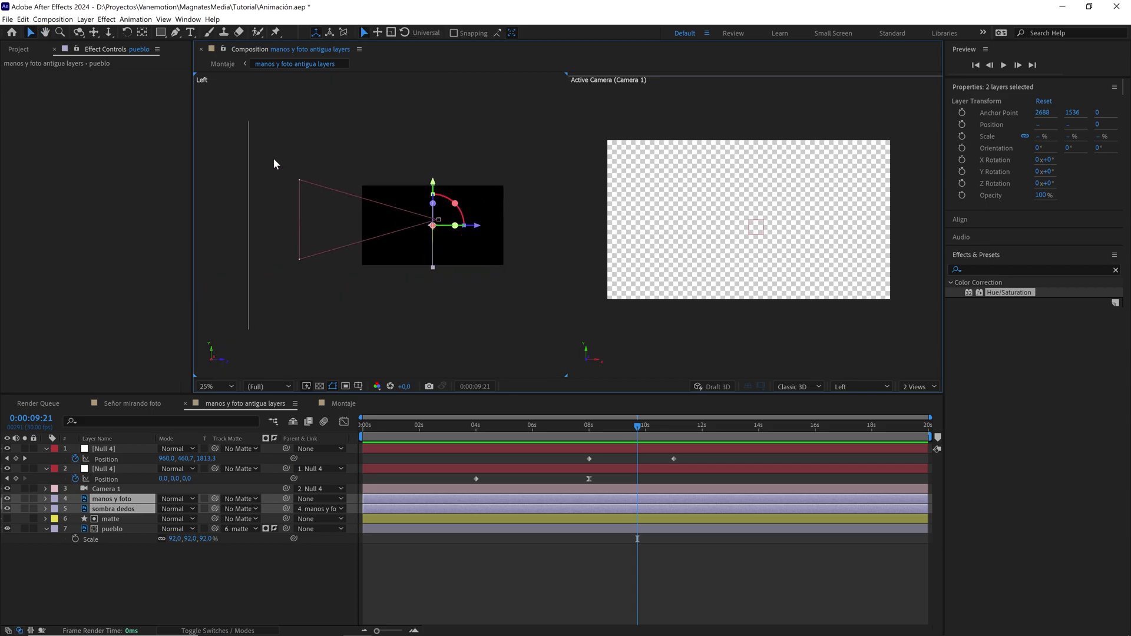
pyautogui.moveTo(273, 158); pyautogui.dragTo(232, 237)
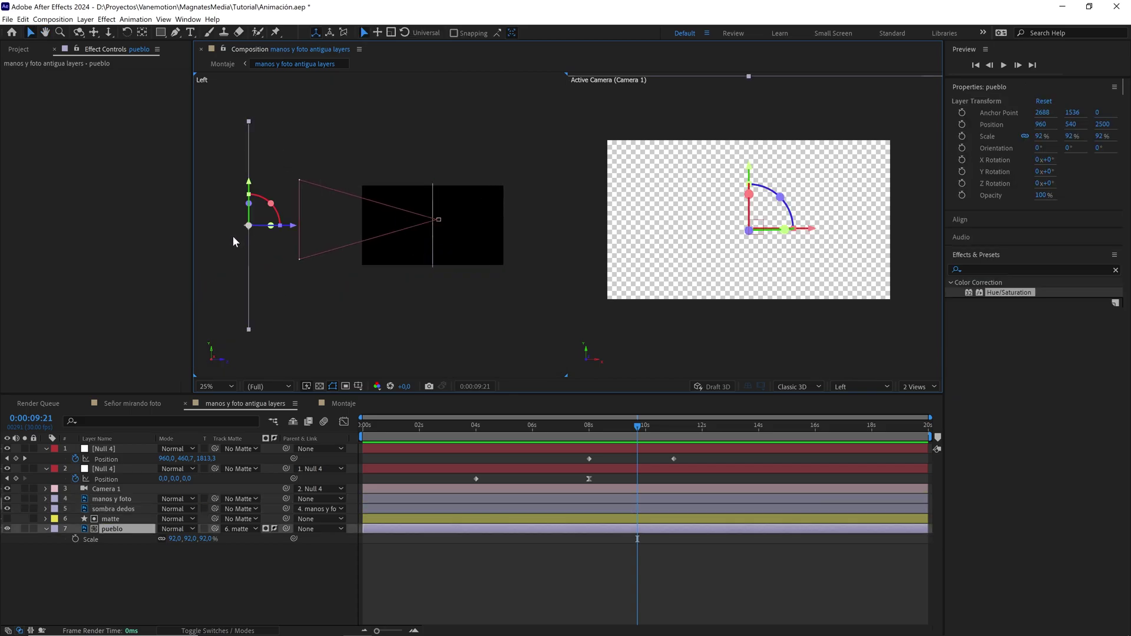
pyautogui.scroll(2, 441, 269)
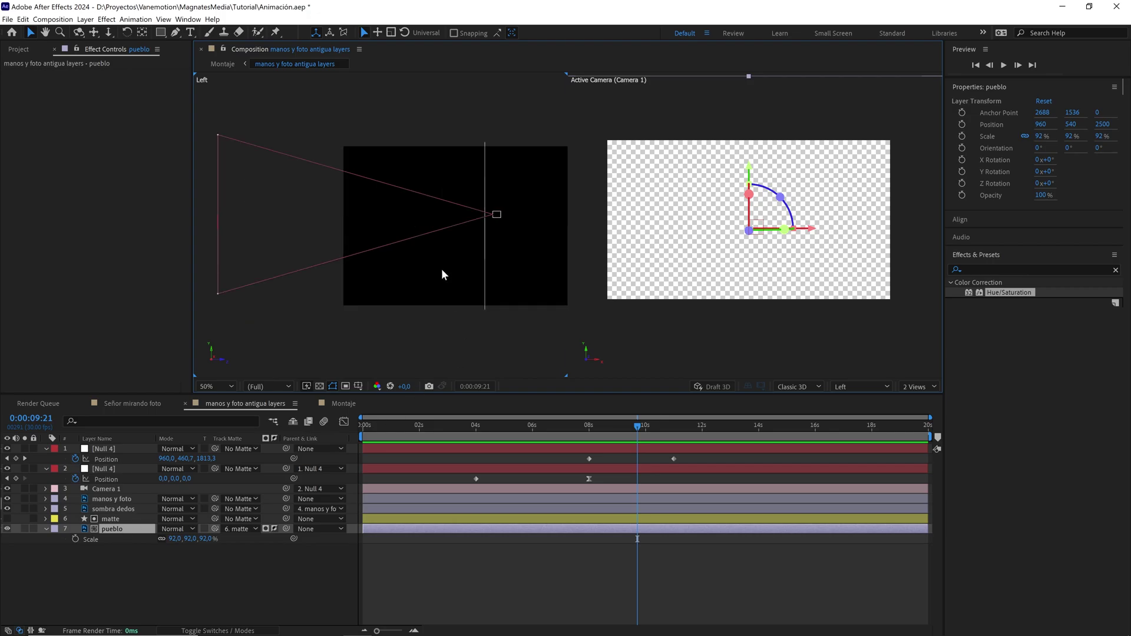
pyautogui.scroll(-2, 440, 269)
pyautogui.hscroll(-1, 412, 255)
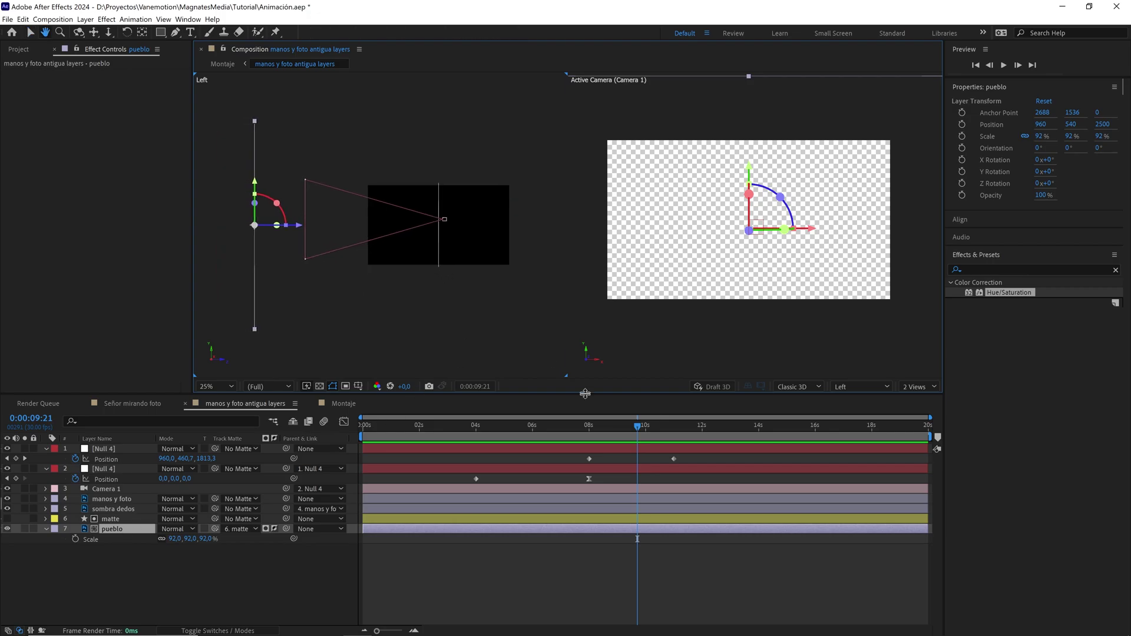
# Compare the frames from 0:00:09:23 back to 0:00:09:21 to examine when the camera crosses the plane of the hands and photo
pyautogui.click(639, 426)
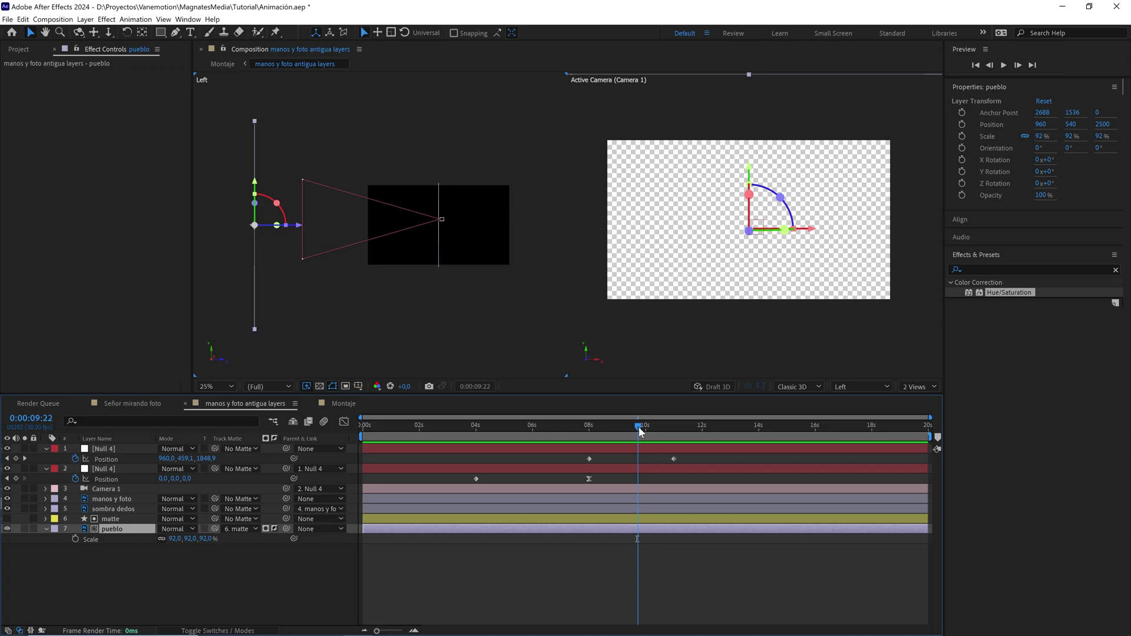
pyautogui.click(639, 426)
pyautogui.scroll(2, 475, 245)
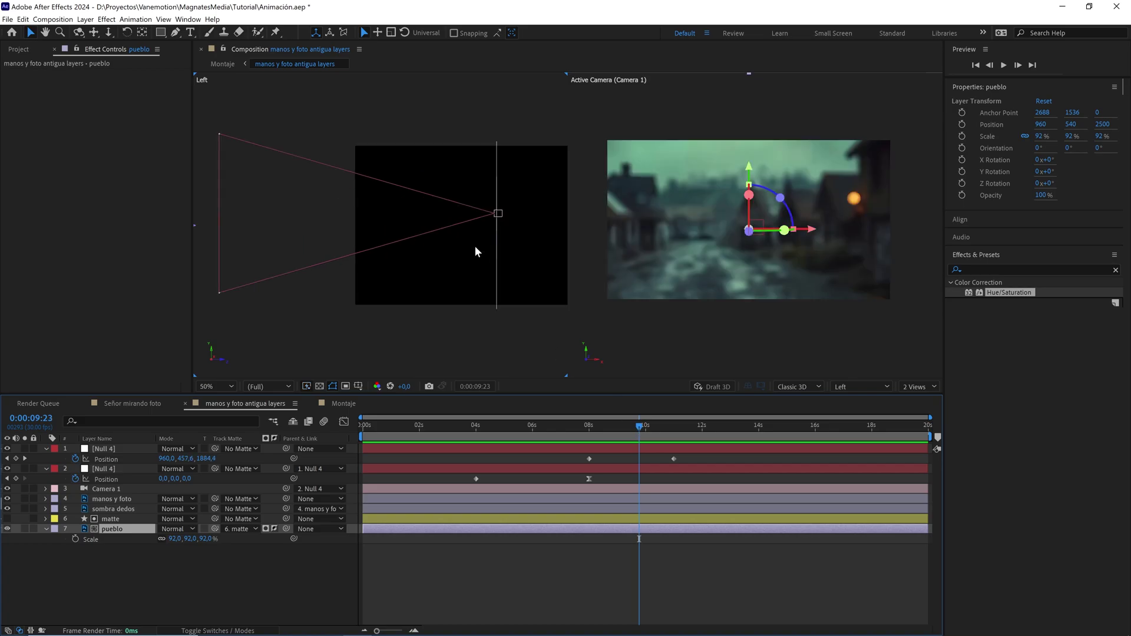
pyautogui.scroll(-2, 476, 246)
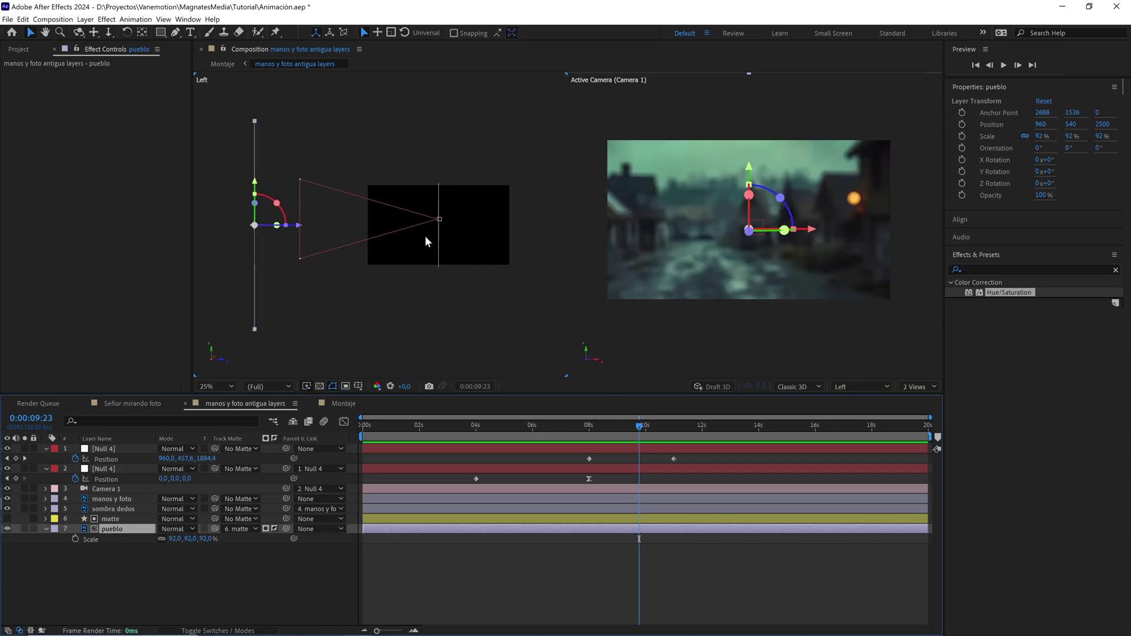
pyautogui.scroll(4, 450, 236)
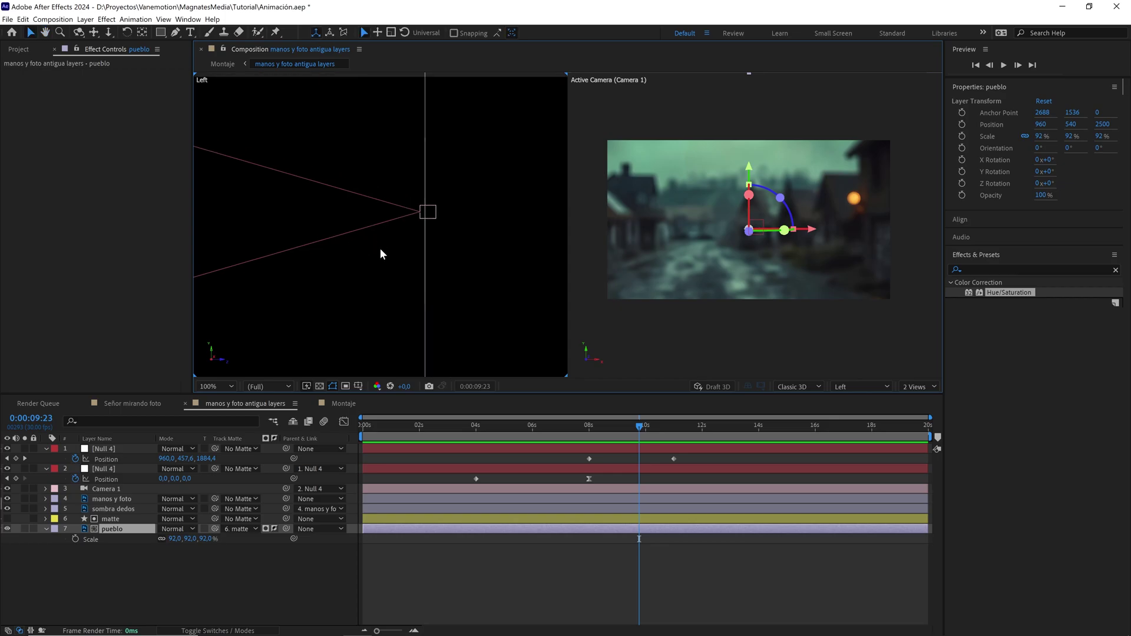
pyautogui.press('pageup')
pyautogui.press('pageup')
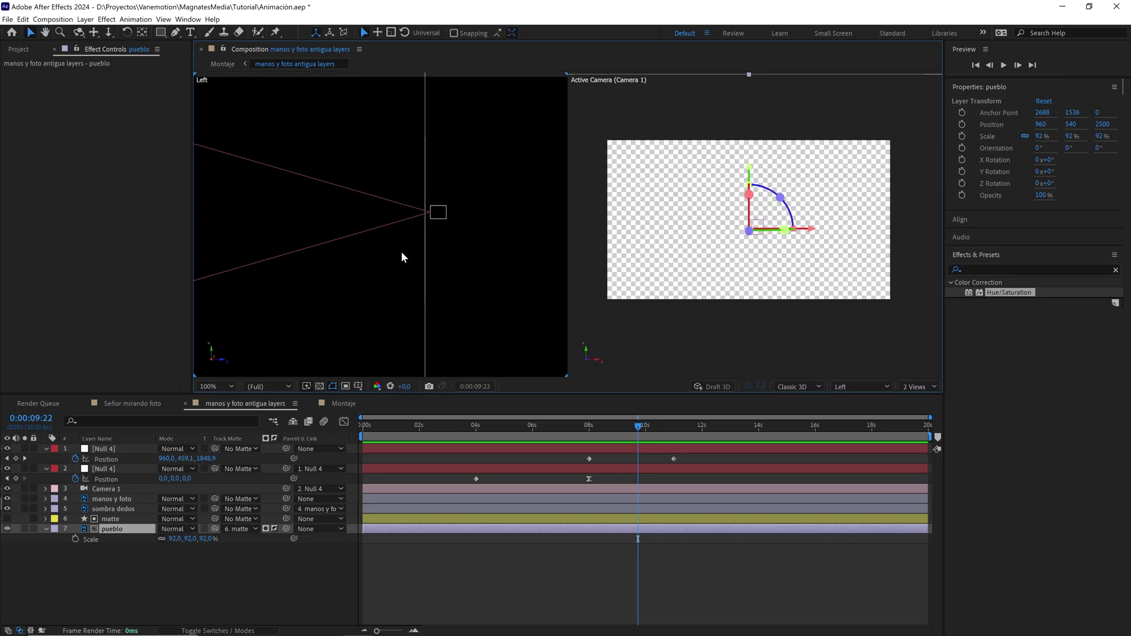
pyautogui.moveTo(465, 132); pyautogui.dragTo(402, 170)
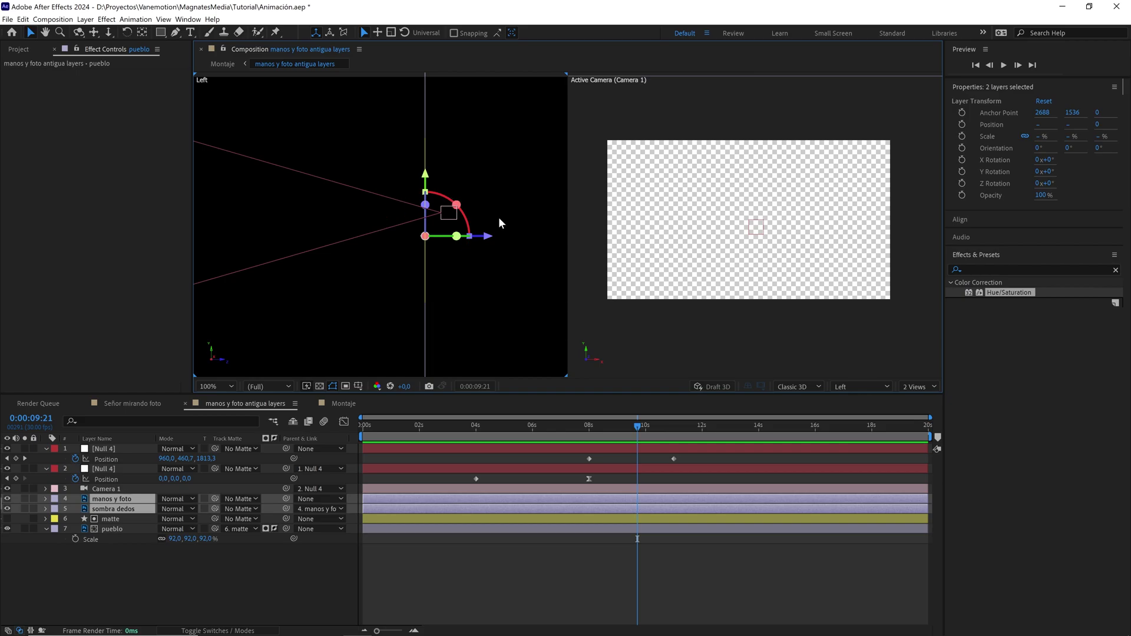
pyautogui.press(',')
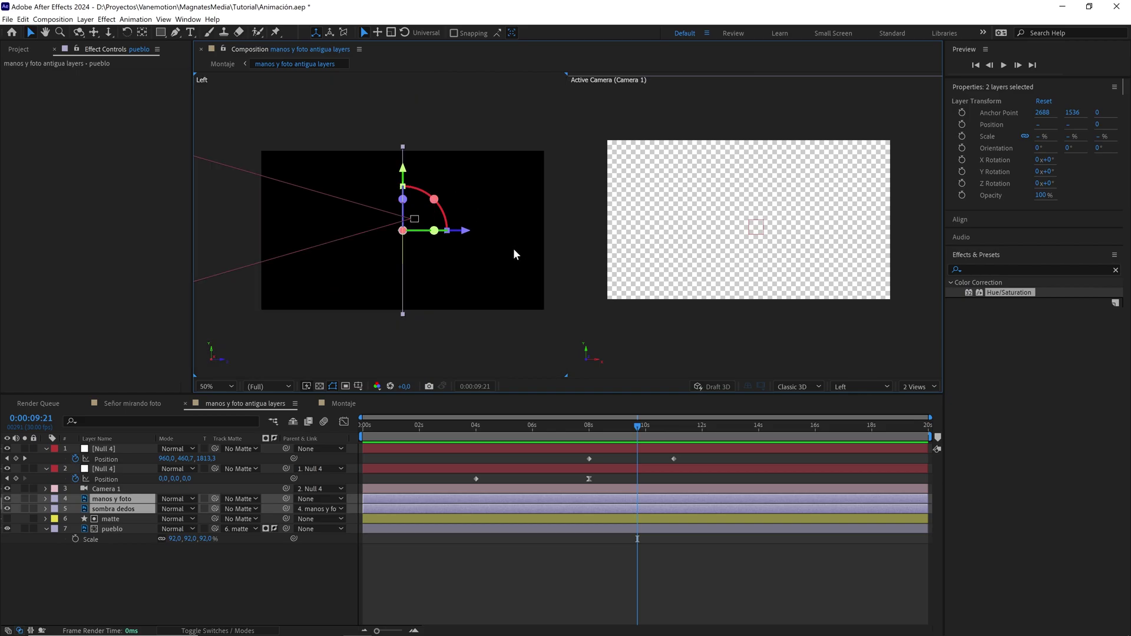
# Split the matte and pueblo layers at 0:00:09:21 and delete the parts after the cut
pyautogui.click(112, 519)
pyautogui.keyDown('ctrl'); pyautogui.click(109, 529); pyautogui.keyUp('ctrl')
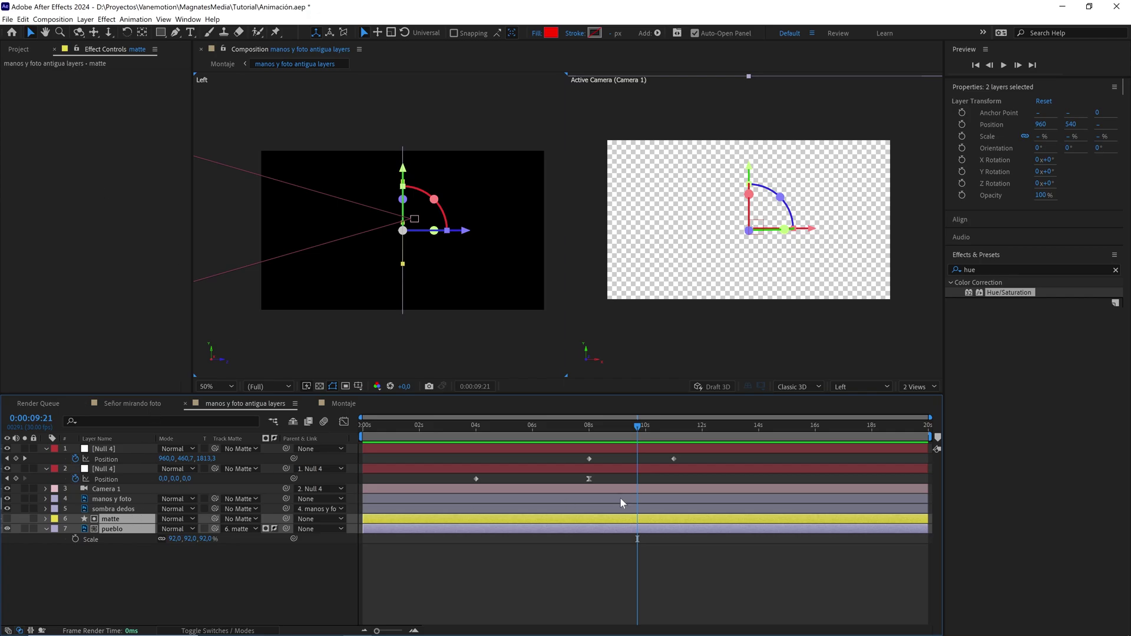
pyautogui.click(23, 20)
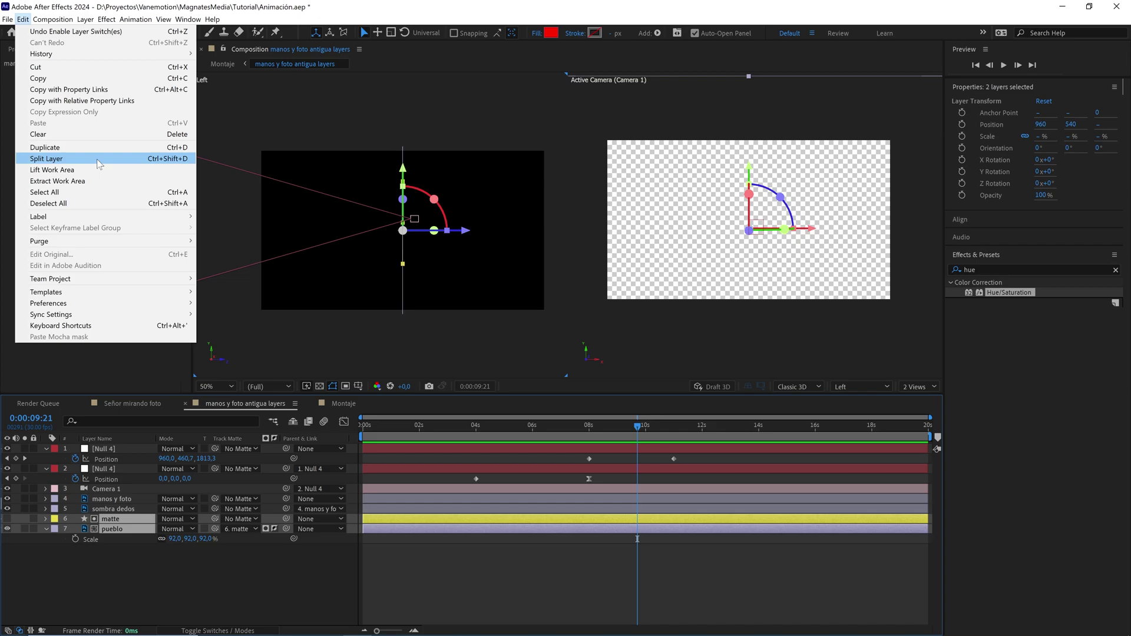
pyautogui.click(181, 163)
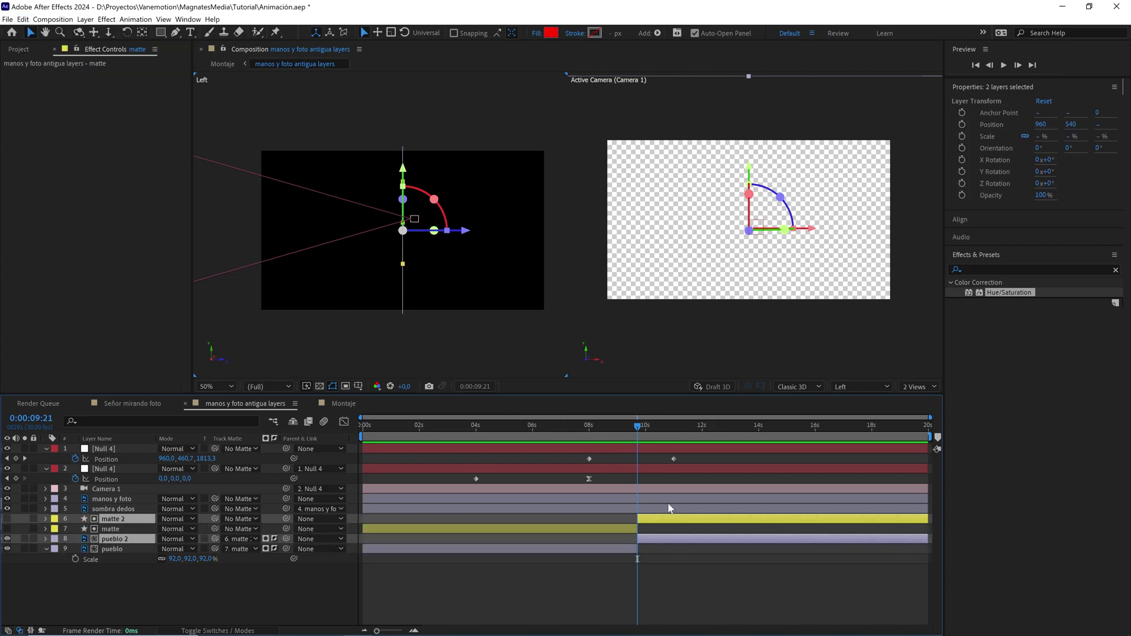
pyautogui.press('Delete')
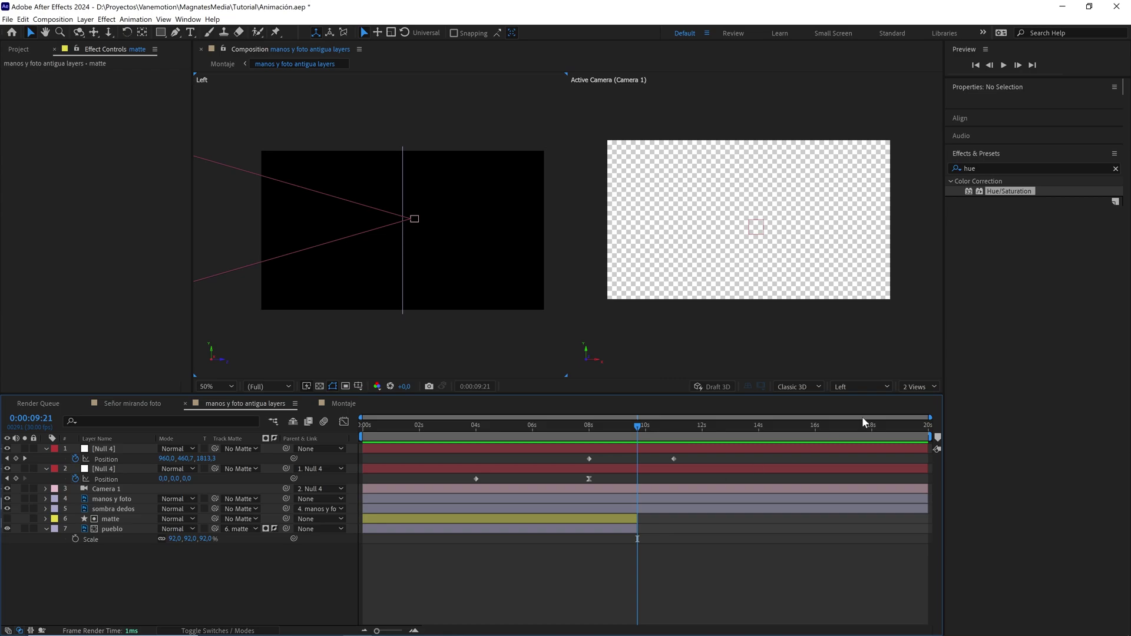
# Return to a single view and apply Easy Ease to the top null's Position keyframes at 8 and 11 seconds
pyautogui.click(921, 386)
pyautogui.click(921, 393)
pyautogui.moveTo(649, 427); pyautogui.dragTo(564, 463)
pyautogui.press('F9')
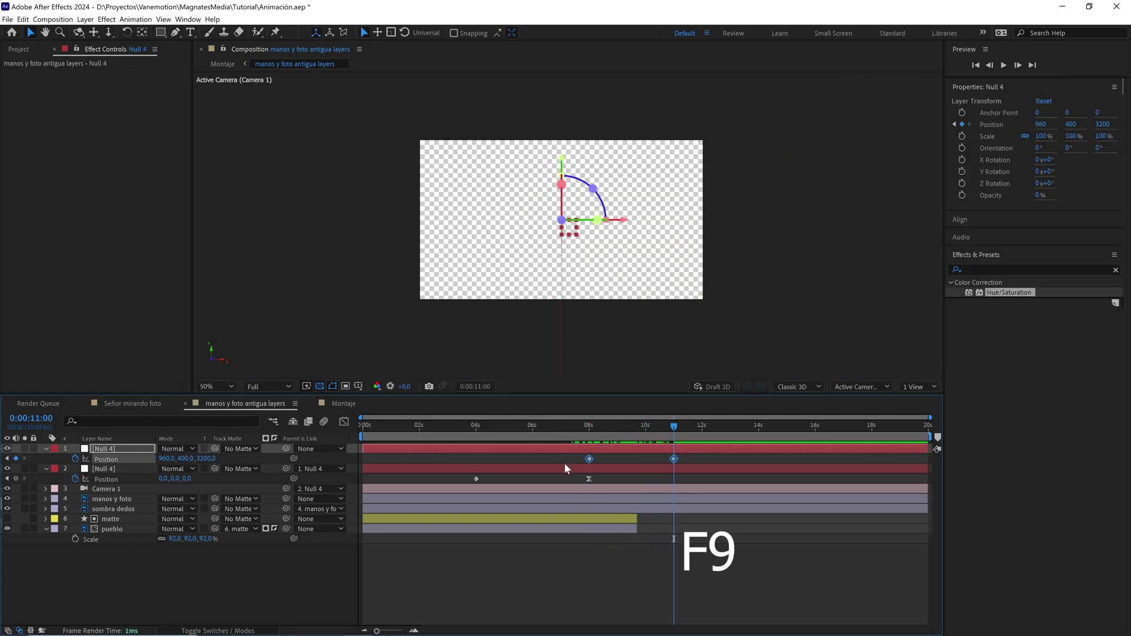
pyautogui.click(672, 462)
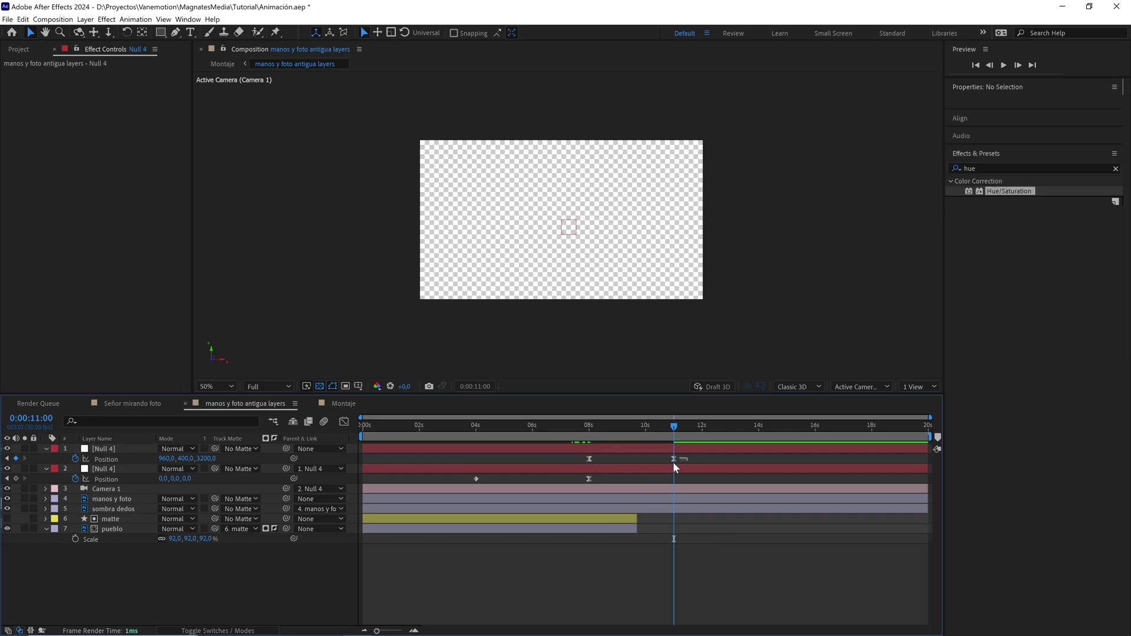
# Add a Position keyframe at 11 seconds on the top null and move its final Position keyframe to 15 seconds
pyautogui.click(673, 460)
pyautogui.moveTo(676, 461); pyautogui.dragTo(694, 463)
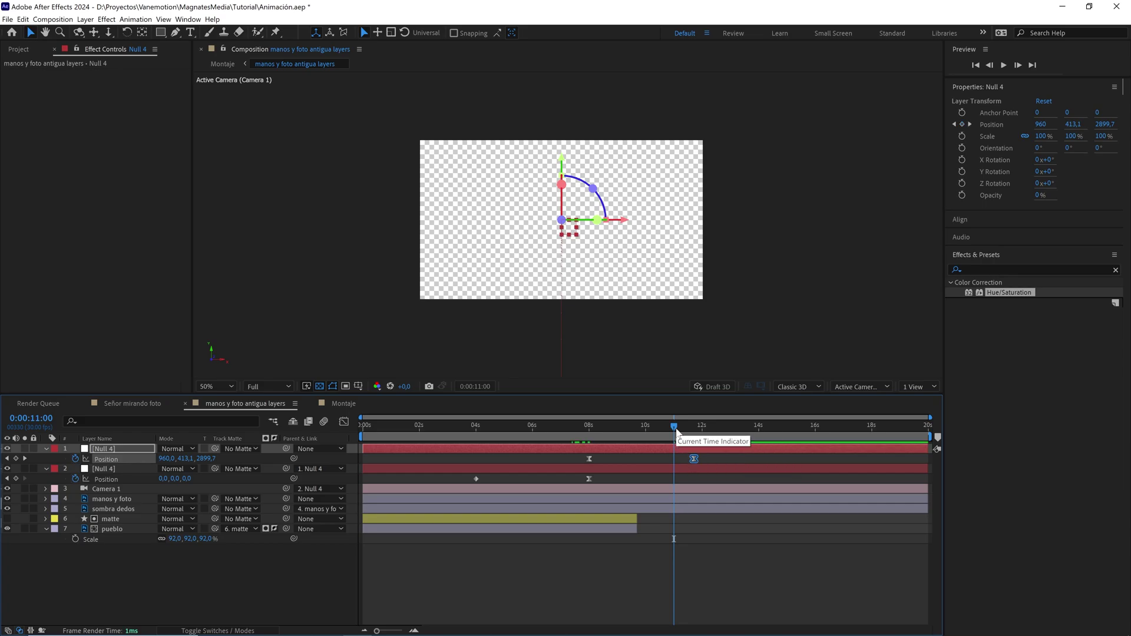
pyautogui.click(16, 459)
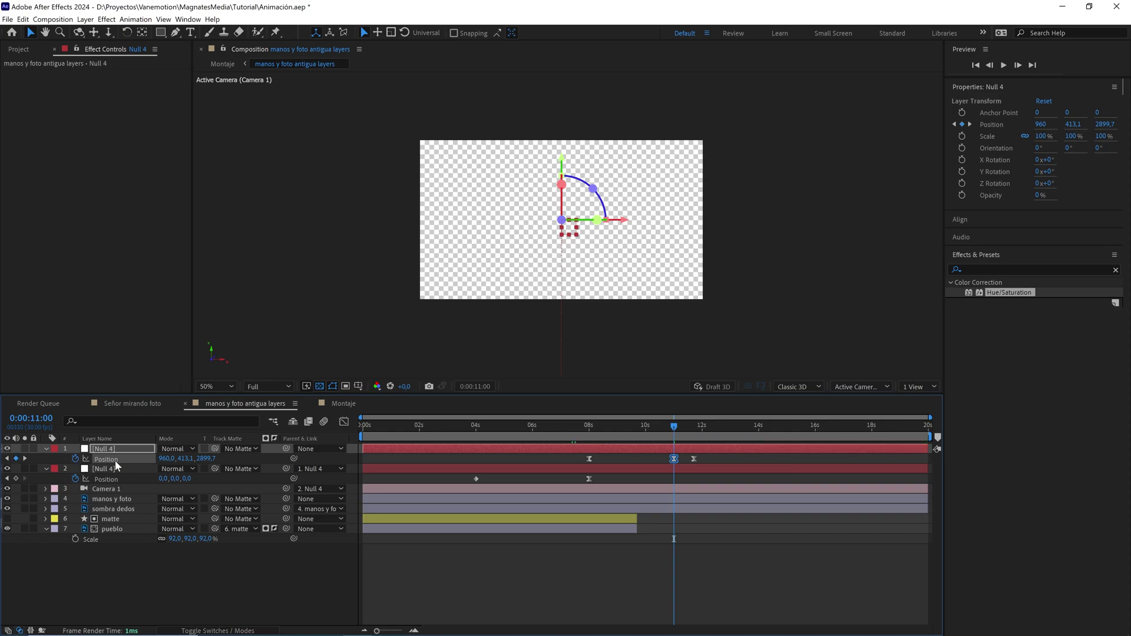
pyautogui.moveTo(694, 458); pyautogui.dragTo(750, 461)
pyautogui.moveTo(794, 428); pyautogui.dragTo(786, 429)
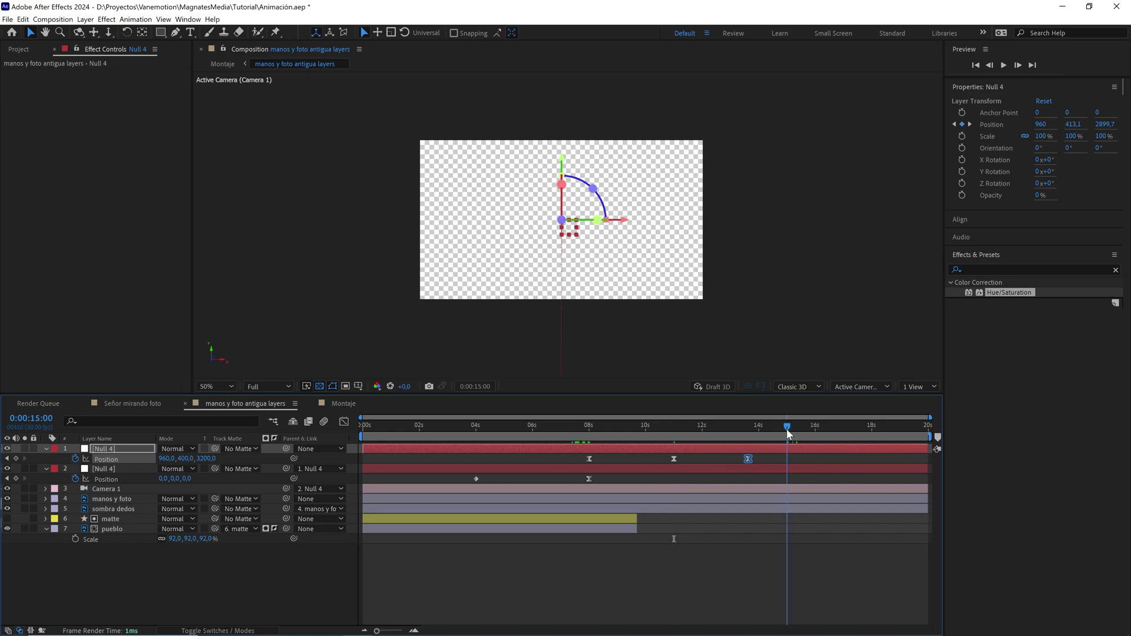
pyautogui.click(31, 418)
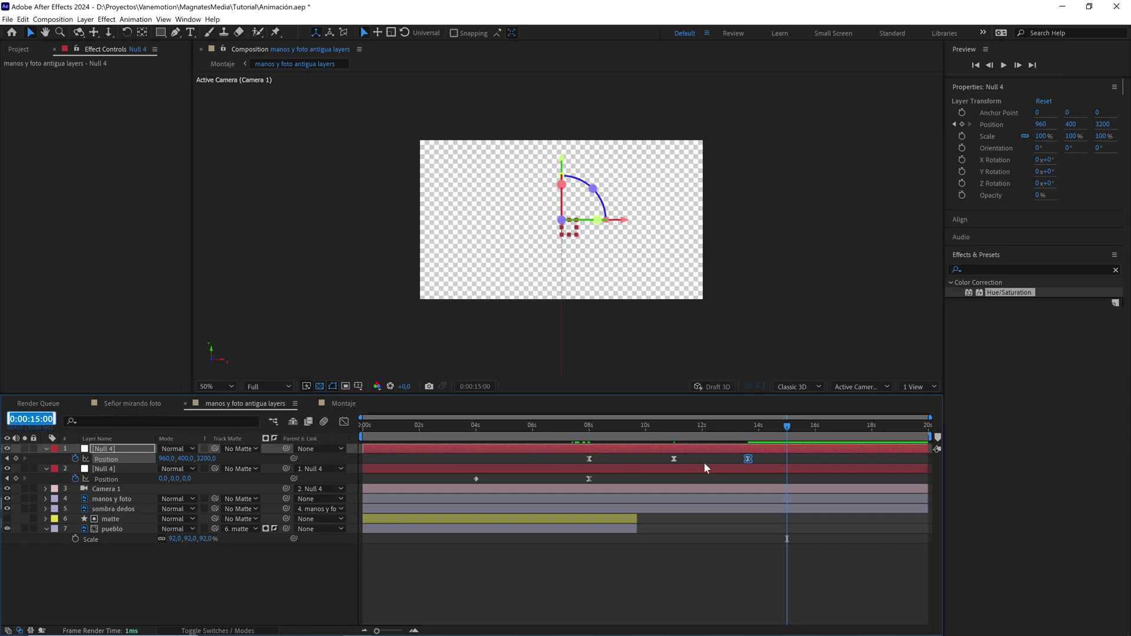
pyautogui.moveTo(746, 459); pyautogui.dragTo(560, 462)
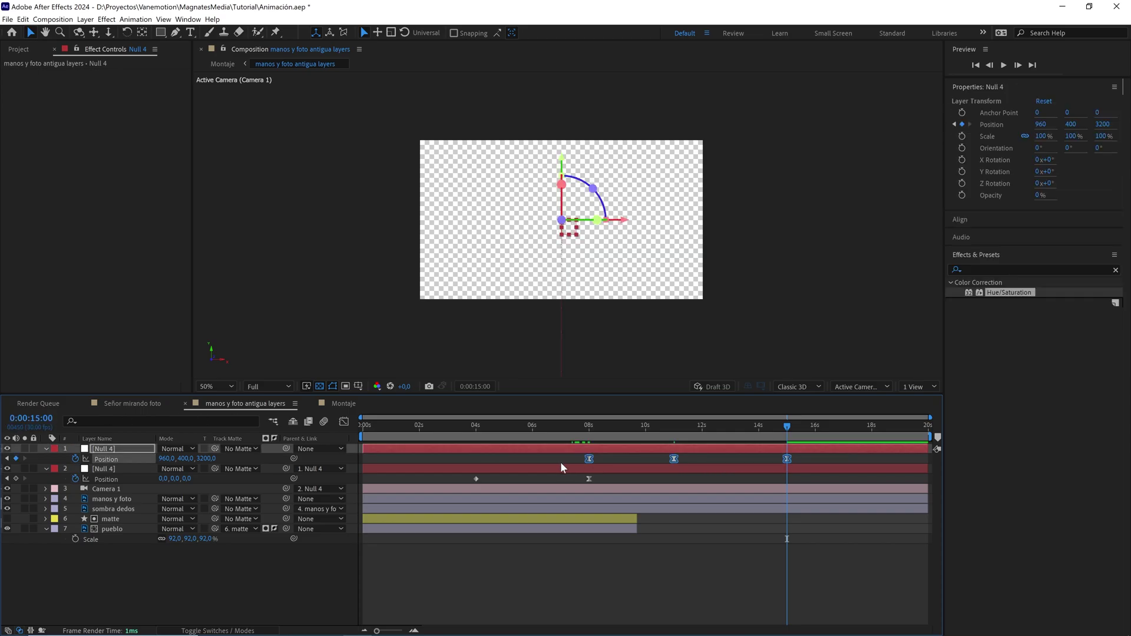
# Apply Easy Ease to the top null's Position keyframes and make the 11-second keyframe's velocity Continuous with 65% incoming influence
pyautogui.press('F9')
pyautogui.click(343, 421)
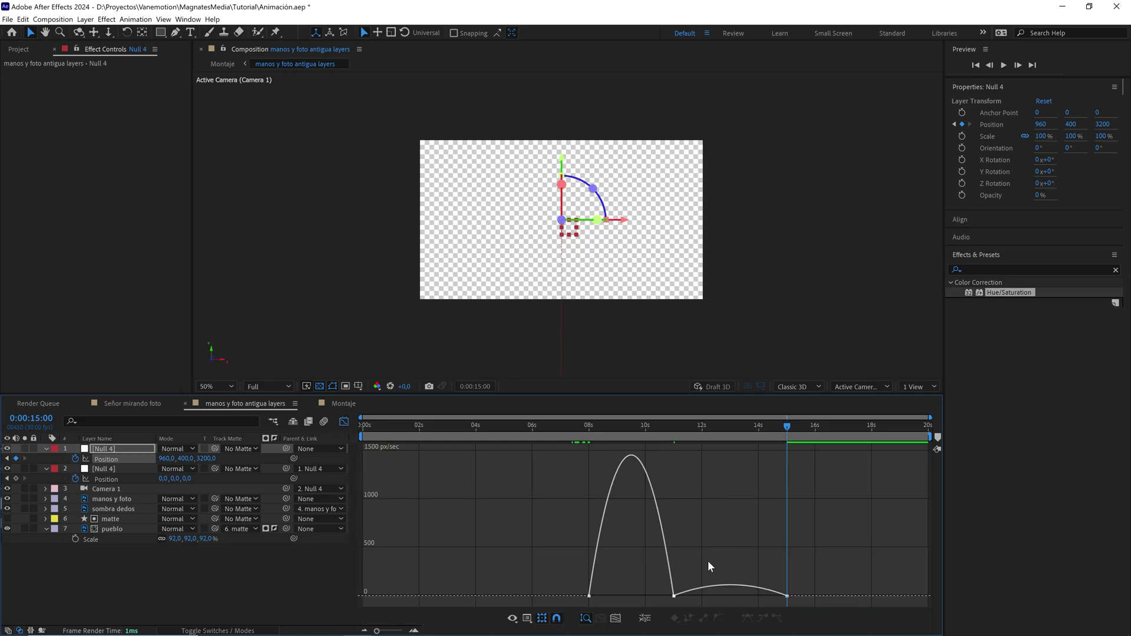
pyautogui.doubleClick(673, 595)
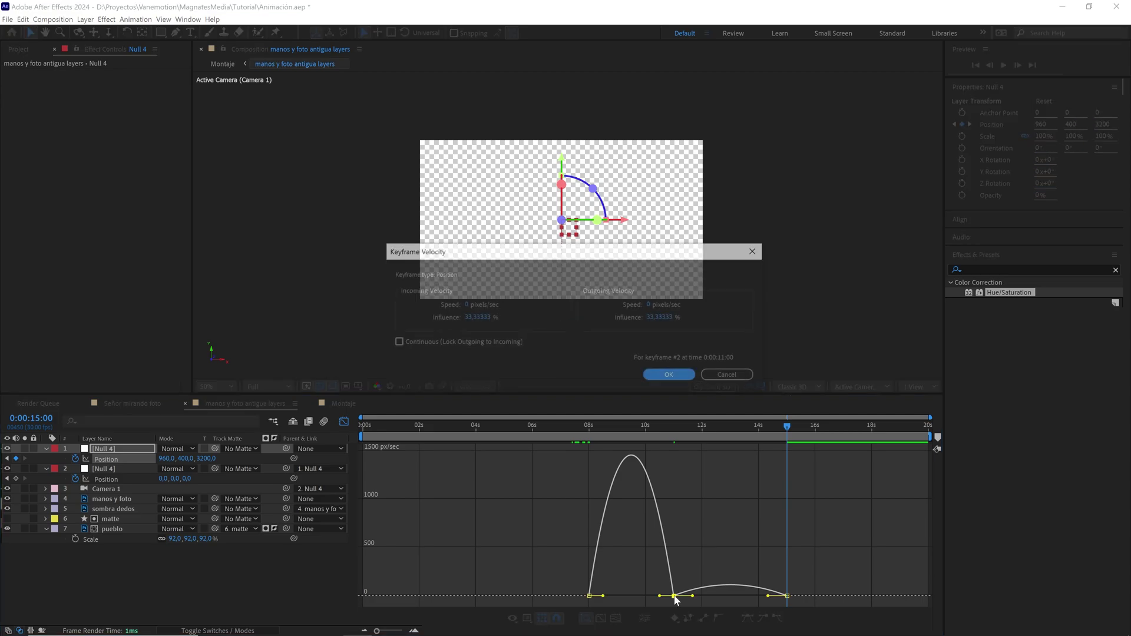
pyautogui.click(422, 344)
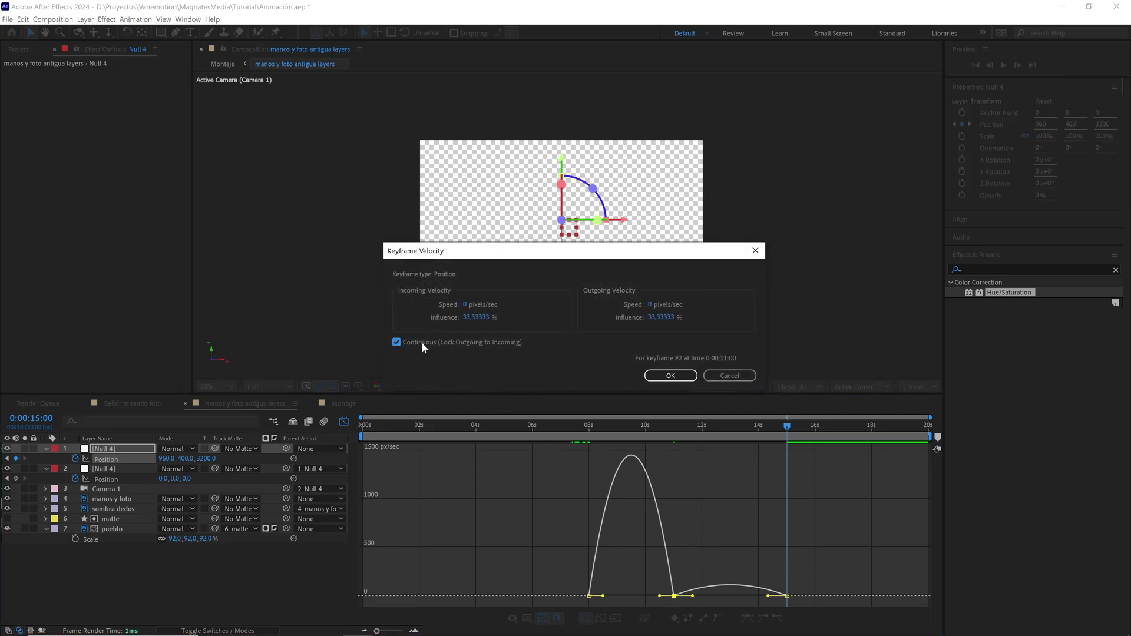
pyautogui.click(475, 319)
pyautogui.write('65')
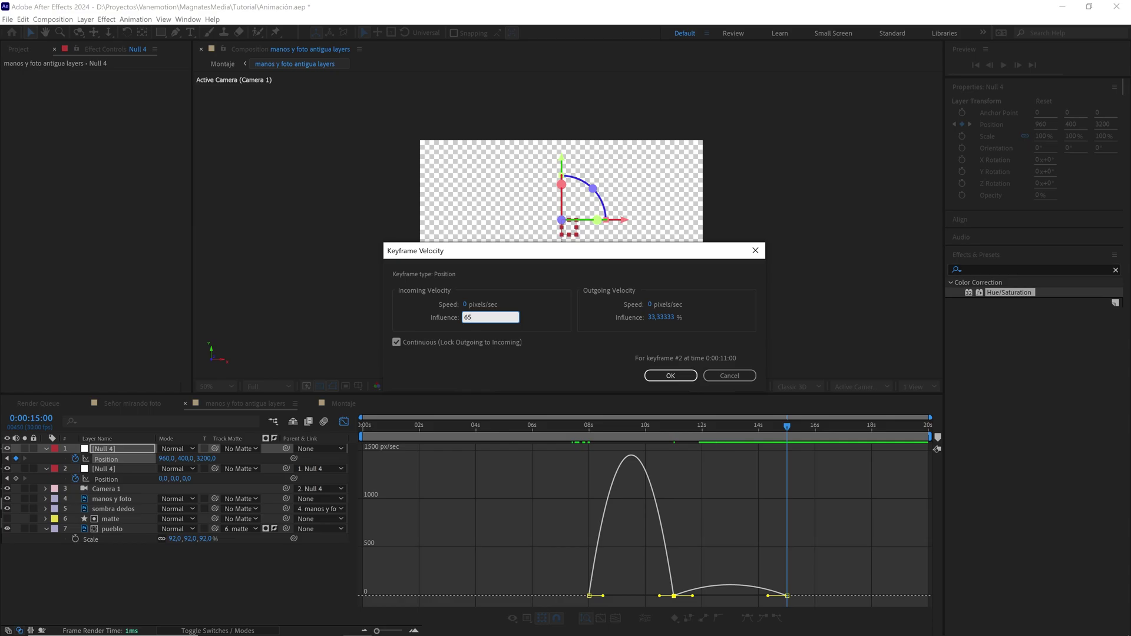
pyautogui.click(669, 377)
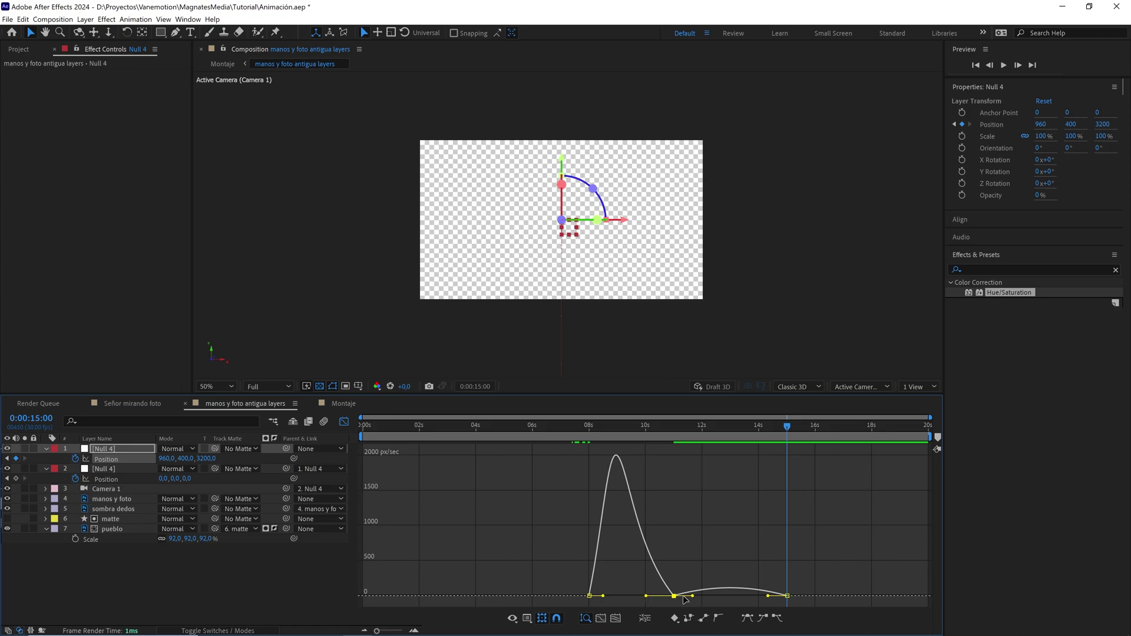
# Raise the 11-second keyframe's speed above zero in the speed graph and set the 8-second keyframe's outgoing influence to 65%
pyautogui.moveTo(693, 597); pyautogui.dragTo(690, 579)
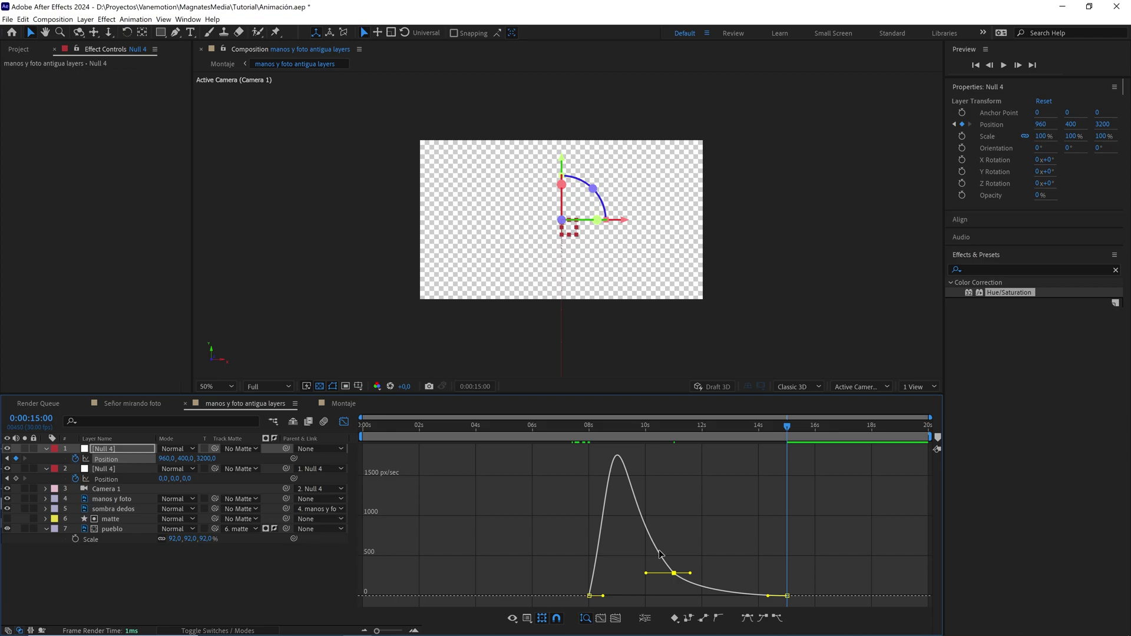
pyautogui.doubleClick(589, 596)
pyautogui.doubleClick(655, 316)
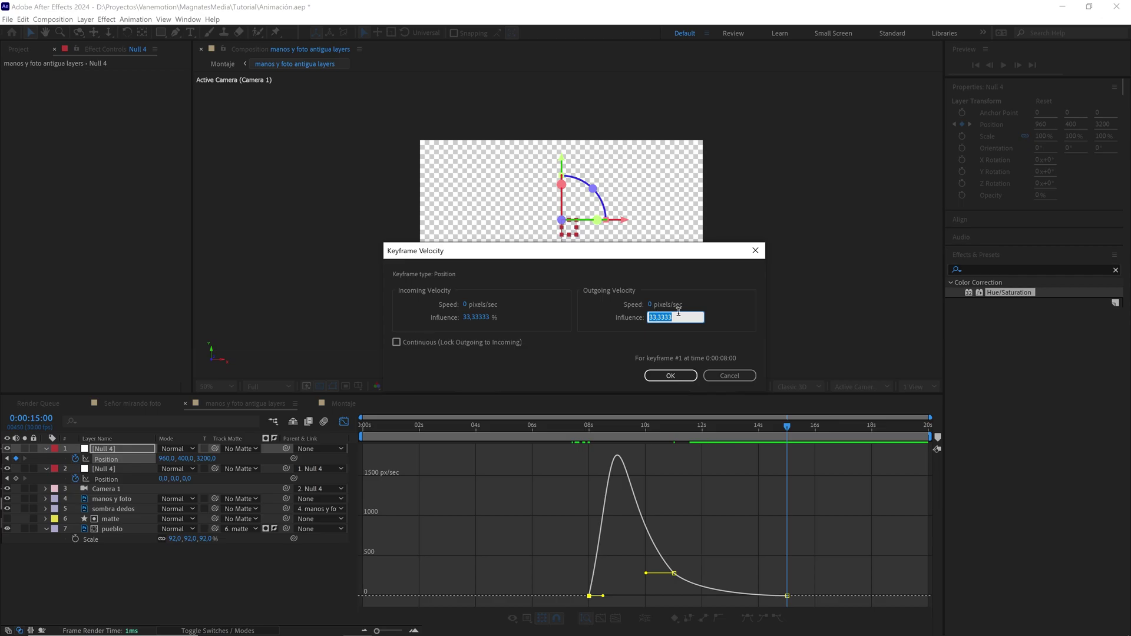
pyautogui.write('65')
pyautogui.click(670, 376)
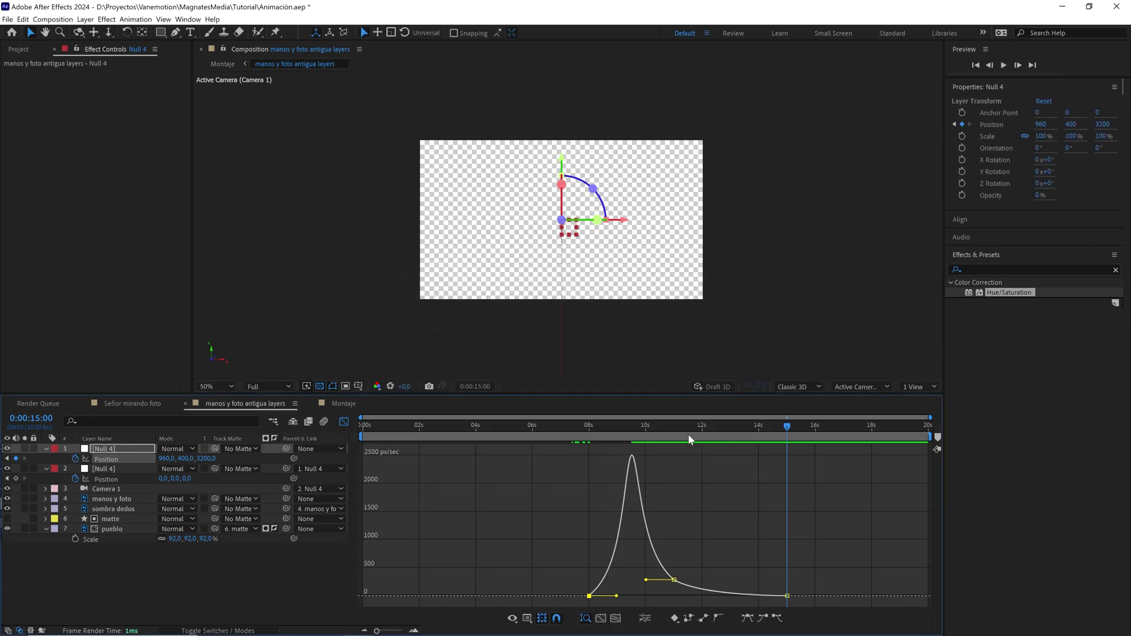
pyautogui.moveTo(690, 425); pyautogui.dragTo(676, 431)
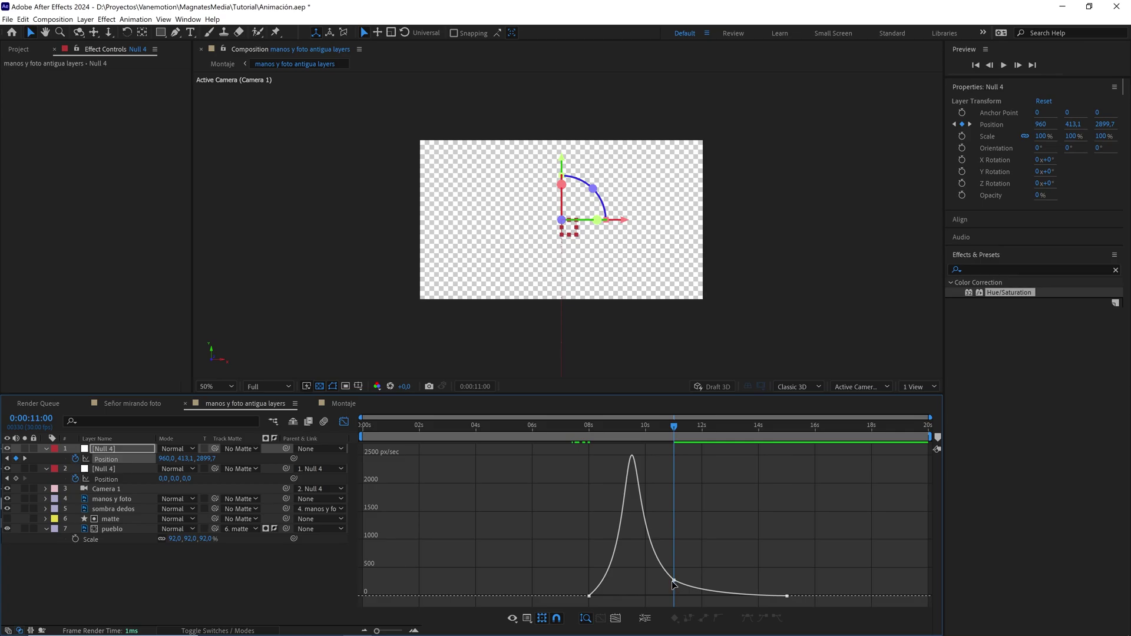
pyautogui.moveTo(674, 427); pyautogui.dragTo(617, 435)
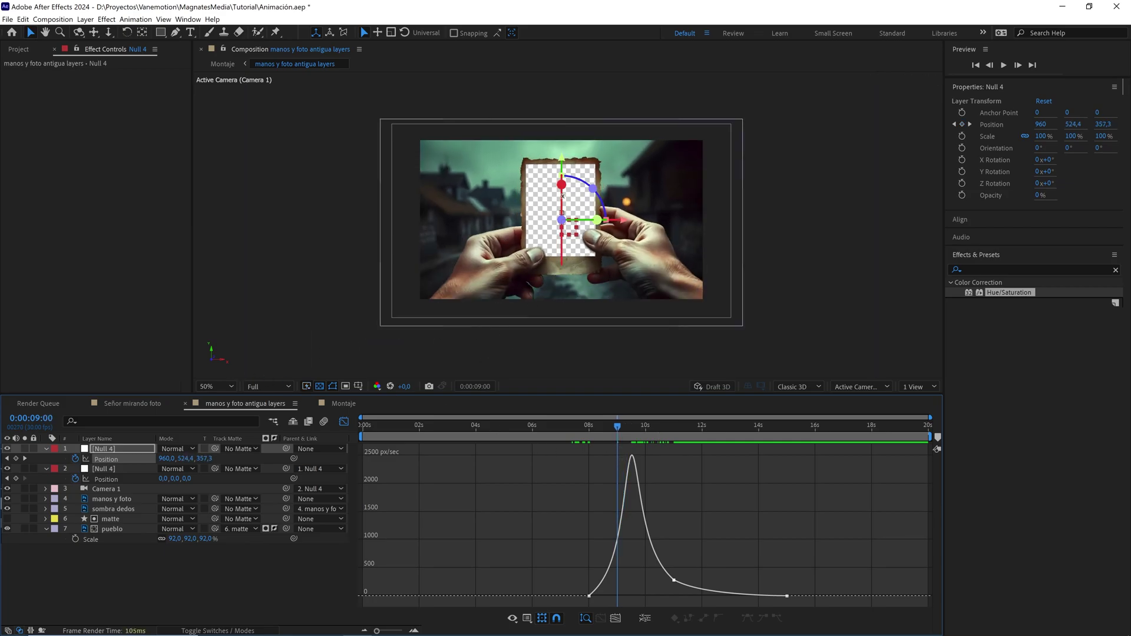
# Import Chica layers.psd into the comps folder as a Composition with Editable Layer Styles
pyautogui.click(19, 49)
pyautogui.click(33, 181)
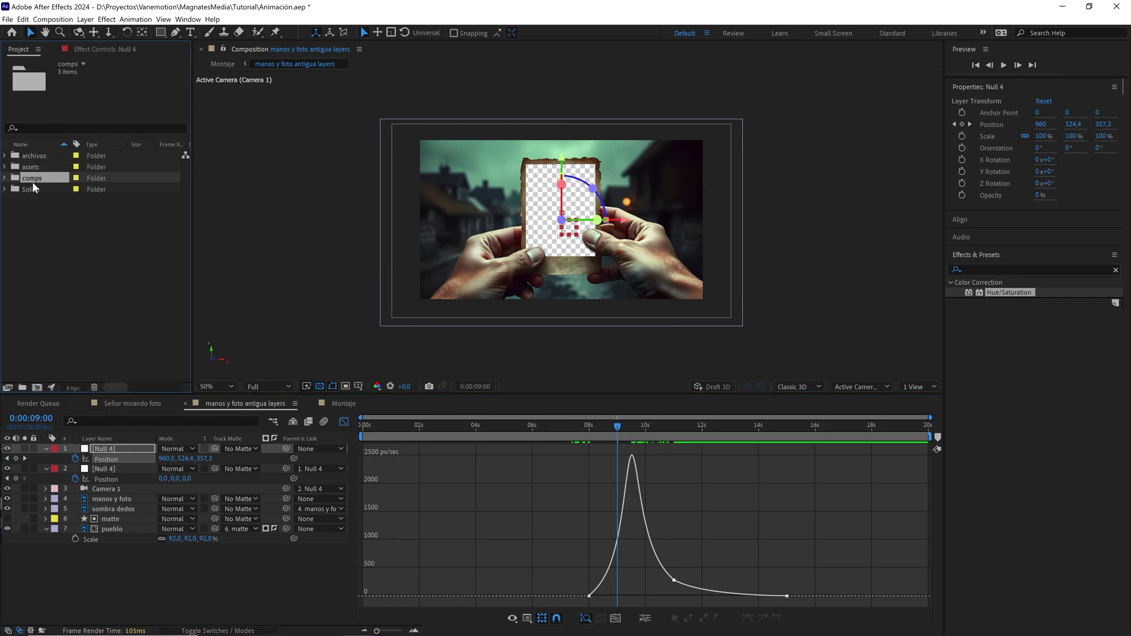
pyautogui.click(8, 19)
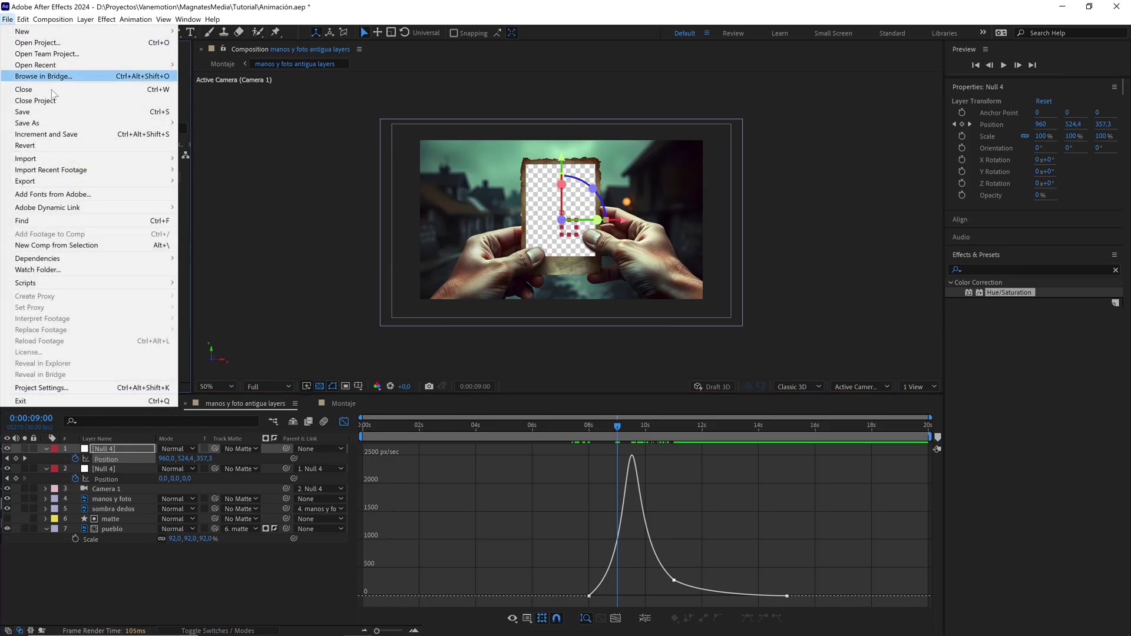
pyautogui.moveTo(117, 159)
pyautogui.click(196, 164)
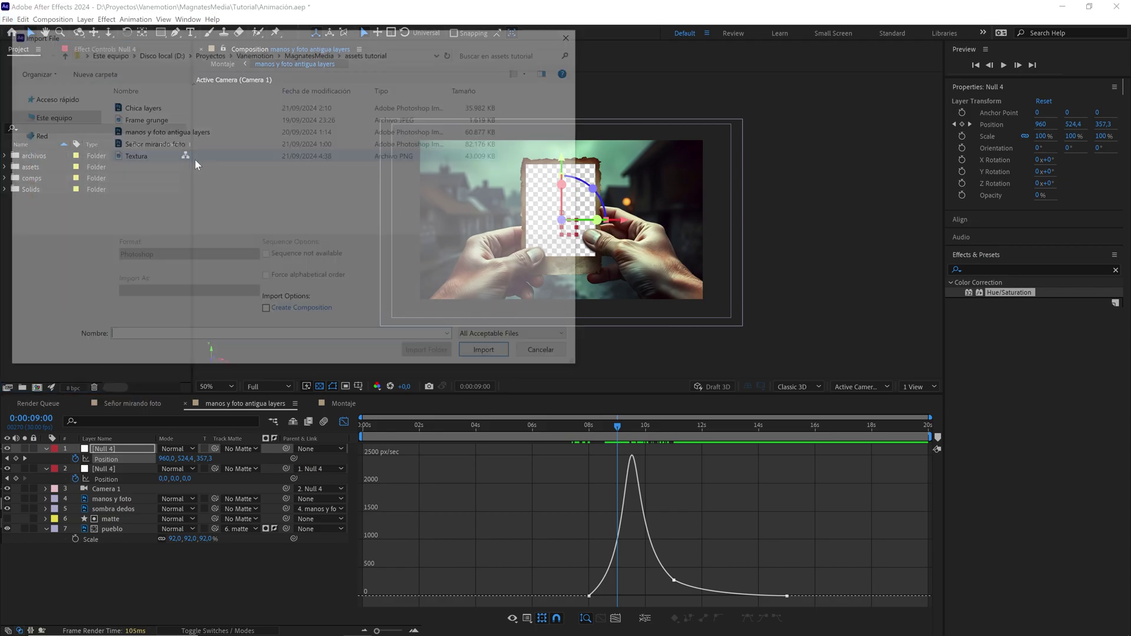
pyautogui.click(145, 108)
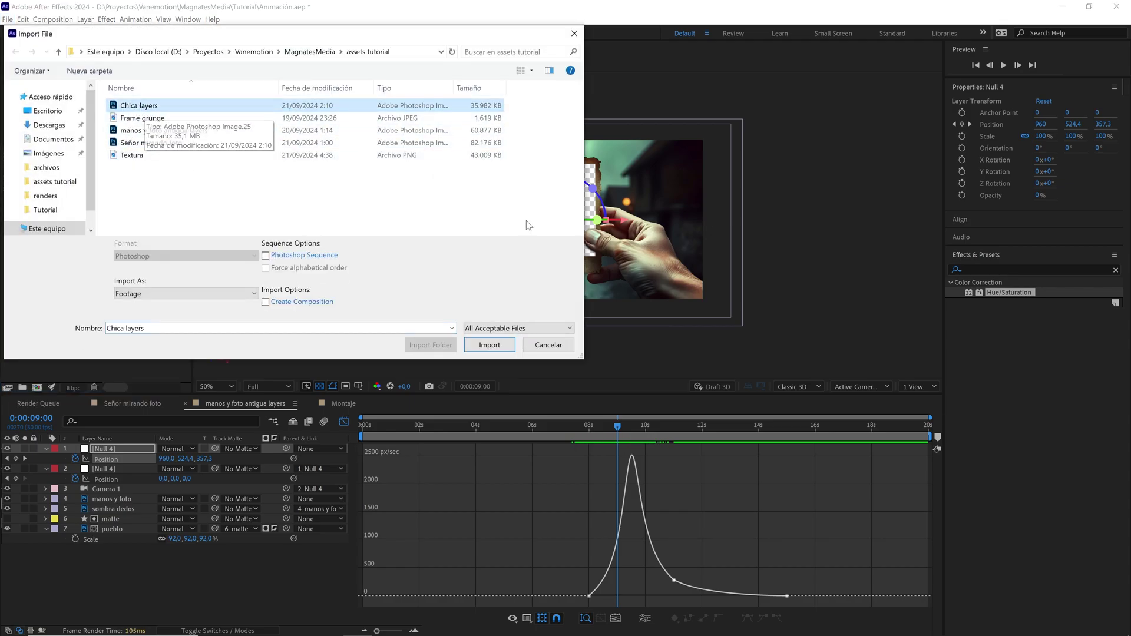
pyautogui.click(497, 346)
pyautogui.click(556, 249)
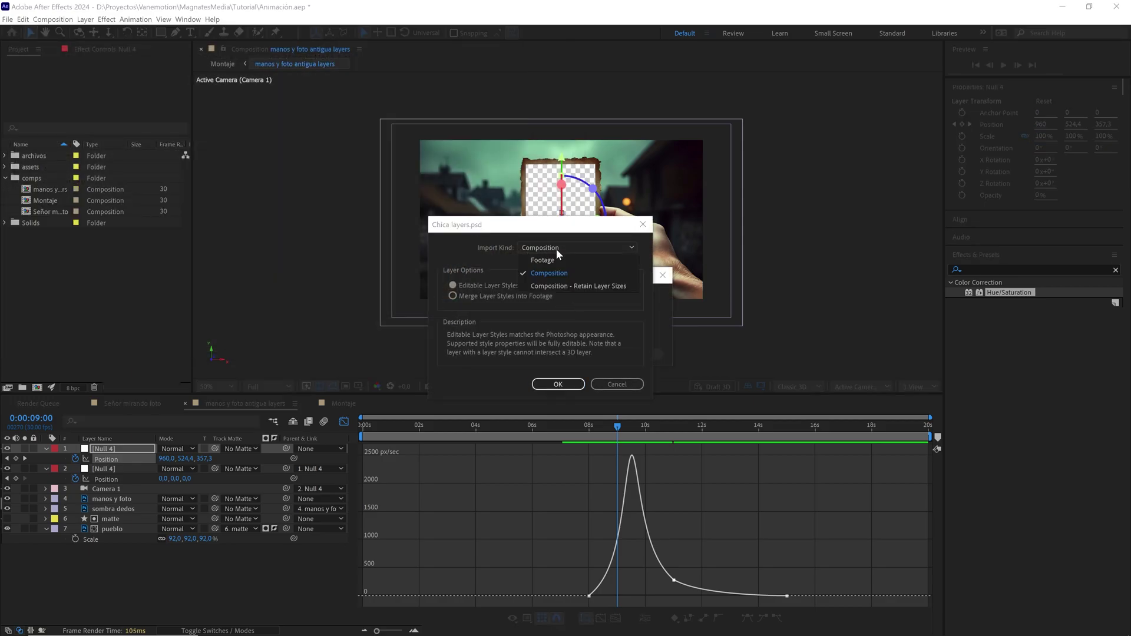
pyautogui.click(543, 271)
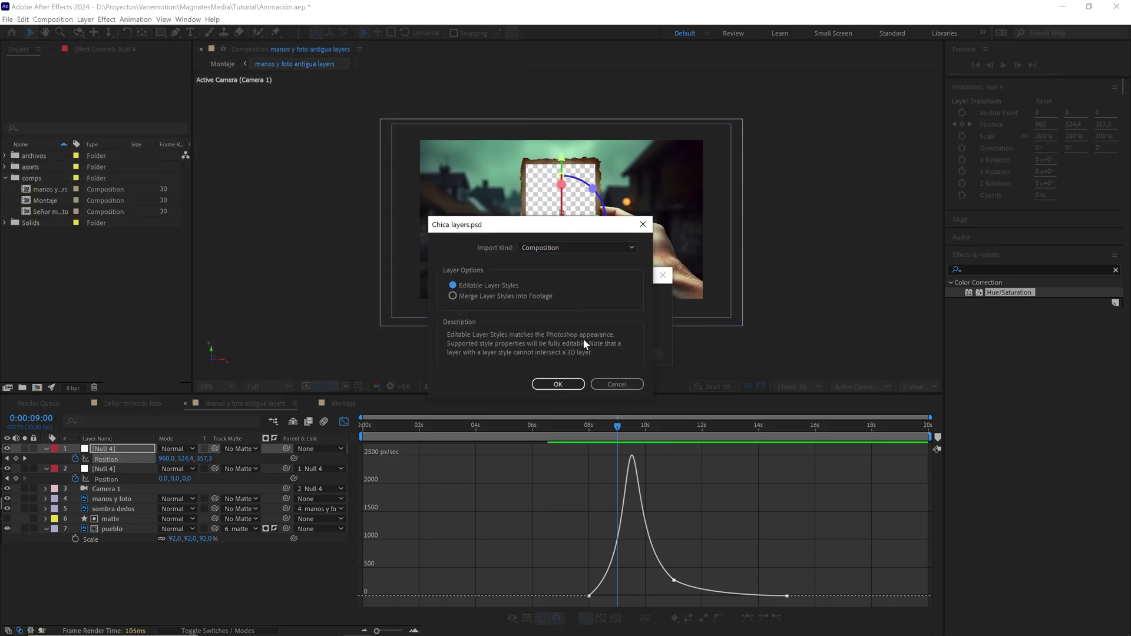
pyautogui.click(572, 384)
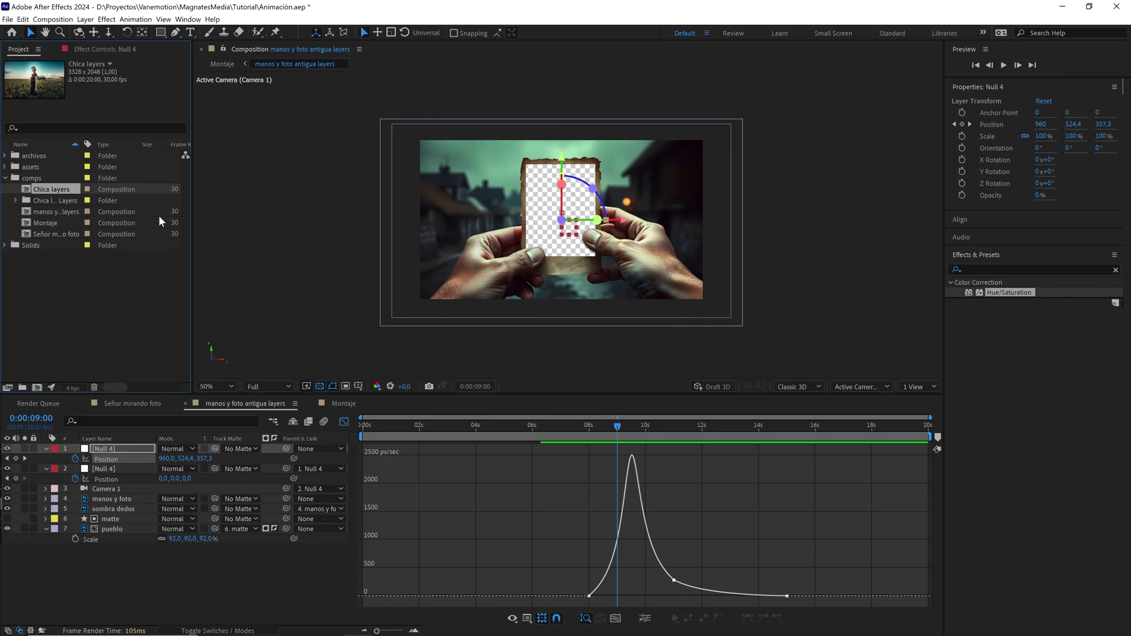
# Move the Chica layers Layers folder into archivos and open the Chica layers composition
pyautogui.click(16, 200)
pyautogui.click(59, 211)
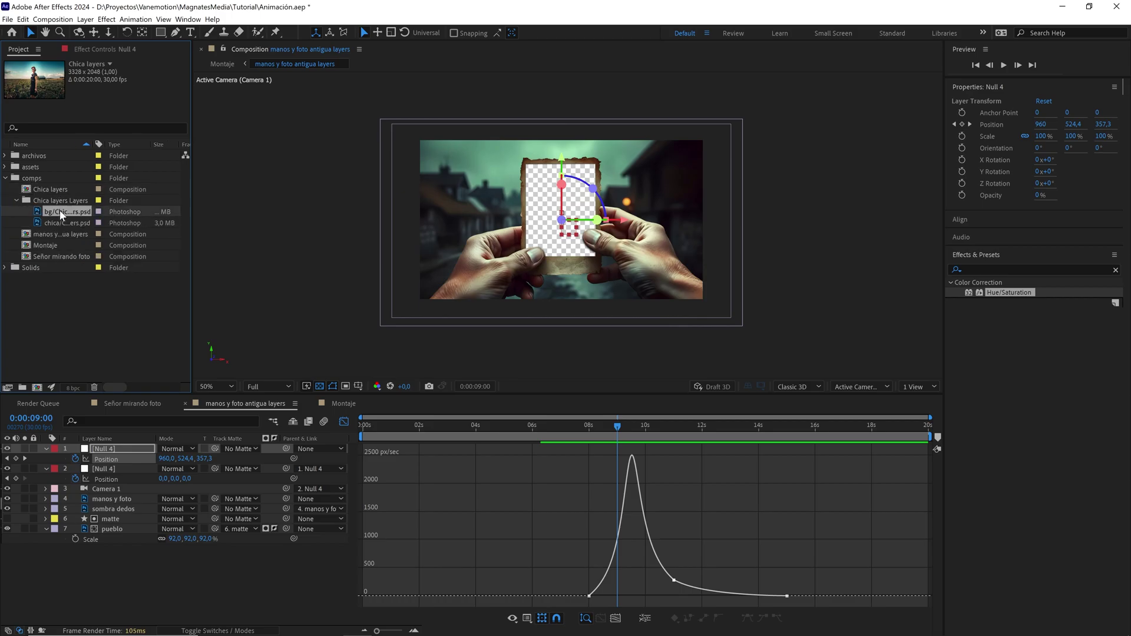
pyautogui.click(59, 221)
pyautogui.moveTo(62, 200); pyautogui.dragTo(41, 154)
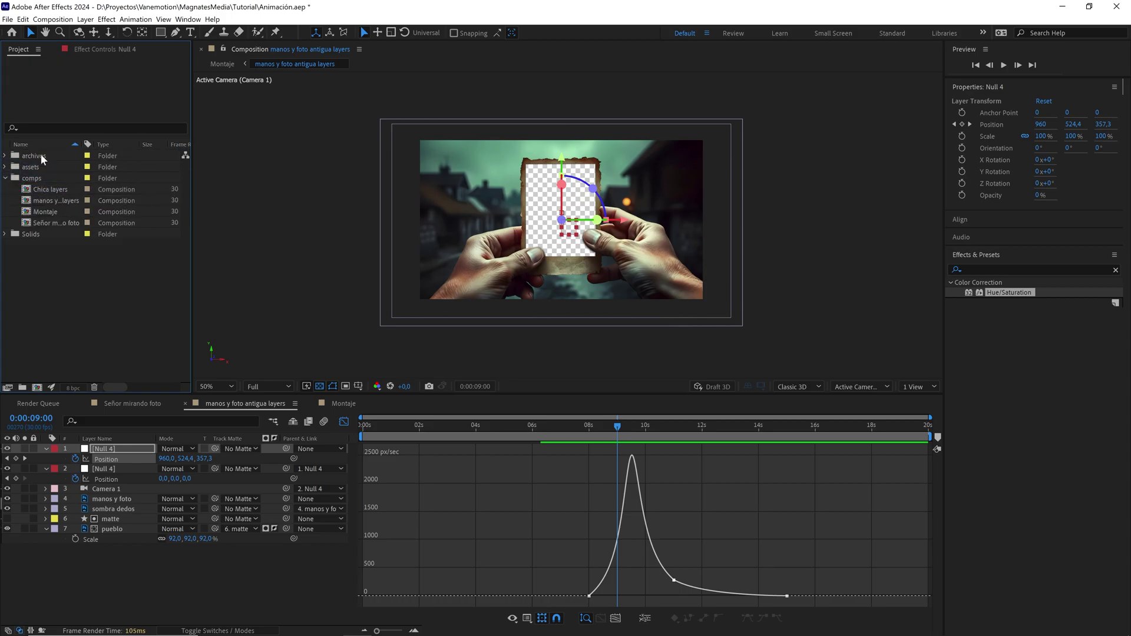
pyautogui.doubleClick(60, 189)
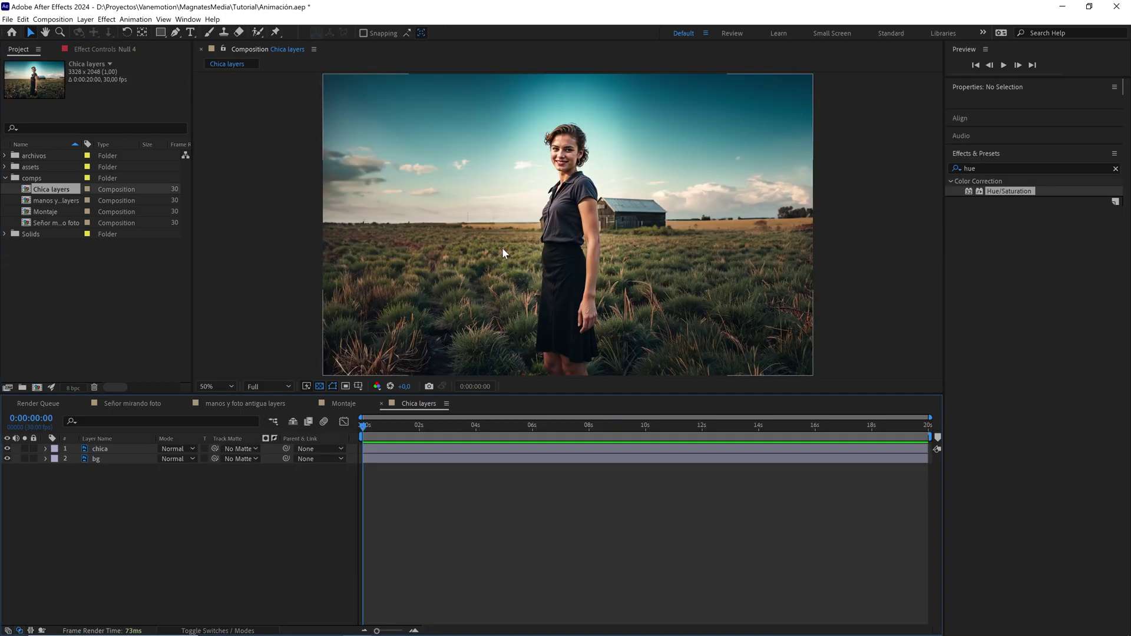
# Set the Chica layers composition size to 1920 x 1080 px
pyautogui.click(52, 20)
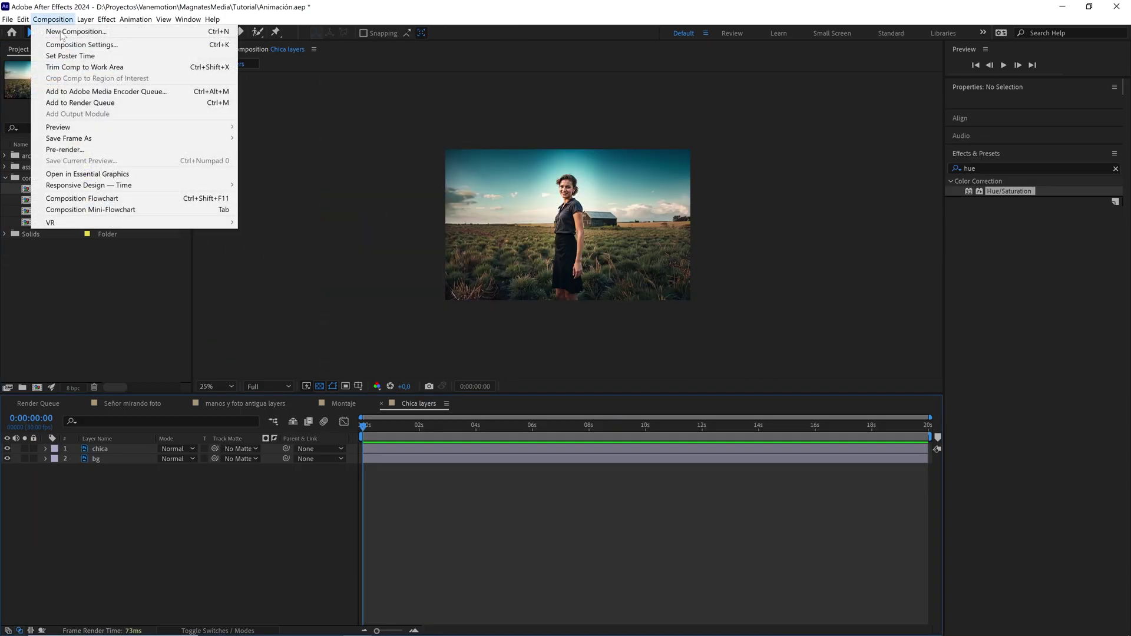
pyautogui.click(76, 45)
pyautogui.click(469, 216)
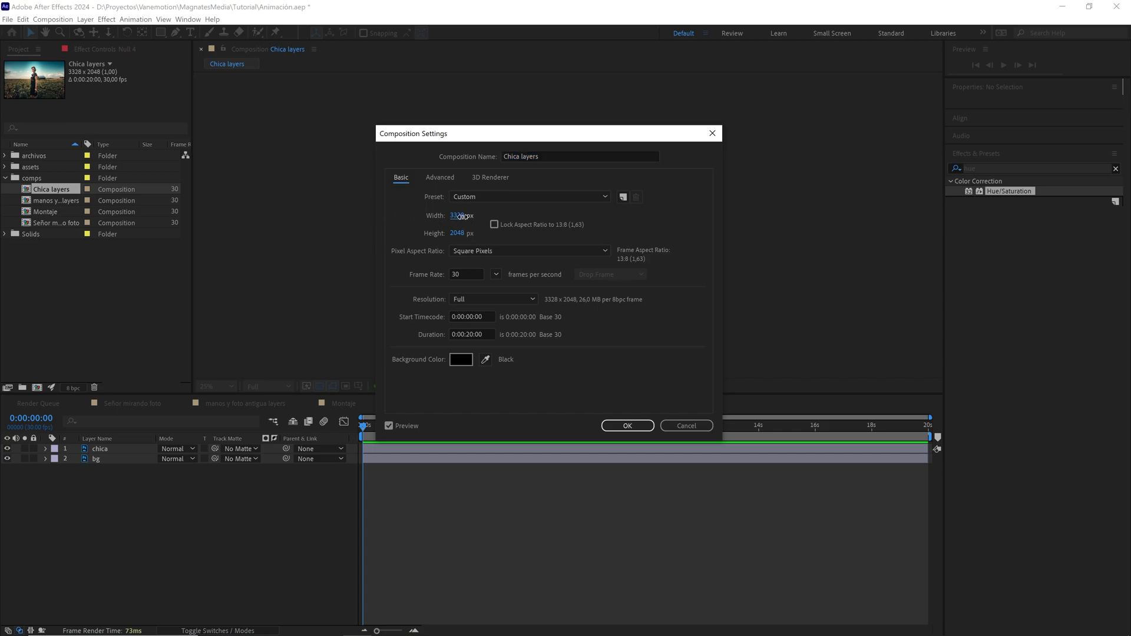
pyautogui.write('1920')
pyautogui.click(467, 234)
pyautogui.write('1080')
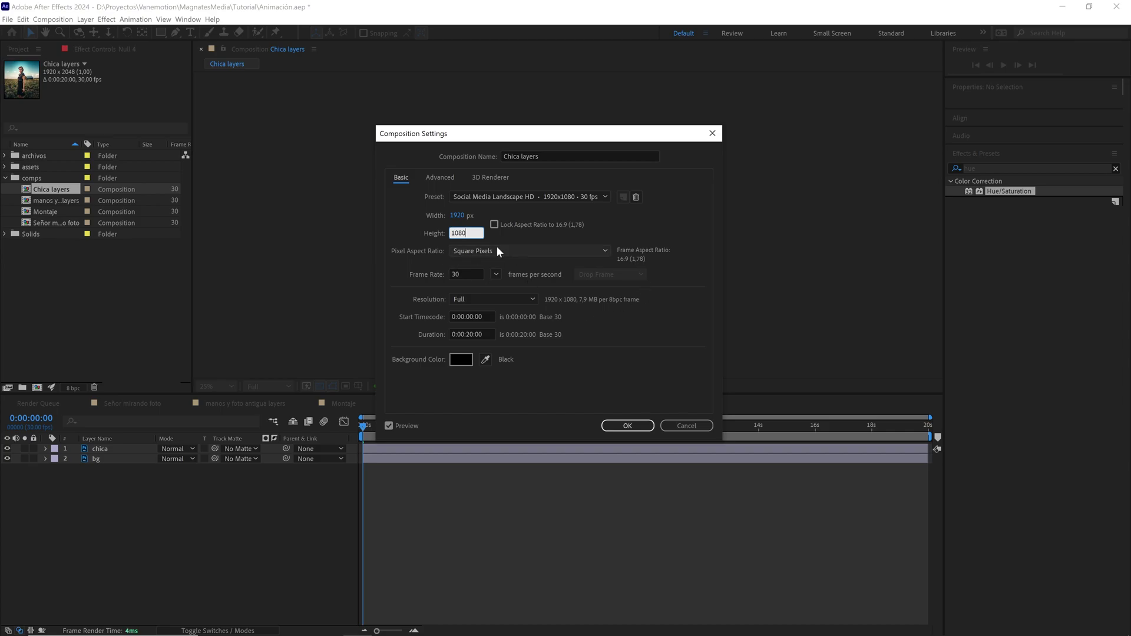
pyautogui.click(627, 425)
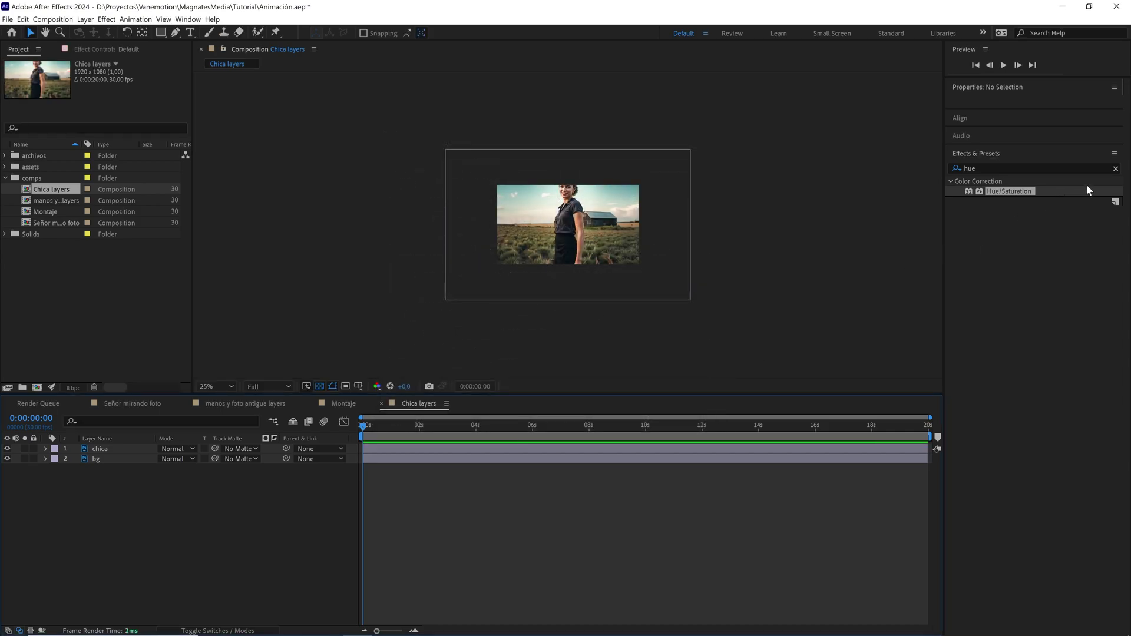
# Clear the effects search, collapse the comps folder and save the project
pyautogui.click(1116, 169)
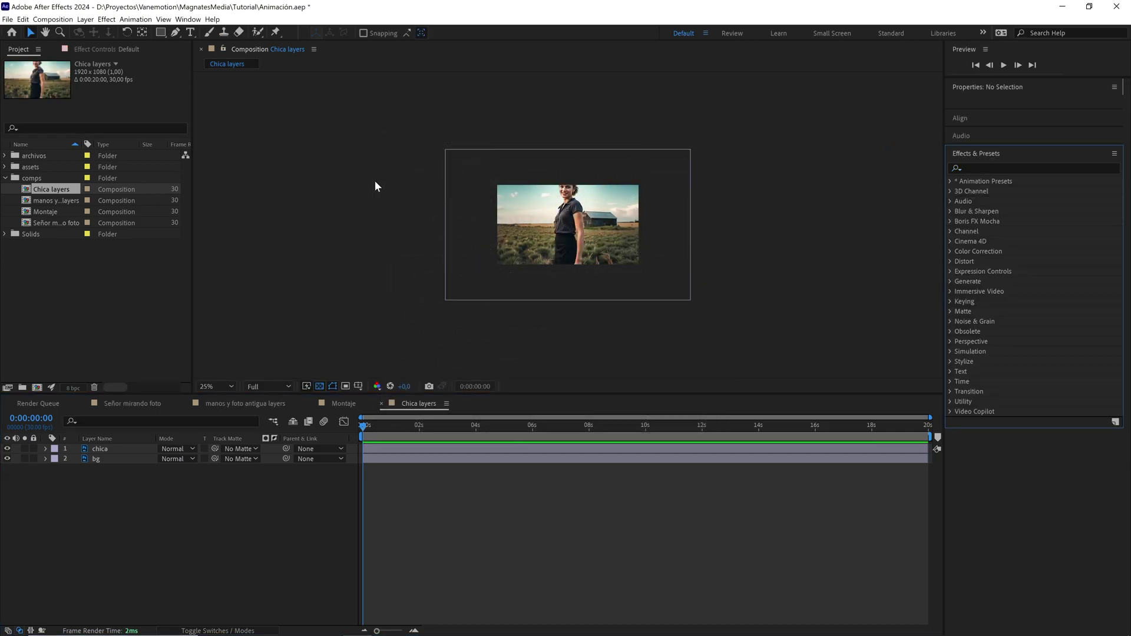
pyautogui.click(5, 178)
pyautogui.click(88, 284)
pyautogui.hotkey('ctrl', 's')
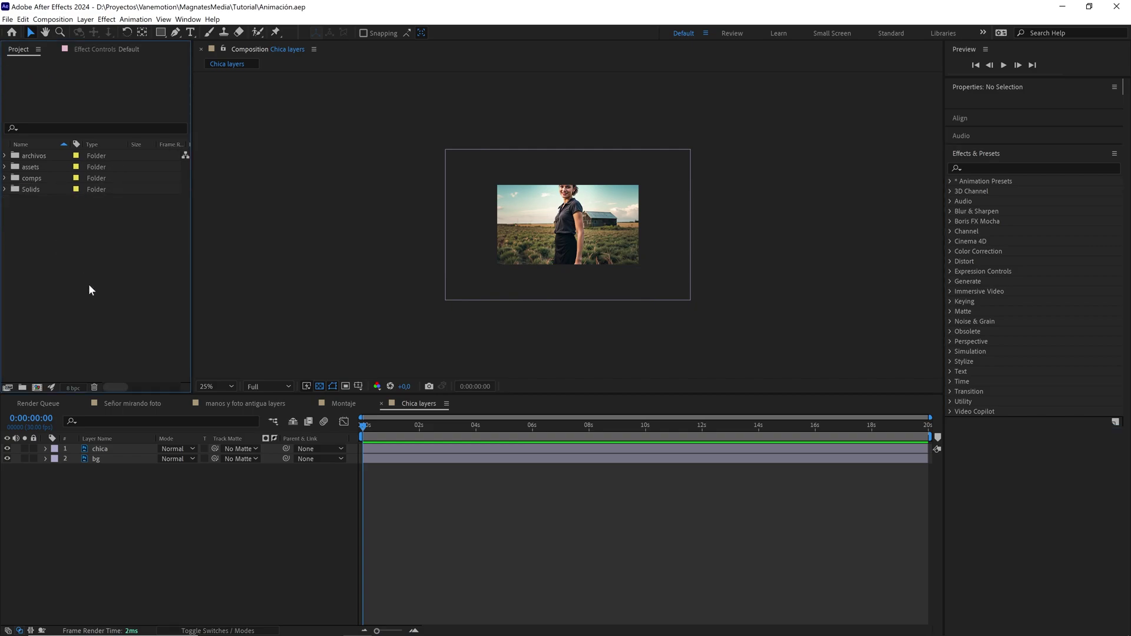
# Add a null object to Chica layers and parent the chica and bg layers to it
pyautogui.rightClick(167, 503)
pyautogui.moveTo(246, 506)
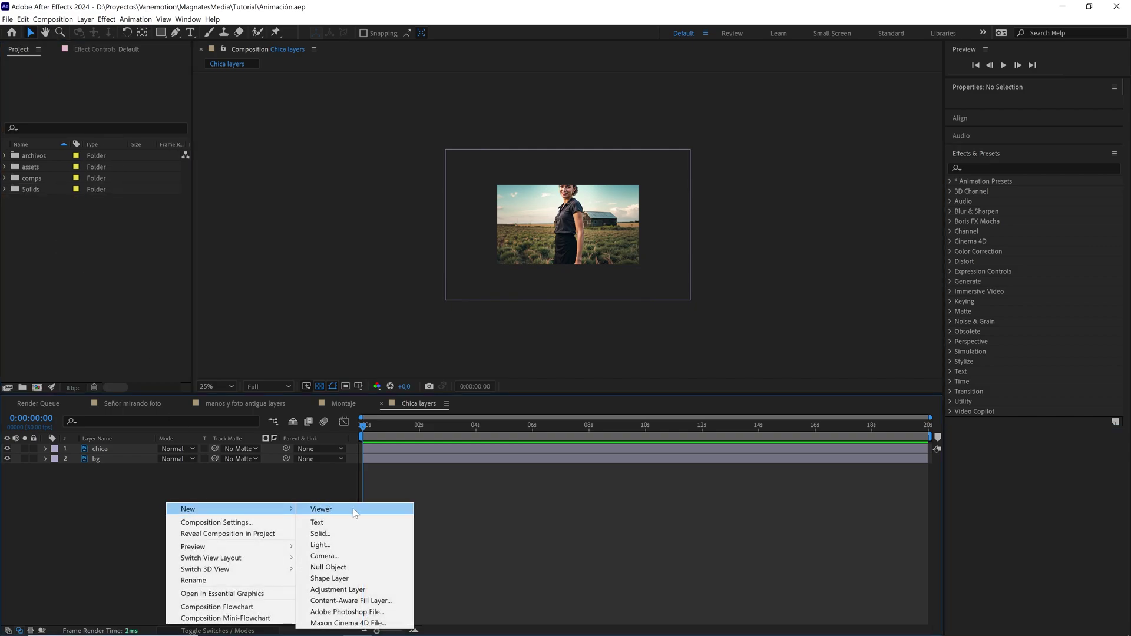
pyautogui.click(344, 567)
pyautogui.moveTo(165, 525); pyautogui.dragTo(82, 452)
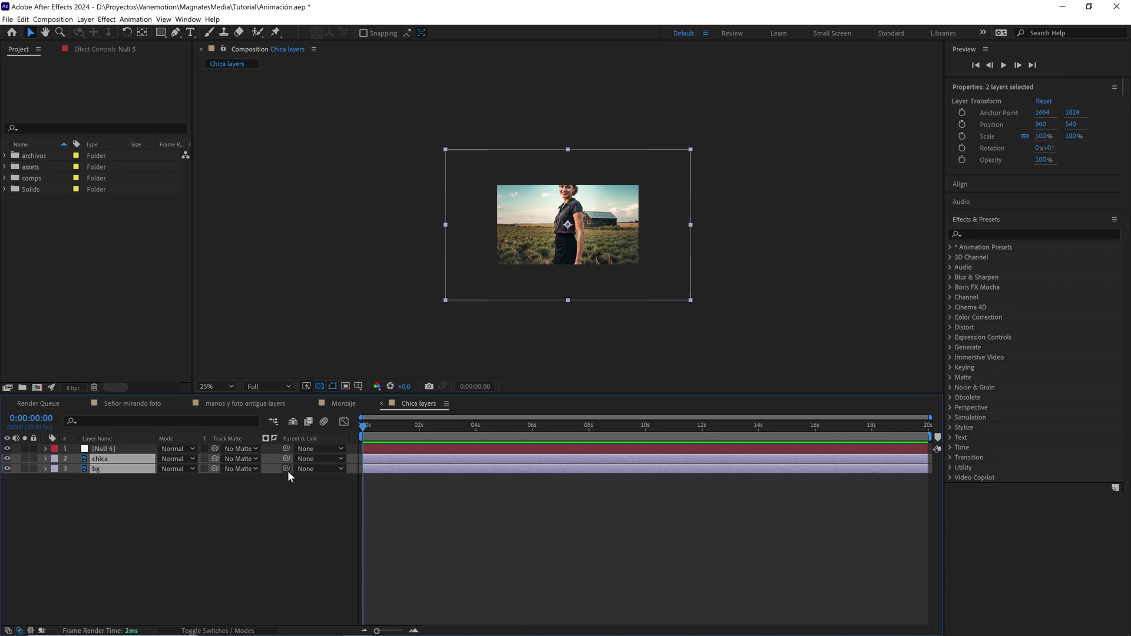
pyautogui.moveTo(286, 461); pyautogui.dragTo(106, 449)
# Scale the new null down to 76% to fit the woman and field into the frame
pyautogui.click(138, 453)
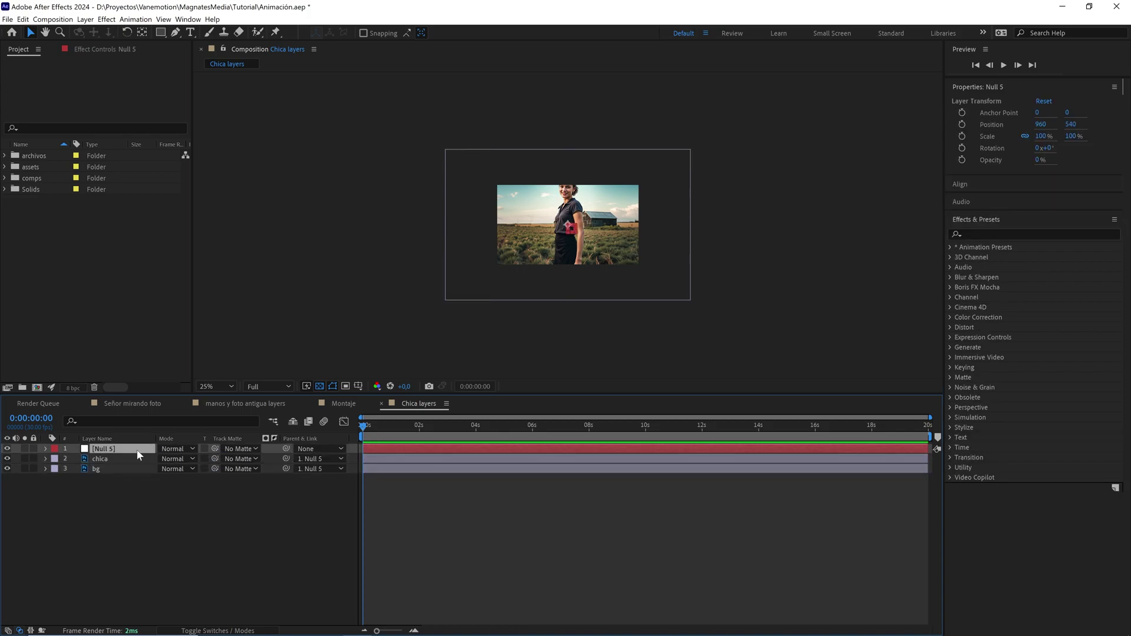
pyautogui.press('s')
pyautogui.moveTo(198, 459); pyautogui.dragTo(190, 464)
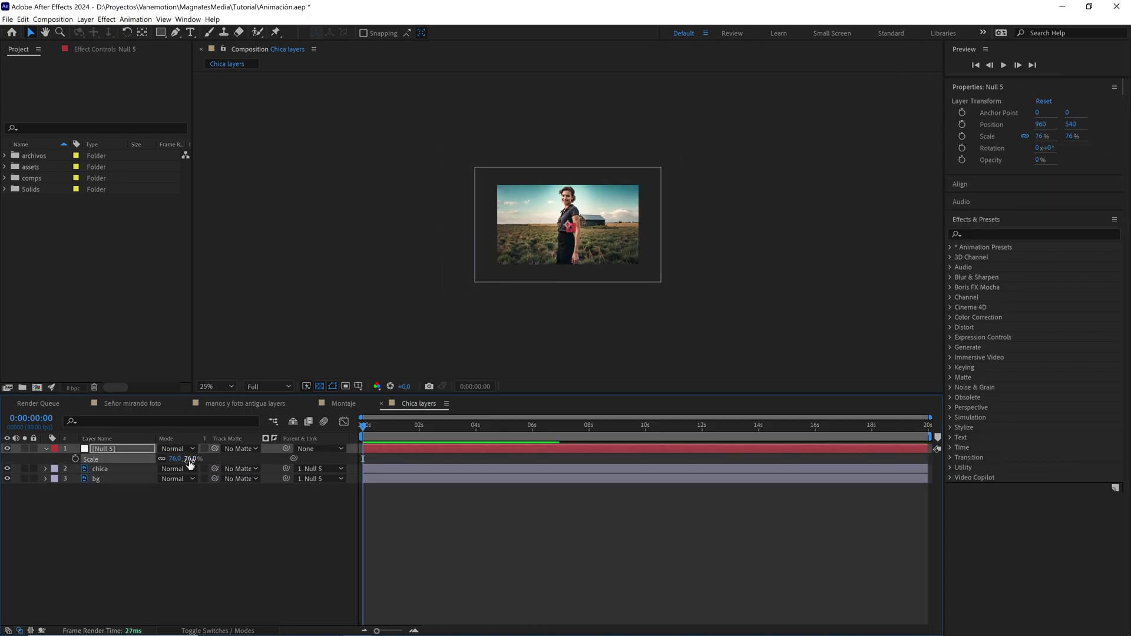
# Set the null's scale to 60%, then delete the null from Chica layers
pyautogui.click(189, 461)
pyautogui.write('60')
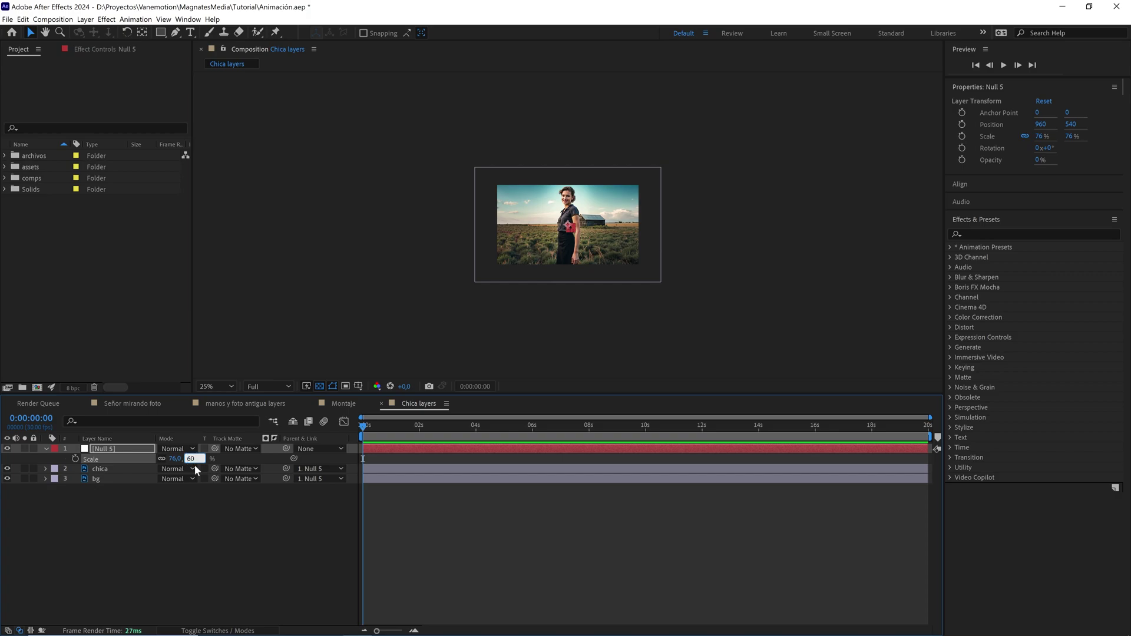
pyautogui.click(227, 490)
pyautogui.press('.')
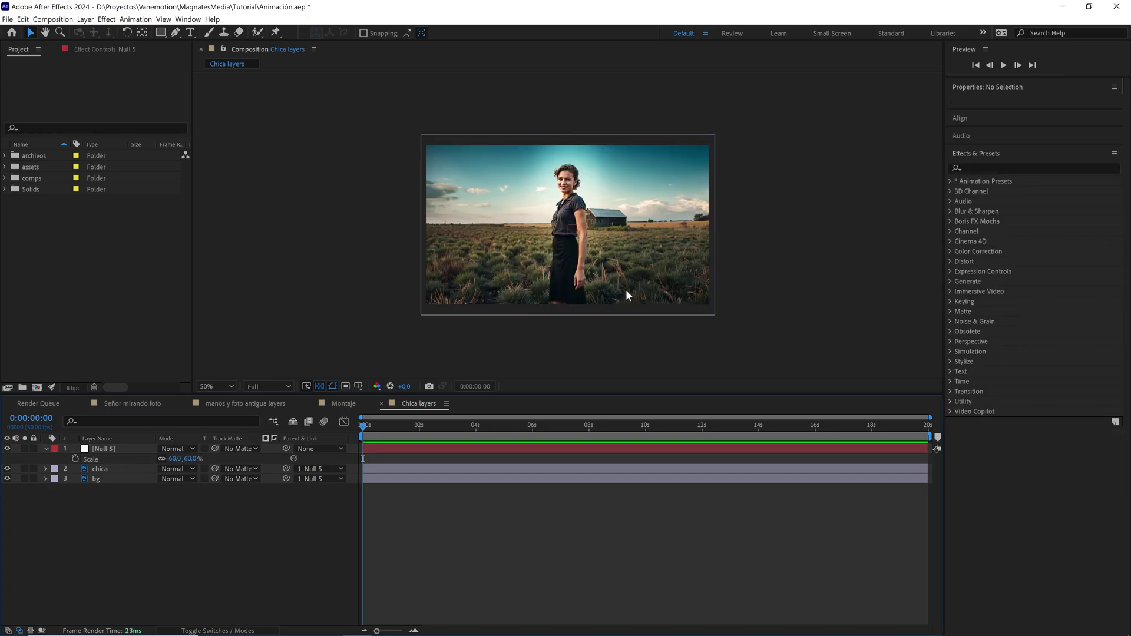
pyautogui.click(107, 449)
pyautogui.press('Delete')
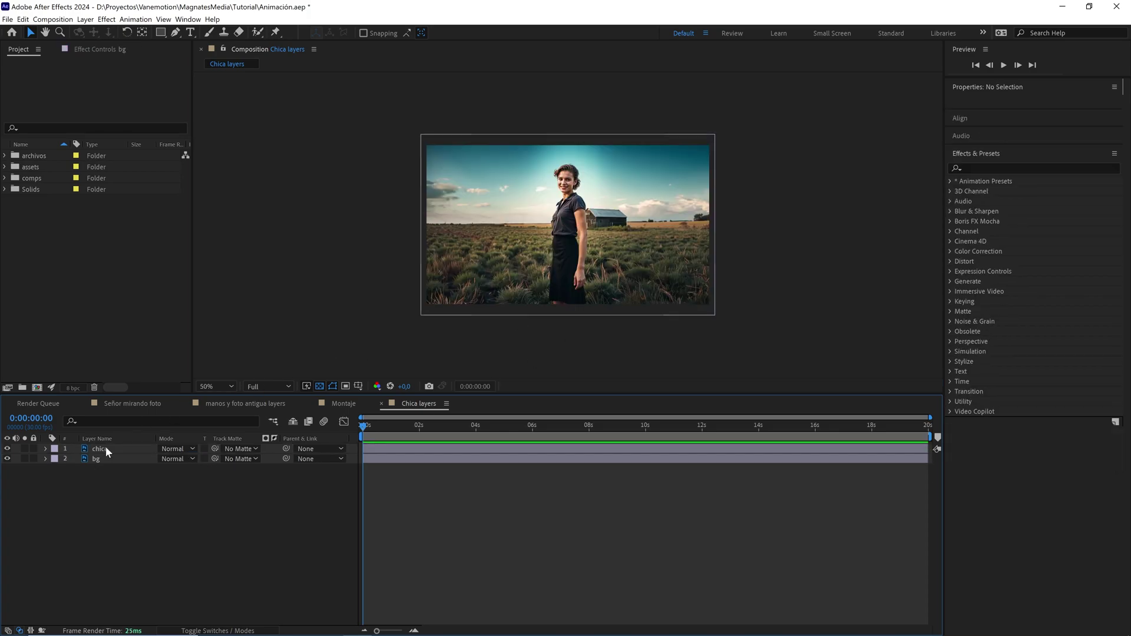
# Turn both the chica and bg layers into 3D layers
pyautogui.moveTo(167, 501); pyautogui.dragTo(89, 448)
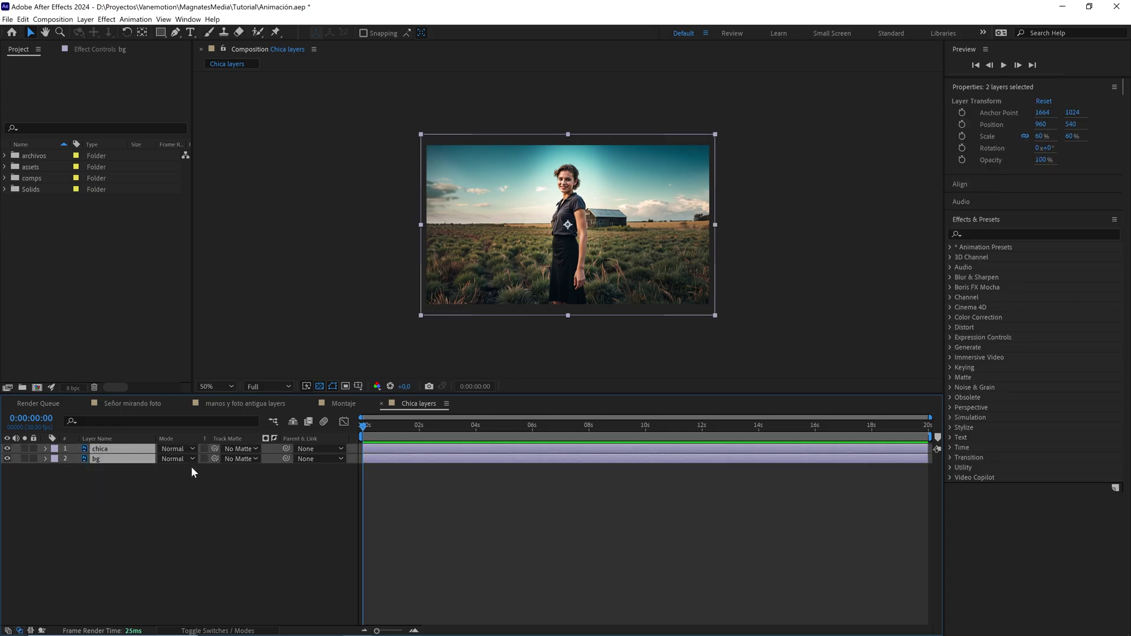
pyautogui.press('F4')
pyautogui.click(223, 456)
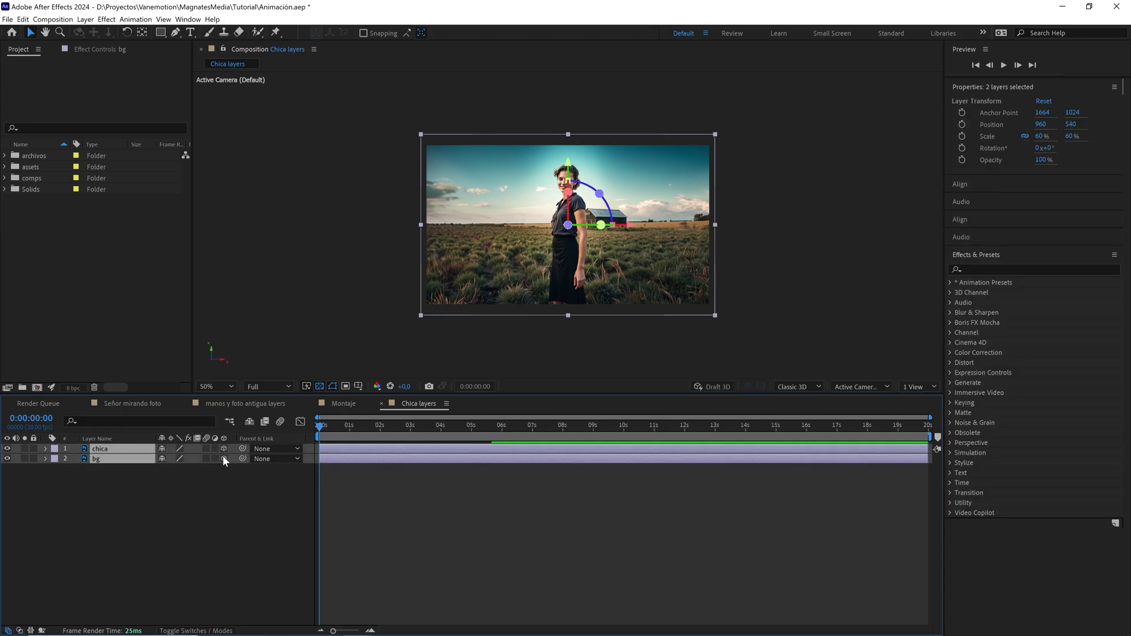
pyautogui.click(155, 468)
# Push the bg layer back in depth by setting its Z position to 2000
pyautogui.click(117, 461)
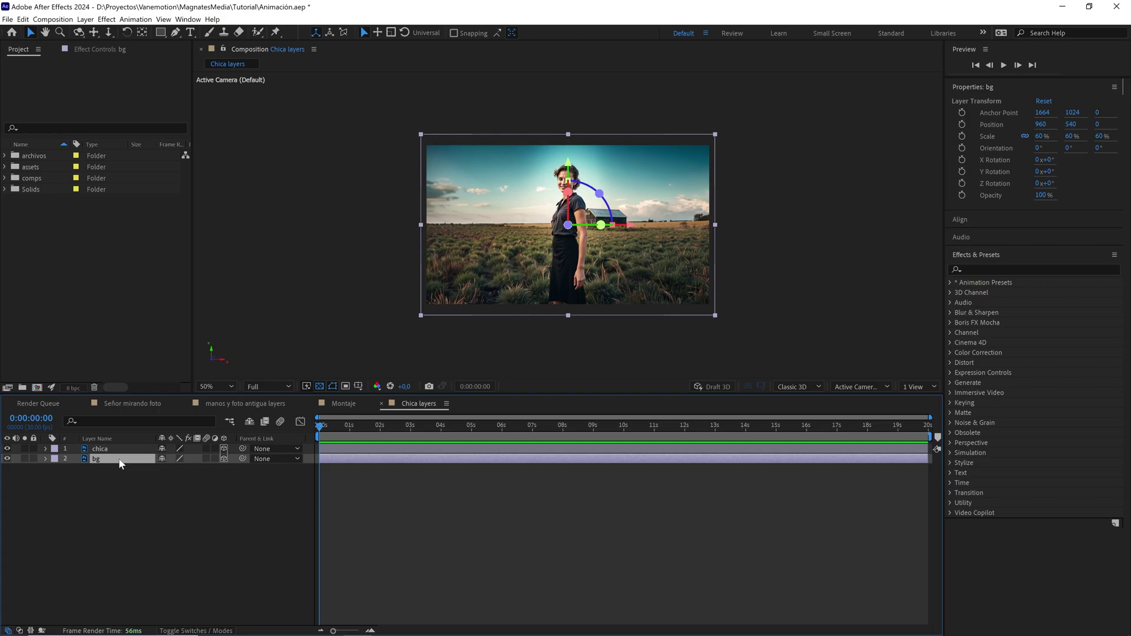
pyautogui.press('p')
pyautogui.moveTo(201, 468); pyautogui.dragTo(342, 467)
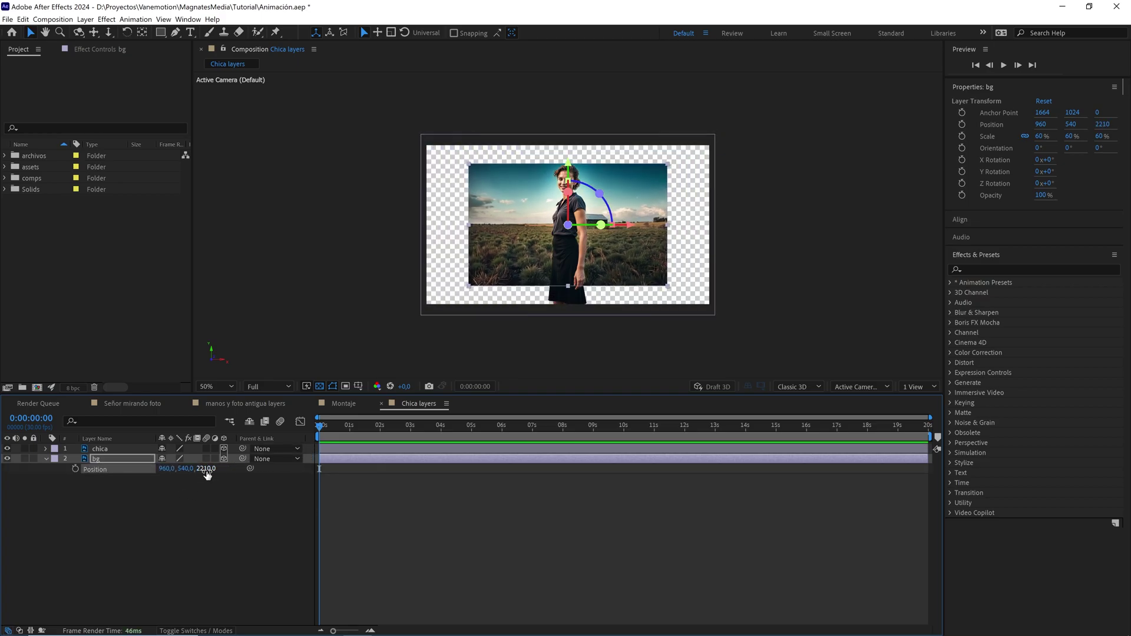
pyautogui.click(203, 469)
pyautogui.write('2000')
pyautogui.click(178, 493)
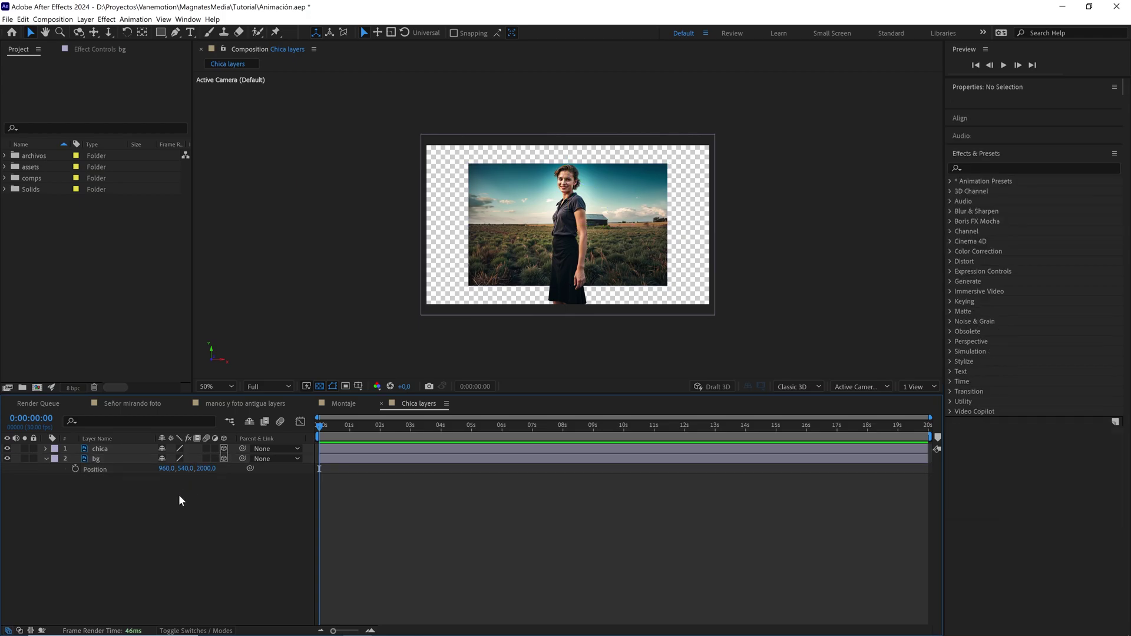
# Scale the bg layer up to 140% so the field fills the frame behind the woman
pyautogui.click(113, 459)
pyautogui.press('s')
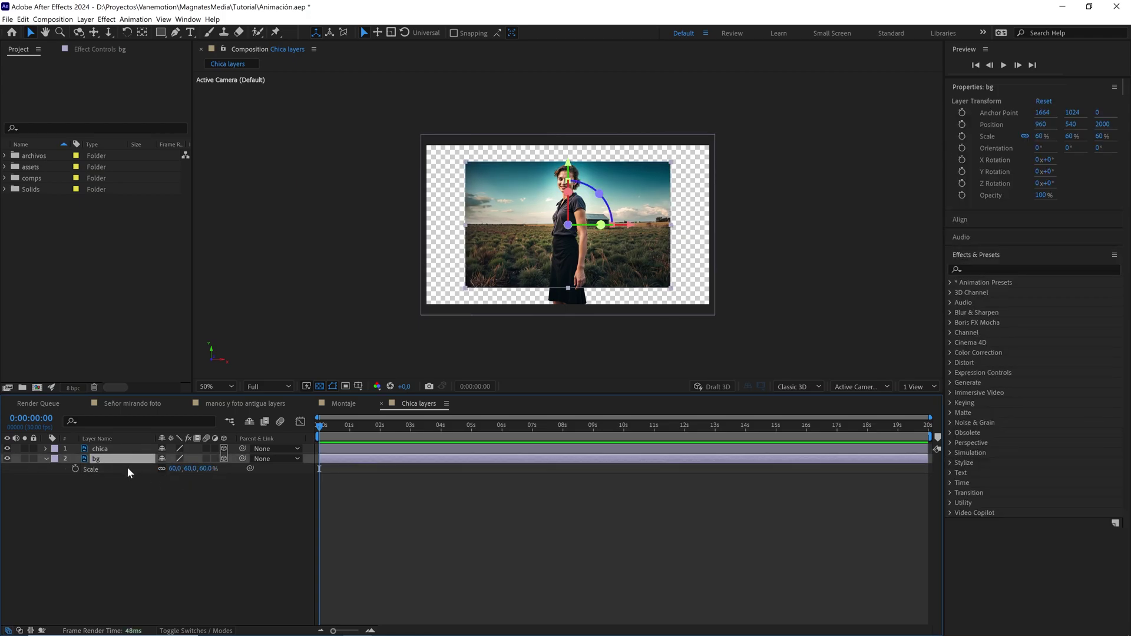
pyautogui.moveTo(207, 473); pyautogui.dragTo(216, 468)
pyautogui.click(217, 468)
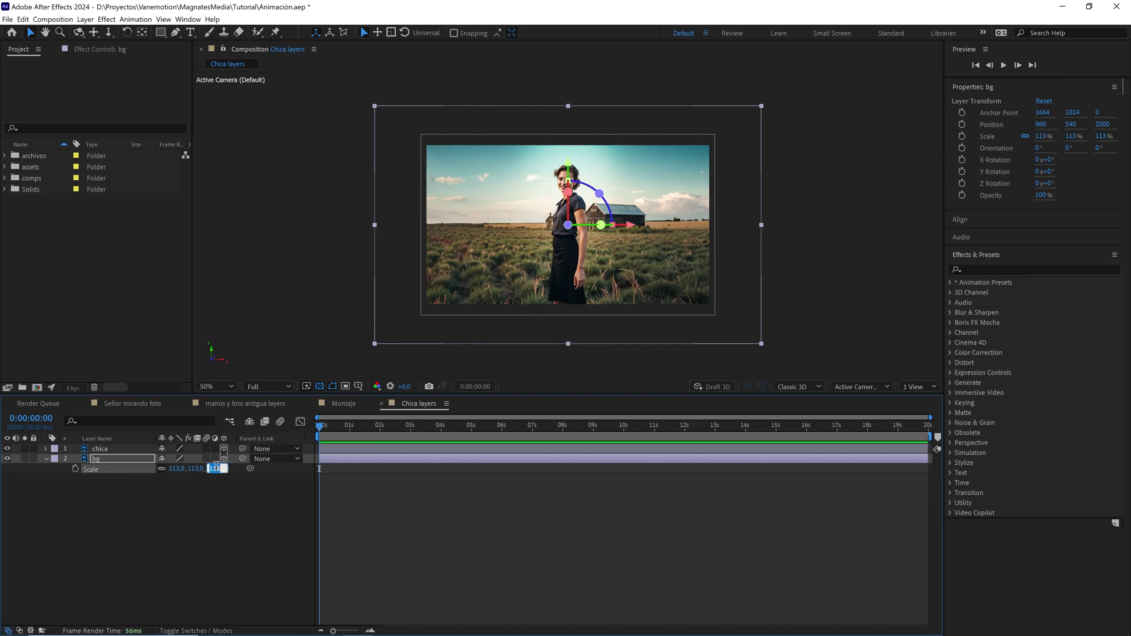
pyautogui.write('140')
pyautogui.click(218, 496)
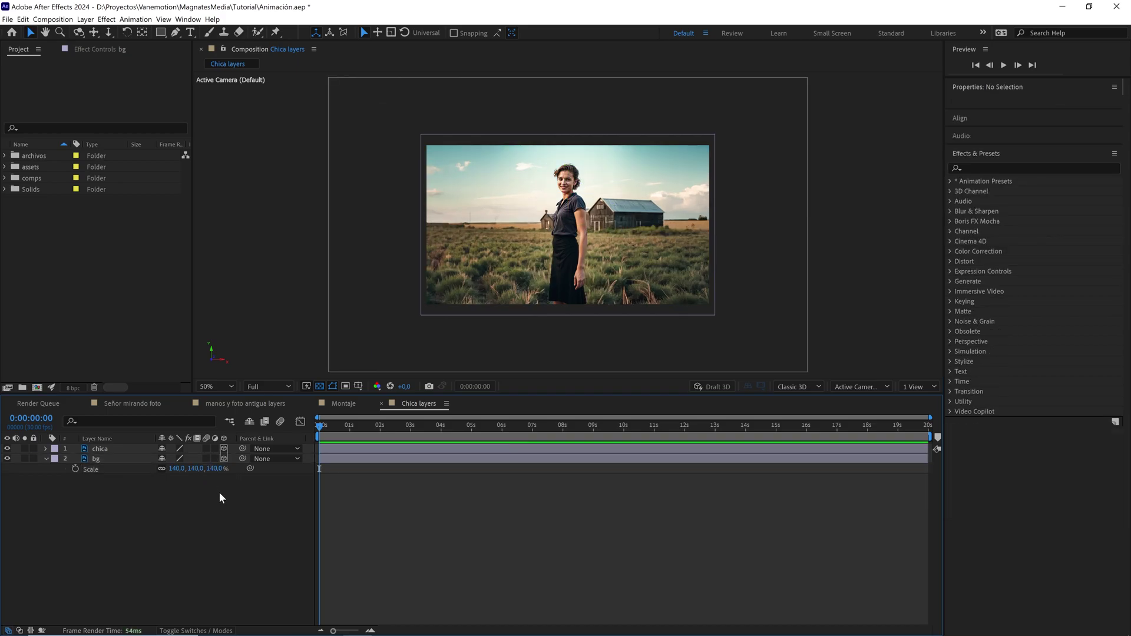
# Shift the bg layer sideways to clear the barn from behind the woman, setting its X position to 1175
pyautogui.click(353, 297)
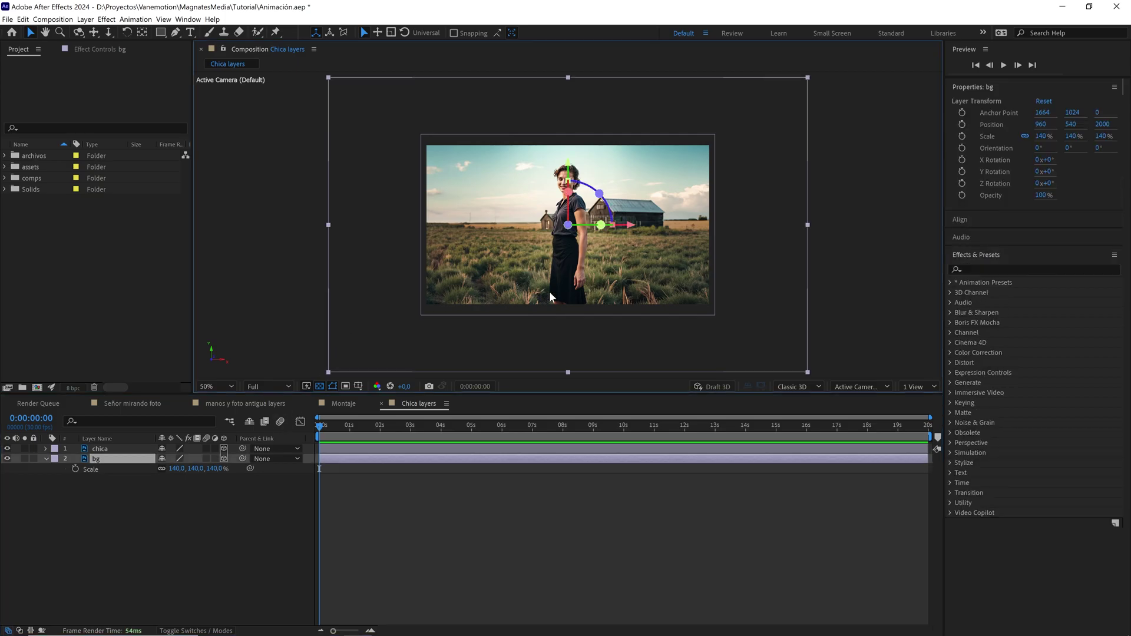
pyautogui.moveTo(627, 230); pyautogui.dragTo(647, 230)
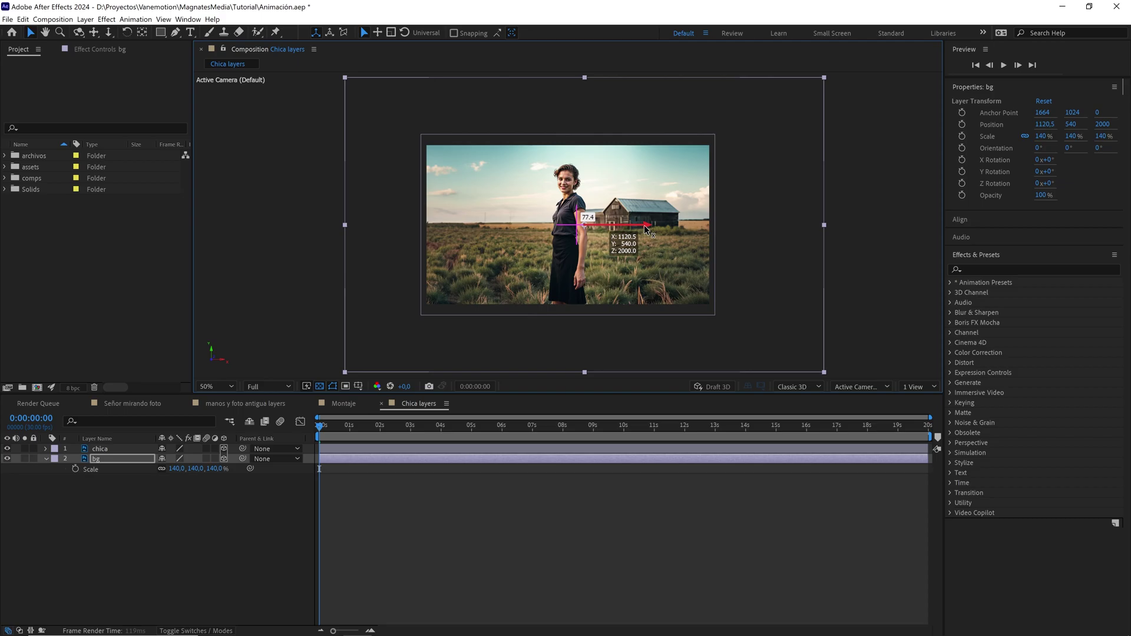
pyautogui.press('p')
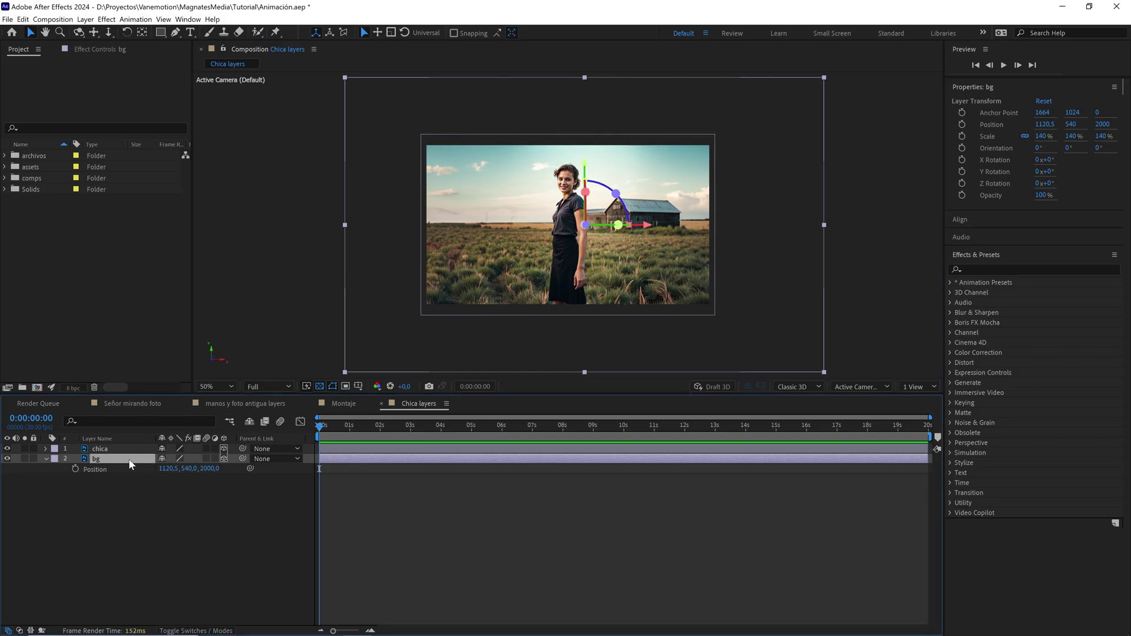
pyautogui.click(171, 469)
pyautogui.write('1175')
pyautogui.click(171, 514)
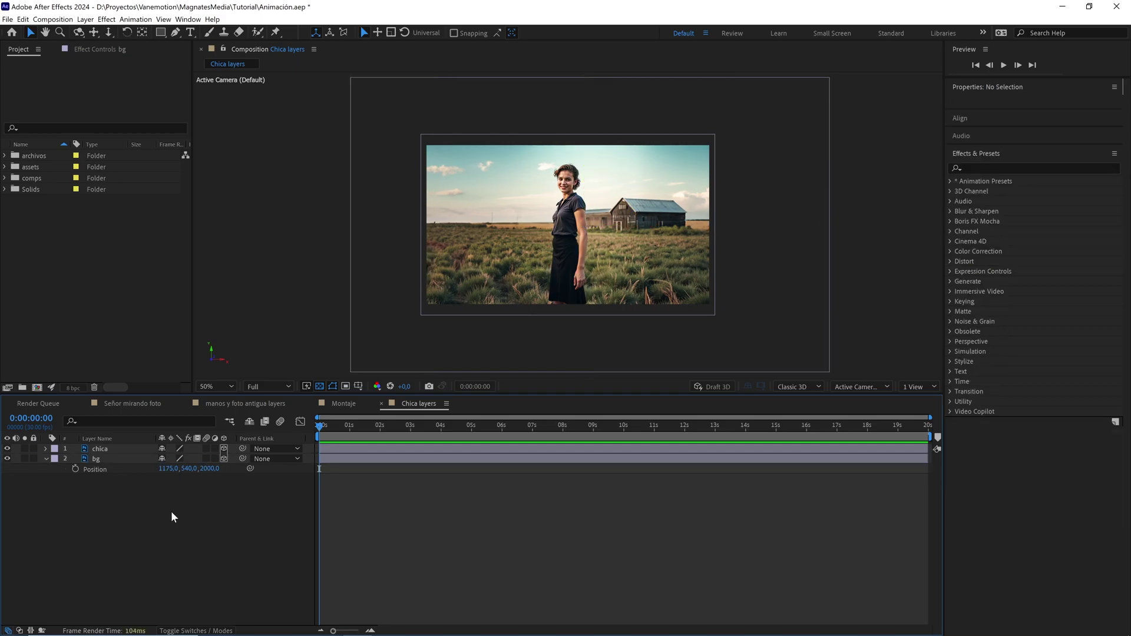
# Lower the chica layer in the frame by setting its Y position to 605
pyautogui.click(113, 449)
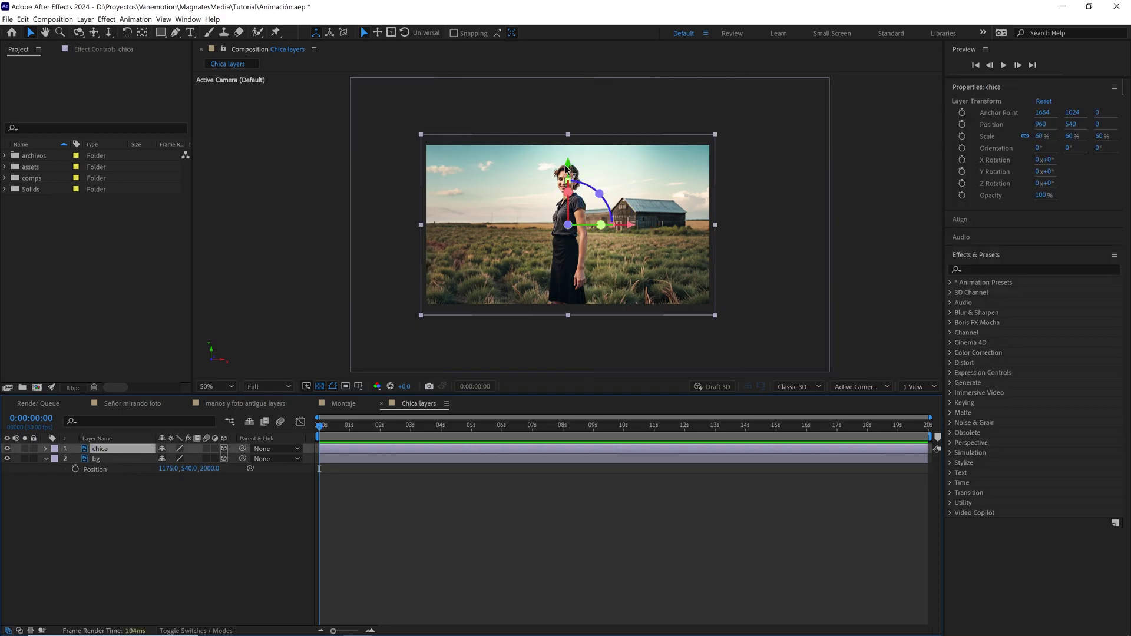
pyautogui.moveTo(567, 171); pyautogui.dragTo(537, 210)
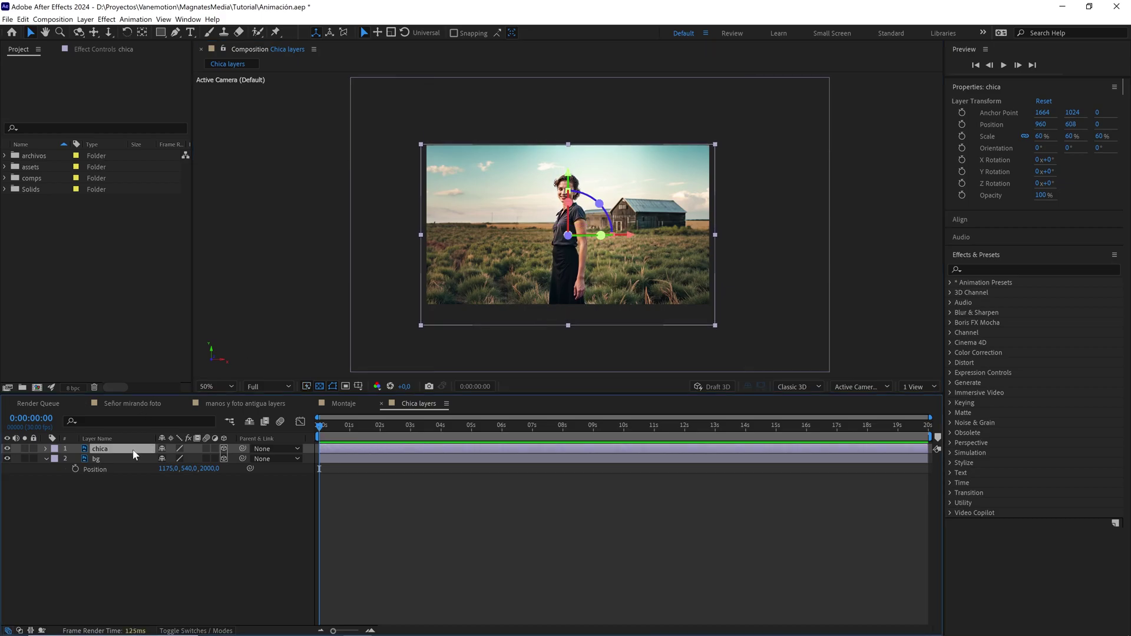
pyautogui.press('p')
pyautogui.click(184, 459)
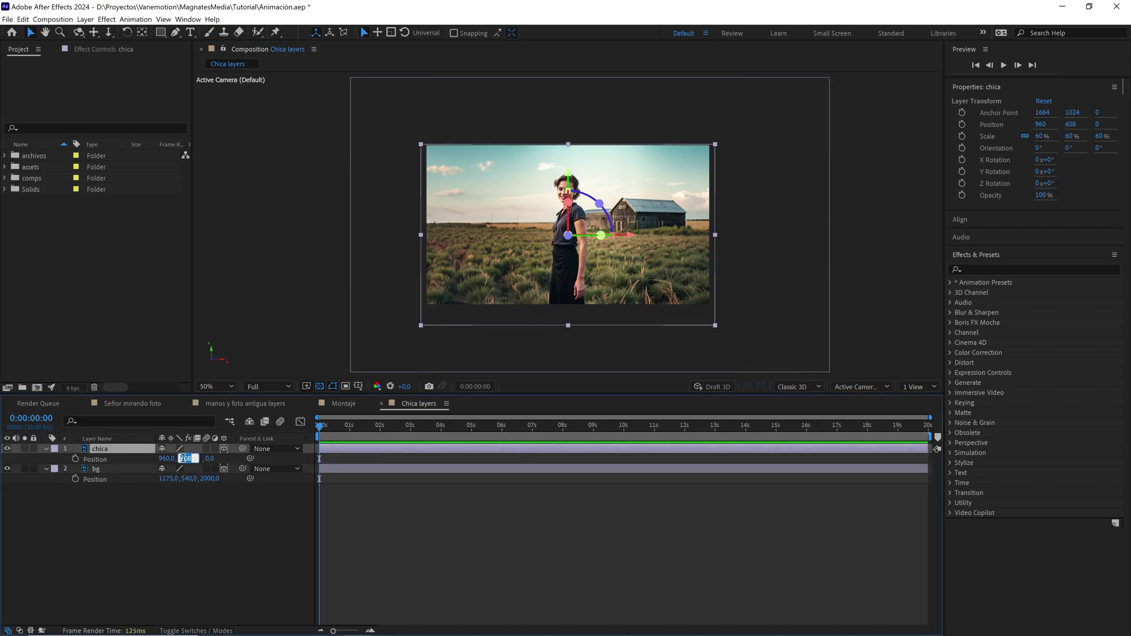
pyautogui.write('60')
pyautogui.click(200, 526)
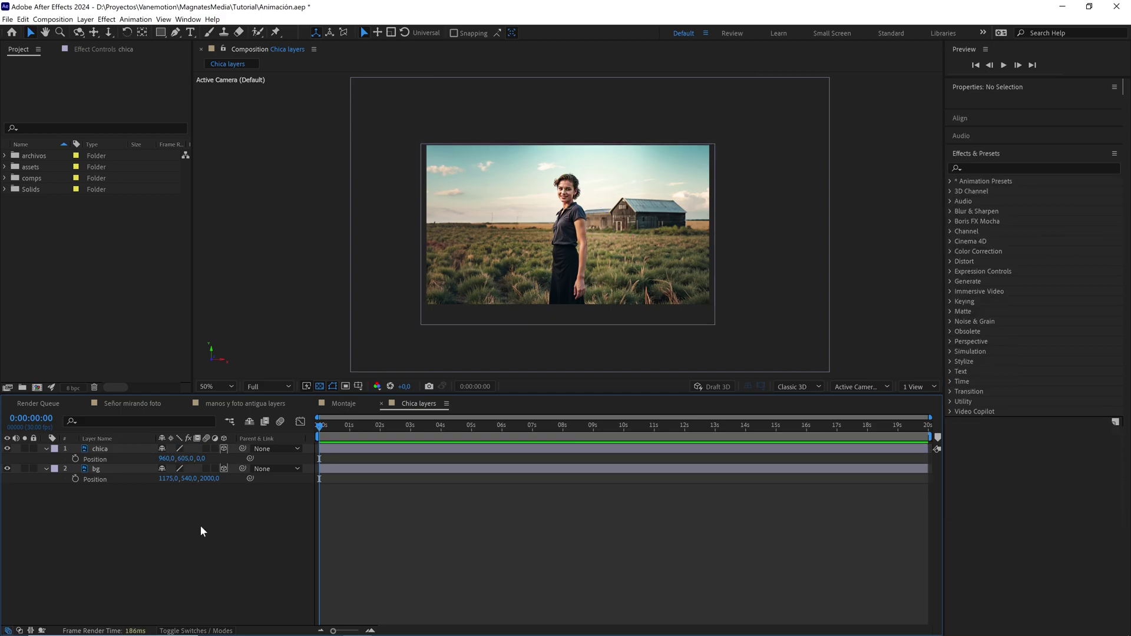
# Add the Chica layers composition beneath all layers of the manos y foto antigua layers composition, with the current time at 15 seconds
pyautogui.click(235, 405)
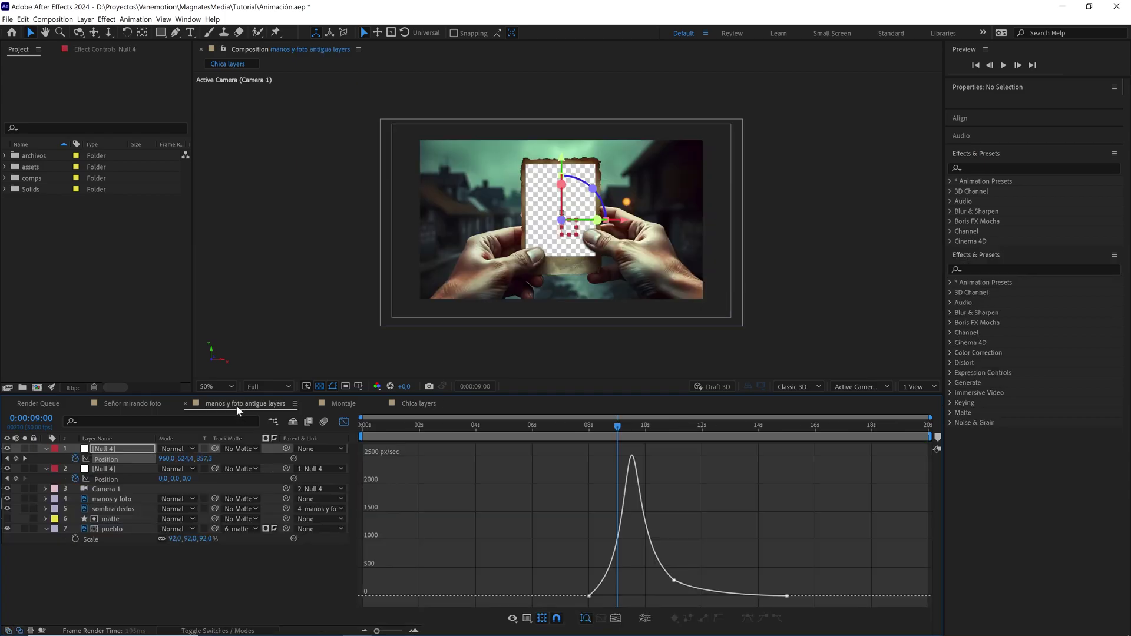
pyautogui.click(344, 422)
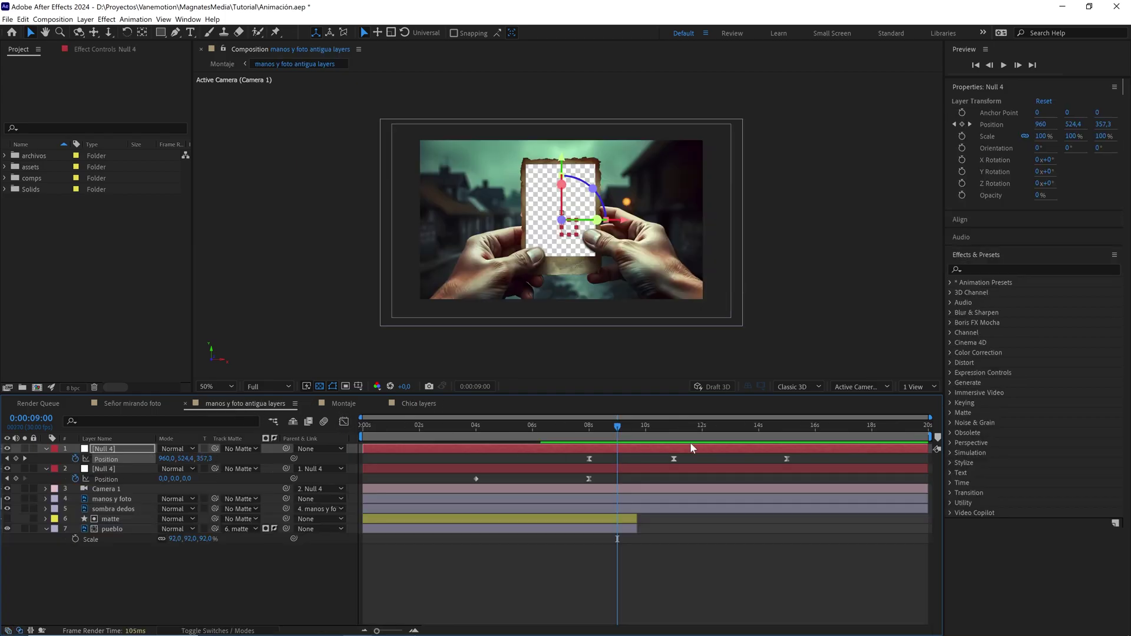
pyautogui.moveTo(702, 425); pyautogui.dragTo(782, 421)
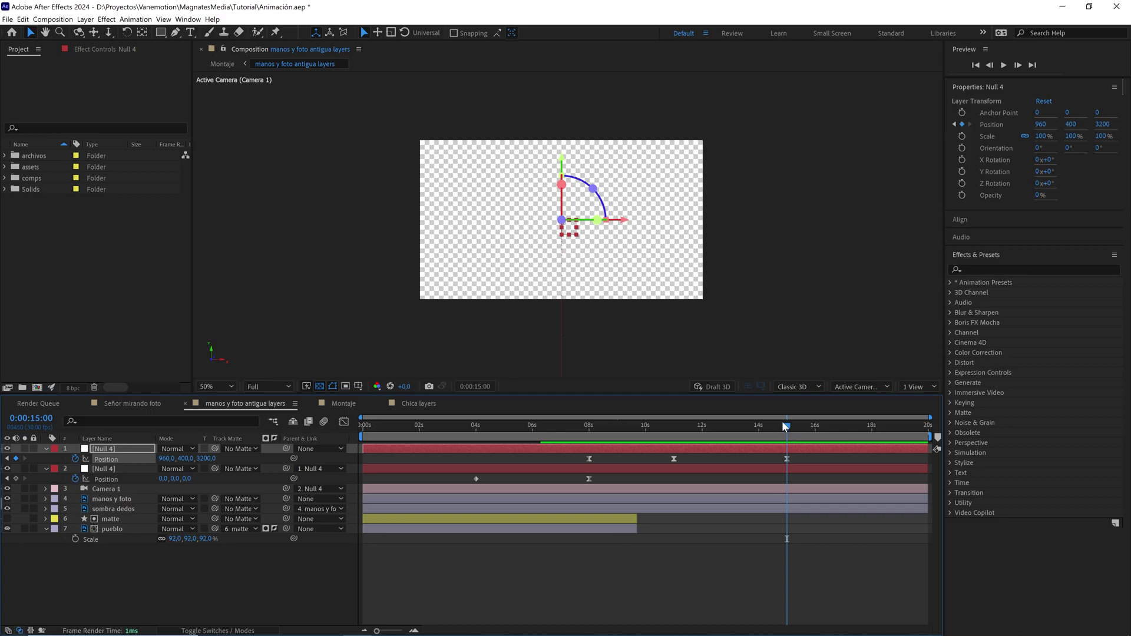
pyautogui.click(6, 178)
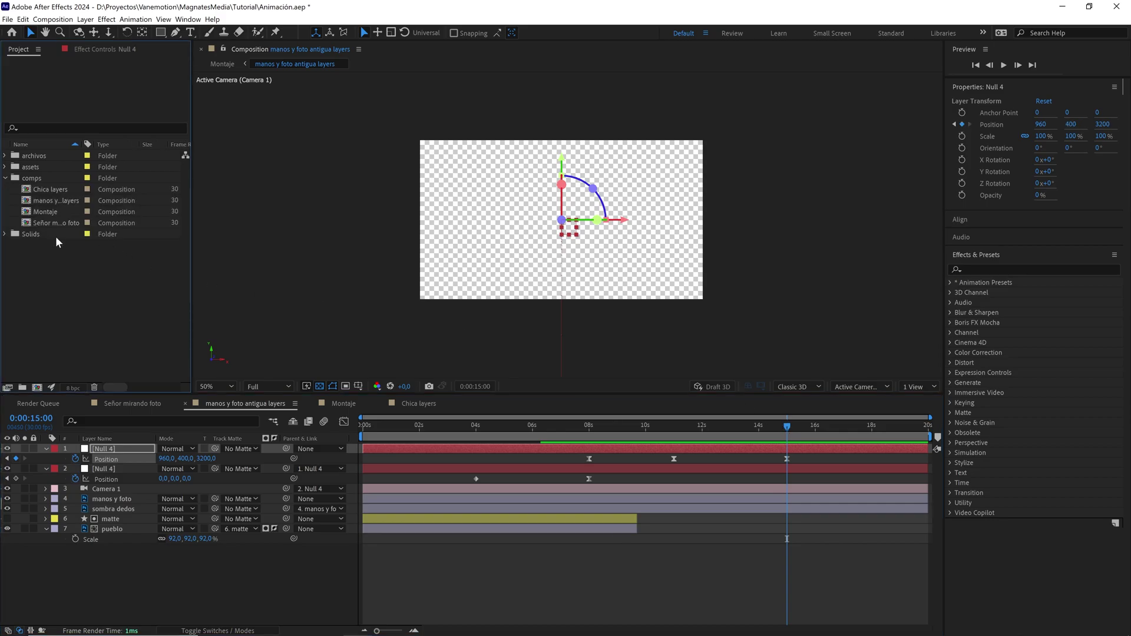
pyautogui.click(50, 189)
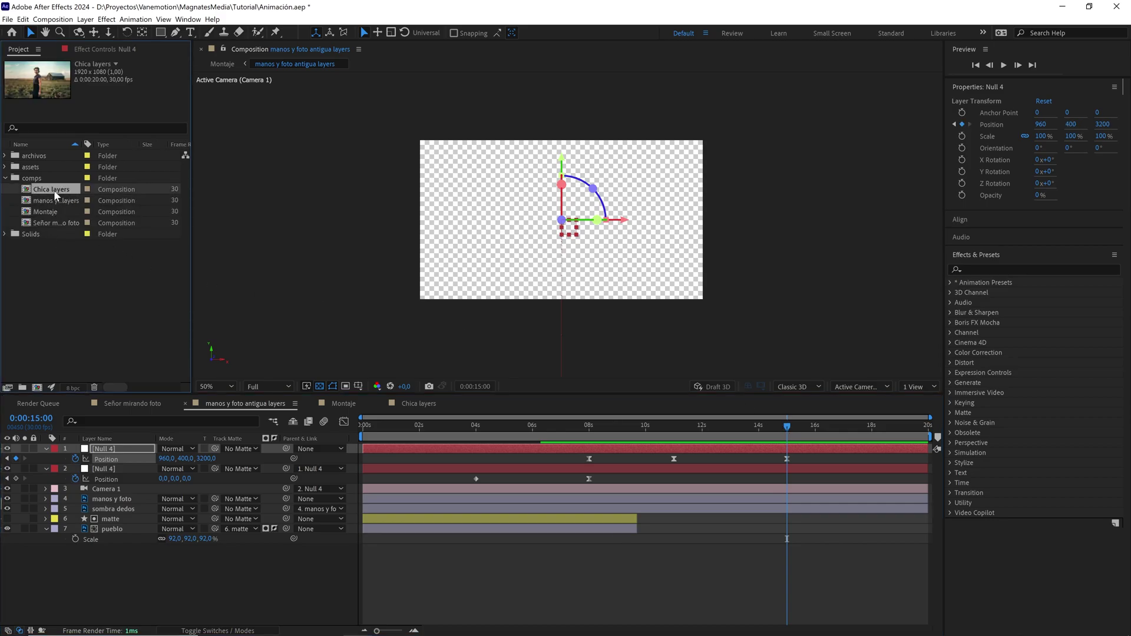
pyautogui.moveTo(54, 189); pyautogui.dragTo(167, 580)
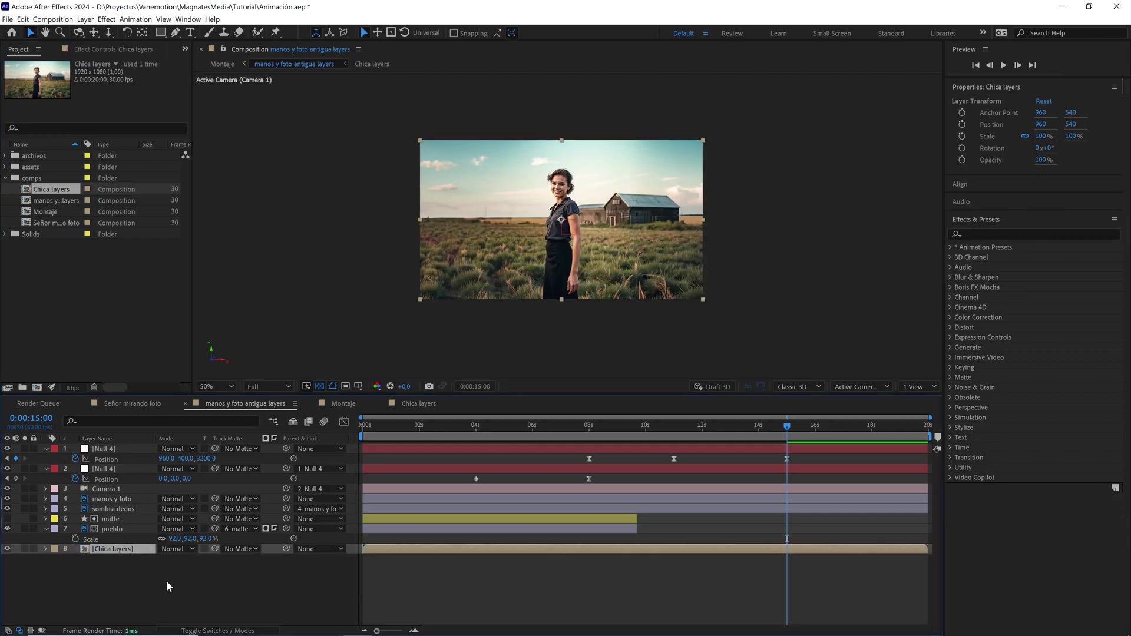
# Make the Chica layers layer 3D and center it in the camera view at 15 seconds
pyautogui.press('F4')
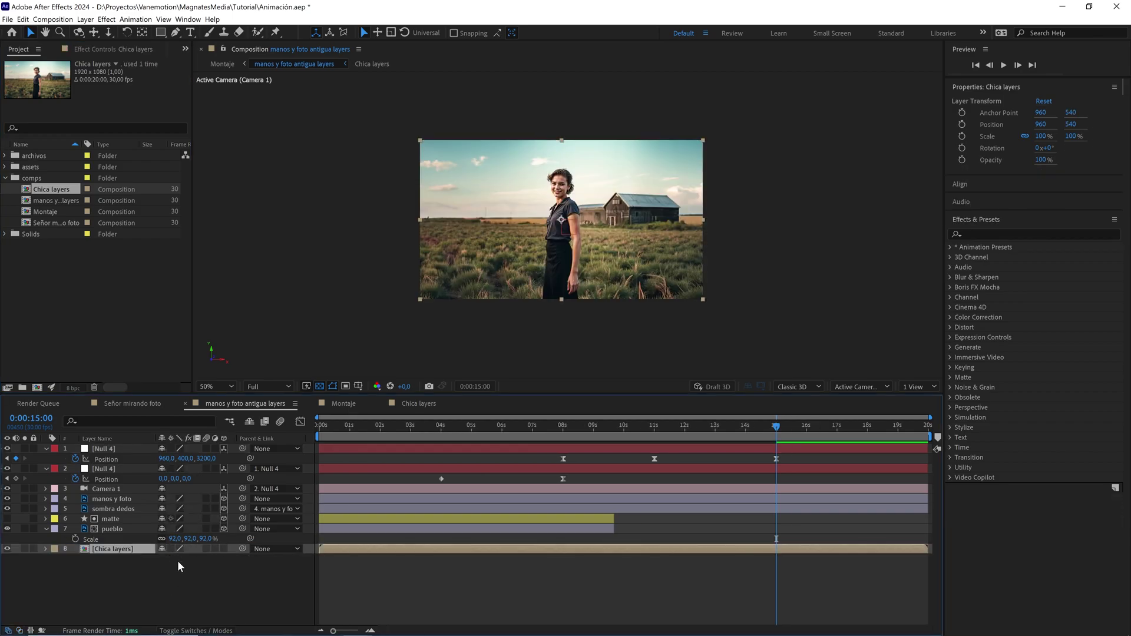
pyautogui.click(224, 549)
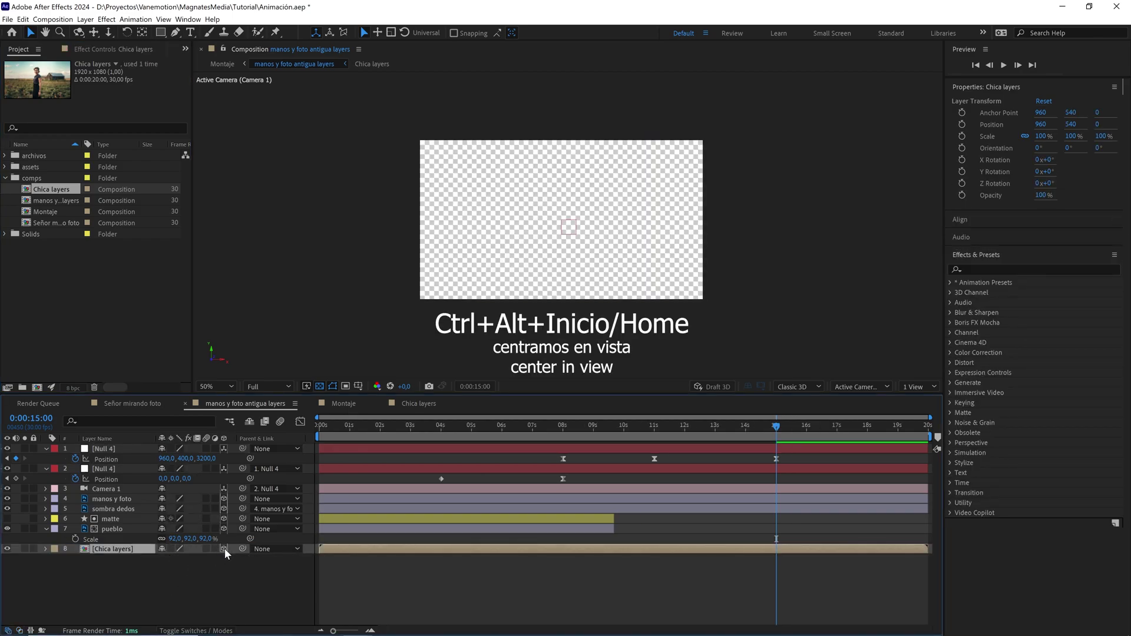
pyautogui.hotkey('ctrl', 'alt', 'Home')
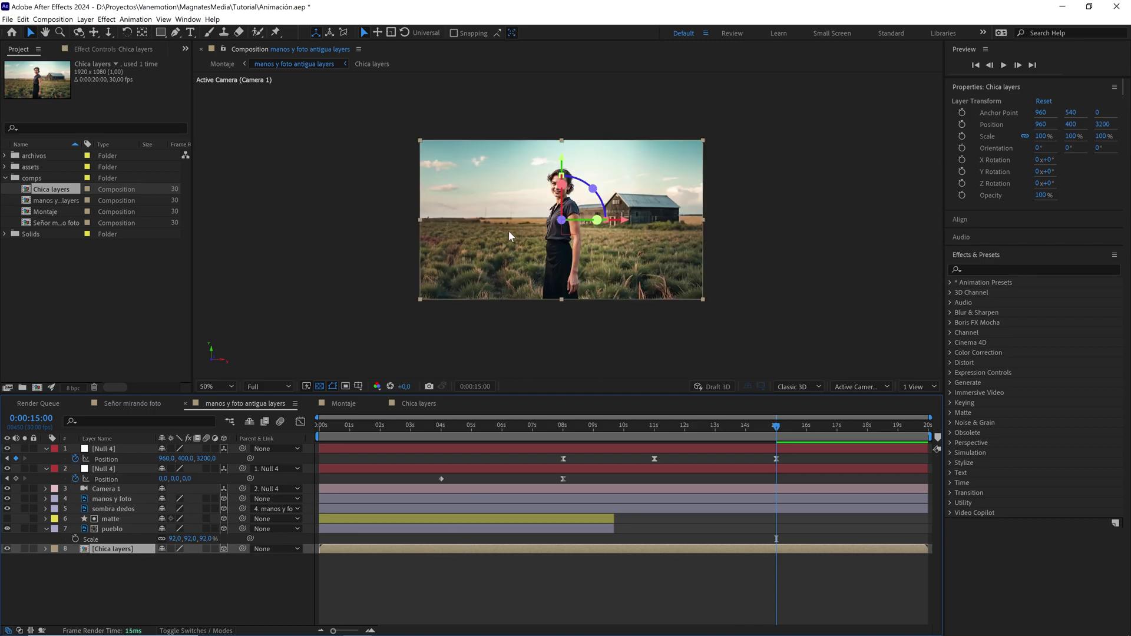
# At 8 seconds, show two views and collapse transformations on the Chica layers layer so its depth carries into the composition
pyautogui.moveTo(773, 424); pyautogui.dragTo(562, 437)
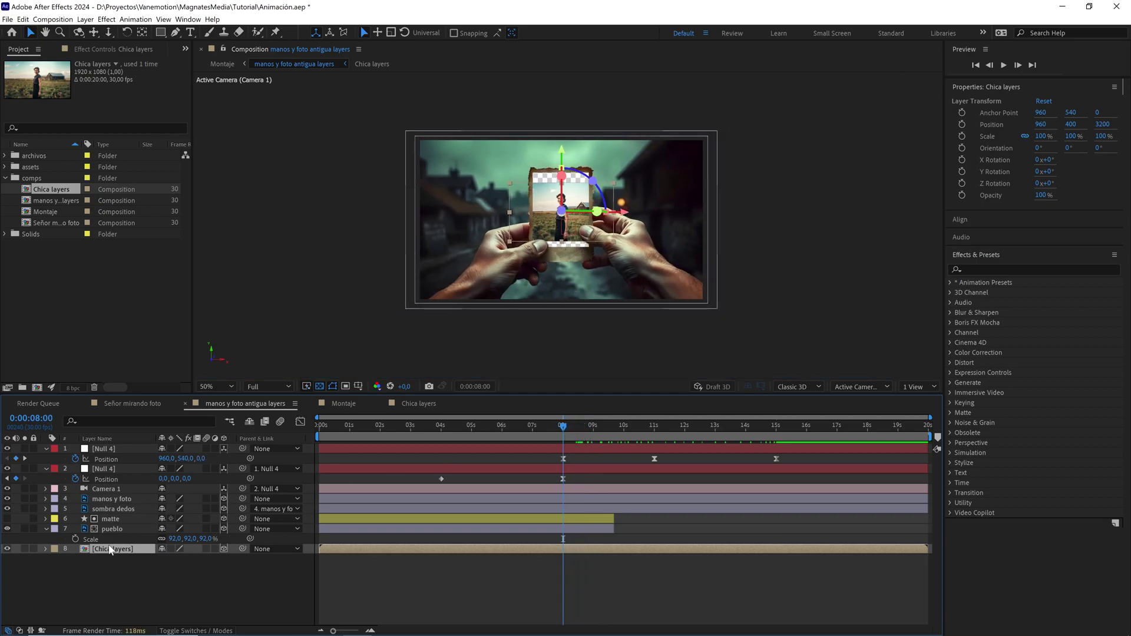
pyautogui.click(917, 386)
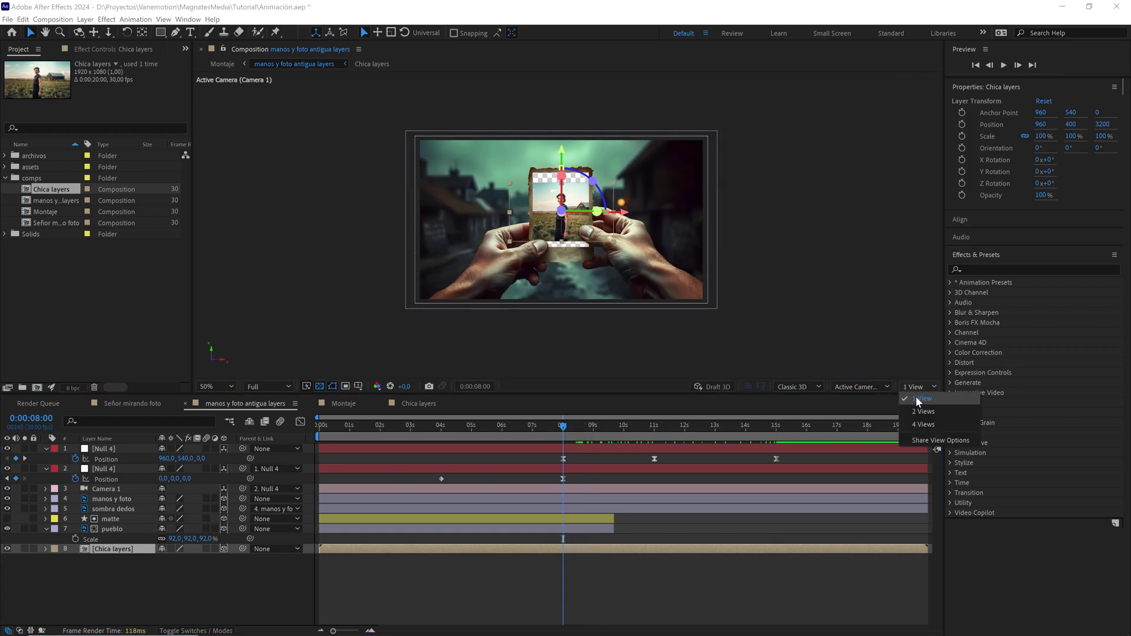
pyautogui.click(919, 407)
pyautogui.scroll(-4, 337, 255)
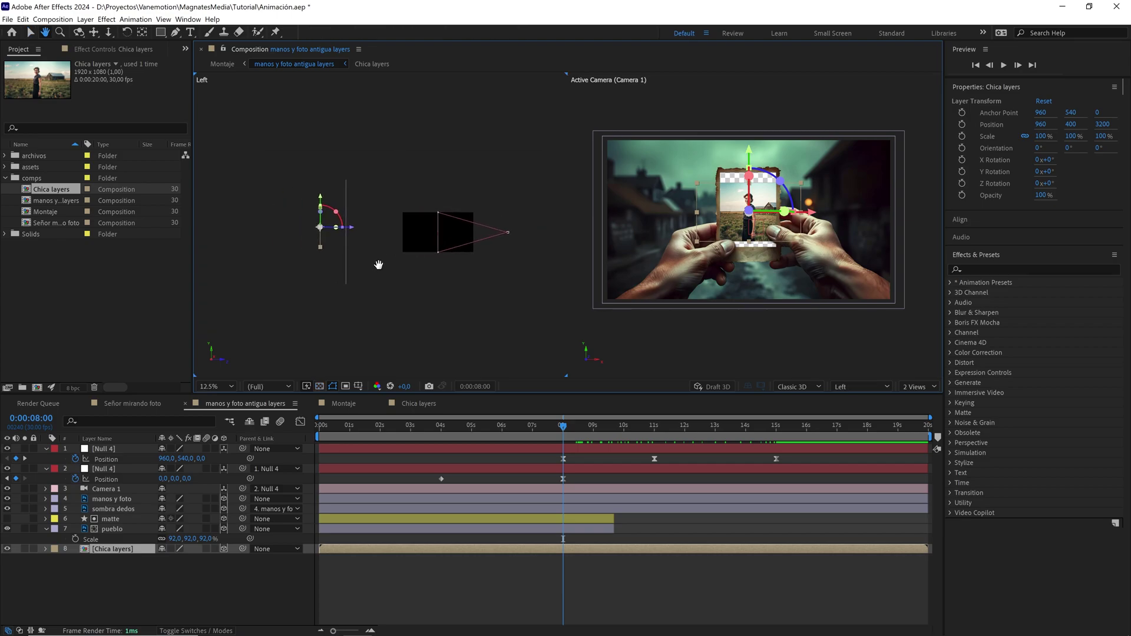
pyautogui.moveTo(324, 275); pyautogui.dragTo(303, 192)
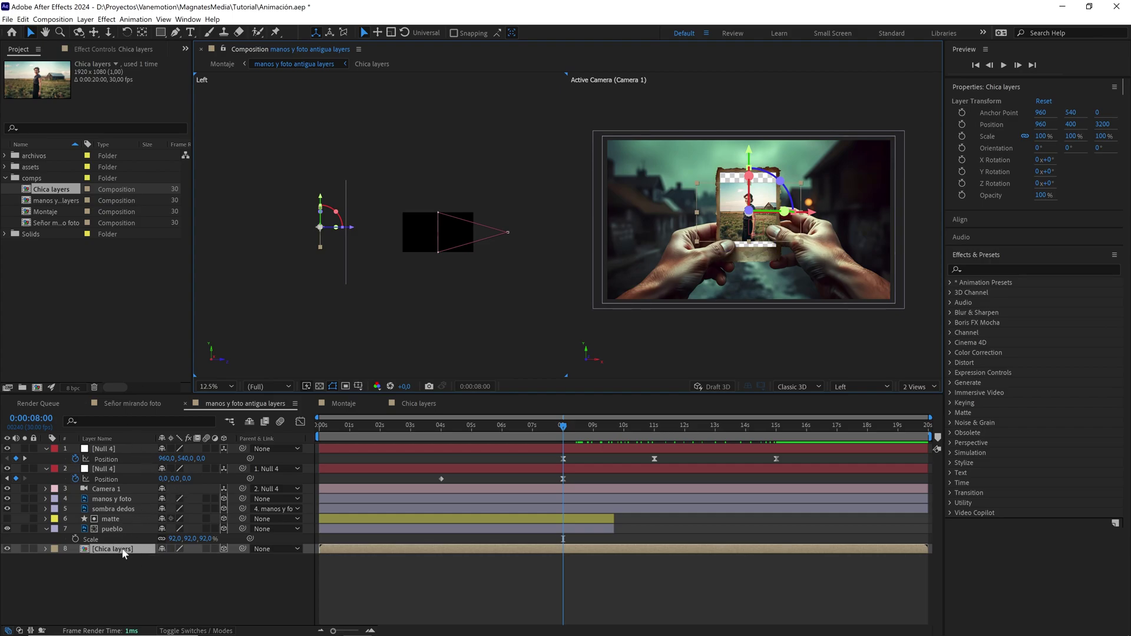
pyautogui.click(171, 549)
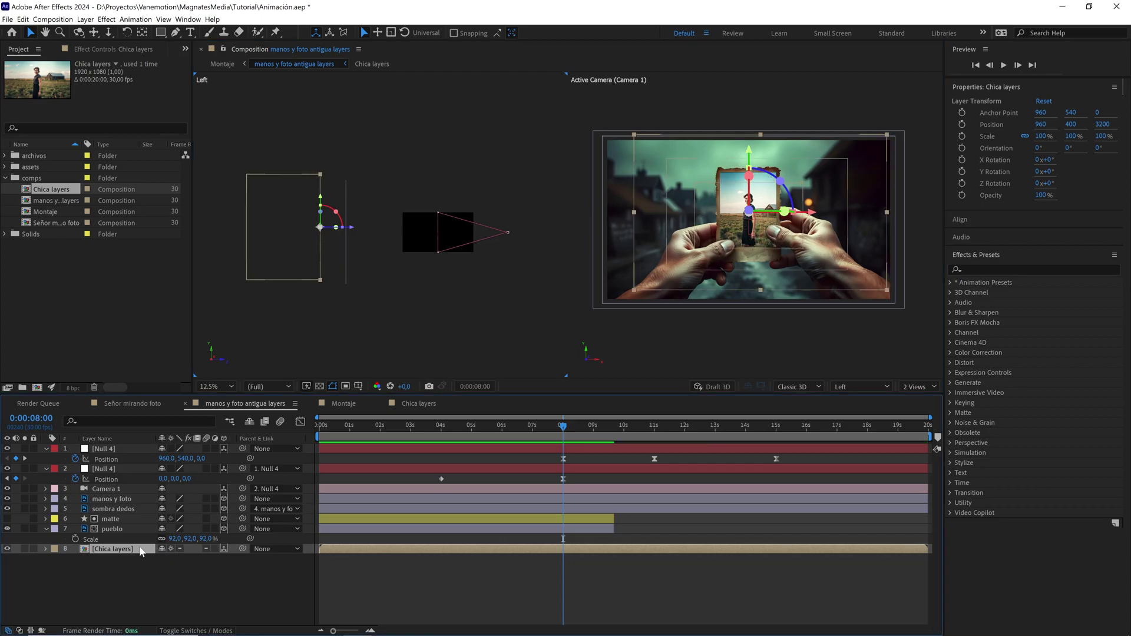
# Scale the Chica layers layer to 175% so it fills the photo frame
pyautogui.press('s')
pyautogui.moveTo(215, 564); pyautogui.dragTo(216, 560)
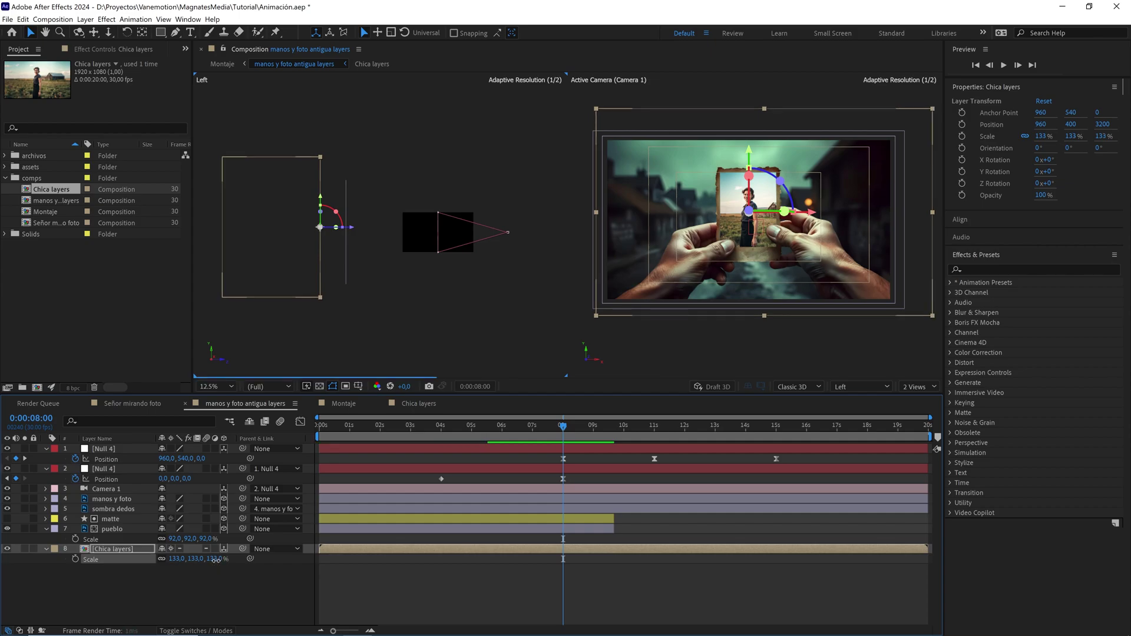
pyautogui.click(216, 559)
pyautogui.write('175')
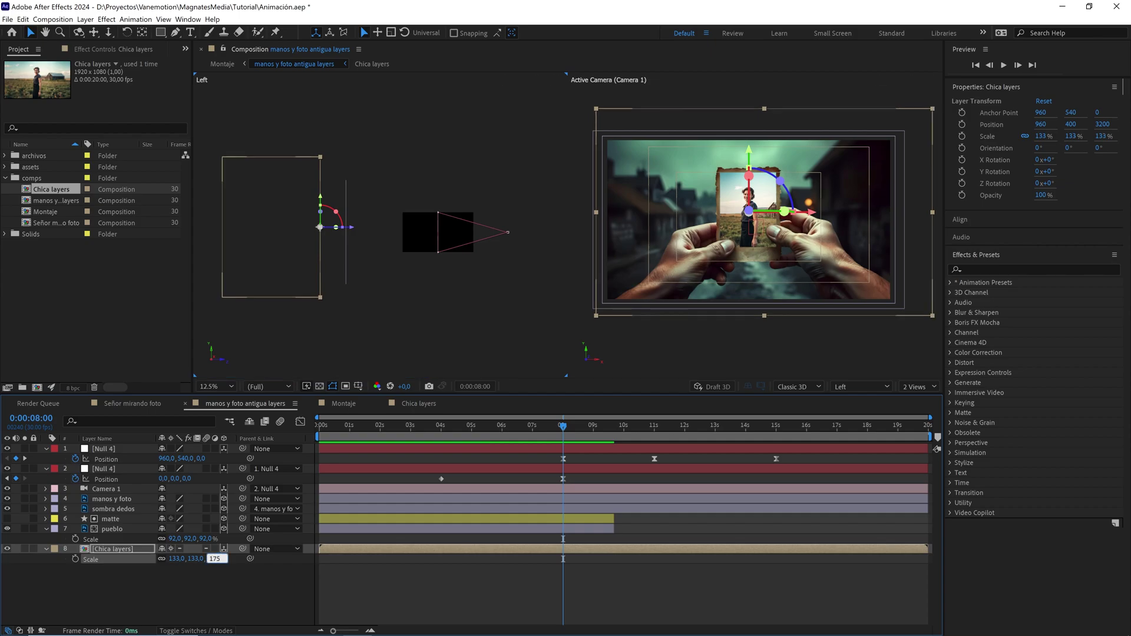
pyautogui.click(231, 575)
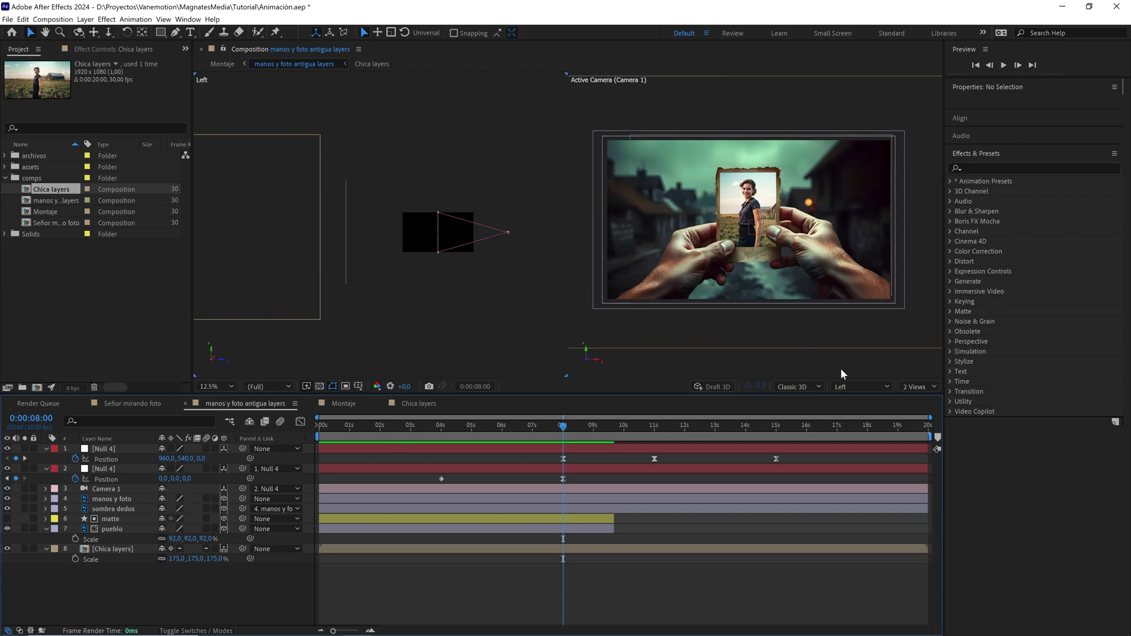
# Return to a single active camera view, scrub around 8 seconds, and lower the preview resolution to Quarter
pyautogui.click(917, 387)
pyautogui.click(907, 398)
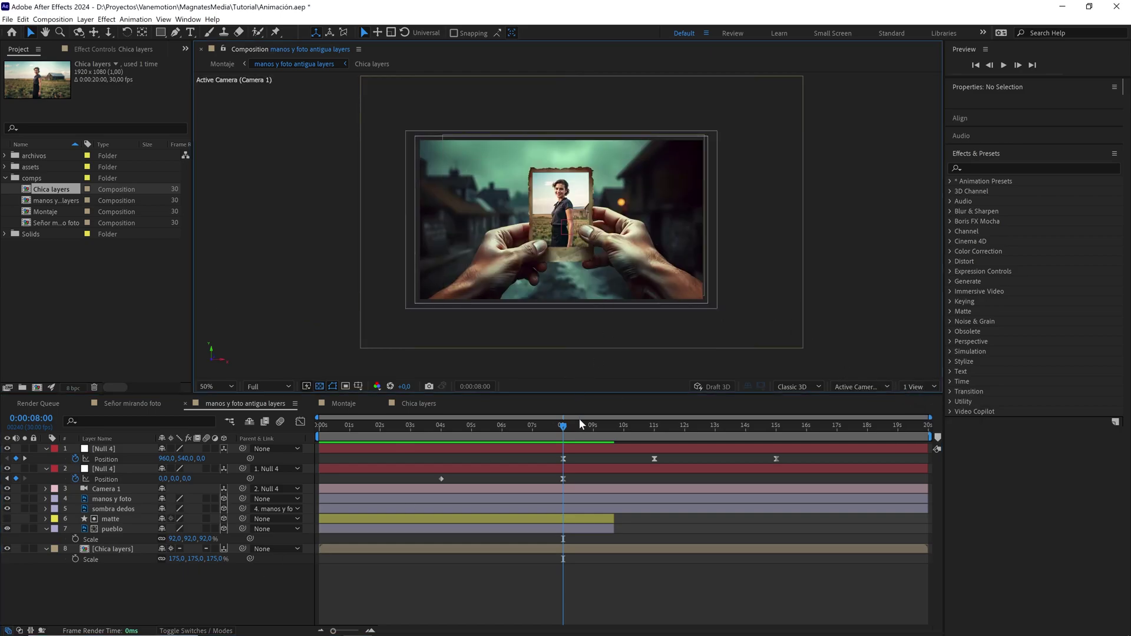
pyautogui.moveTo(578, 418)
pyautogui.mouseDown()
pyautogui.moveTo(623, 425)
pyautogui.moveTo(567, 429)
pyautogui.moveTo(636, 430)
pyautogui.moveTo(563, 433)
pyautogui.mouseUp()
pyautogui.click(273, 386)
pyautogui.click(276, 439)
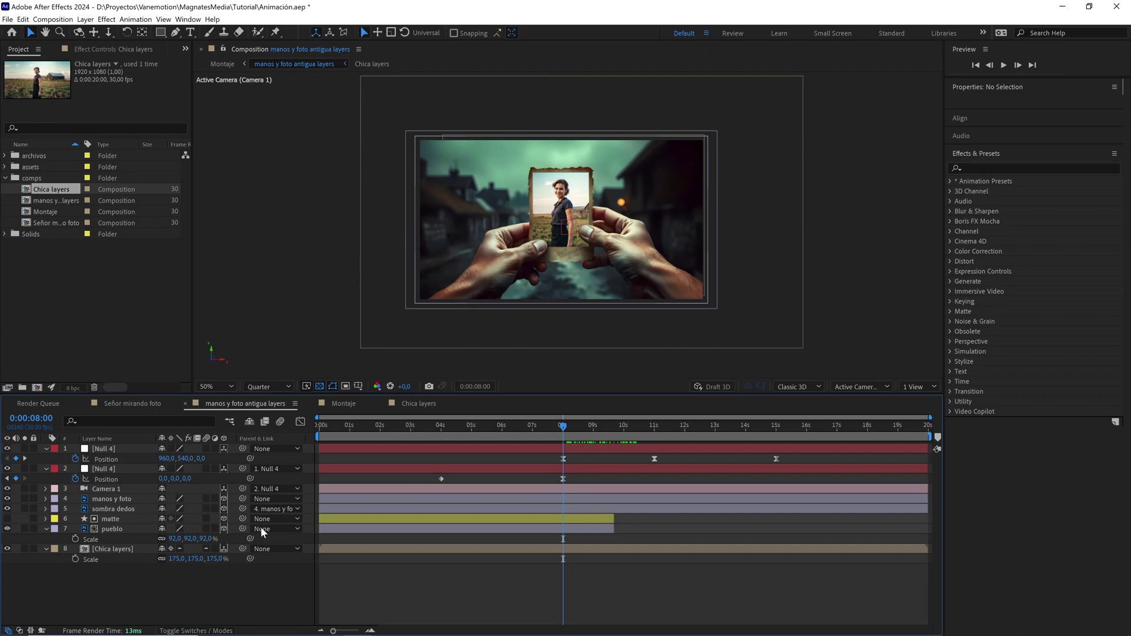
# Push the Chica layers layer back in depth by setting its Z position to 3500
pyautogui.click(141, 549)
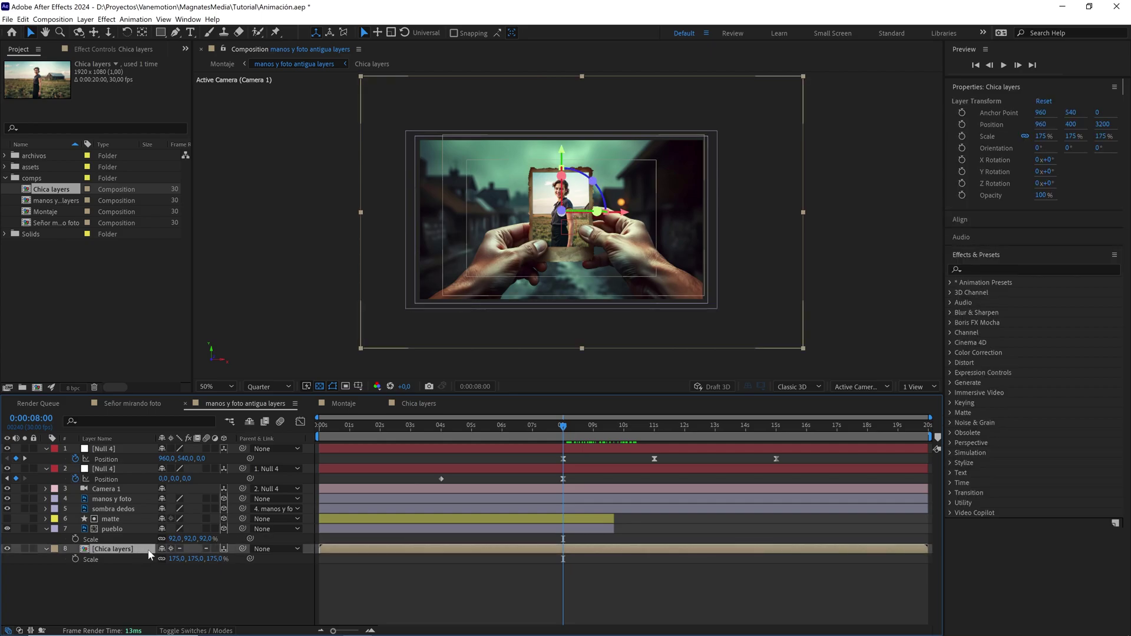
pyautogui.press('p')
pyautogui.click(205, 558)
pyautogui.write('3500')
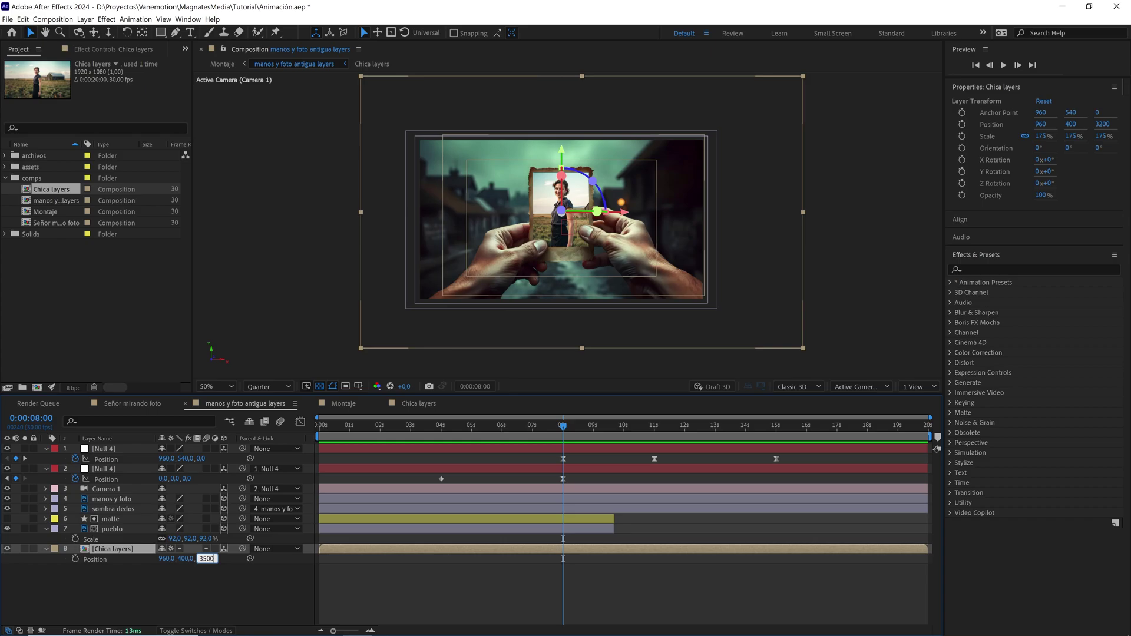
pyautogui.click(209, 581)
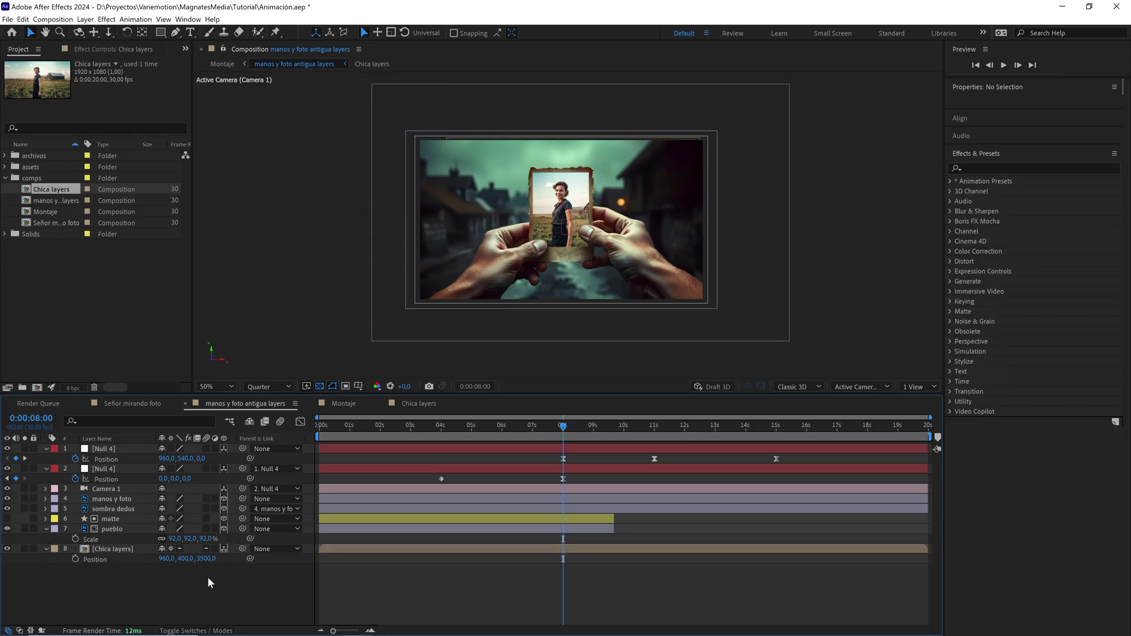
# Lower the Chica layers layer inside the photo frame by setting its Y position to 495
pyautogui.moveTo(185, 558); pyautogui.dragTo(226, 559)
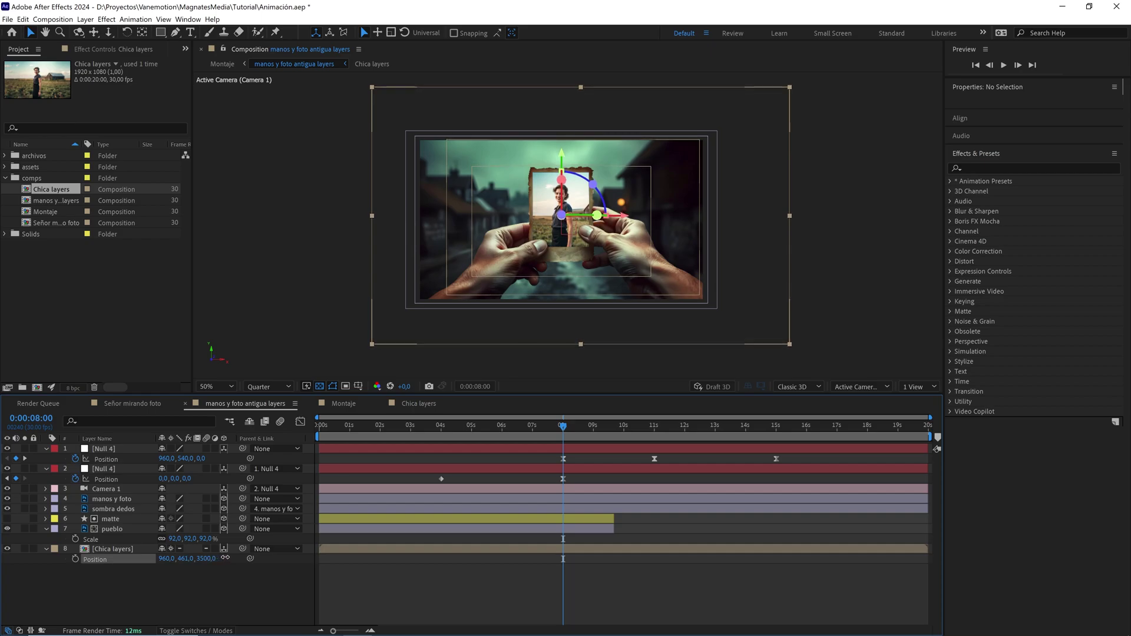
pyautogui.click(184, 559)
pyautogui.write('495')
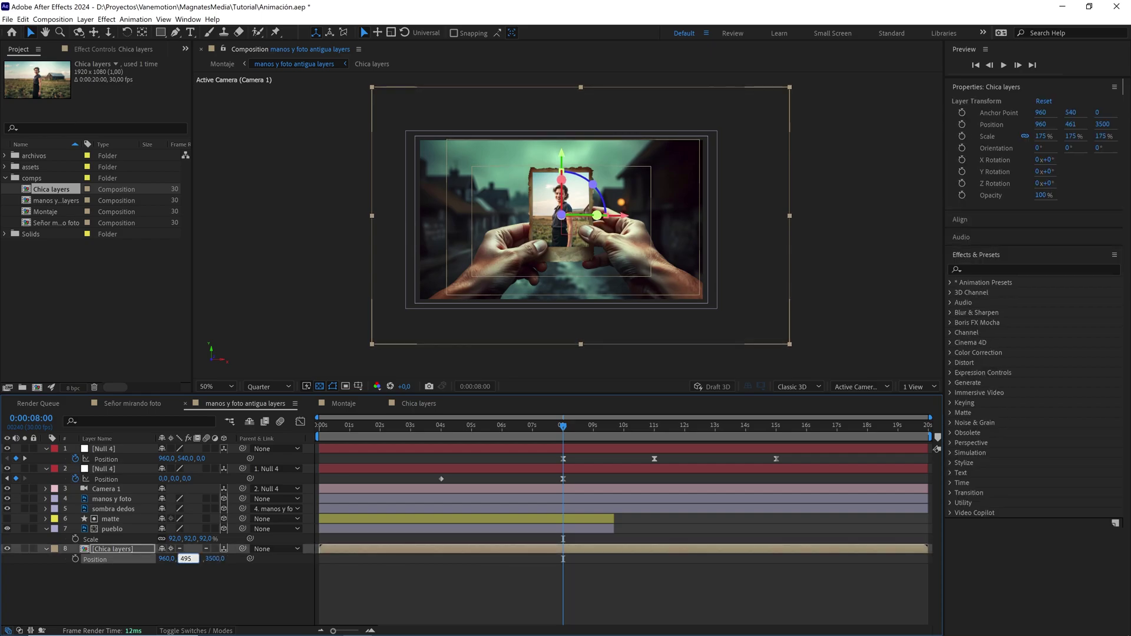
pyautogui.click(253, 589)
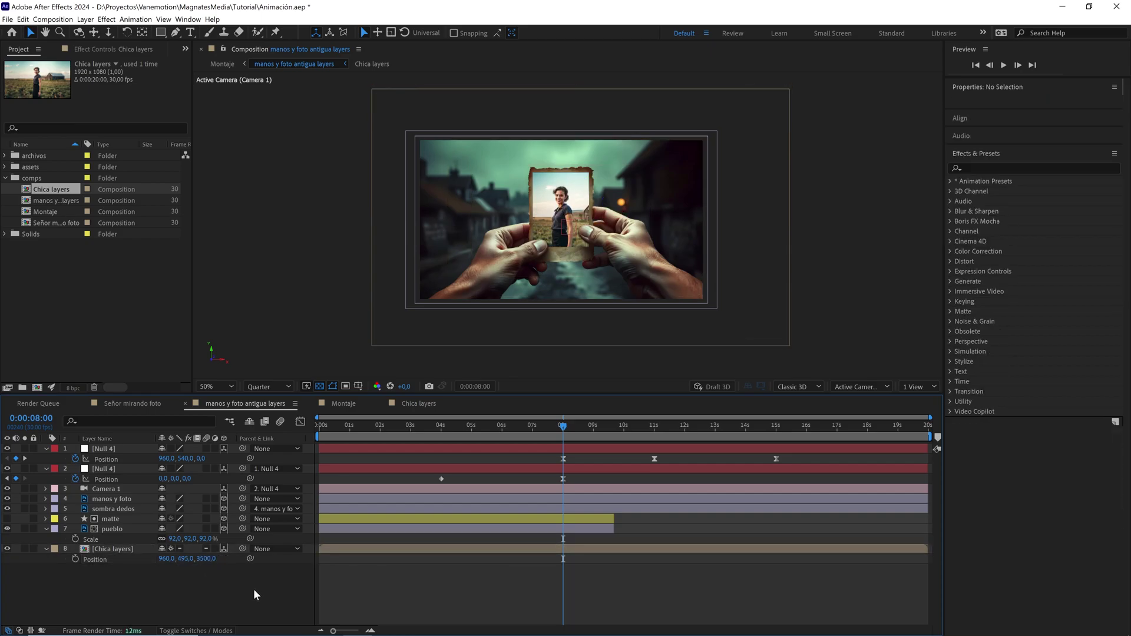
# Scrub through the camera move into the photo and inspect the woman's feet up close around 9 seconds 13 frames
pyautogui.scroll(1, 596, 344)
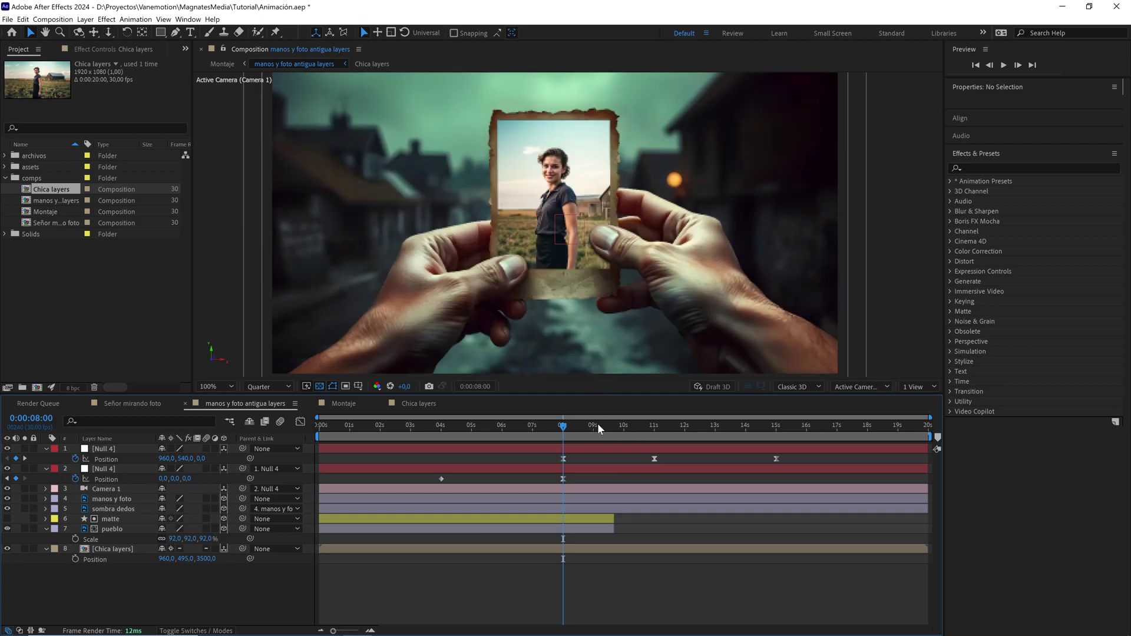
pyautogui.moveTo(564, 426); pyautogui.dragTo(613, 330)
pyautogui.scroll(-1, 612, 332)
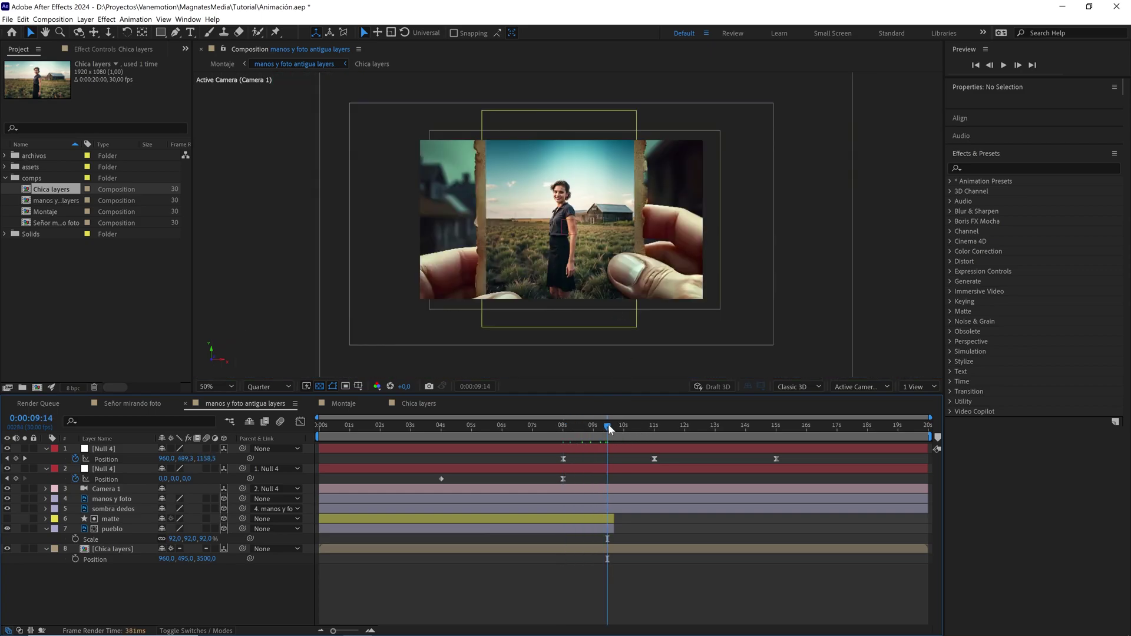
pyautogui.moveTo(608, 425); pyautogui.dragTo(482, 466)
pyautogui.scroll(2, 570, 292)
pyautogui.moveTo(493, 426); pyautogui.dragTo(608, 423)
pyautogui.scroll(-2, 606, 281)
pyautogui.scroll(1, 593, 305)
pyautogui.scroll(3, 602, 349)
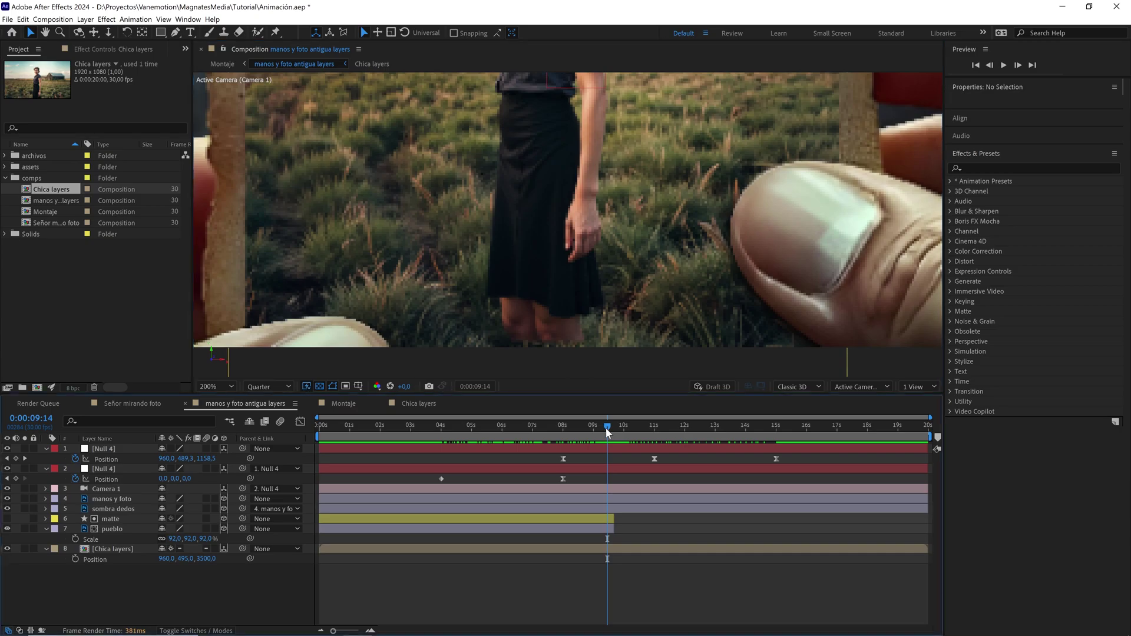
pyautogui.click(606, 427)
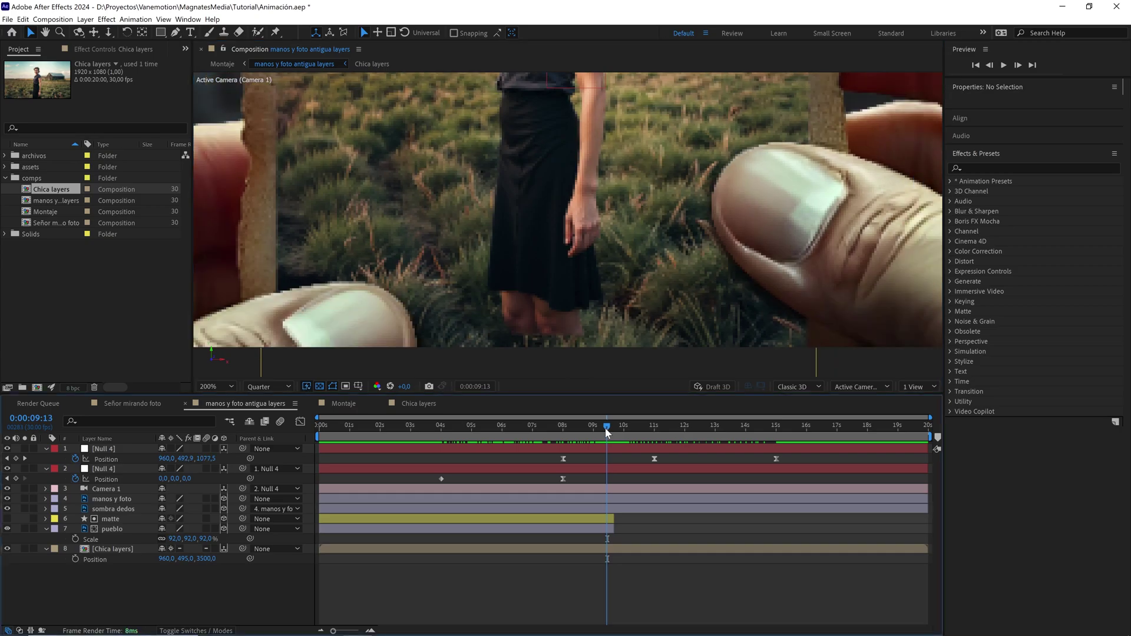
# Set the preview resolution back to Full and open the Chica layers composition from its nested layer
pyautogui.click(279, 388)
pyautogui.click(277, 411)
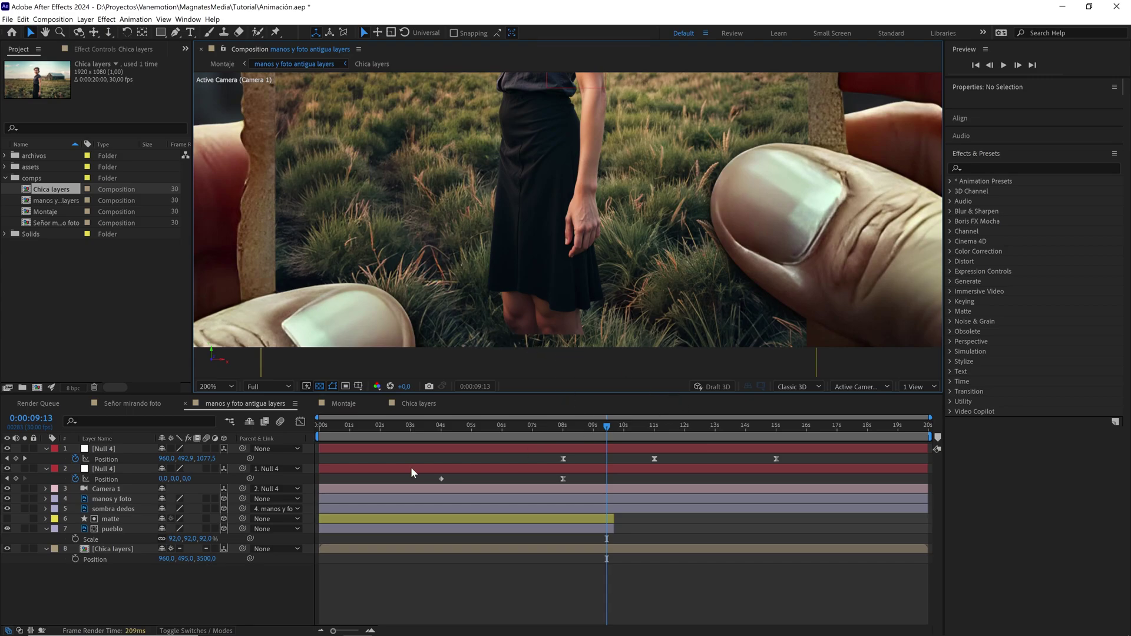
pyautogui.doubleClick(112, 548)
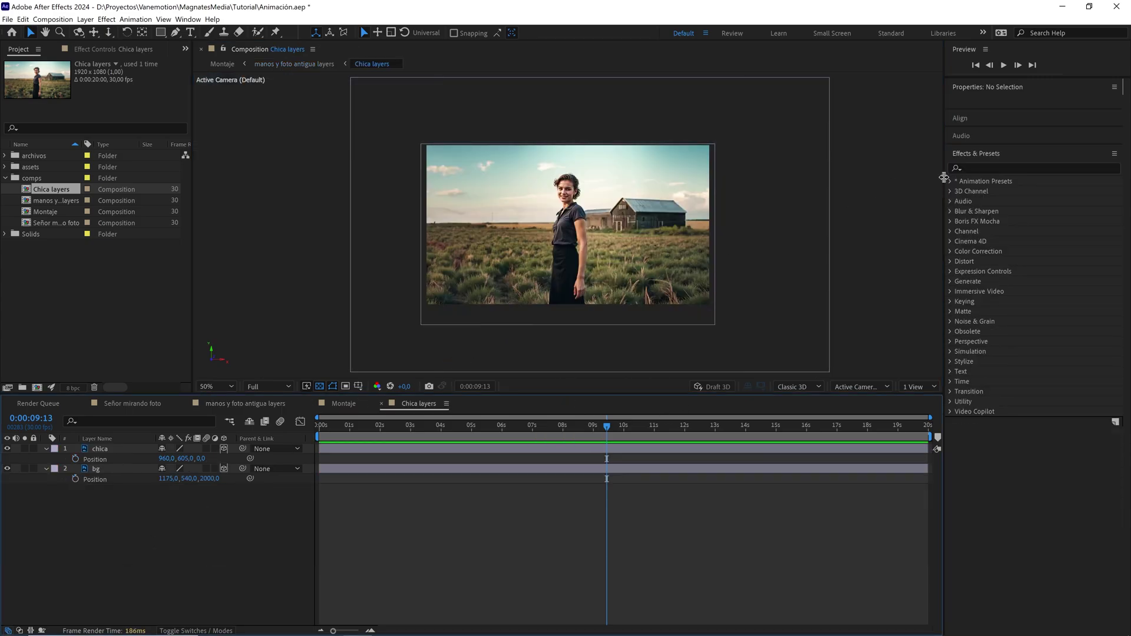
# Try the CC RepeTile effect on the bg layer and check the photo's edges around 9 seconds 18 frames in the parent composition
pyautogui.click(990, 169)
pyautogui.write('cc re')
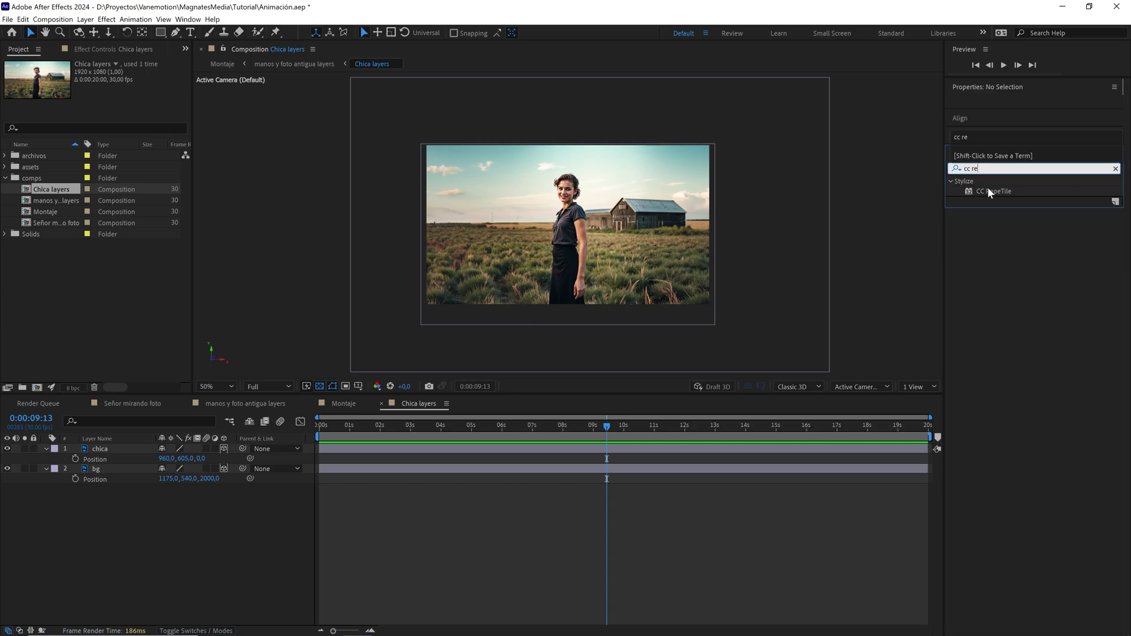
pyautogui.moveTo(992, 195); pyautogui.dragTo(107, 469)
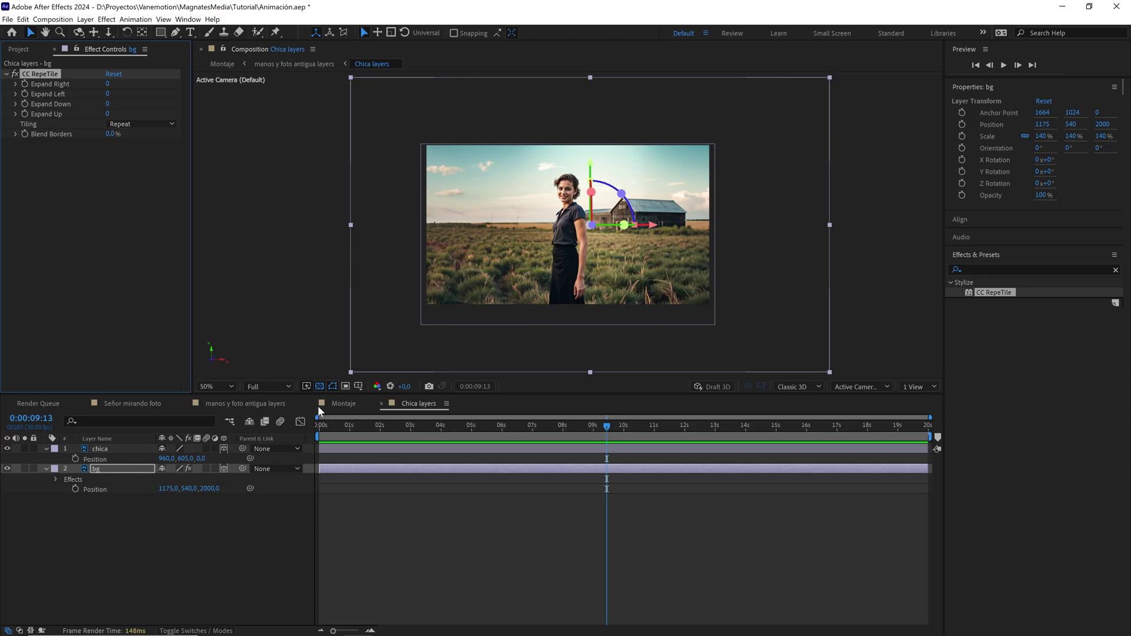
pyautogui.click(275, 406)
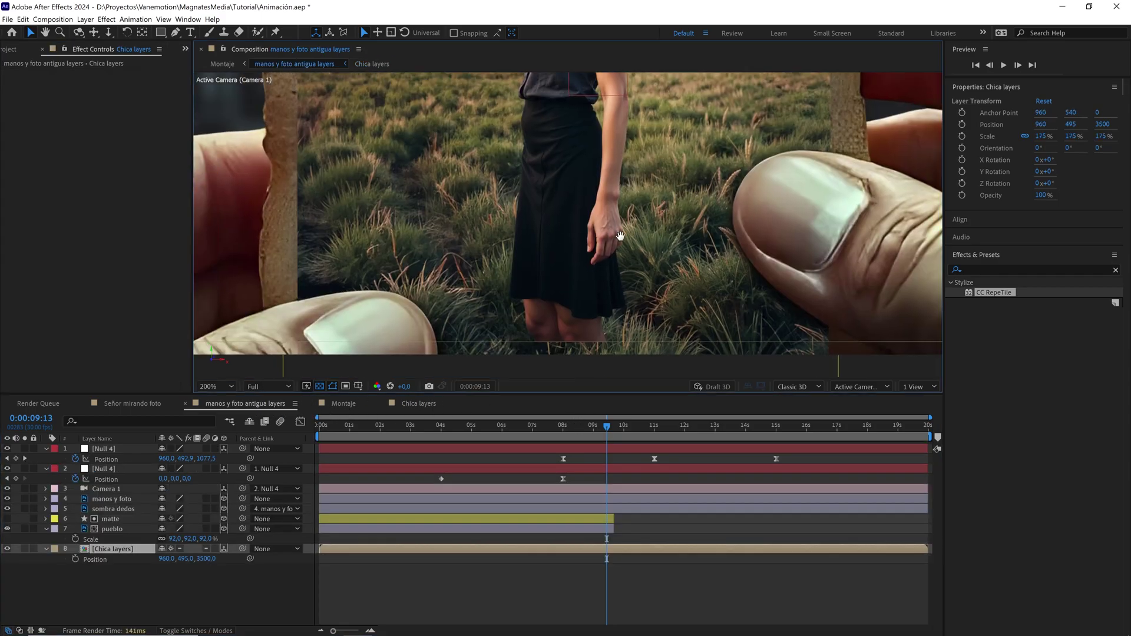
pyautogui.moveTo(607, 426); pyautogui.dragTo(610, 426)
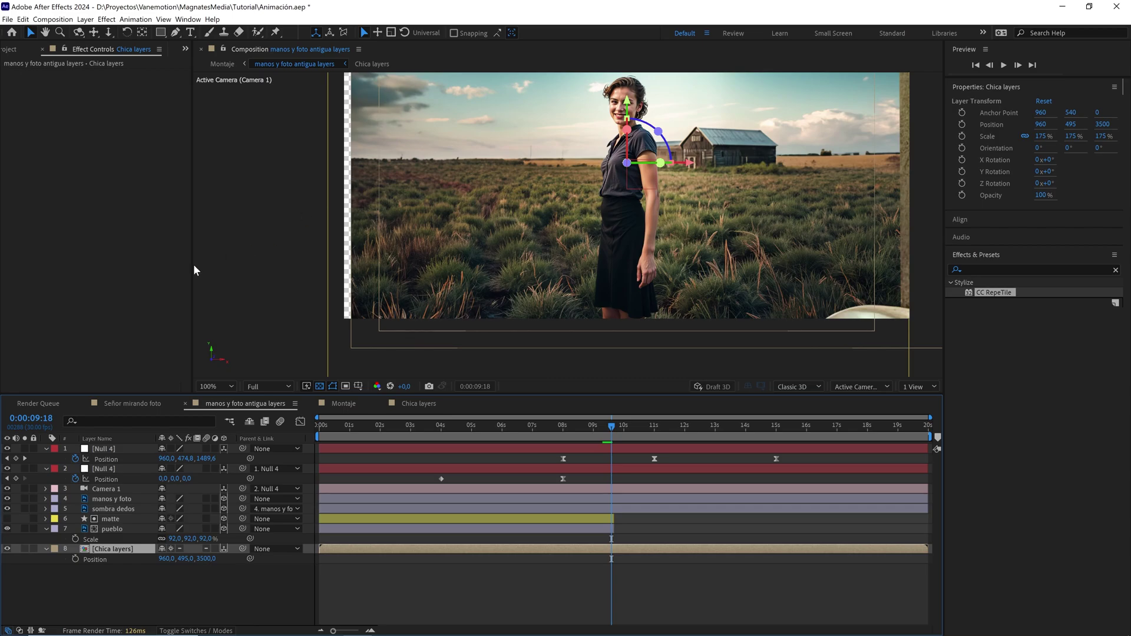
# Reopen the Chica layers composition and remove the CC RepeTile effect from the bg layer
pyautogui.doubleClick(124, 545)
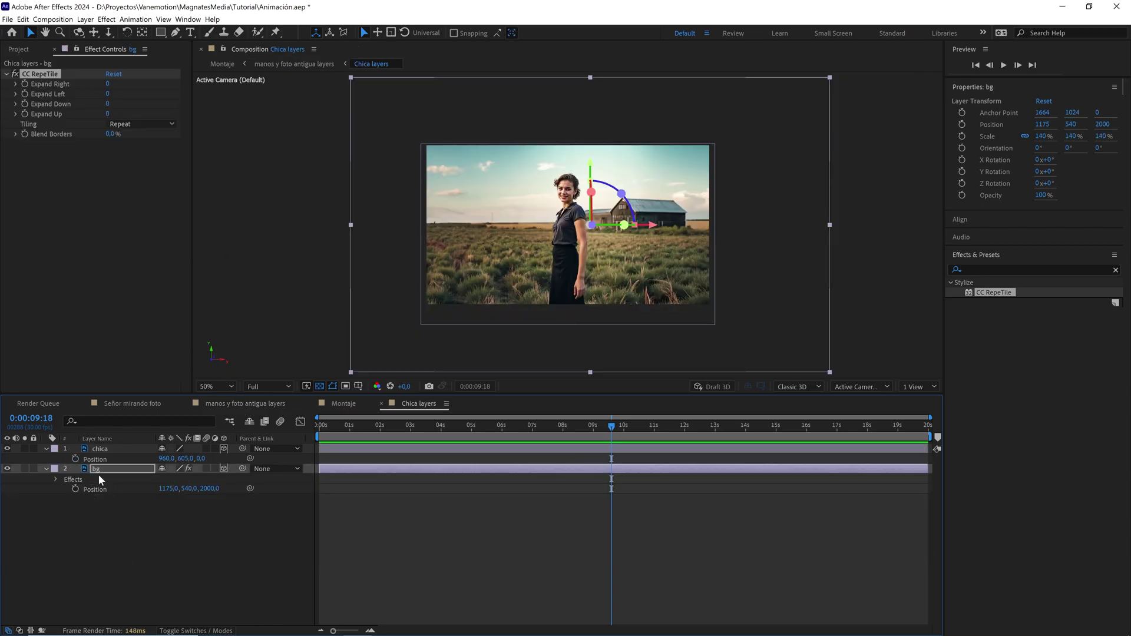
pyautogui.click(46, 78)
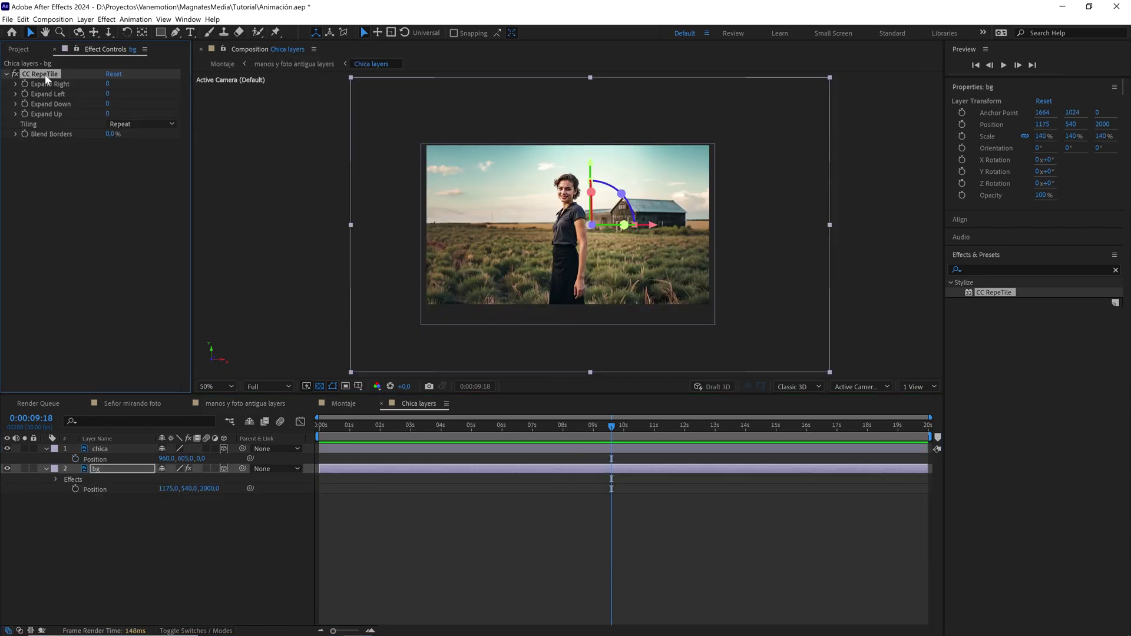
pyautogui.press('Delete')
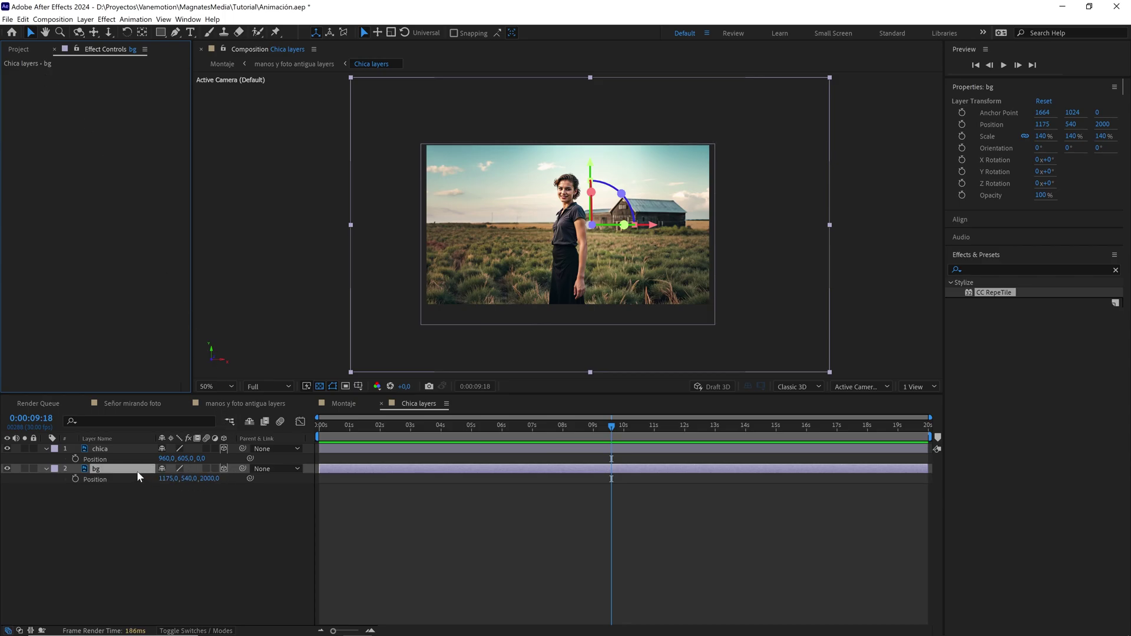
# Enlarge the bg layer by setting its Scale to 150%
pyautogui.click(135, 473)
pyautogui.press('s')
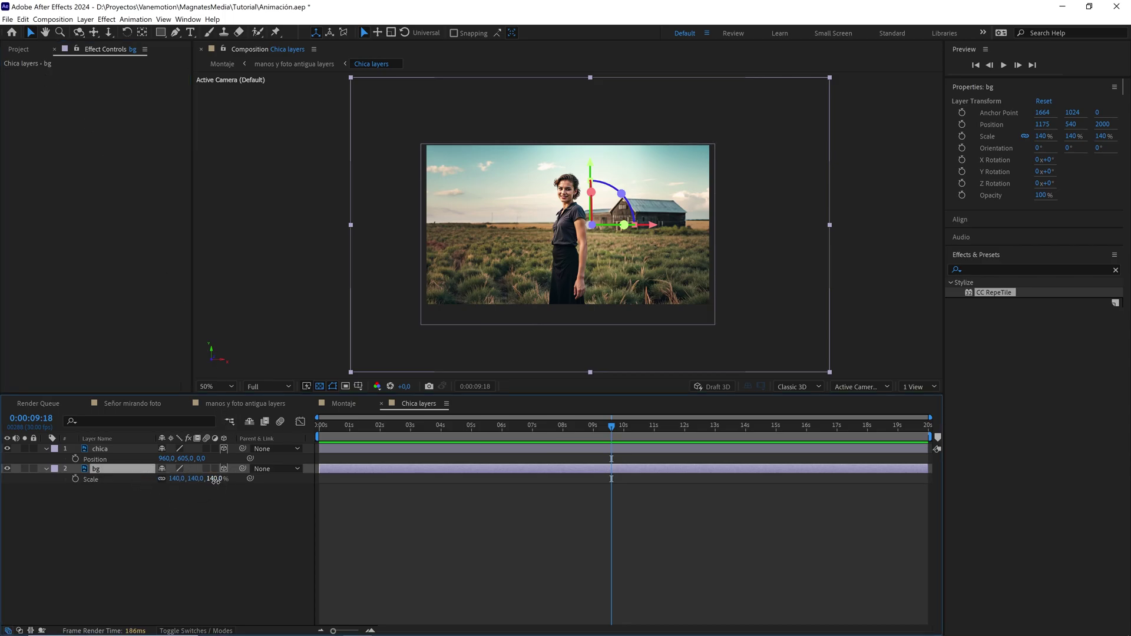
pyautogui.moveTo(215, 479); pyautogui.dragTo(222, 482)
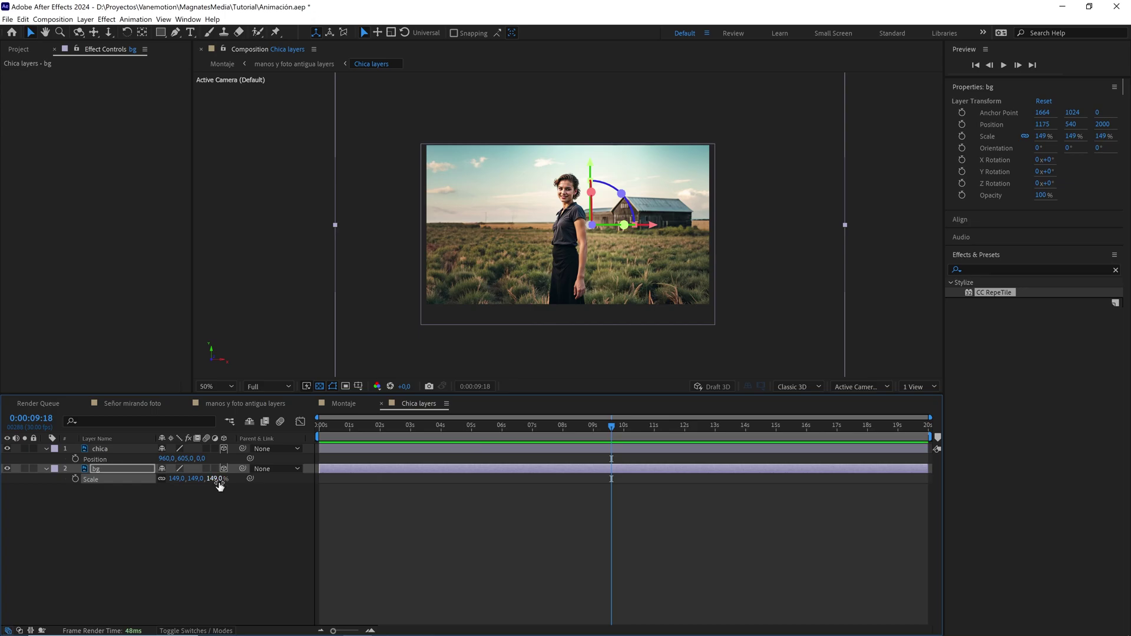
pyautogui.click(218, 480)
pyautogui.write('150')
pyautogui.click(229, 520)
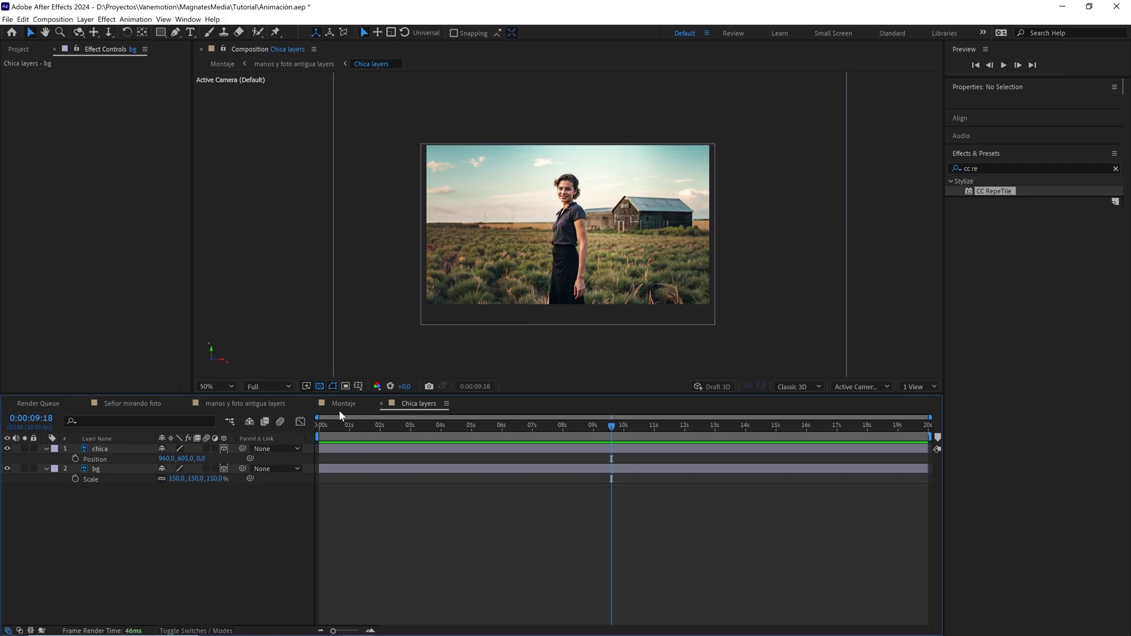
# Return to manos y foto antigua layers and inspect the scene's edge and the woman's legs between 9:18 and 9:13
pyautogui.click(249, 406)
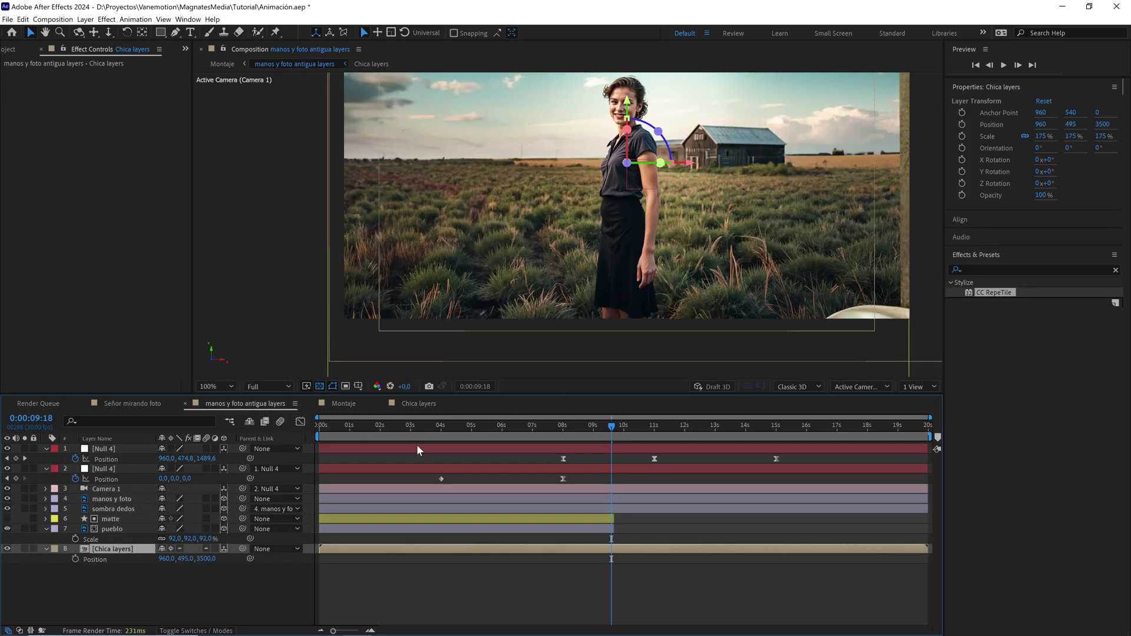
pyautogui.scroll(2, 616, 352)
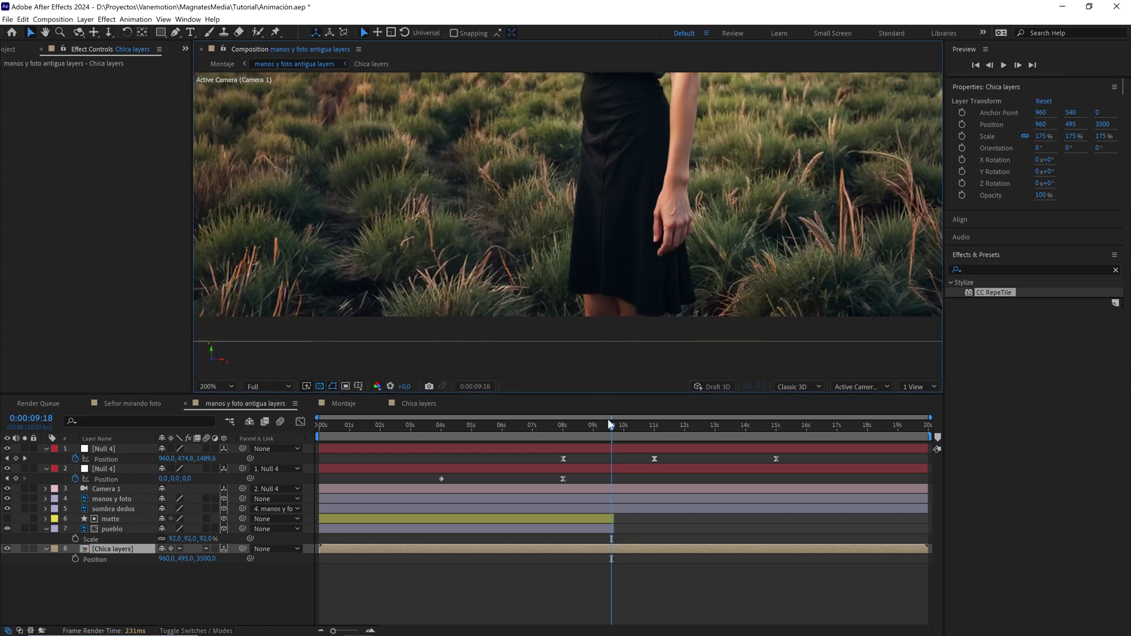
pyautogui.moveTo(610, 425); pyautogui.dragTo(606, 425)
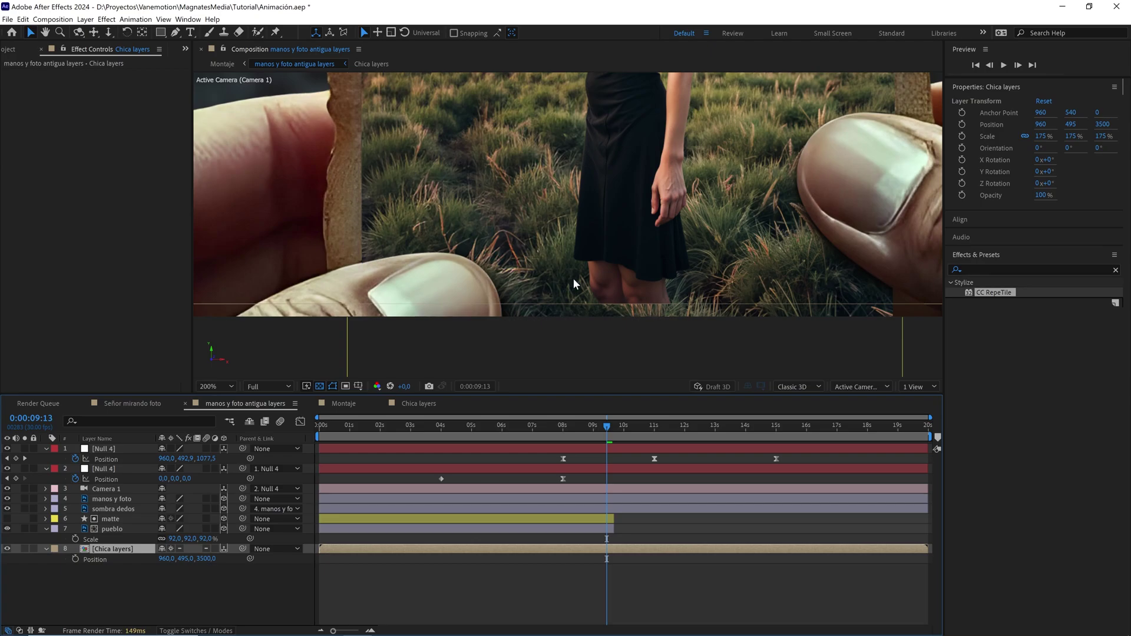
pyautogui.scroll(-2, 574, 278)
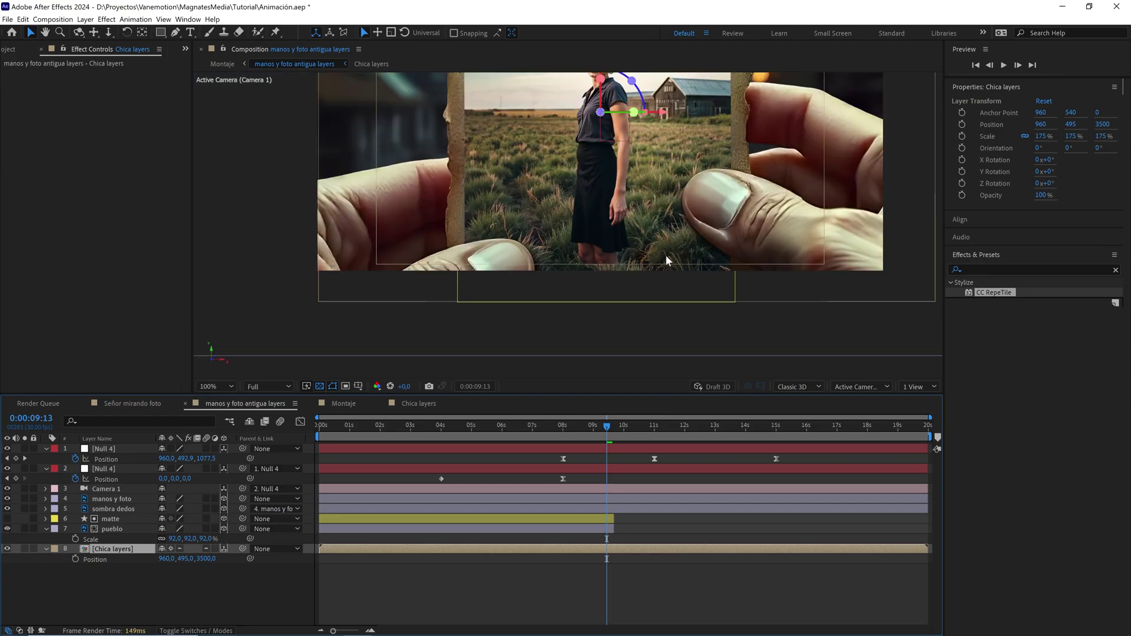
# Apply CC RepeTile to the chica layer in Chica layers, with Expand Down at 282 and Tiling set to Unfold
pyautogui.doubleClick(132, 548)
pyautogui.click(119, 451)
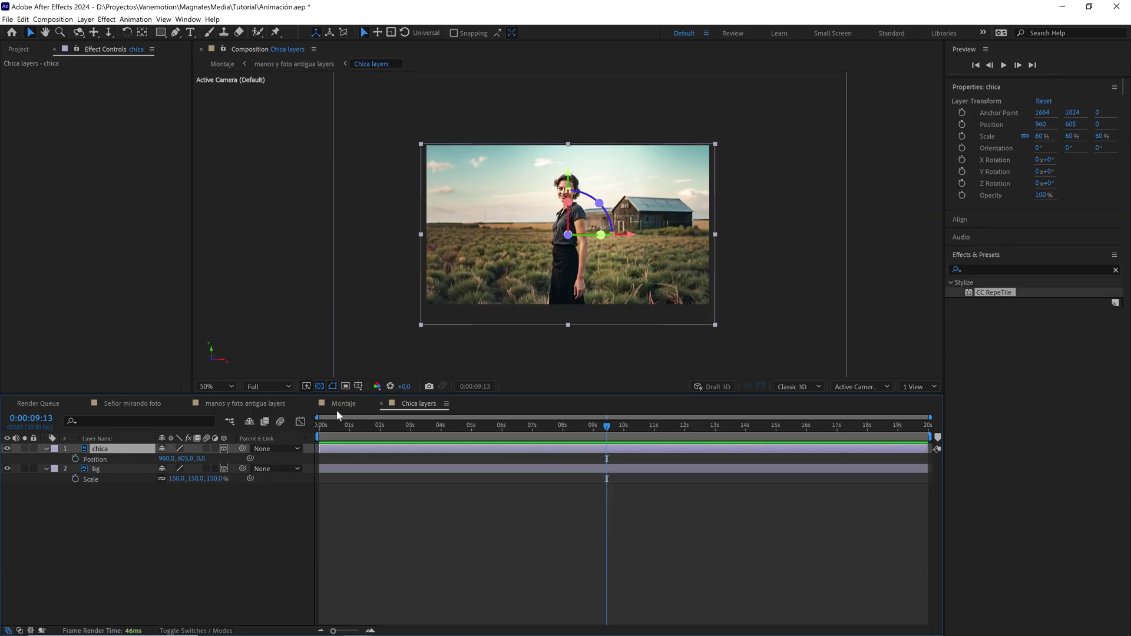
pyautogui.moveTo(995, 292); pyautogui.dragTo(126, 455)
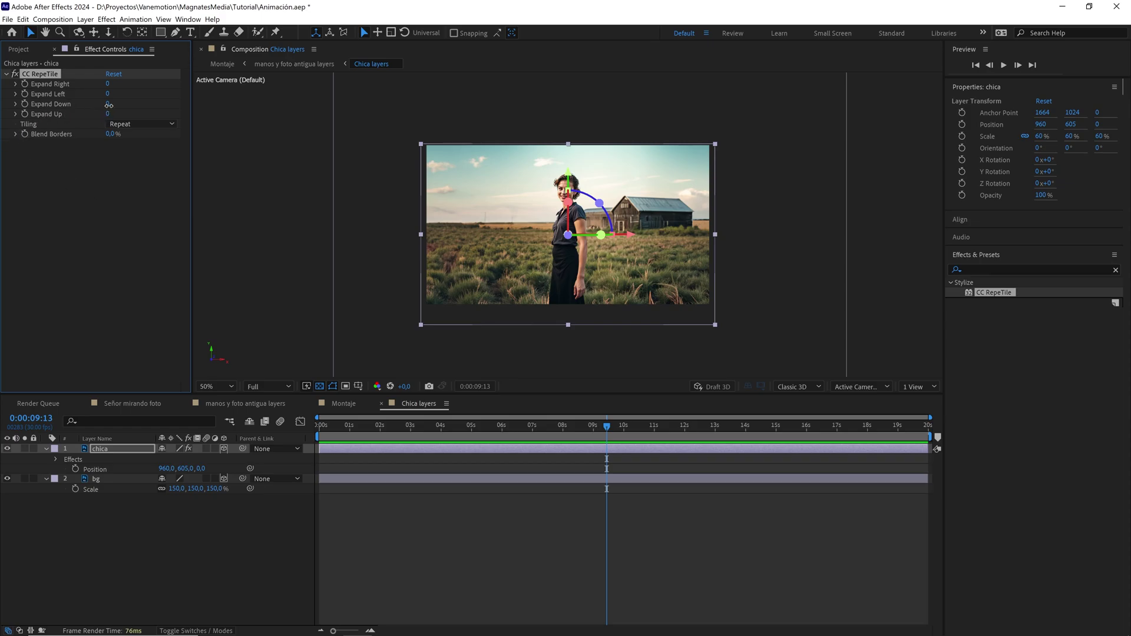
pyautogui.moveTo(108, 108); pyautogui.dragTo(265, 97)
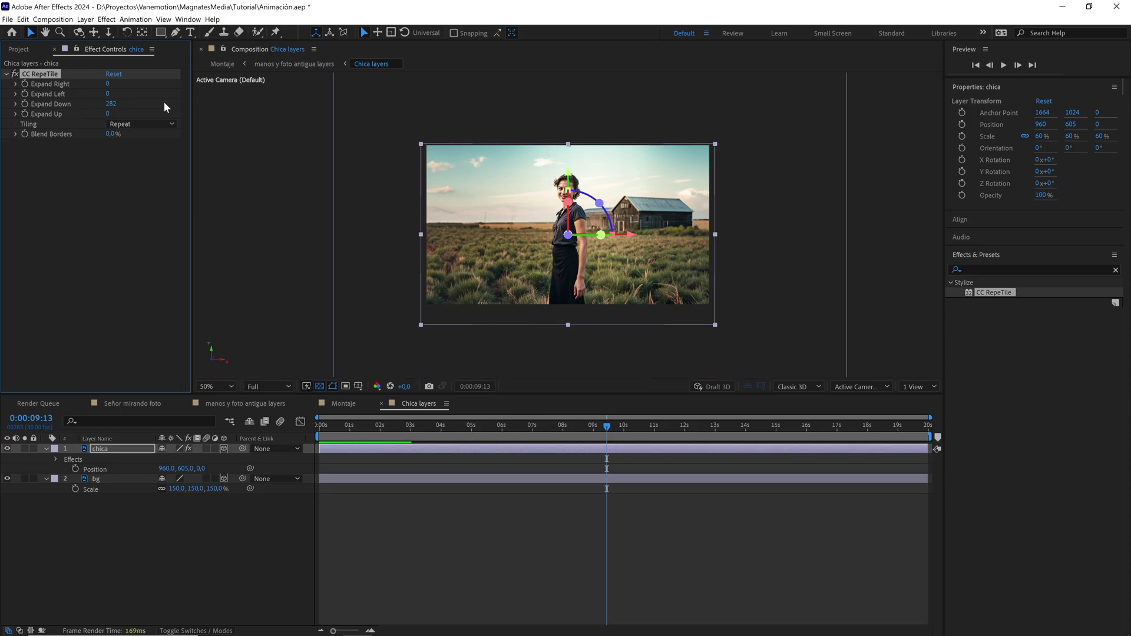
pyautogui.click(113, 104)
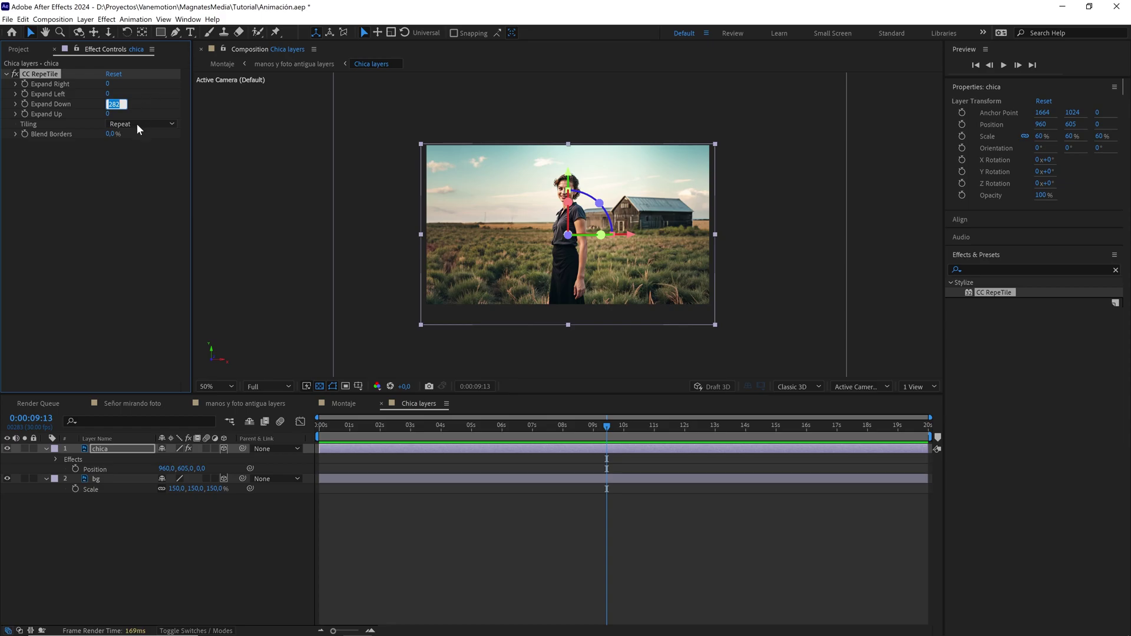
pyautogui.click(136, 122)
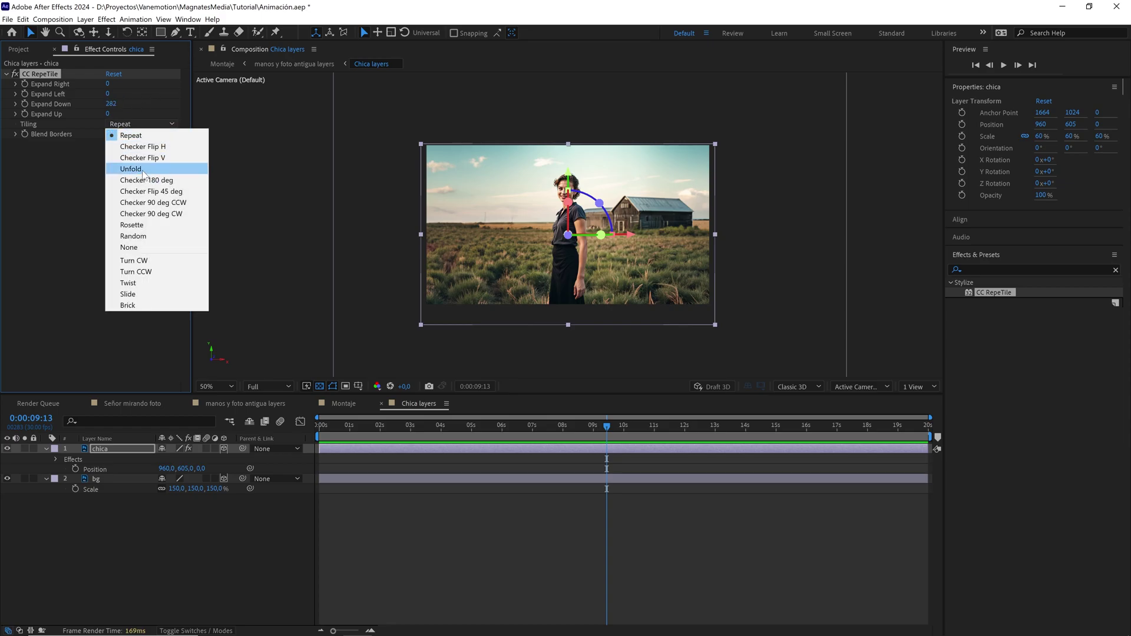
pyautogui.click(130, 169)
# Return to manos y foto antigua layers and examine the woman's legs and the frame edges up to 9 seconds 18 frames
pyautogui.click(355, 404)
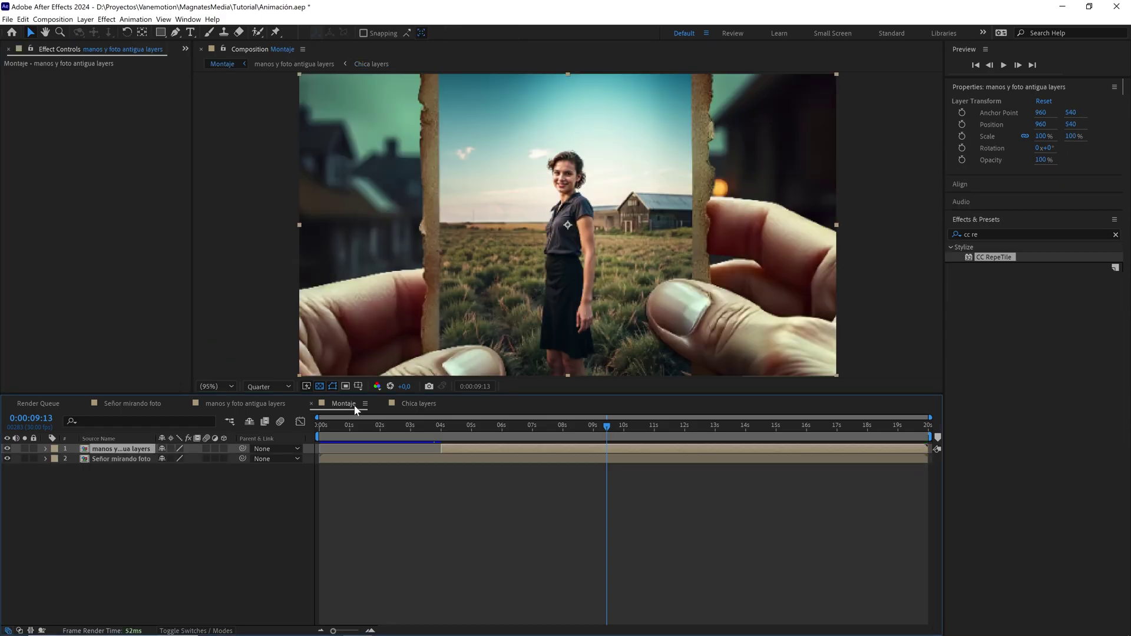
pyautogui.click(278, 404)
pyautogui.scroll(2, 620, 300)
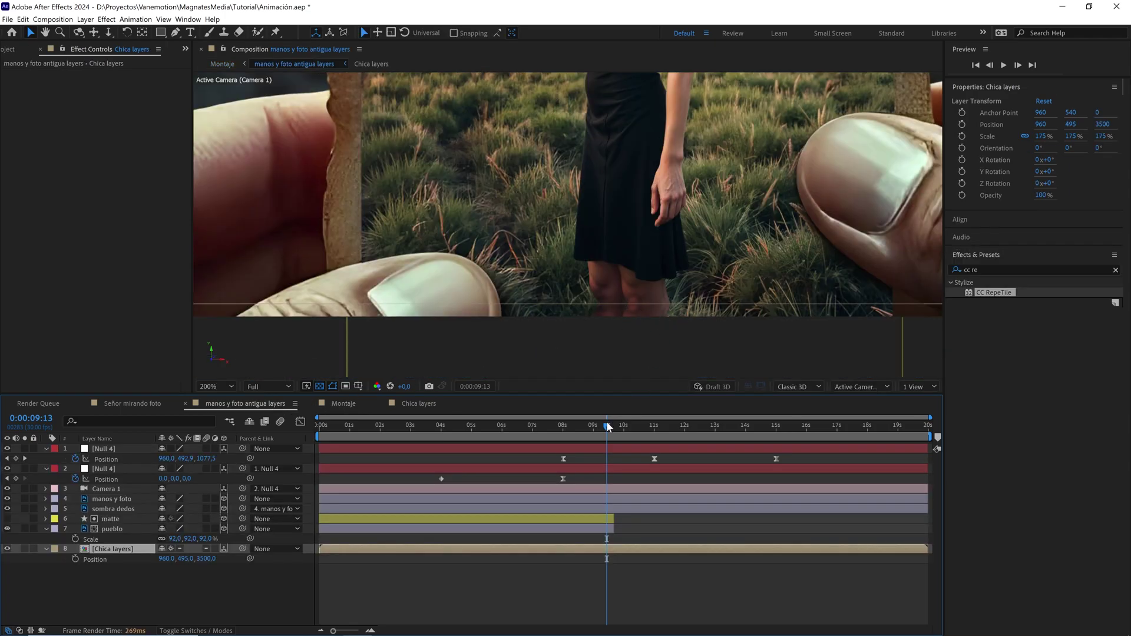
pyautogui.moveTo(608, 426); pyautogui.dragTo(611, 424)
pyautogui.scroll(-2, 652, 291)
pyautogui.press('h')
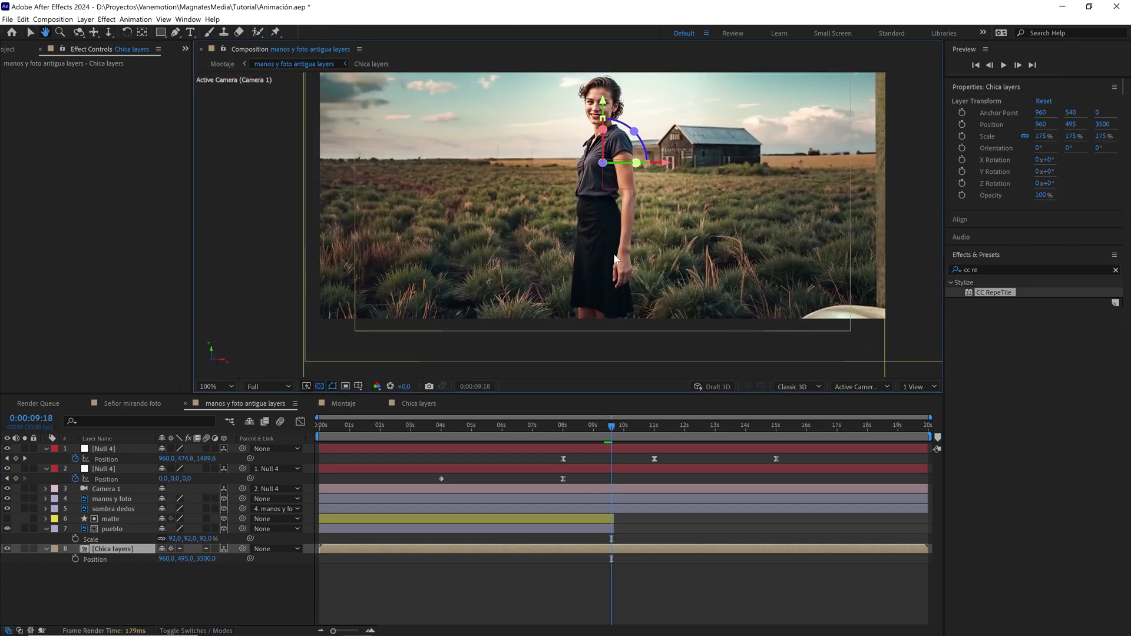
pyautogui.scroll(-2, 615, 259)
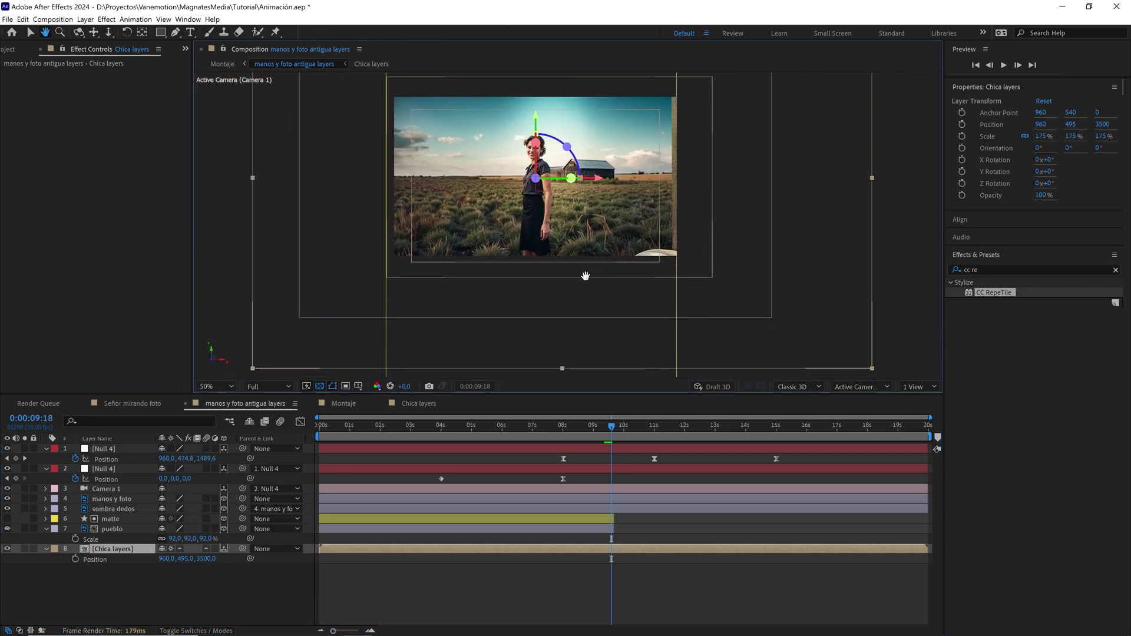
pyautogui.press('v')
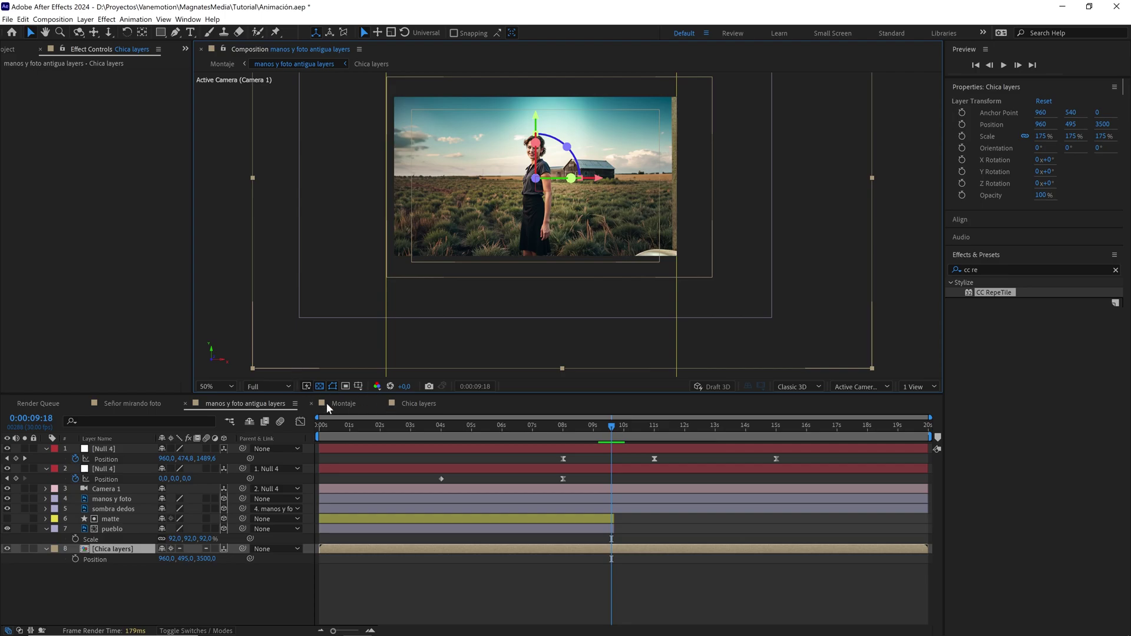
# Play back the Montaje composition from the start to review the camera move into the photo
pyautogui.click(349, 405)
pyautogui.moveTo(477, 424); pyautogui.dragTo(292, 433)
pyautogui.click(209, 386)
pyautogui.click(220, 429)
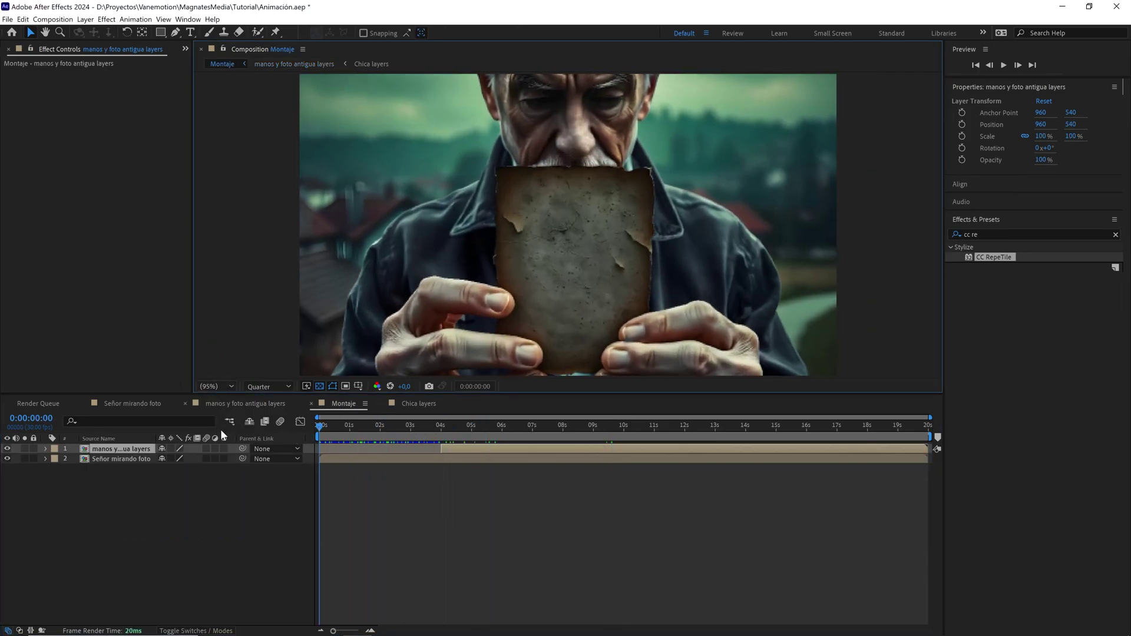
pyautogui.click(213, 522)
pyautogui.press('space')
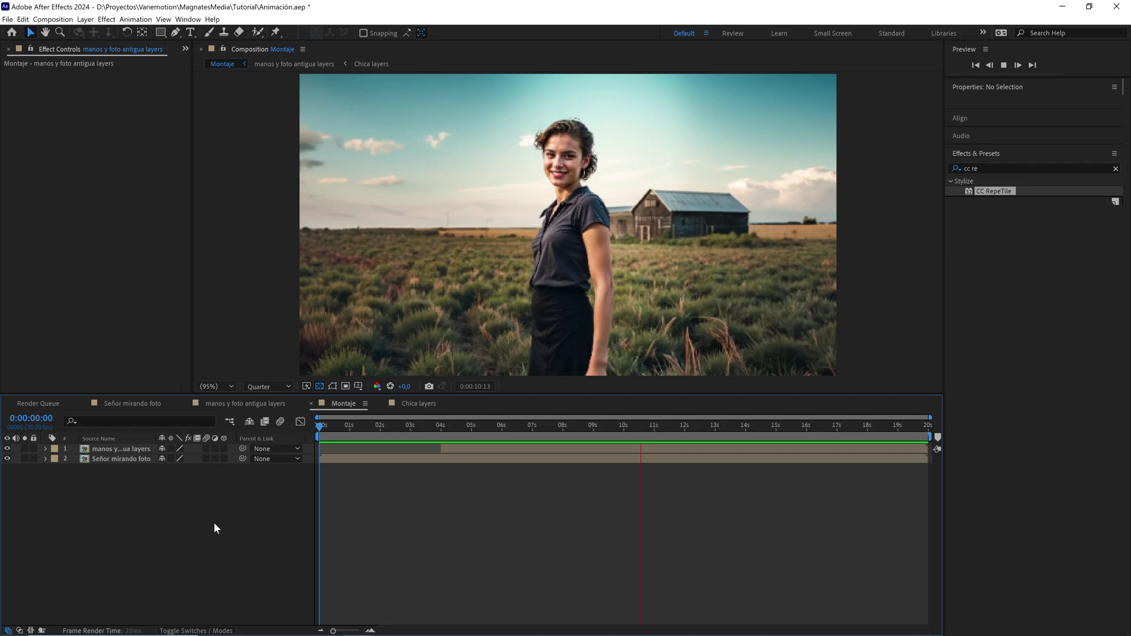
pyautogui.press('space')
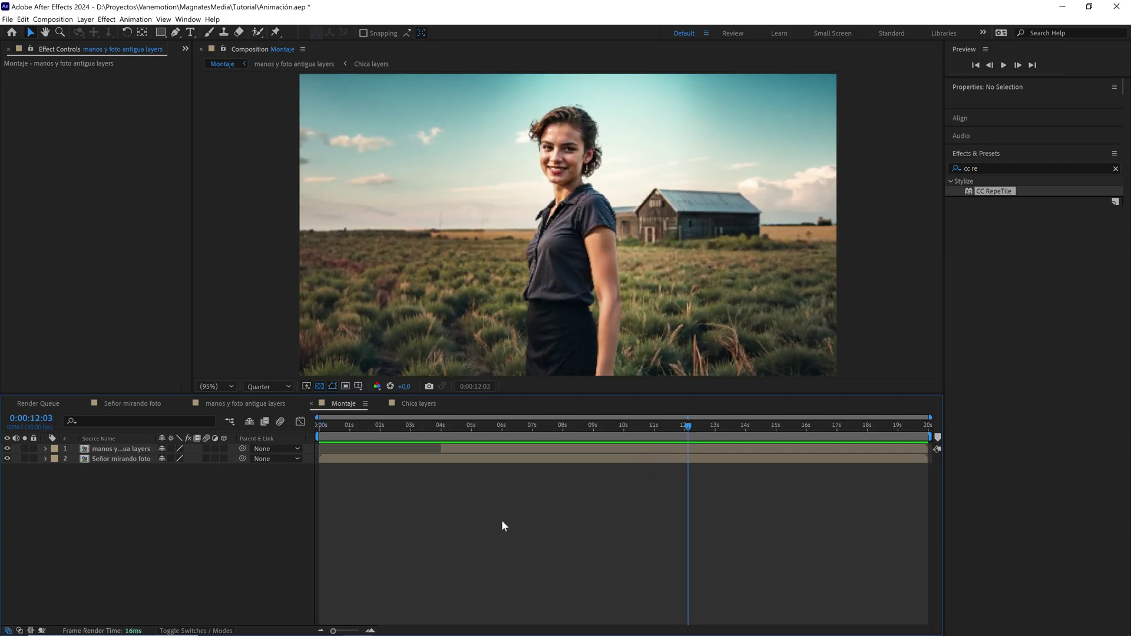
# Check Montaje around 4 seconds 20 frames, open the nested manos y foto antigua layers composition and move to 8 seconds
pyautogui.moveTo(555, 426); pyautogui.dragTo(477, 425)
pyautogui.moveTo(472, 426)
pyautogui.mouseDown()
pyautogui.moveTo(450, 428)
pyautogui.moveTo(475, 427)
pyautogui.moveTo(463, 426)
pyautogui.mouseUp()
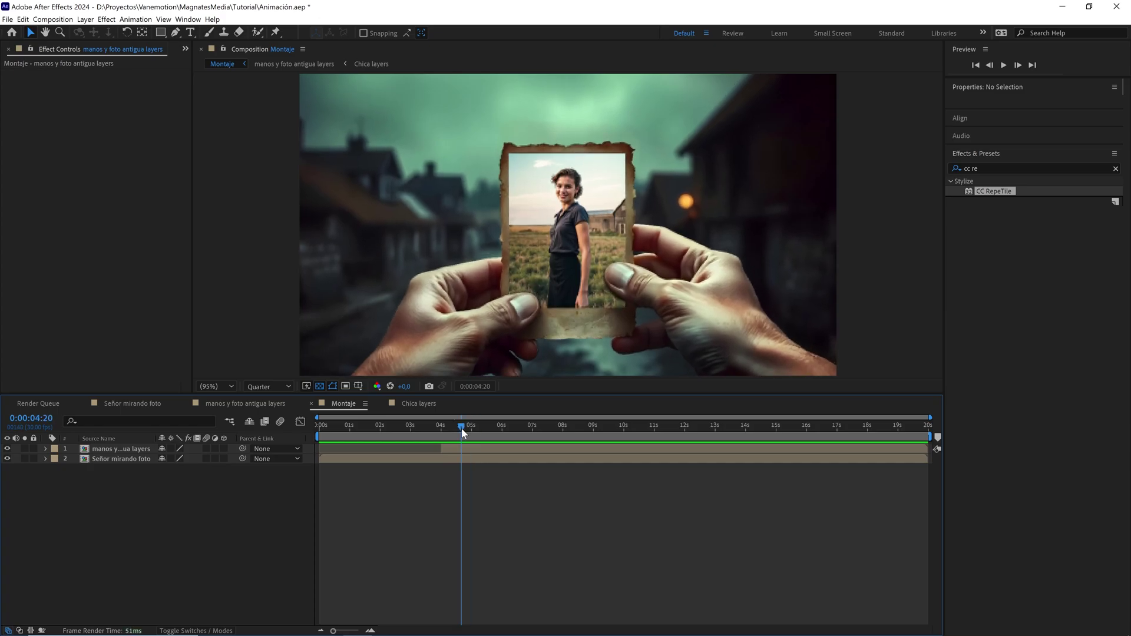
pyautogui.doubleClick(464, 447)
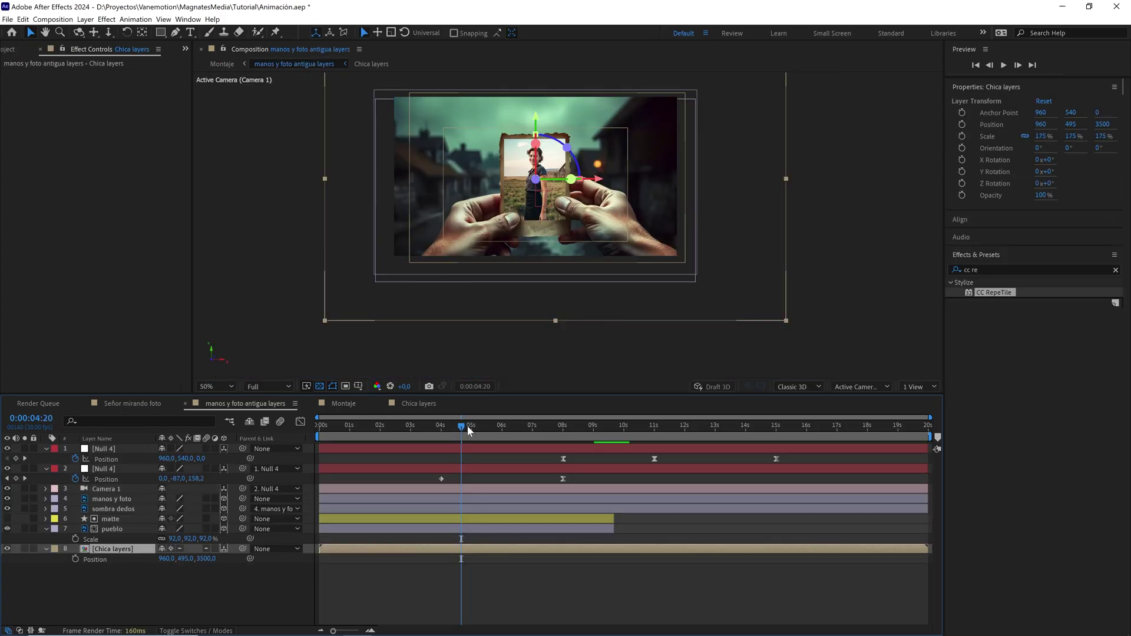
pyautogui.moveTo(468, 425); pyautogui.dragTo(560, 433)
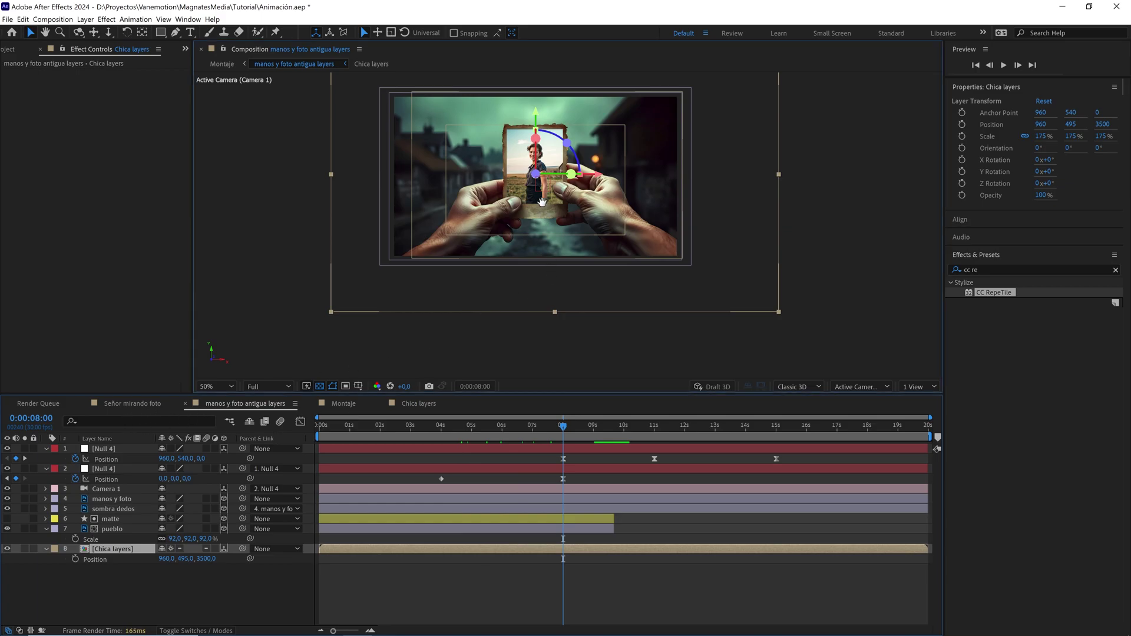
pyautogui.moveTo(569, 424)
pyautogui.mouseDown()
pyautogui.moveTo(624, 426)
pyautogui.moveTo(568, 428)
pyautogui.mouseUp()
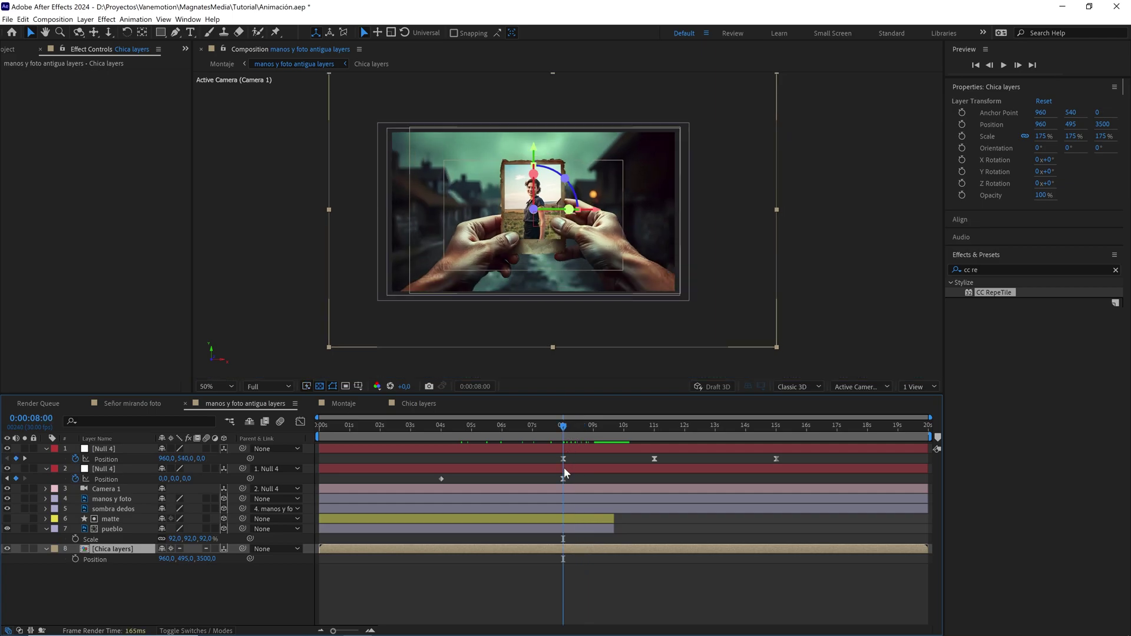
# Set the preview resolution to Full and solo the Chica layers layer at 8 seconds
pyautogui.click(277, 387)
pyautogui.click(274, 410)
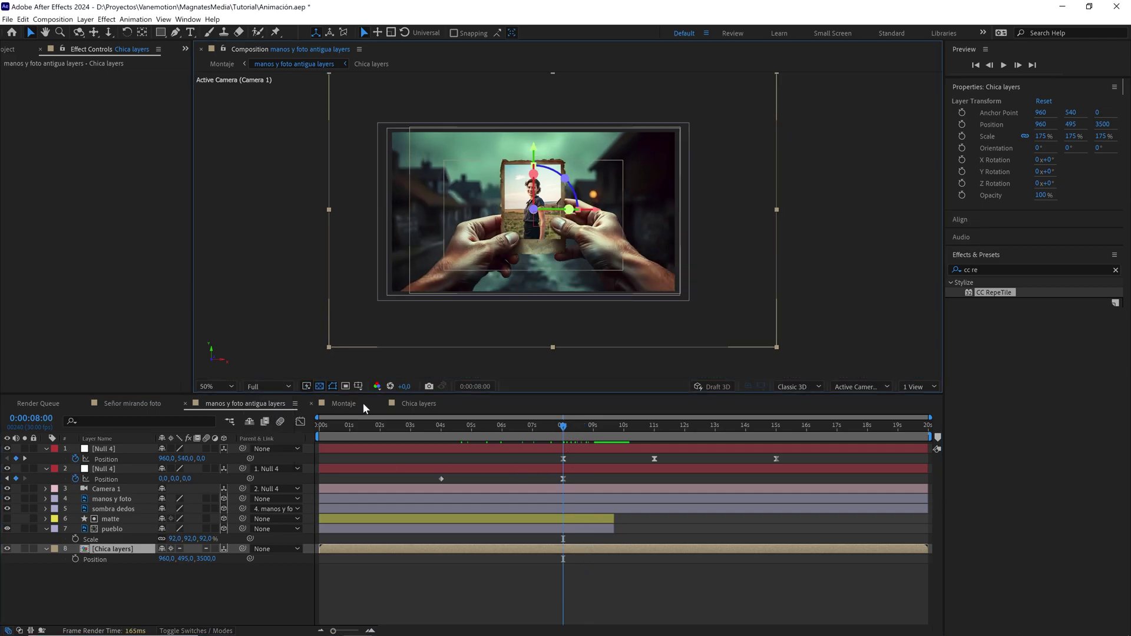
pyautogui.moveTo(449, 393); pyautogui.dragTo(449, 423)
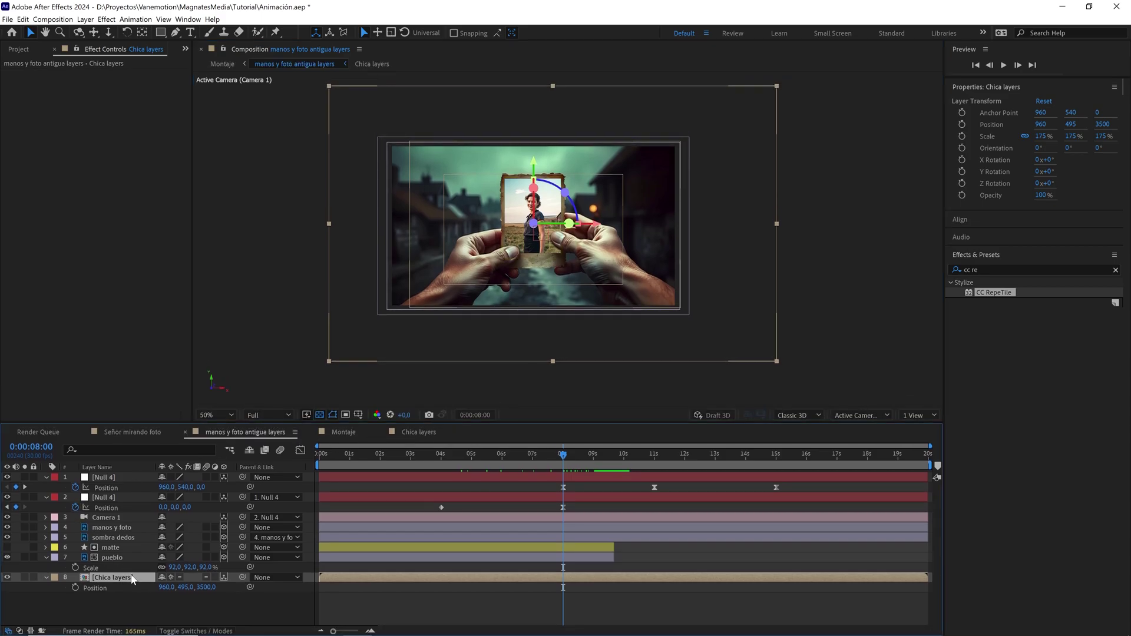
pyautogui.click(24, 578)
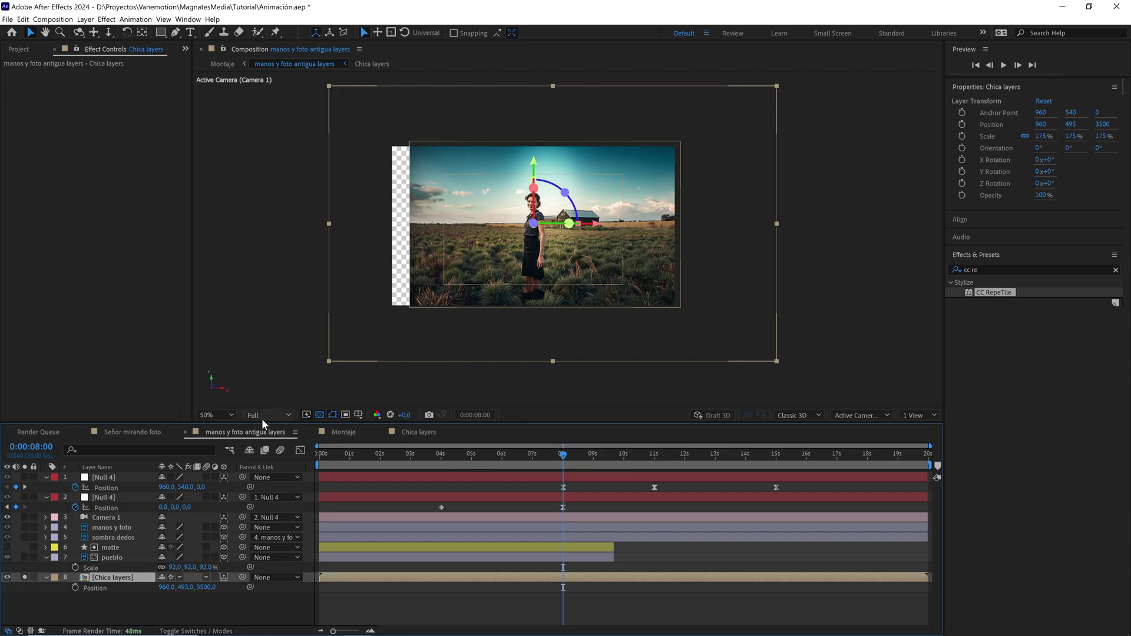
# Queue the current frame for saving as a file, with the output format set to JPEG Sequence
pyautogui.click(53, 19)
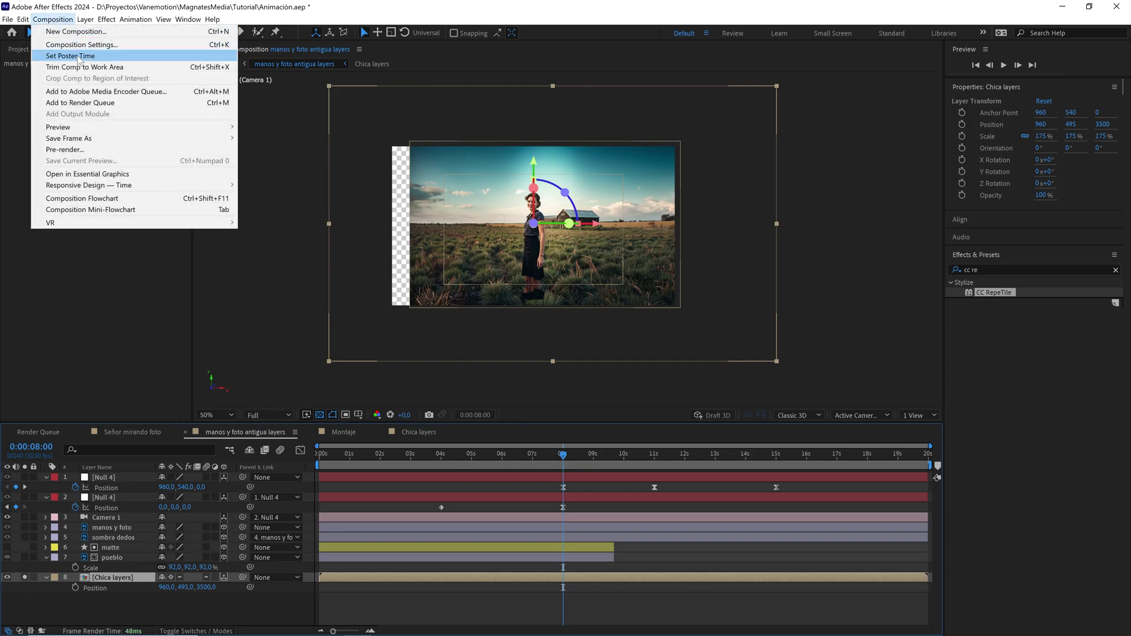
pyautogui.moveTo(180, 139)
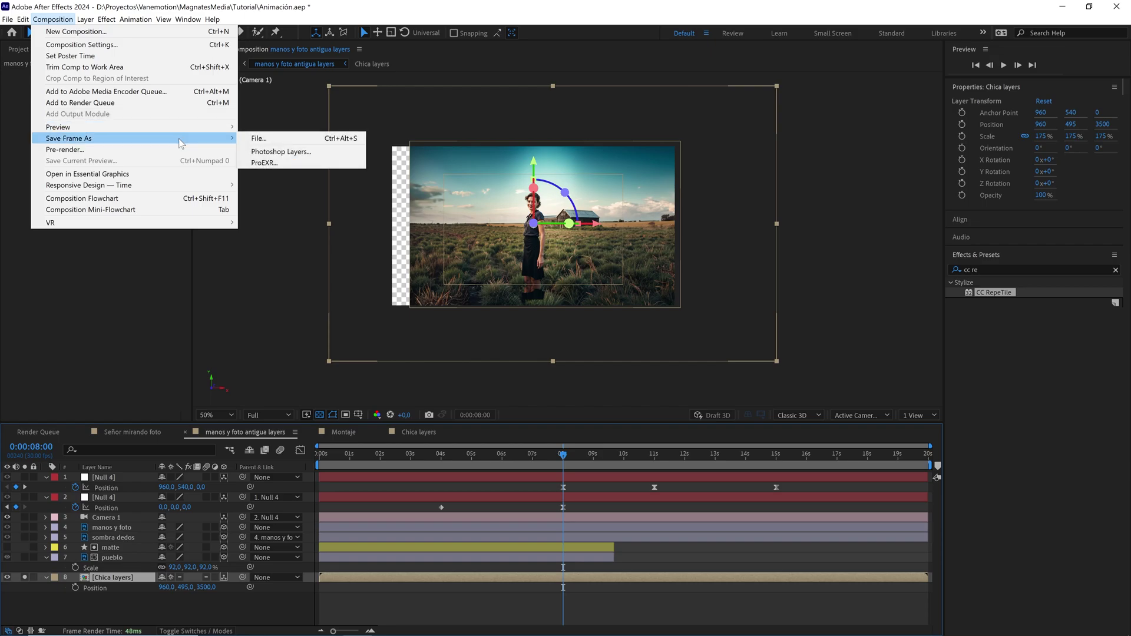
pyautogui.click(271, 138)
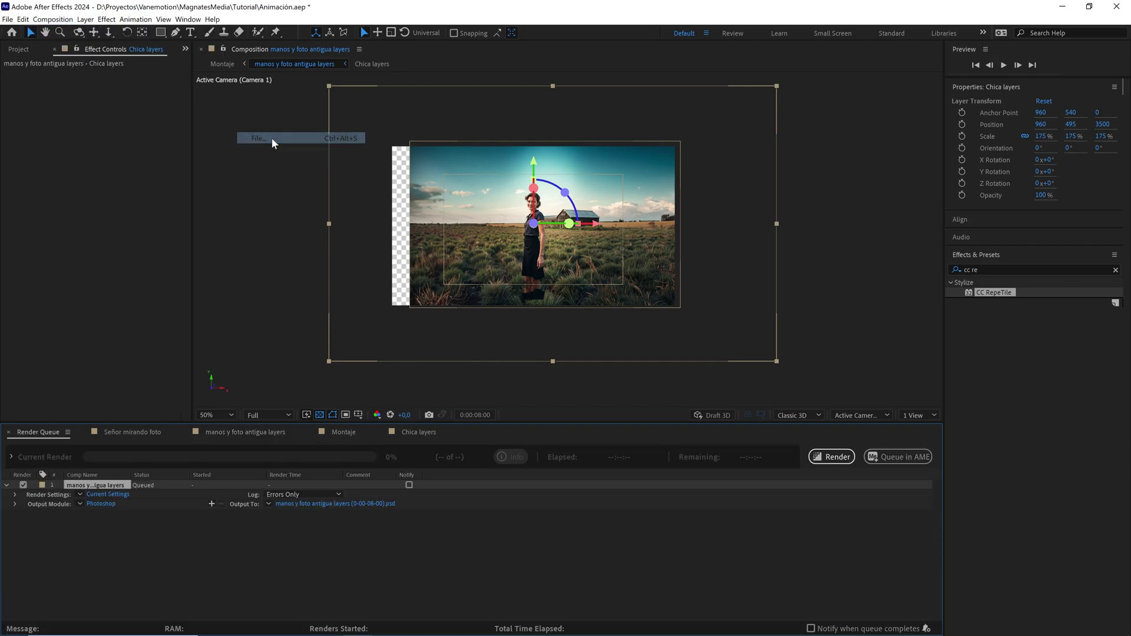
pyautogui.click(101, 503)
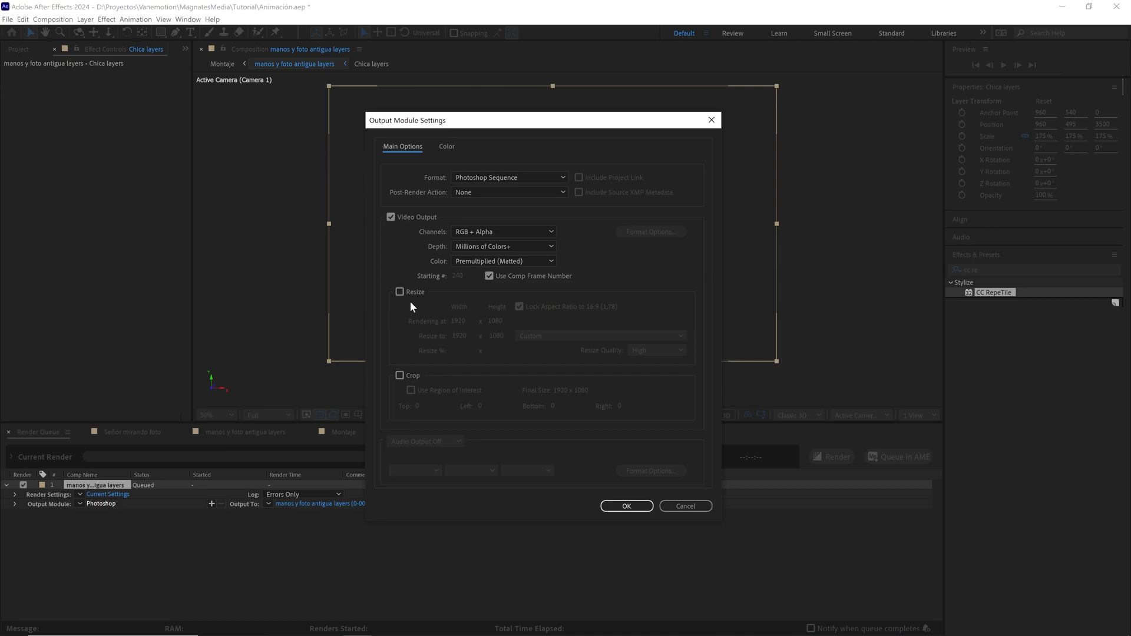
pyautogui.click(511, 178)
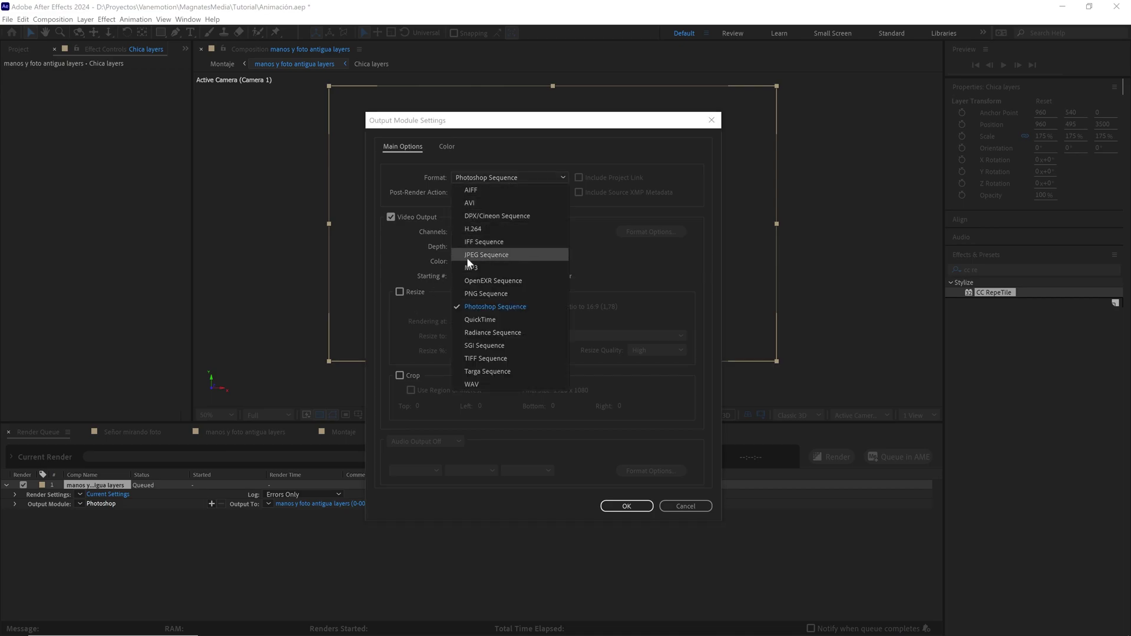
pyautogui.click(497, 255)
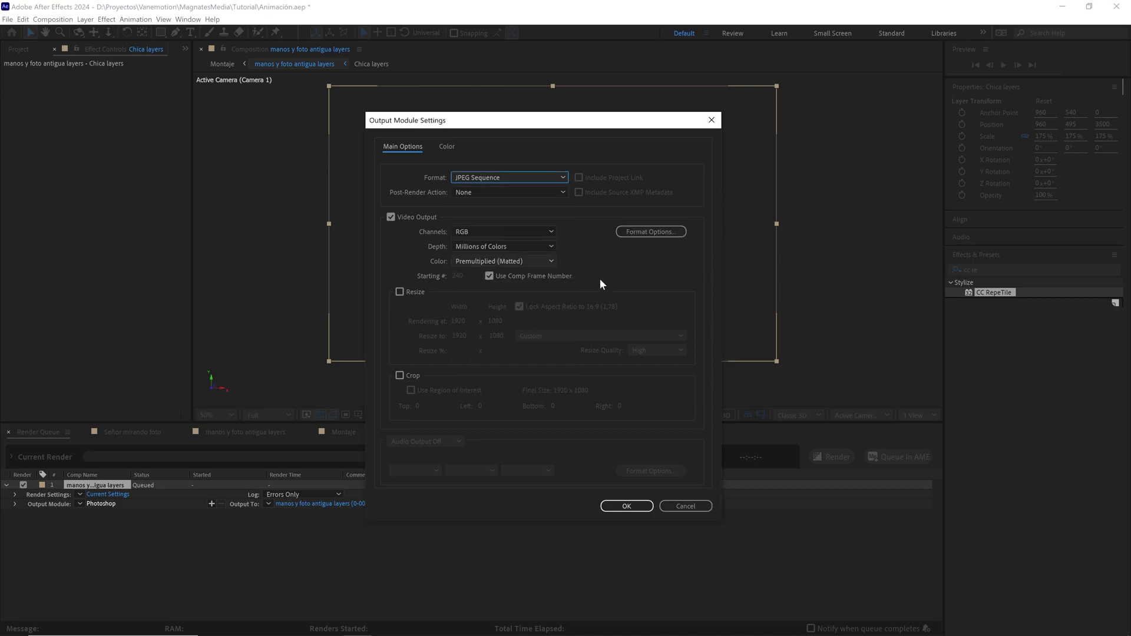
pyautogui.click(626, 506)
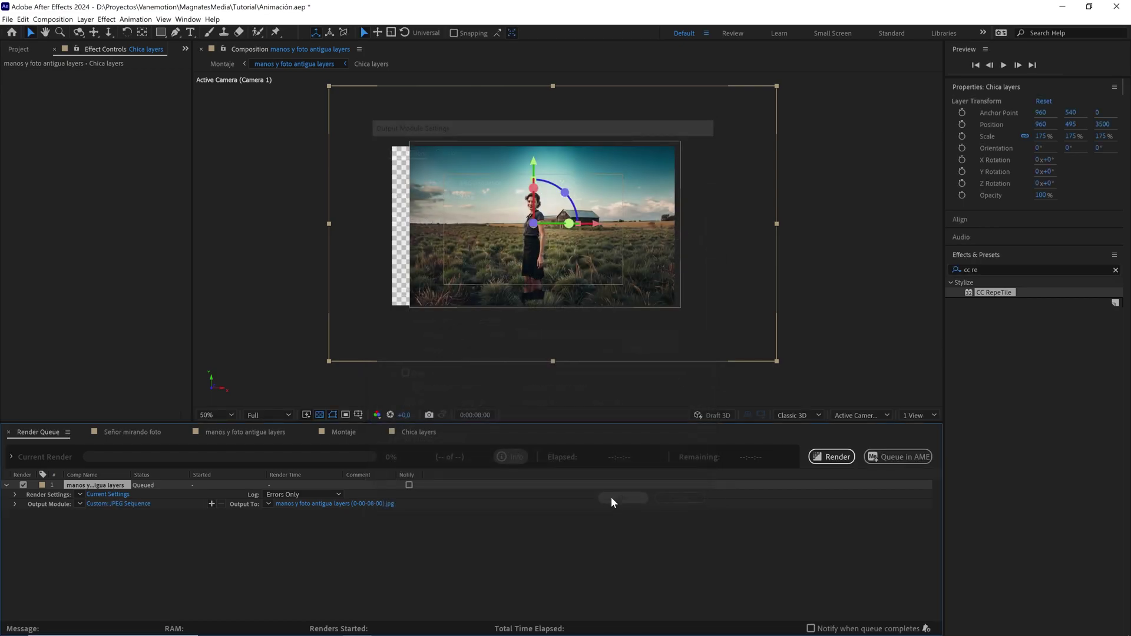
# Name the output file frame chica in the assets tutorial folder and render it
pyautogui.click(327, 502)
pyautogui.write('f')
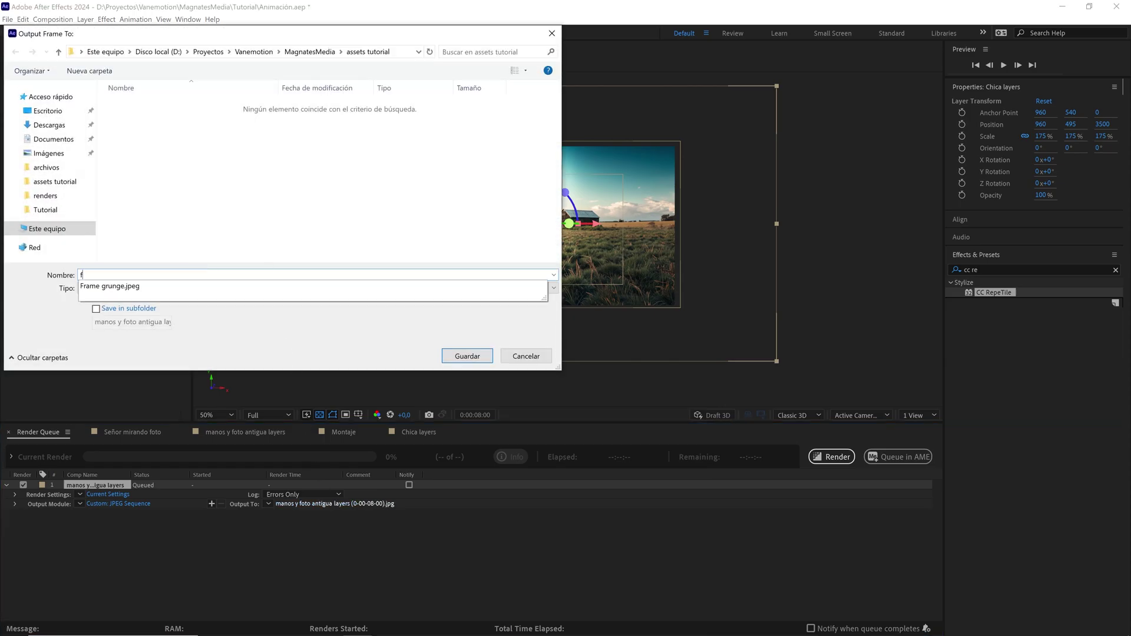
pyautogui.write('rame ch')
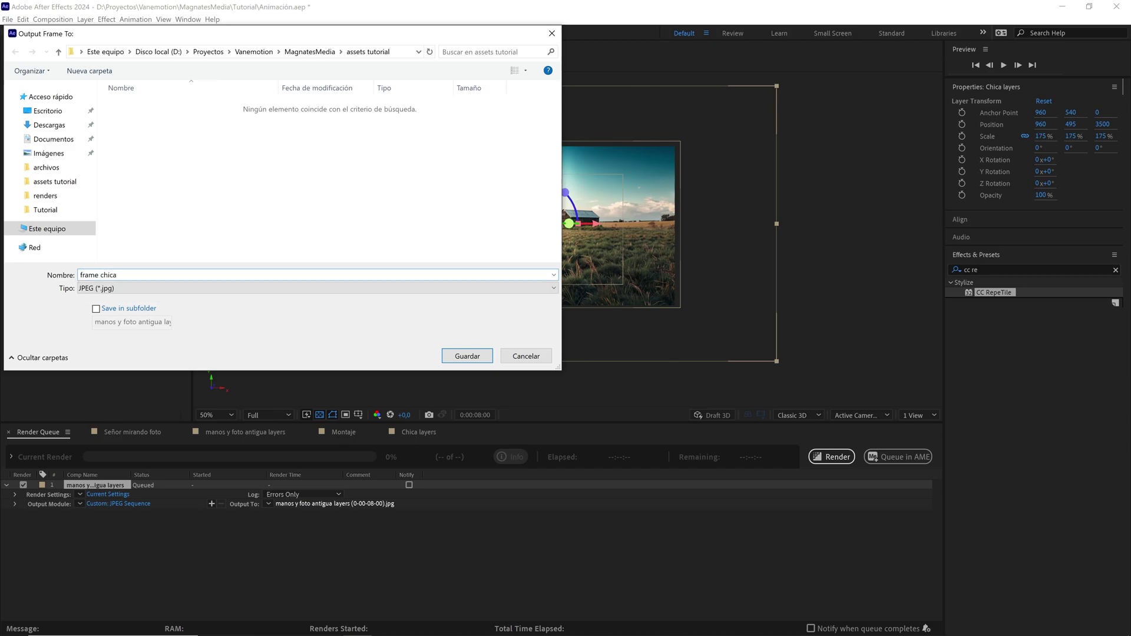
pyautogui.write('ica')
pyautogui.click(466, 356)
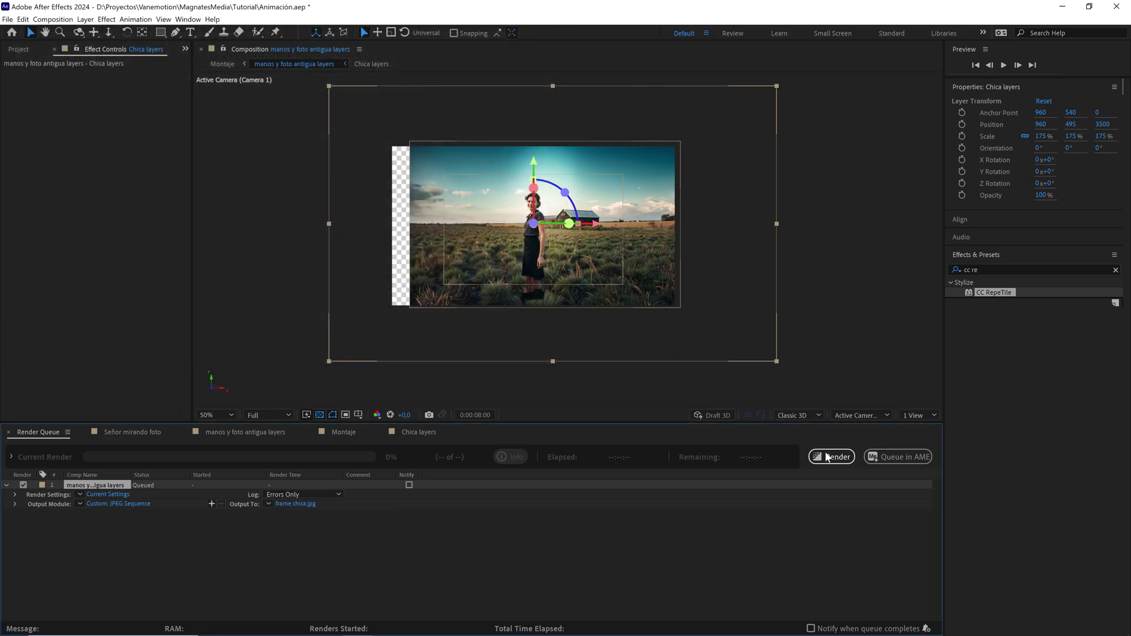
pyautogui.click(831, 459)
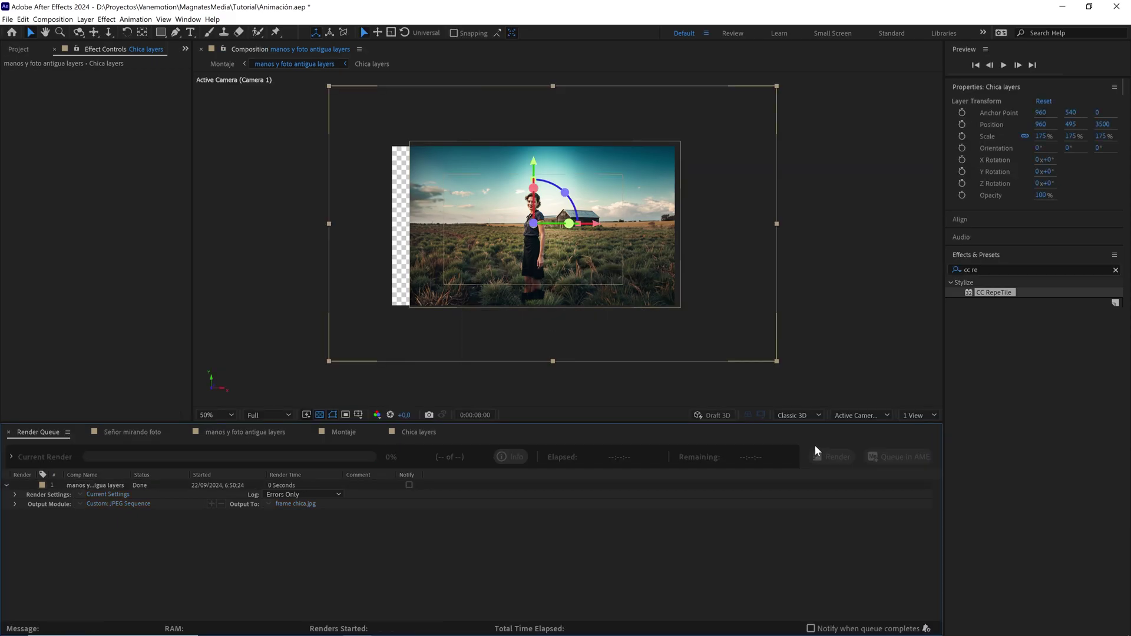
# Import frame chica.jpg into the project's assets folder and place it directly above Chica layers in manos y foto antigua layers
pyautogui.click(251, 434)
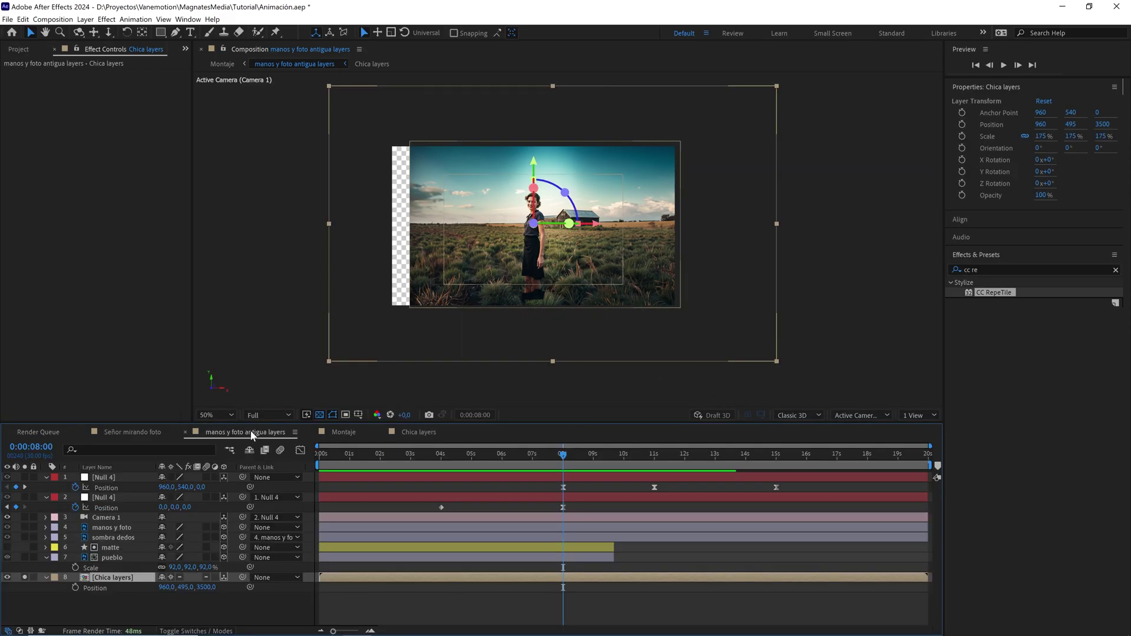
pyautogui.click(8, 20)
pyautogui.moveTo(115, 158)
pyautogui.click(182, 159)
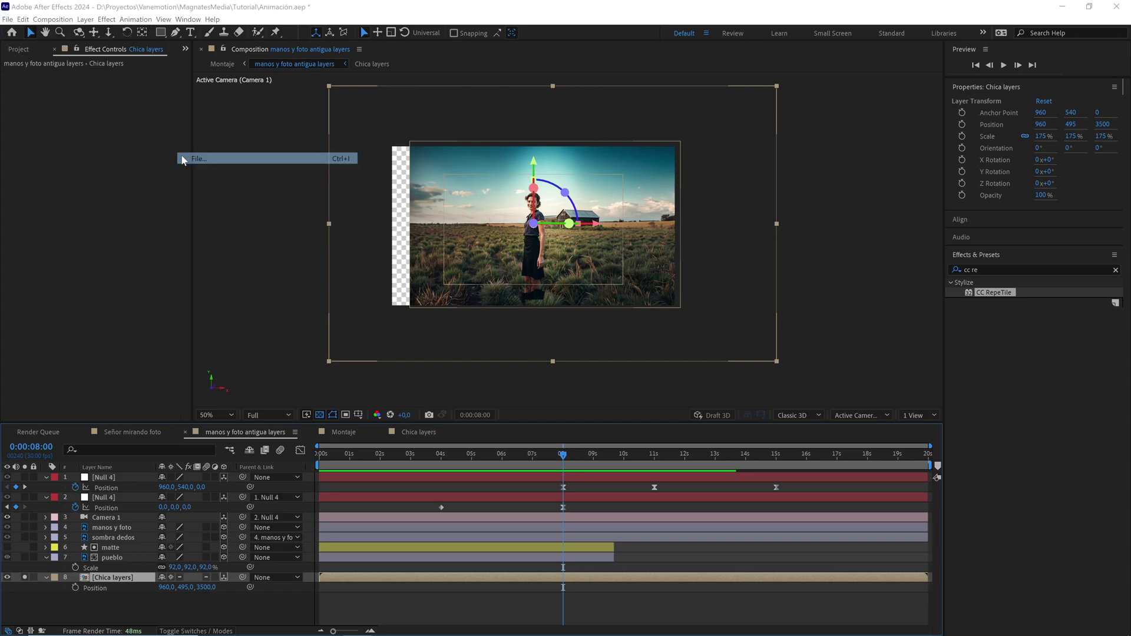
pyautogui.click(154, 120)
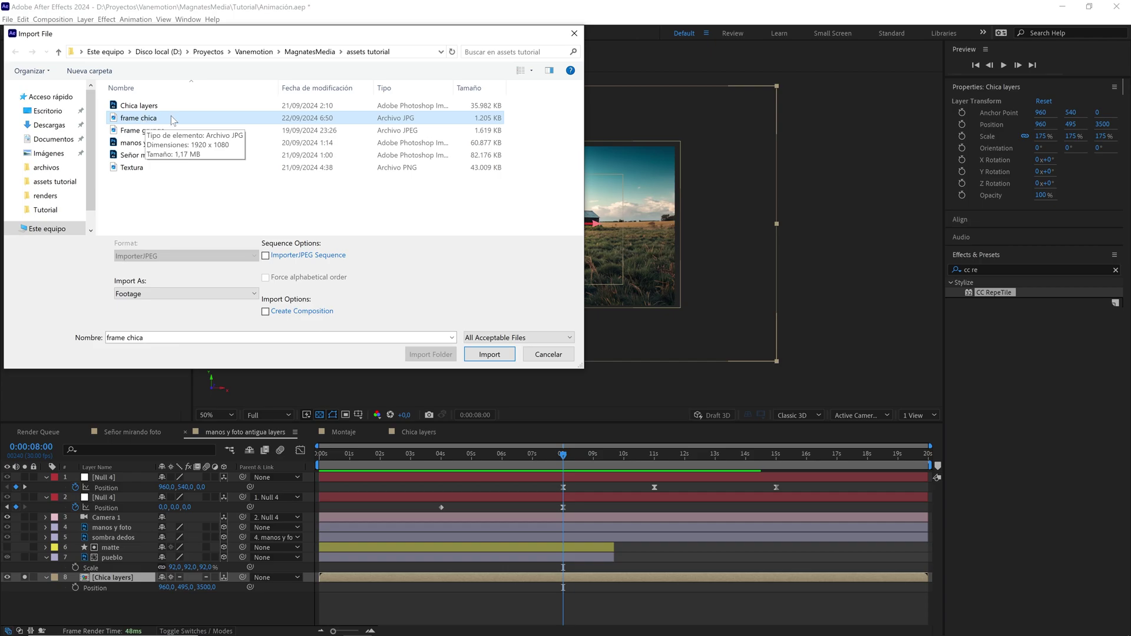
pyautogui.click(487, 354)
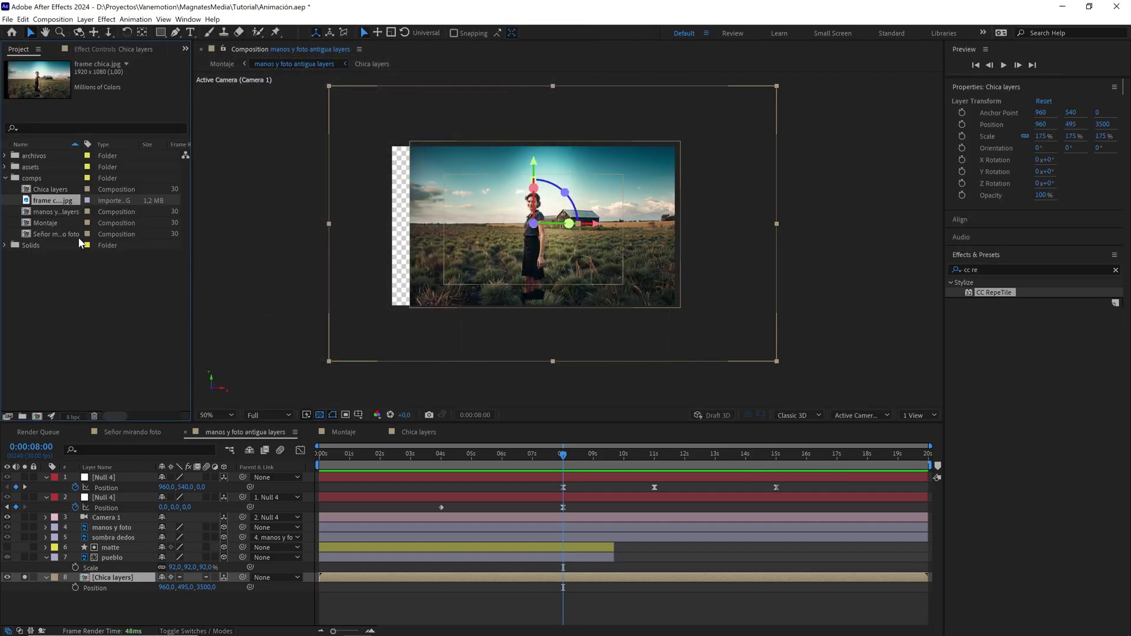
pyautogui.moveTo(61, 203); pyautogui.dragTo(124, 569)
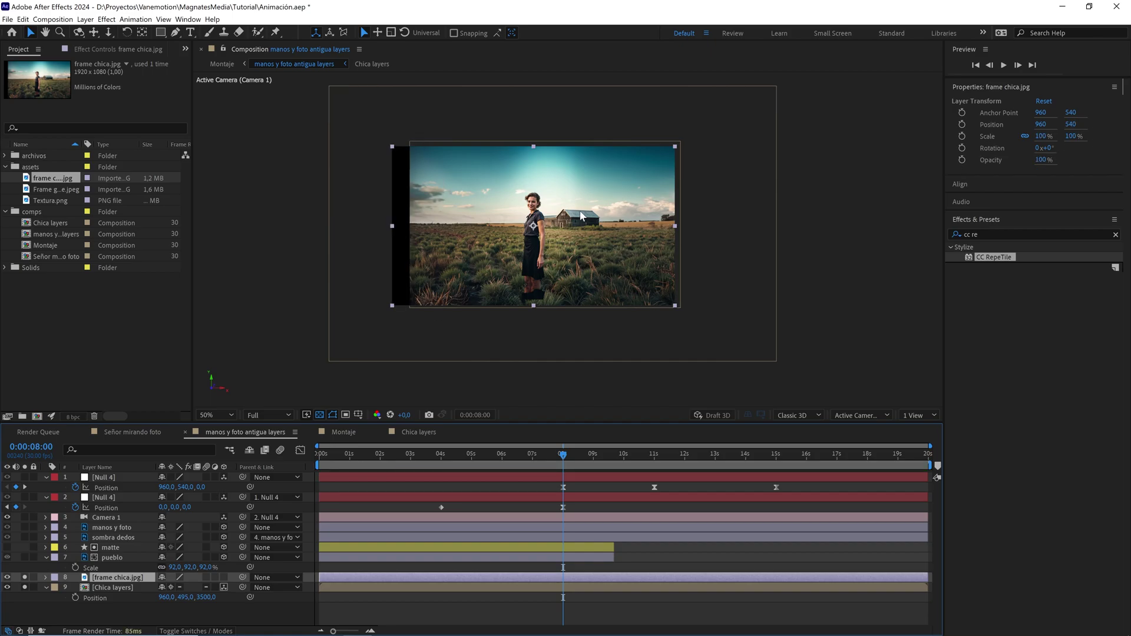
# Compare frame chica.jpg with Chica layers by toggling its solo, and clear the solo on both layers
pyautogui.scroll(4, 580, 210)
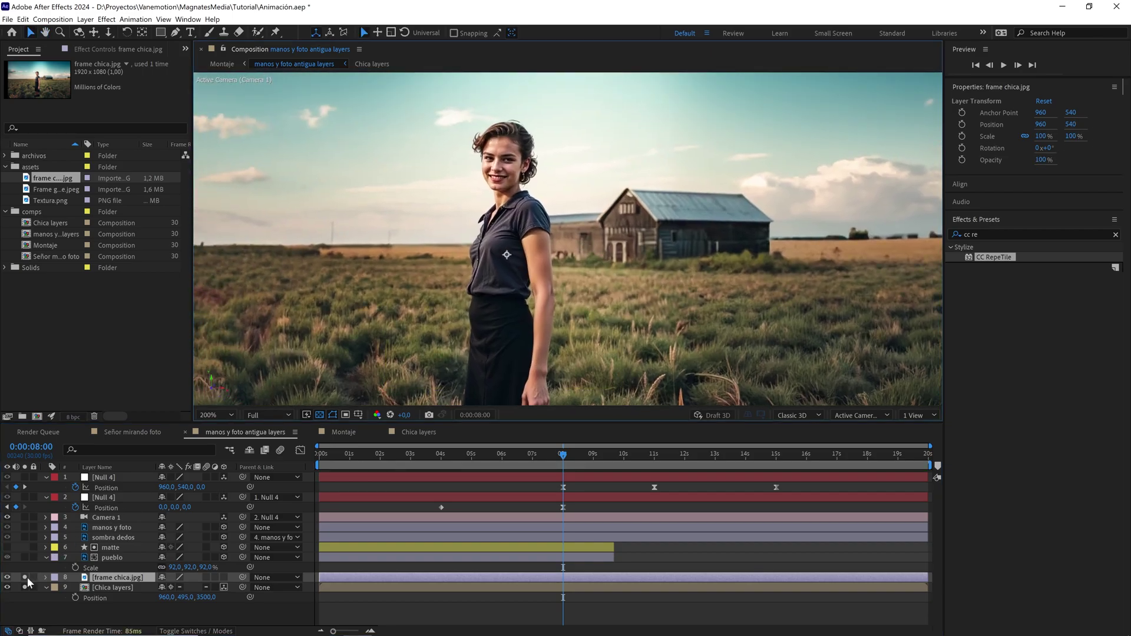
pyautogui.click(26, 577)
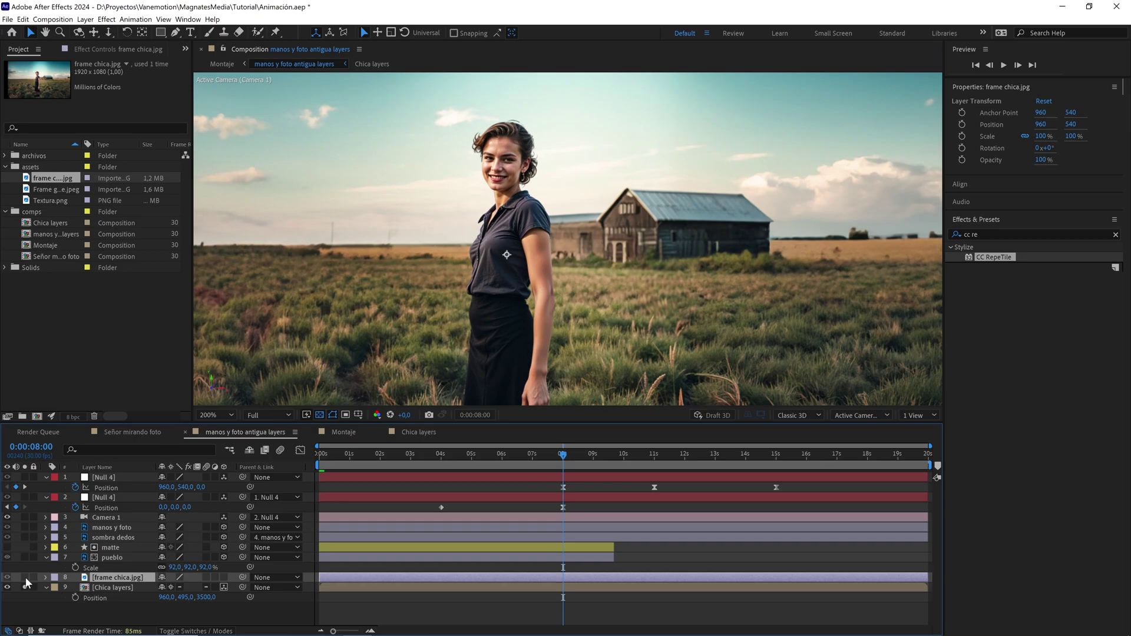
pyautogui.click(26, 577)
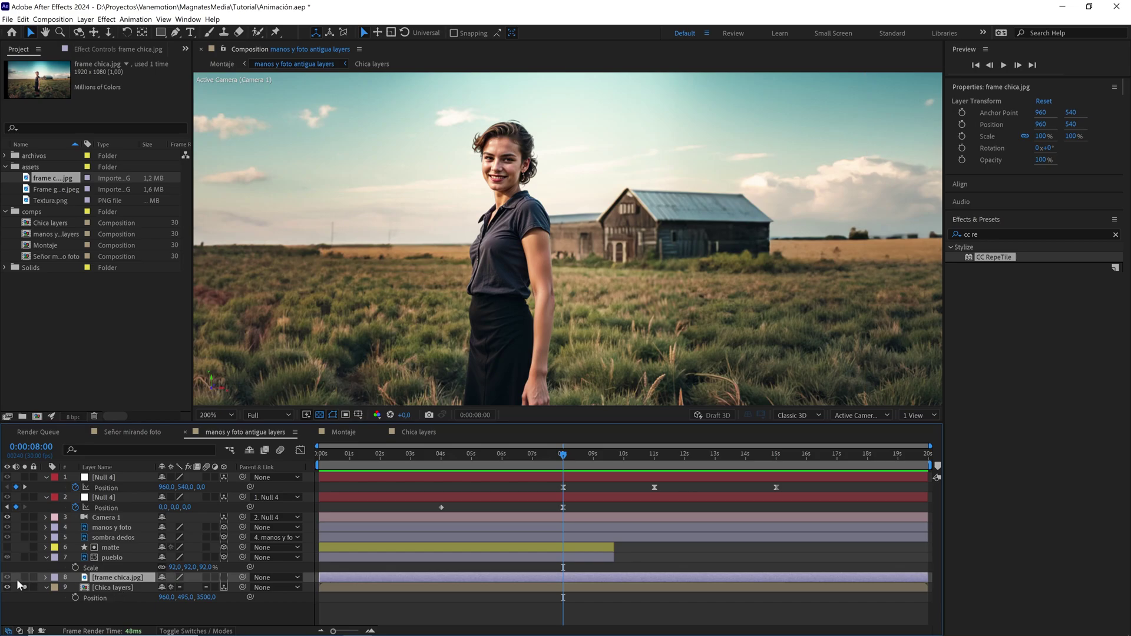
pyautogui.moveTo(24, 578); pyautogui.dragTo(24, 587)
pyautogui.scroll(-2, 519, 281)
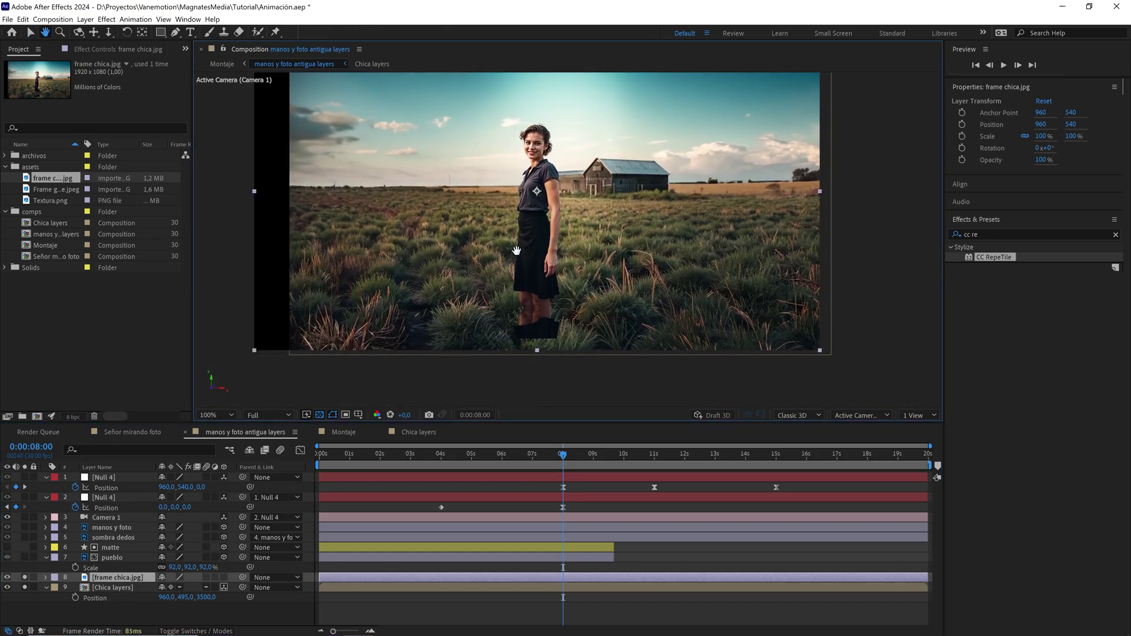
pyautogui.click(24, 578)
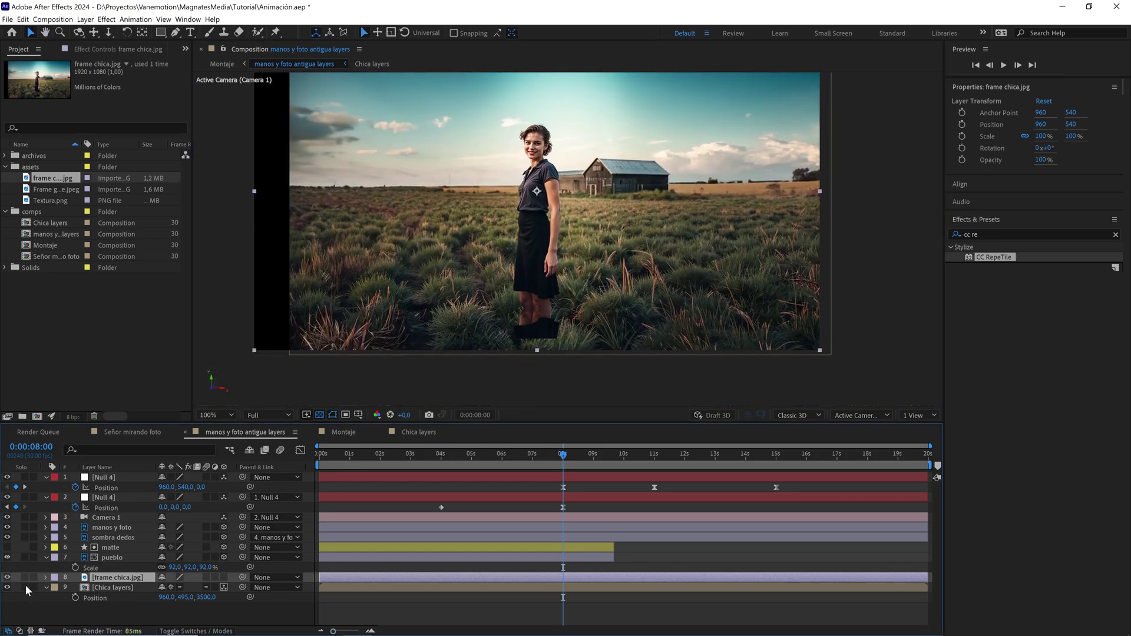
pyautogui.click(25, 586)
pyautogui.scroll(-2, 561, 288)
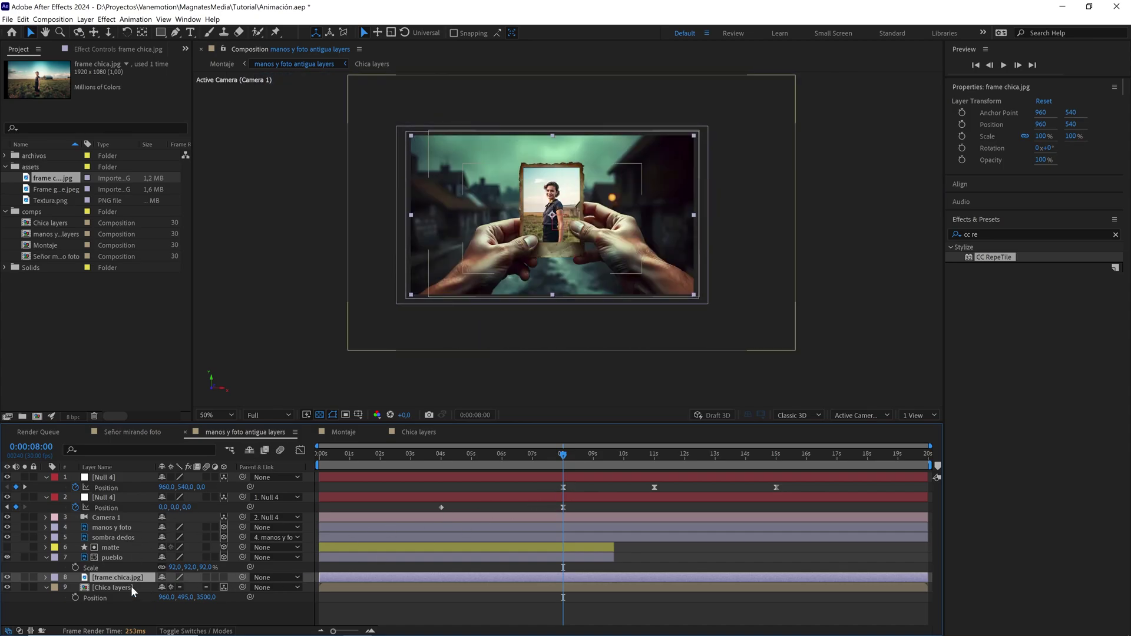
# Make frame chica.jpg a 3D layer and set the preview resolution to Quarter
pyautogui.click(223, 578)
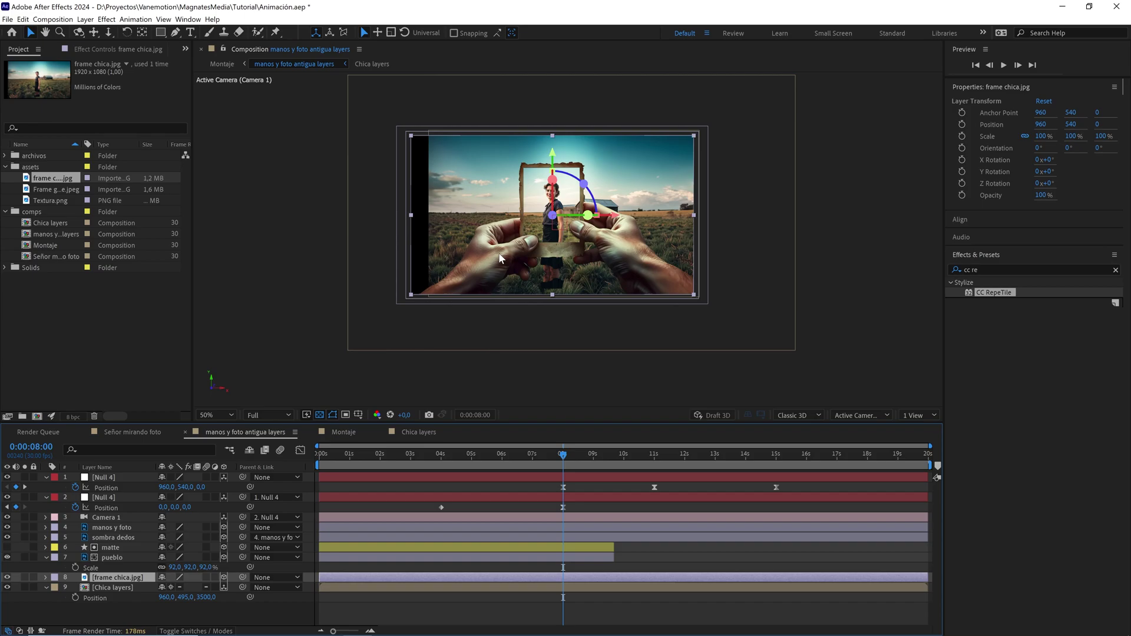
pyautogui.press('/')
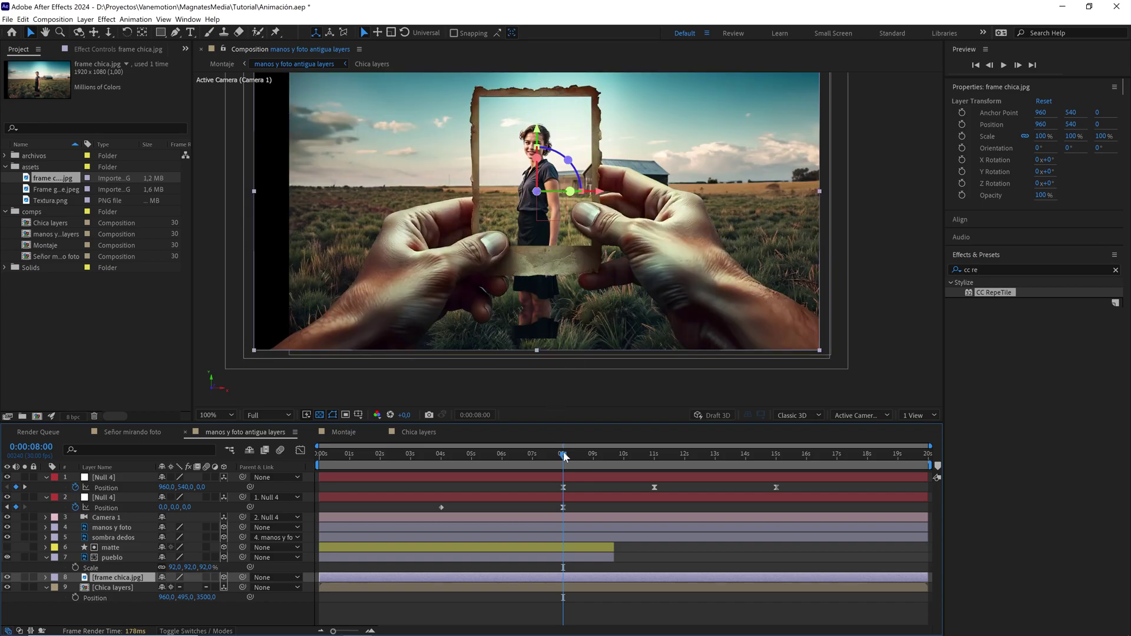
pyautogui.hotkey('shift', 'pageup')
pyautogui.click(277, 416)
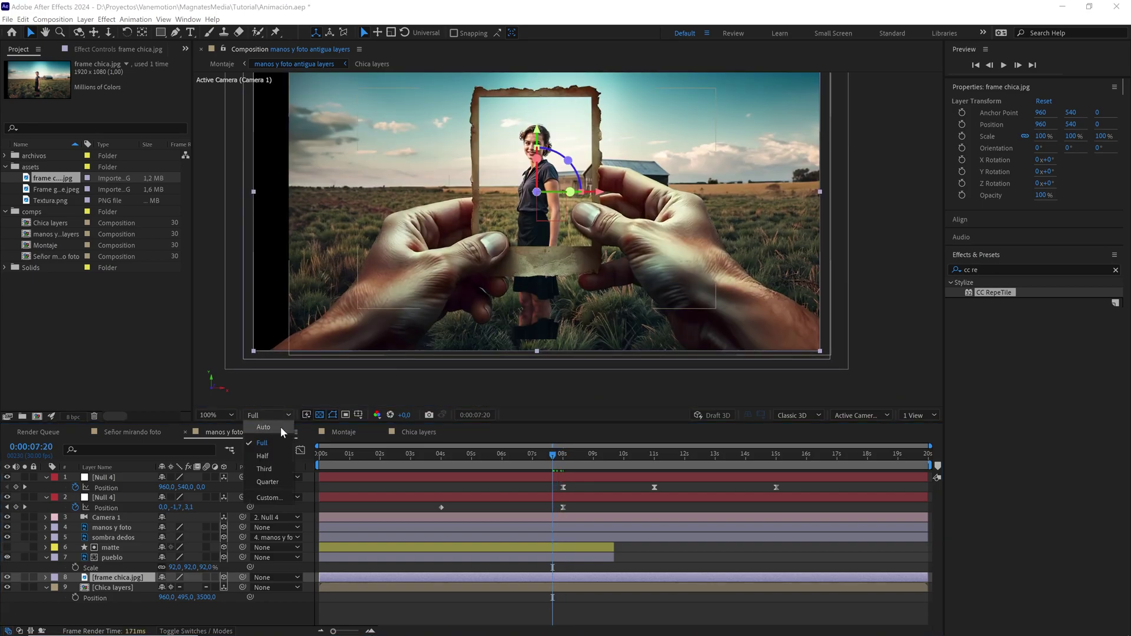
pyautogui.click(271, 489)
# Scrub between about 5 and 8 seconds to check how frame chica.jpg follows the camera move
pyautogui.press('pageup')
pyautogui.moveTo(546, 452); pyautogui.dragTo(477, 461)
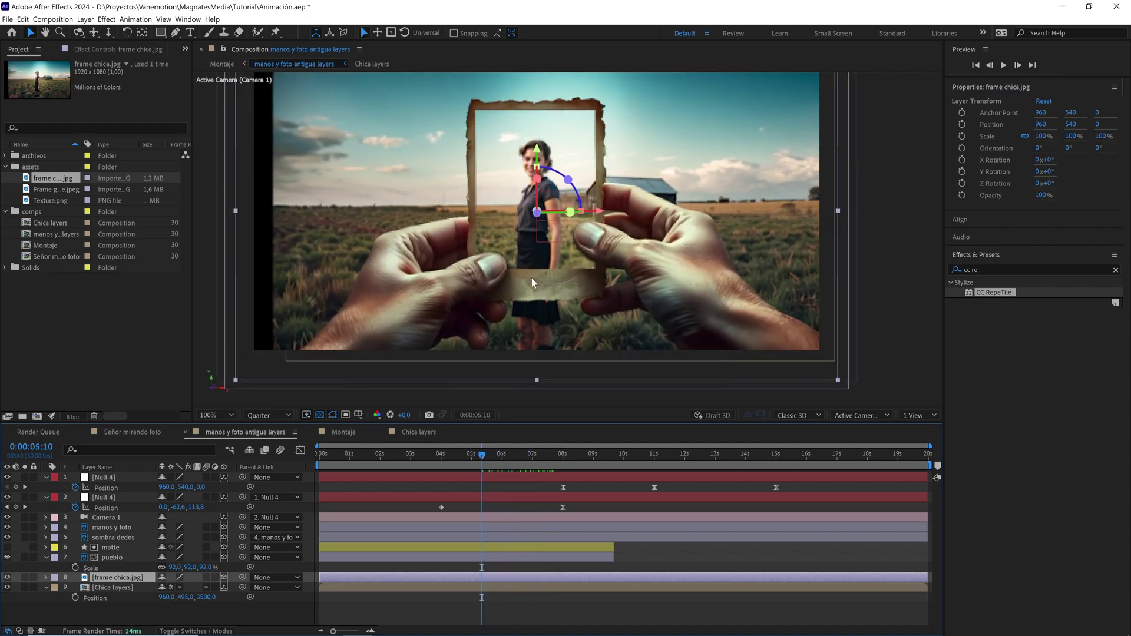
pyautogui.moveTo(476, 451); pyautogui.dragTo(560, 459)
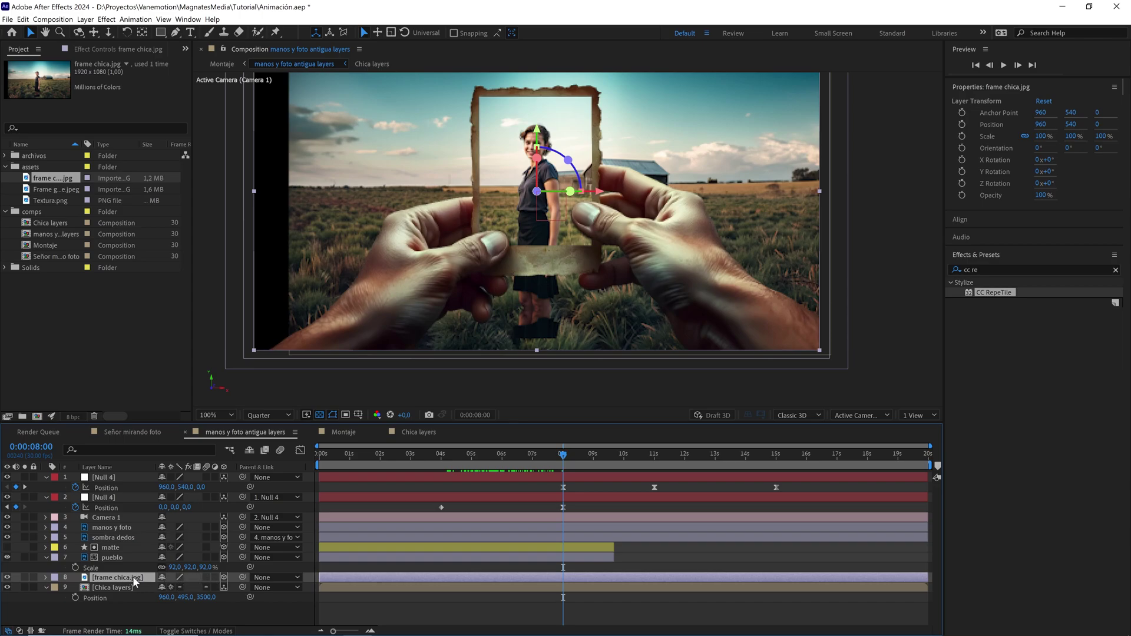
# Assign the matte layer as the track matte of frame chica.jpg and check the photo around 8 seconds
pyautogui.press('F4')
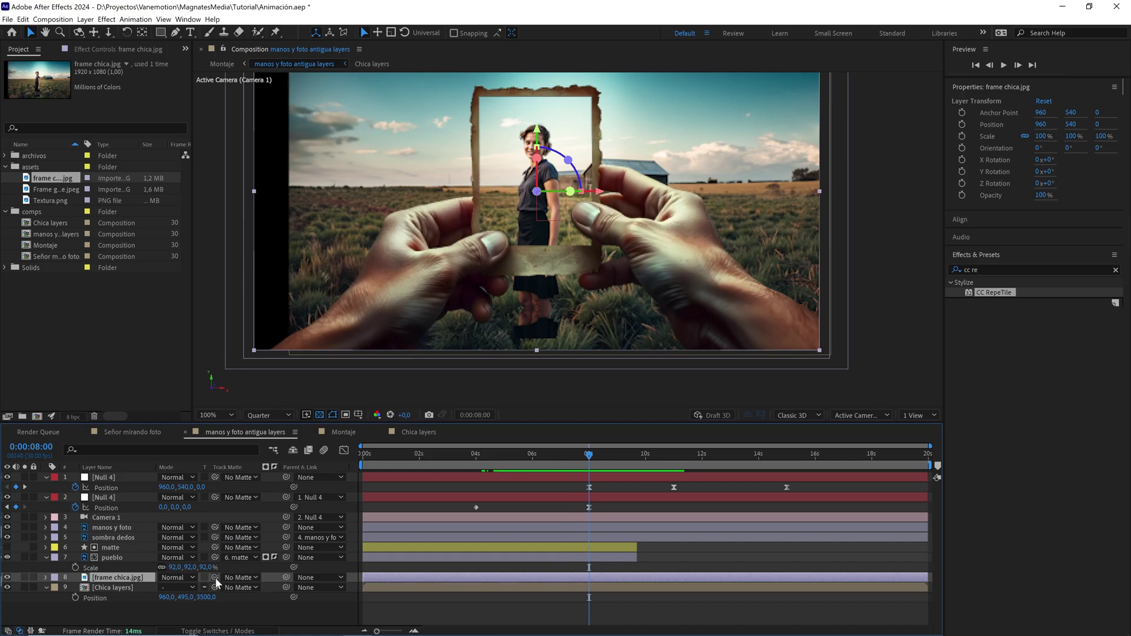
pyautogui.click(106, 548)
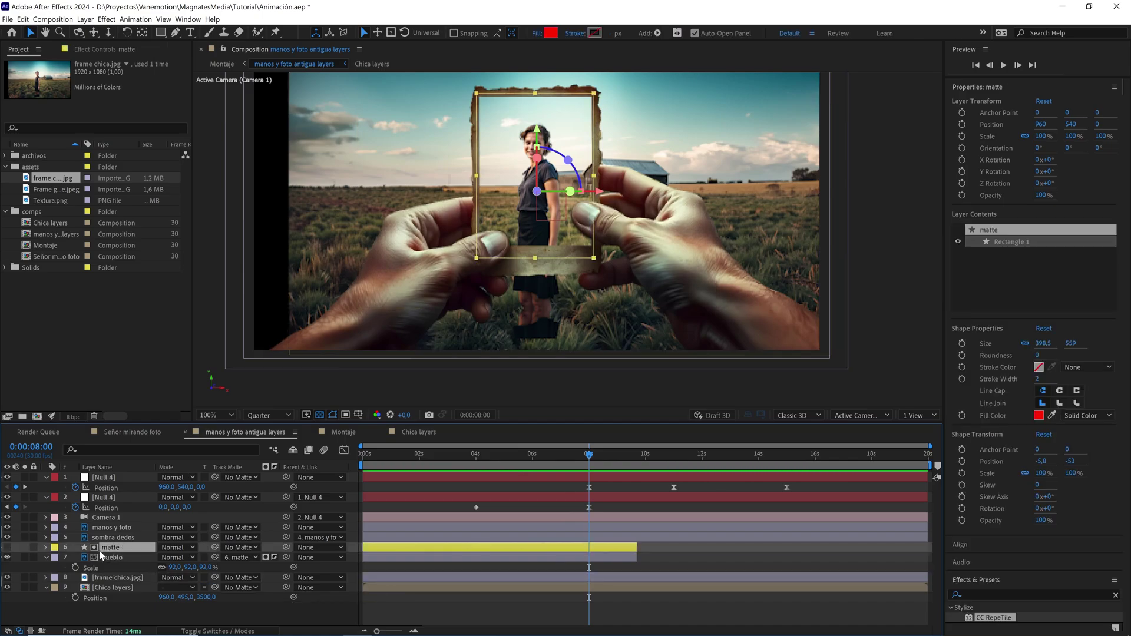
pyautogui.click(119, 576)
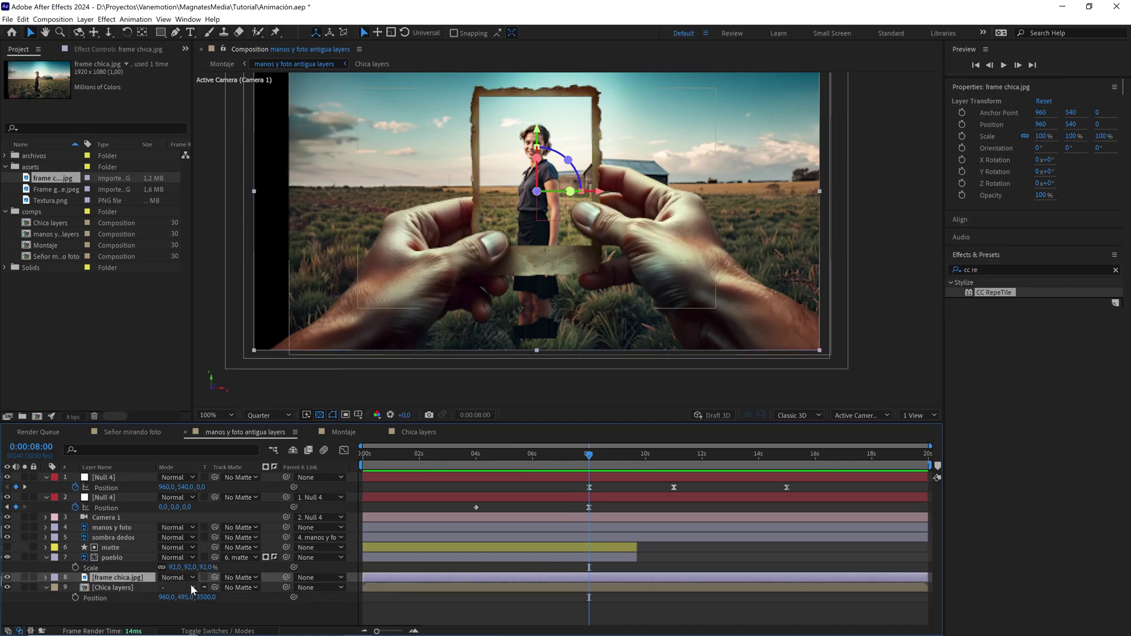
pyautogui.moveTo(214, 578); pyautogui.dragTo(113, 551)
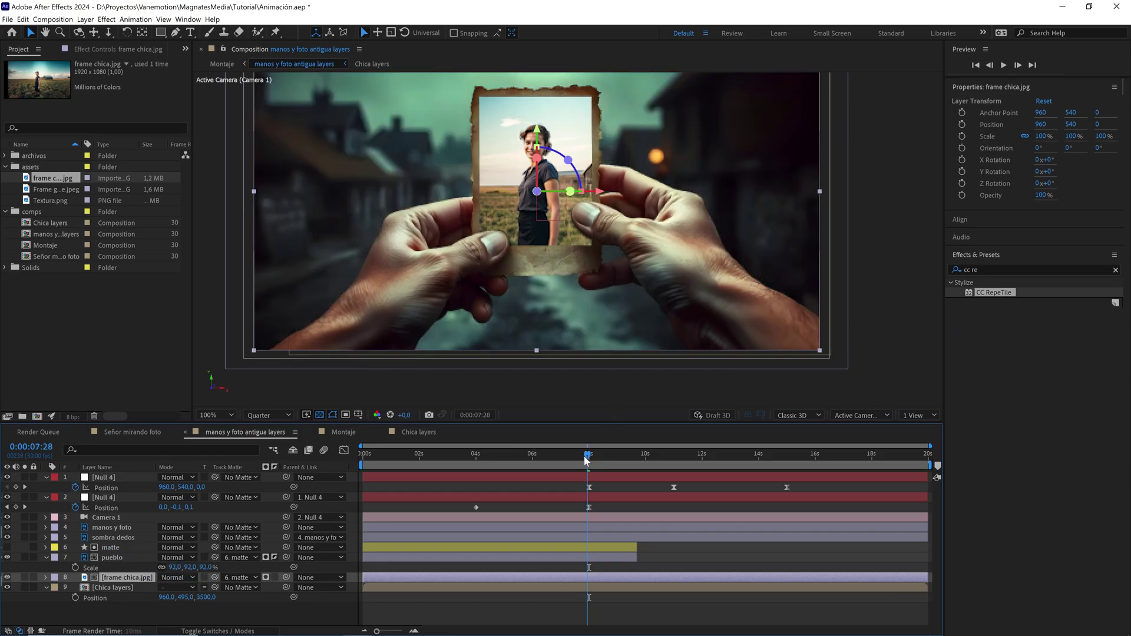
pyautogui.moveTo(589, 455)
pyautogui.mouseDown()
pyautogui.moveTo(471, 463)
pyautogui.moveTo(579, 457)
pyautogui.mouseUp()
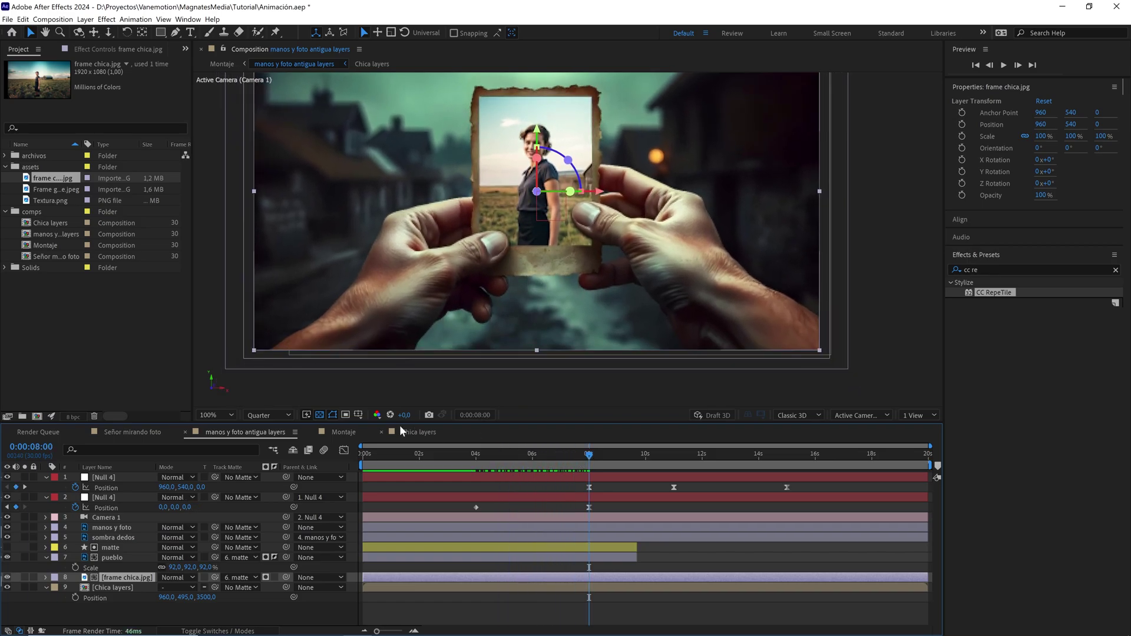
# Set the preview resolution to Full and add an adjustment layer directly above frame chica.jpg
pyautogui.click(278, 415)
pyautogui.click(262, 443)
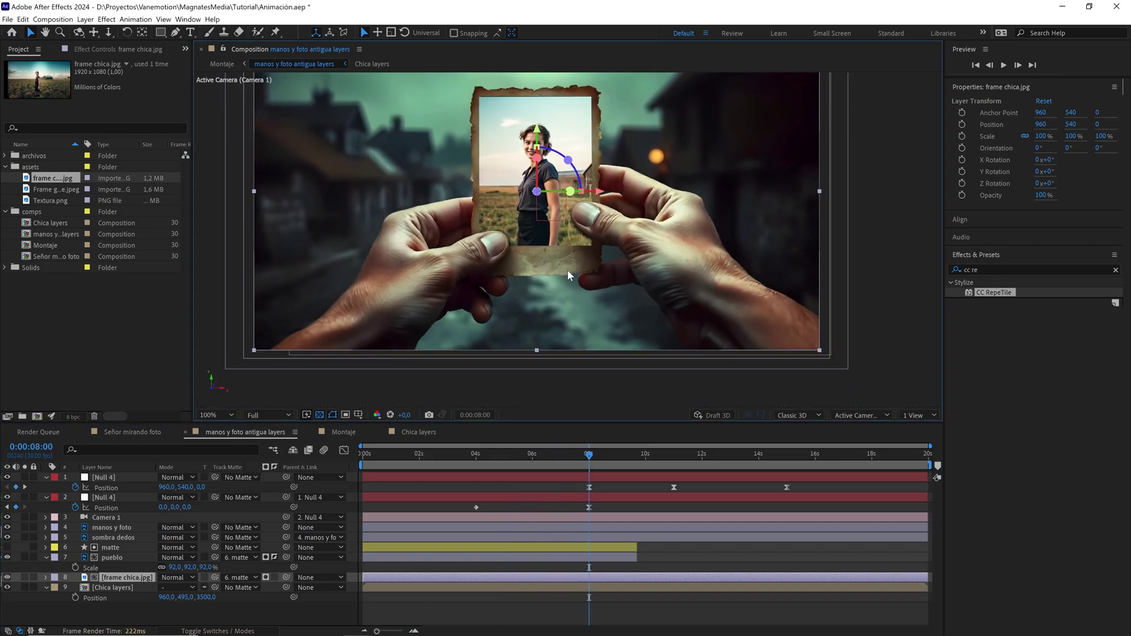
pyautogui.scroll(-2, 567, 270)
pyautogui.moveTo(576, 273); pyautogui.dragTo(574, 268)
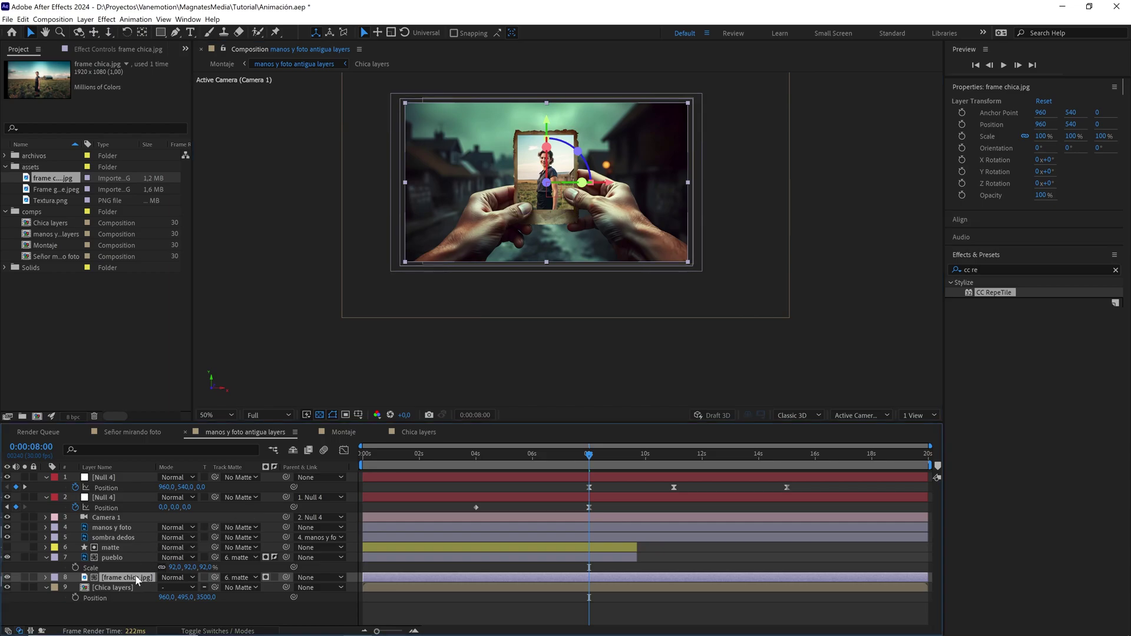
pyautogui.rightClick(157, 605)
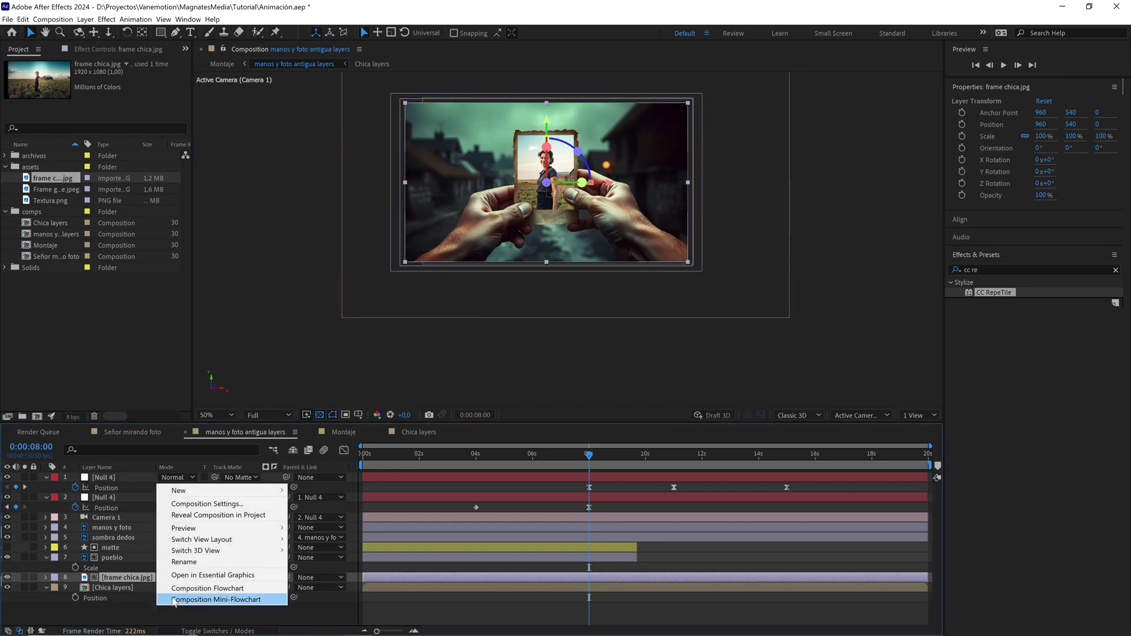
pyautogui.moveTo(267, 492)
pyautogui.click(329, 570)
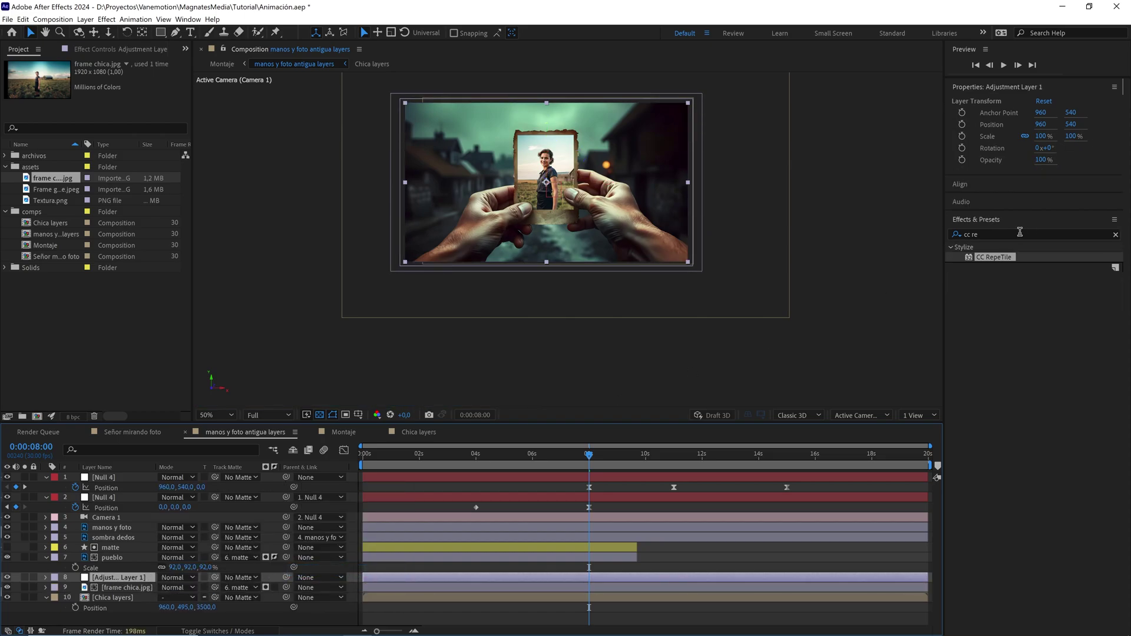
# Apply the Tritone effect to the adjustment layer above frame chica.jpg and inspect the toned photo
pyautogui.moveTo(1013, 237); pyautogui.dragTo(932, 235)
pyautogui.write('trit')
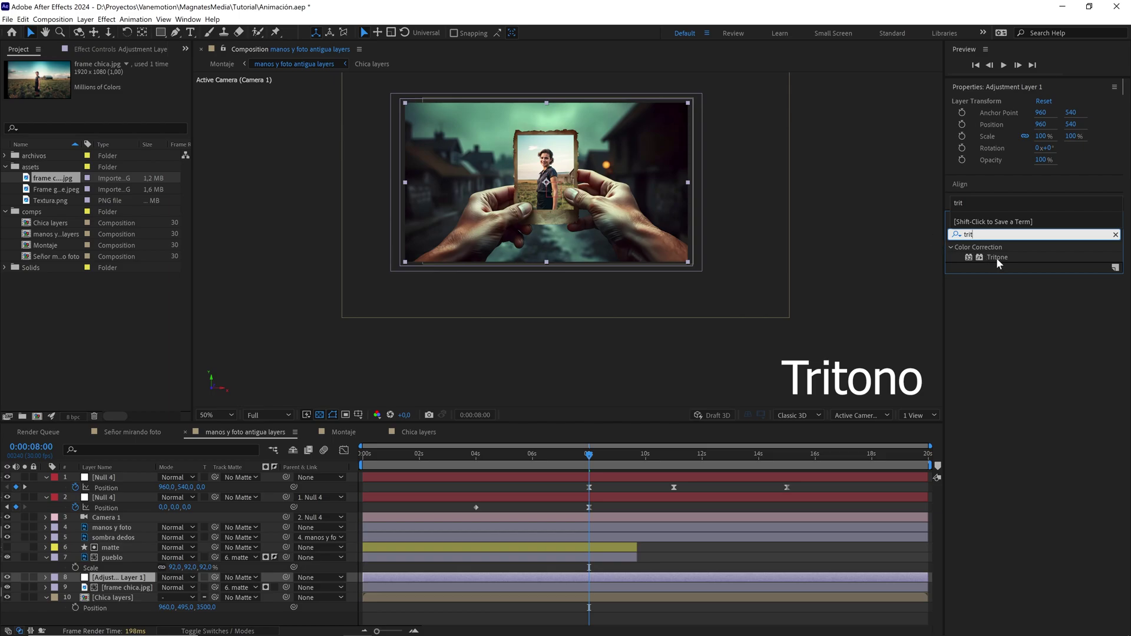
pyautogui.moveTo(996, 257); pyautogui.dragTo(115, 578)
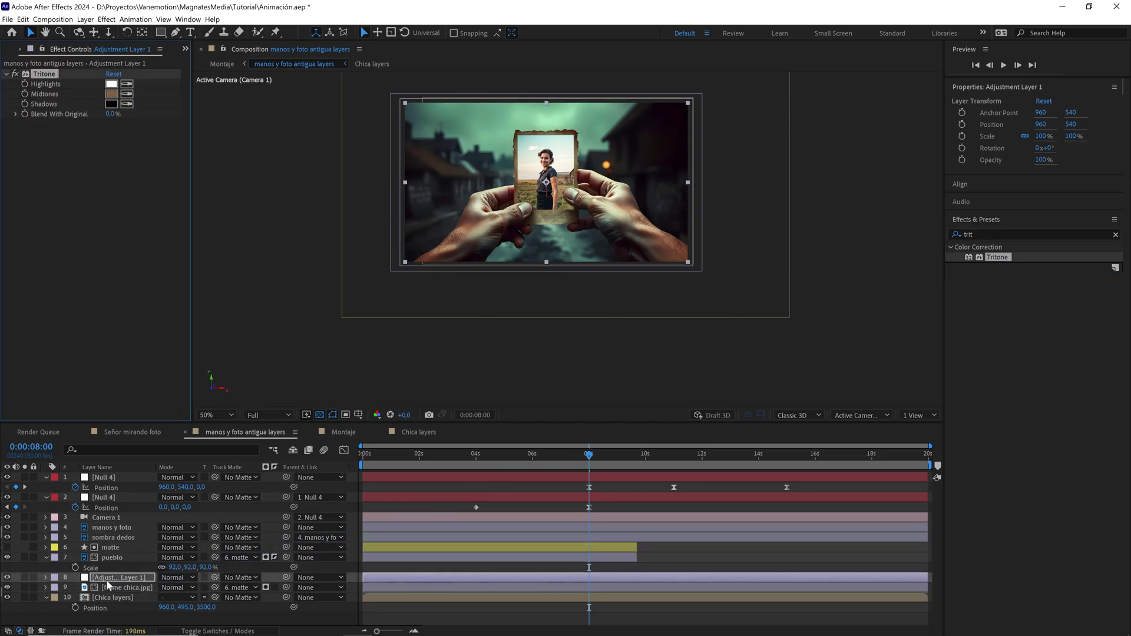
pyautogui.scroll(2, 573, 312)
pyautogui.scroll(2, 573, 309)
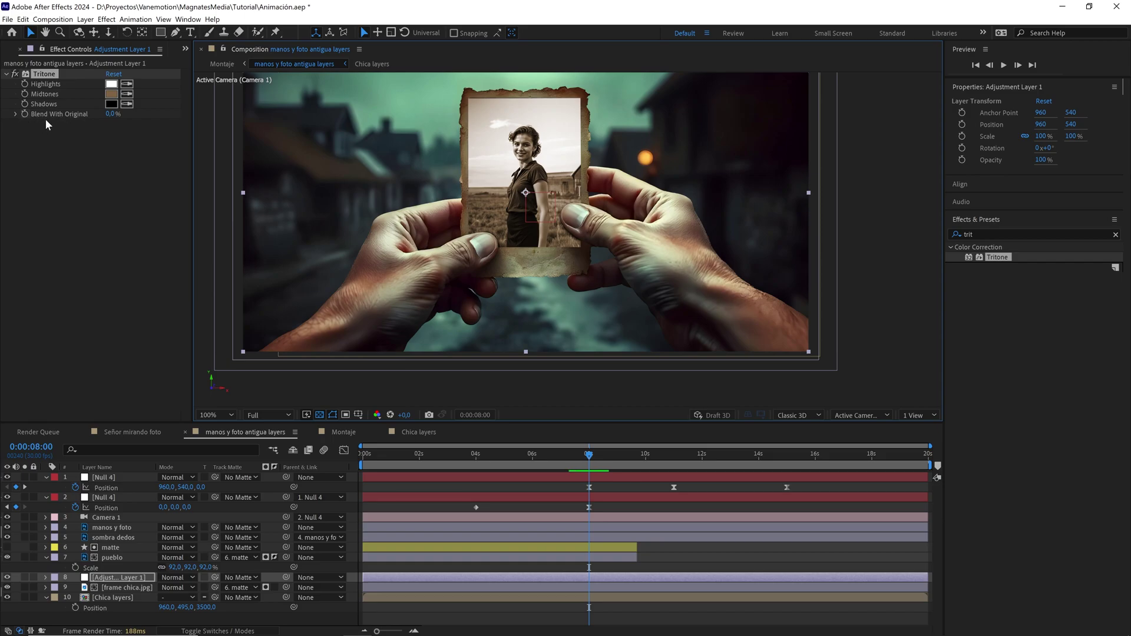
# Keyframe Tritone's Blend With Original at 0% at 0:00:08:29 and 90% at 0:00:11:00
pyautogui.moveTo(588, 455); pyautogui.dragTo(620, 454)
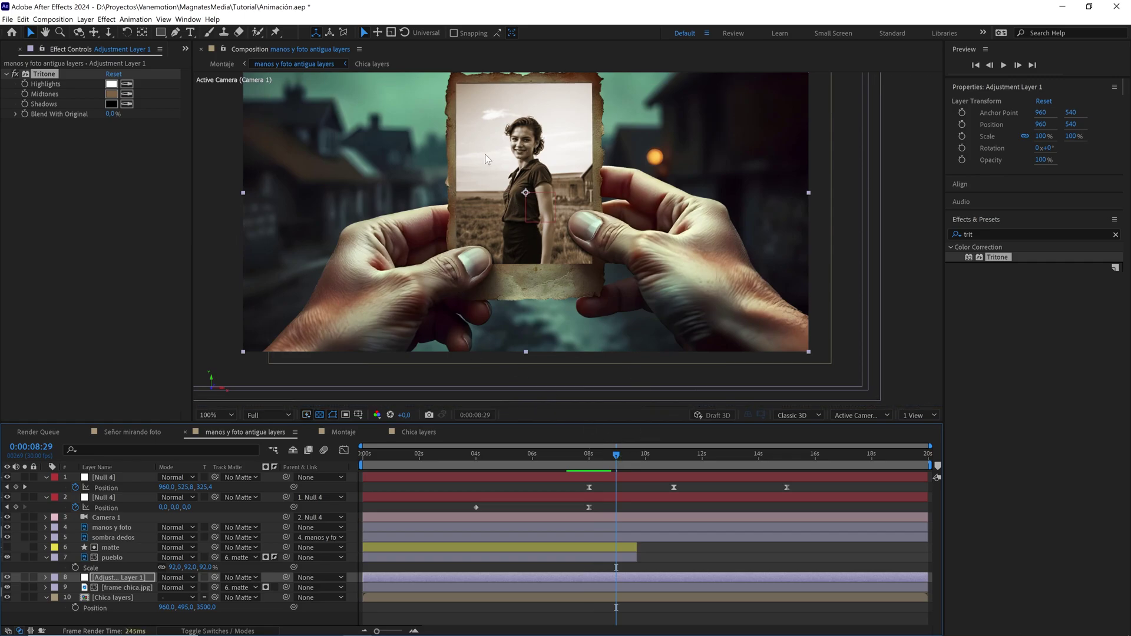
pyautogui.click(25, 114)
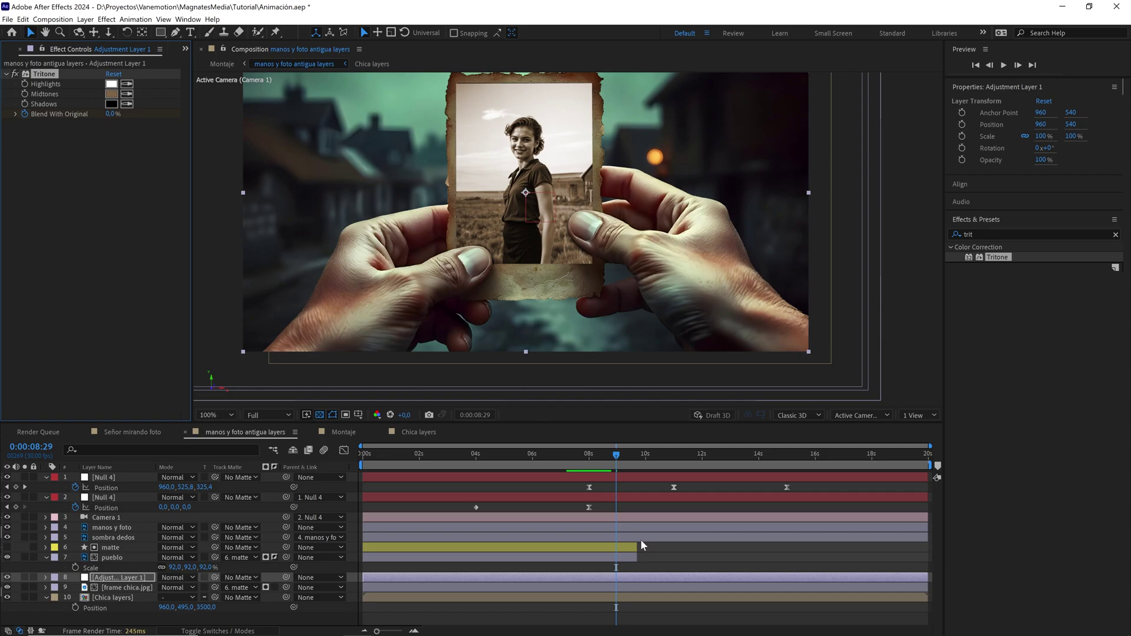
pyautogui.press('u')
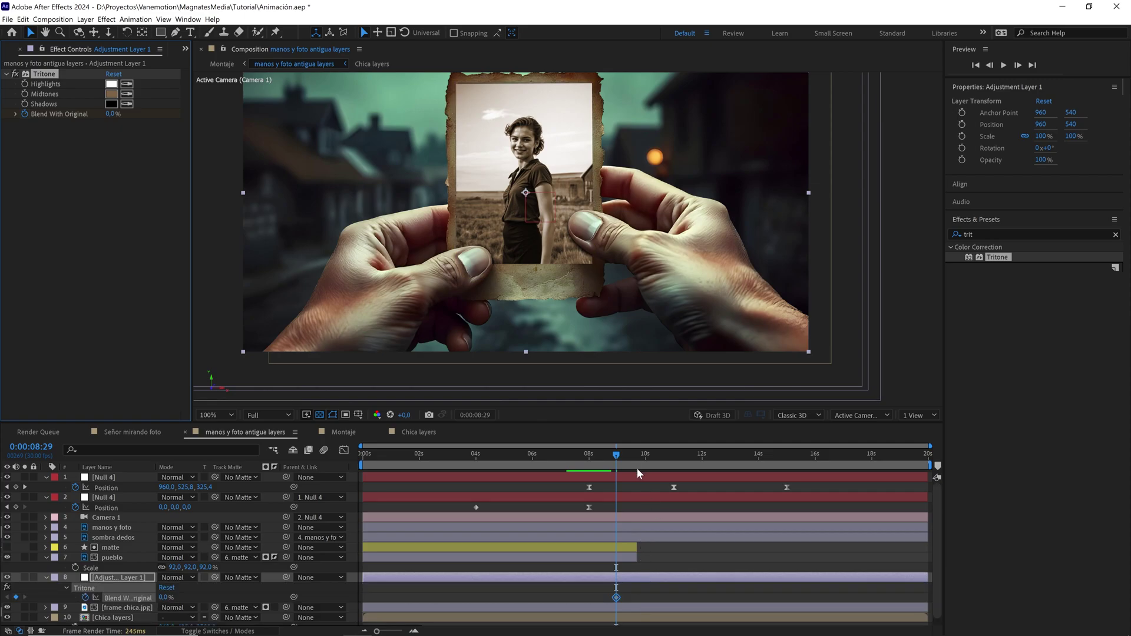
pyautogui.moveTo(631, 459); pyautogui.dragTo(674, 459)
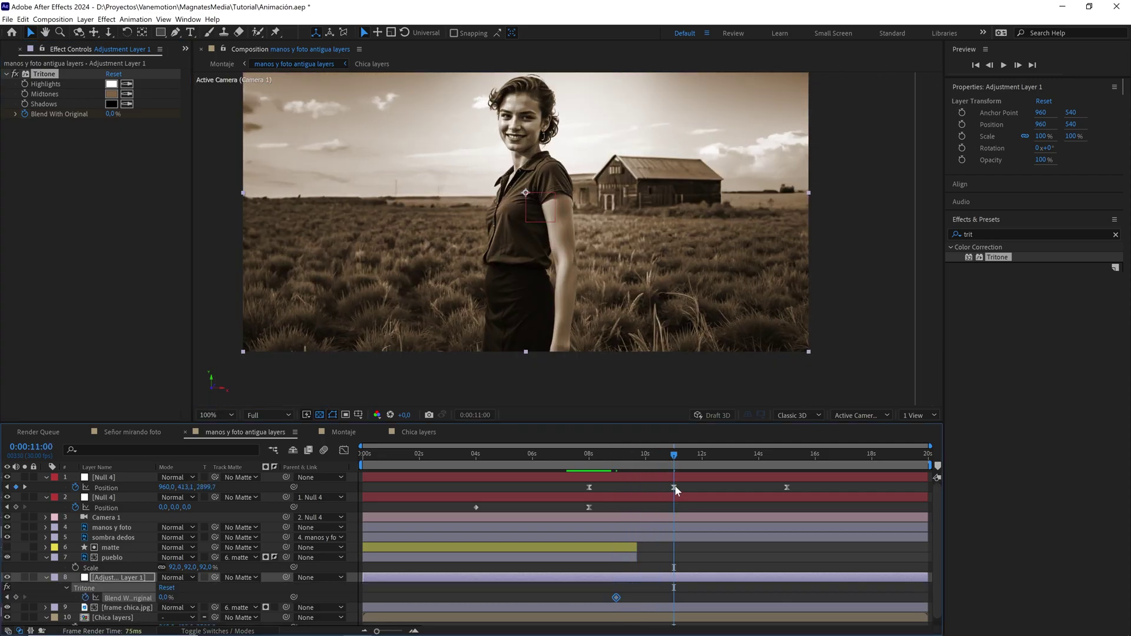
pyautogui.click(111, 114)
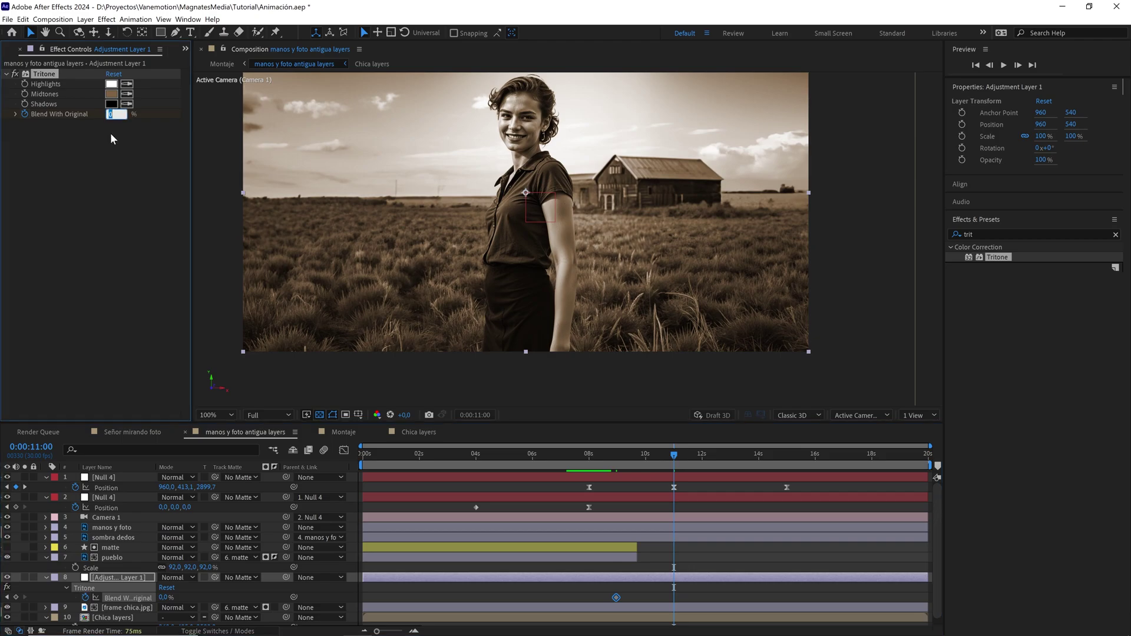
pyautogui.write('90')
pyautogui.press('Return')
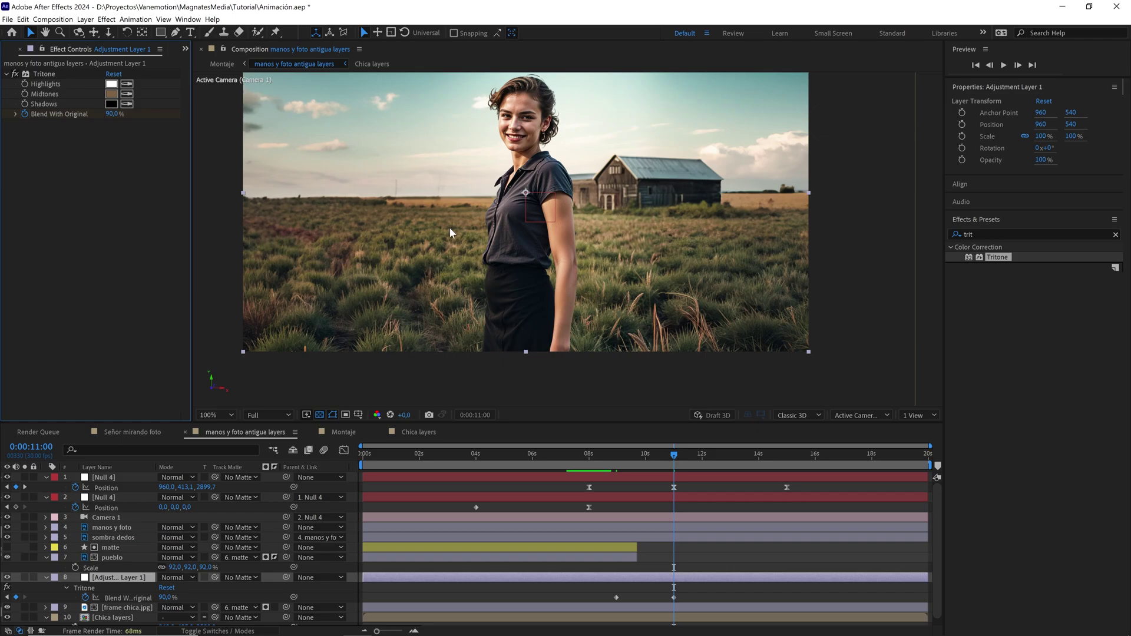
# Scrub back from 11 to 8 seconds to check the Tritone color fade
pyautogui.moveTo(676, 454); pyautogui.dragTo(595, 457)
pyautogui.press(',')
pyautogui.press('.')
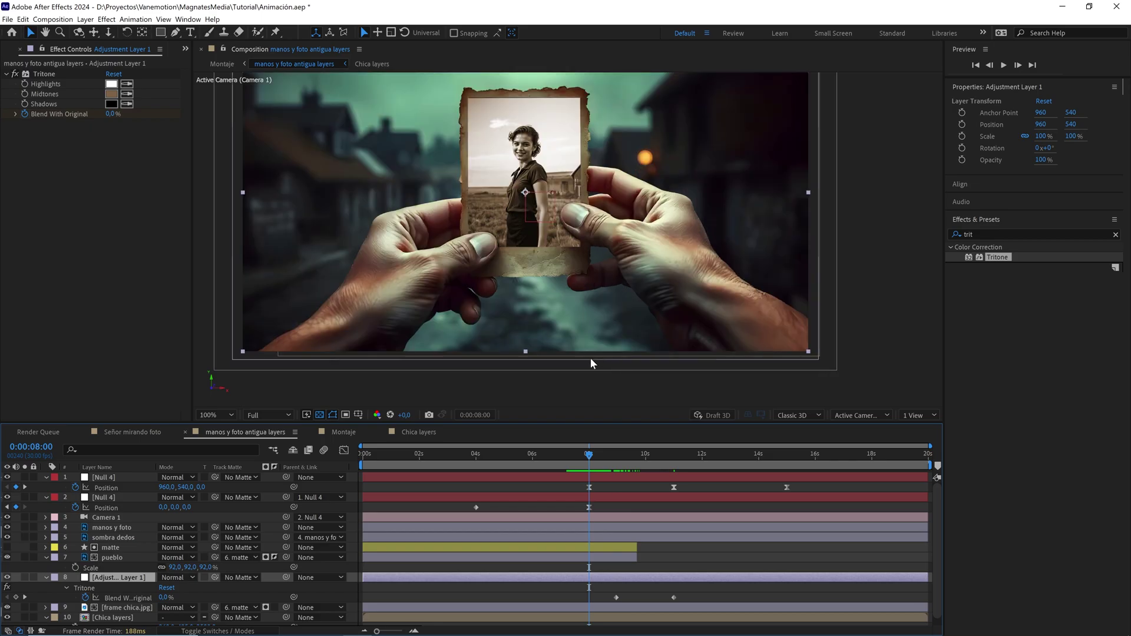
pyautogui.scroll(-3, 591, 358)
pyautogui.scroll(-1, 588, 547)
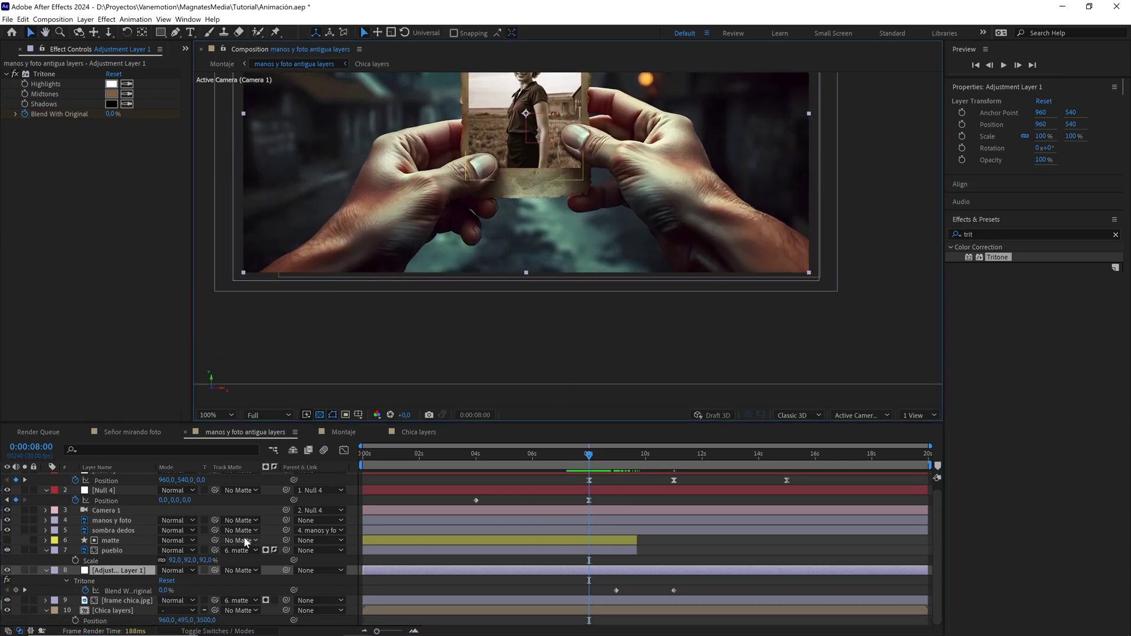
# Split the frame chica.jpg layer at 8 seconds and delete the part after the split
pyautogui.click(129, 601)
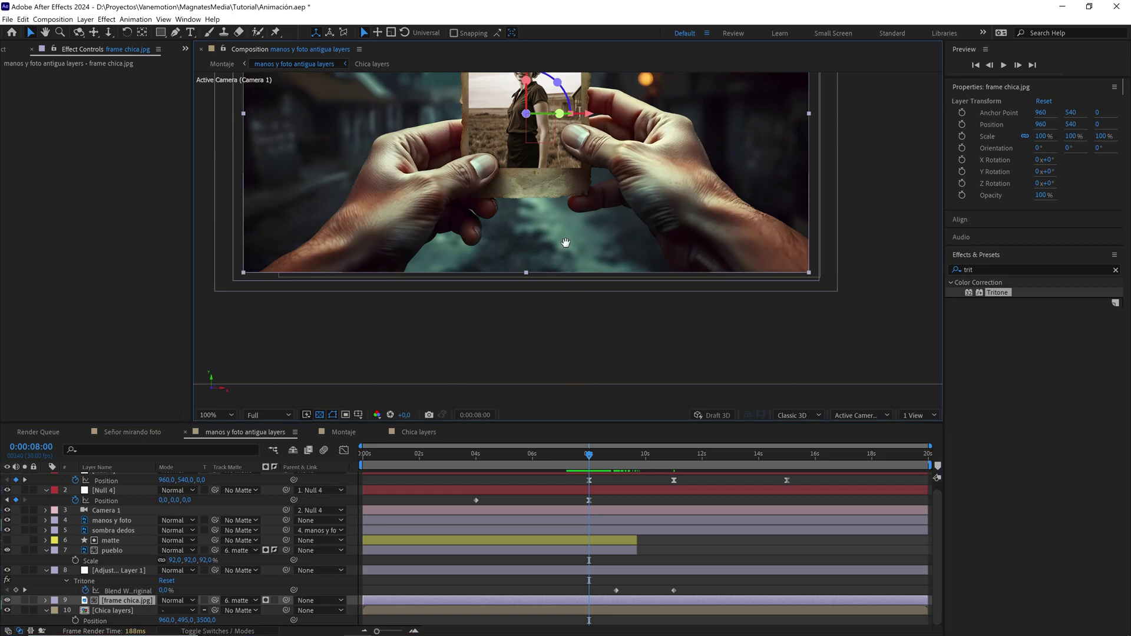
pyautogui.scroll(3, 471, 330)
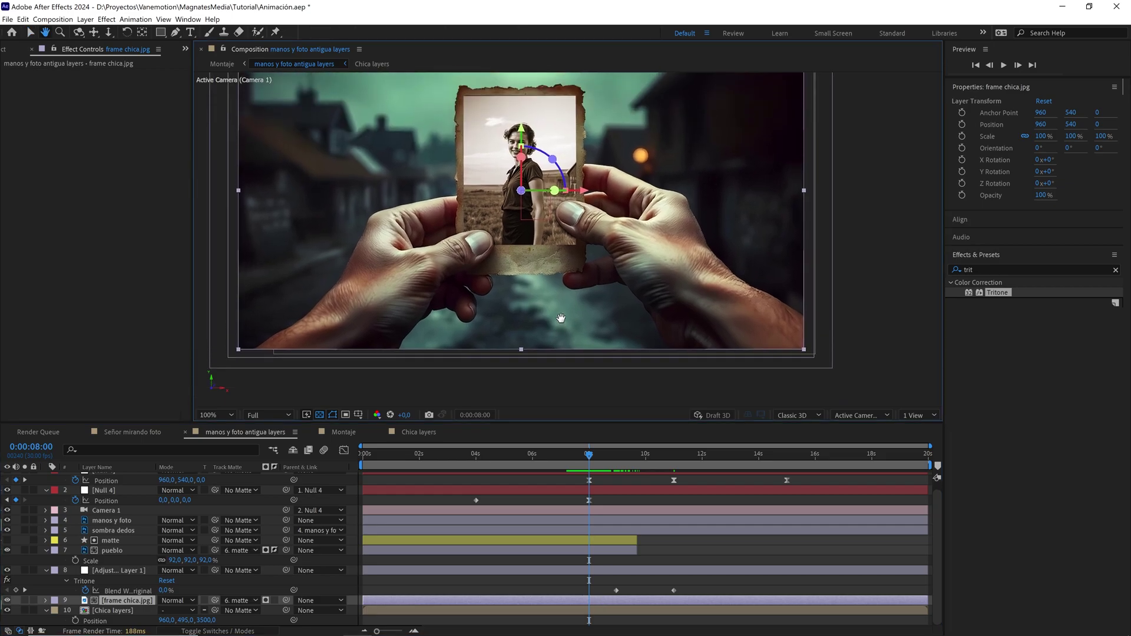
pyautogui.click(410, 611)
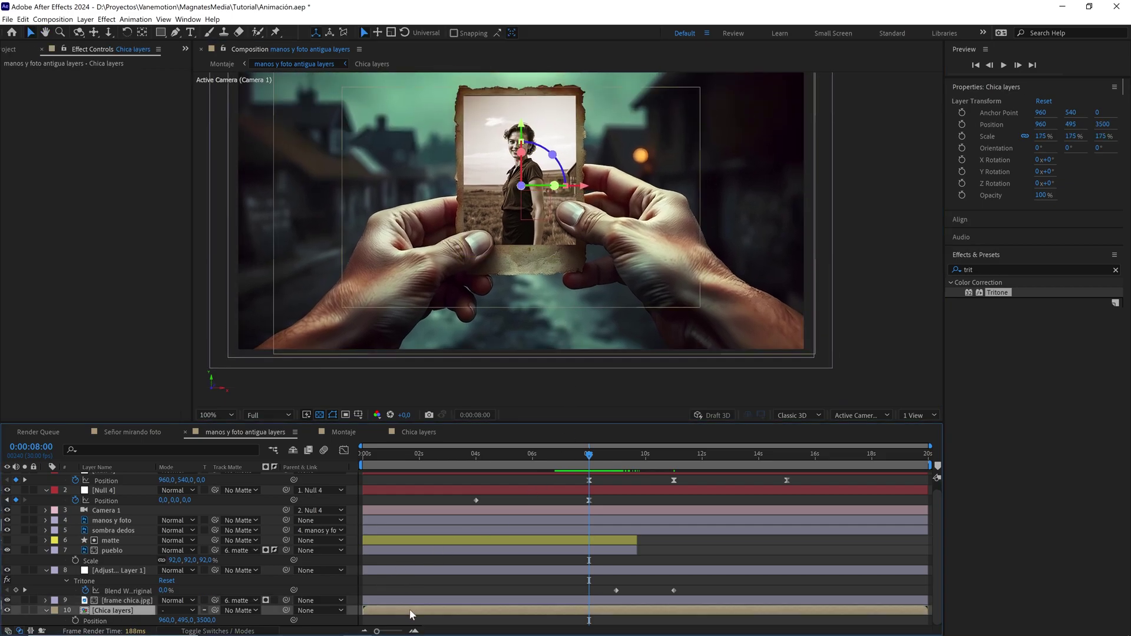
pyautogui.click(433, 601)
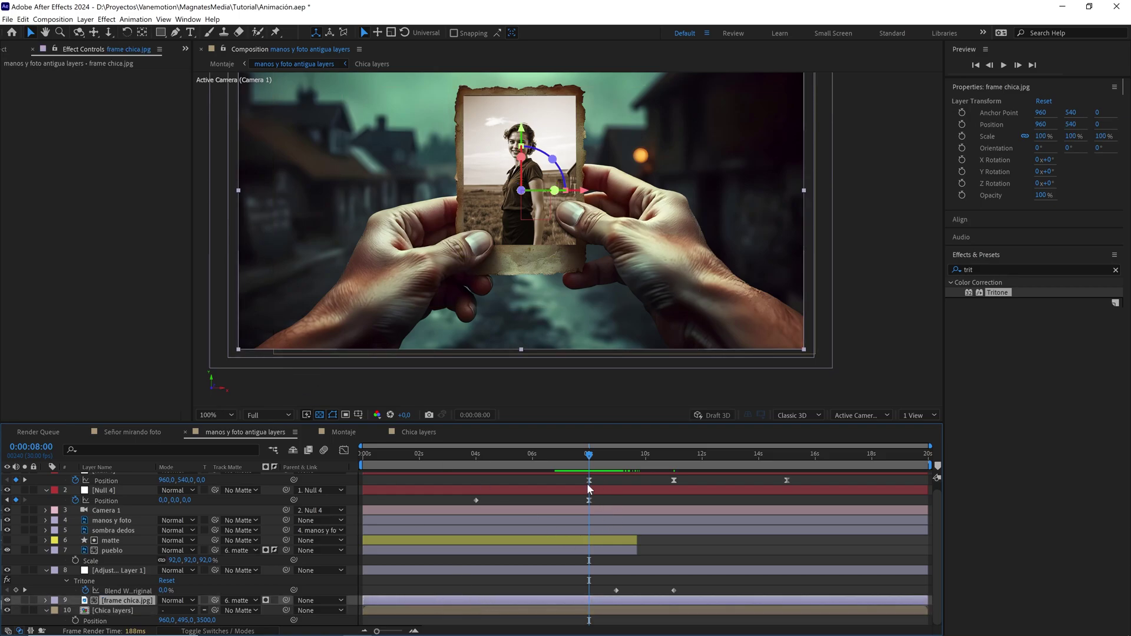
pyautogui.click(23, 19)
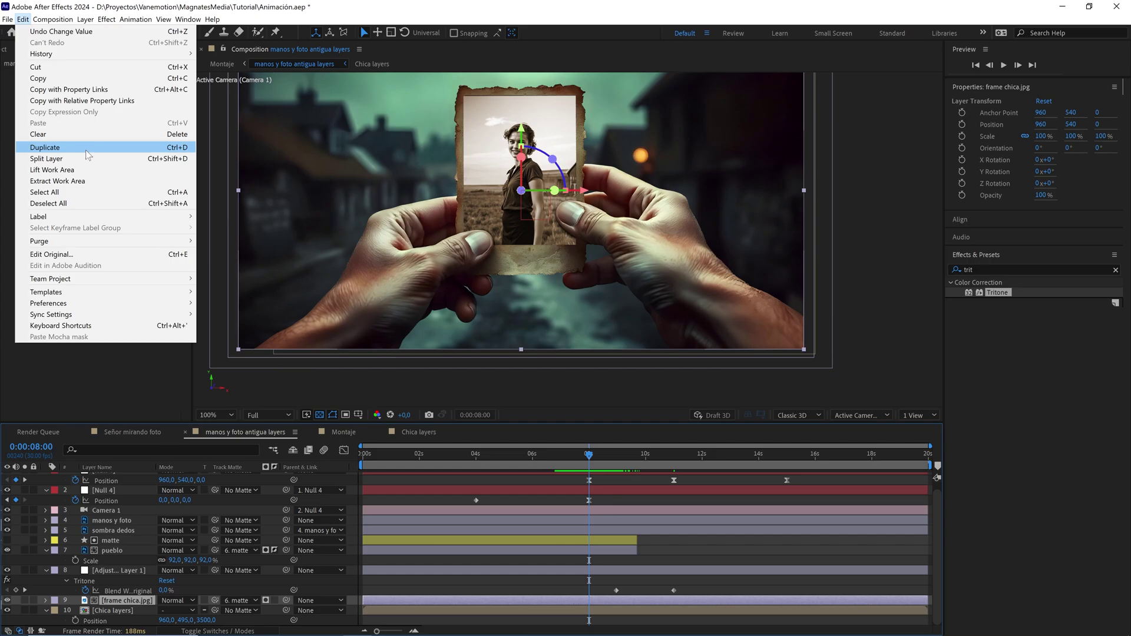
pyautogui.click(46, 159)
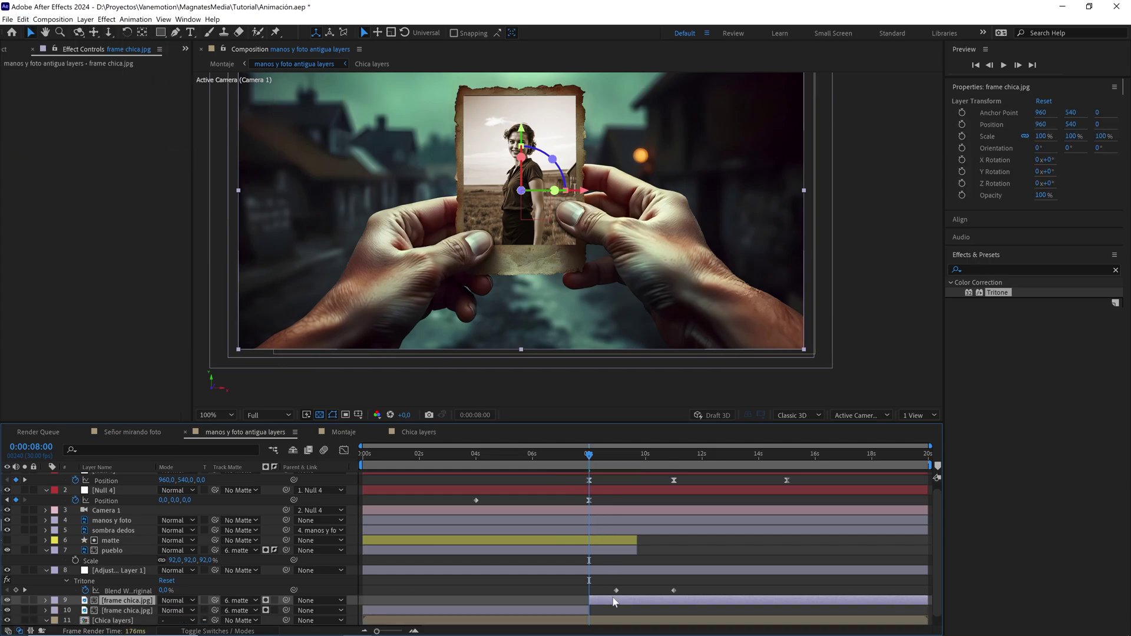
pyautogui.press('Delete')
pyautogui.click(544, 611)
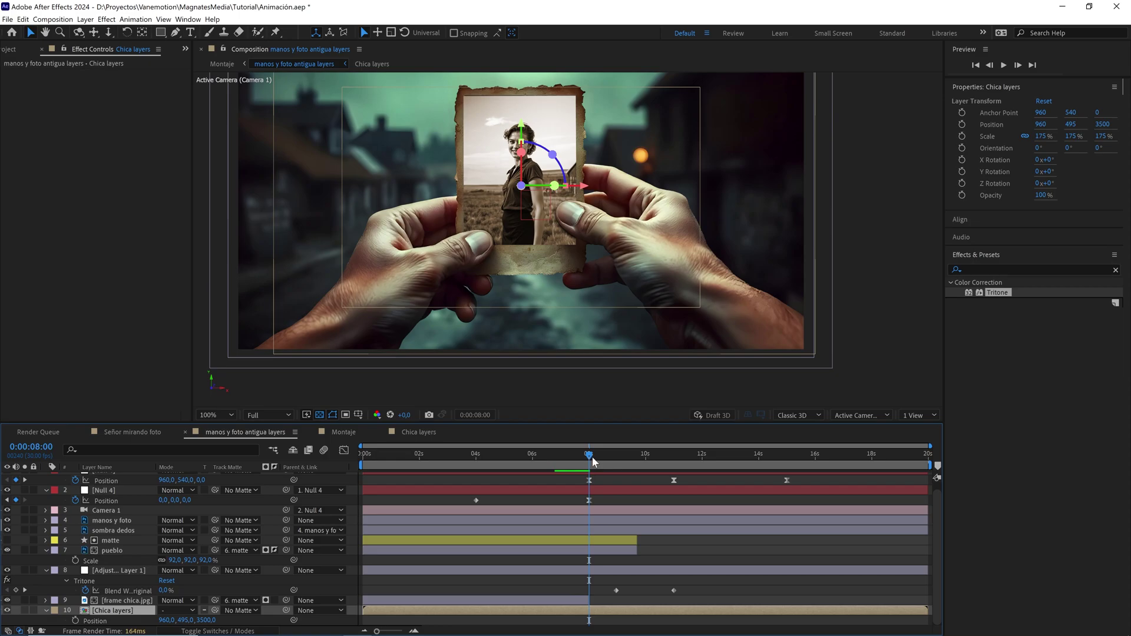
# Play the Montaje composition from the beginning to check the whole transition into the woman's scene
pyautogui.moveTo(593, 458); pyautogui.dragTo(433, 476)
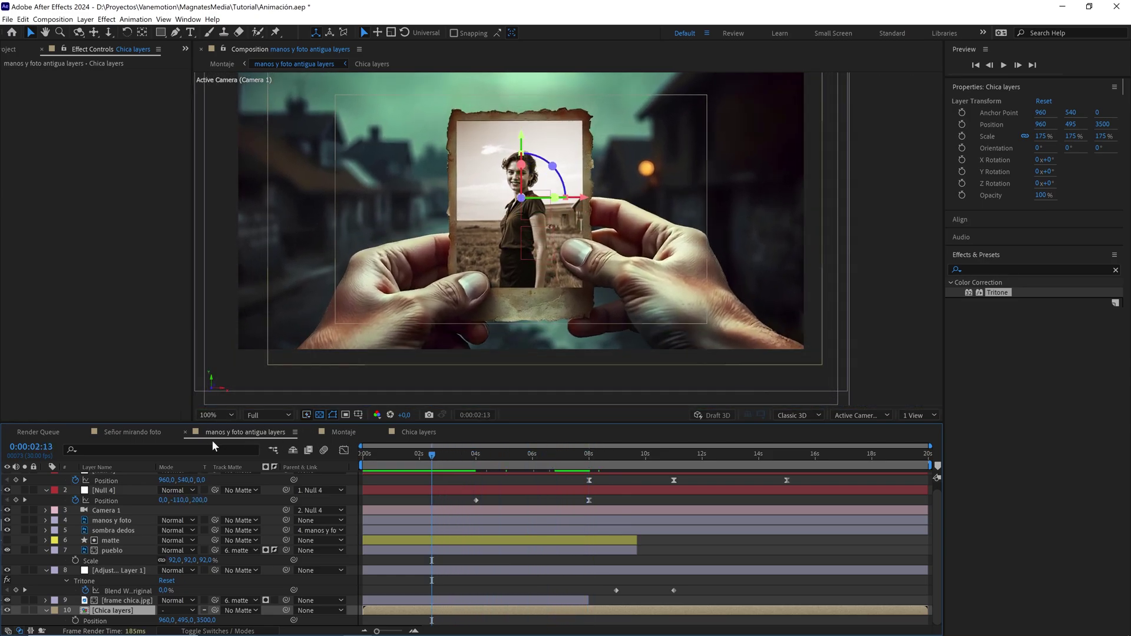
pyautogui.click(343, 434)
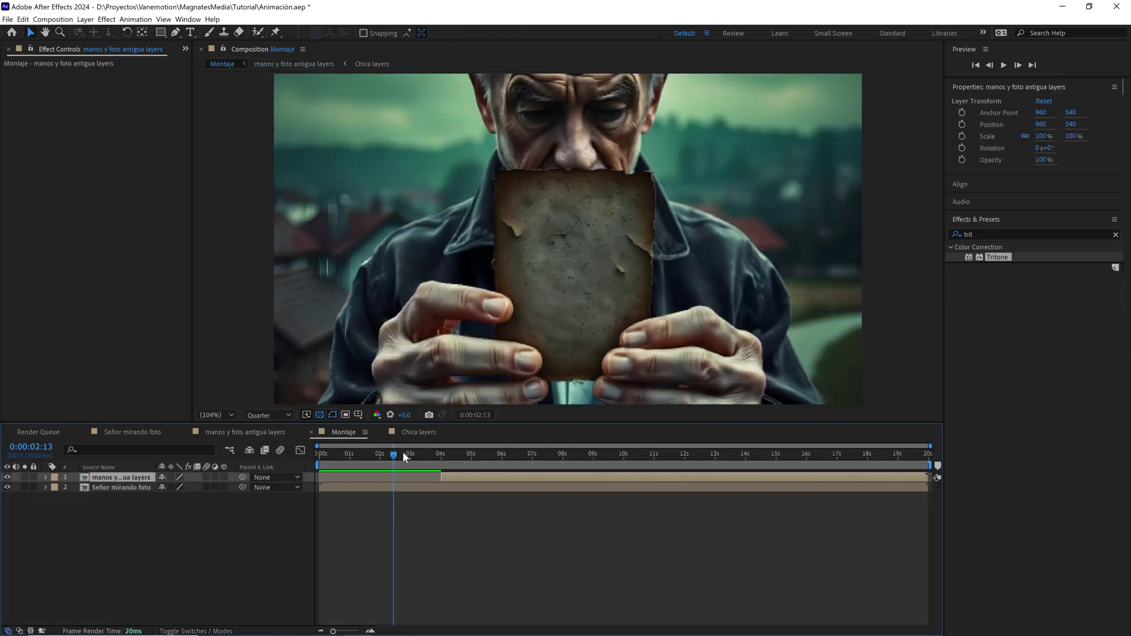
pyautogui.press('Home')
pyautogui.click(243, 542)
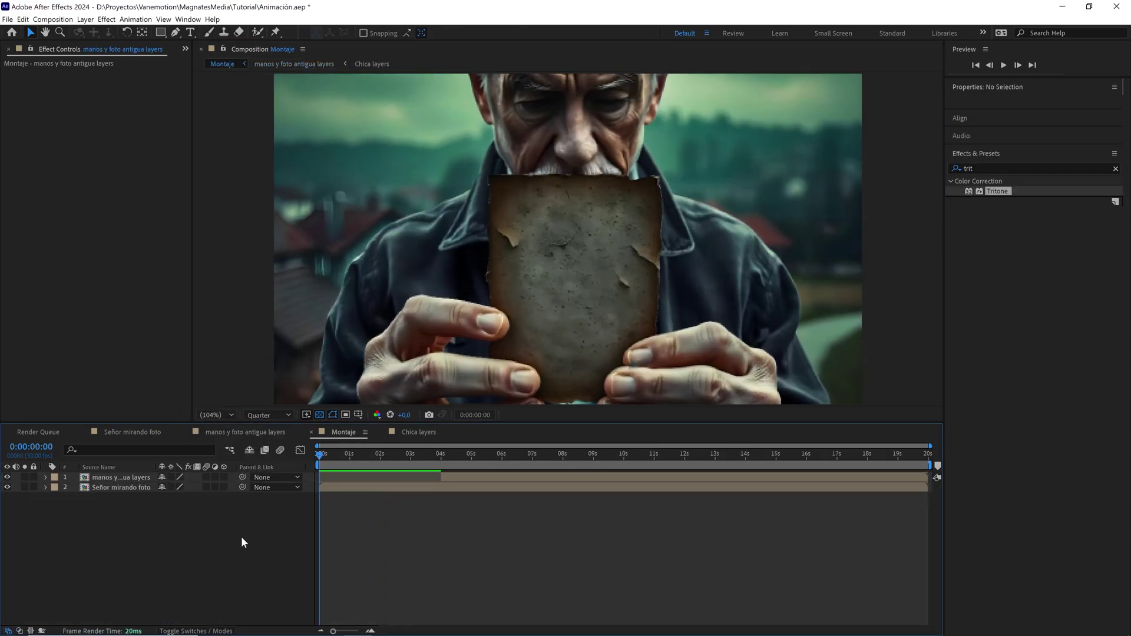
pyautogui.press('space')
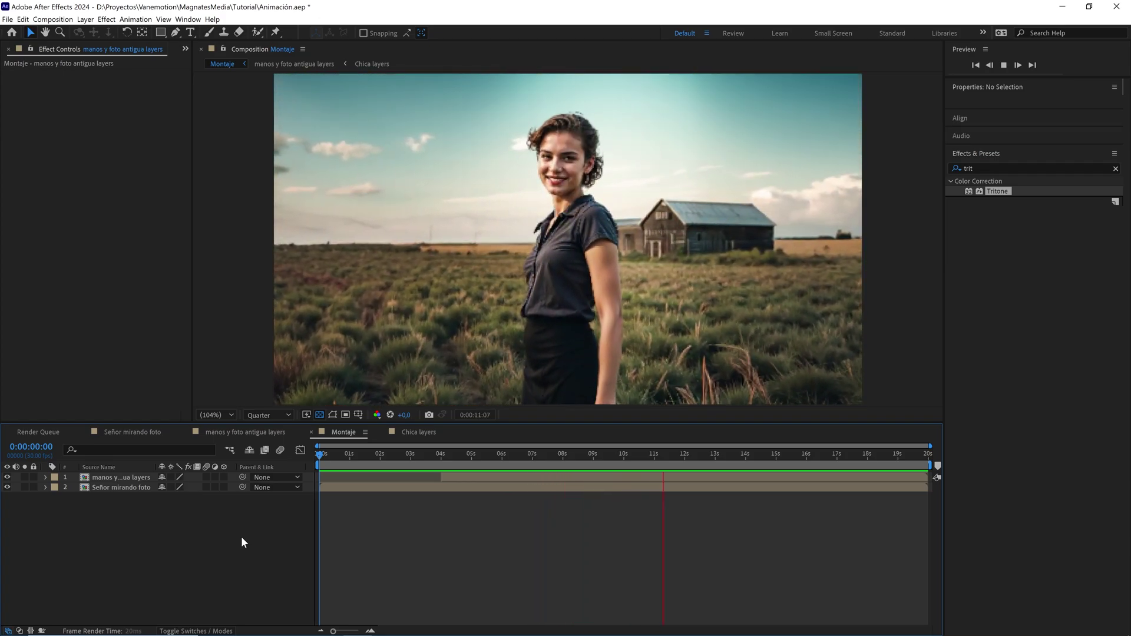
pyautogui.press('space')
# Return to the manos y foto antigua layers composition at 0:00:06:11 and fit it in the viewer
pyautogui.moveTo(662, 458); pyautogui.dragTo(544, 460)
pyautogui.doubleClick(462, 475)
pyautogui.scroll(-2, 562, 310)
pyautogui.press('h')
pyautogui.press('v')
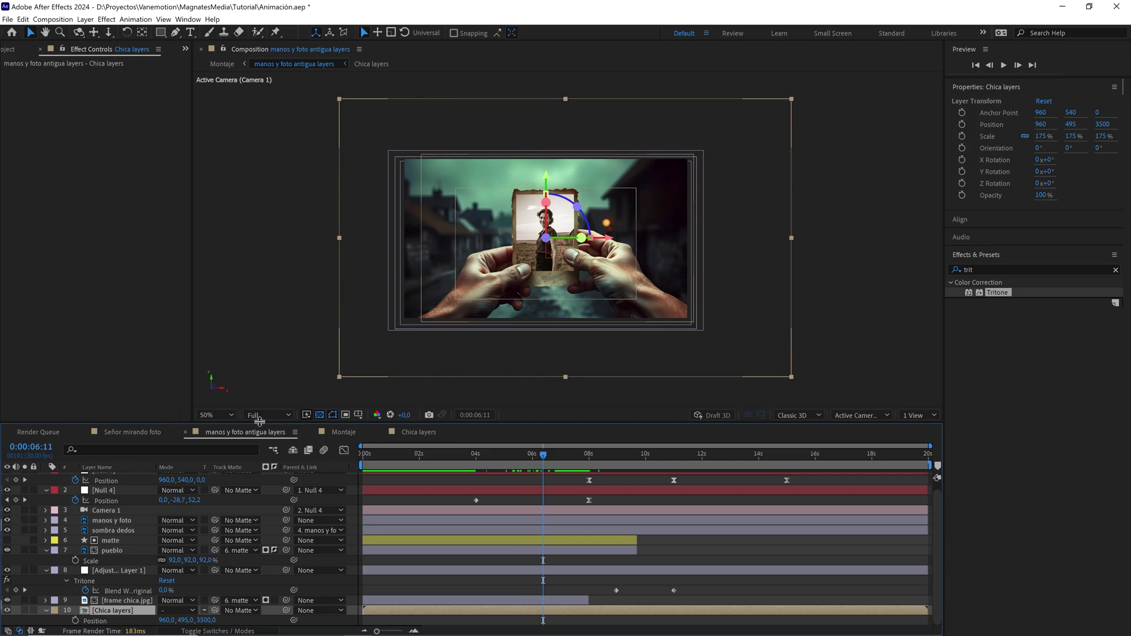
pyautogui.click(213, 415)
pyautogui.click(224, 429)
pyautogui.click(508, 493)
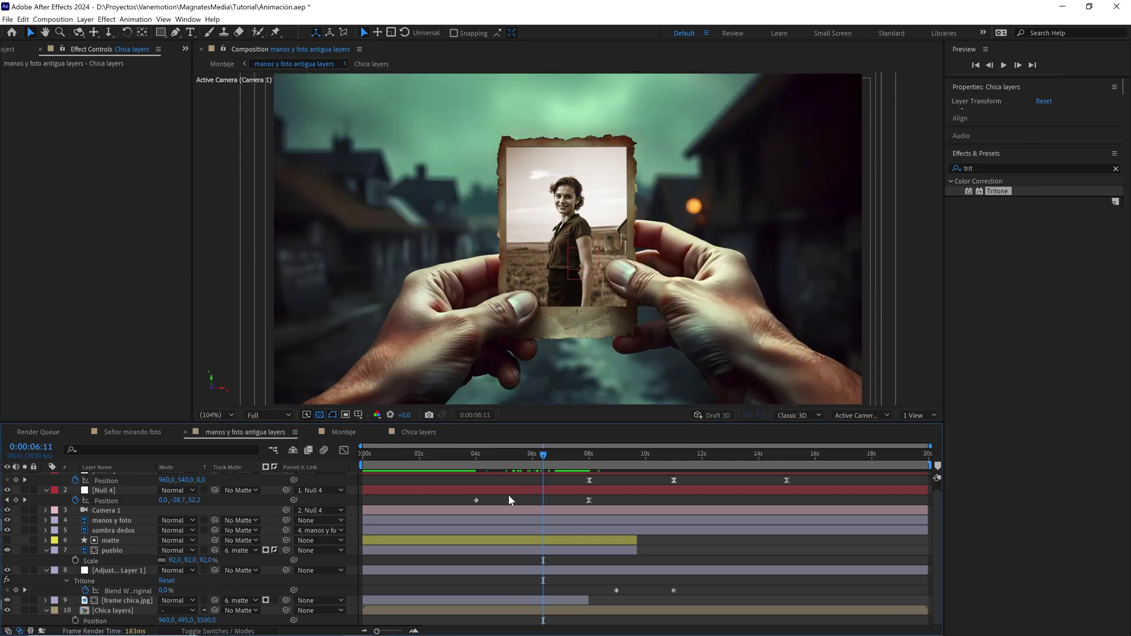
# Set the preview resolution to Quarter and check the photo between about 5 and 9 seconds
pyautogui.moveTo(543, 454); pyautogui.dragTo(607, 457)
pyautogui.click(270, 416)
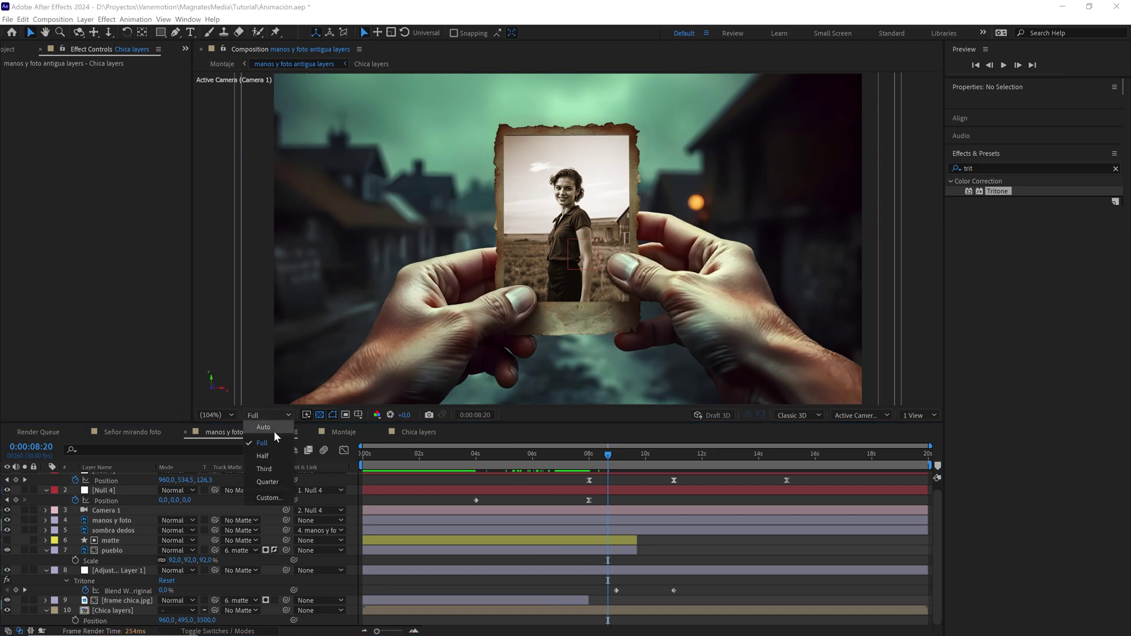
pyautogui.click(274, 481)
pyautogui.moveTo(580, 455); pyautogui.dragTo(522, 451)
pyautogui.press('/')
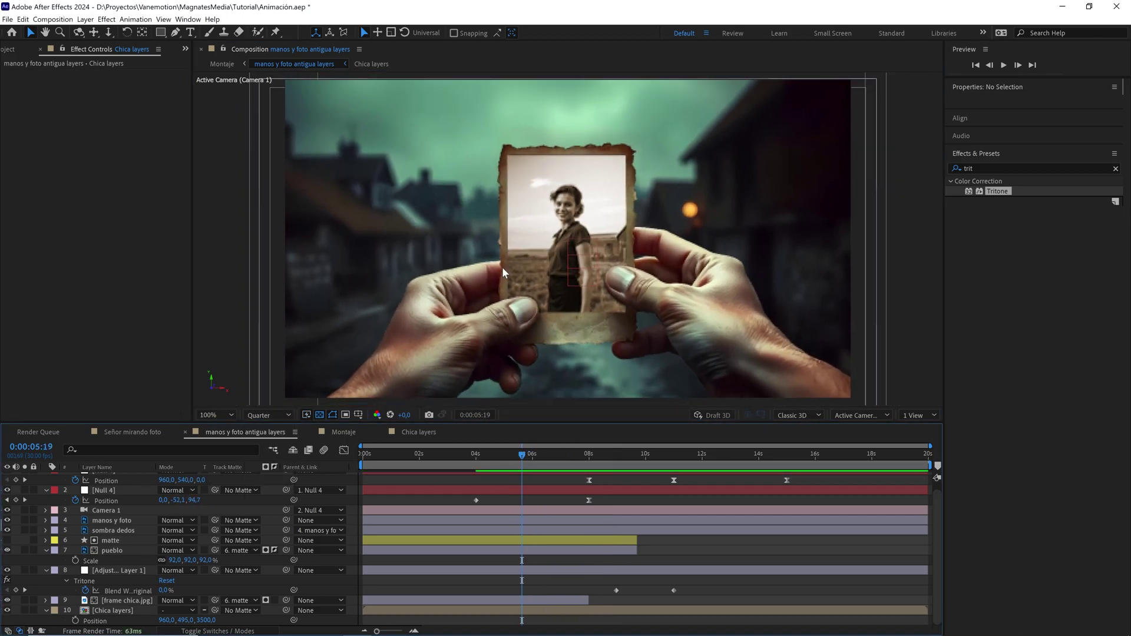
# Create a black (000000) solid of 1920 × 1080 px above all layers of the composition
pyautogui.press(',')
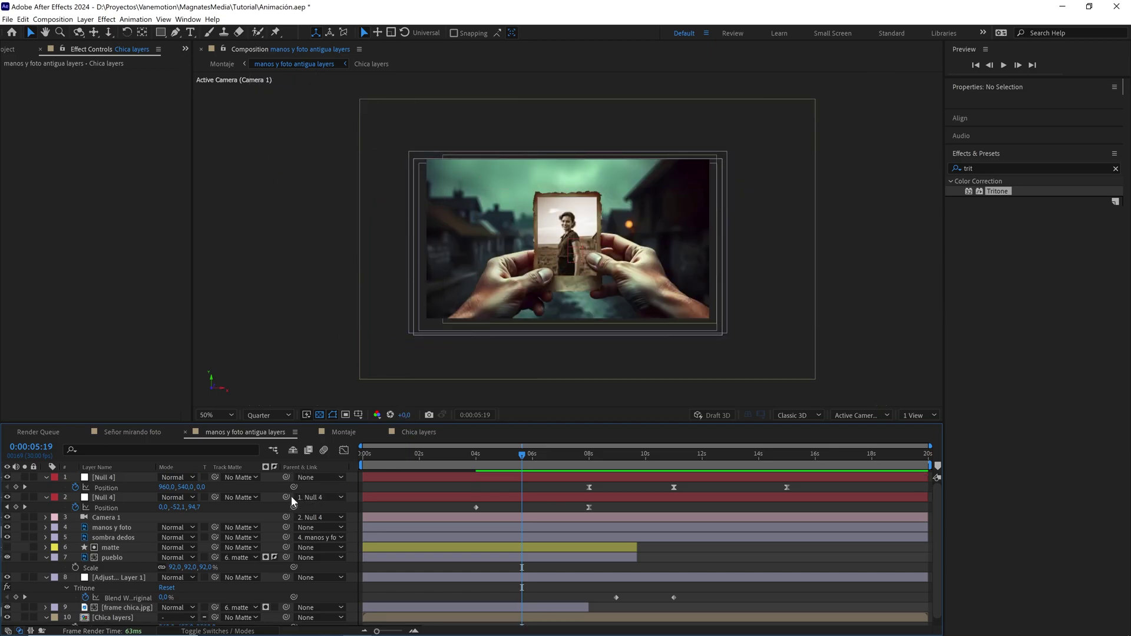
pyautogui.scroll(1, 291, 496)
pyautogui.rightClick(263, 486)
pyautogui.moveTo(300, 498)
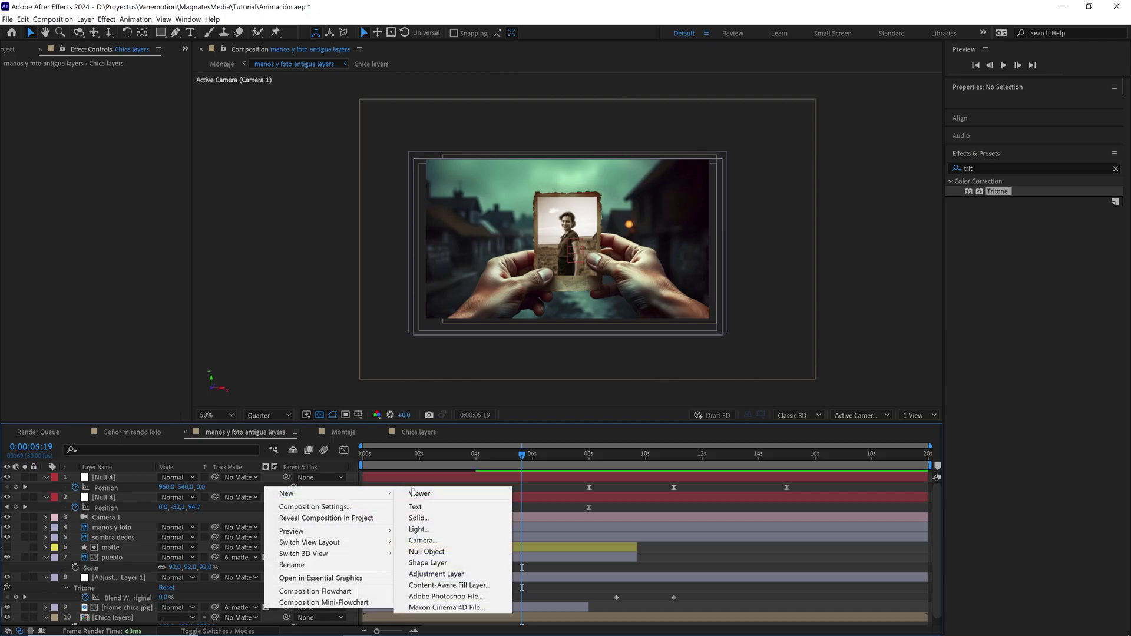
pyautogui.click(431, 515)
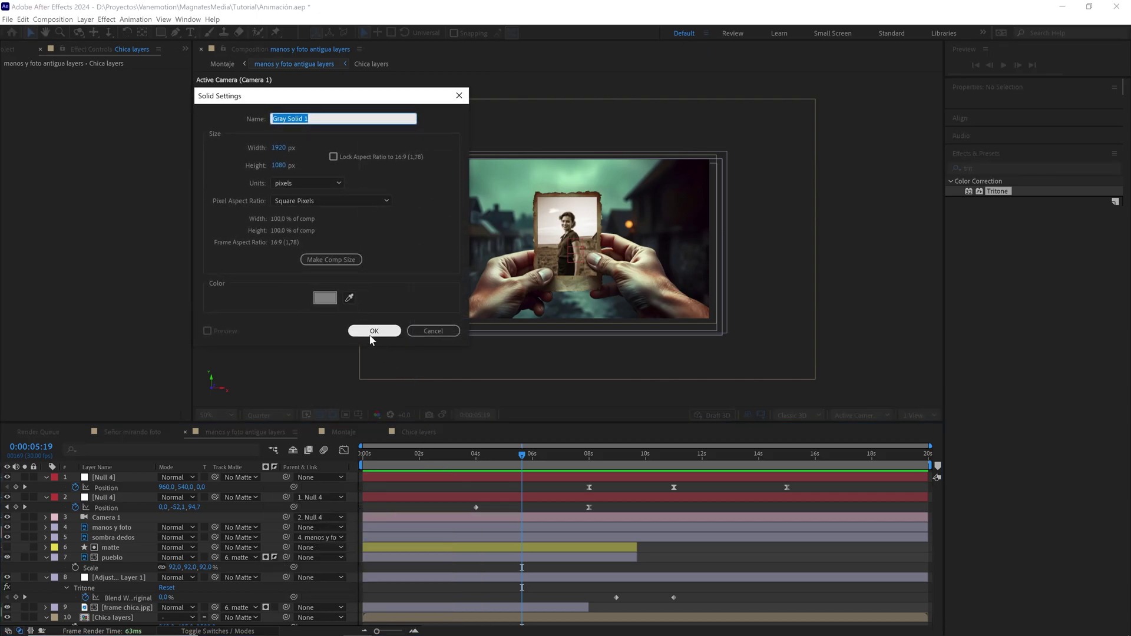
pyautogui.click(330, 299)
pyautogui.click(320, 530)
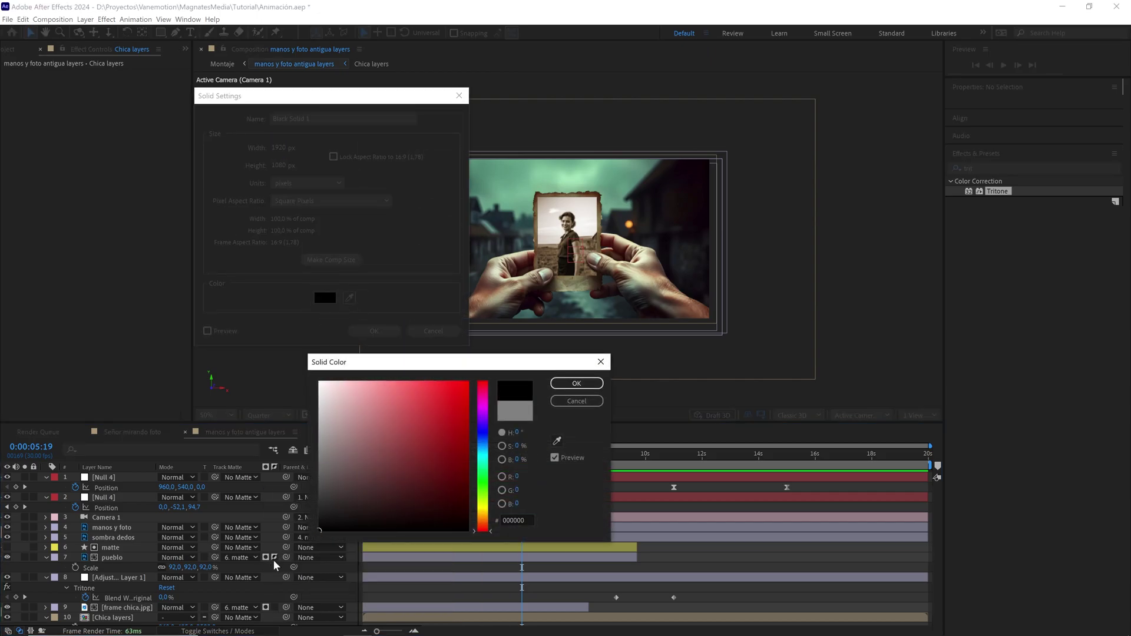
pyautogui.click(569, 384)
pyautogui.click(374, 331)
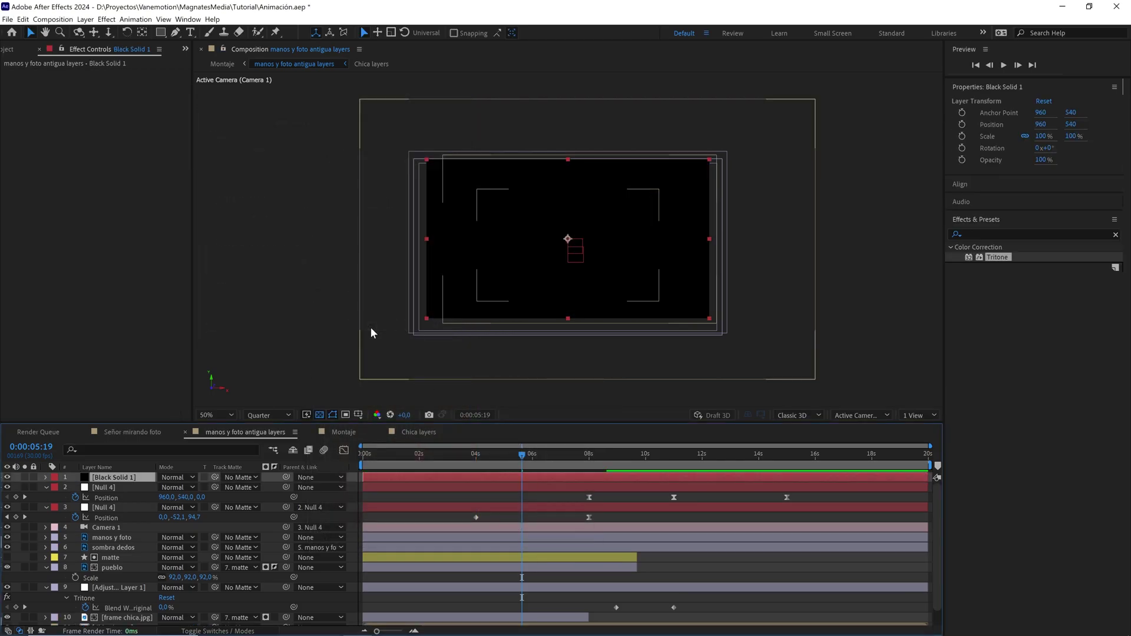
# Add an elliptical mask that fills the whole black solid
pyautogui.click(157, 33)
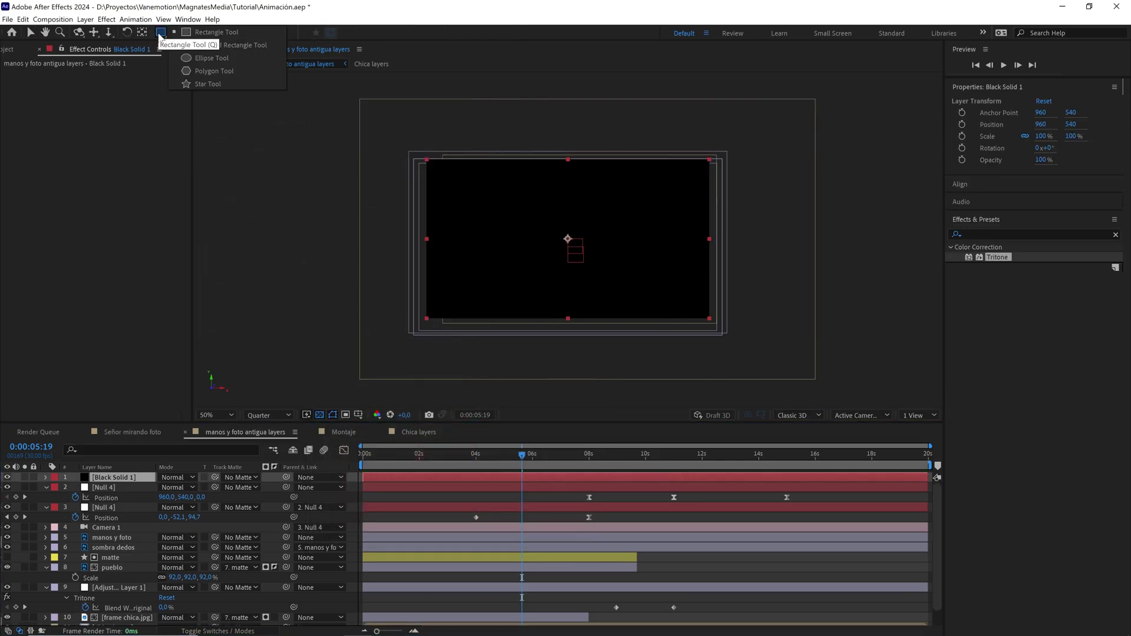
pyautogui.click(214, 58)
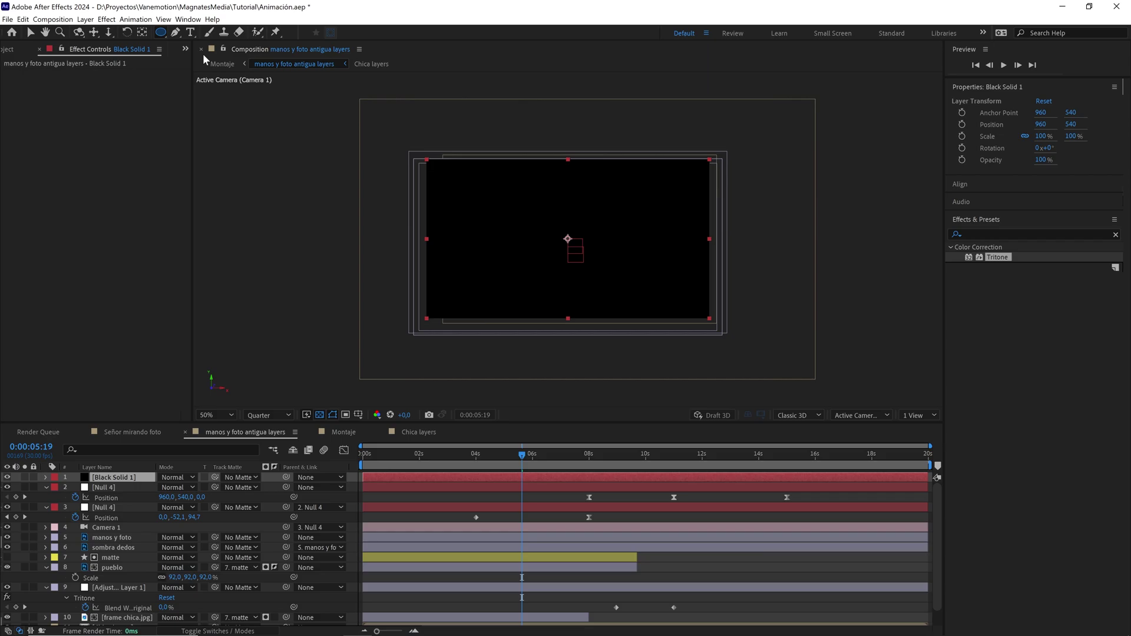
pyautogui.doubleClick(160, 33)
pyautogui.press('v')
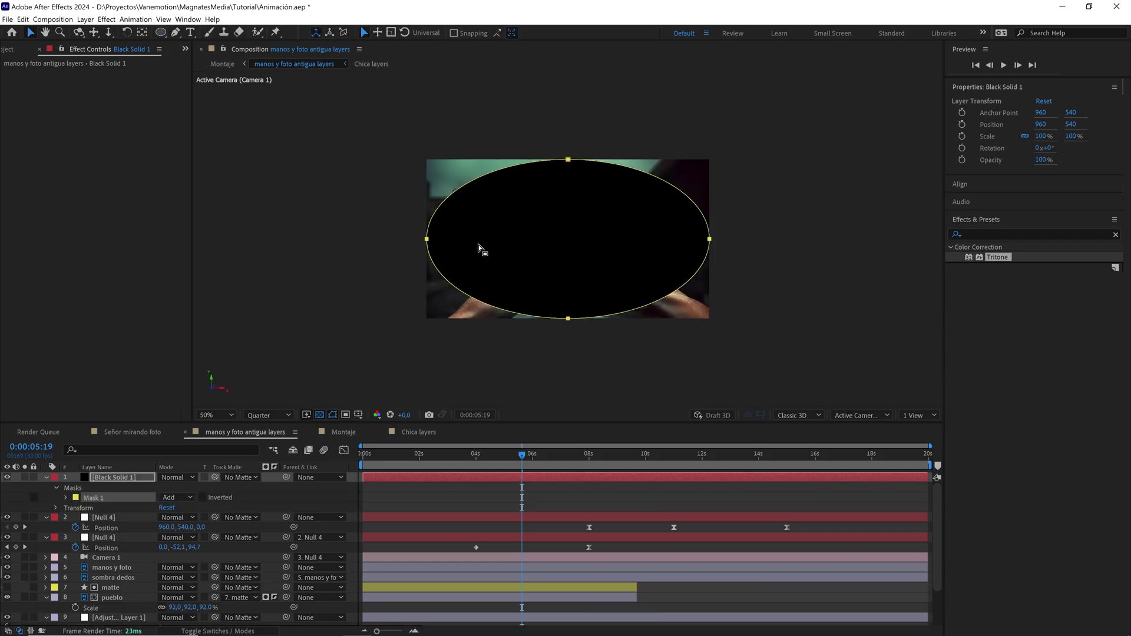
# Convert the leftmost and rightmost points of the elliptical mask to sharp corners, giving it an eye shape
pyautogui.moveTo(392, 219); pyautogui.dragTo(481, 266)
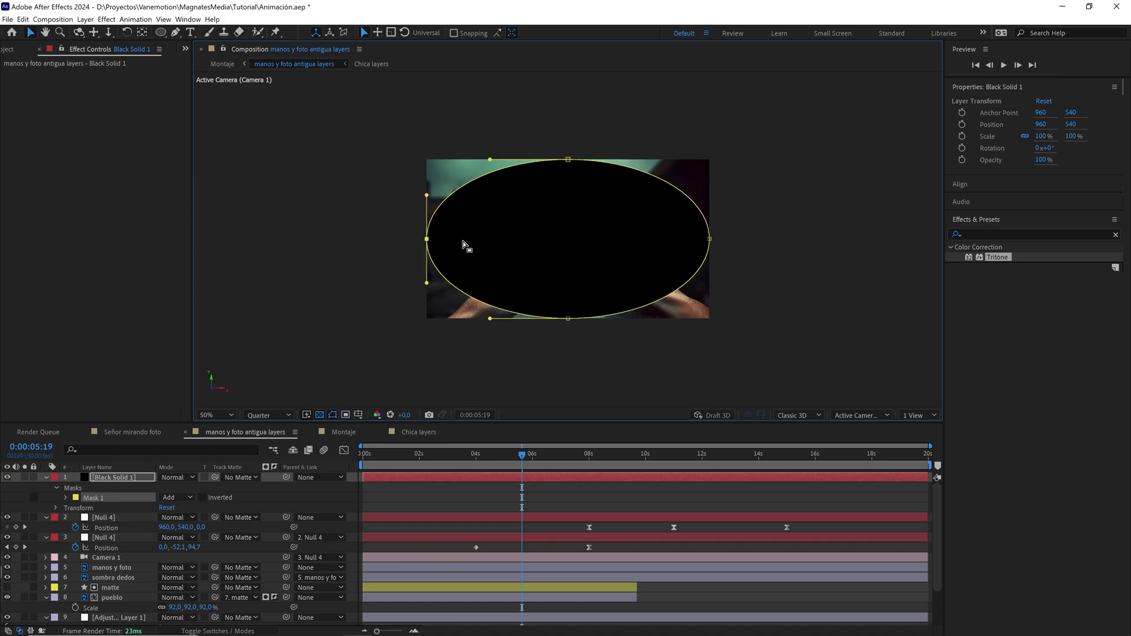
pyautogui.click(177, 33)
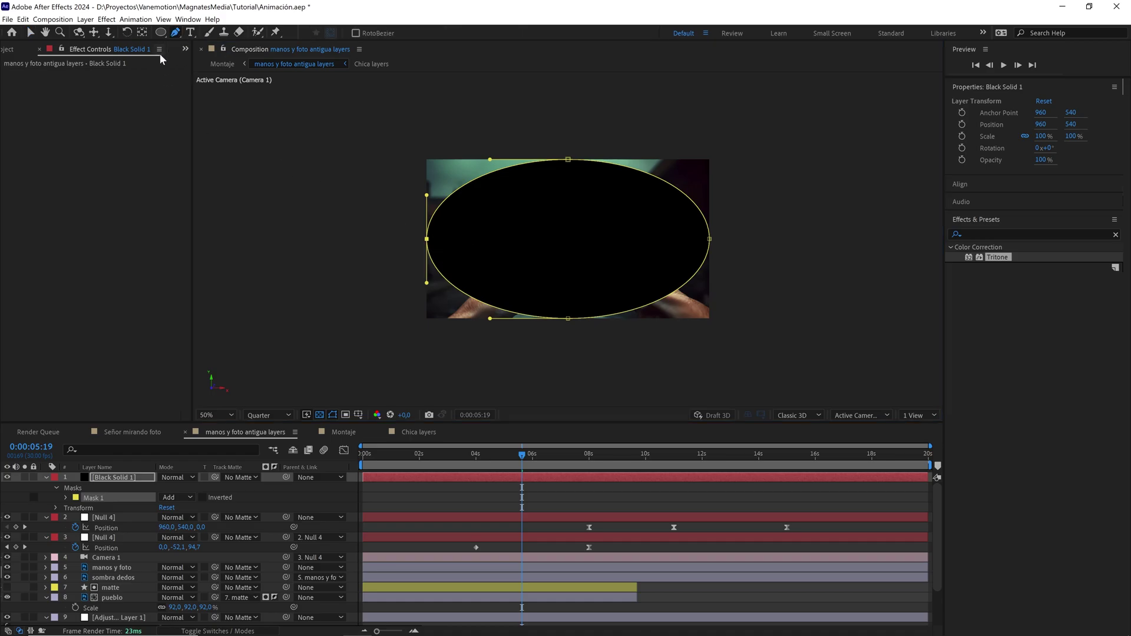
pyautogui.keyDown('alt'); pyautogui.click(428, 239); pyautogui.keyUp('alt')
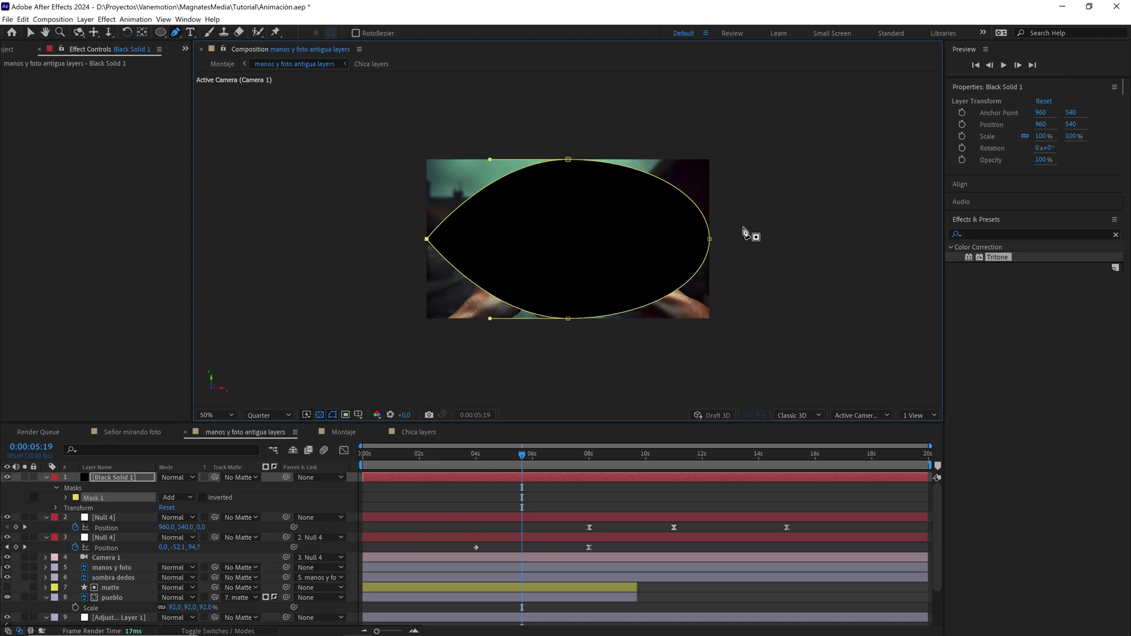
pyautogui.click(709, 238)
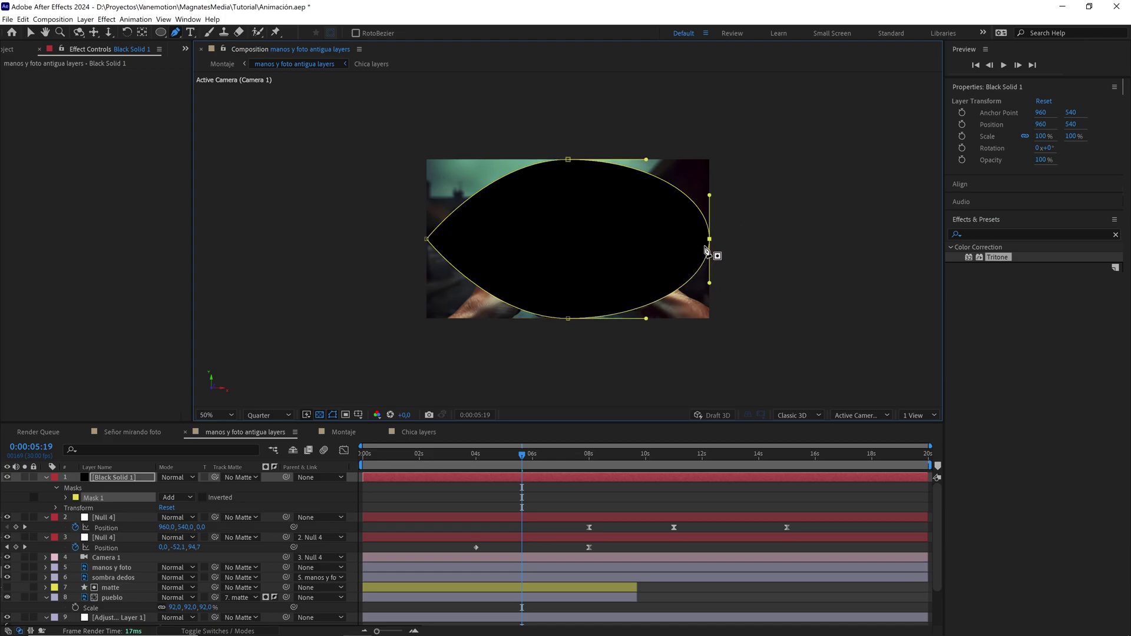
pyautogui.keyDown('alt'); pyautogui.click(709, 239); pyautogui.keyUp('alt')
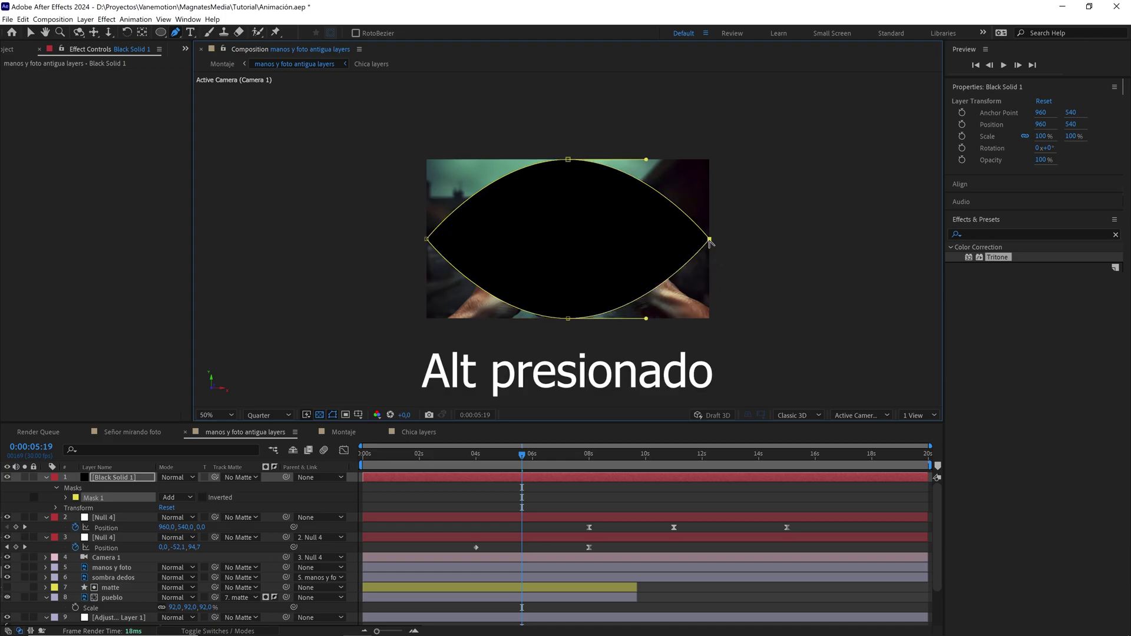
# Set the mask mode to Subtract and enlarge the eye-shaped mask from its centre until it clears the frame
pyautogui.click(185, 498)
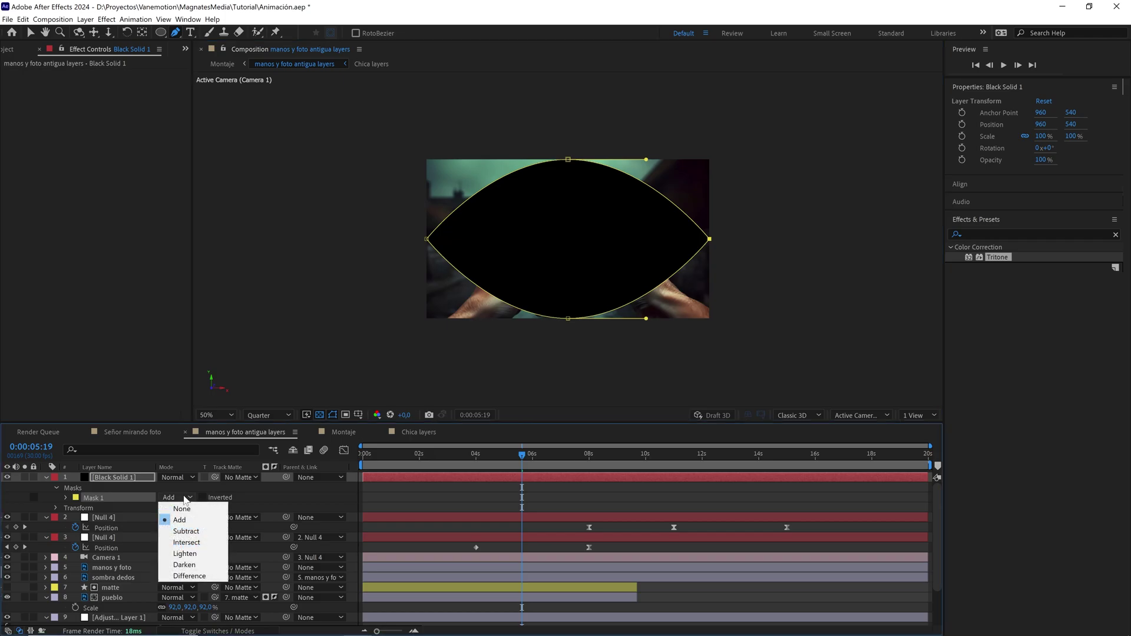
pyautogui.click(196, 532)
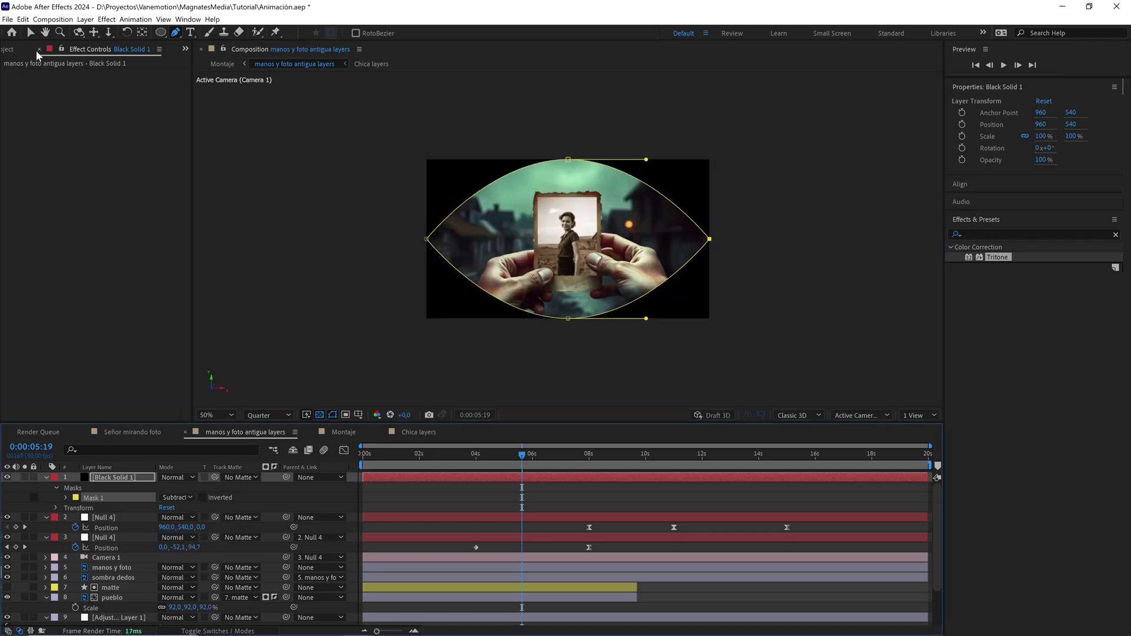
pyautogui.click(30, 33)
pyautogui.doubleClick(570, 162)
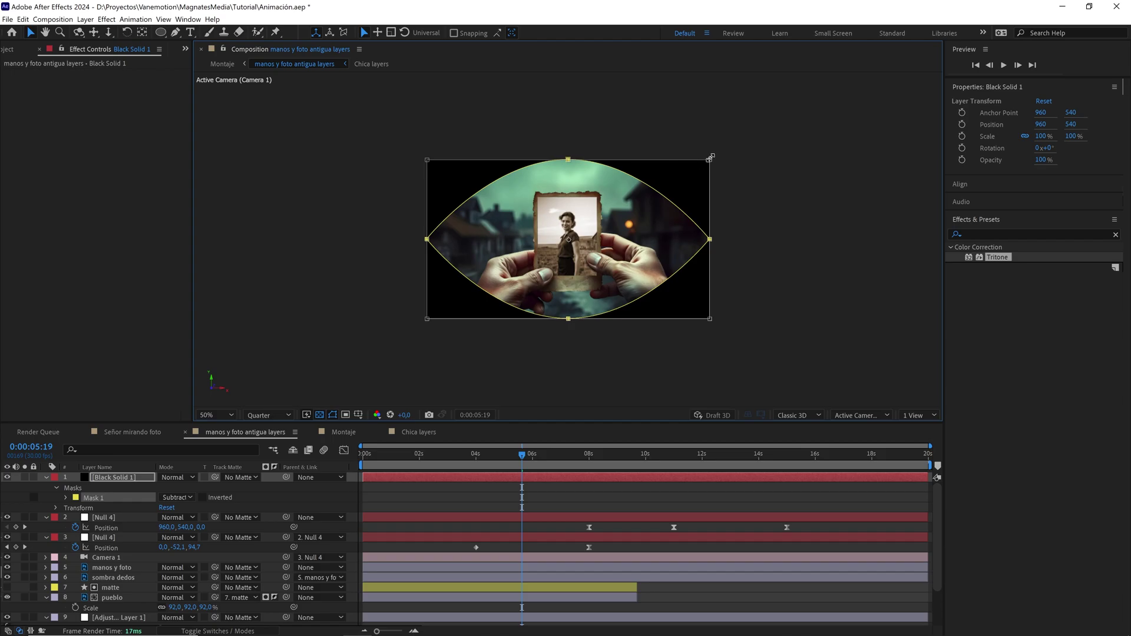
pyautogui.moveTo(710, 158); pyautogui.dragTo(805, 93)
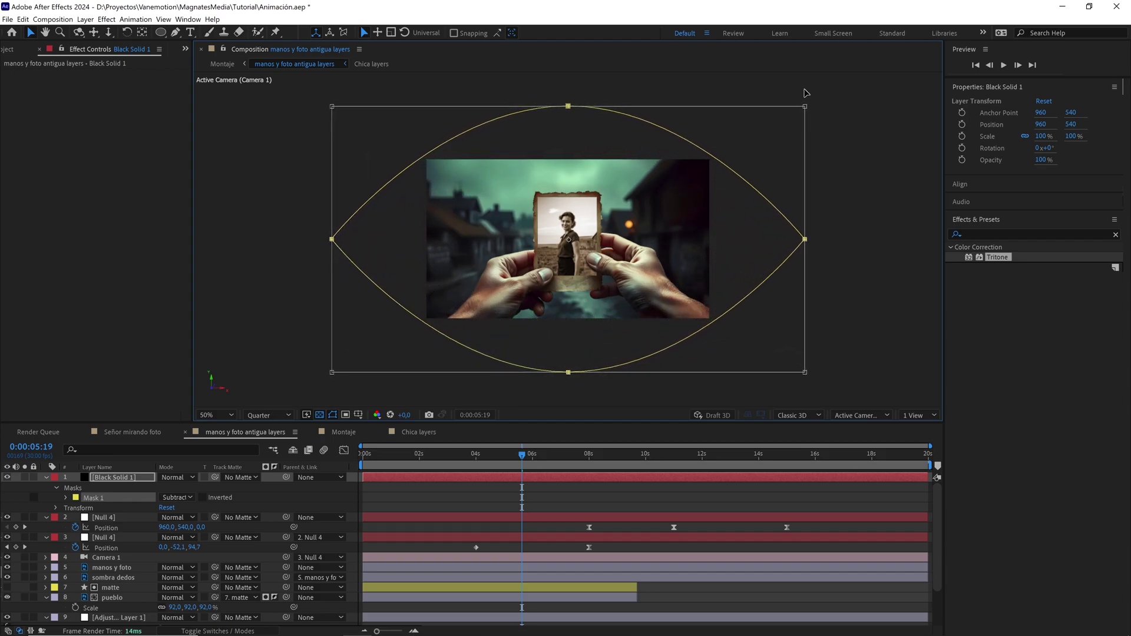
# Set a Mask Path keyframe for the open eye shape at 0:00:05:19
pyautogui.click(66, 497)
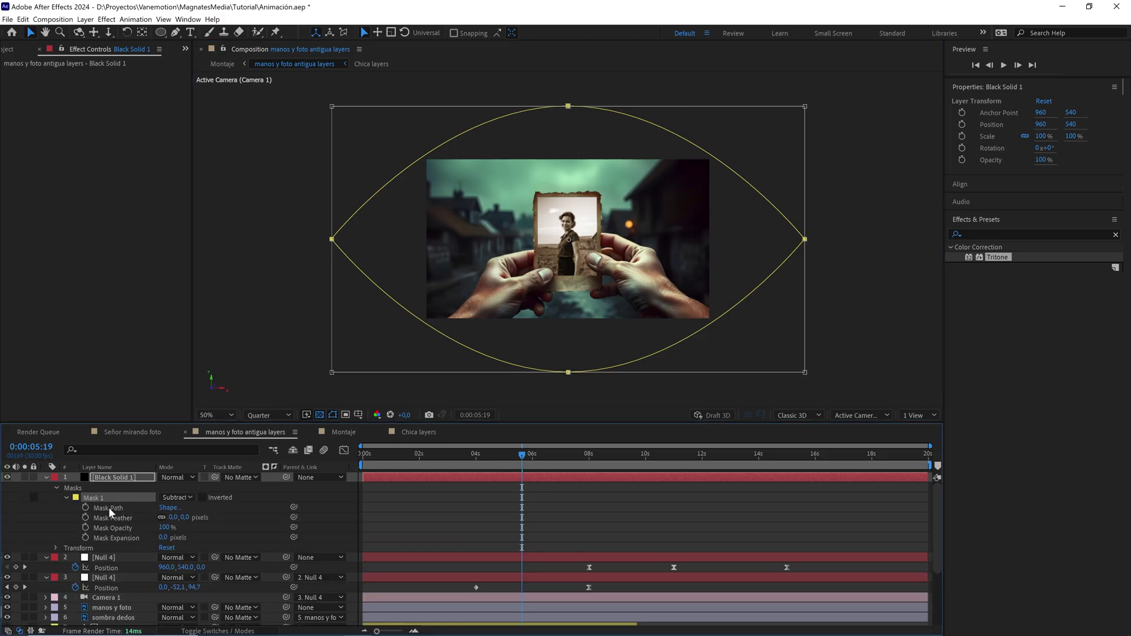
pyautogui.click(104, 507)
pyautogui.click(86, 507)
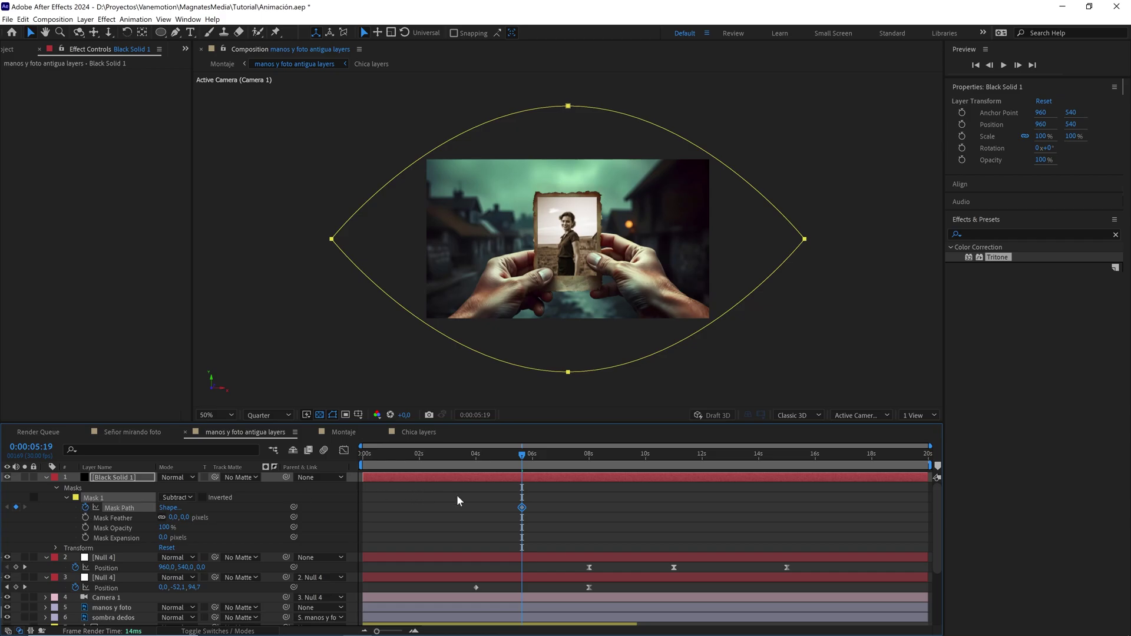
# At 0:00:05:22, raise the mask's bottom point to just below the middle of the frame
pyautogui.press('pagedown')
pyautogui.press('pagedown')
pyautogui.press('pagedown')
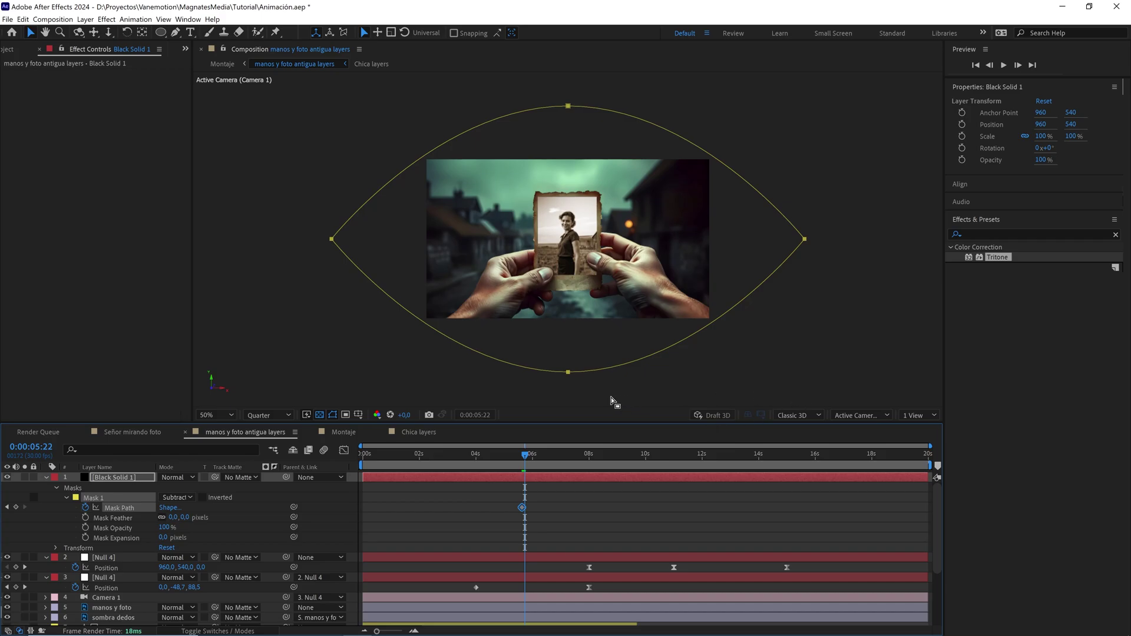
pyautogui.keyDown('ctrl'); pyautogui.keyDown('alt'); pyautogui.click(568, 371); pyautogui.keyUp('alt'); pyautogui.keyUp('ctrl')
pyautogui.moveTo(566, 373); pyautogui.dragTo(568, 253)
pyautogui.press('.')
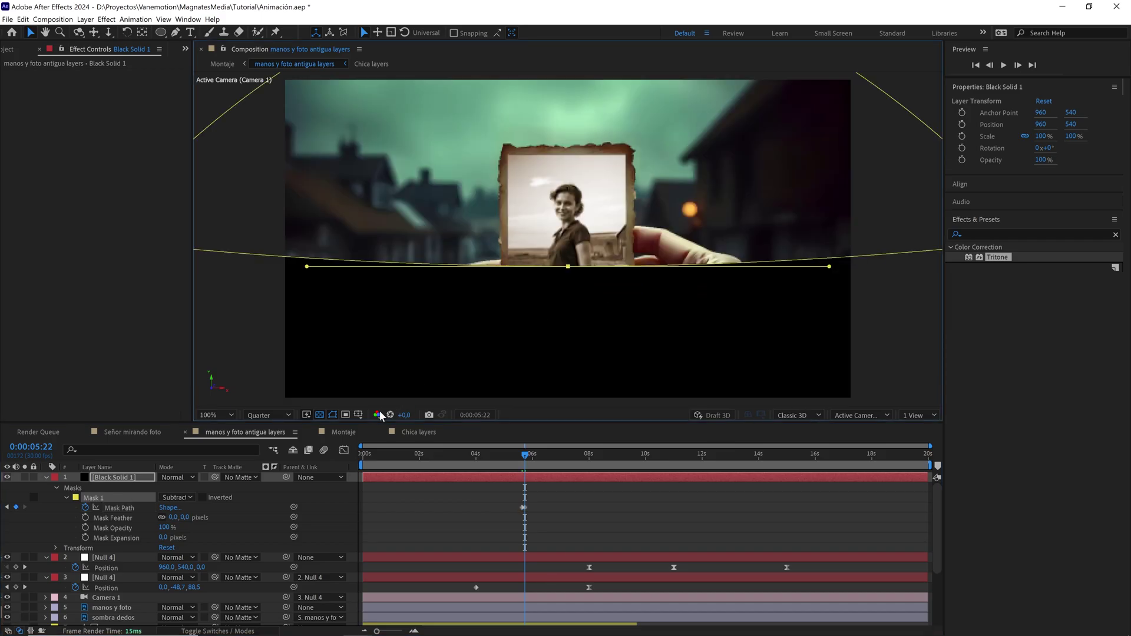
# Show the title/action safe guides and align the mask's bottom point with the frame's horizontal centre line
pyautogui.click(345, 415)
pyautogui.click(386, 426)
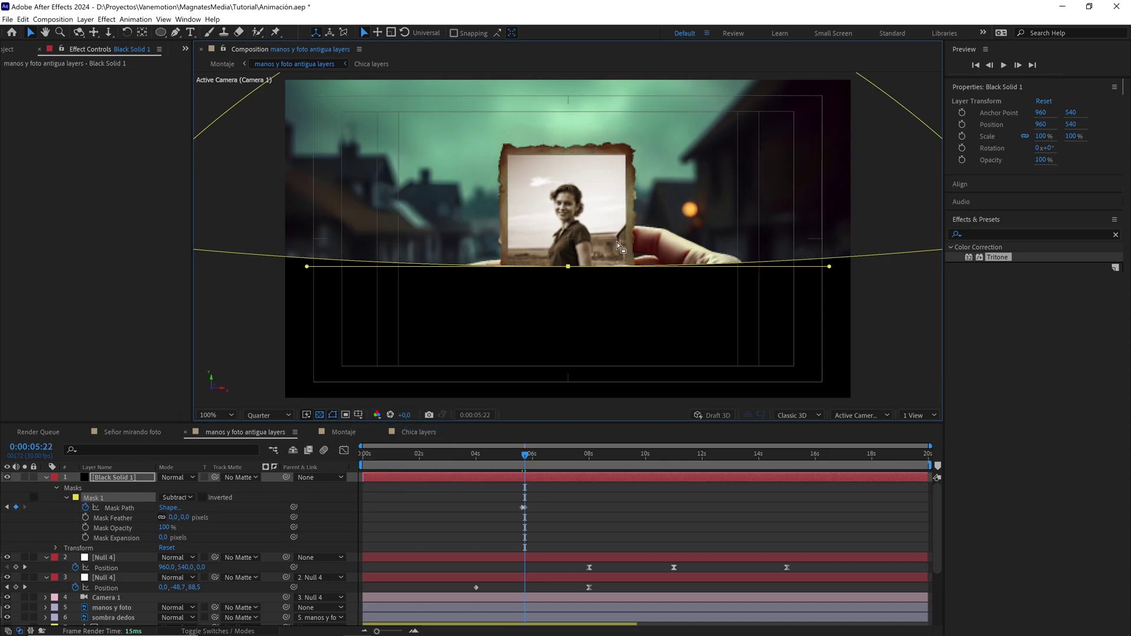
pyautogui.press('.')
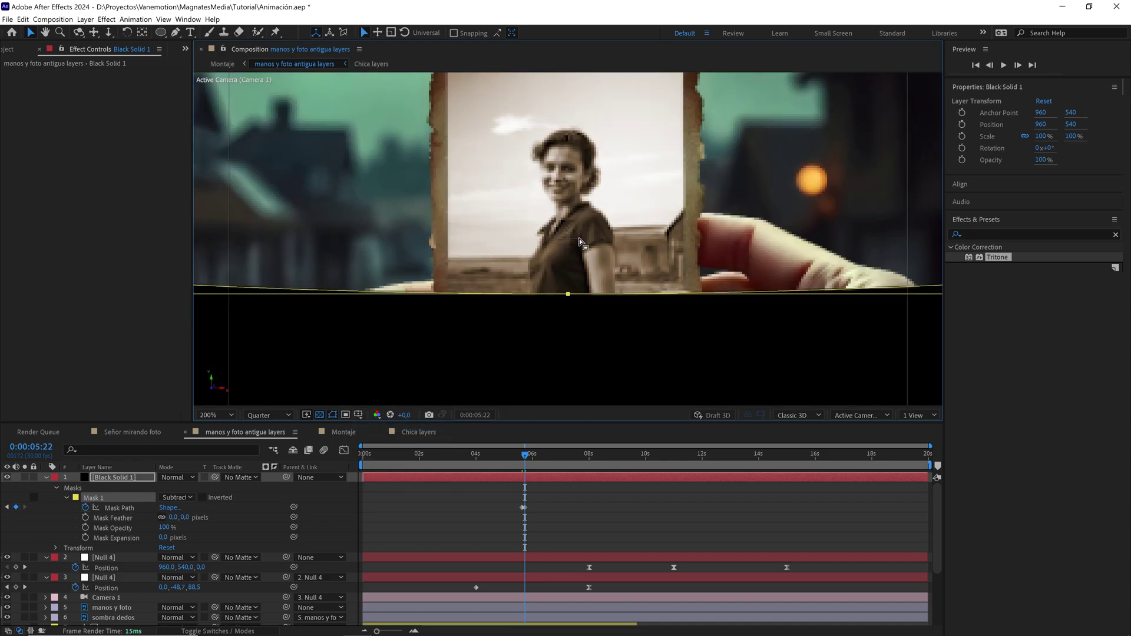
pyautogui.moveTo(568, 295); pyautogui.dragTo(578, 239)
pyautogui.press(',')
pyautogui.press(',')
pyautogui.press(',')
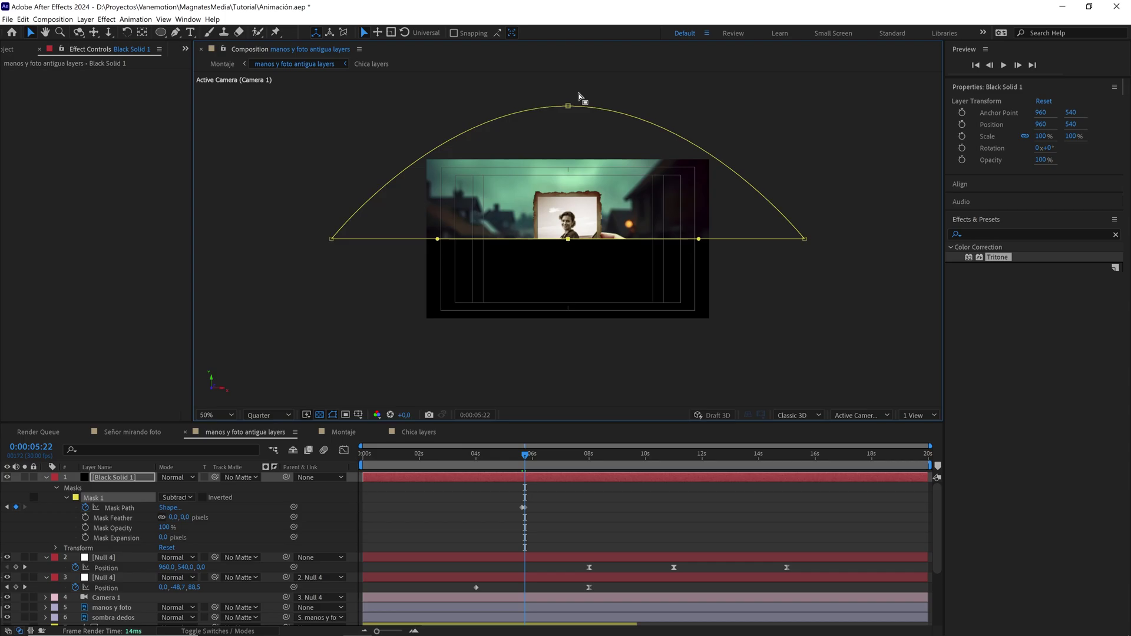
# Lower the mask's top point to the frame's centre line so the eye shape closes completely
pyautogui.click(567, 106)
pyautogui.moveTo(570, 109); pyautogui.dragTo(572, 244)
pyautogui.press('.')
pyautogui.press('.')
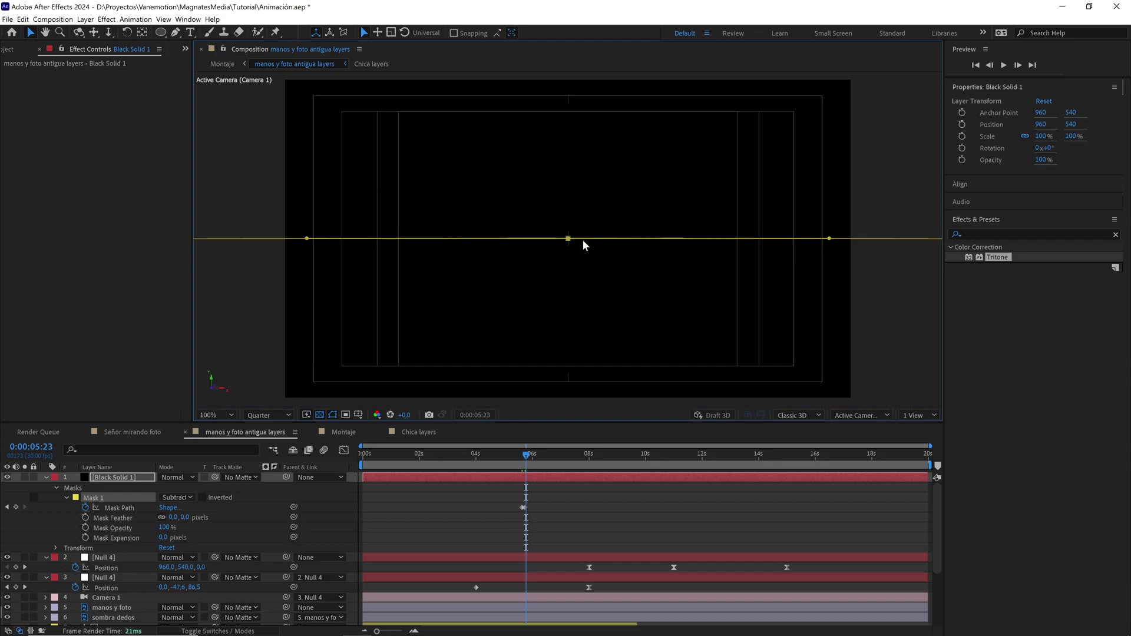
# Copy the first Mask Path keyframe and paste it at 0:00:05:25 to reopen the eye shape
pyautogui.press('pagedown')
pyautogui.press('pagedown')
pyautogui.press('pagedown')
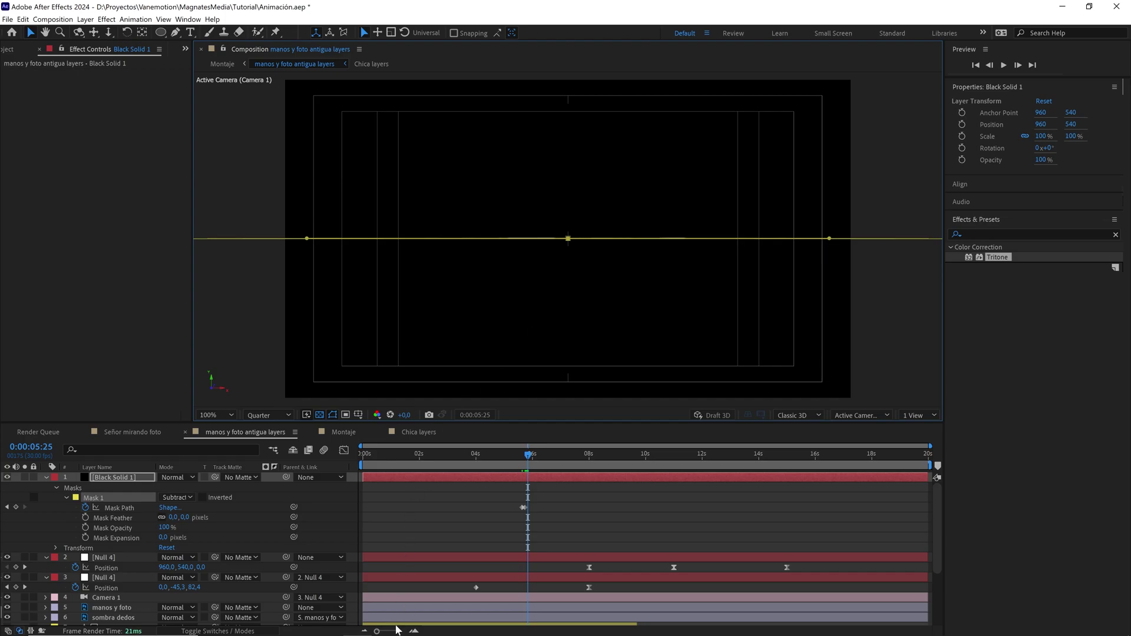
pyautogui.click(393, 631)
pyautogui.click(631, 507)
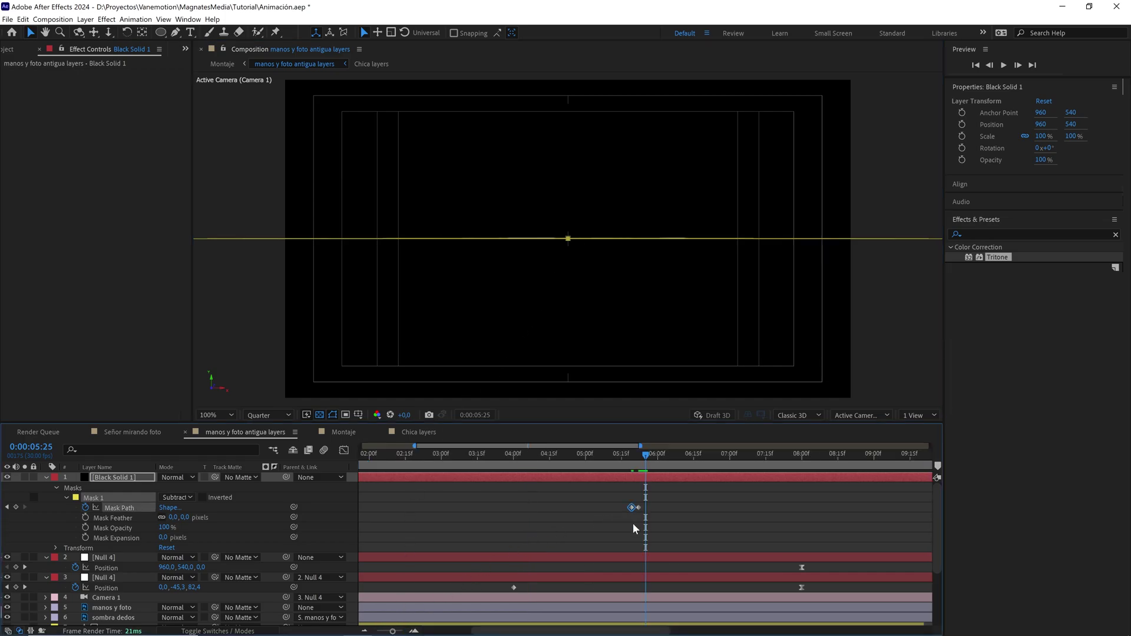
pyautogui.hotkey('ctrl', 'c')
pyautogui.hotkey('ctrl', 'v')
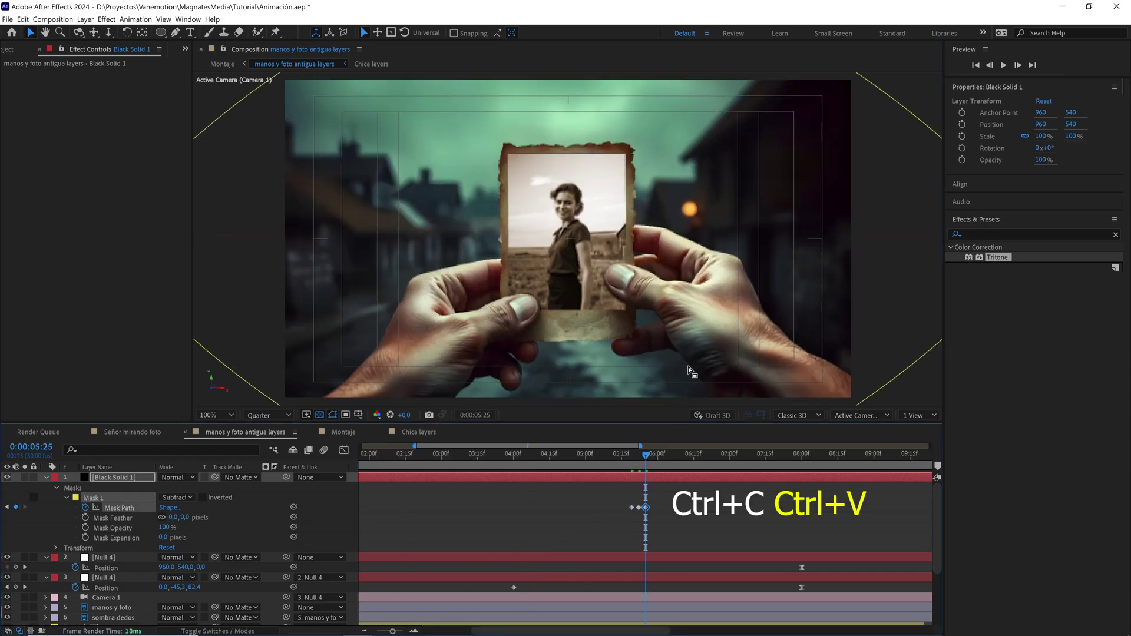
# Check the closed mask at 0:00:05:22 and play the blink from 0:00:05:19 at Quarter resolution
pyautogui.moveTo(654, 461); pyautogui.dragTo(640, 457)
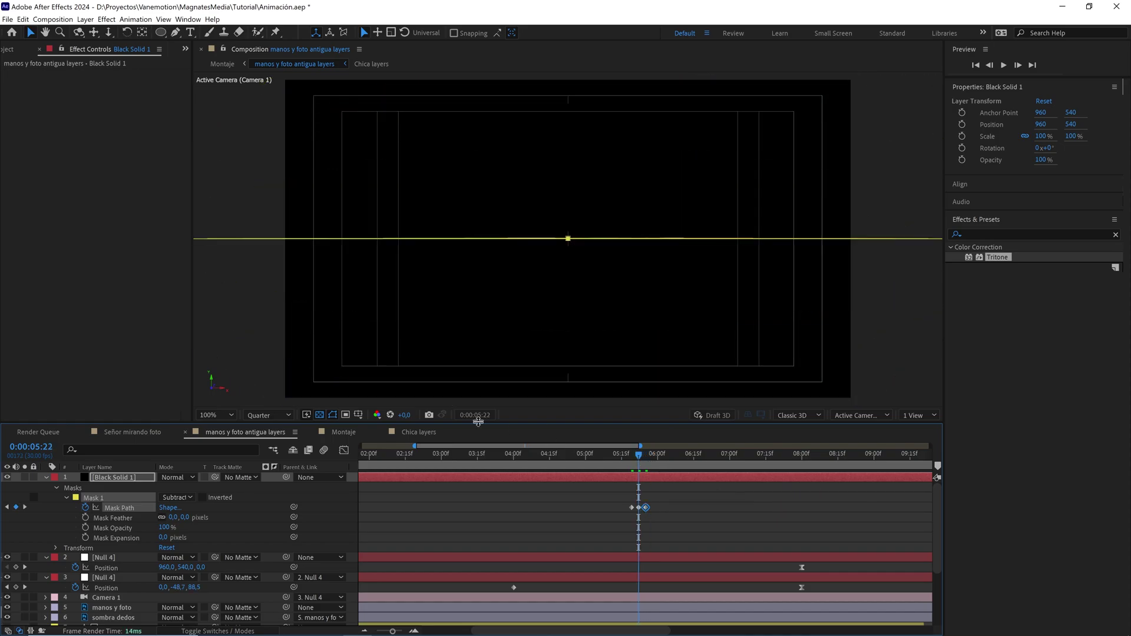
pyautogui.click(281, 414)
pyautogui.click(280, 482)
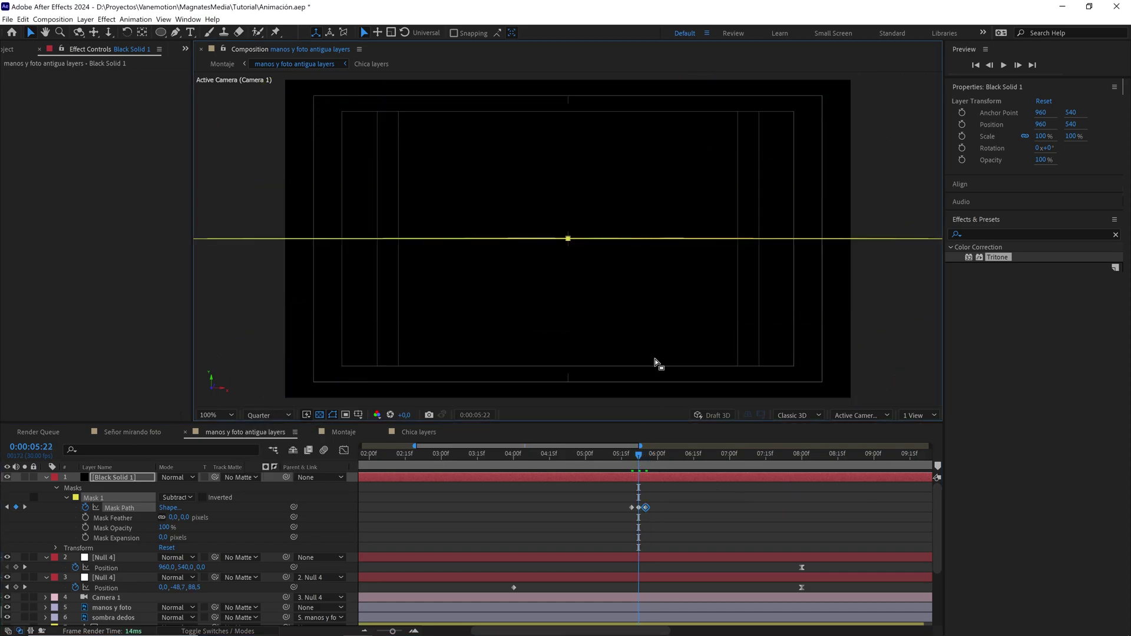
pyautogui.scroll(-2, 659, 387)
pyautogui.moveTo(637, 455); pyautogui.dragTo(630, 457)
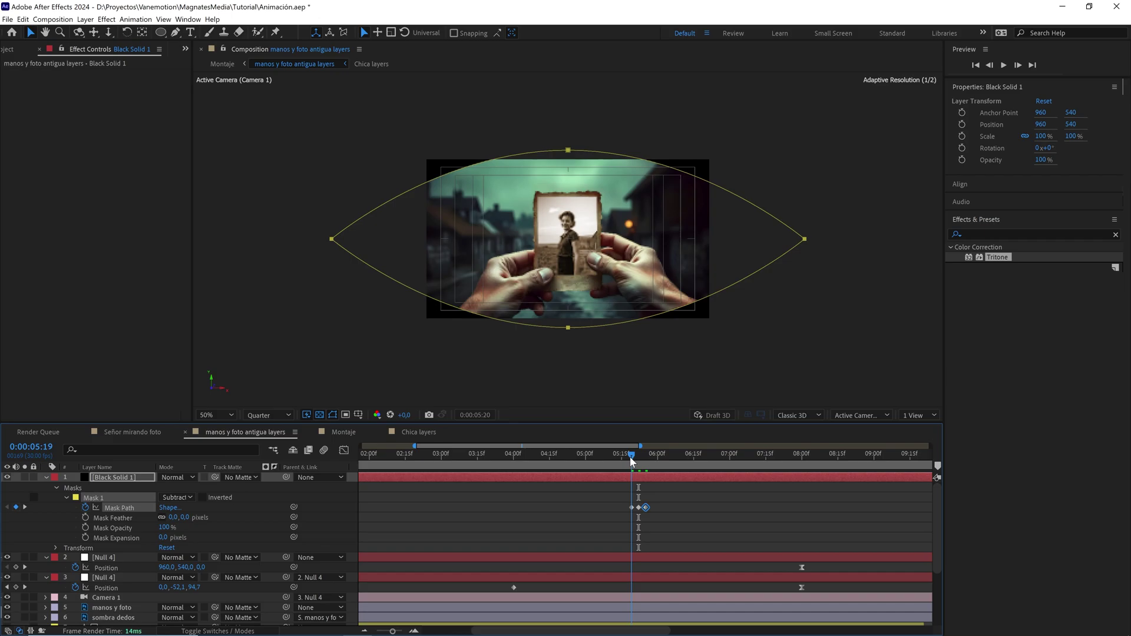
pyautogui.click(664, 493)
pyautogui.press('space')
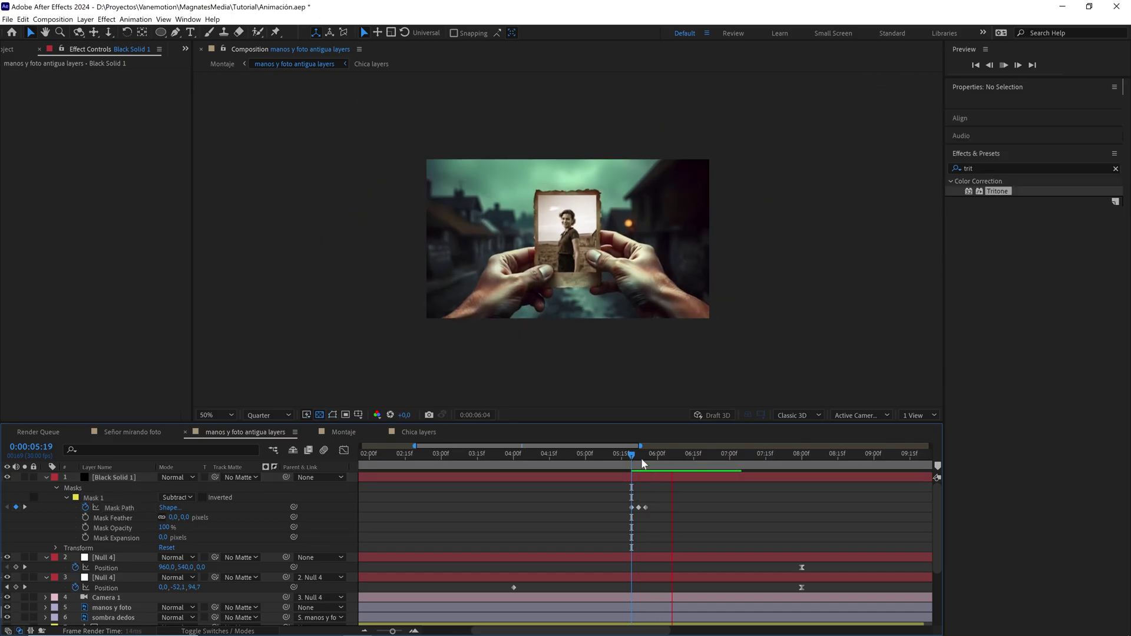
# Spread the three Mask Path keyframes proportionally so the blink ends at about 0:00:06:04, previewing its speed
pyautogui.click(617, 454)
pyautogui.moveTo(672, 499); pyautogui.dragTo(624, 514)
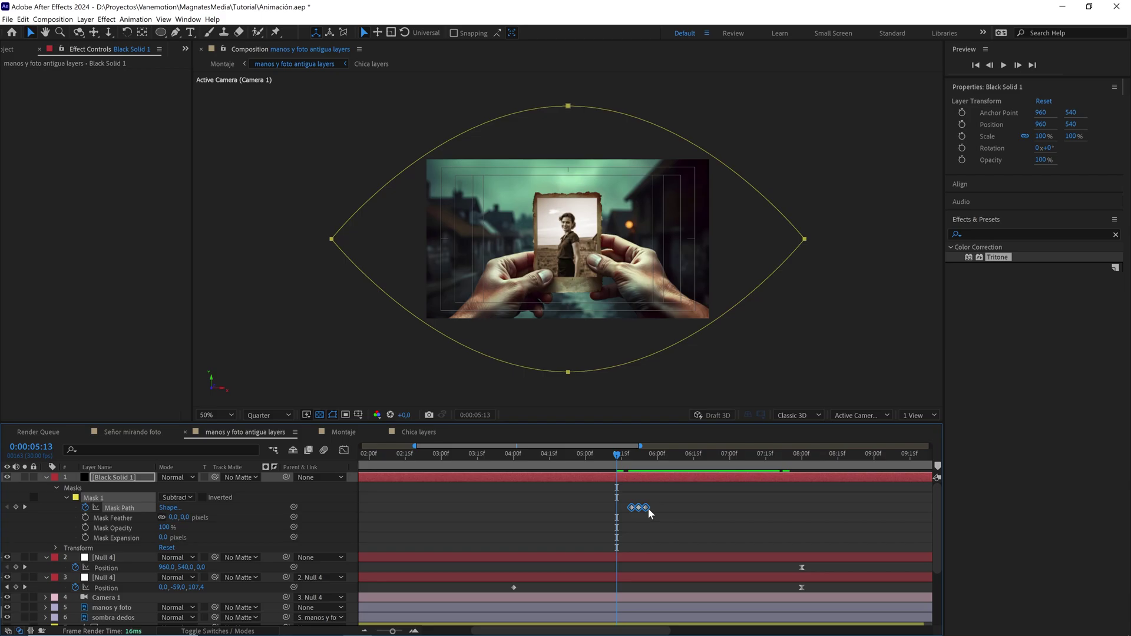
pyautogui.moveTo(646, 507); pyautogui.dragTo(677, 510)
pyautogui.press('space')
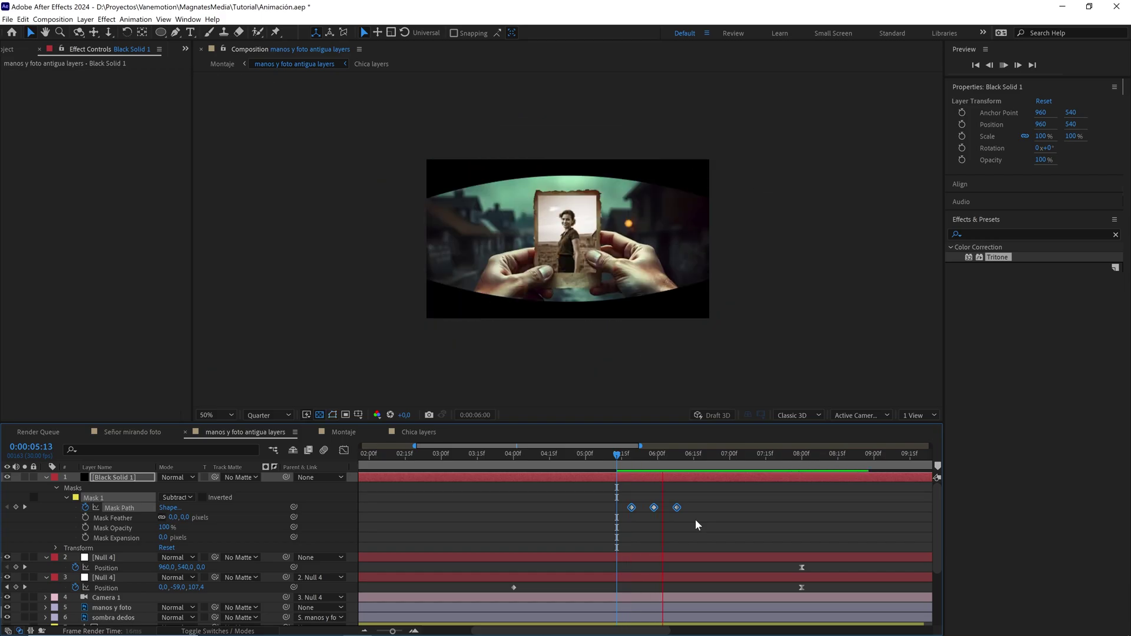
pyautogui.click(655, 455)
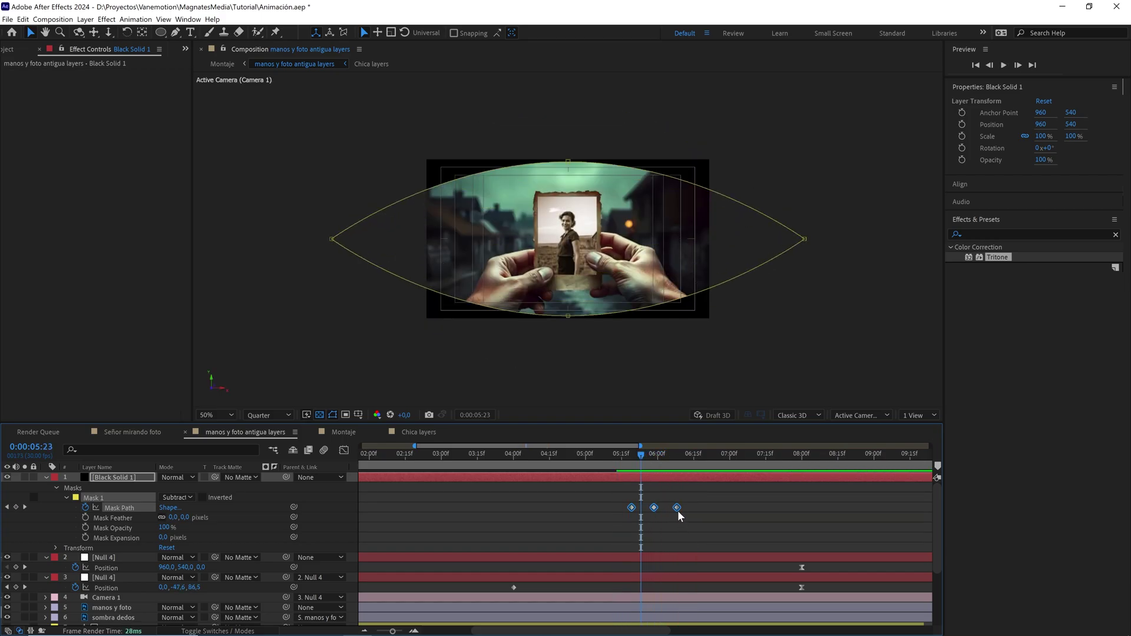
pyautogui.moveTo(676, 508); pyautogui.dragTo(670, 511)
pyautogui.click(699, 499)
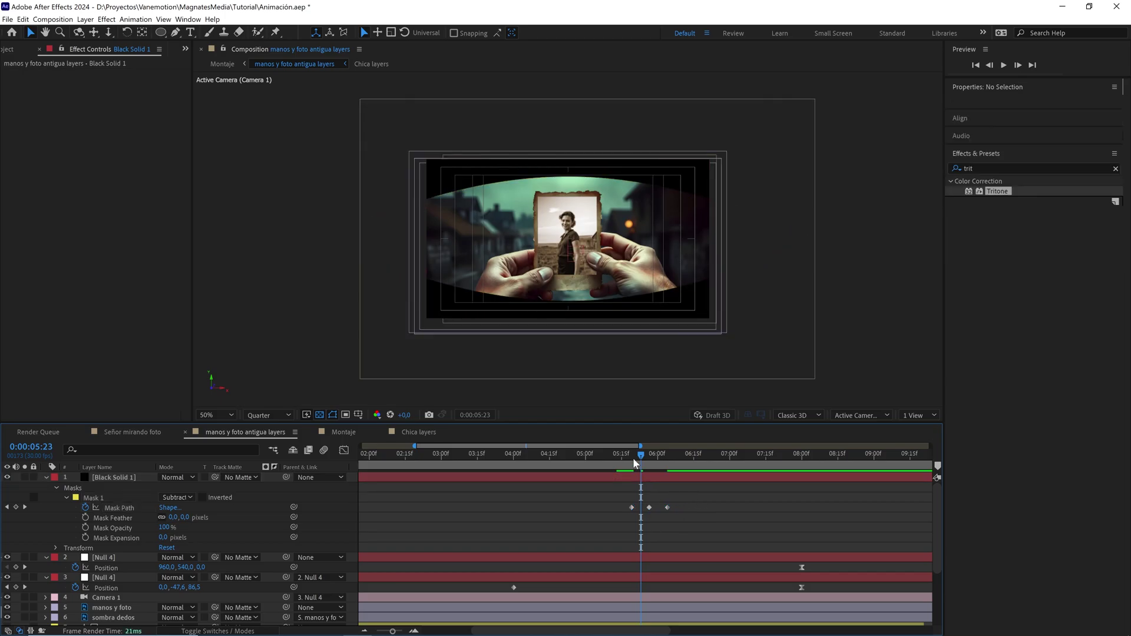
# Hide the title/action safe guides and set the mask's feather to 104 pixels
pyautogui.scroll(2, 521, 231)
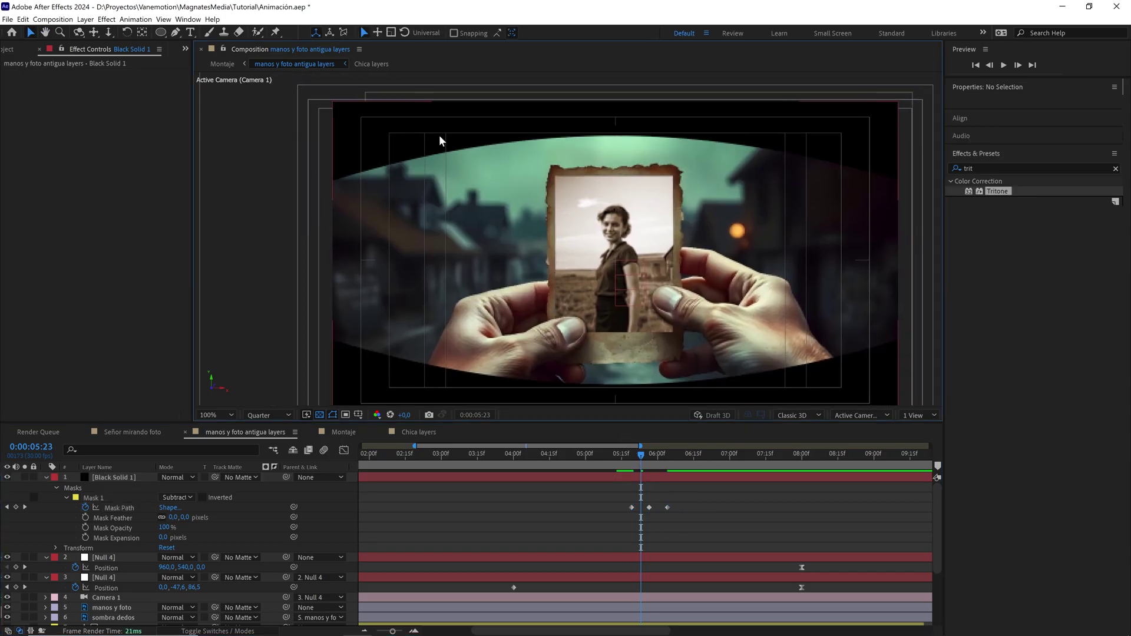
pyautogui.click(358, 415)
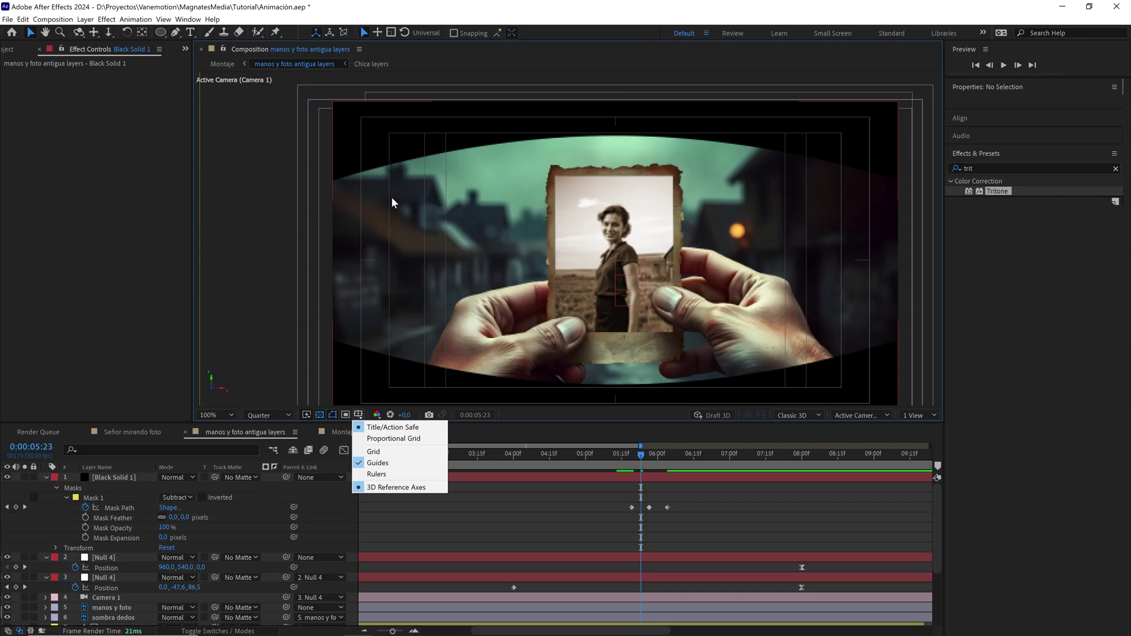
pyautogui.click(397, 426)
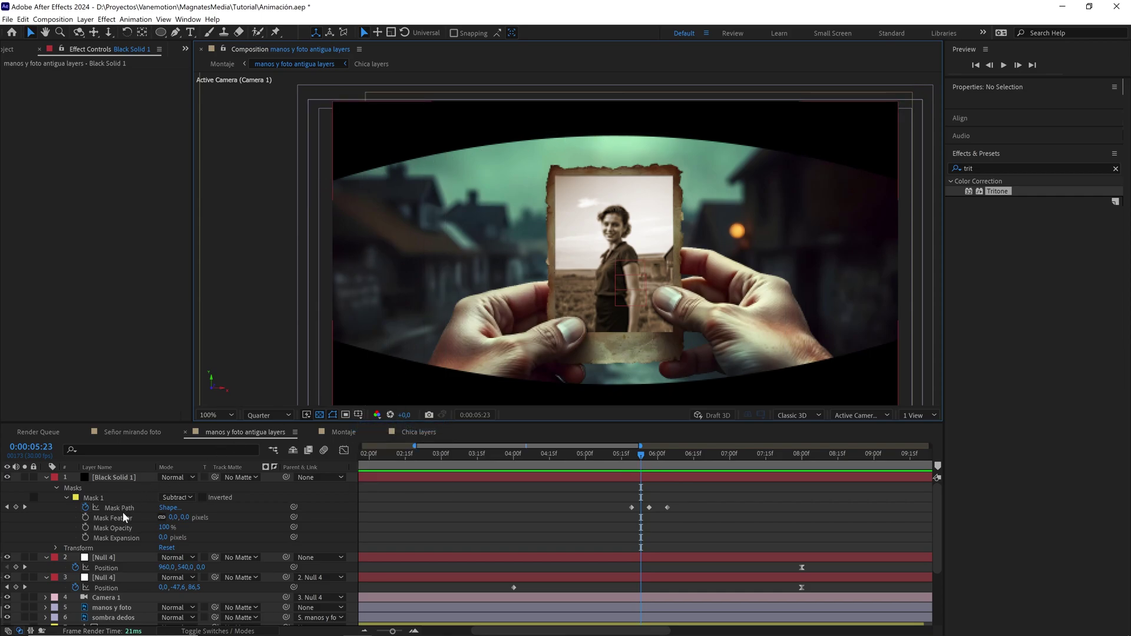
pyautogui.moveTo(176, 517); pyautogui.dragTo(235, 509)
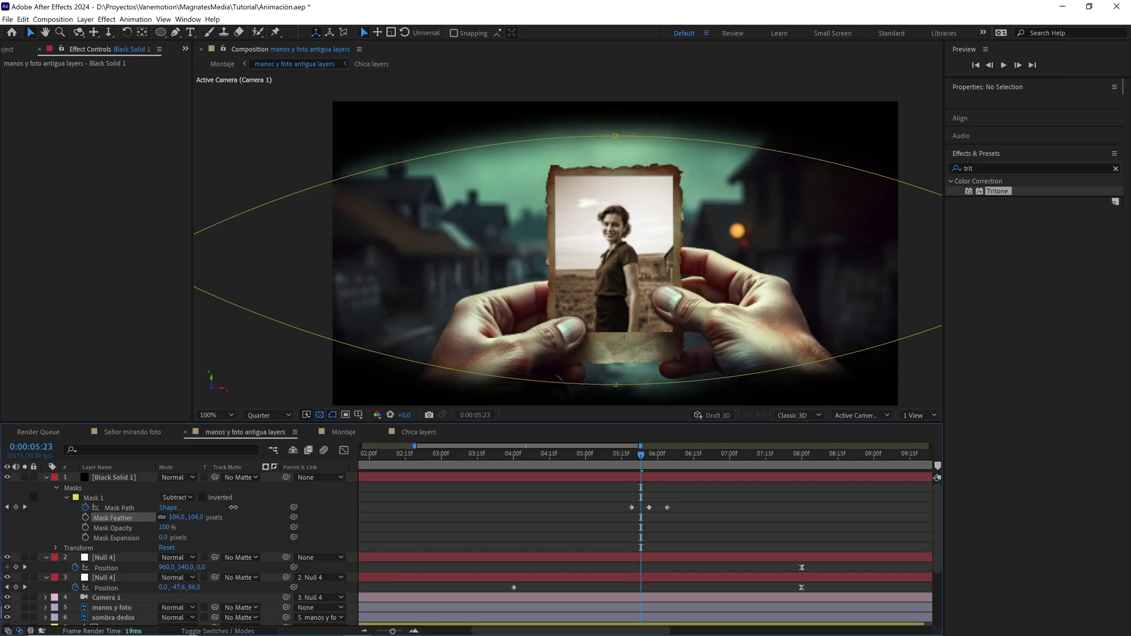
# Set the Mask Feather of Mask 1 on the black solid to 100 pixels
pyautogui.click(197, 517)
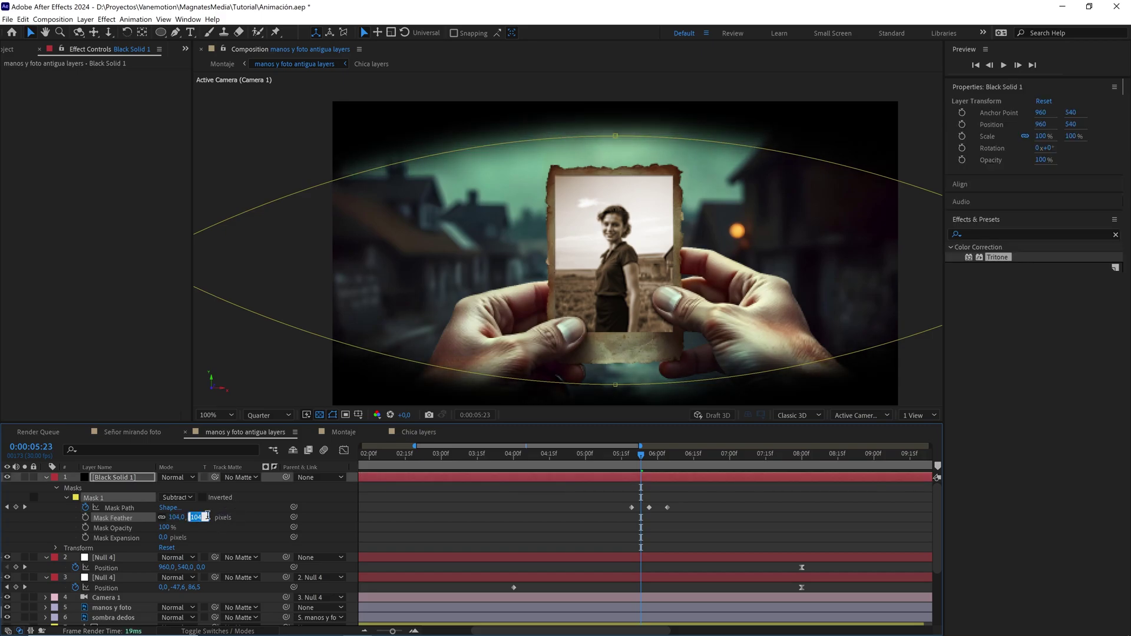
pyautogui.write('1')
pyautogui.click(492, 521)
# Align the closed-eye Mask Path keyframe exactly with 0:00:05:27 and check the mask just after it
pyautogui.moveTo(639, 453); pyautogui.dragTo(650, 454)
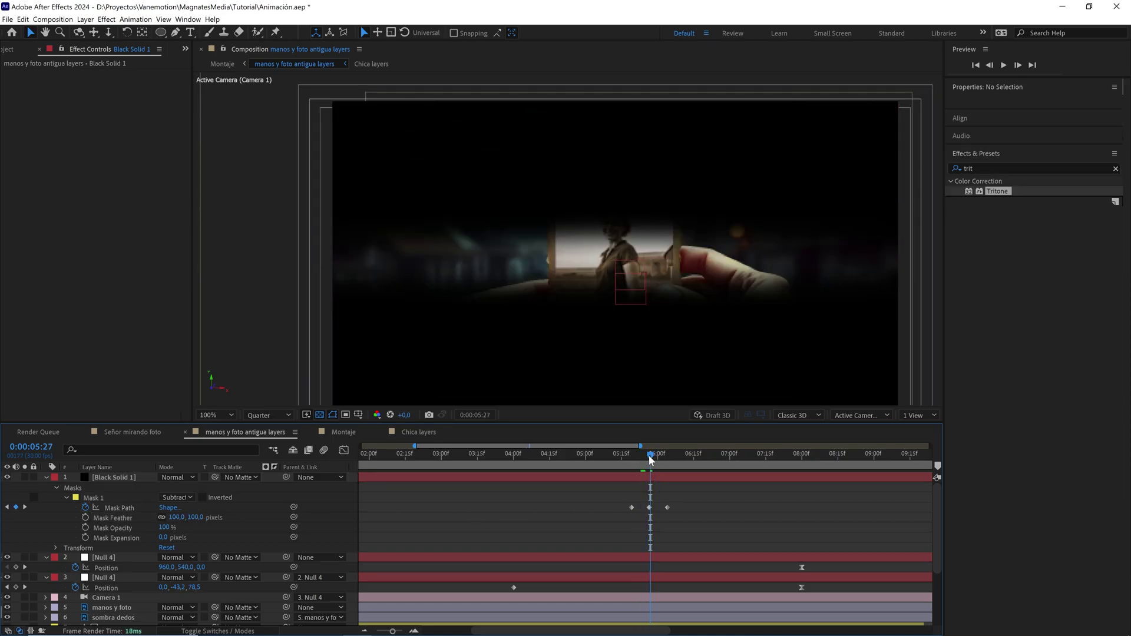
pyautogui.moveTo(392, 631); pyautogui.dragTo(401, 632)
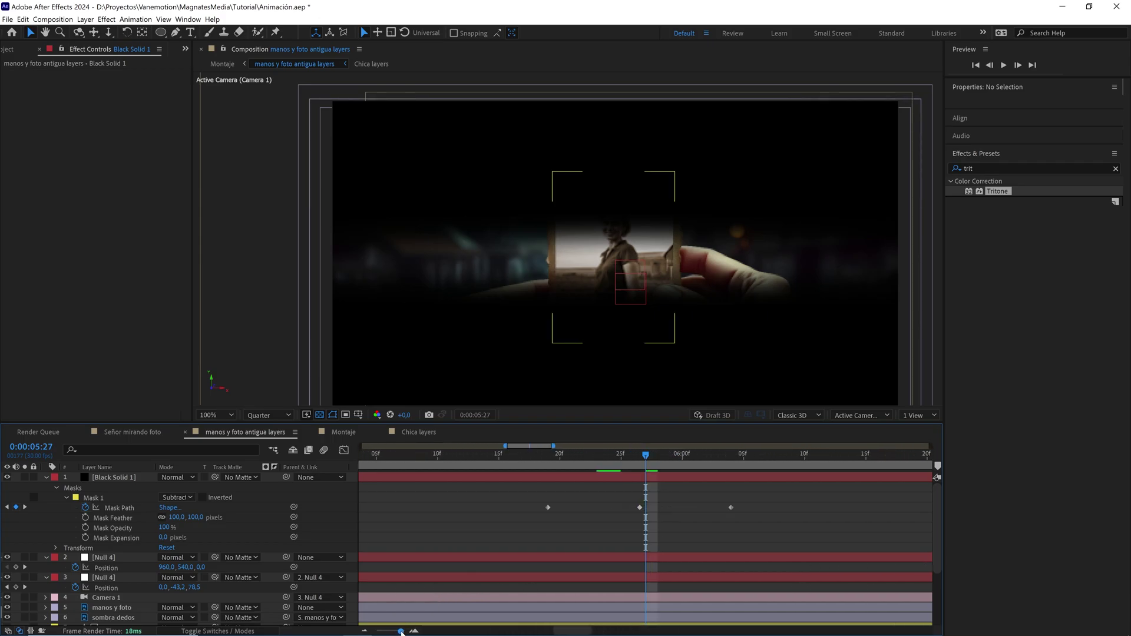
pyautogui.click(644, 508)
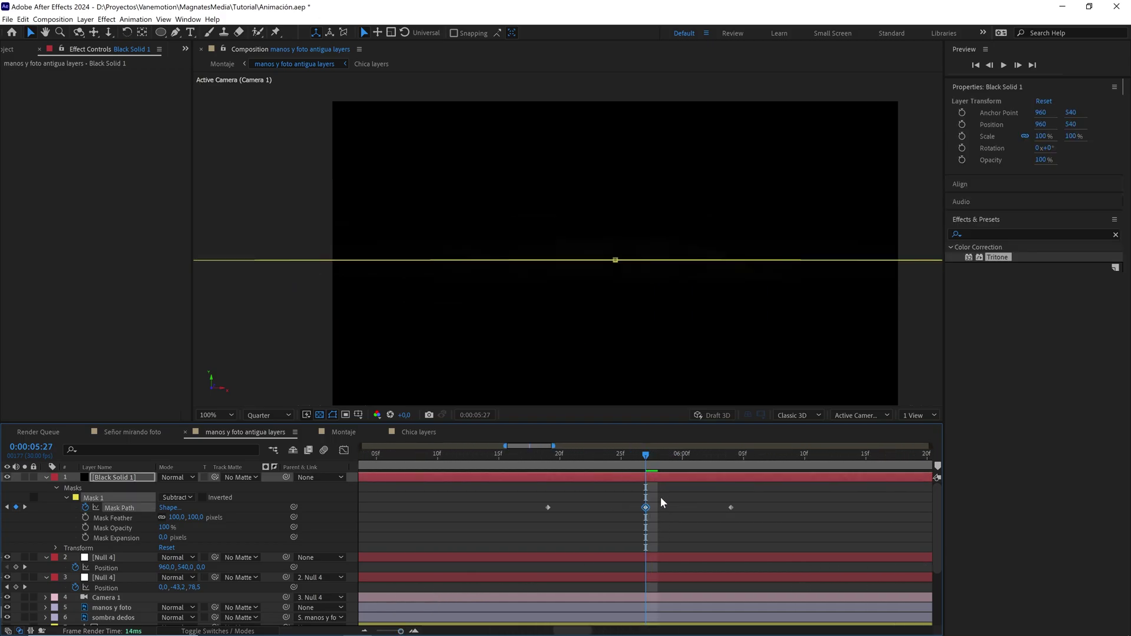
pyautogui.click(680, 514)
pyautogui.moveTo(643, 455); pyautogui.dragTo(667, 460)
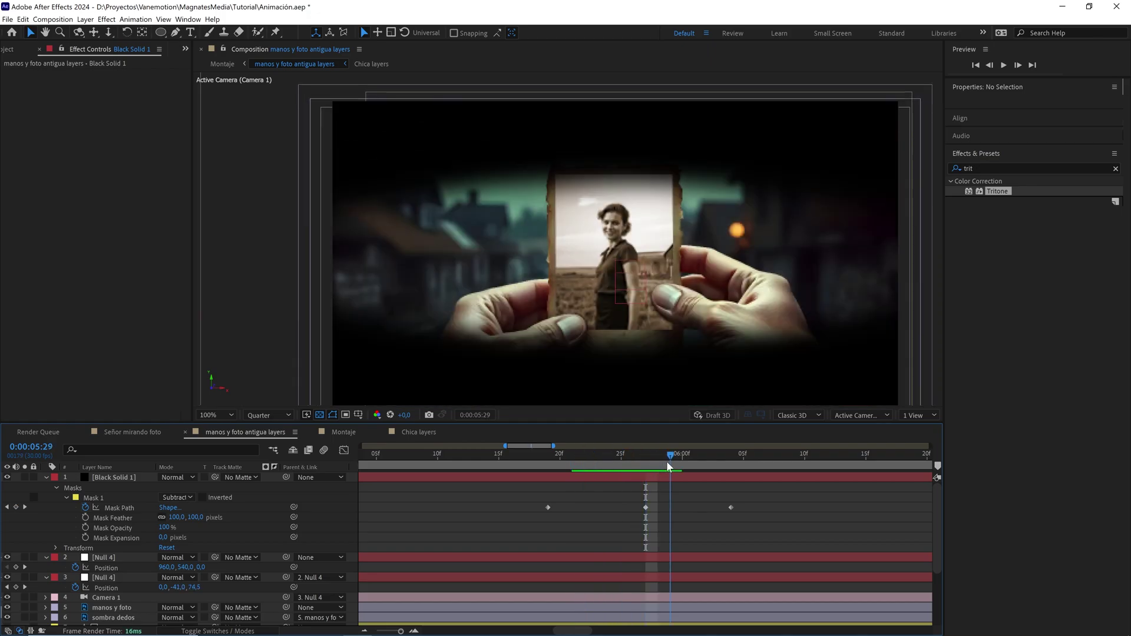
# Apply Easy Ease to the middle, closed-eye Mask Path keyframe
pyautogui.click(646, 507)
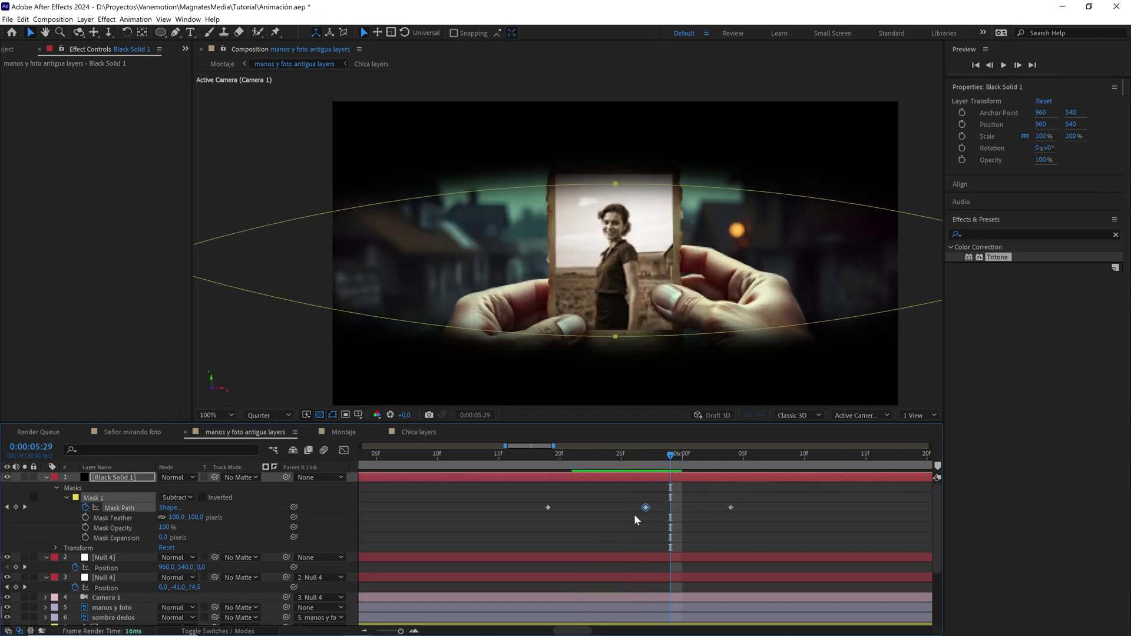
pyautogui.press('F9')
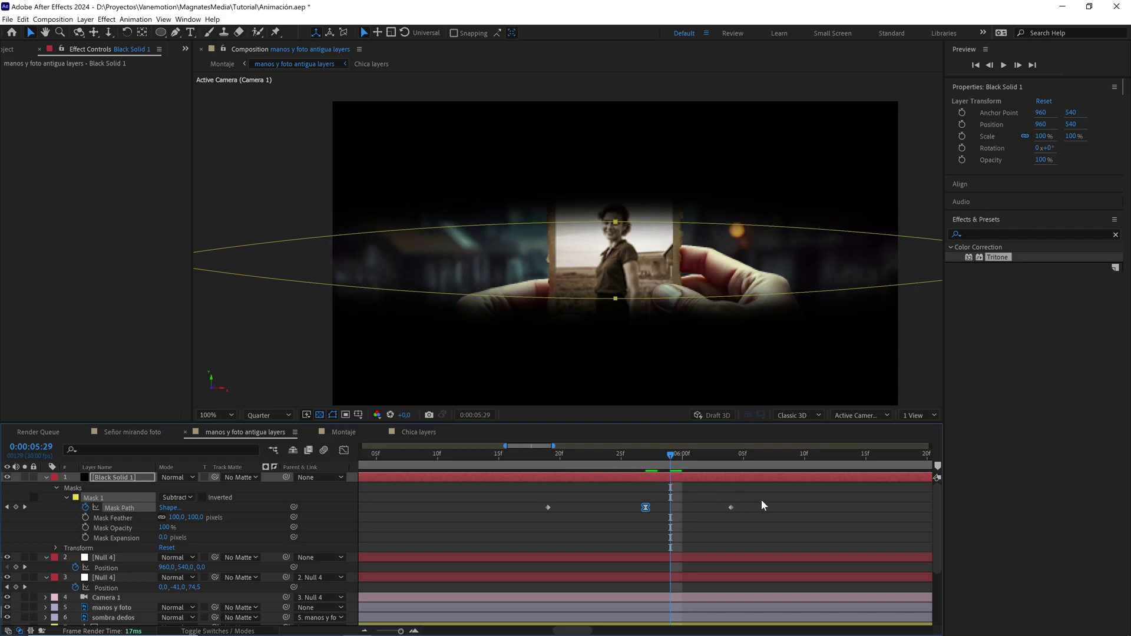
pyautogui.moveTo(787, 496); pyautogui.dragTo(738, 515)
pyautogui.moveTo(591, 490); pyautogui.dragTo(536, 518)
# Play the blink several times, starting shortly before its first Mask Path keyframe
pyautogui.moveTo(400, 631); pyautogui.dragTo(390, 631)
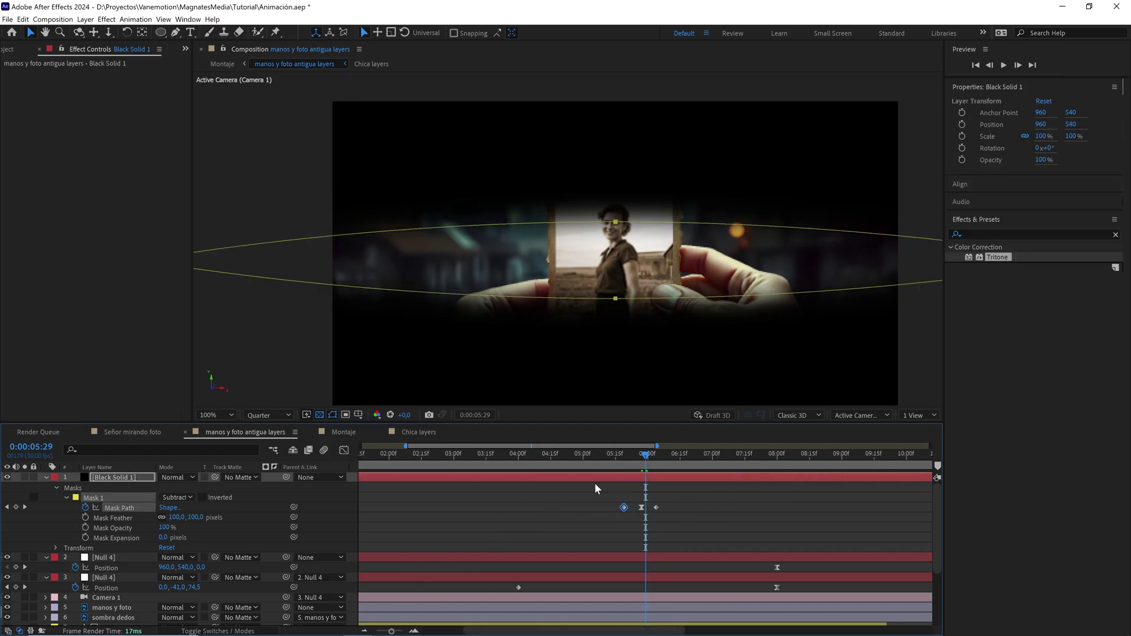
pyautogui.press('space')
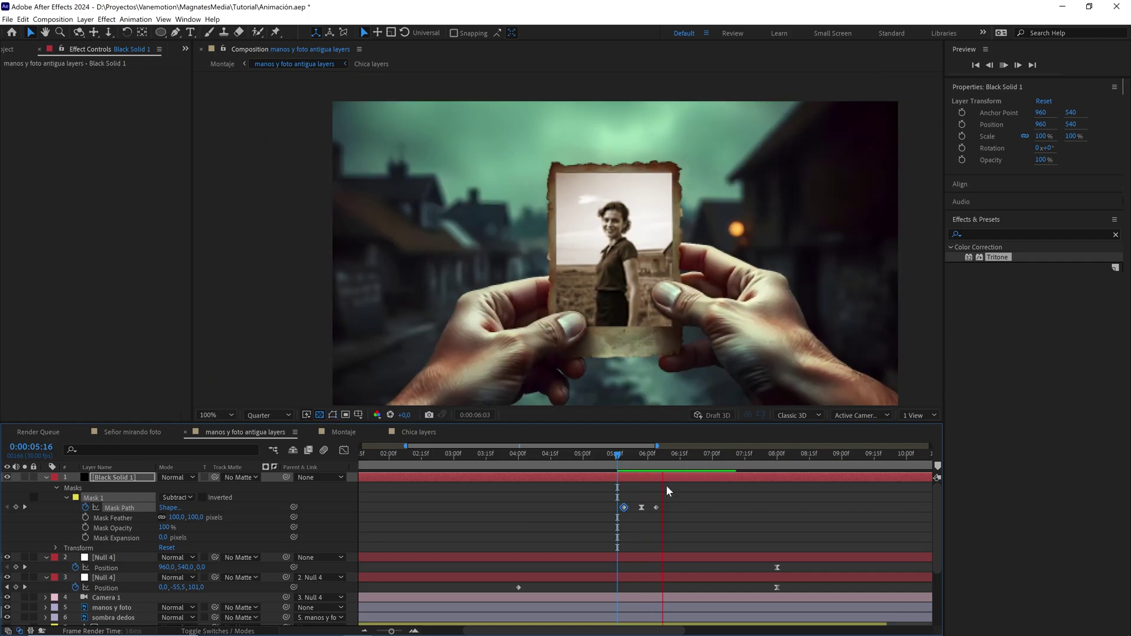
pyautogui.moveTo(663, 464); pyautogui.dragTo(600, 466)
pyautogui.press('space')
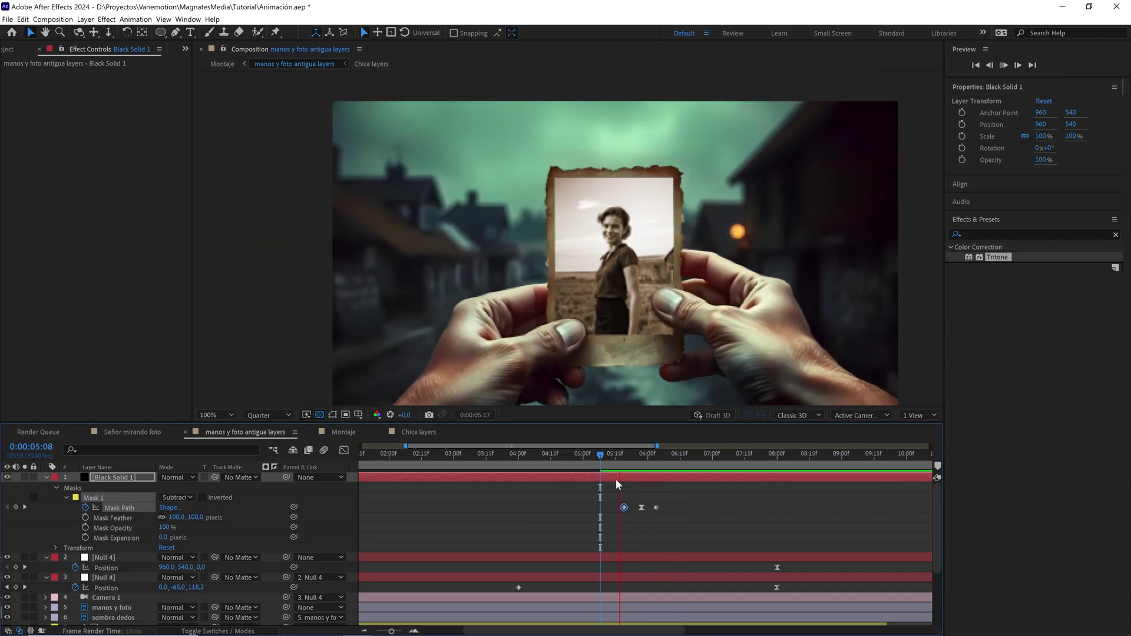
pyautogui.click(618, 464)
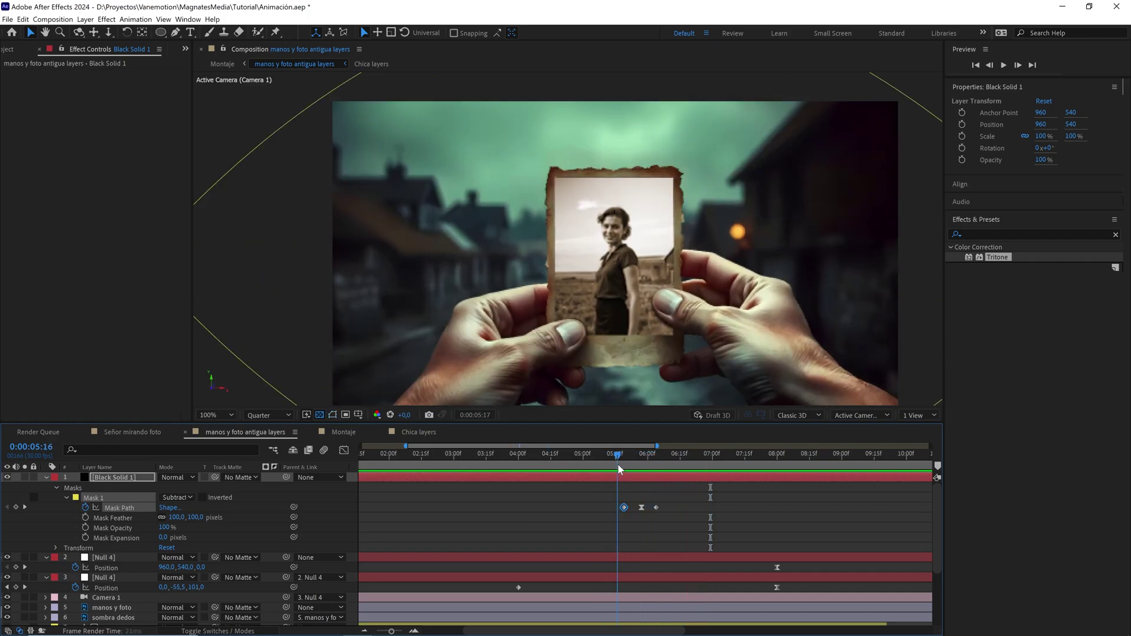
pyautogui.press('space')
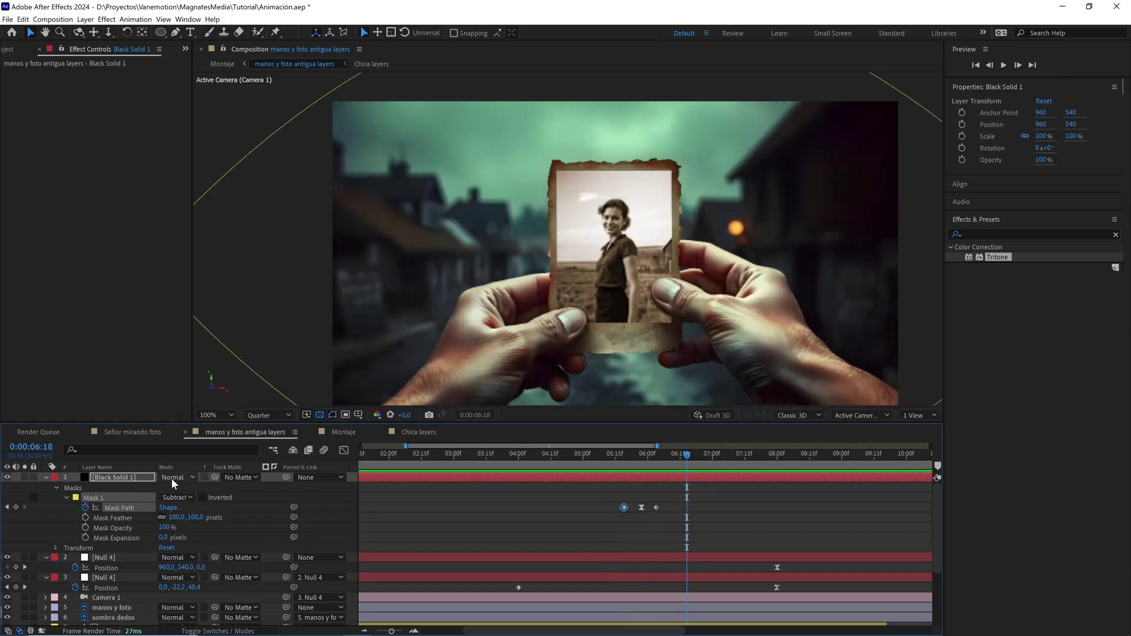
# Collapse the expanded properties of all layers in the manos y foto antigua layers composition
pyautogui.hotkey('ctrl', 'a')
pyautogui.click(46, 478)
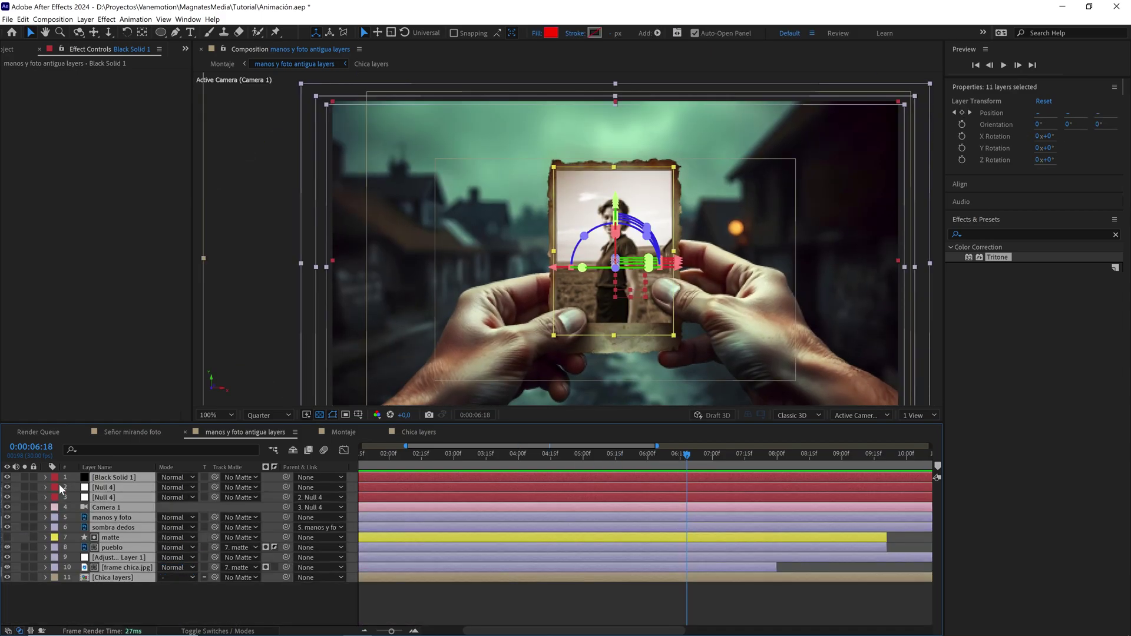
pyautogui.click(278, 592)
# Play the Montaje composition from 0:00:00:00 to review the whole sequence
pyautogui.moveTo(691, 461); pyautogui.dragTo(610, 458)
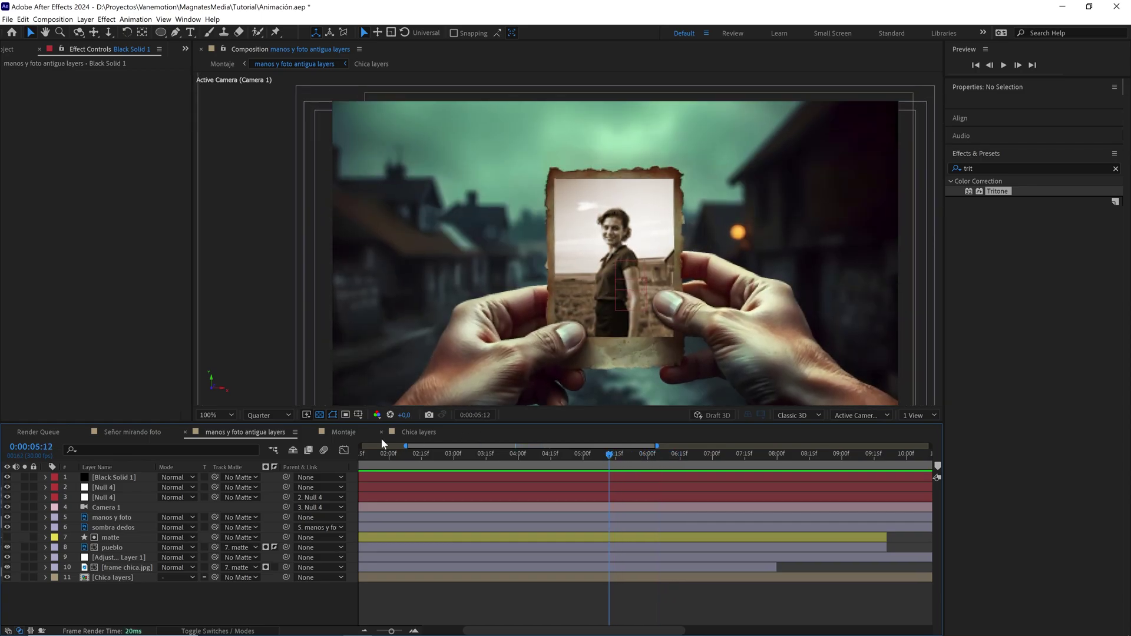
pyautogui.click(343, 432)
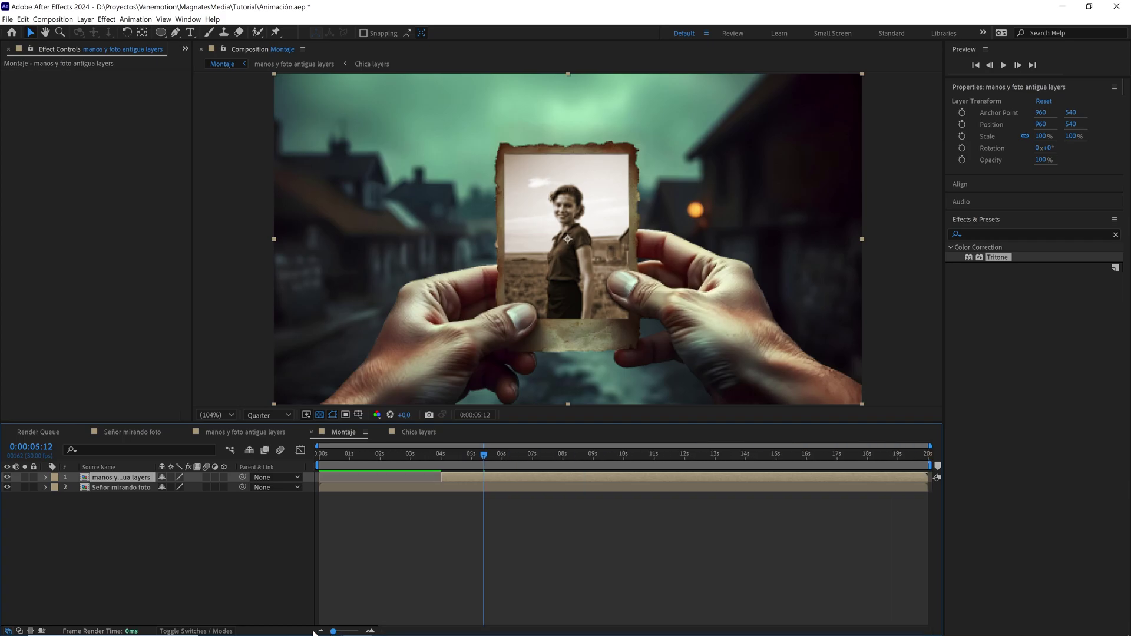
pyautogui.moveTo(452, 458); pyautogui.dragTo(288, 479)
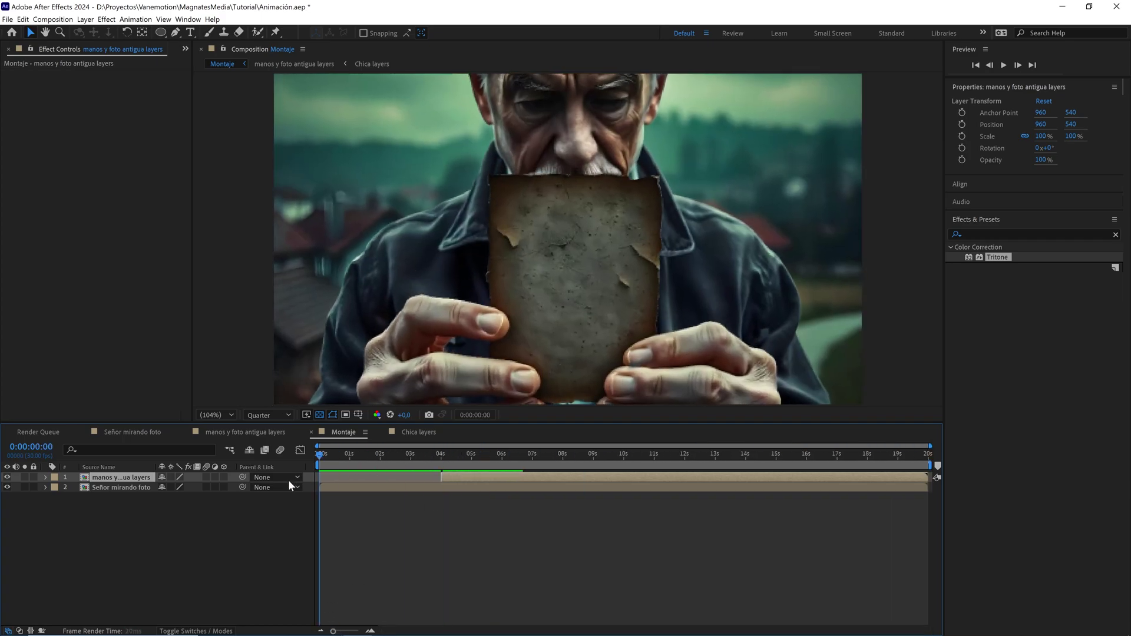
pyautogui.click(348, 504)
pyautogui.press('space')
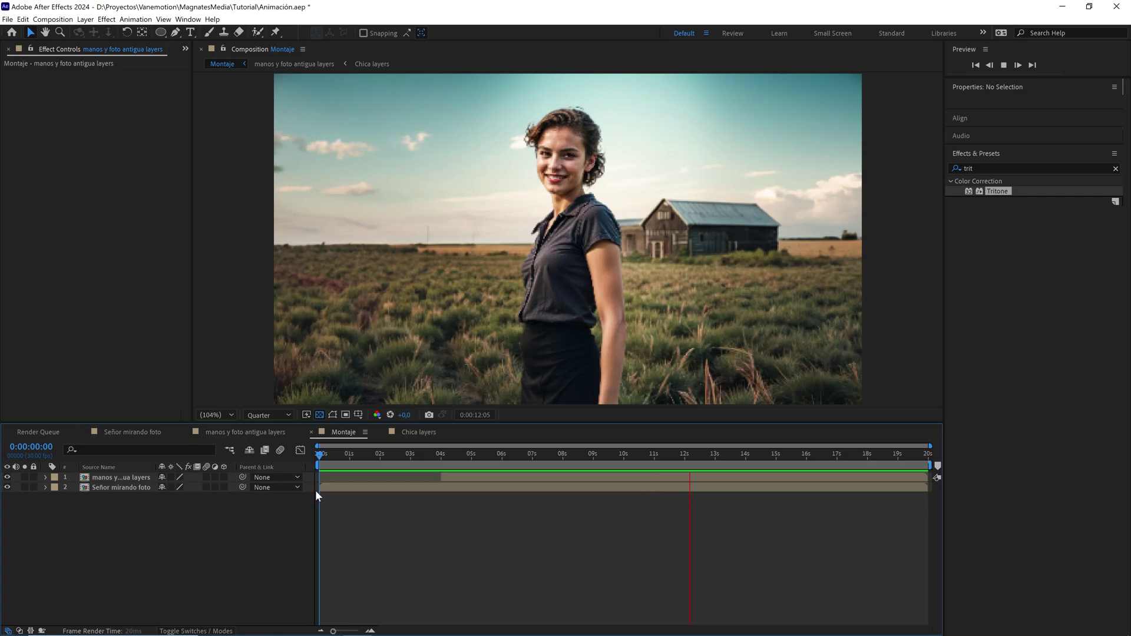
pyautogui.press('space')
pyautogui.moveTo(632, 457); pyautogui.dragTo(509, 456)
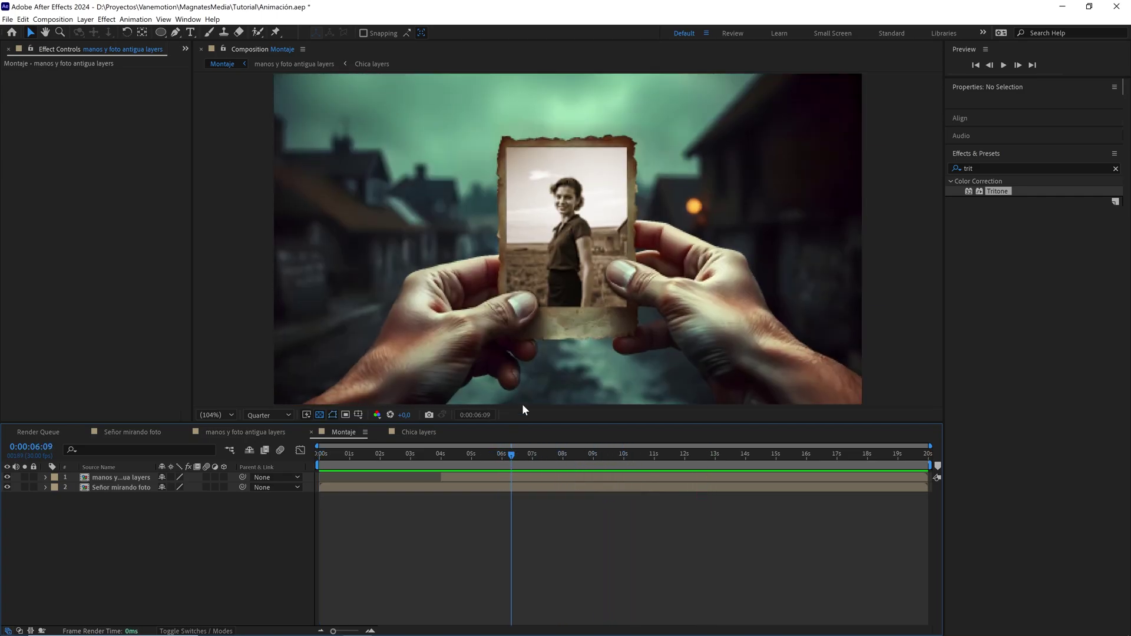
# Show the project's assets and open the manos y foto antigua layers composition from Montaje
pyautogui.doubleClick(494, 476)
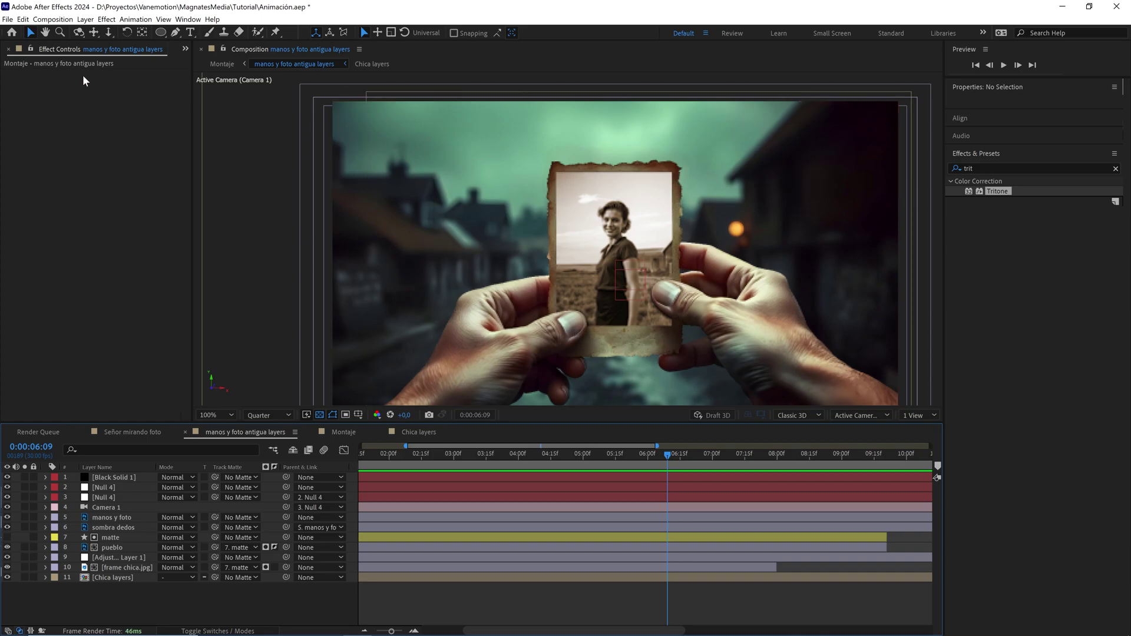
pyautogui.click(203, 62)
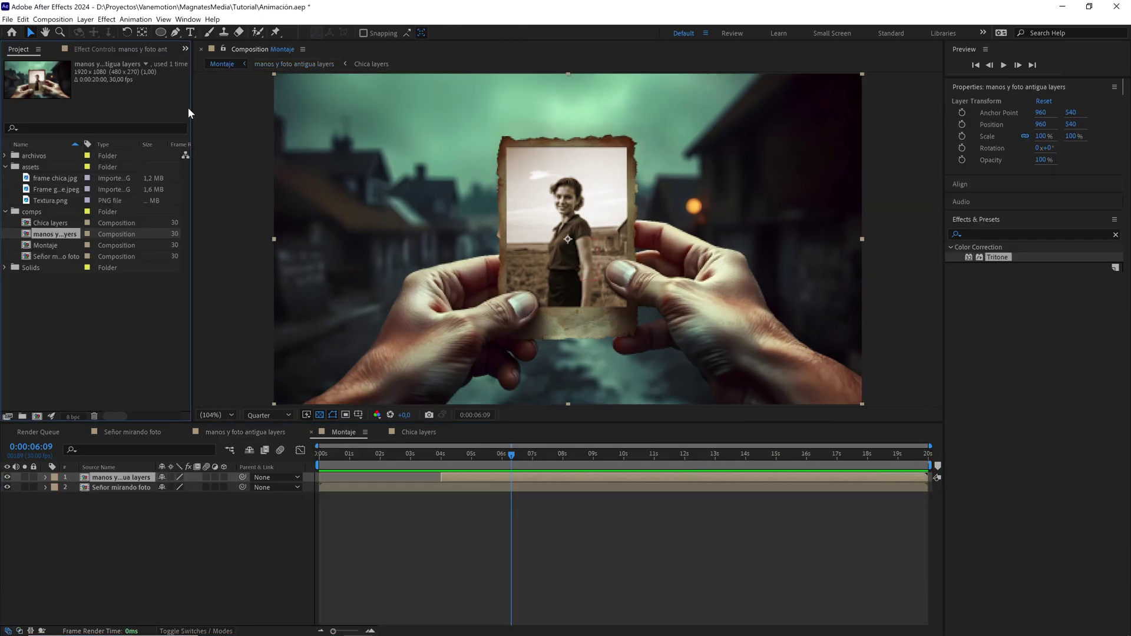
pyautogui.click(37, 167)
pyautogui.doubleClick(125, 481)
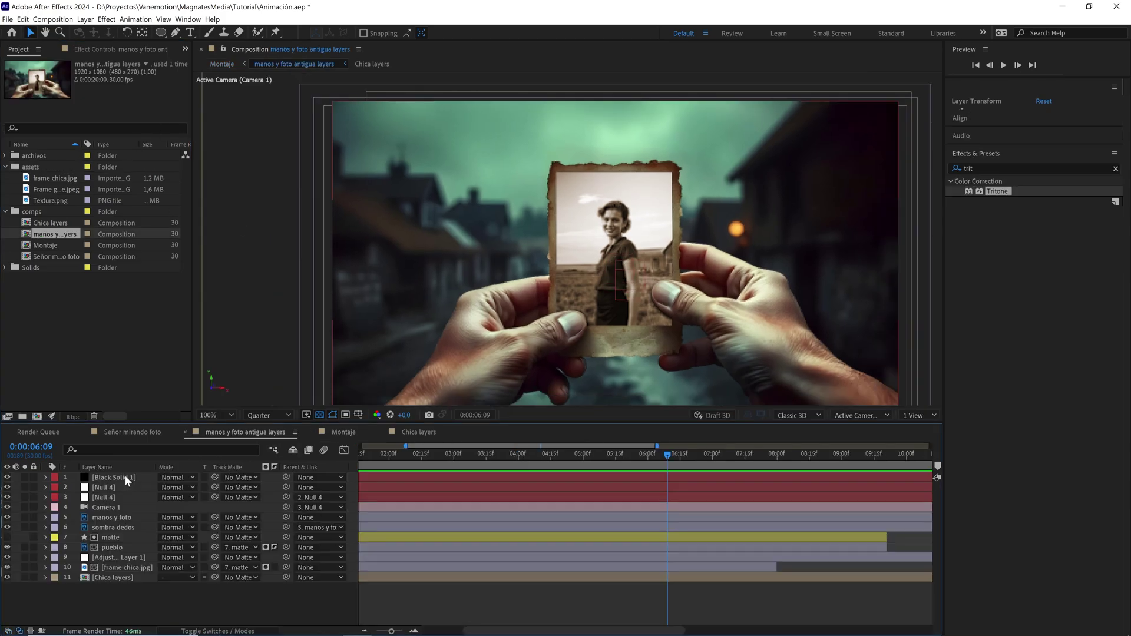
# Add Frame grunge.jpeg directly above the matte layer and scale it down to 18%
pyautogui.click(58, 191)
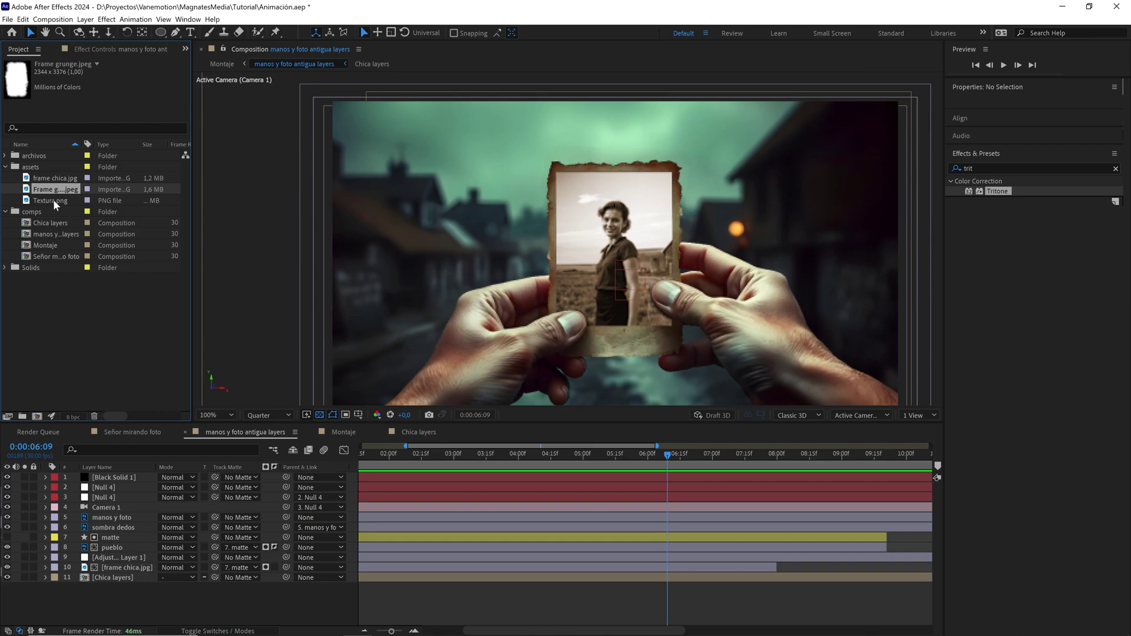
pyautogui.click(58, 199)
pyautogui.click(59, 192)
pyautogui.moveTo(61, 193); pyautogui.dragTo(119, 537)
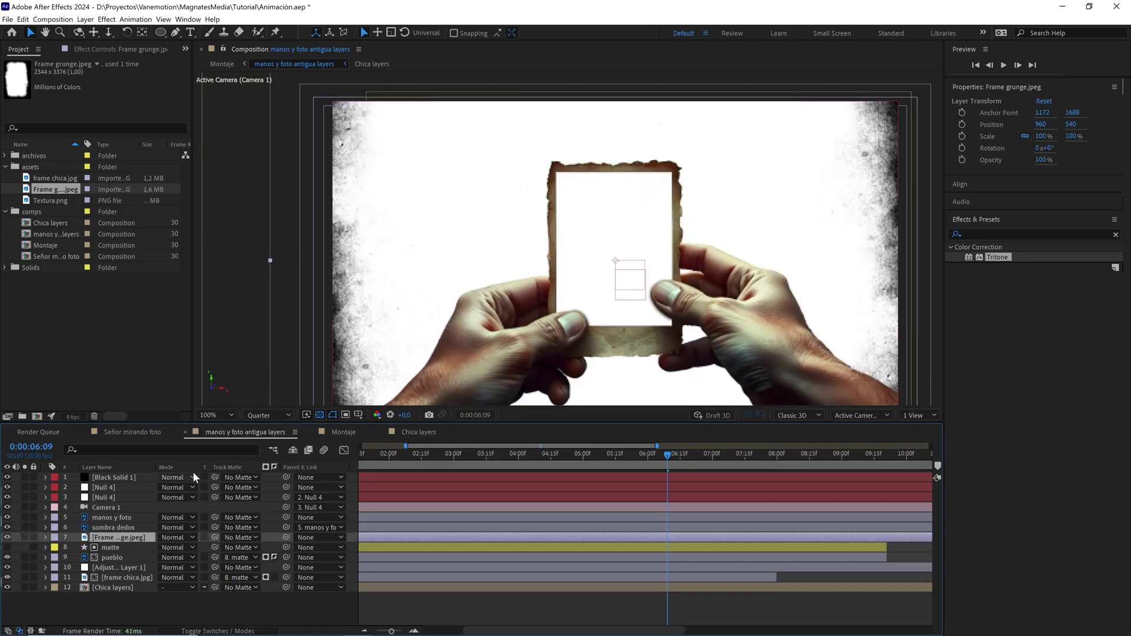
pyautogui.press('s')
pyautogui.moveTo(190, 548); pyautogui.dragTo(145, 554)
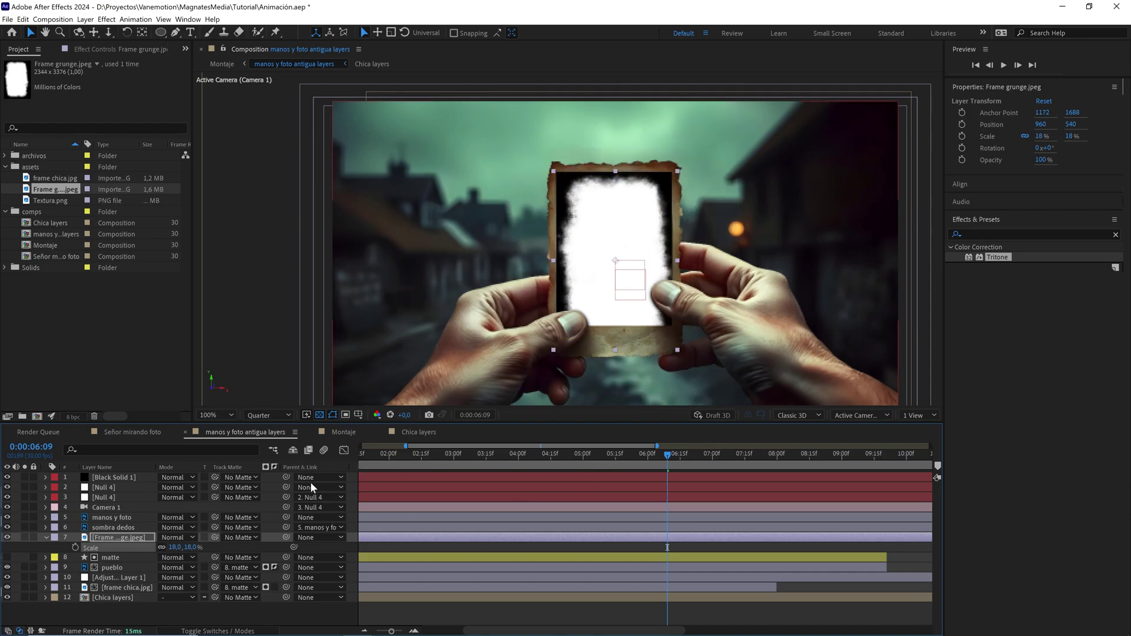
# Reveal the animated properties of all layers and move the playhead to the Null position keyframes at 0:00:08:00
pyautogui.moveTo(391, 631); pyautogui.dragTo(382, 632)
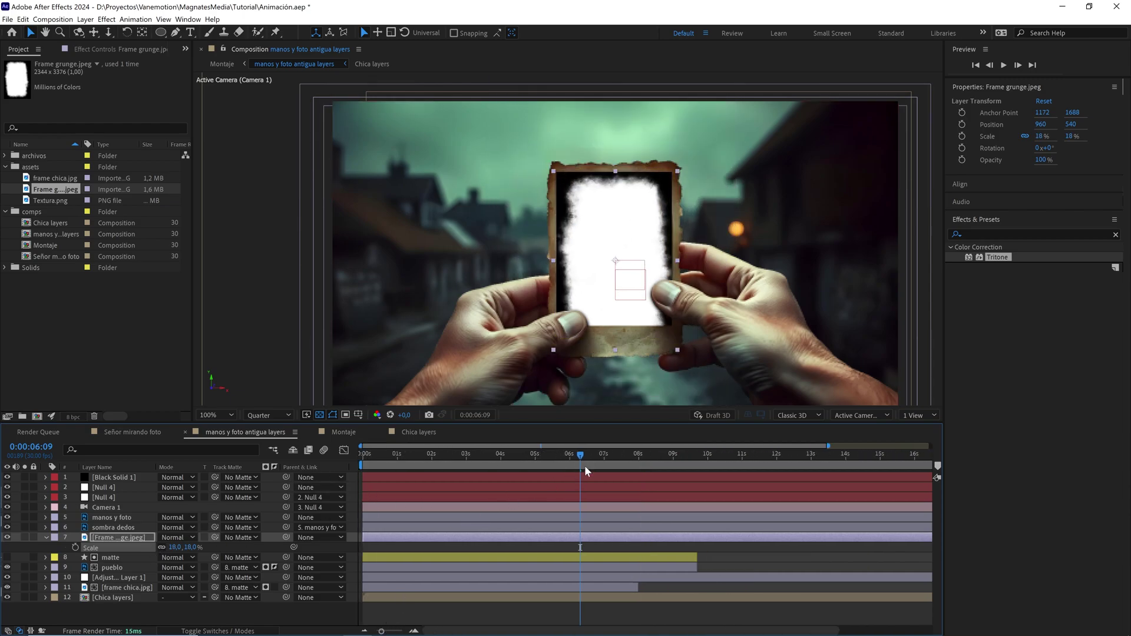
pyautogui.click(281, 608)
pyautogui.hotkey('ctrl', 'a')
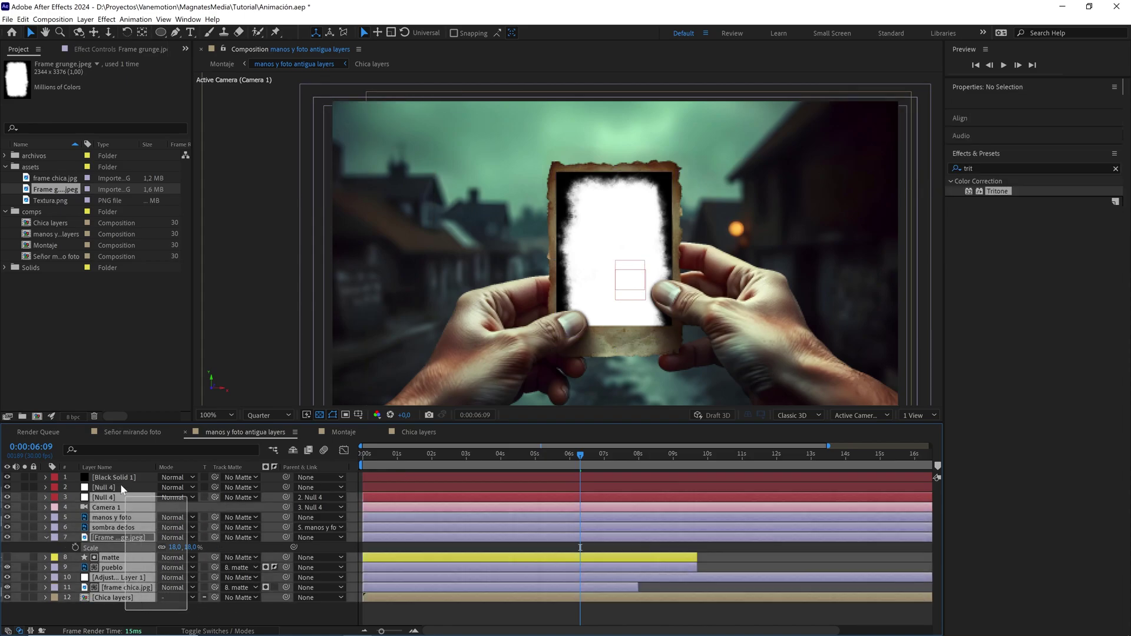
pyautogui.press('u')
pyautogui.click(610, 483)
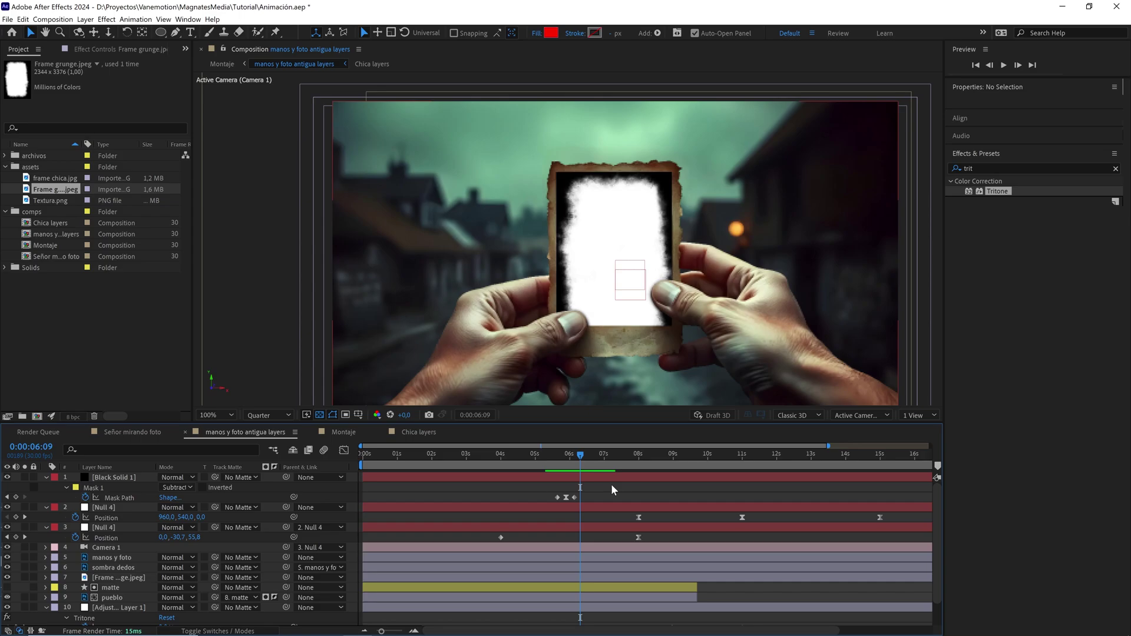
pyautogui.moveTo(589, 451); pyautogui.dragTo(644, 458)
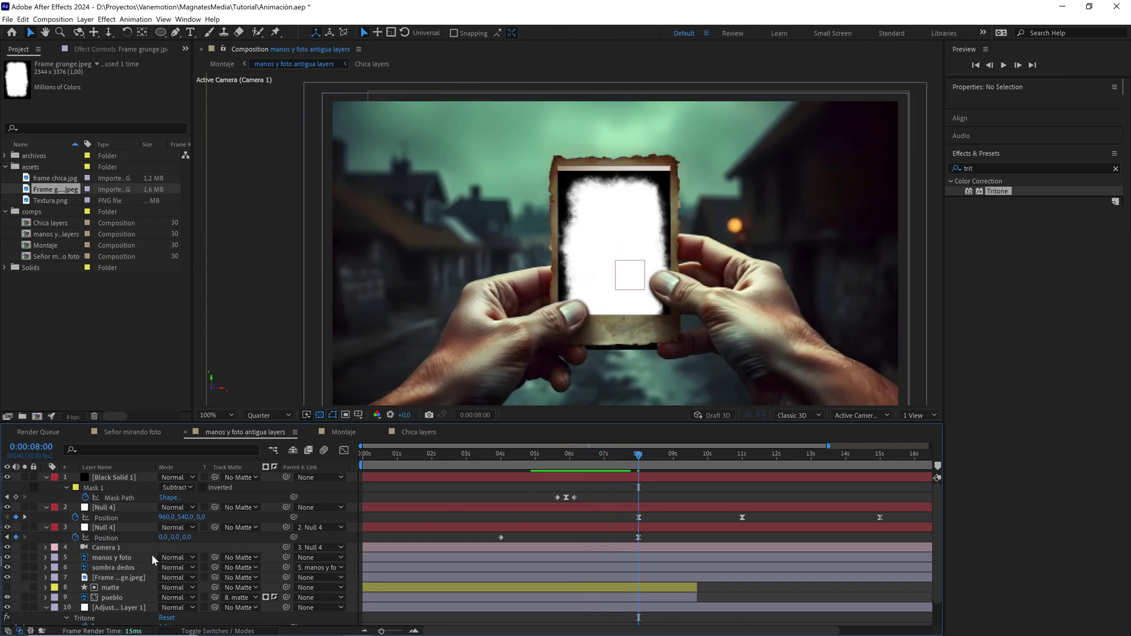
# Turn the Frame grunge.jpeg layer into a 3D layer
pyautogui.click(130, 577)
pyautogui.press('F4')
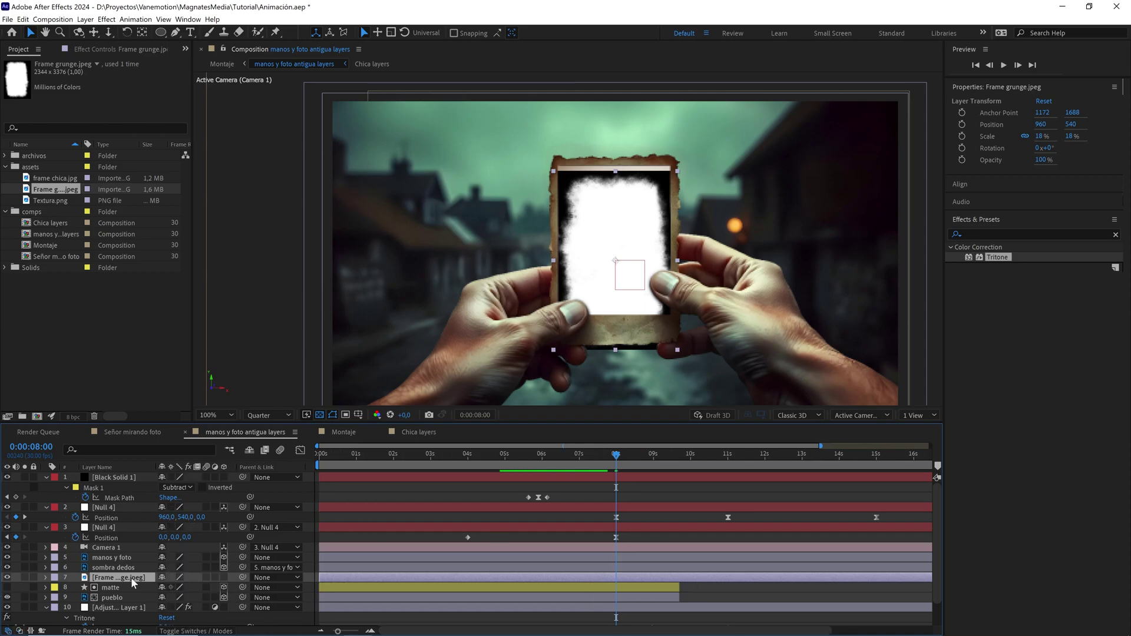
pyautogui.click(225, 576)
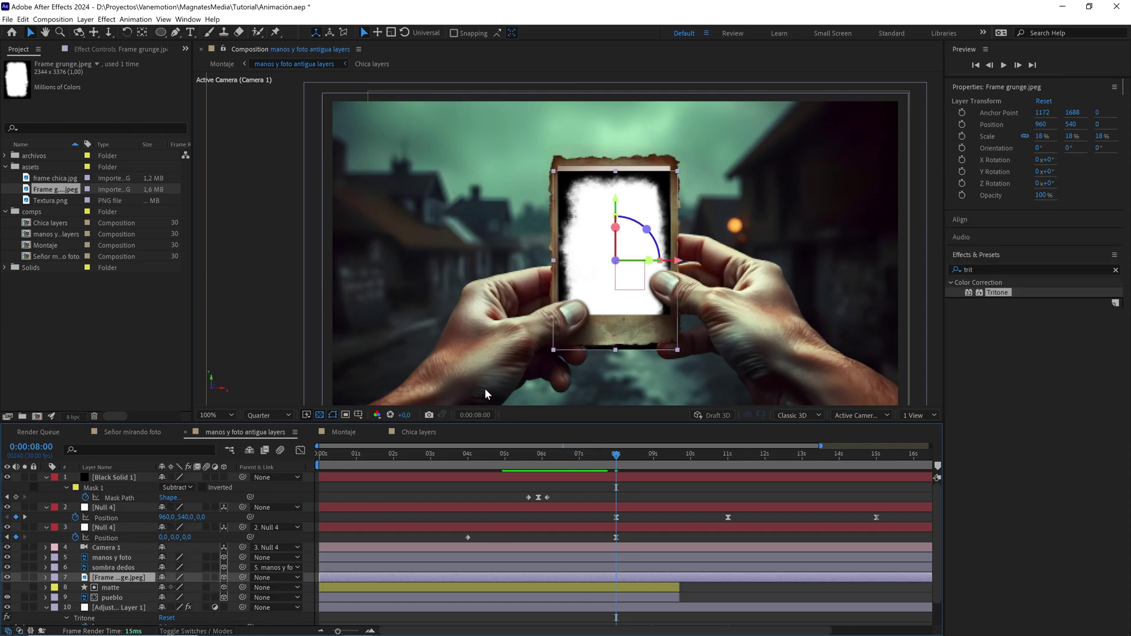
# Fit the grunge frame over the photo at Full resolution, with position about 956, 473 and scale about 17.1% by 15.3%
pyautogui.moveTo(618, 203); pyautogui.dragTo(619, 190)
pyautogui.moveTo(615, 339); pyautogui.dragTo(615, 318)
pyautogui.press('.')
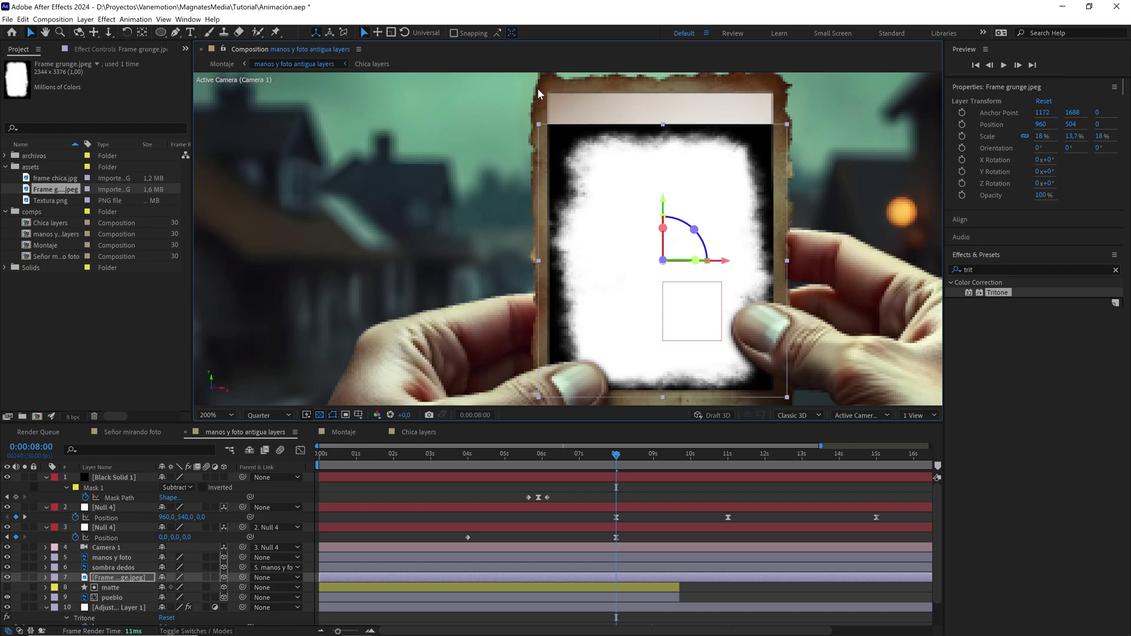
pyautogui.click(269, 415)
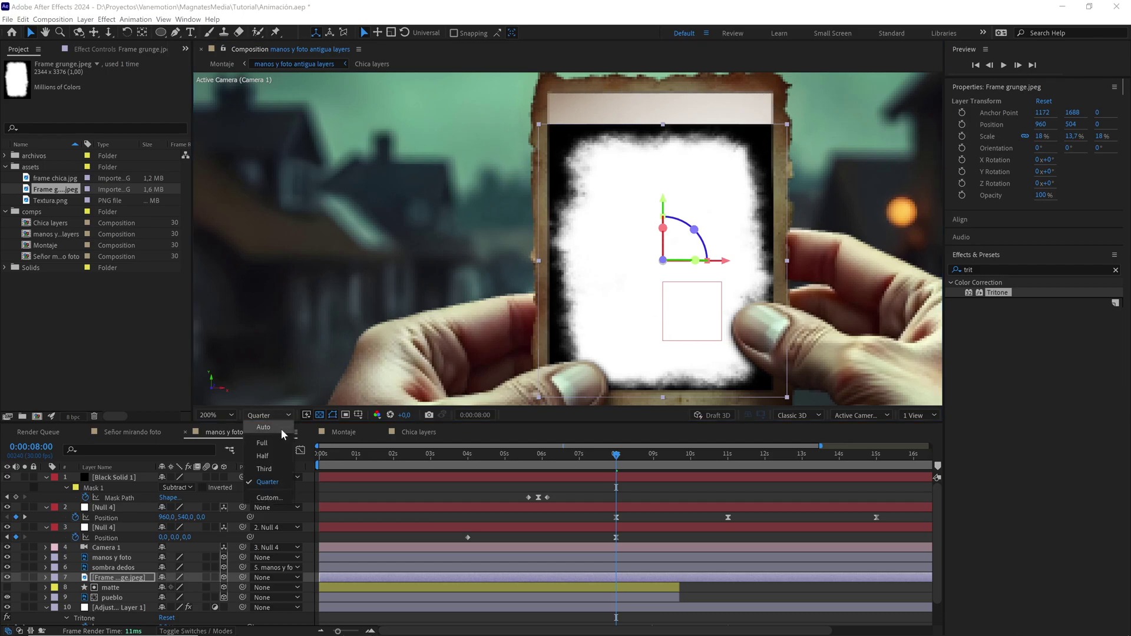
pyautogui.click(260, 425)
pyautogui.moveTo(663, 125); pyautogui.dragTo(664, 111)
pyautogui.moveTo(665, 196); pyautogui.dragTo(665, 184)
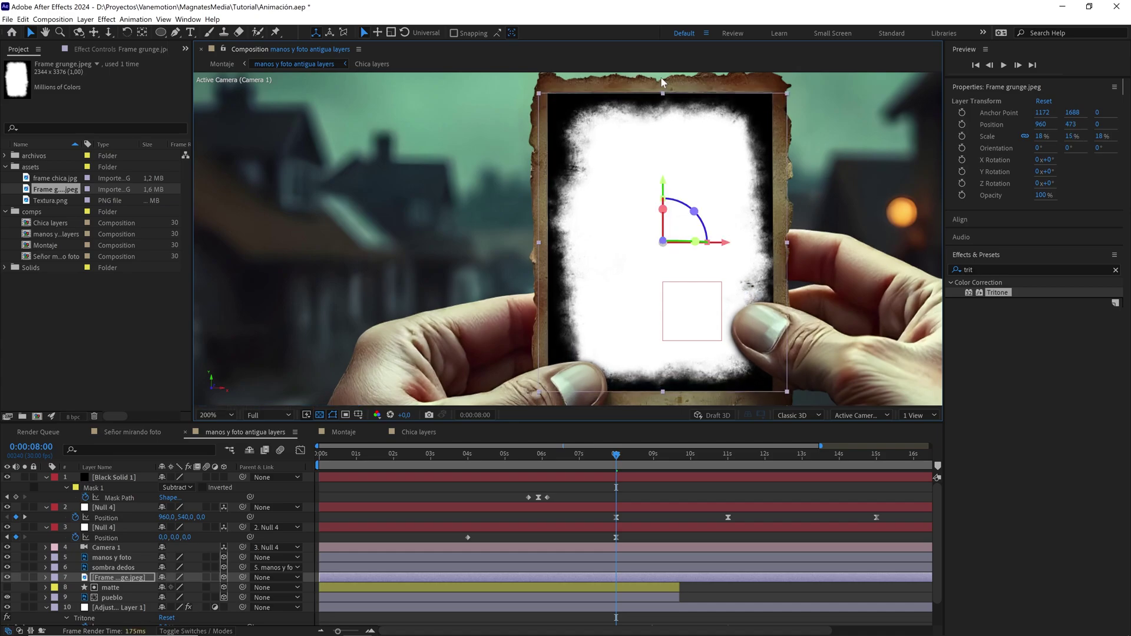
pyautogui.moveTo(663, 96); pyautogui.dragTo(663, 94)
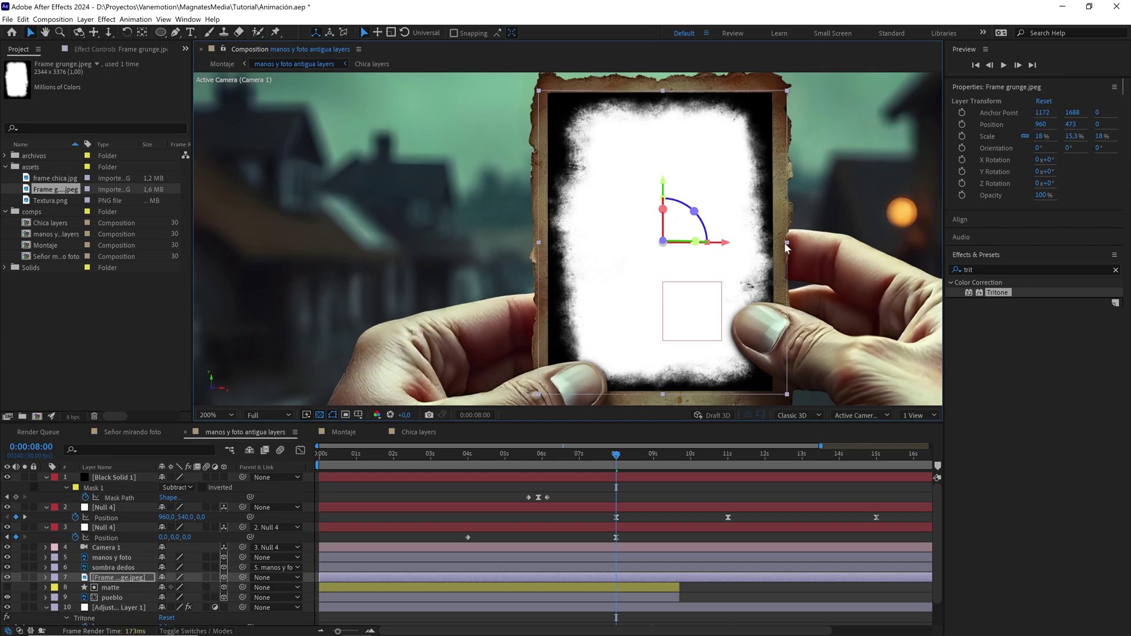
pyautogui.moveTo(788, 244); pyautogui.dragTo(724, 246)
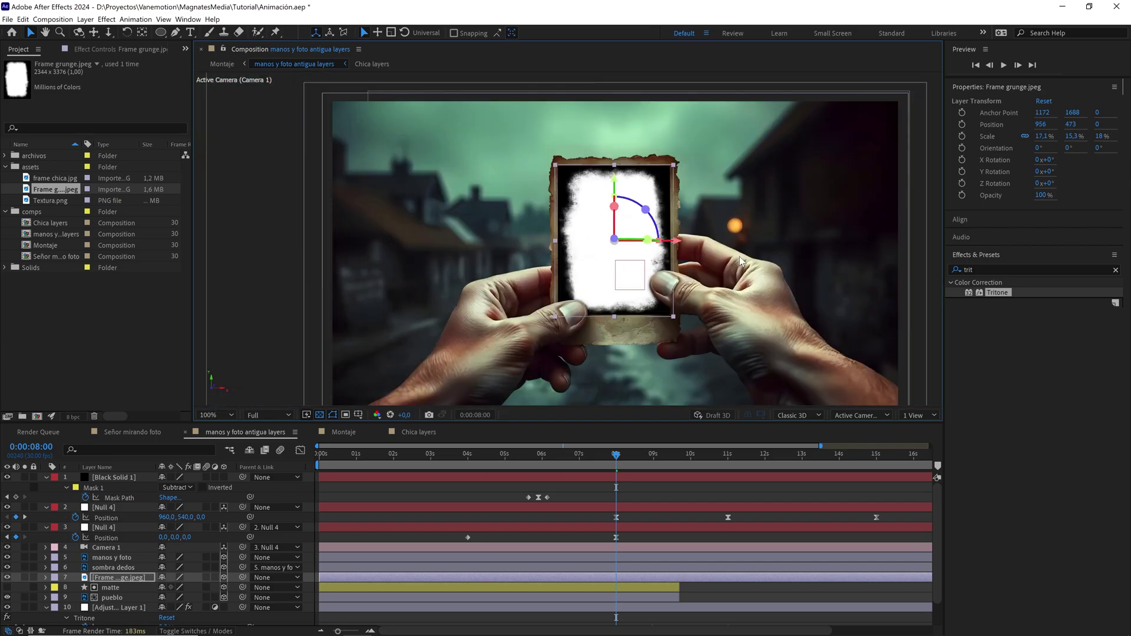
# Set the blending mode of the Frame grunge.jpeg layer to Multiply
pyautogui.scroll(-1, 673, 258)
pyautogui.press('F4')
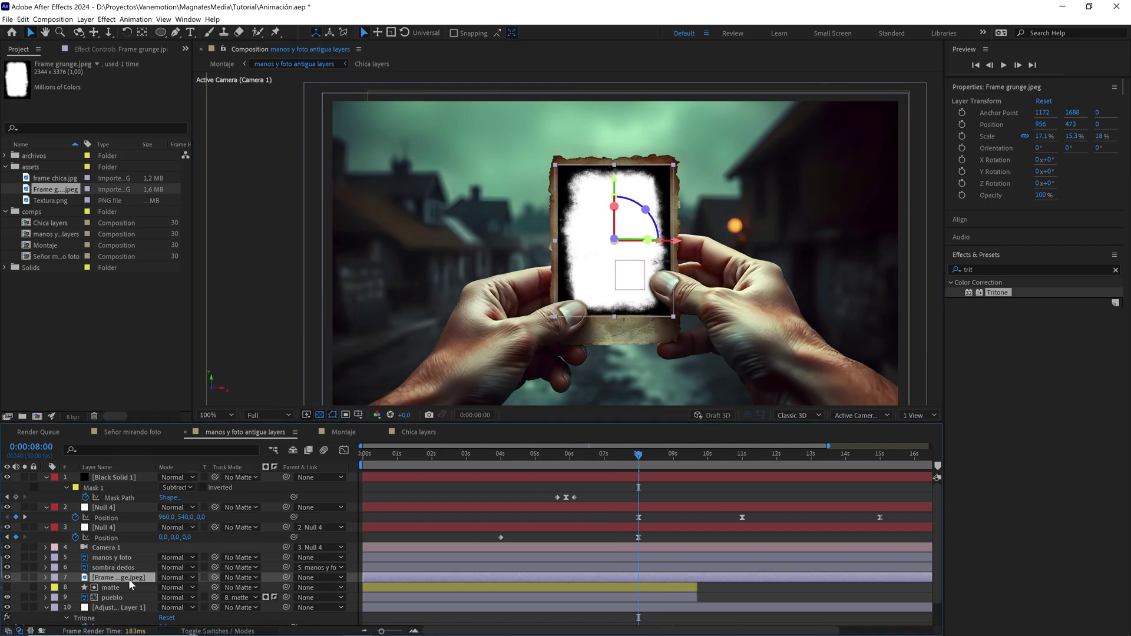
pyautogui.click(173, 577)
pyautogui.click(225, 186)
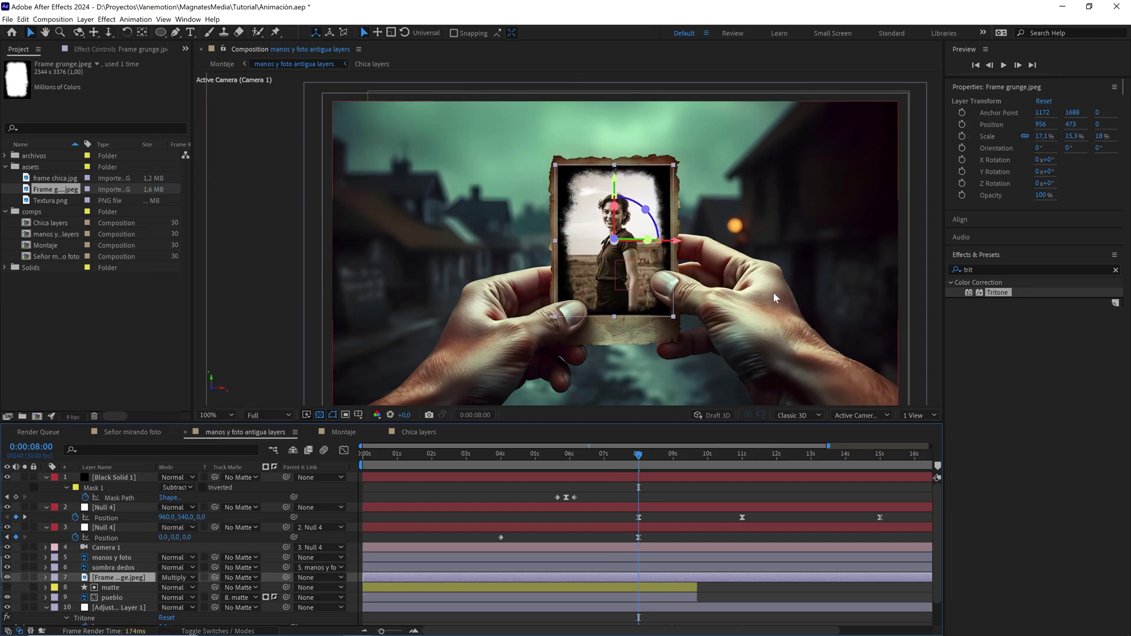
# Apply the Tint effect to Frame grunge.jpeg and sample its Map Black To colour from the dark part of the photo
pyautogui.click(949, 270)
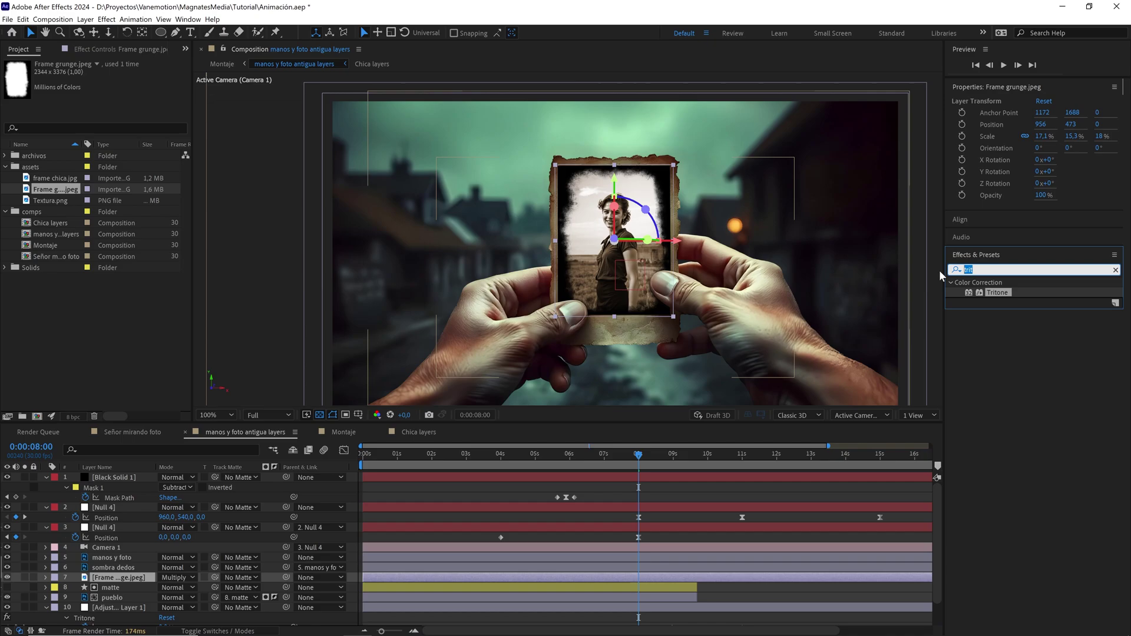
pyautogui.write('tint')
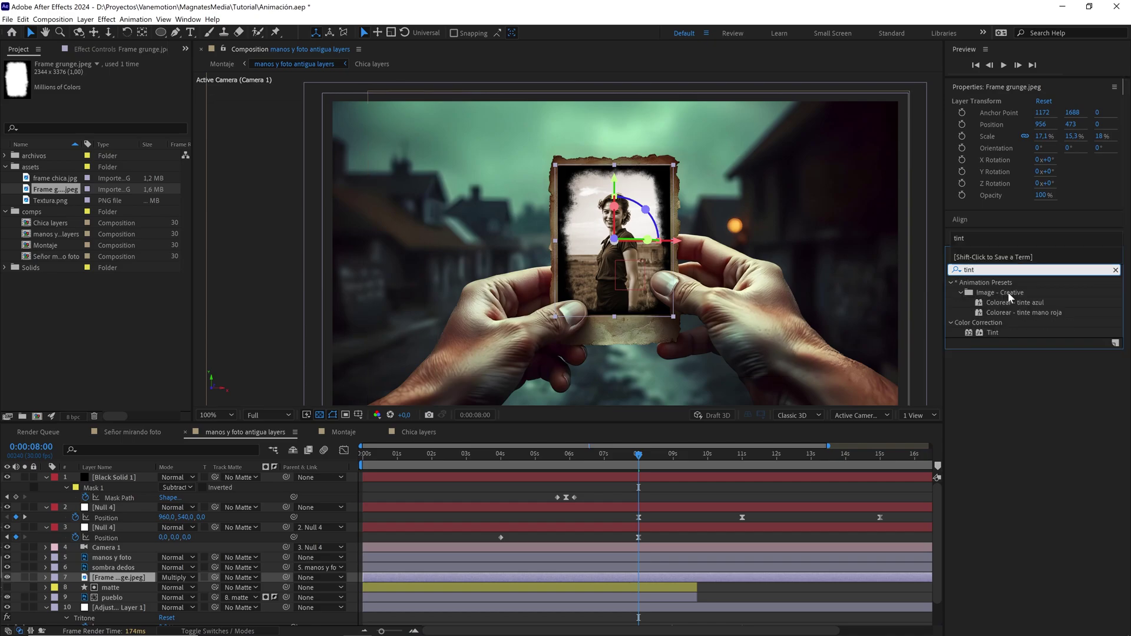
pyautogui.moveTo(992, 333); pyautogui.dragTo(111, 577)
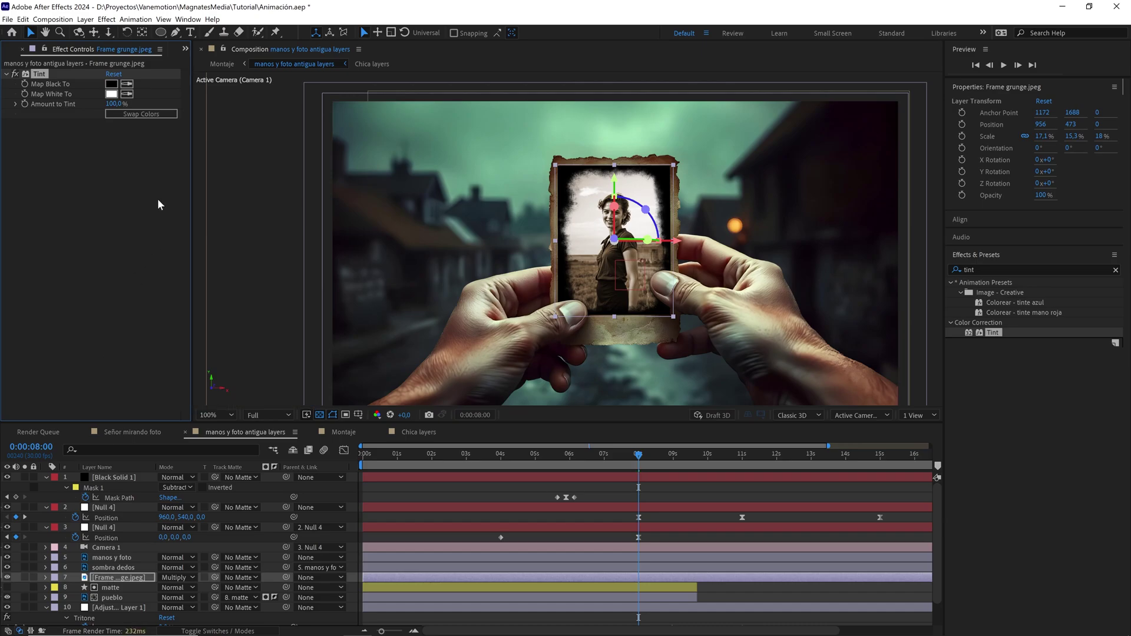
pyautogui.click(128, 86)
pyautogui.click(615, 257)
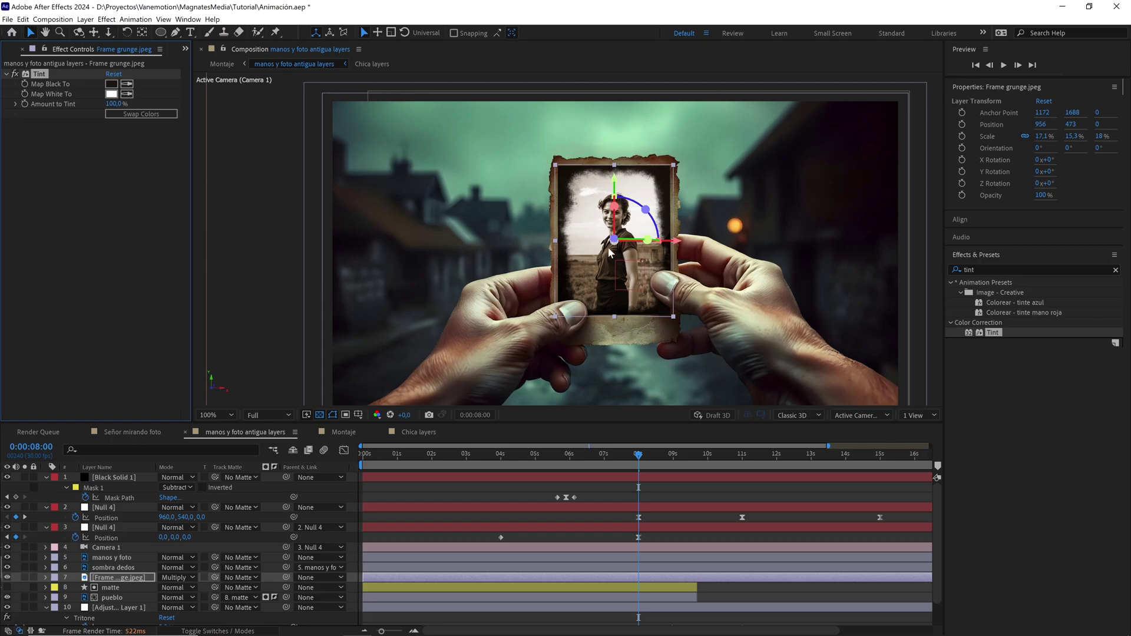
# Refine the Tint effect's Map Black To colour on the grunge frame to a dark brown, about 281E15
pyautogui.press('.')
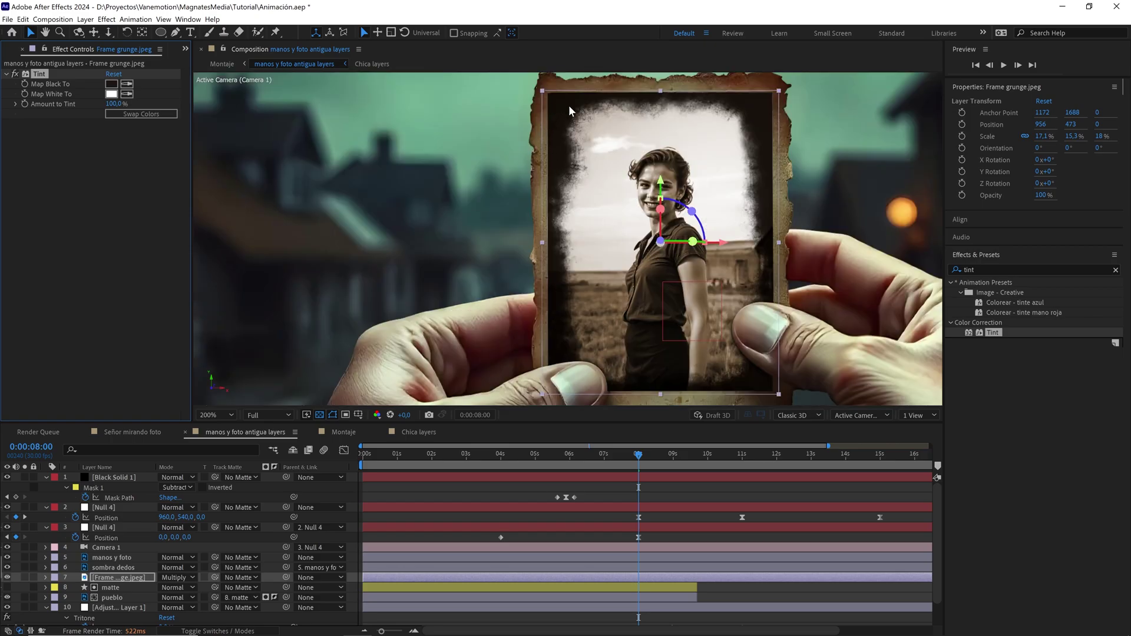
pyautogui.press(',')
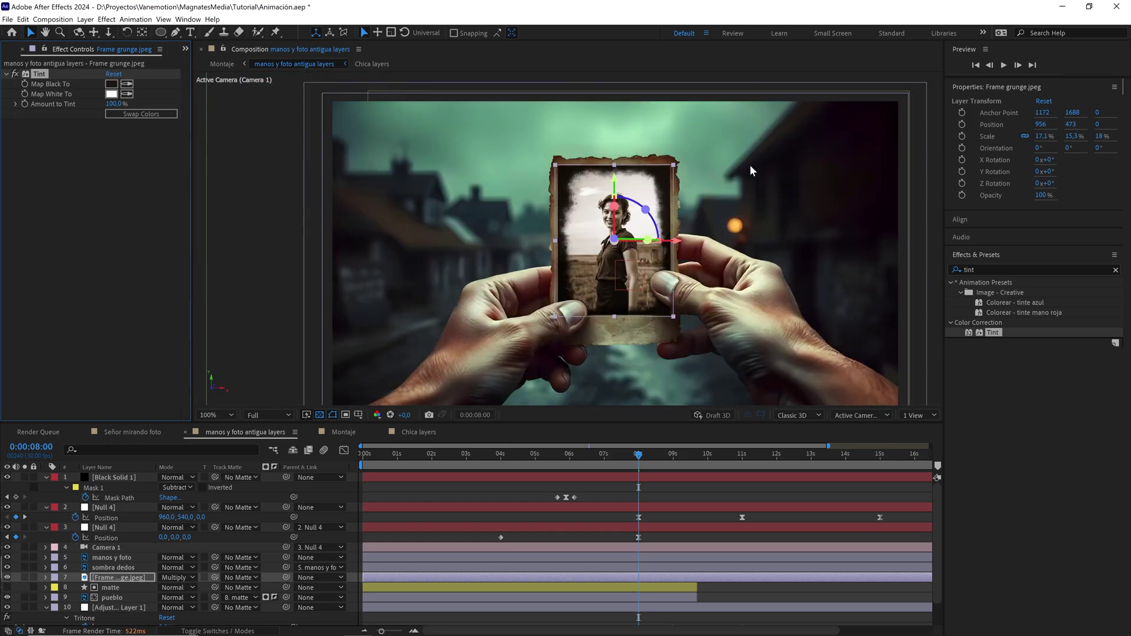
pyautogui.press('.')
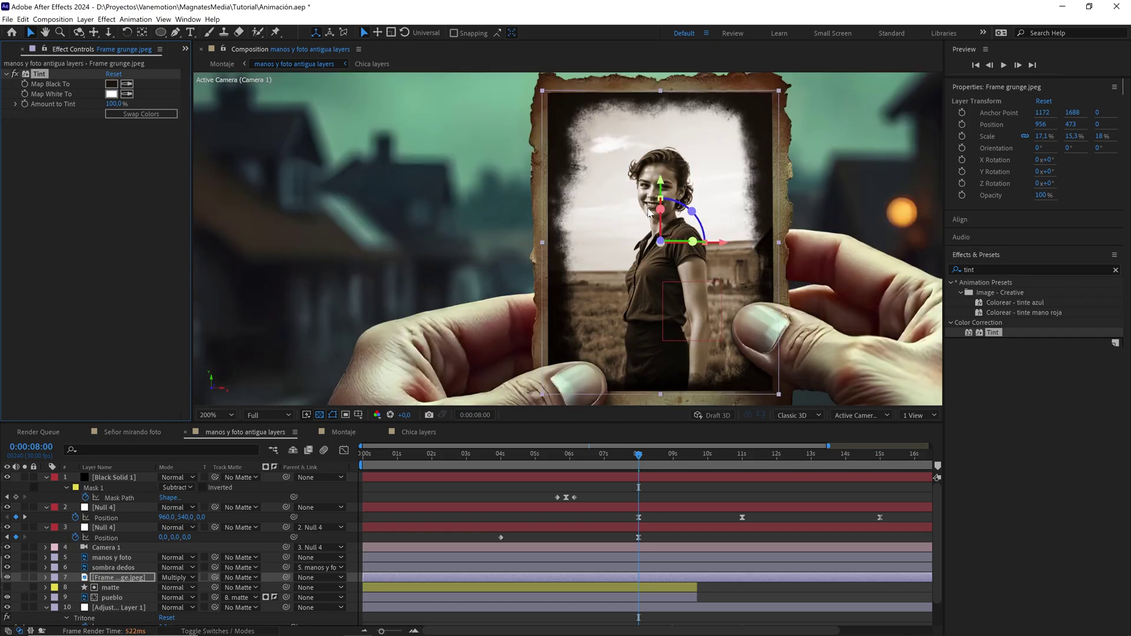
pyautogui.click(111, 84)
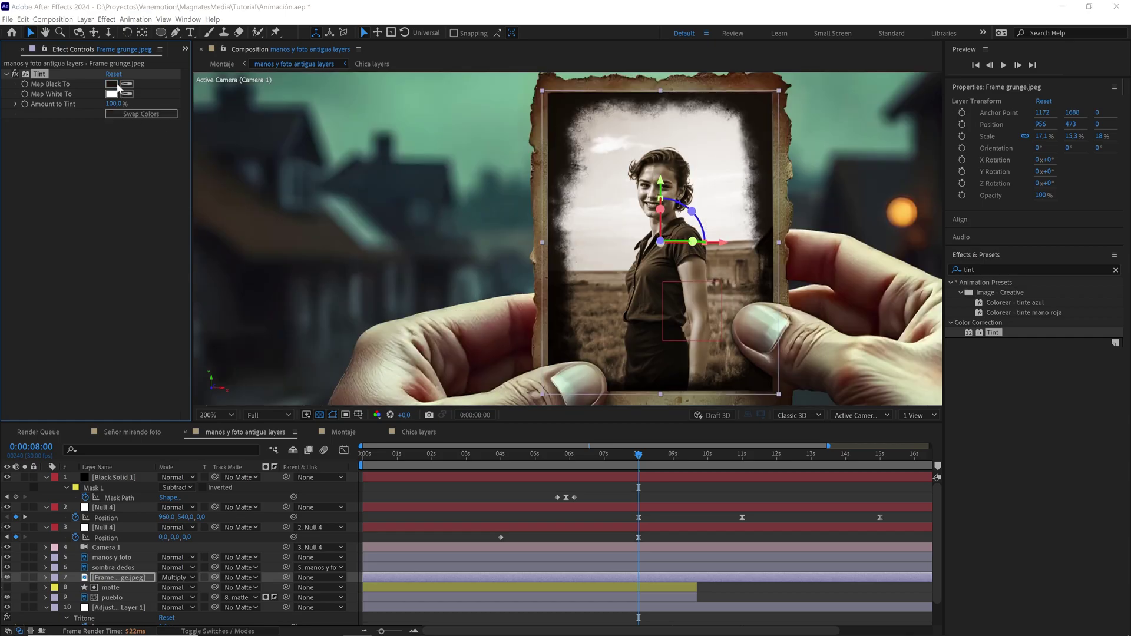
pyautogui.click(387, 516)
pyautogui.moveTo(387, 516); pyautogui.dragTo(391, 508)
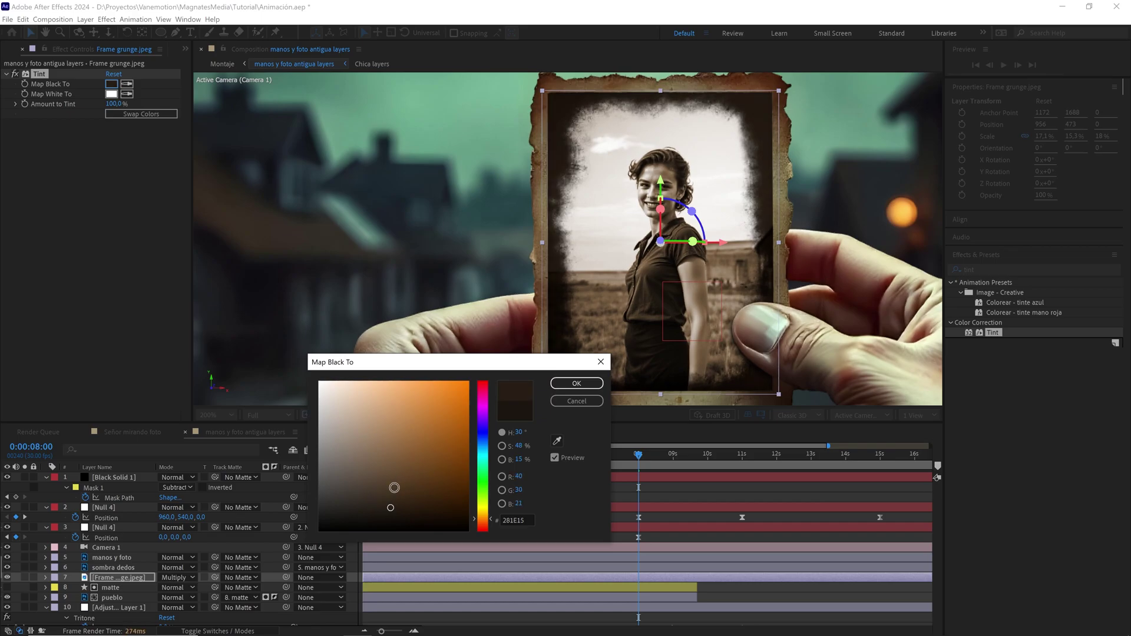
pyautogui.click(576, 383)
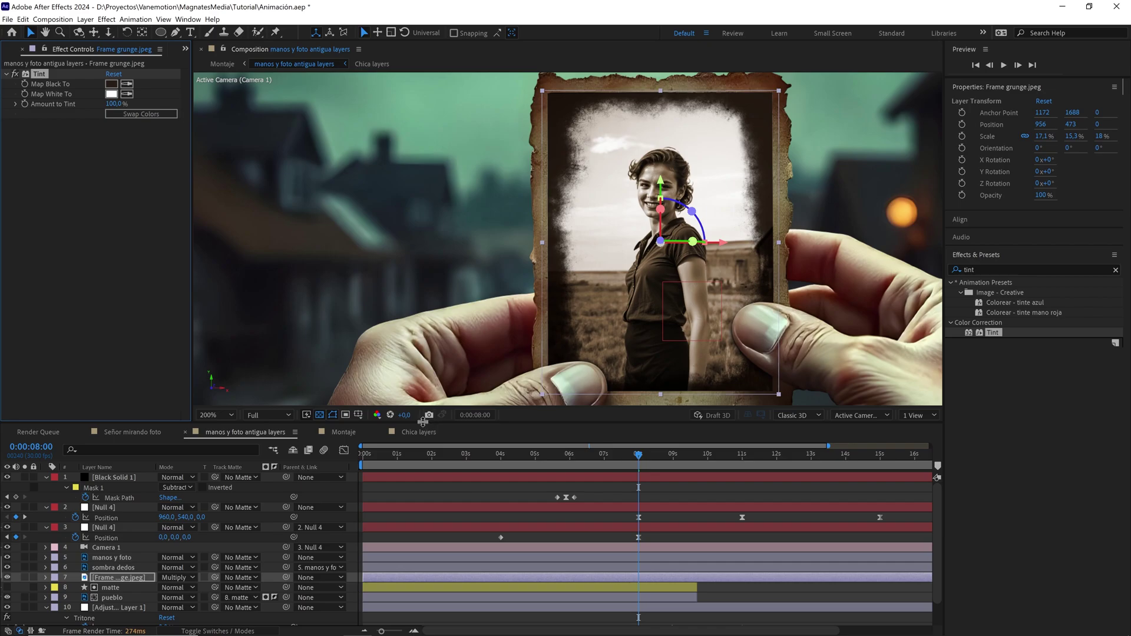
# Enable motion blur on the layers from manos y foto down to frame chica.jpg, leaving it off for the adjustment layer
pyautogui.moveTo(423, 422); pyautogui.dragTo(423, 307)
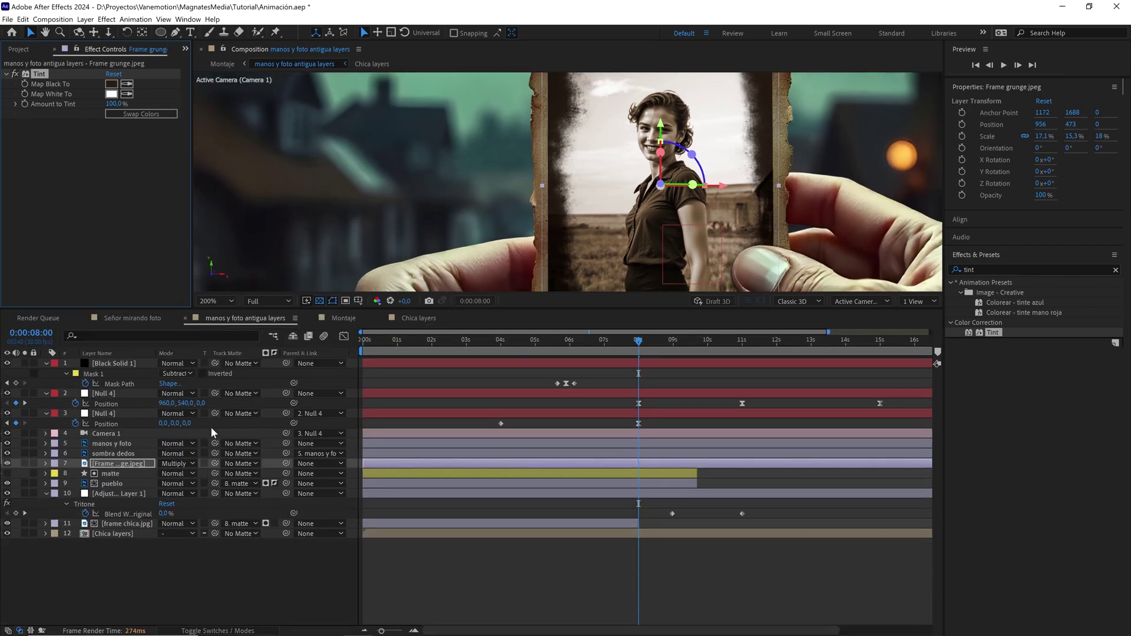
pyautogui.press('F4')
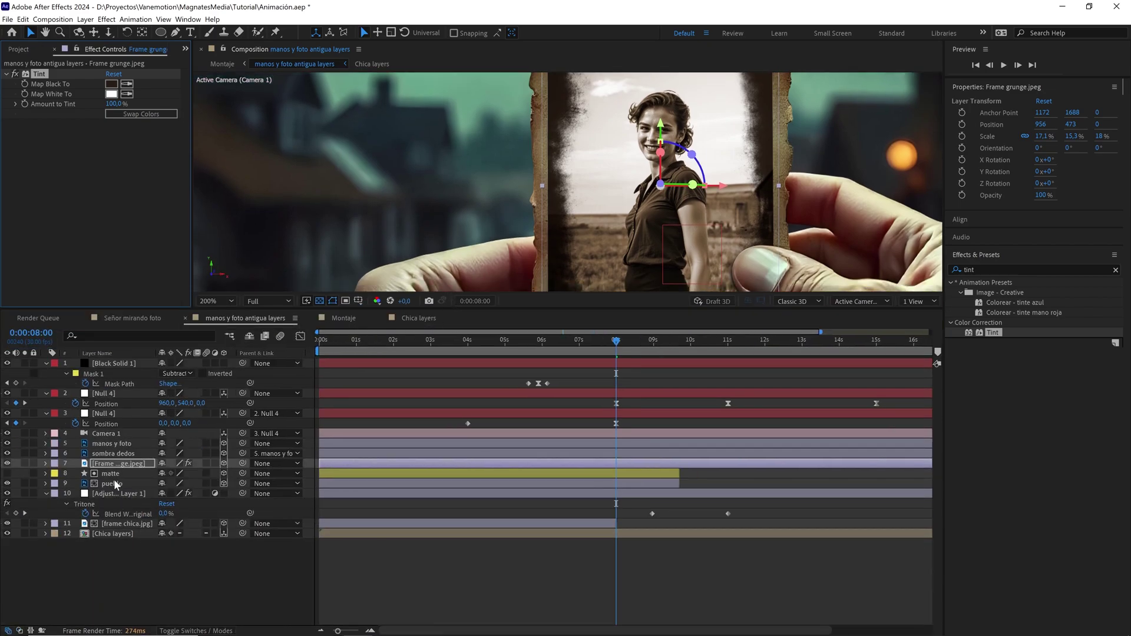
pyautogui.click(128, 443)
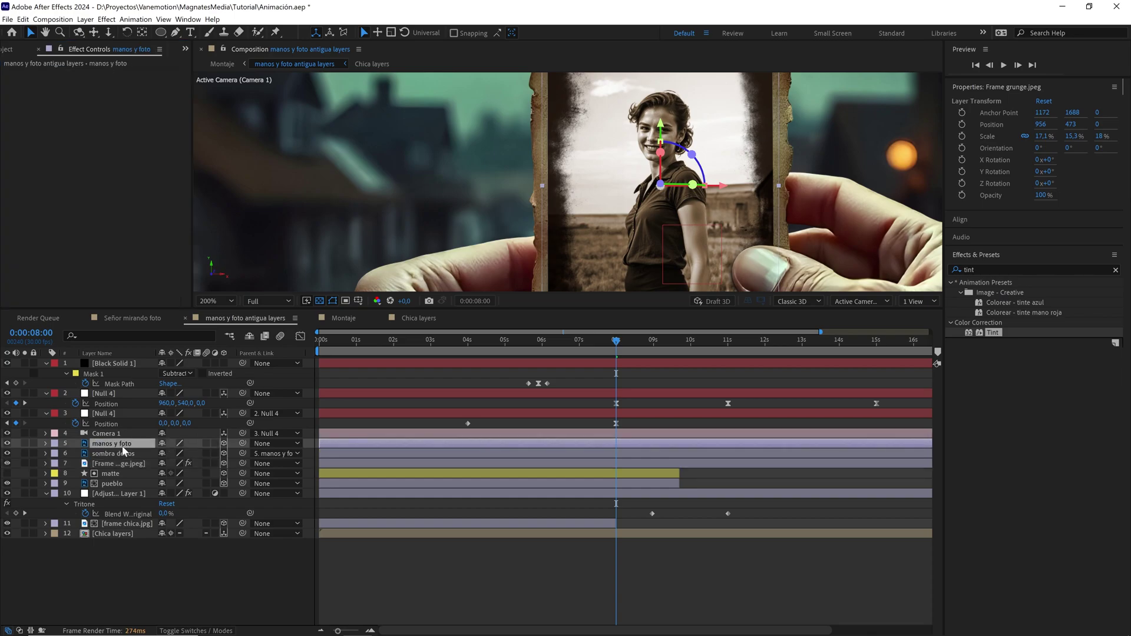
pyautogui.keyDown('shift'); pyautogui.click(123, 523); pyautogui.keyUp('shift')
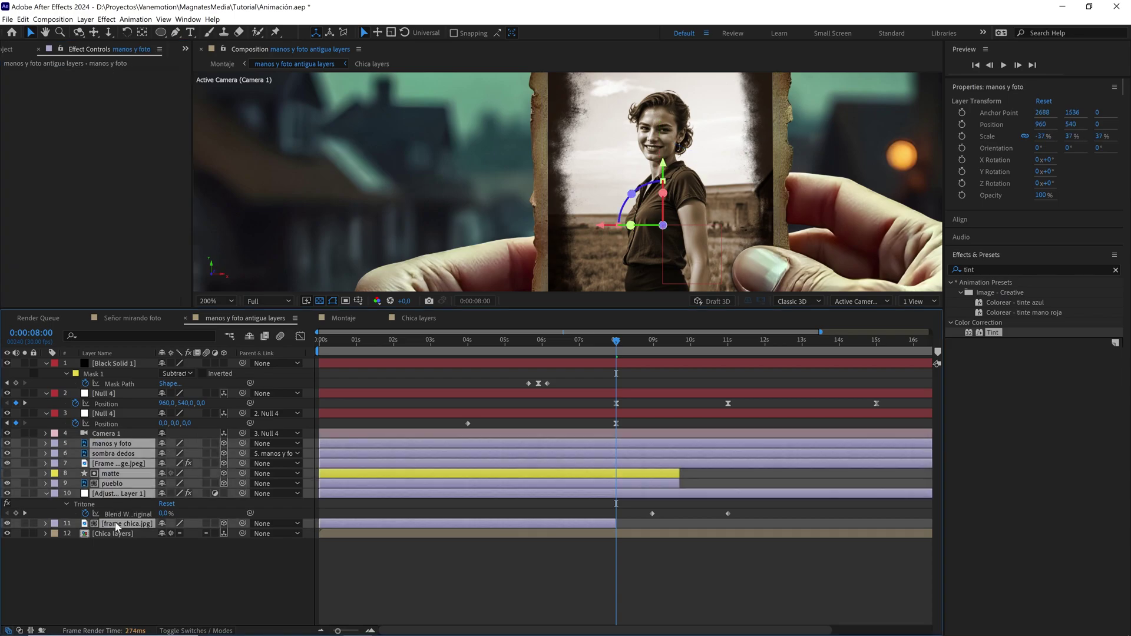
pyautogui.click(206, 443)
pyautogui.click(178, 564)
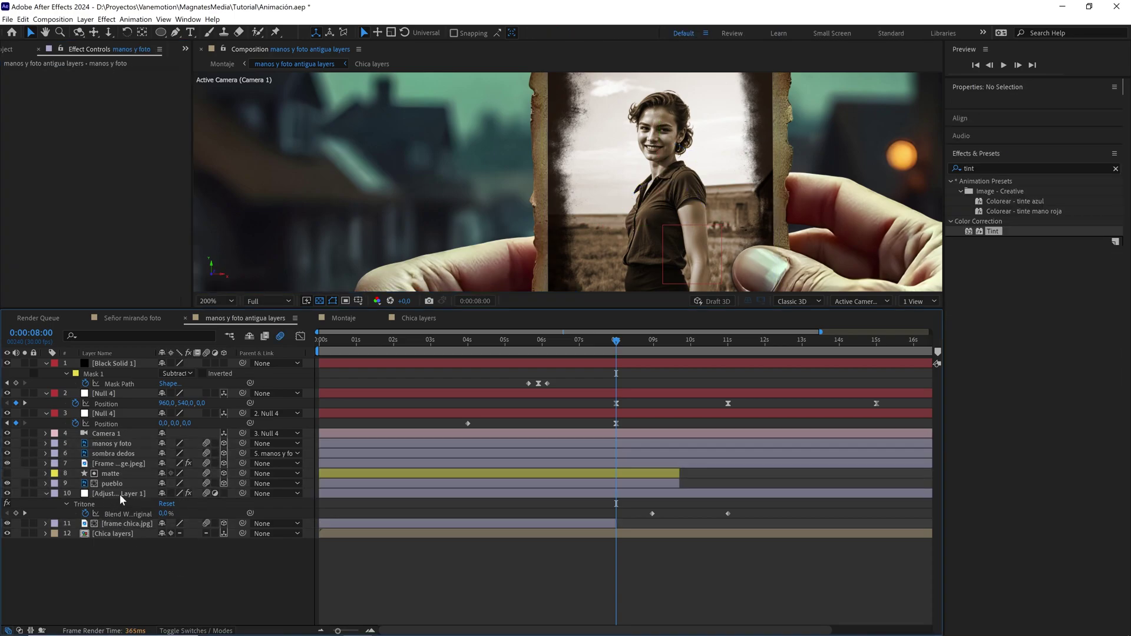
pyautogui.click(205, 493)
# Enable motion blur on the chica and bg layers inside the Chica layers composition and return to manos y foto antigua layers
pyautogui.doubleClick(110, 532)
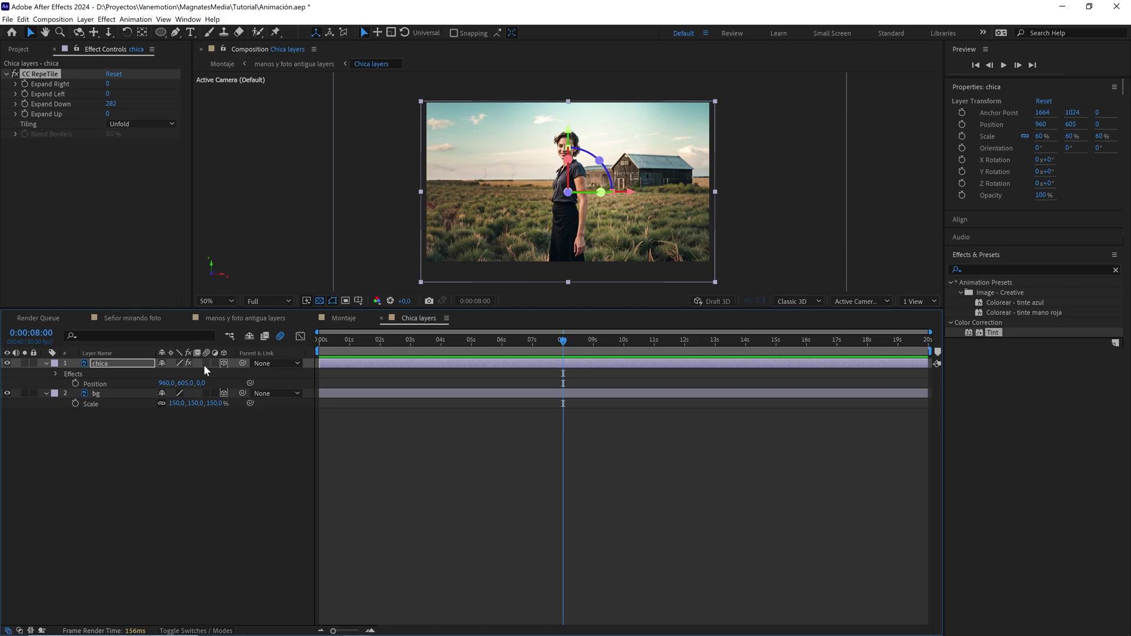
pyautogui.click(205, 362)
pyautogui.click(206, 393)
pyautogui.click(271, 319)
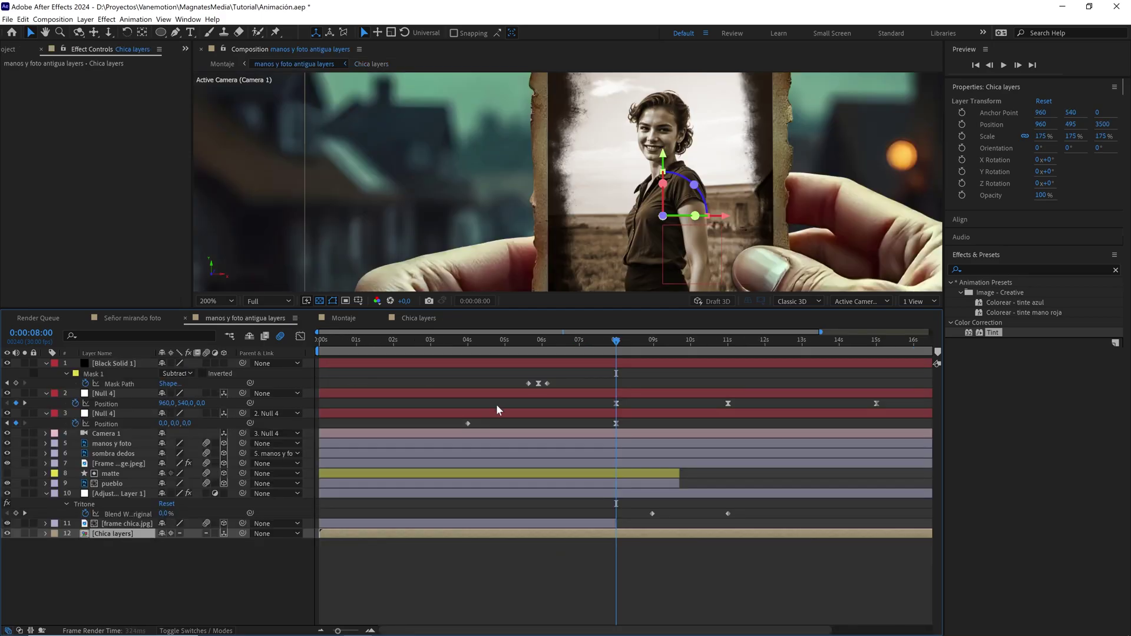
# Move the playhead to 0:00:07:29 and open the Montaje composition with a larger viewer
pyautogui.scroll(-1, 593, 231)
pyautogui.moveTo(590, 197); pyautogui.dragTo(594, 209)
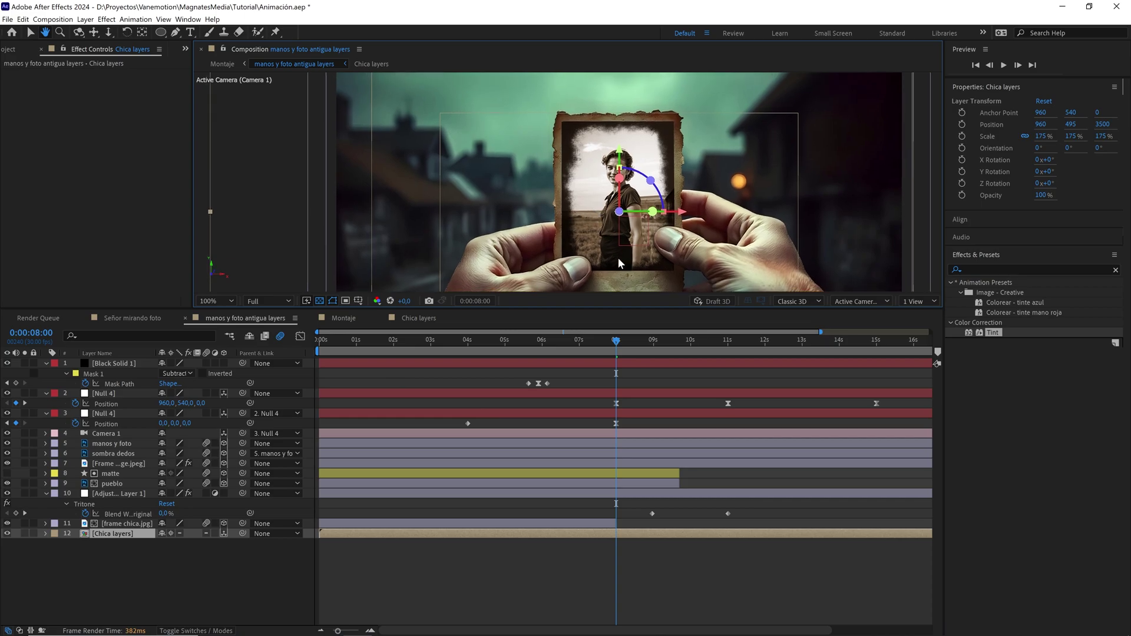
pyautogui.moveTo(614, 343); pyautogui.dragTo(613, 342)
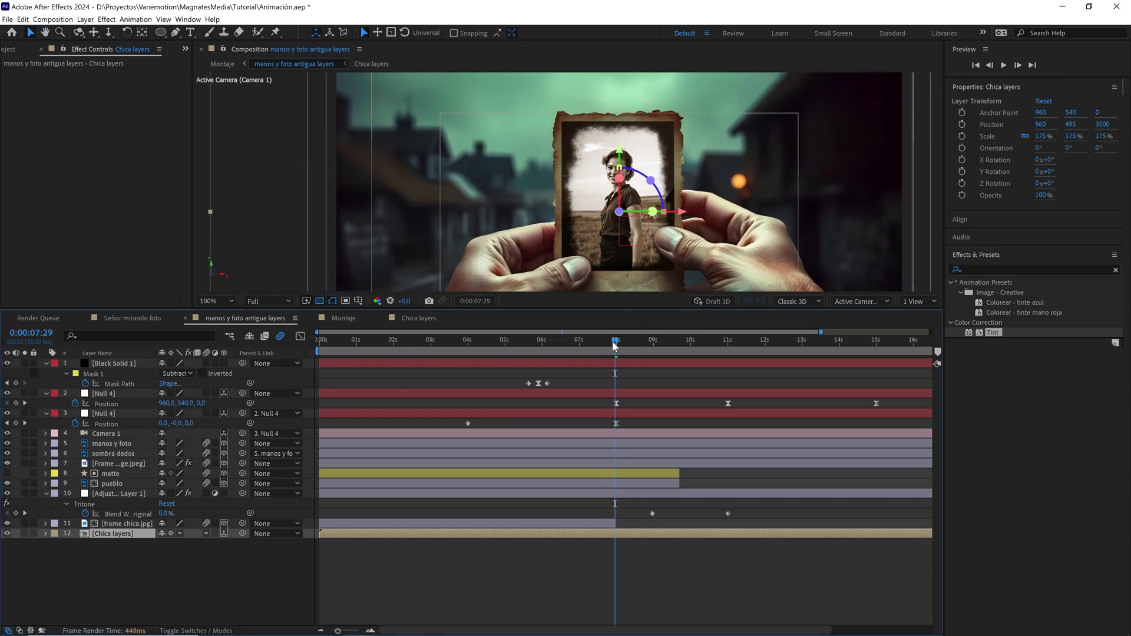
pyautogui.click(343, 318)
pyautogui.moveTo(509, 309); pyautogui.dragTo(509, 400)
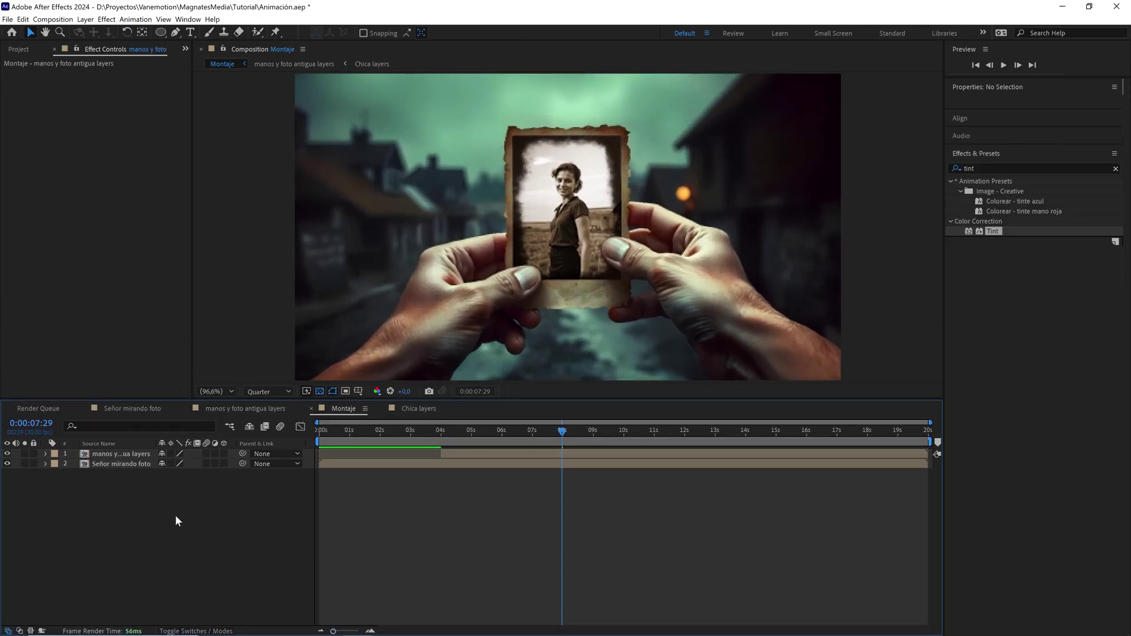
# Create a black 1920 x 1080 px solid above the other layers in Montaje
pyautogui.rightClick(176, 518)
pyautogui.moveTo(301, 400)
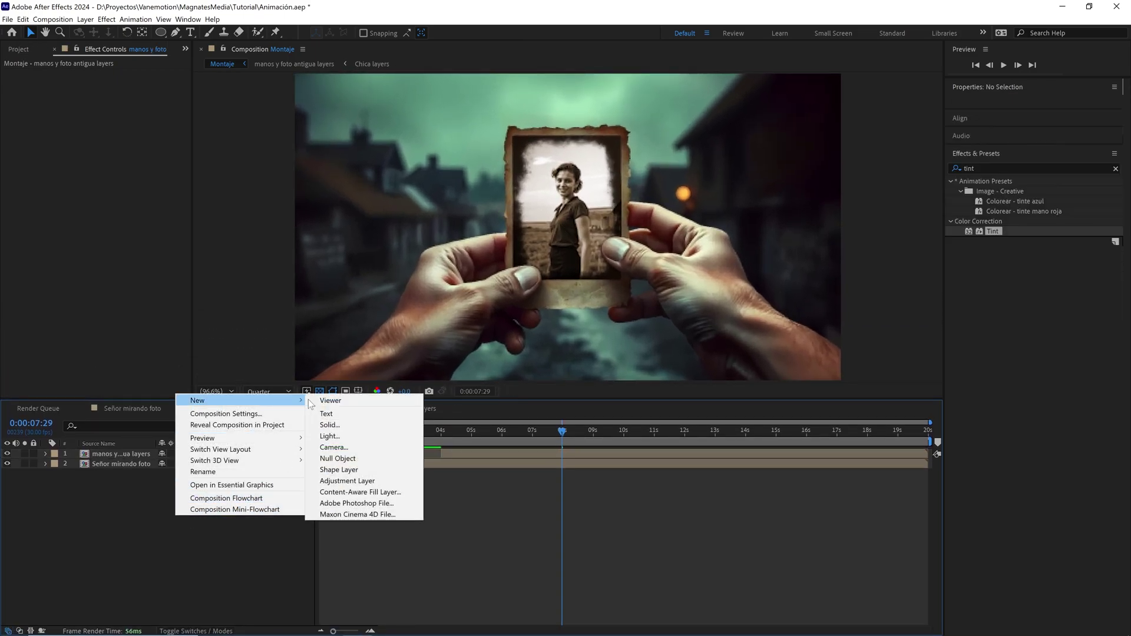
pyautogui.click(356, 424)
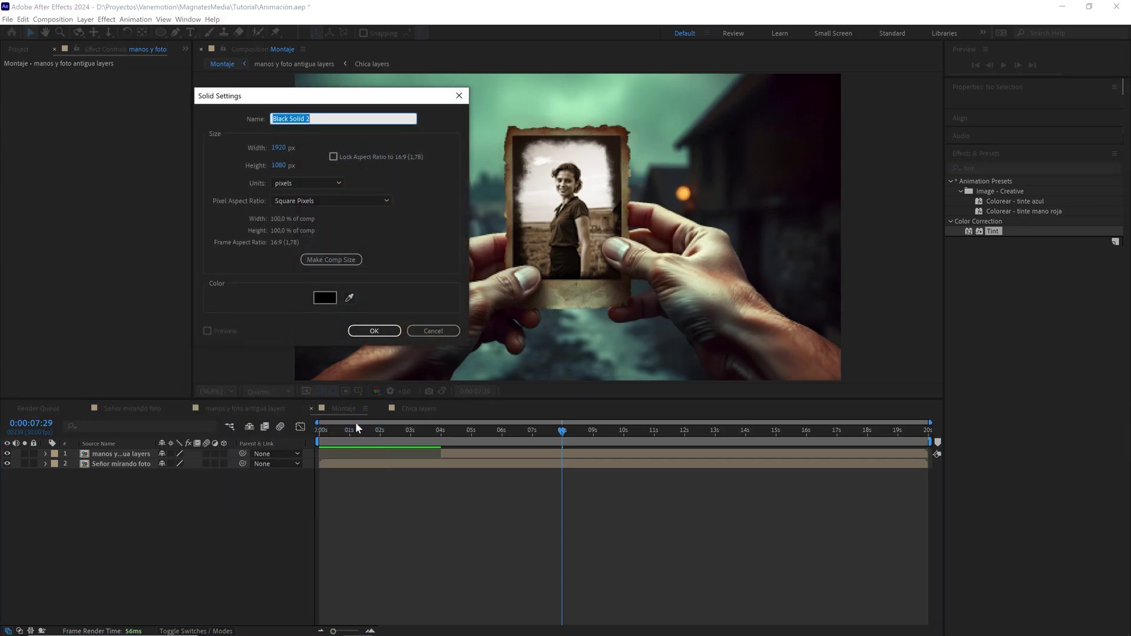
pyautogui.click(374, 331)
# Find the Circle effect and apply it to the black solid
pyautogui.click(954, 235)
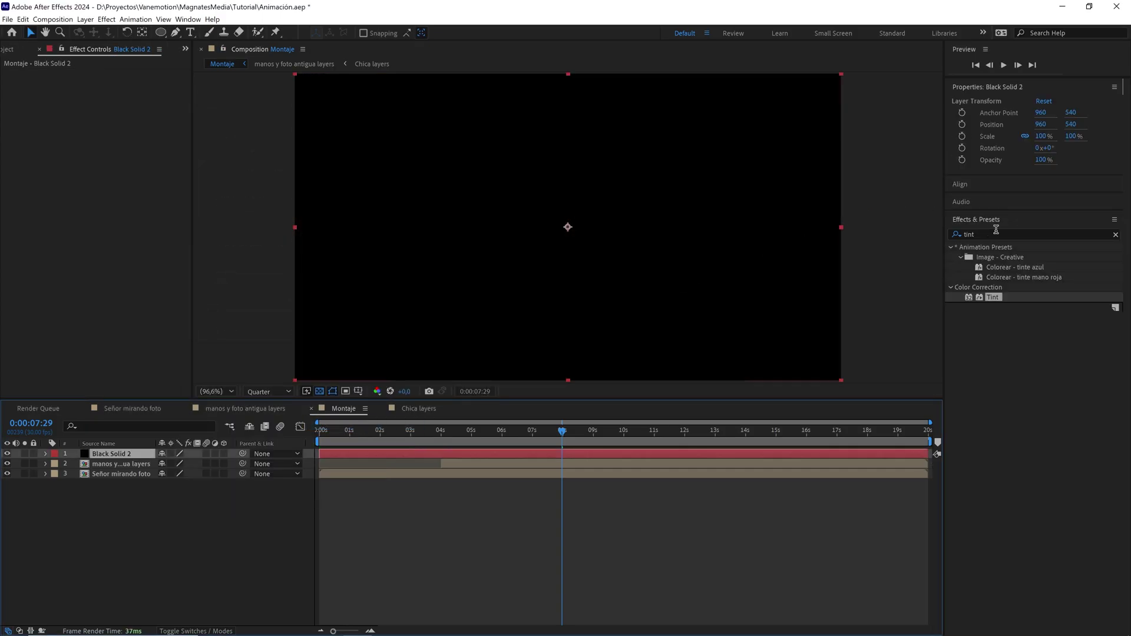
pyautogui.write('cir')
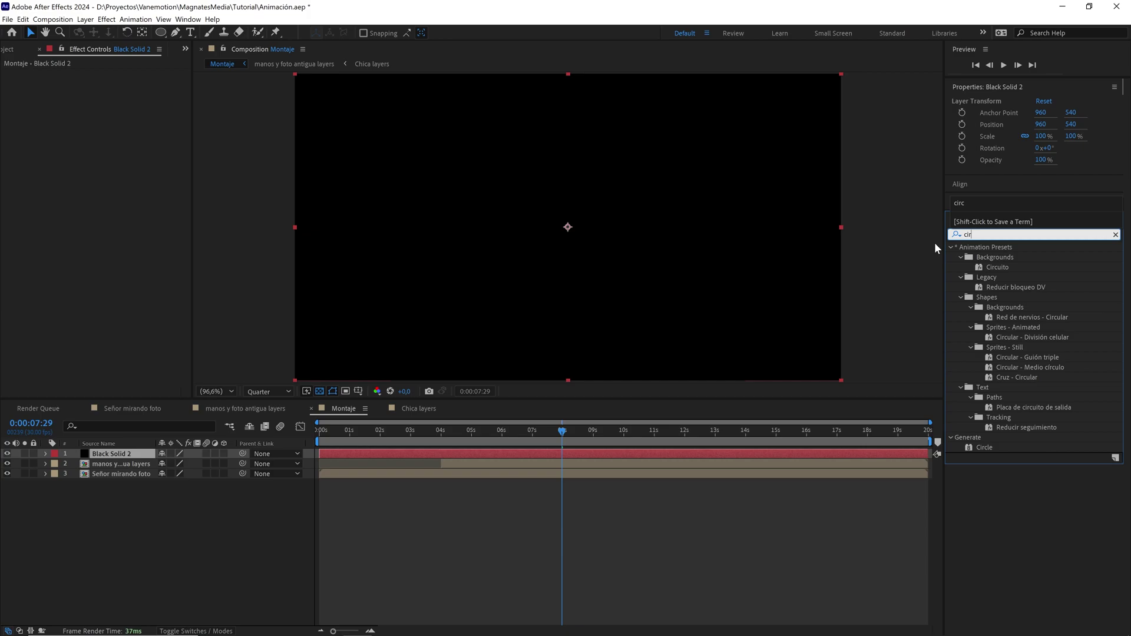
pyautogui.moveTo(983, 447); pyautogui.dragTo(246, 454)
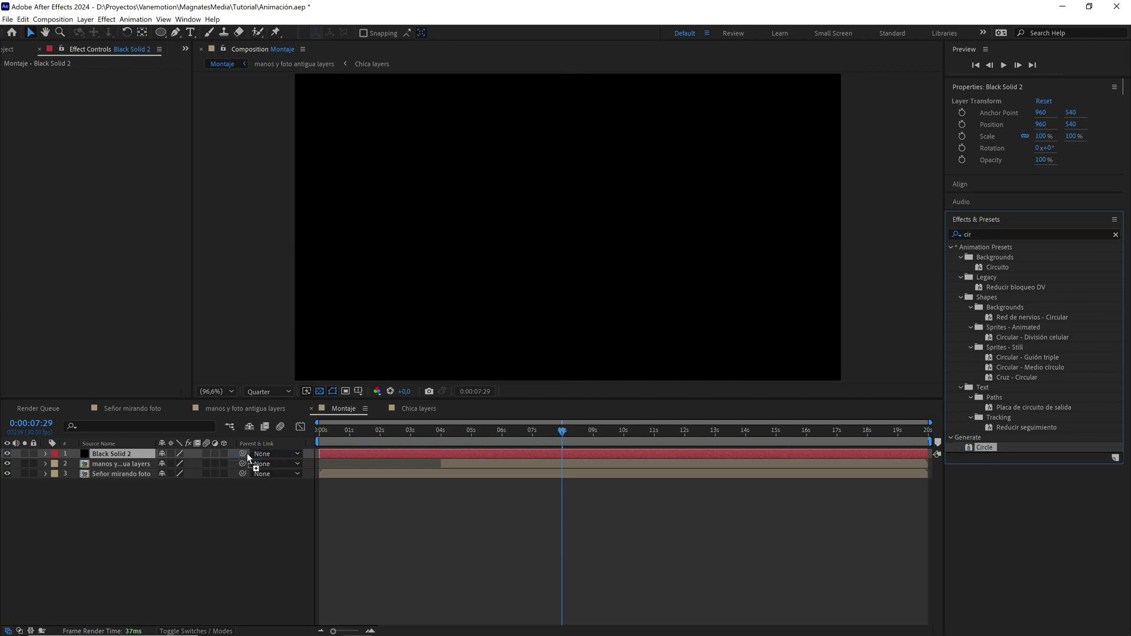
pyautogui.moveTo(130, 454); pyautogui.dragTo(131, 455)
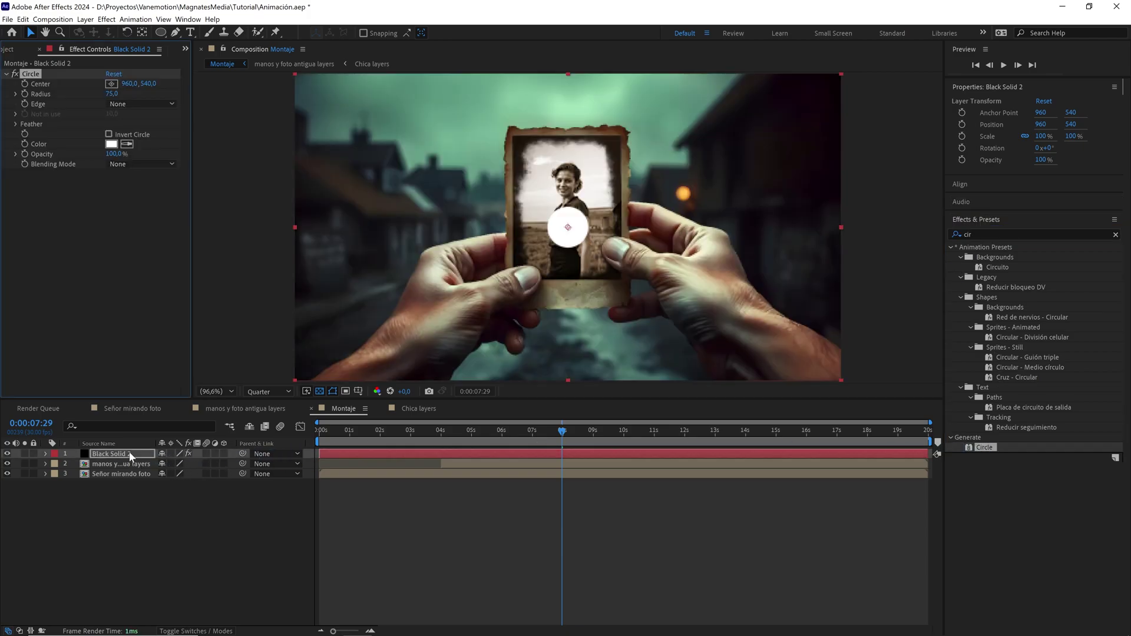
# Set the Circle effect's blending mode to Stencil Alpha, invert the circle and set its radius to 930
pyautogui.click(122, 163)
pyautogui.click(140, 197)
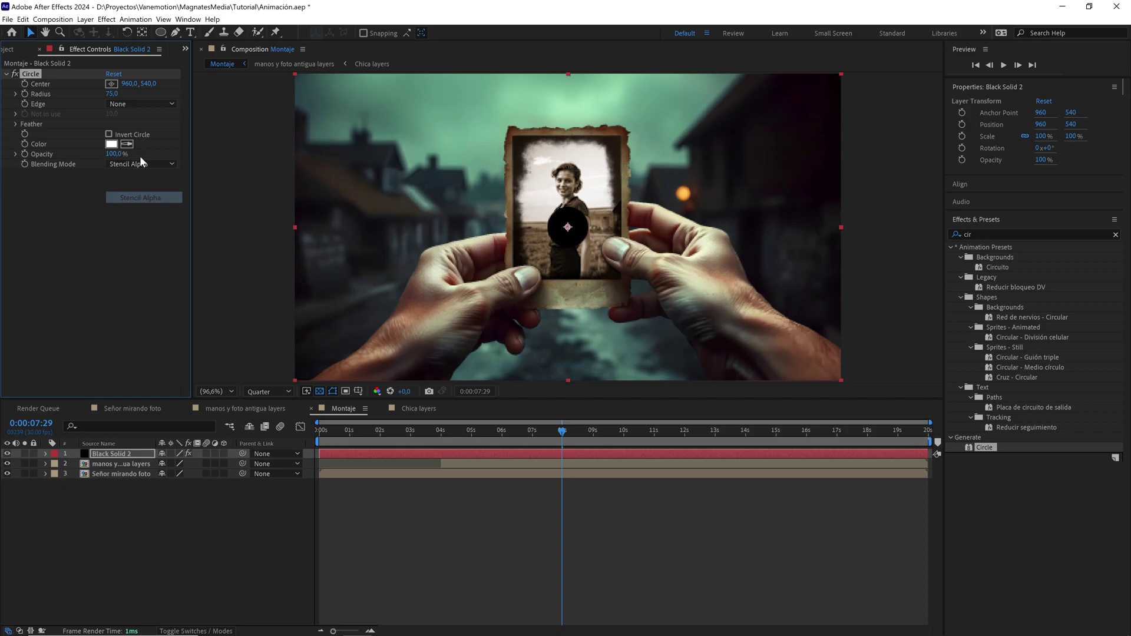
pyautogui.click(109, 134)
pyautogui.moveTo(111, 97); pyautogui.dragTo(192, 92)
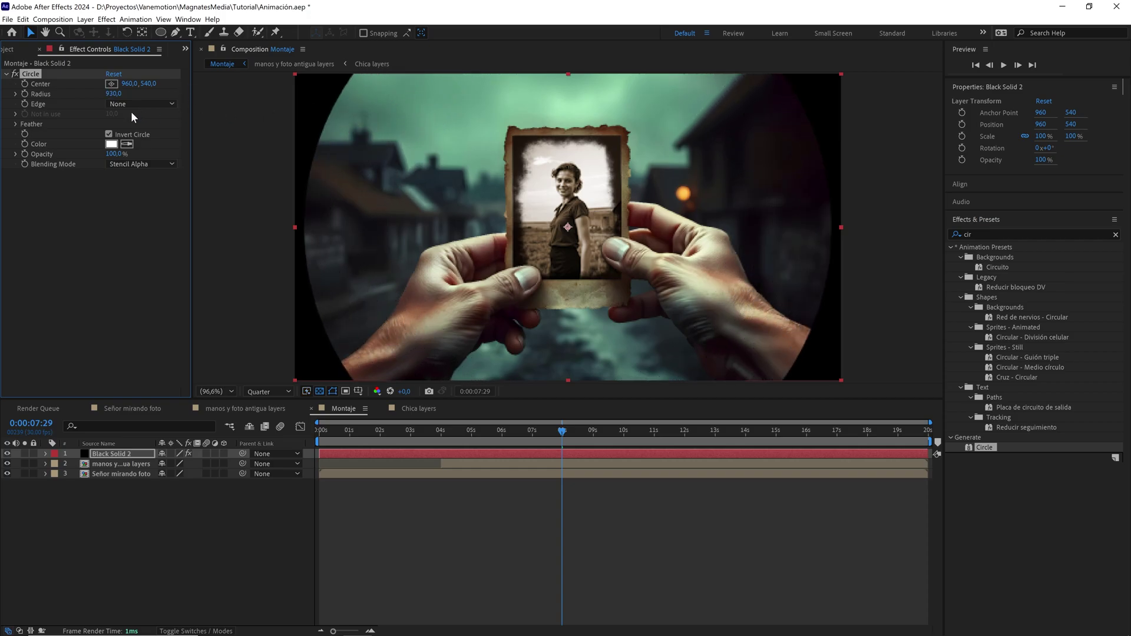
# Set the Circle's Feather Outer Edge to 410 and compare the image with the vignette solid hidden and shown
pyautogui.click(15, 124)
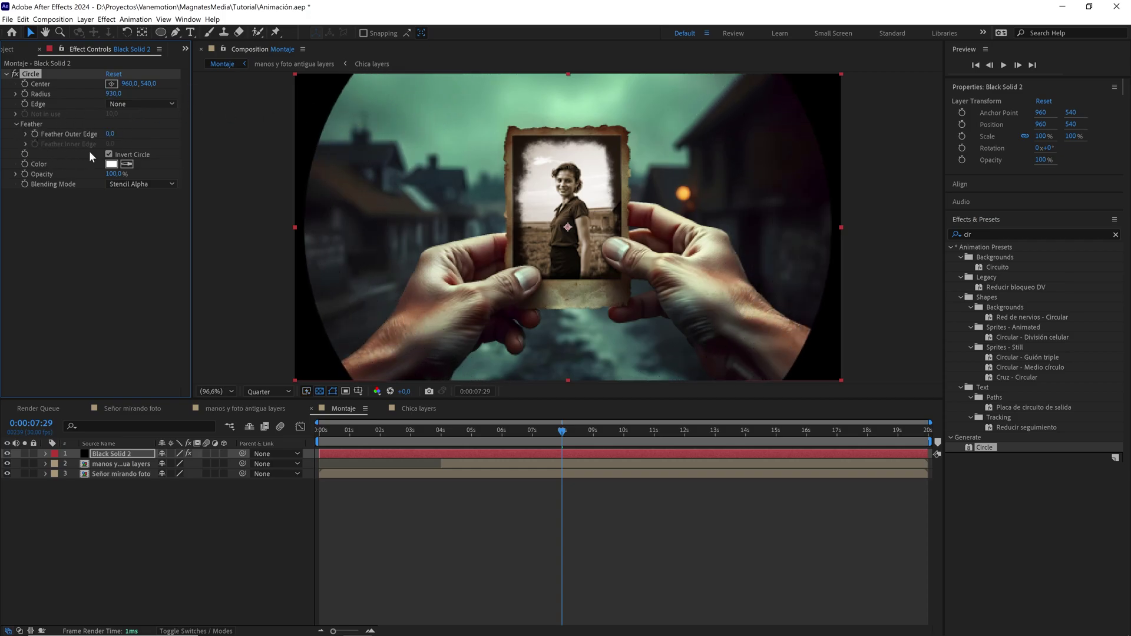
pyautogui.moveTo(111, 134); pyautogui.dragTo(133, 130)
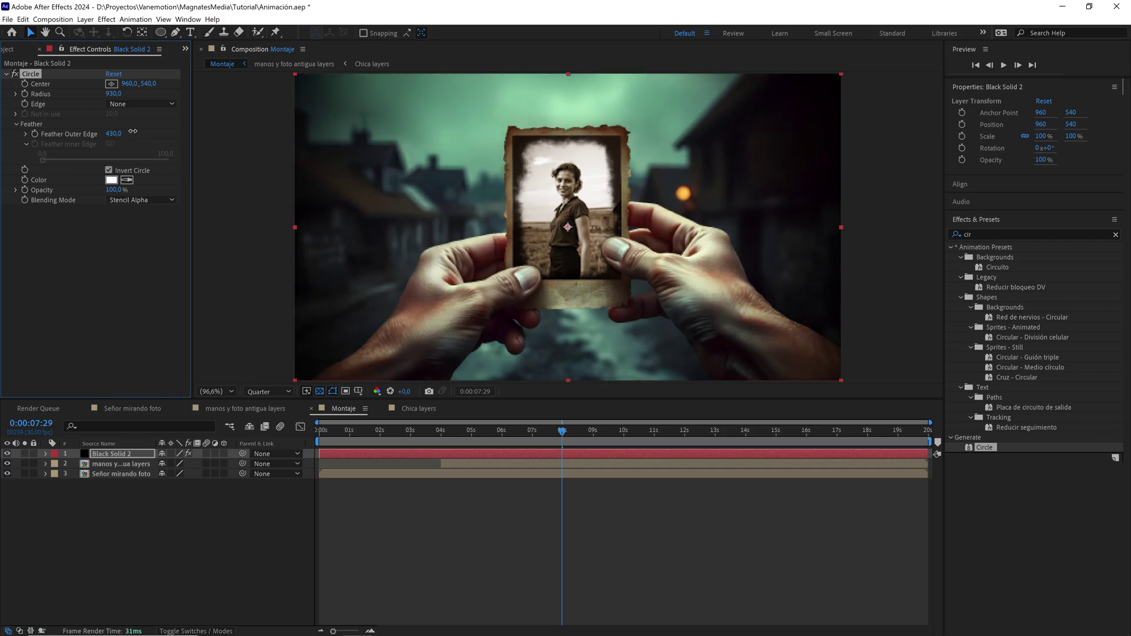
pyautogui.click(116, 135)
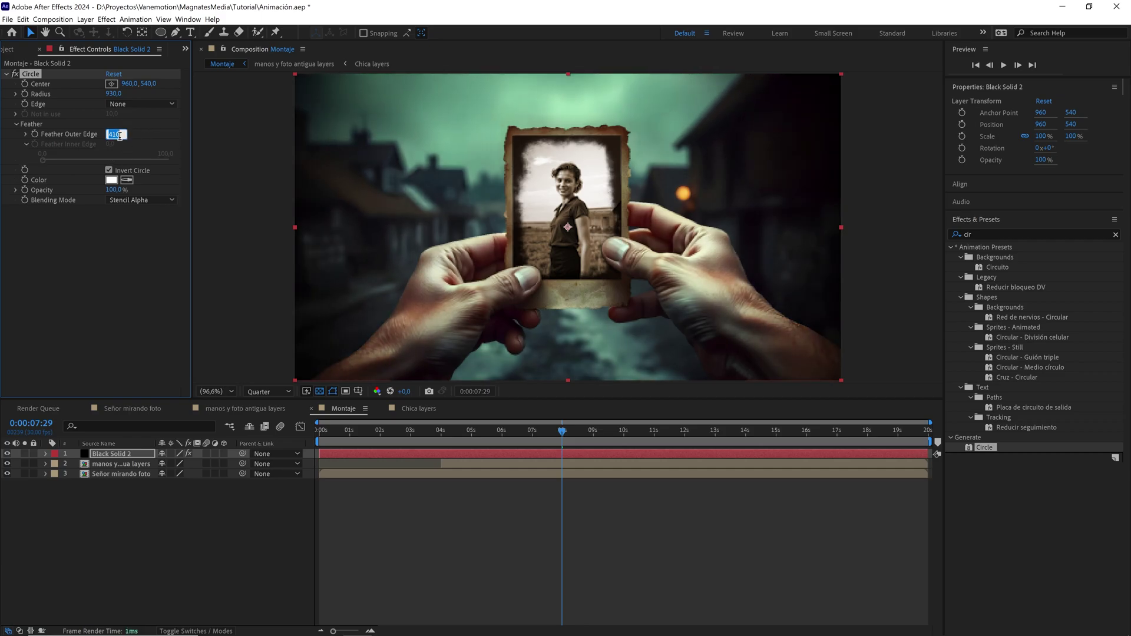
pyautogui.click(108, 456)
pyautogui.click(7, 454)
pyautogui.click(7, 454)
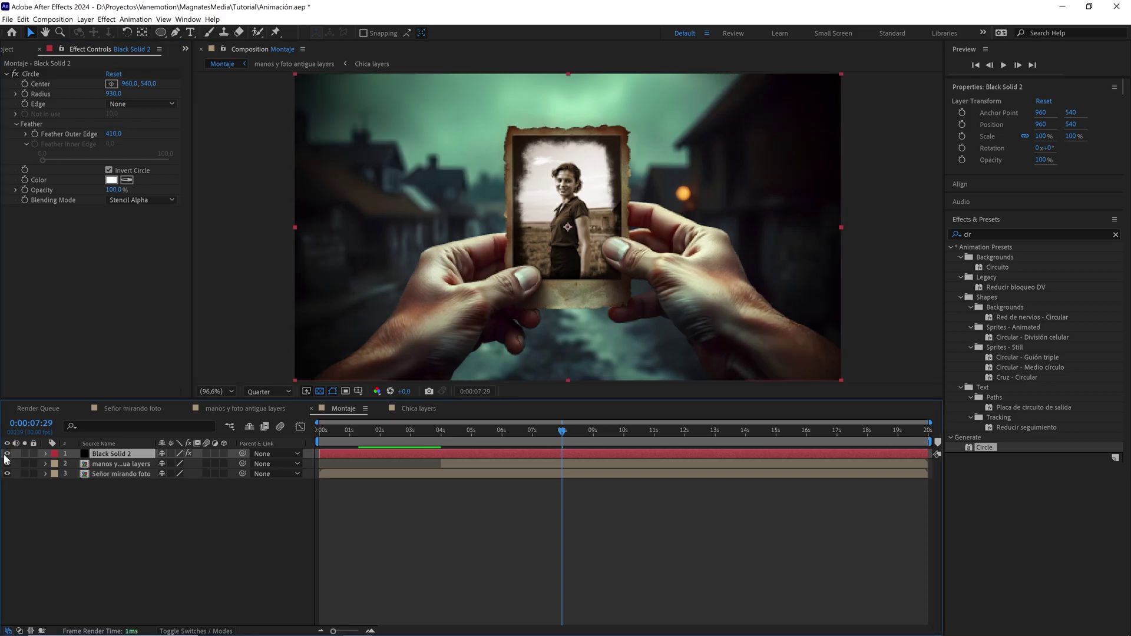
pyautogui.click(6, 454)
pyautogui.click(6, 455)
# Create an adjustment layer above the other layers in Montaje and apply the Exposure effect to it
pyautogui.rightClick(178, 536)
pyautogui.moveTo(272, 422)
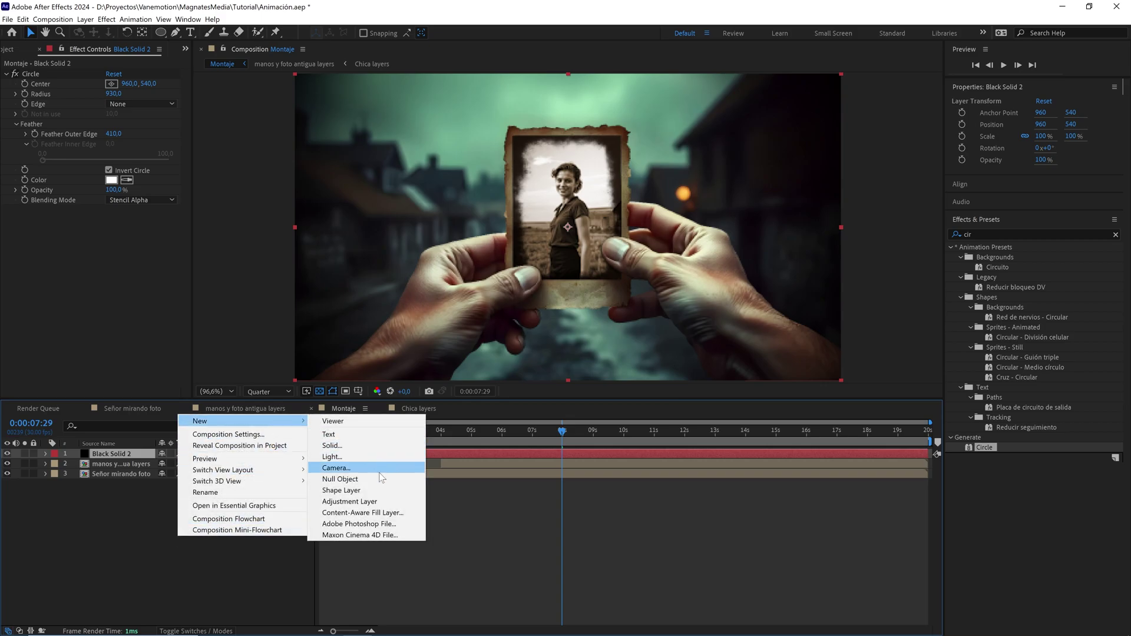
pyautogui.click(373, 501)
pyautogui.click(967, 234)
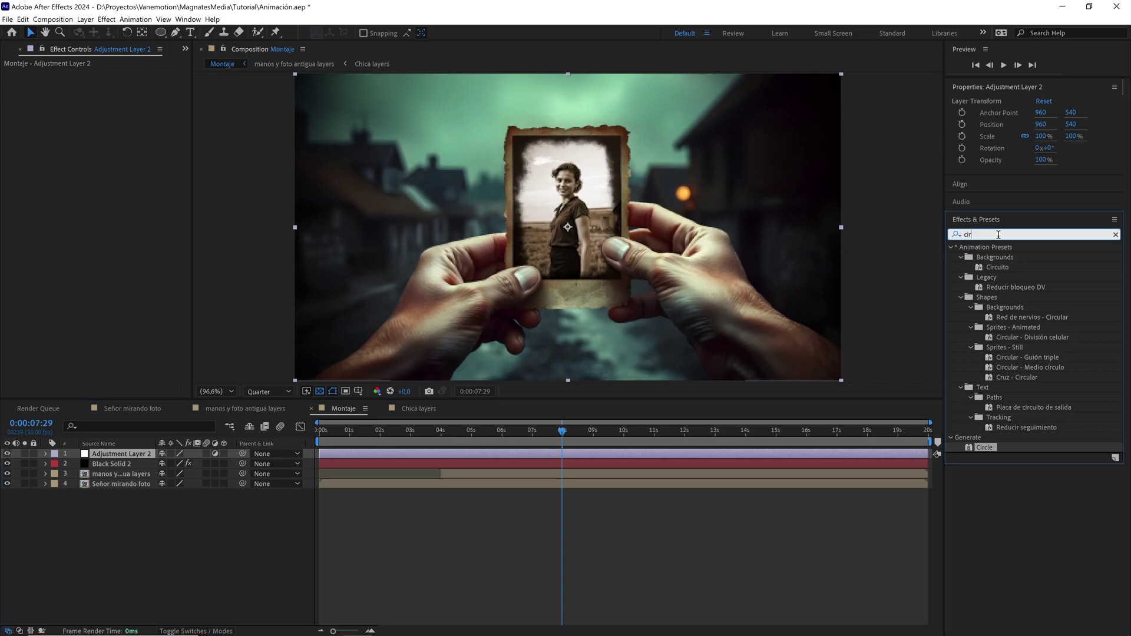
pyautogui.write('ex')
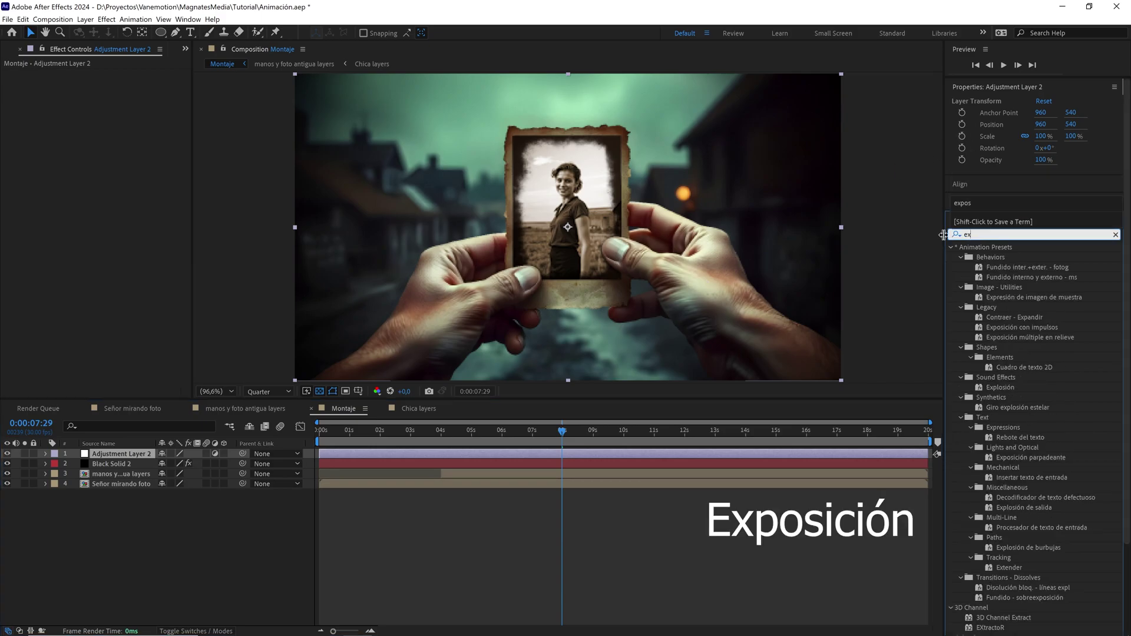
pyautogui.write('pos')
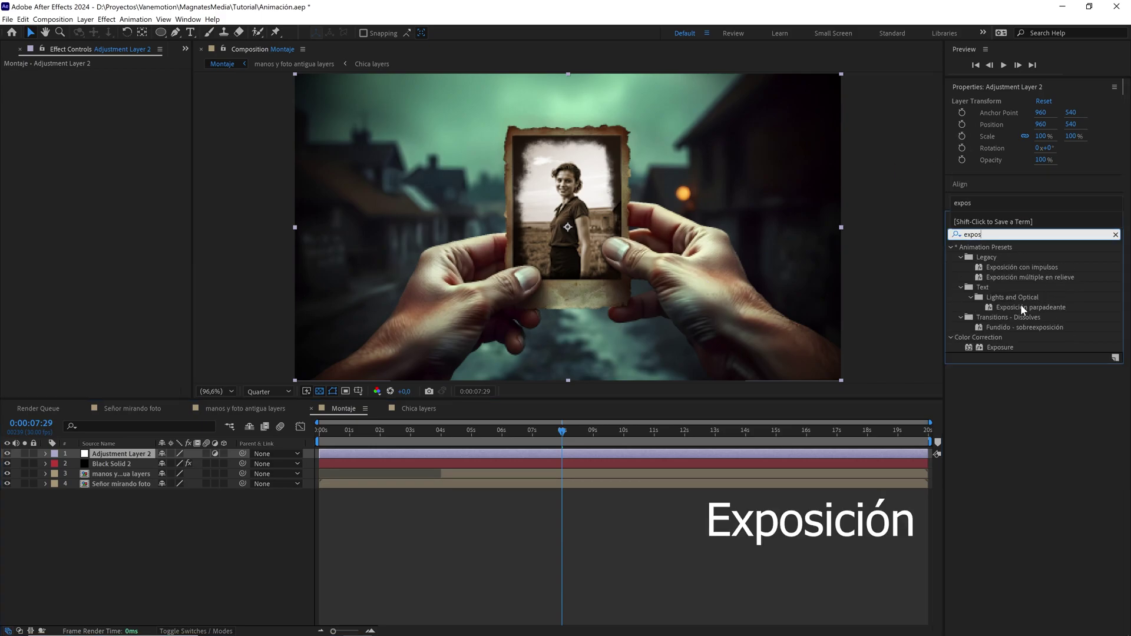
pyautogui.moveTo(996, 346); pyautogui.dragTo(136, 455)
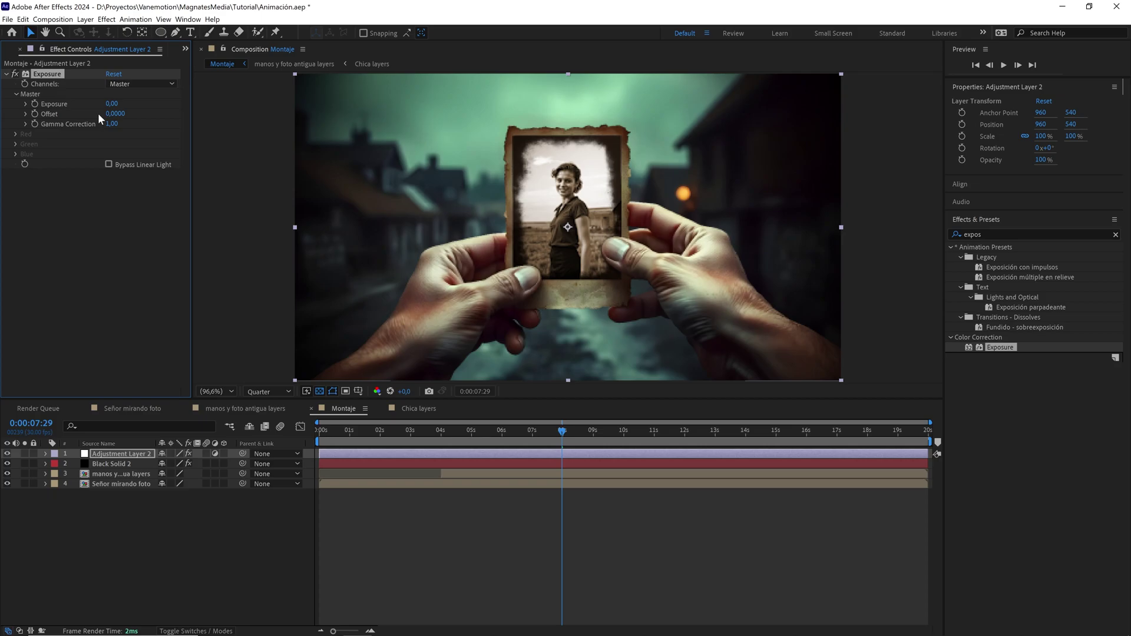
# Set the Exposure effect's Exposure to 0.50 and its Gamma Correction to 1.10
pyautogui.moveTo(112, 103); pyautogui.dragTo(142, 110)
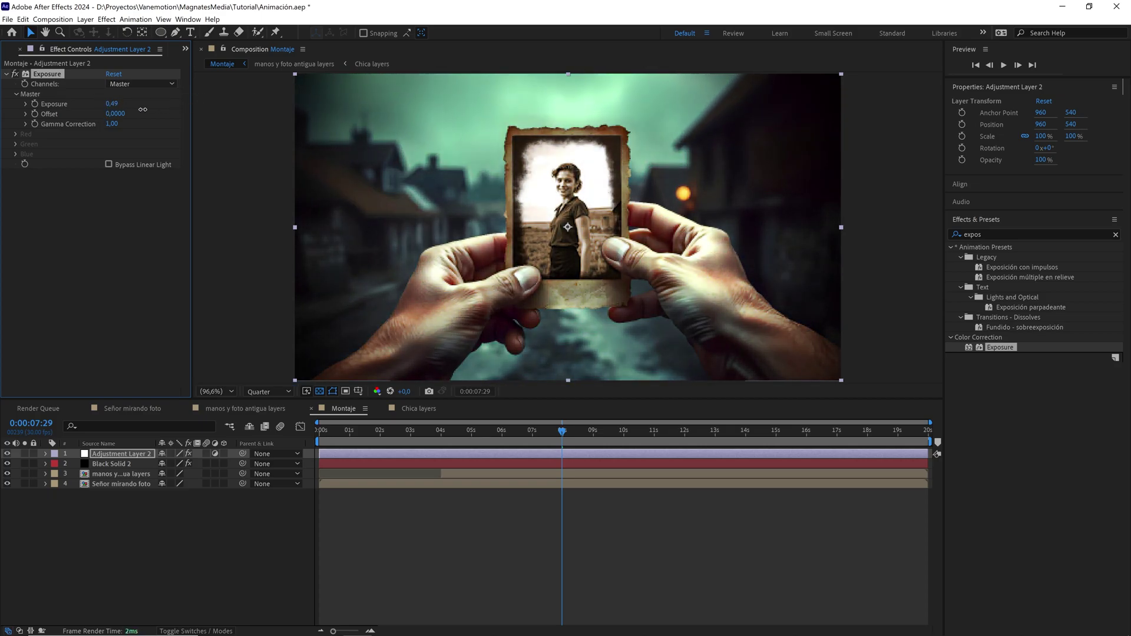
pyautogui.click(112, 104)
pyautogui.click(140, 111)
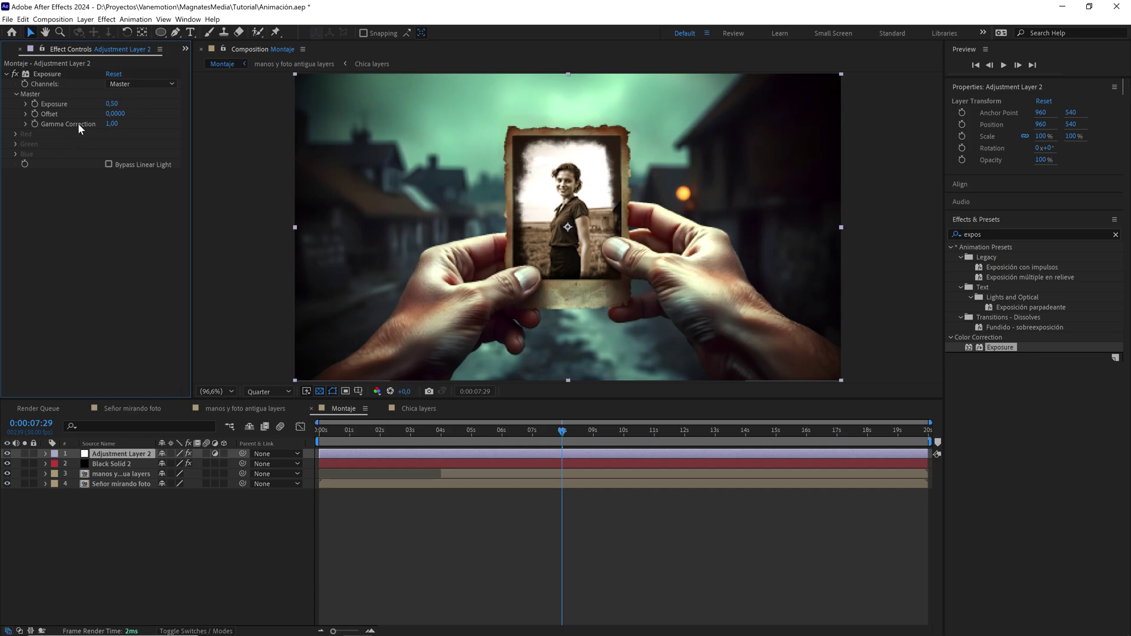
pyautogui.moveTo(110, 124); pyautogui.dragTo(124, 124)
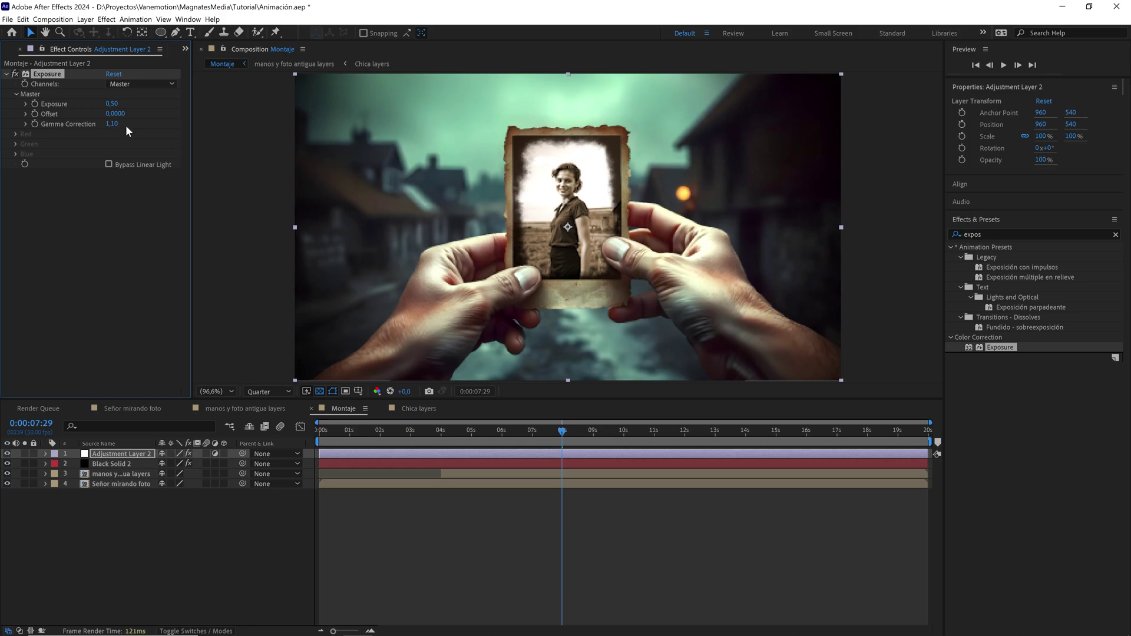
pyautogui.click(183, 194)
# Set the adjustment layer's opacity to 30%
pyautogui.click(116, 457)
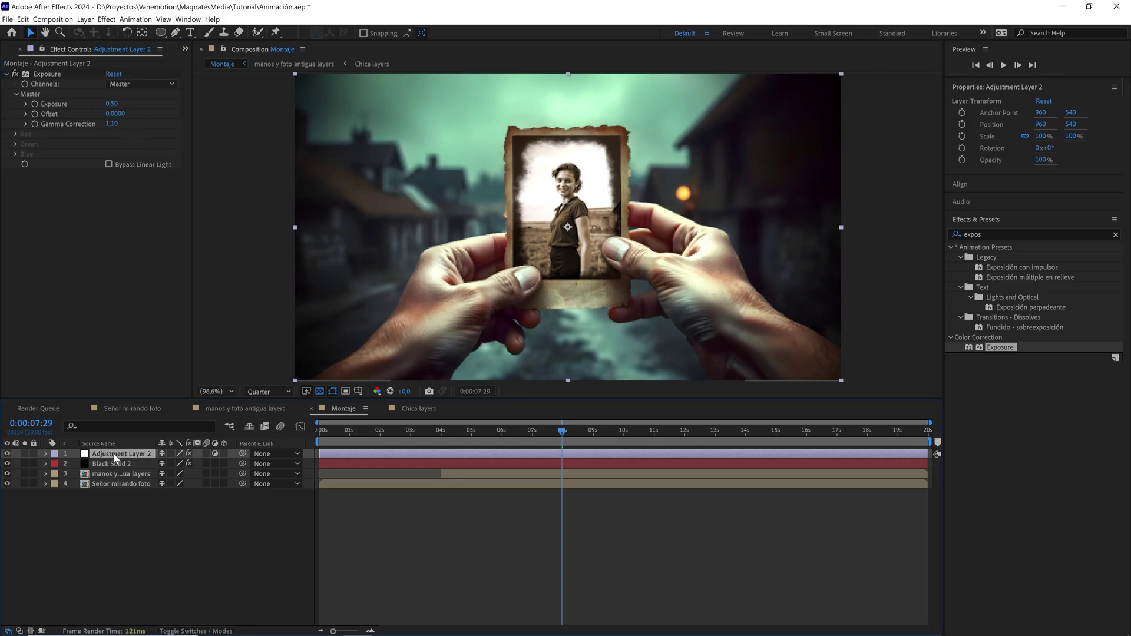
pyautogui.press('t')
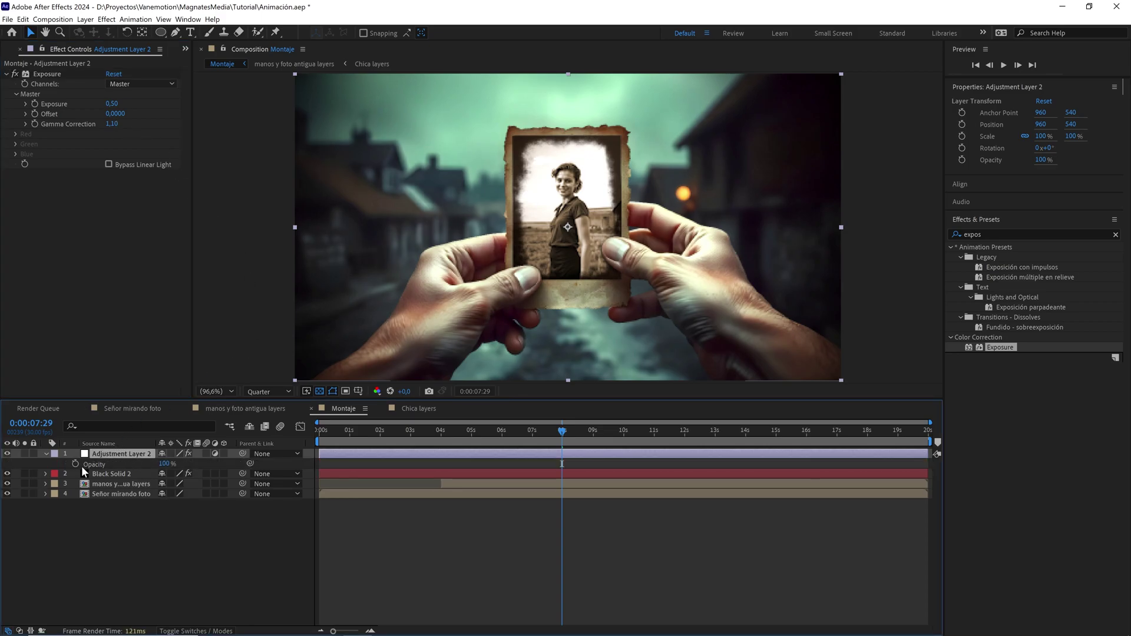
pyautogui.click(165, 464)
pyautogui.write('30')
pyautogui.click(184, 542)
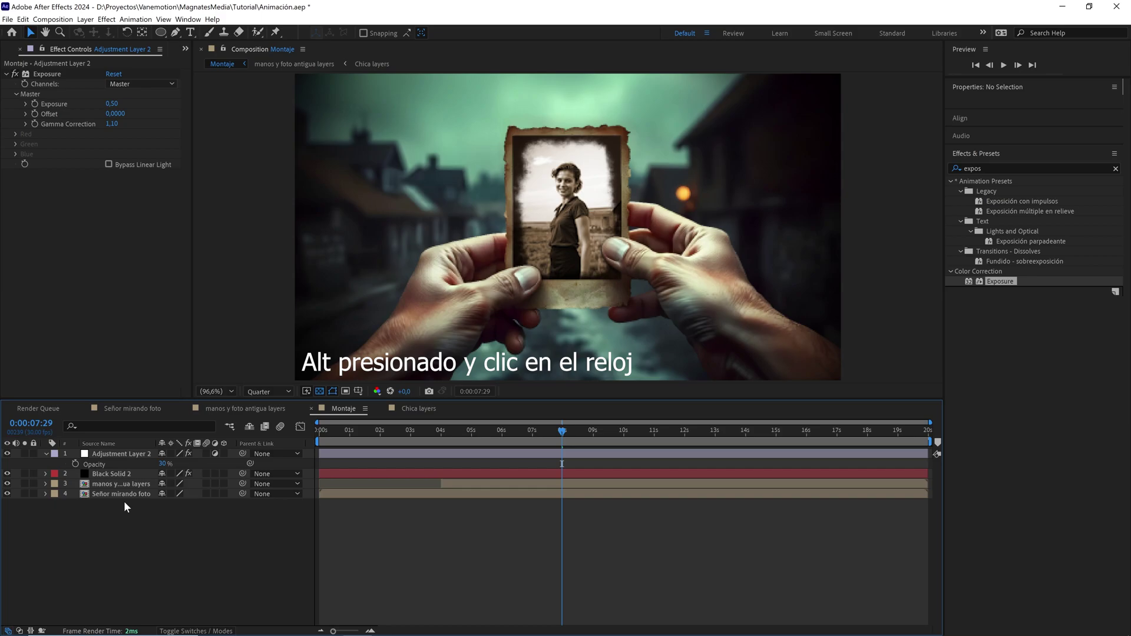
# Add the expression wiggle(5,20) to the adjustment layer's opacity
pyautogui.keyDown('alt'); pyautogui.click(75, 464); pyautogui.keyUp('alt')
pyautogui.write('wigg')
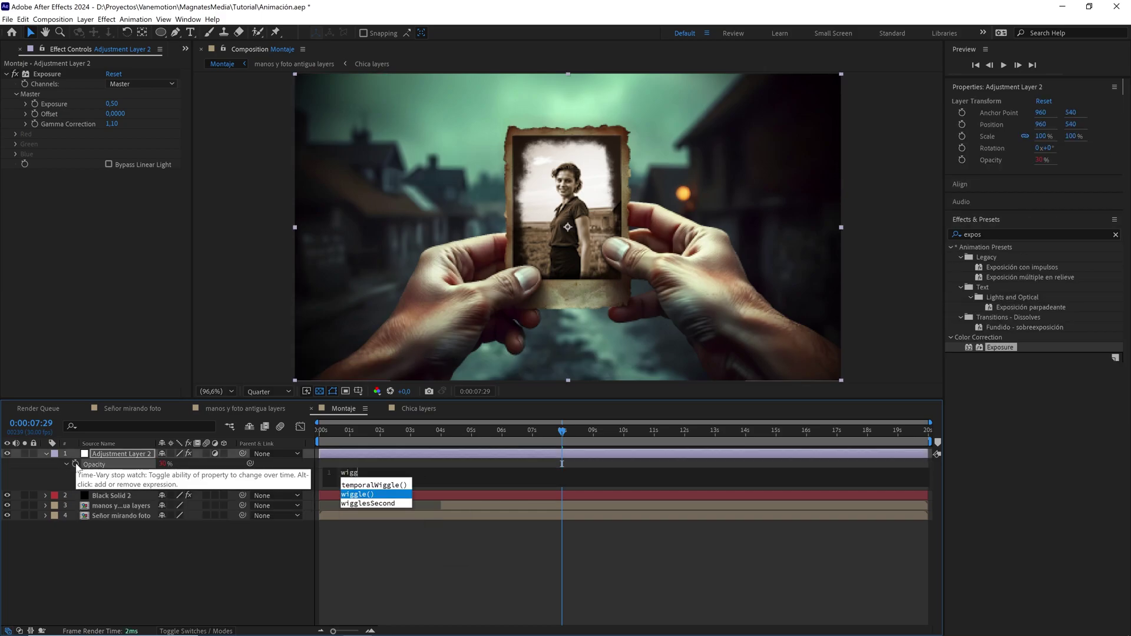
pyautogui.press('Return')
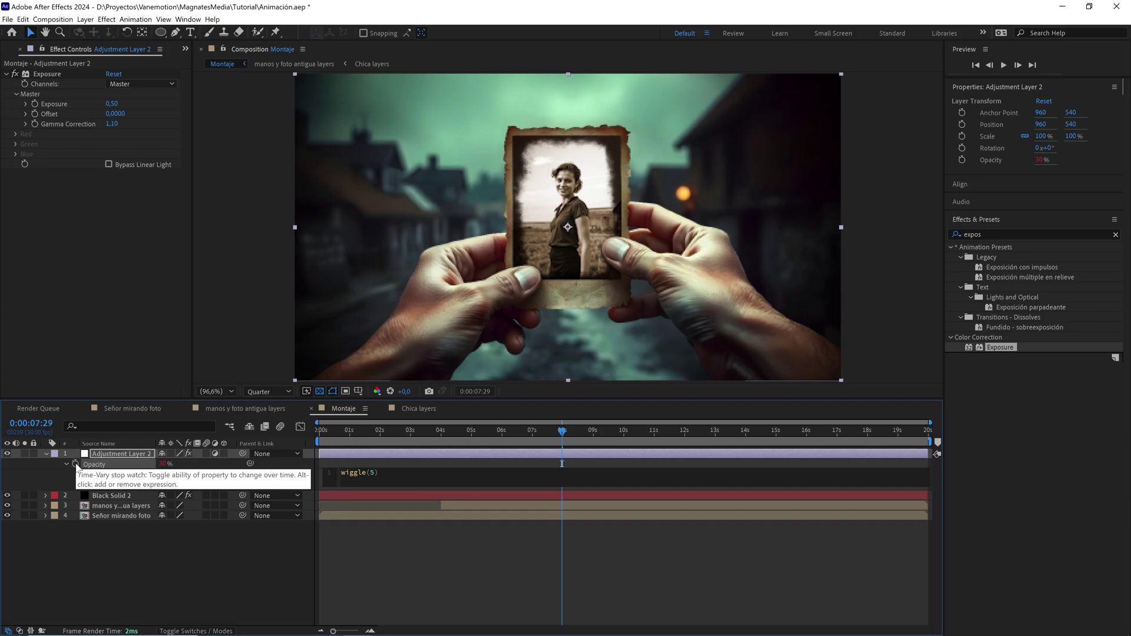
pyautogui.click(375, 567)
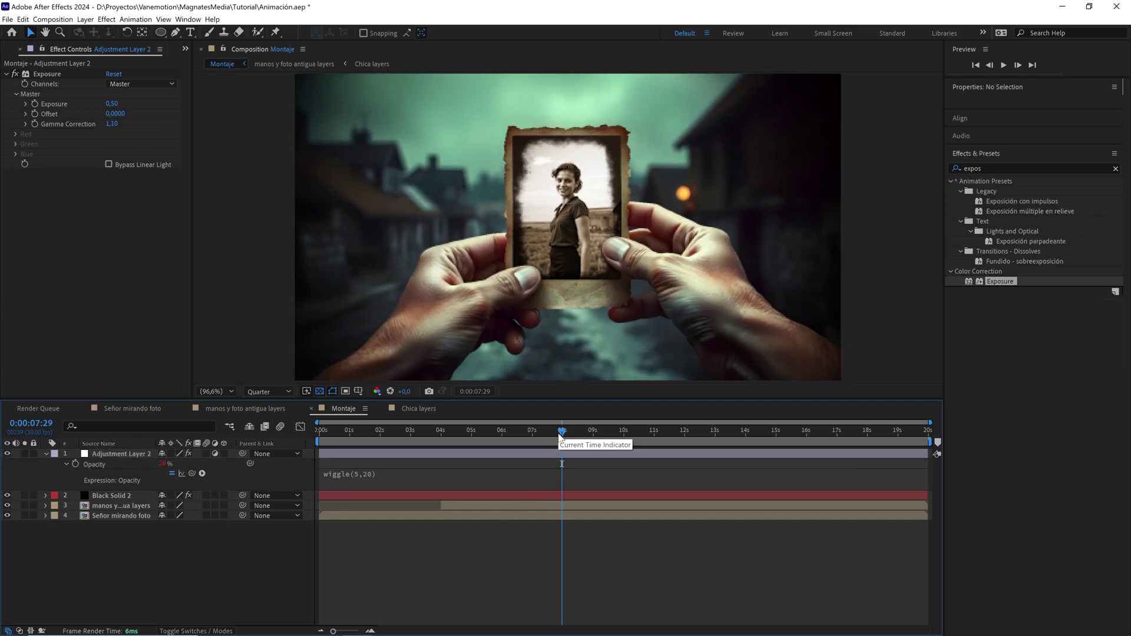
# Move the current time to 0:00:06:28 and set the composition's preview resolution to Full
pyautogui.moveTo(561, 437); pyautogui.dragTo(530, 439)
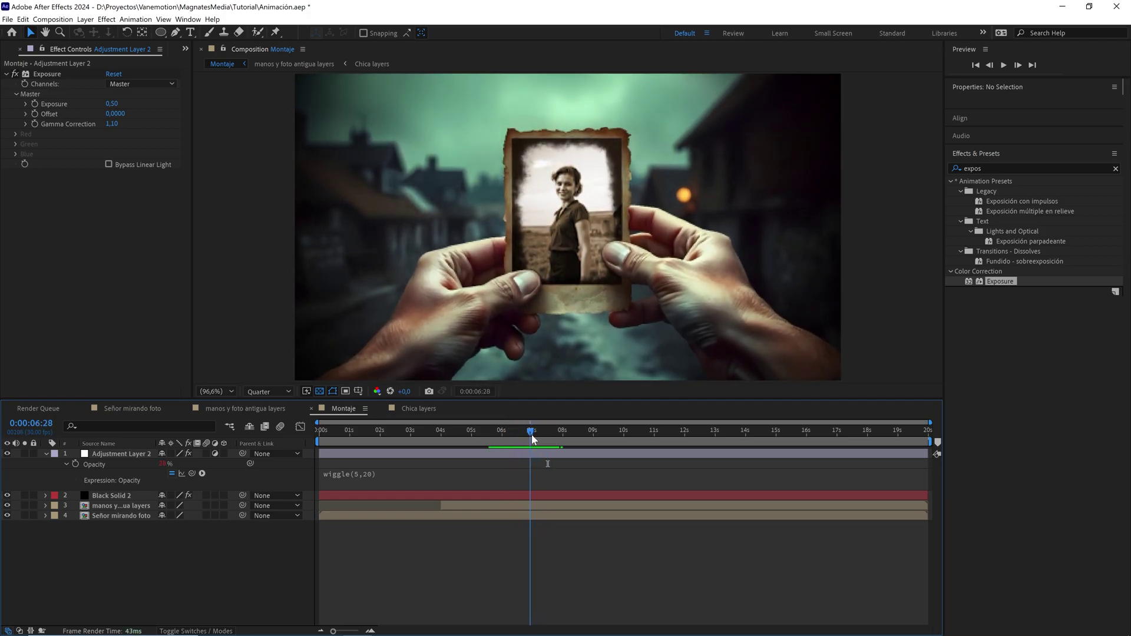
pyautogui.click(269, 392)
pyautogui.click(262, 418)
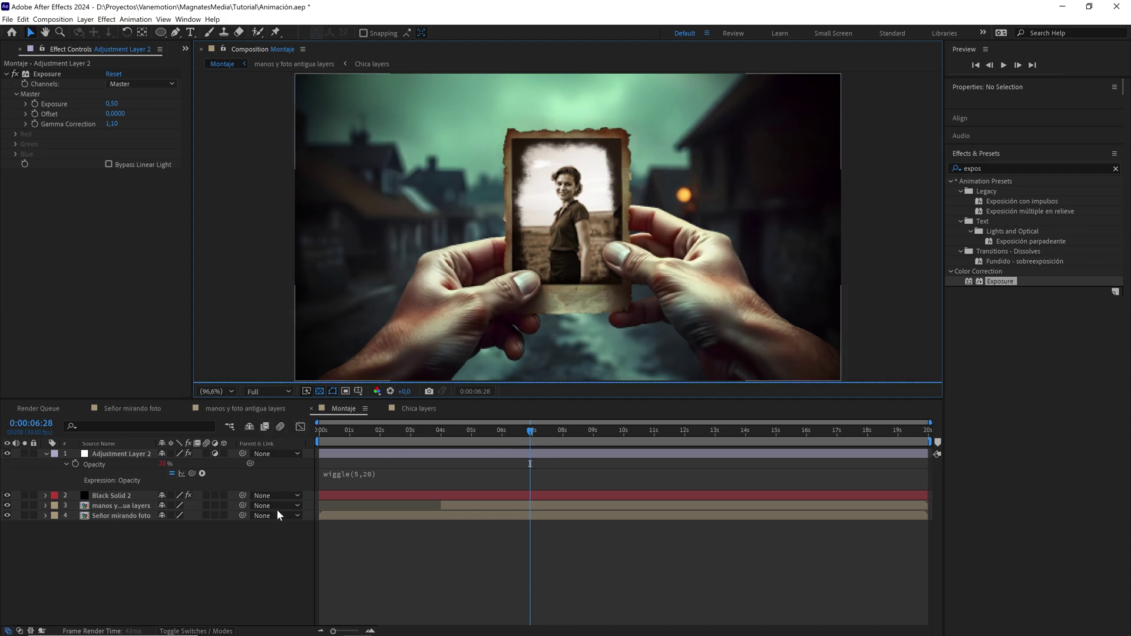
# Create a 1920 x 1080 px gray solid with 50% brightness (808080) above the other layers
pyautogui.rightClick(203, 580)
pyautogui.moveTo(227, 459)
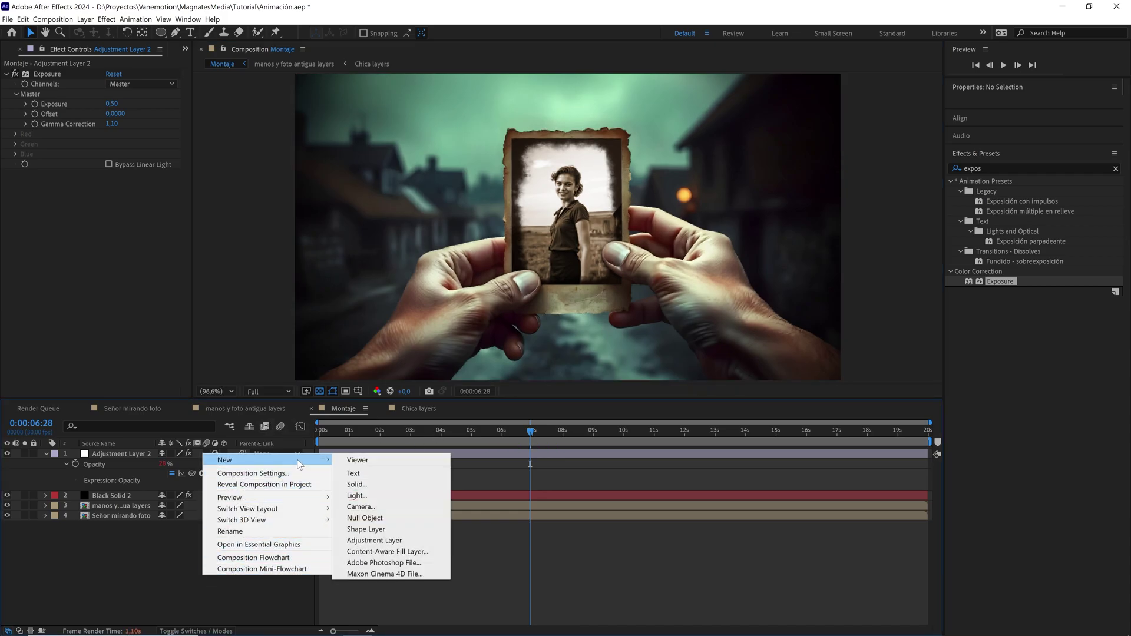
pyautogui.click(375, 488)
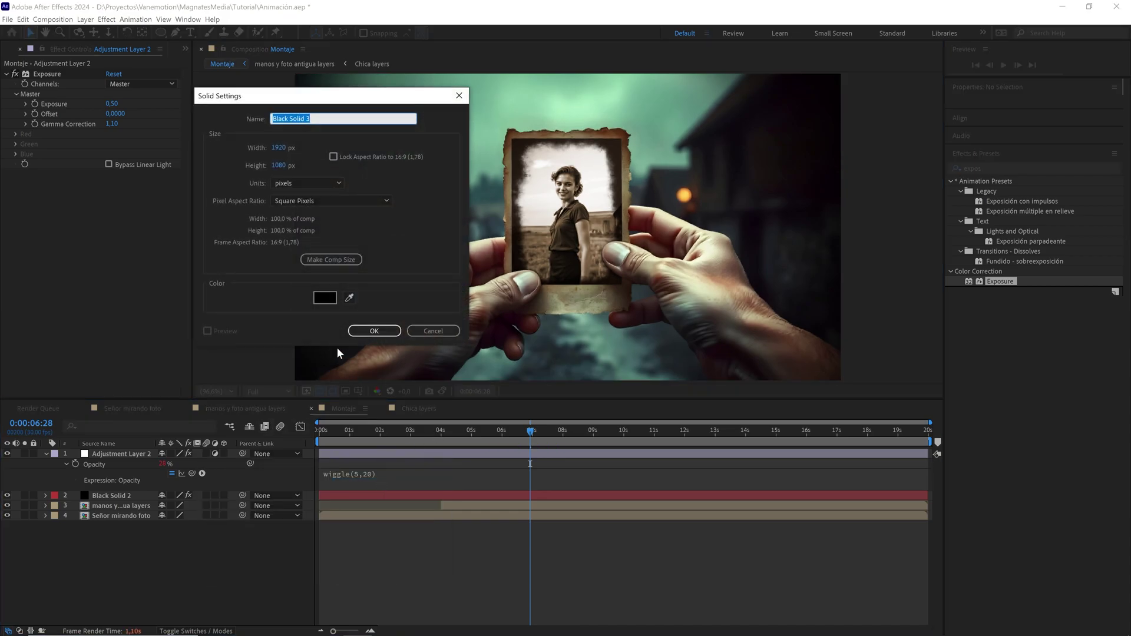
pyautogui.click(325, 298)
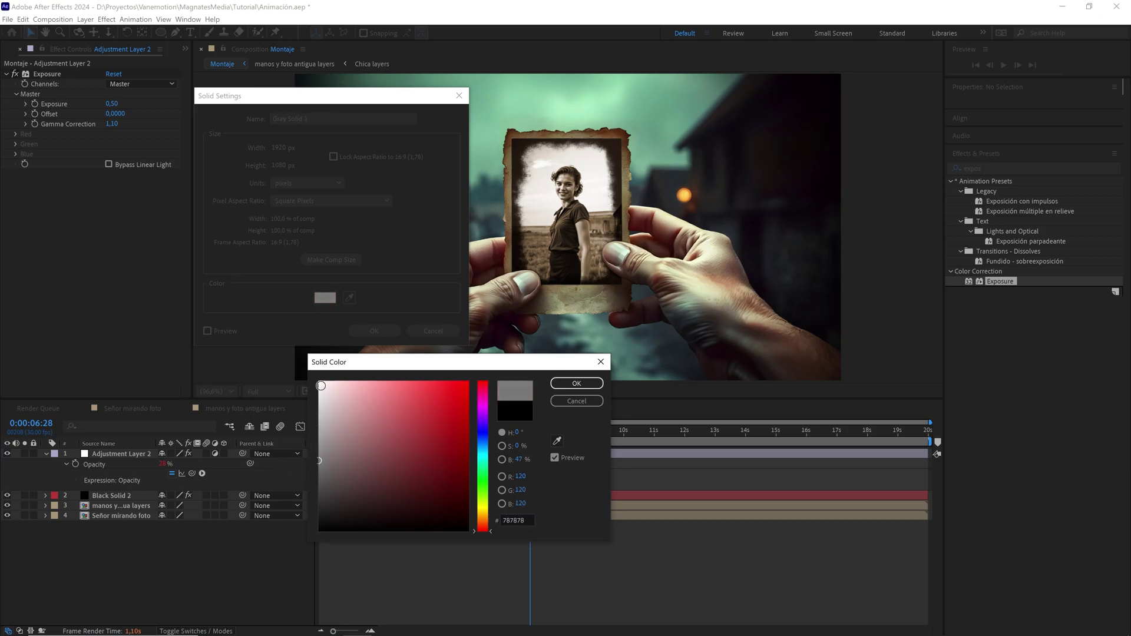
pyautogui.click(519, 458)
pyautogui.write('50')
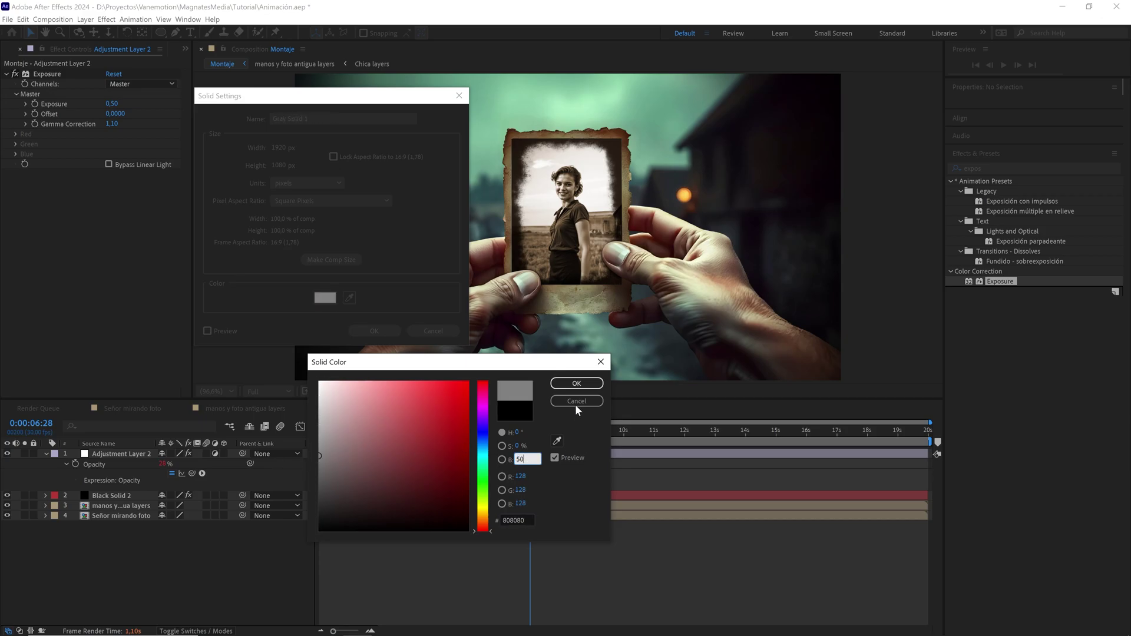
pyautogui.click(577, 387)
pyautogui.click(375, 331)
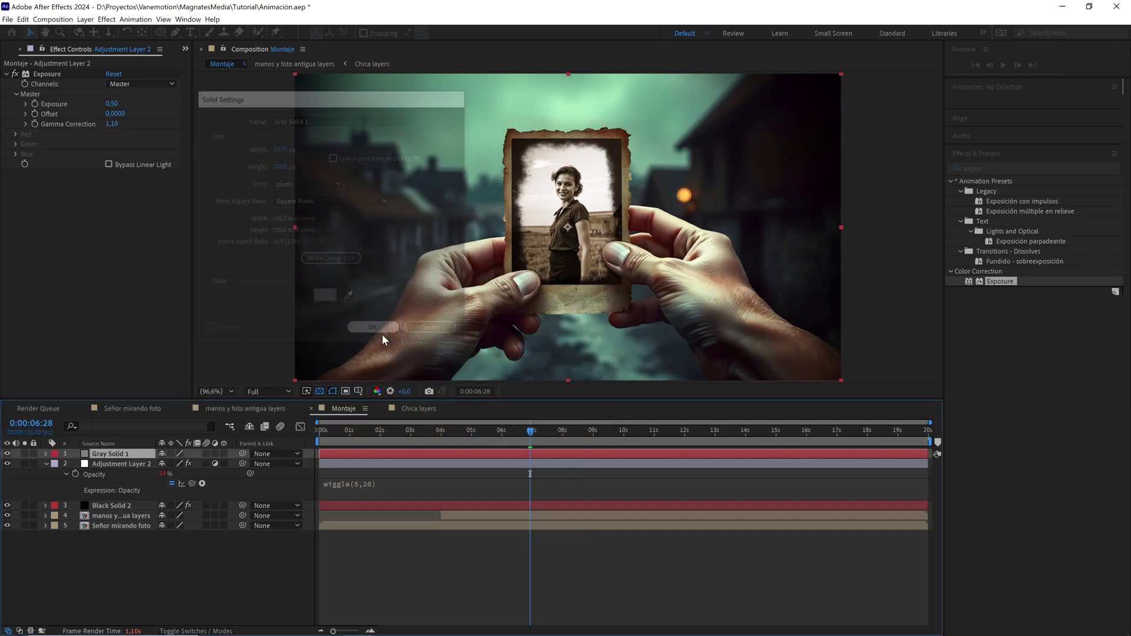
# Find the Add Grain effect and apply it to the gray solid
pyautogui.click(985, 236)
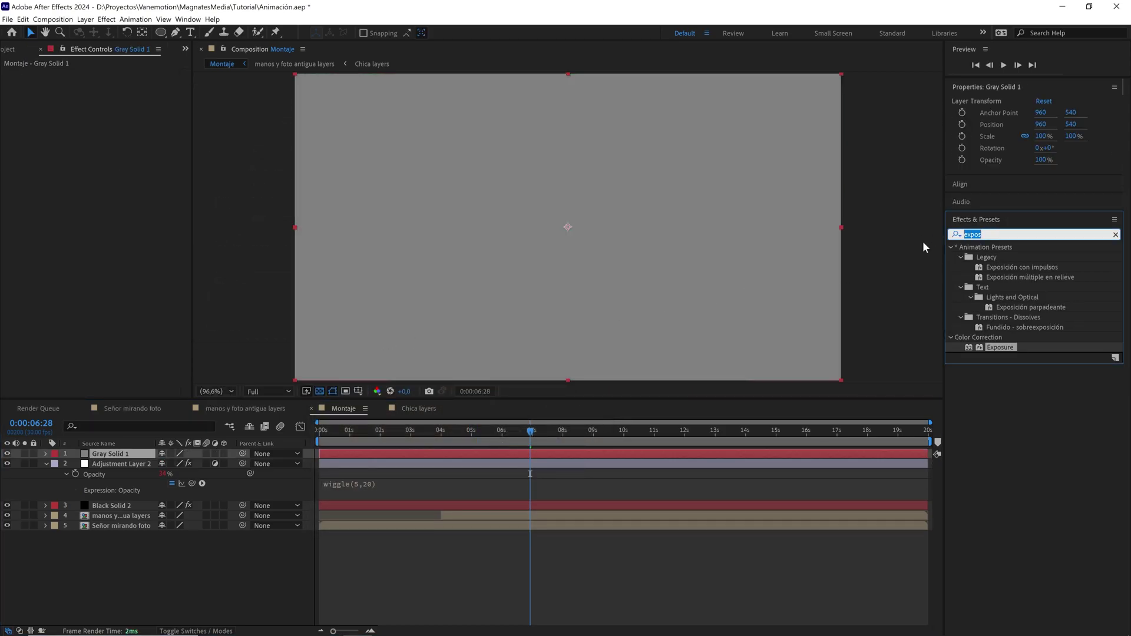
pyautogui.write('add')
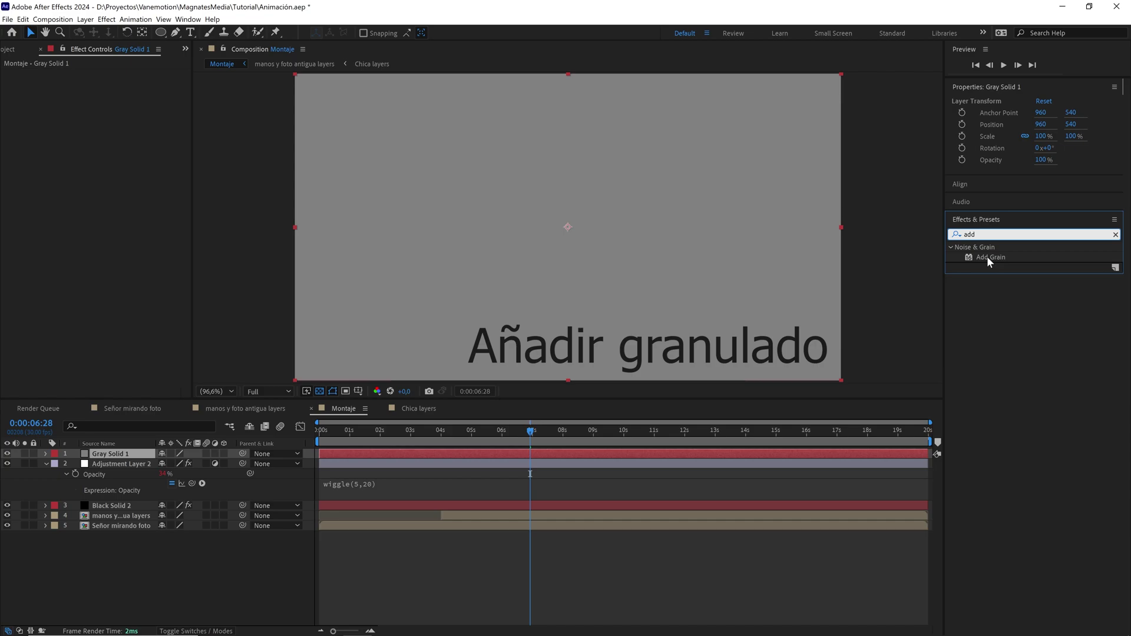
pyautogui.moveTo(987, 257); pyautogui.dragTo(106, 455)
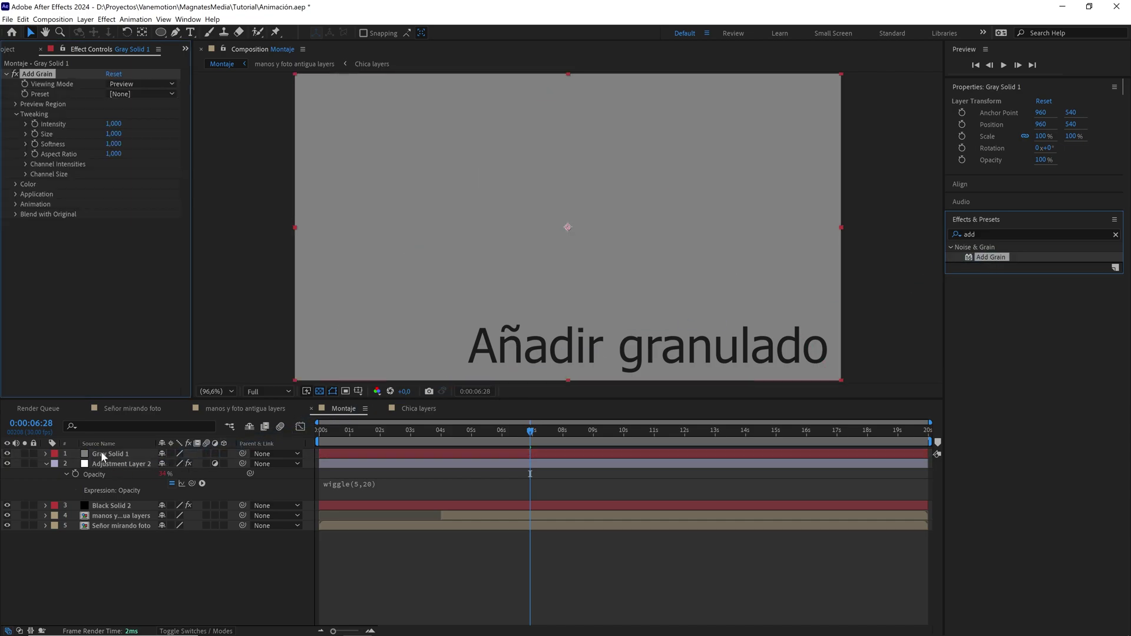
# Set Add Grain's viewing mode to Final Output and its preset to Kodak Vision 250D (5246)
pyautogui.click(133, 95)
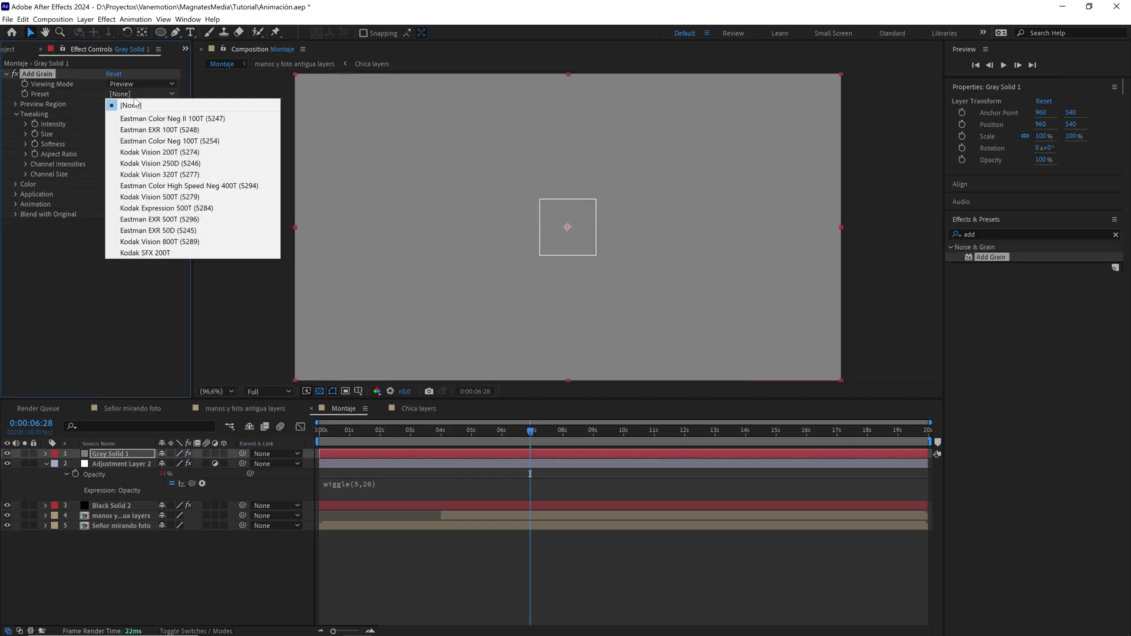
pyautogui.click(134, 105)
pyautogui.click(136, 85)
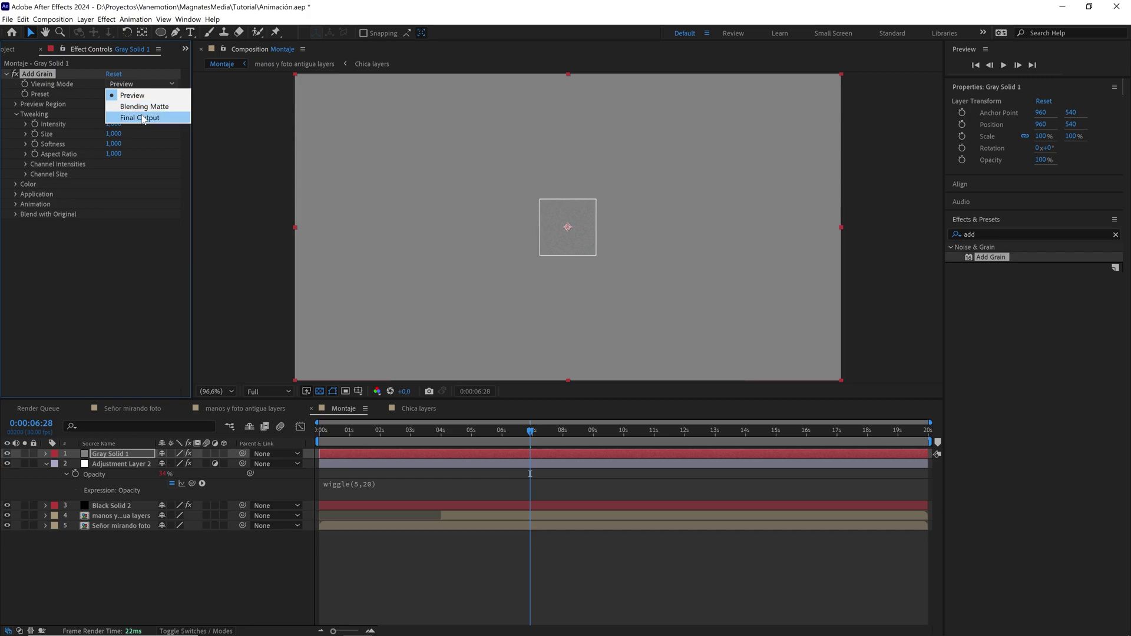
pyautogui.click(115, 110)
pyautogui.click(126, 95)
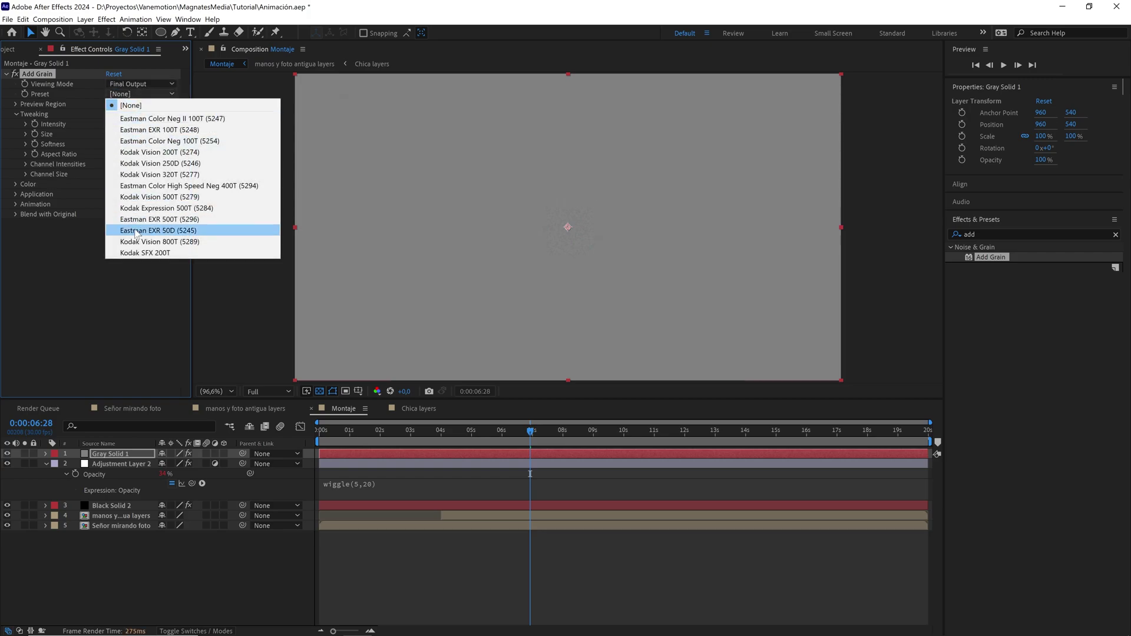
pyautogui.click(160, 166)
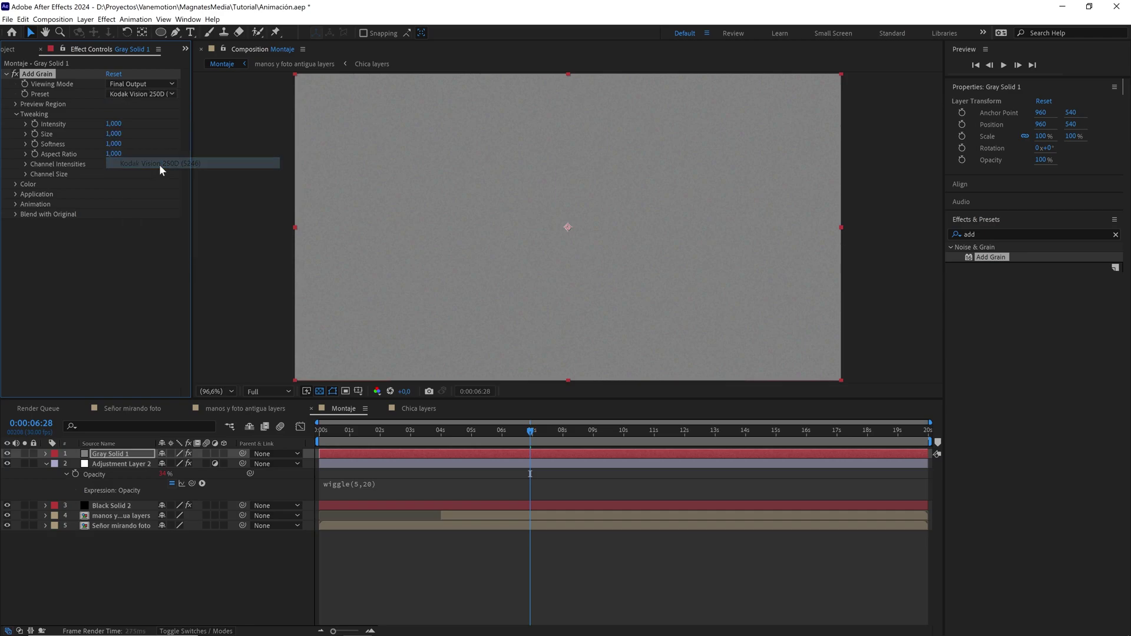
# Set the grain size to 0.5 and make the grain monochromatic
pyautogui.moveTo(116, 138); pyautogui.dragTo(113, 138)
pyautogui.click(116, 136)
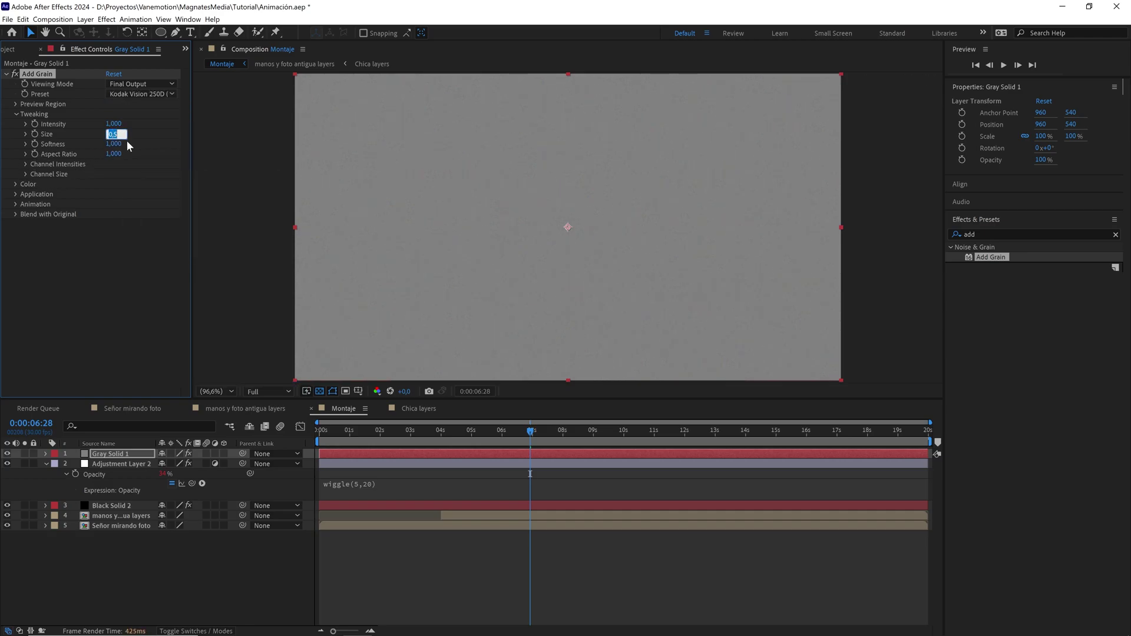
pyautogui.click(22, 186)
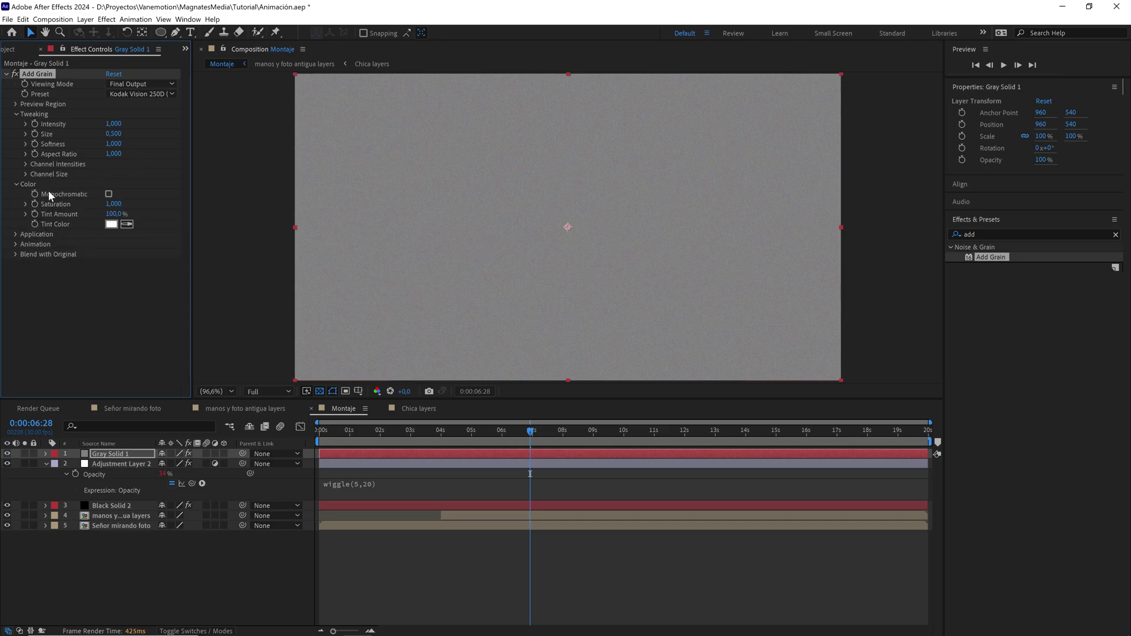
pyautogui.click(109, 194)
# Set the grain's Animation Speed to 0
pyautogui.click(16, 244)
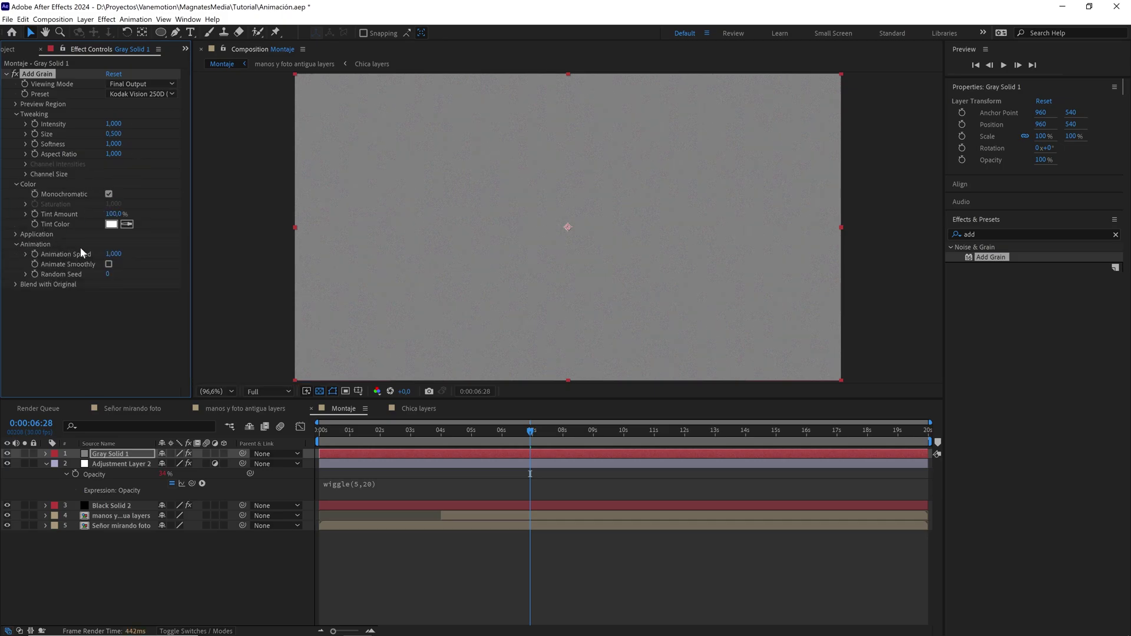
pyautogui.click(115, 253)
pyautogui.write('0')
pyautogui.press('Return')
# Set the gray solid's blending mode to Overlay and inspect the grain over the image up close
pyautogui.click(131, 457)
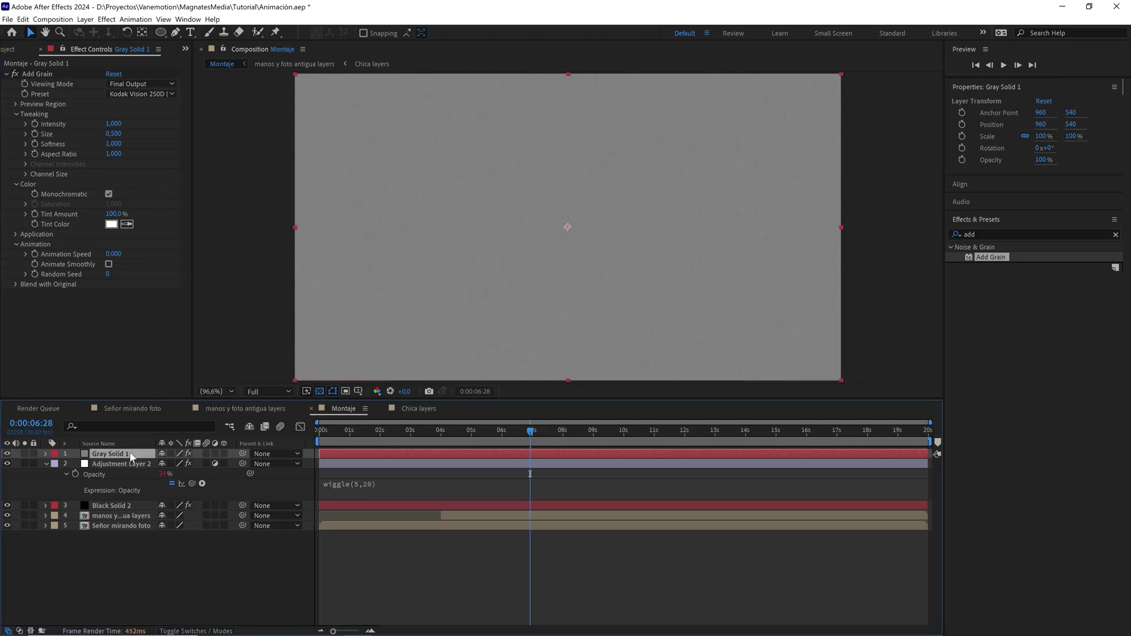
pyautogui.press('F4')
pyautogui.click(168, 457)
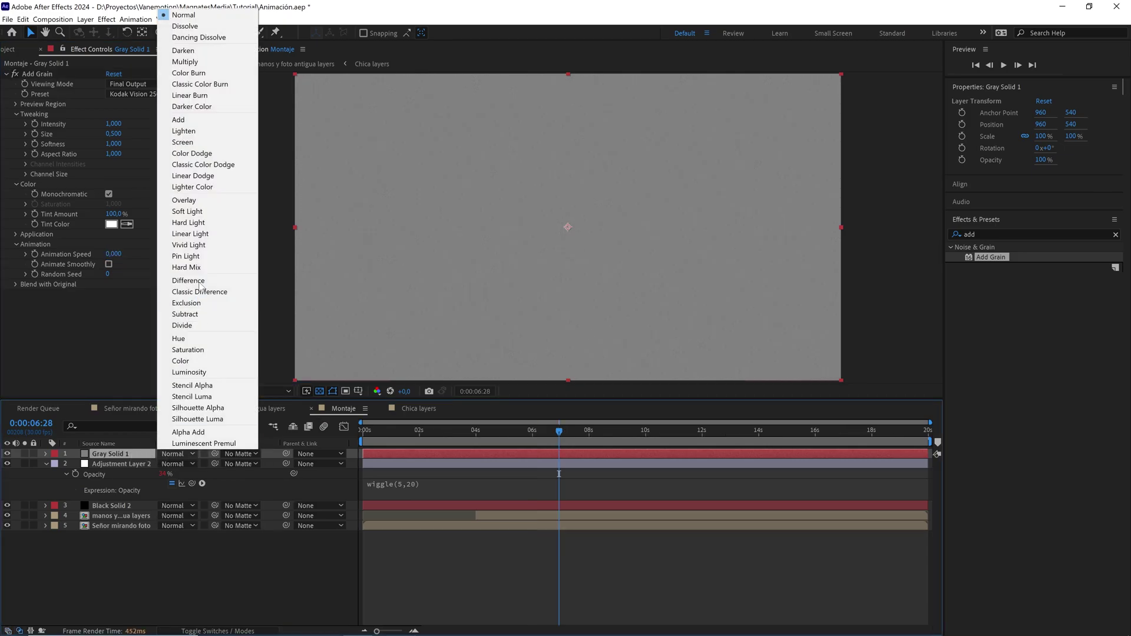
pyautogui.click(218, 204)
pyautogui.scroll(4, 498, 251)
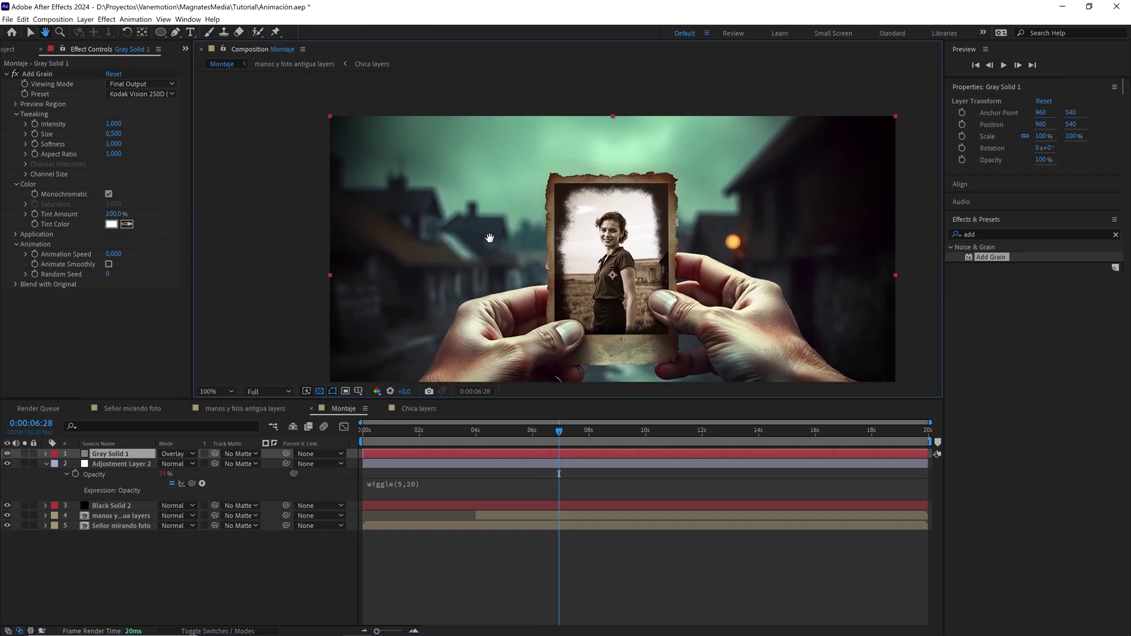
pyautogui.moveTo(452, 187); pyautogui.dragTo(490, 220)
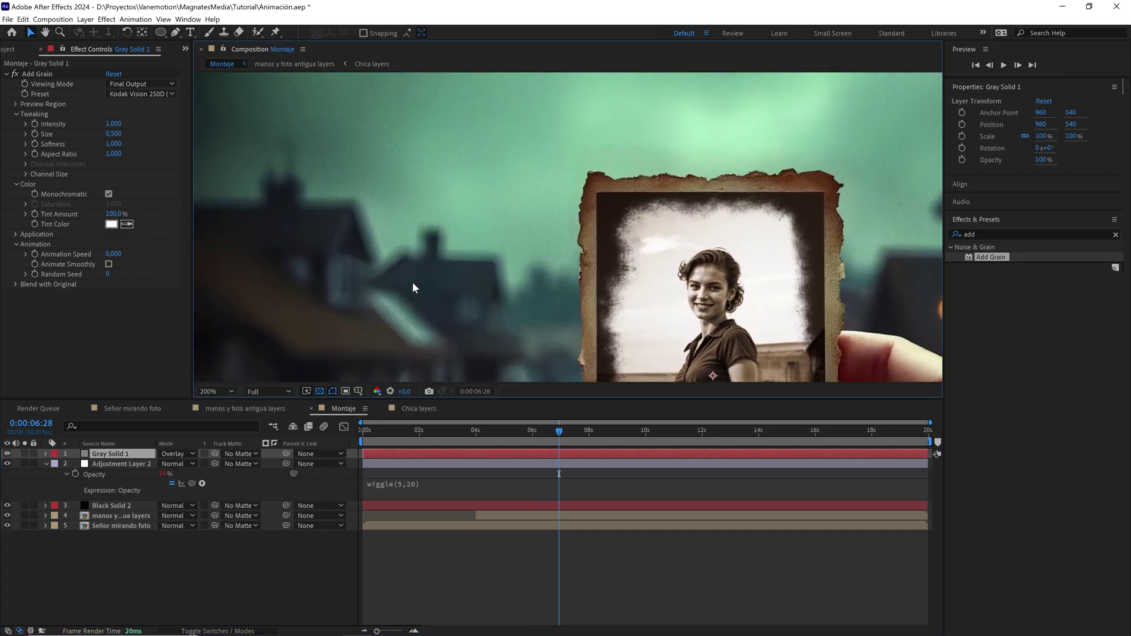
# Compare the image with and without the gray grain solid by toggling the layer's visibility while viewing the green sky up close
pyautogui.scroll(2, 457, 217)
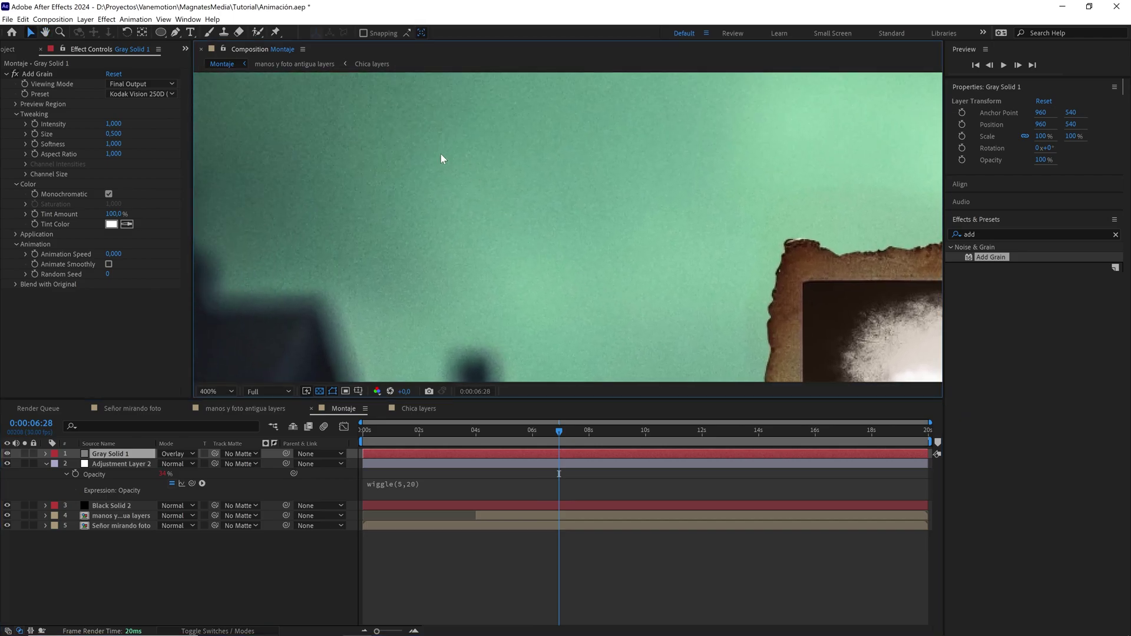
pyautogui.click(7, 454)
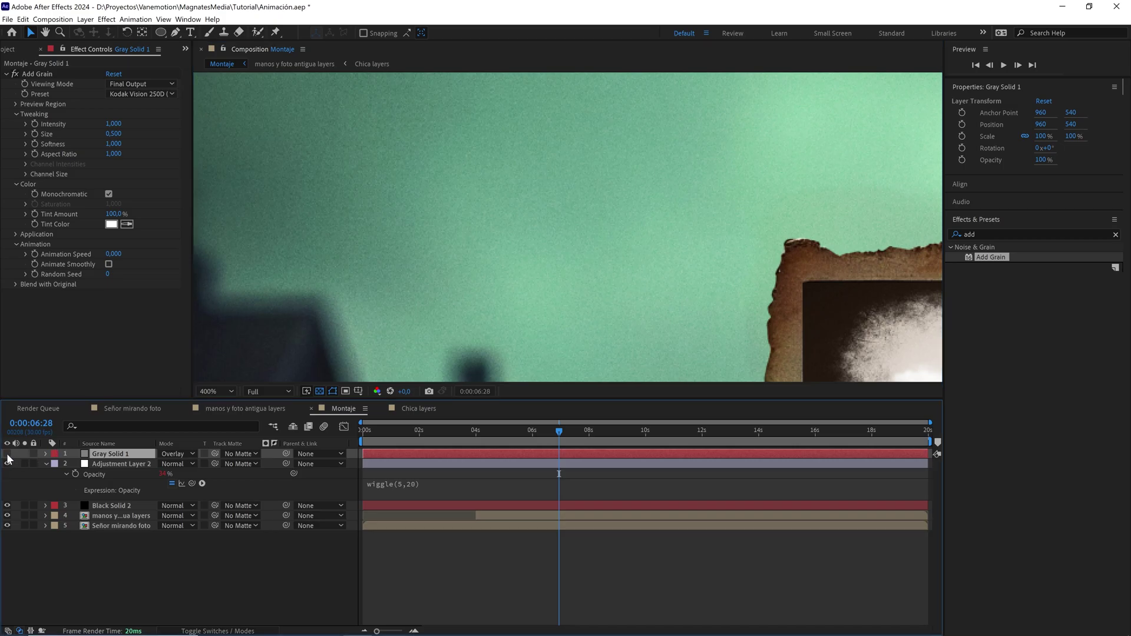
pyautogui.click(8, 454)
pyautogui.scroll(-4, 461, 277)
pyautogui.scroll(-2, 645, 318)
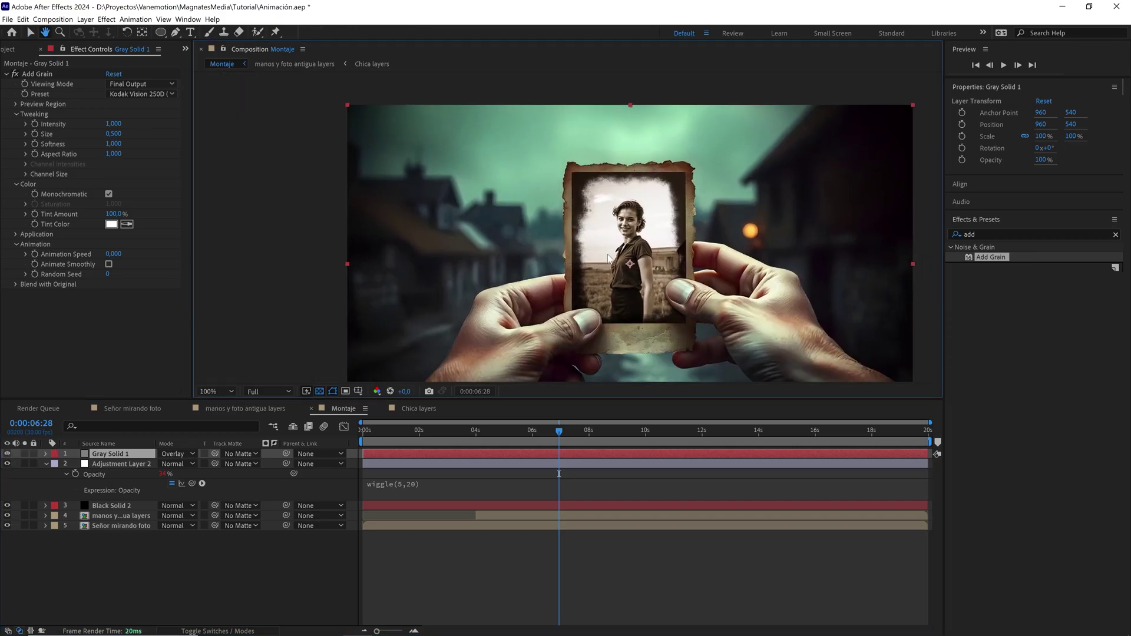
pyautogui.moveTo(613, 299); pyautogui.dragTo(583, 283)
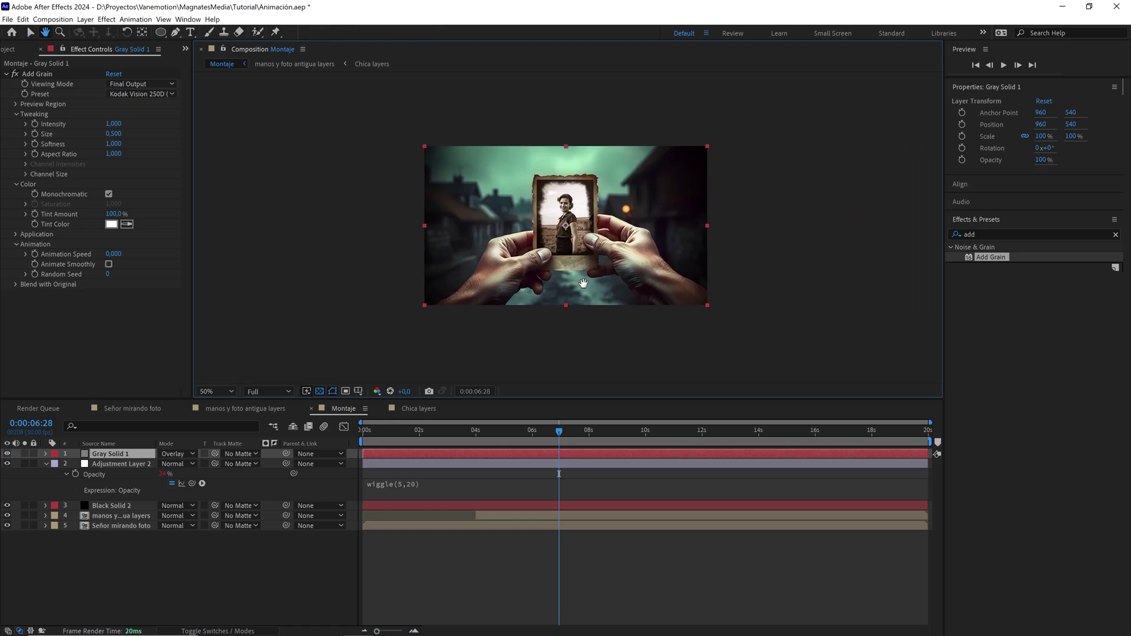
pyautogui.press('v')
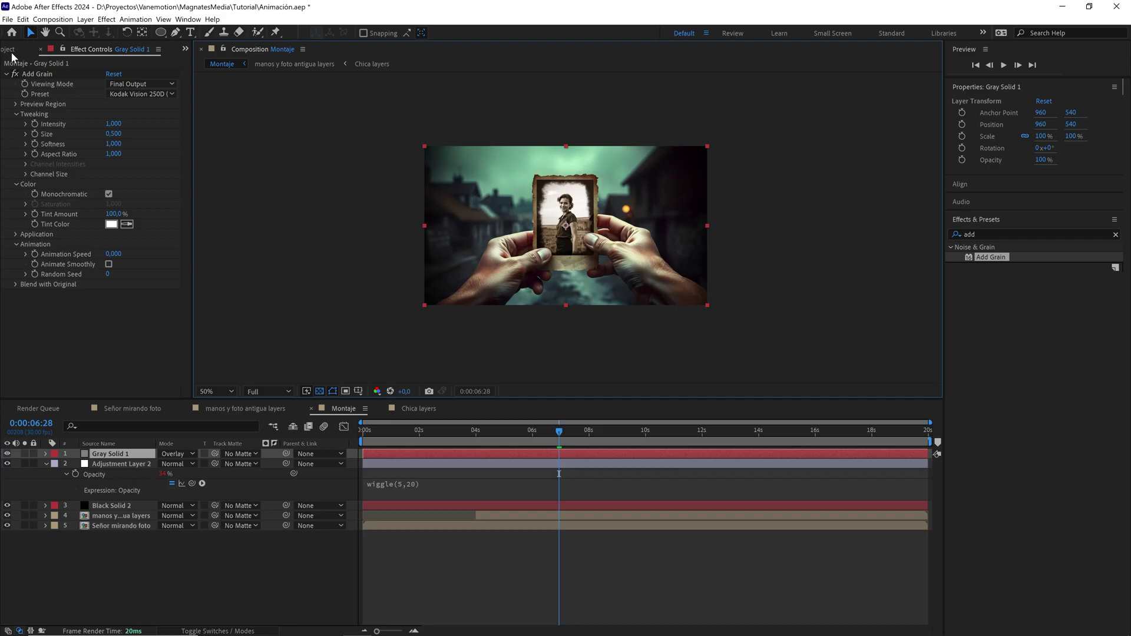
# Switch the project's color depth to 16 bits per channel
pyautogui.click(12, 51)
pyautogui.click(111, 345)
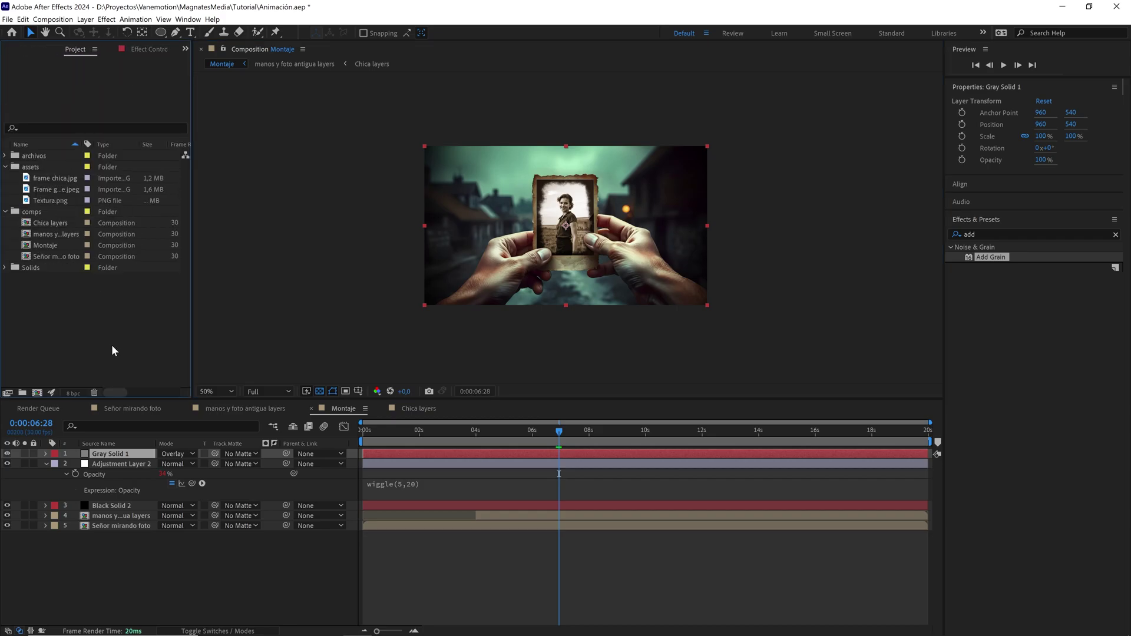
pyautogui.keyDown('alt'); pyautogui.click(75, 396); pyautogui.keyUp('alt')
# Examine the sky gradients and dark vignette areas up close for banding, ending with the whole composition fitted in the viewer
pyautogui.scroll(3, 541, 230)
pyautogui.moveTo(495, 177); pyautogui.dragTo(545, 248)
pyautogui.moveTo(459, 242); pyautogui.dragTo(466, 172)
pyautogui.scroll(-3, 465, 171)
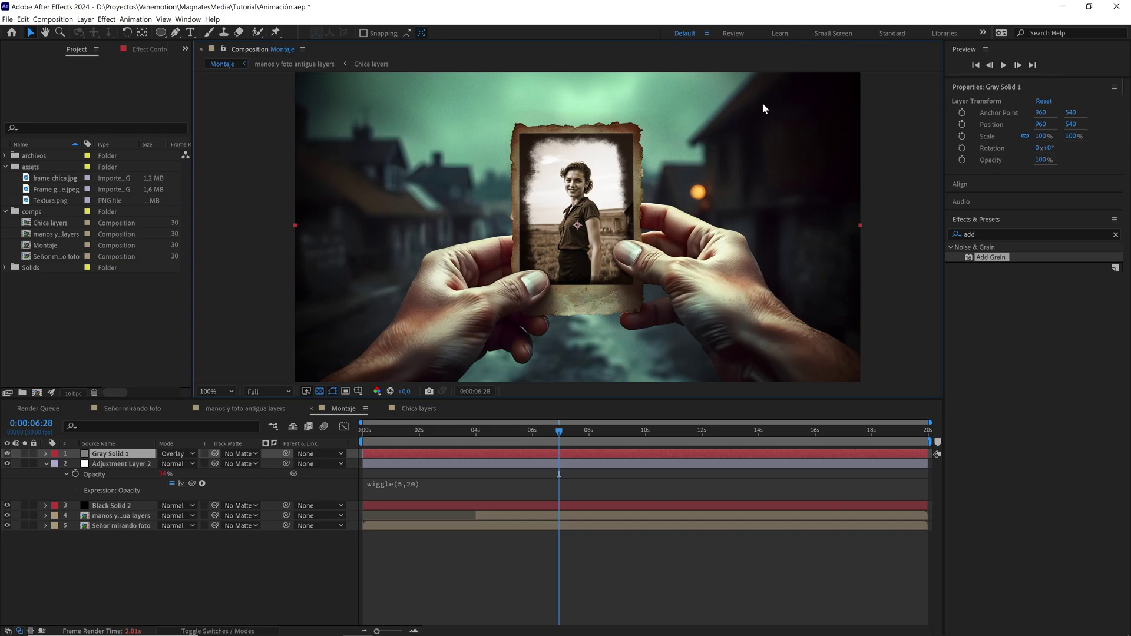
pyautogui.press('h')
pyautogui.moveTo(778, 170); pyautogui.dragTo(613, 245)
pyautogui.scroll(2, 707, 202)
pyautogui.press('v')
pyautogui.scroll(-4, 578, 268)
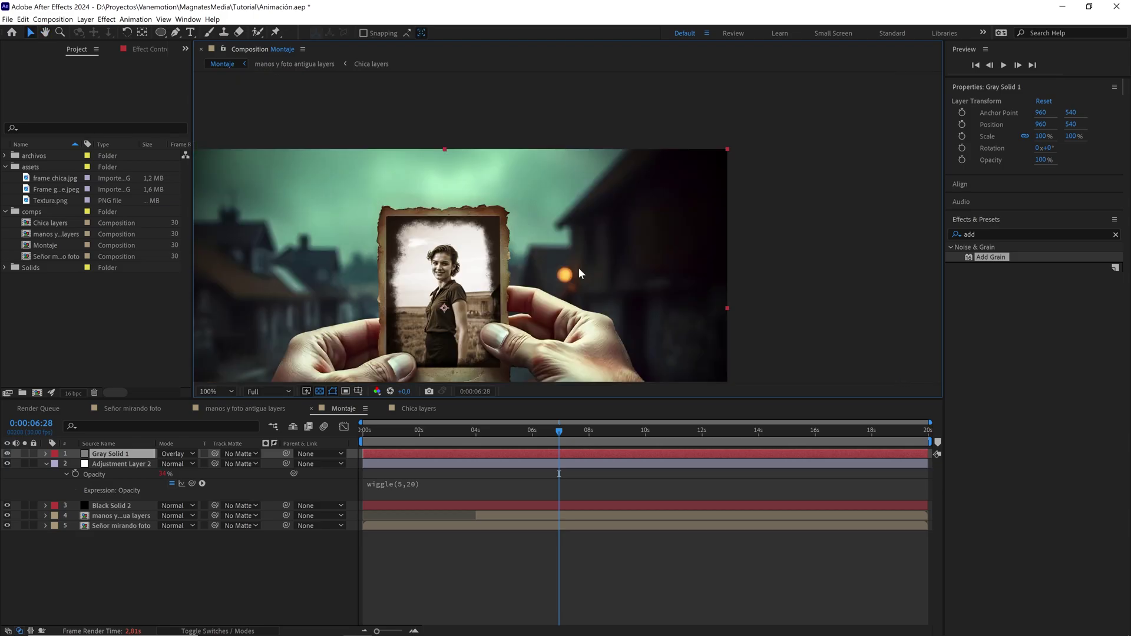
pyautogui.press('h')
pyautogui.moveTo(603, 288); pyautogui.dragTo(613, 275)
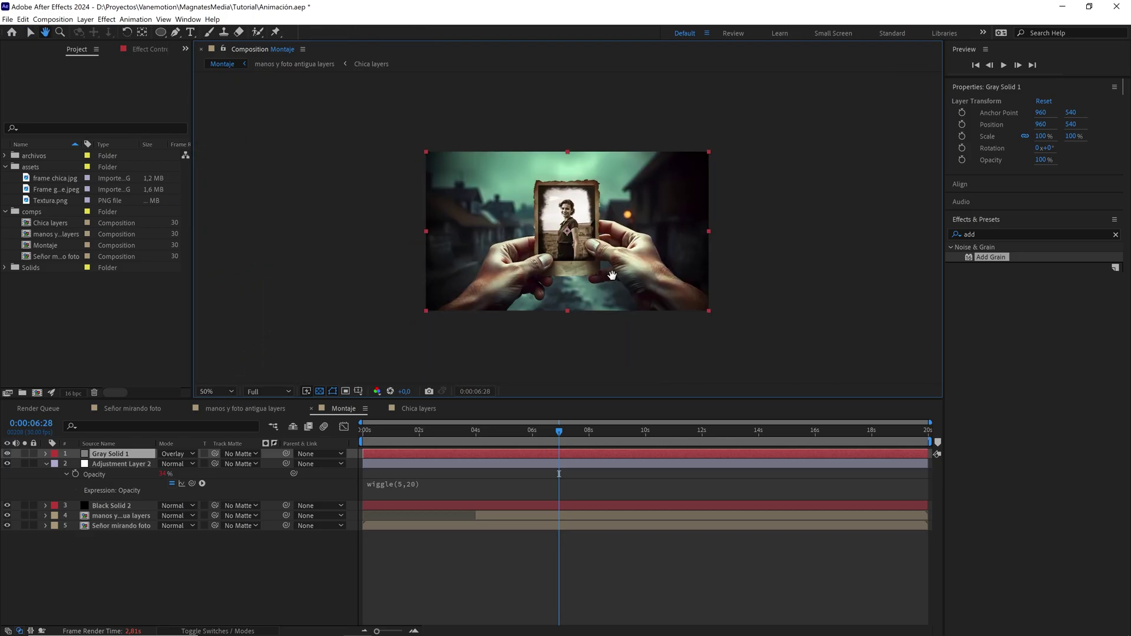
pyautogui.press('v')
pyautogui.click(228, 388)
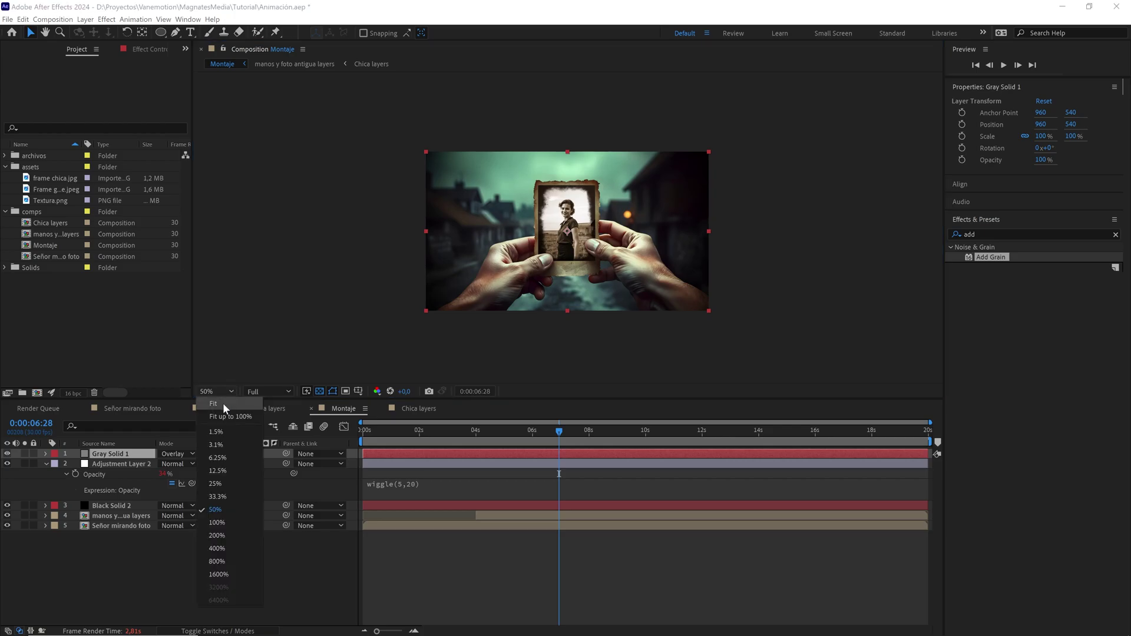
pyautogui.click(222, 403)
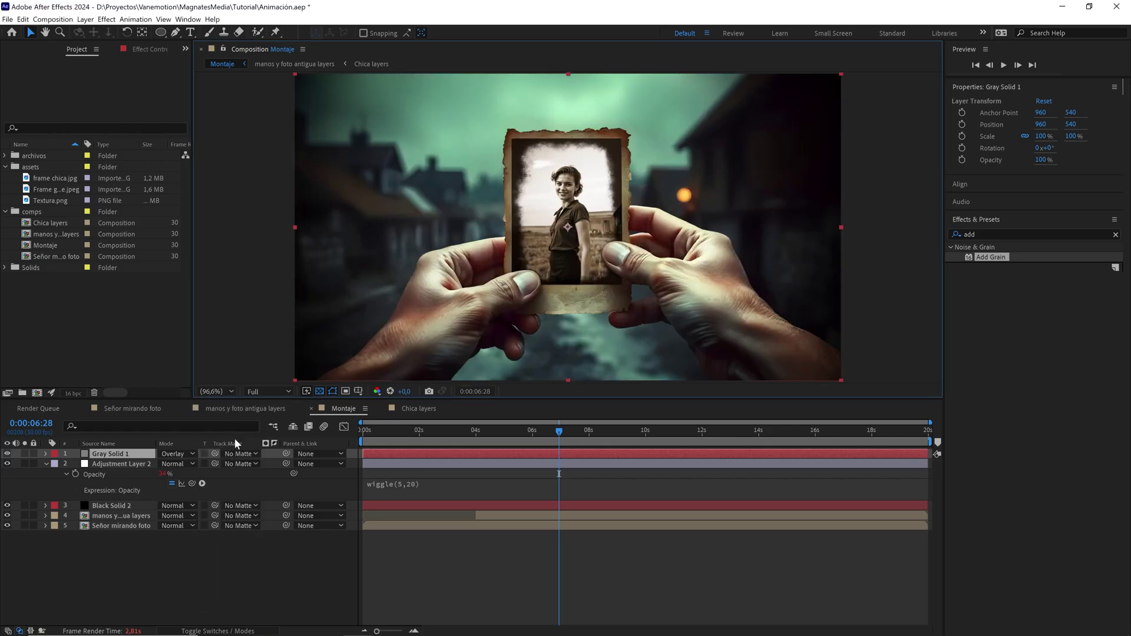
# End the Montaje composition's work area at 16 seconds and return the playhead to the start
pyautogui.click(233, 569)
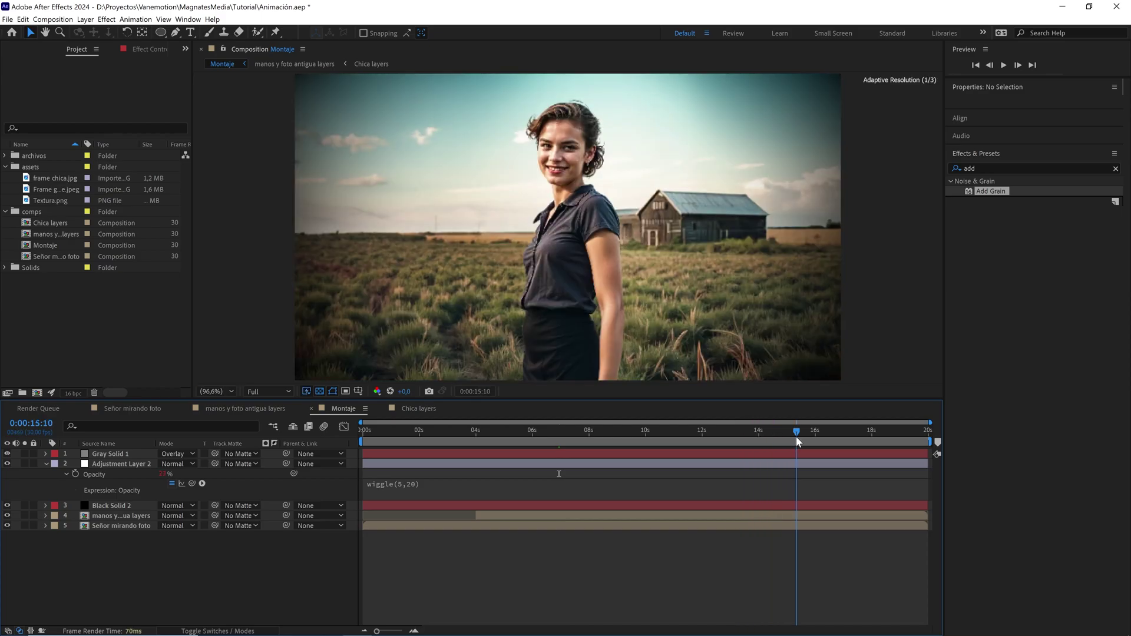
pyautogui.moveTo(797, 436); pyautogui.dragTo(815, 440)
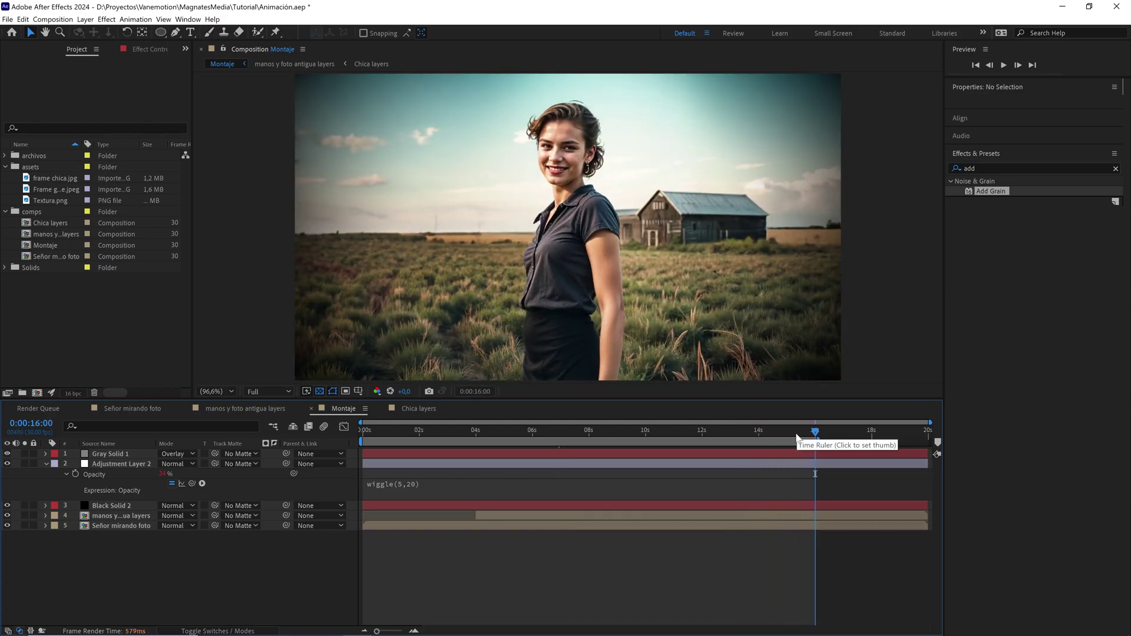
pyautogui.moveTo(797, 436); pyautogui.dragTo(340, 440)
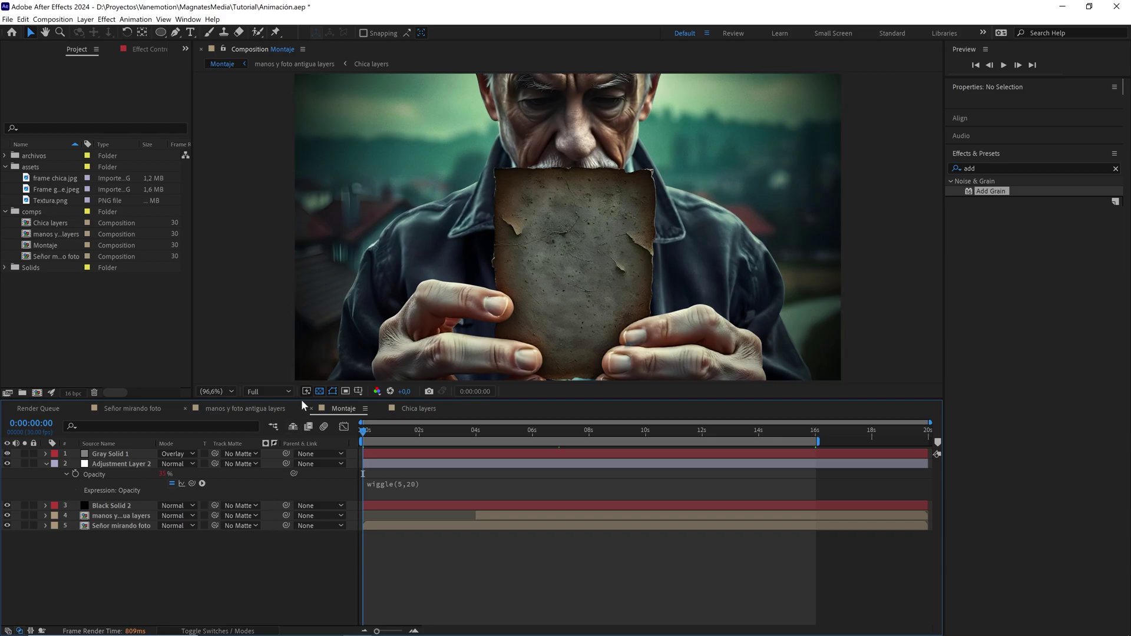
# Enlarge the composition viewer, with Adjustment Layer 2's properties collapsed, and preview the montage from the start
pyautogui.moveTo(302, 399); pyautogui.dragTo(300, 467)
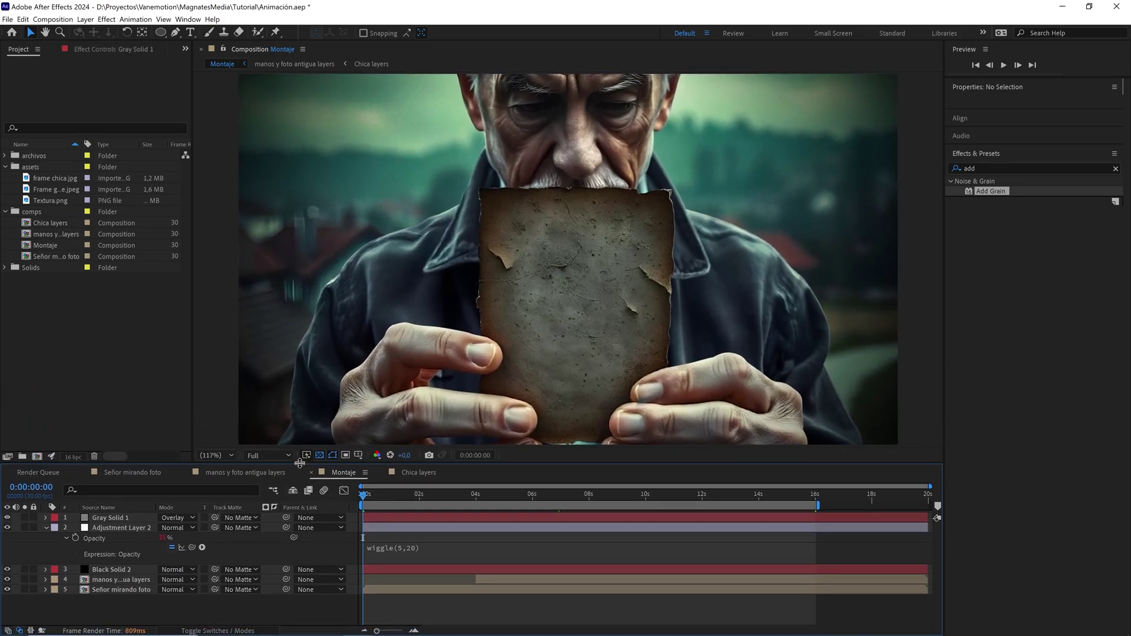
pyautogui.click(46, 528)
pyautogui.press('space')
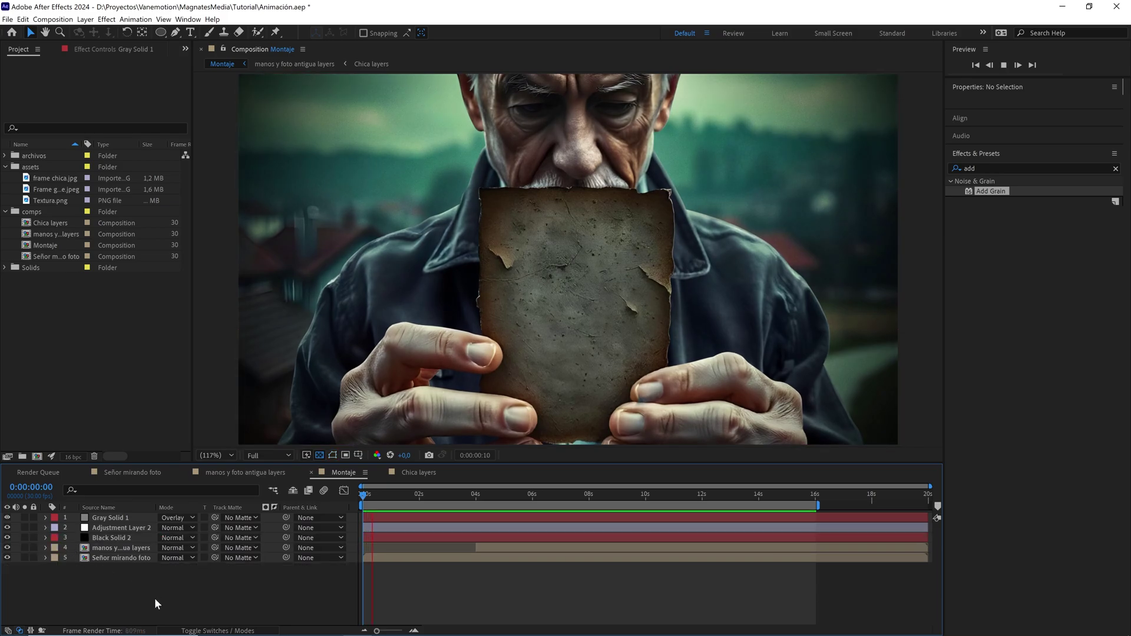